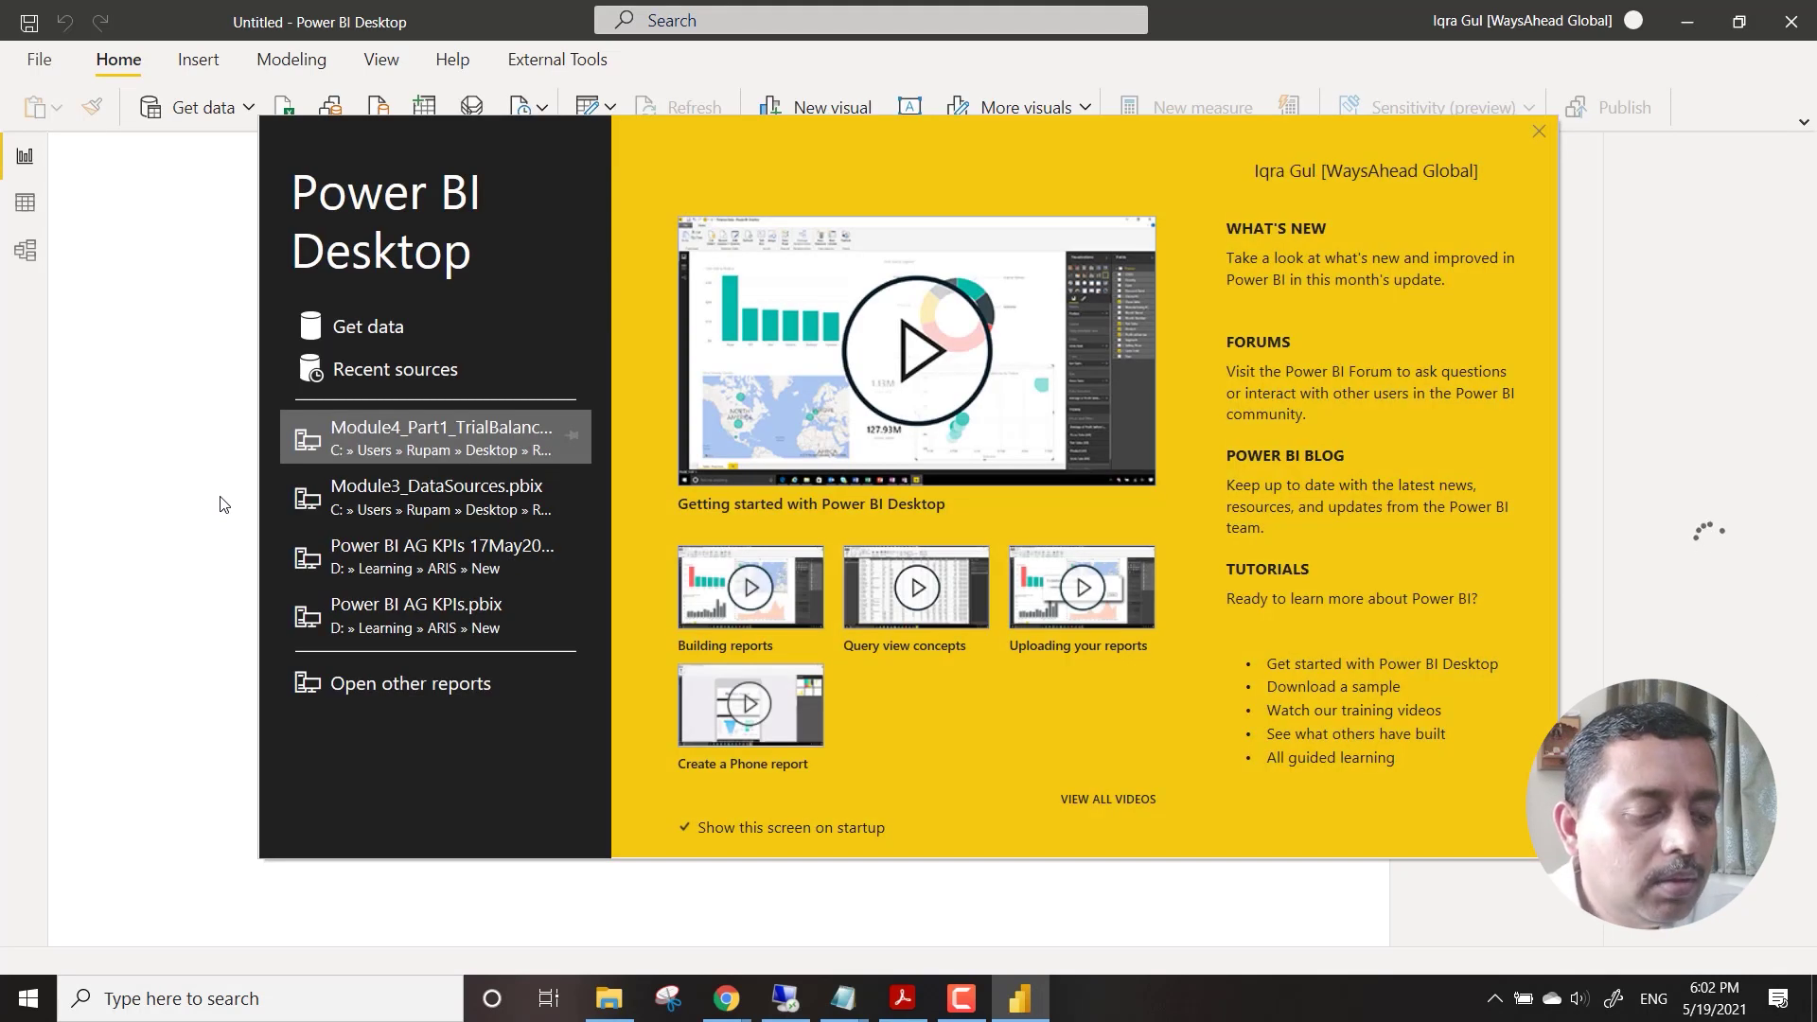
# Import Bank_Marketing Analaysis.csv as a Text/CSV source from the General folder of _Analytics_MasterDatasets_RB2021V12 and load it.
pyautogui.click(224, 503)
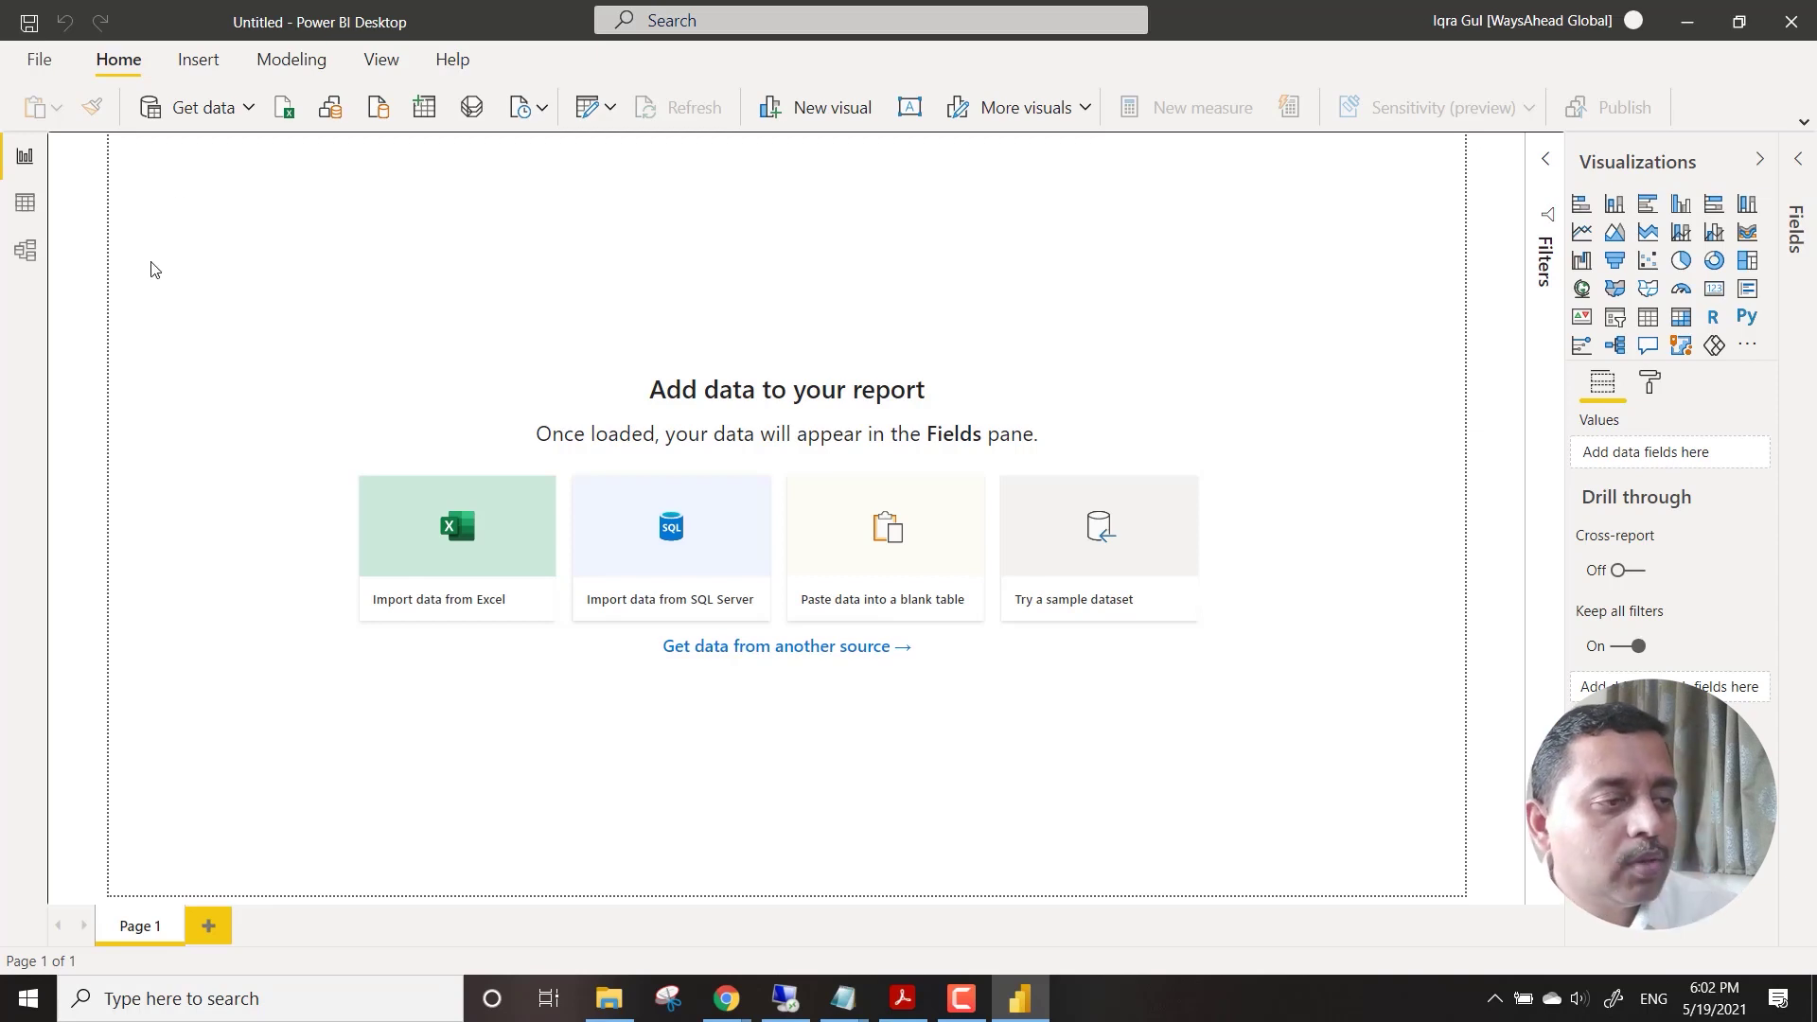
pyautogui.click(249, 111)
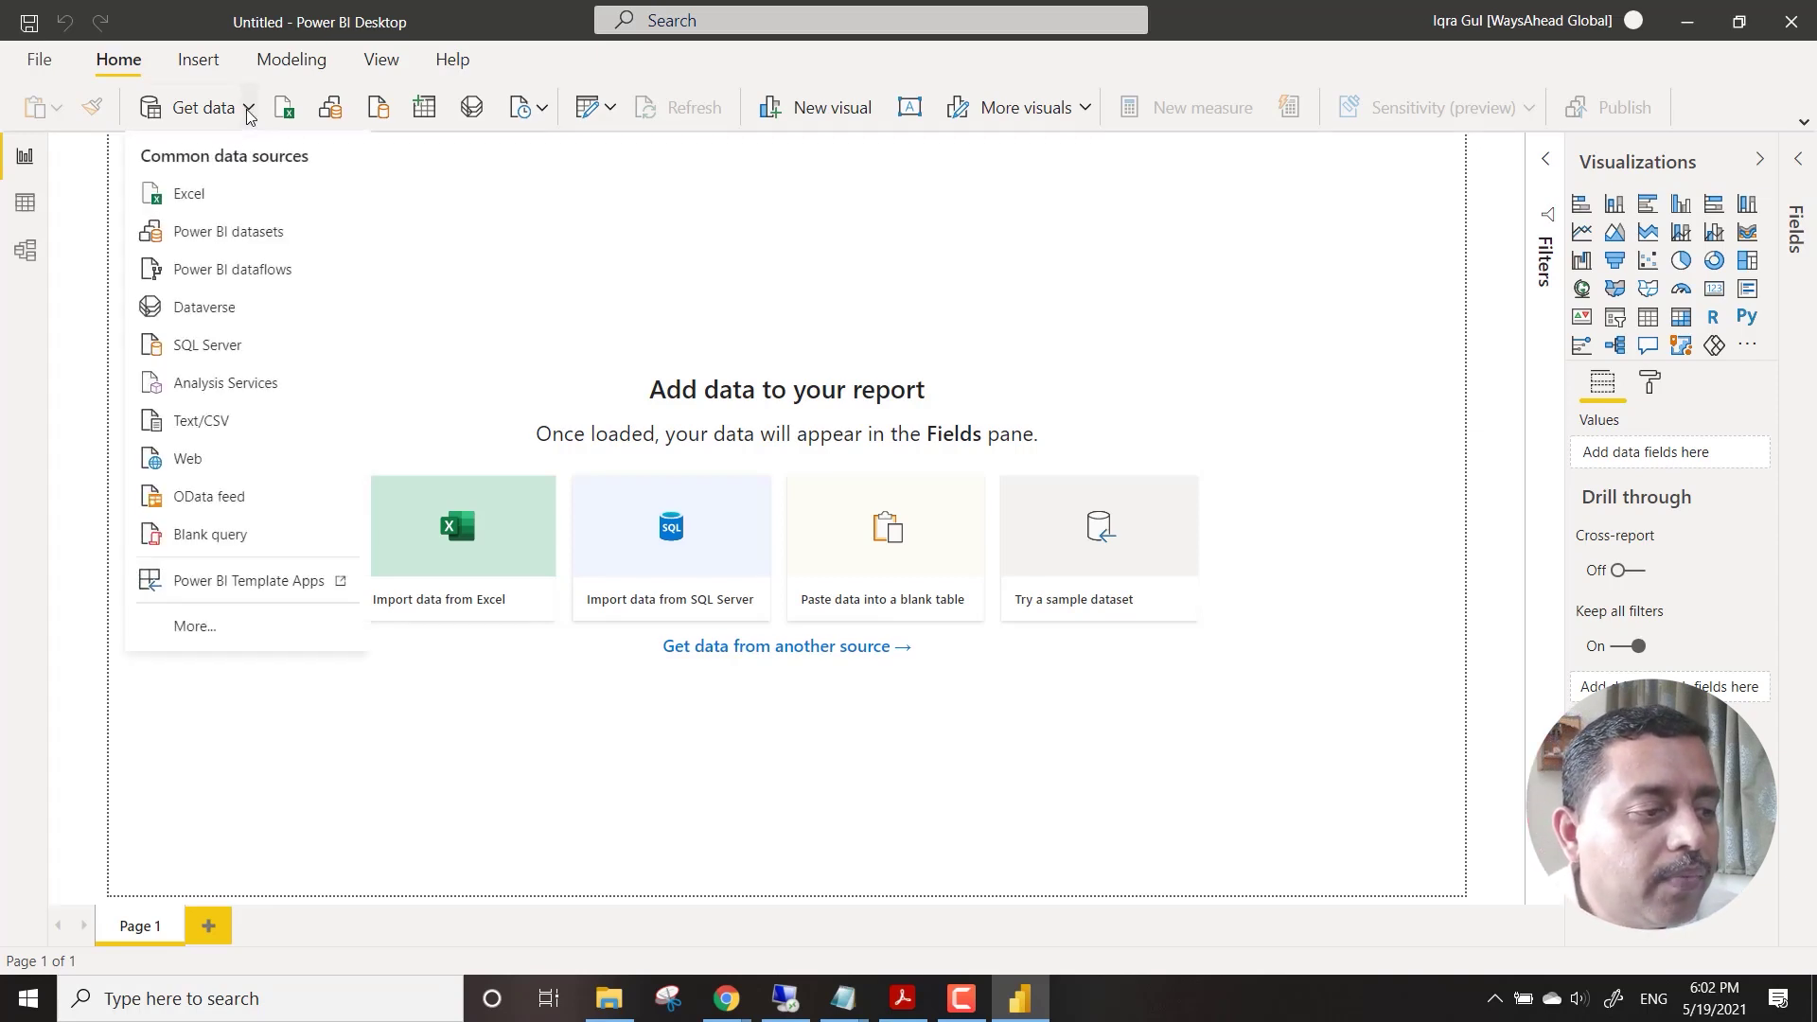
pyautogui.click(245, 431)
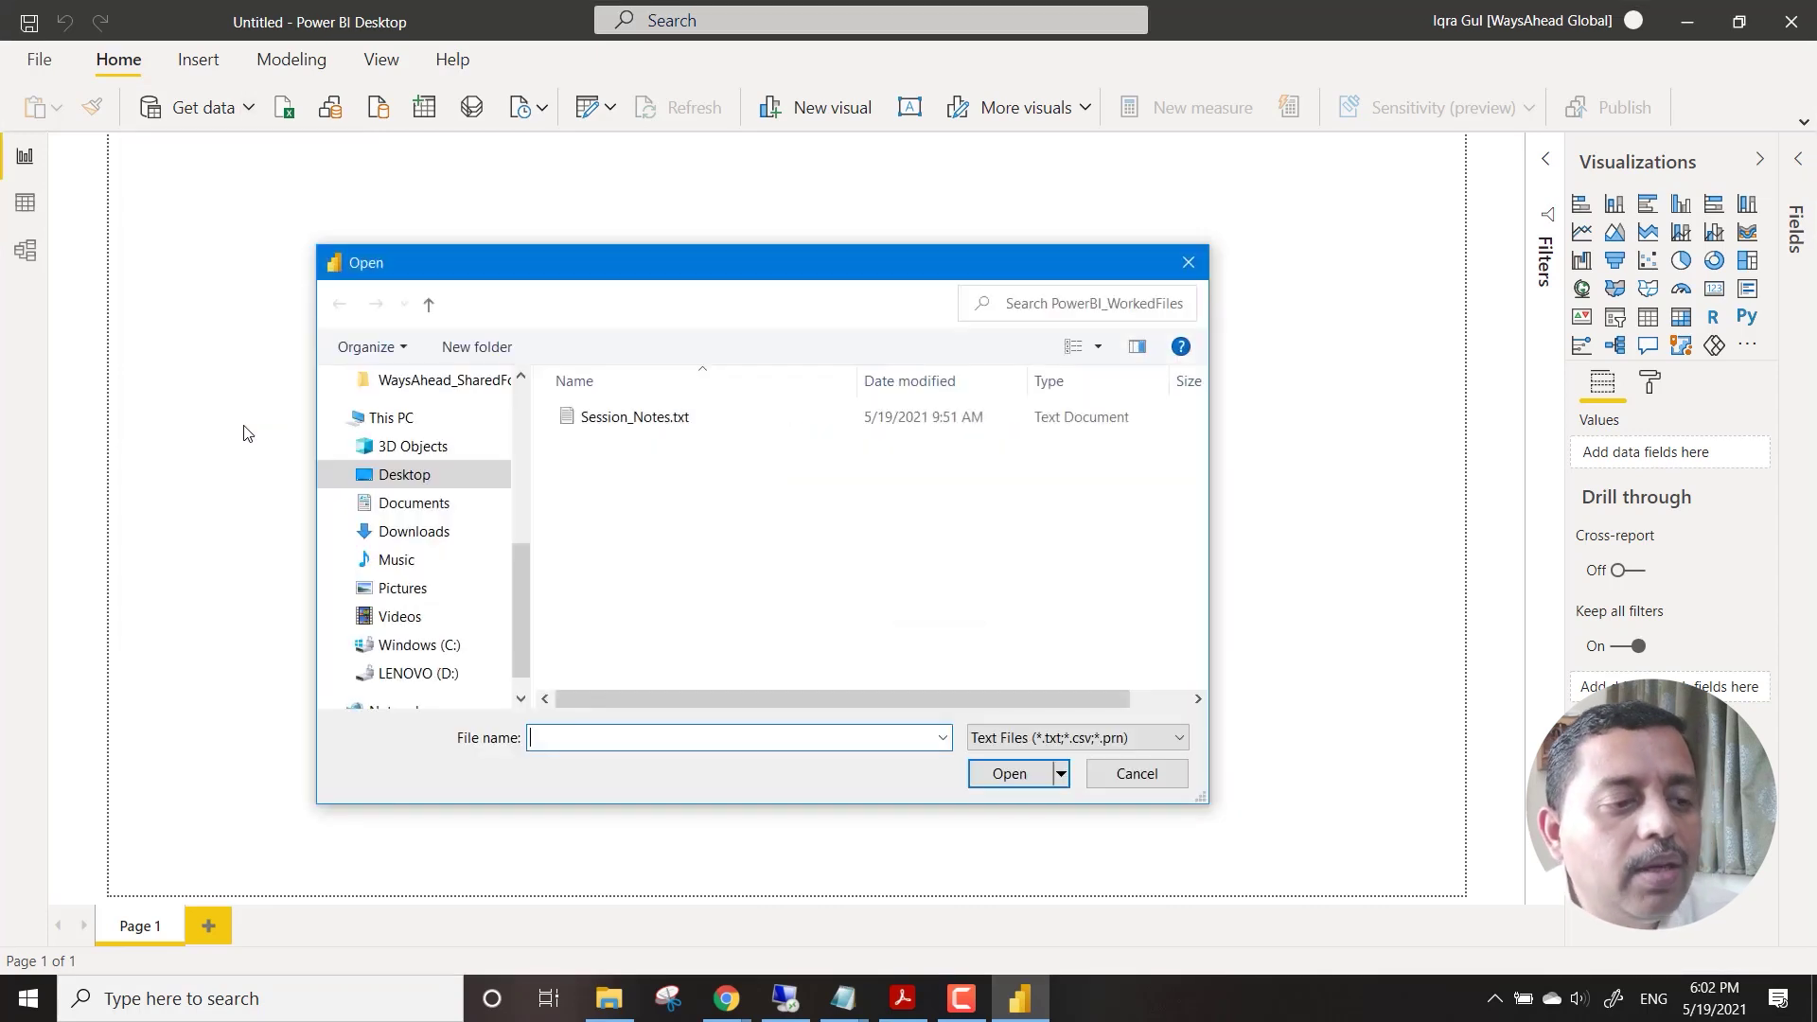
pyautogui.hotkey('alt', 'Up')
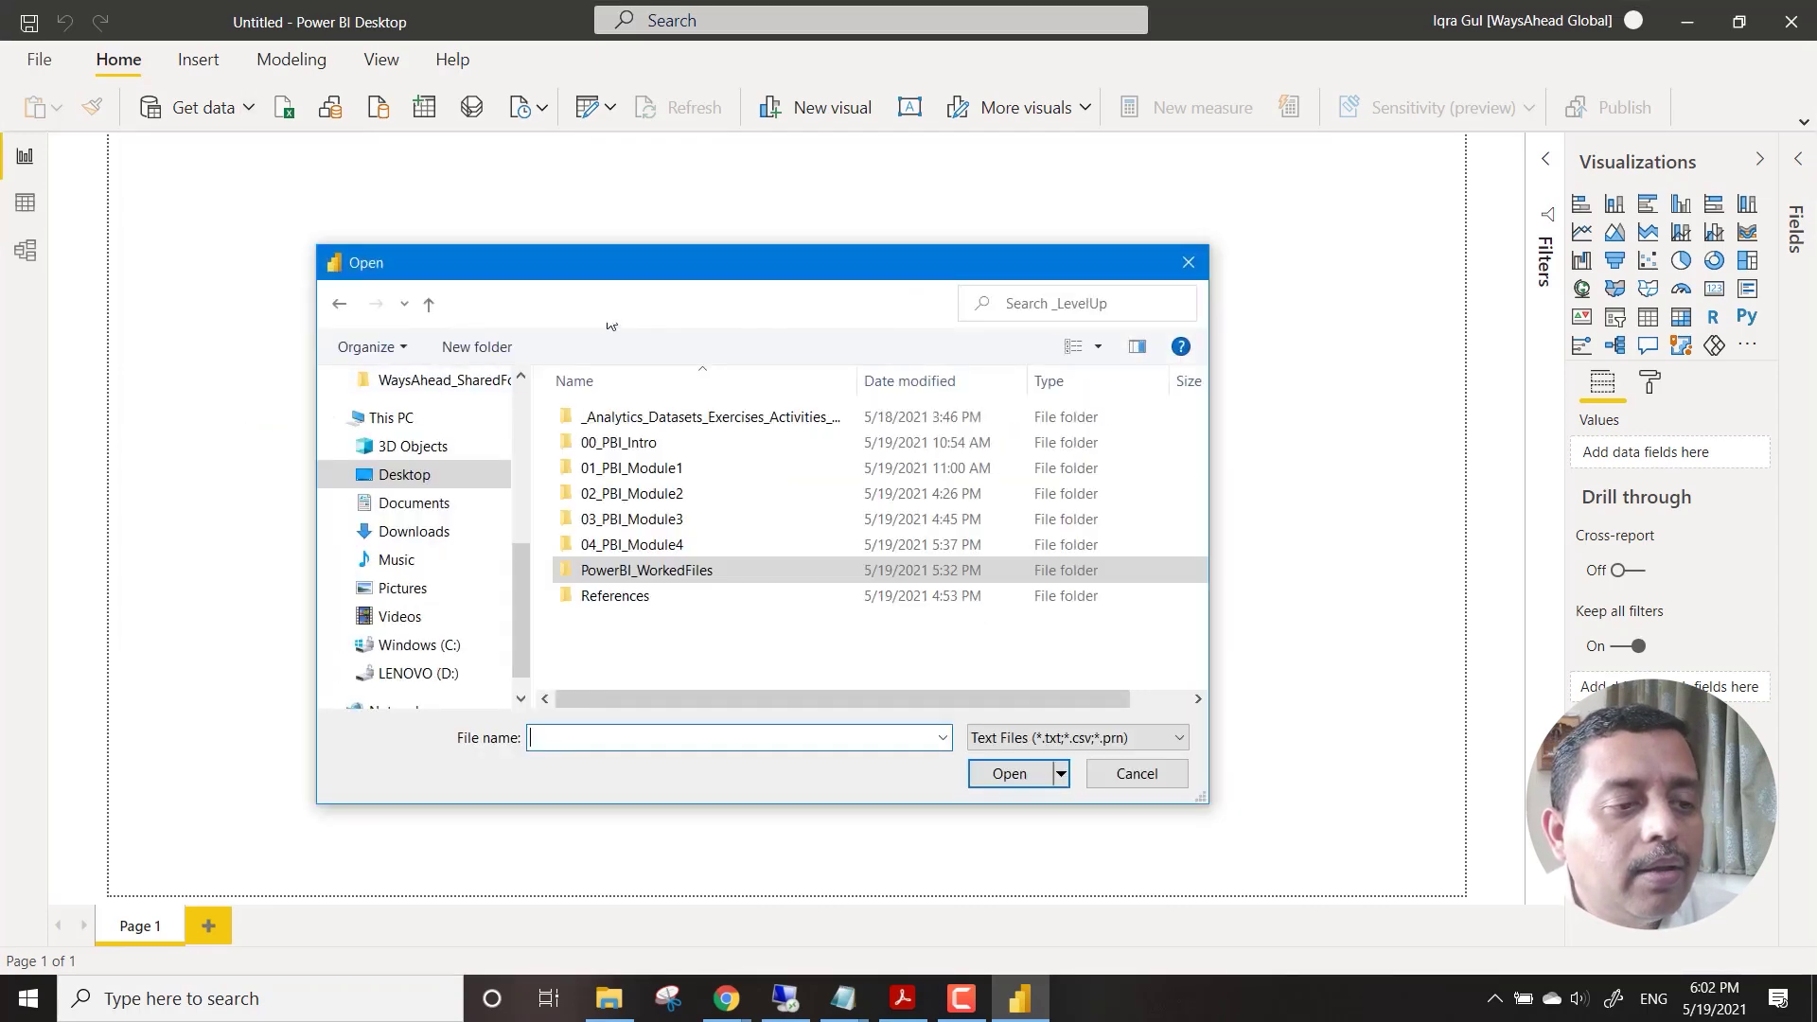
pyautogui.doubleClick(627, 418)
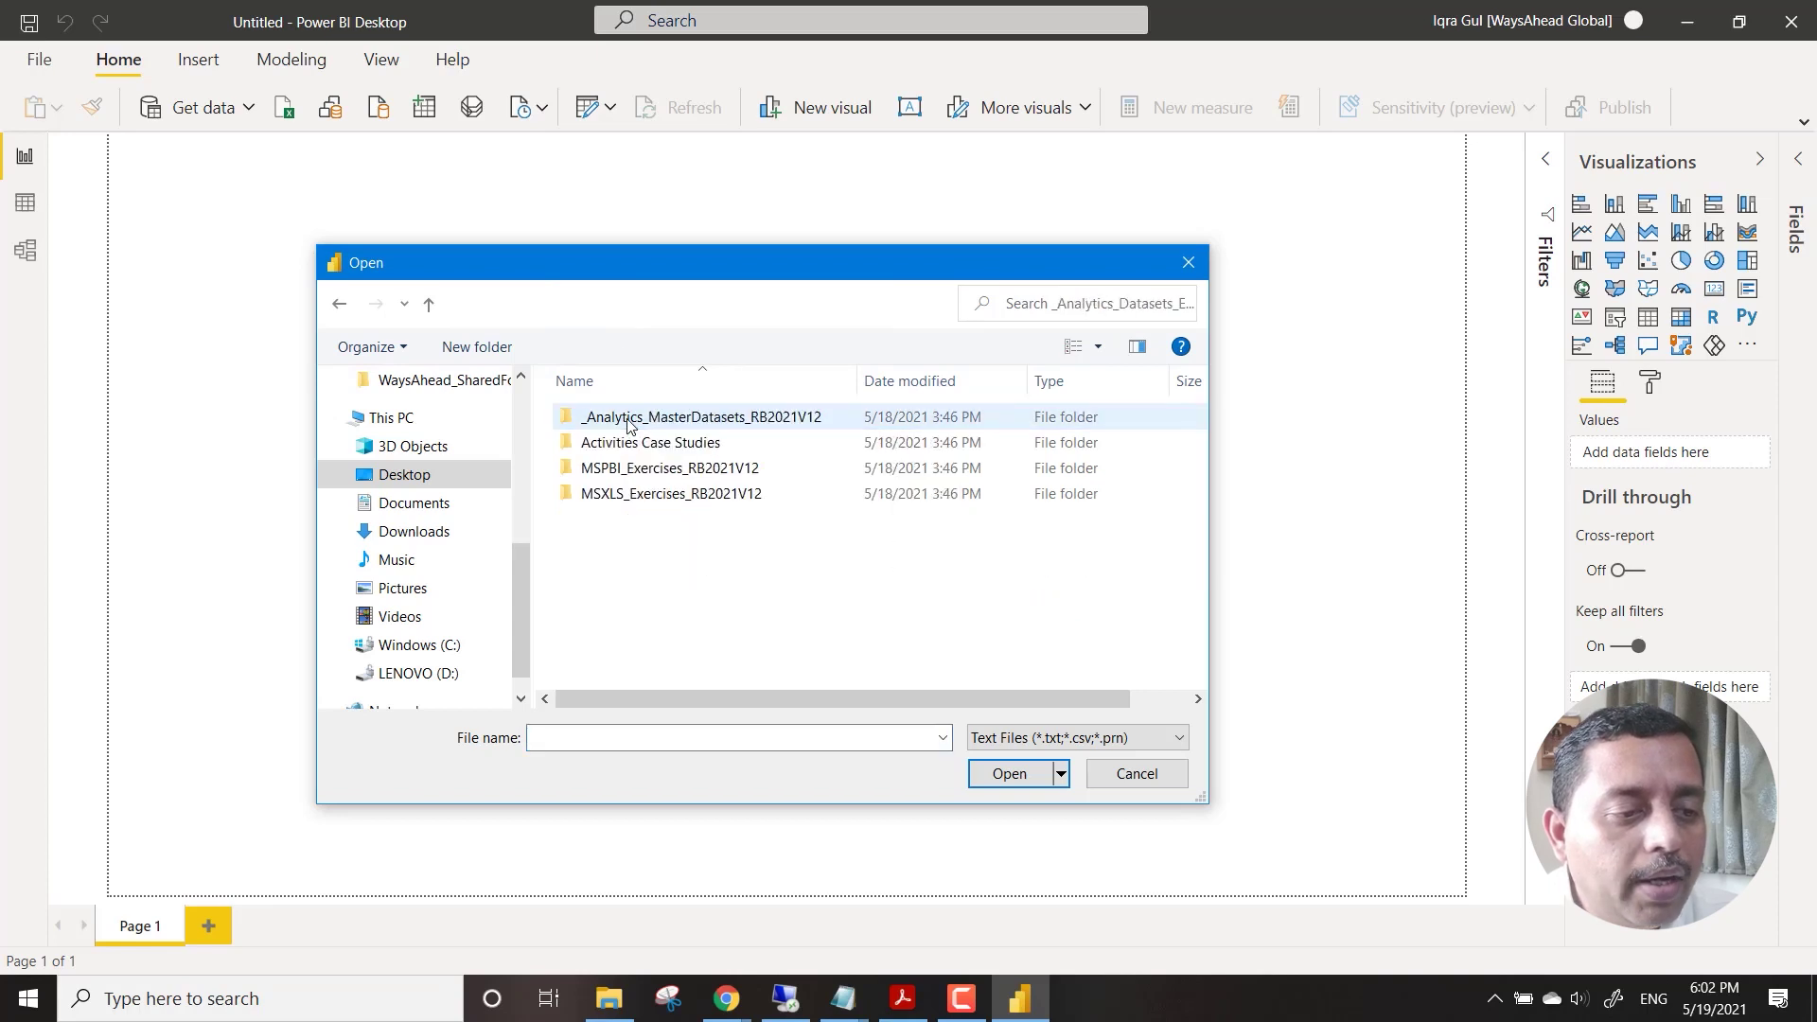
pyautogui.doubleClick(628, 420)
pyautogui.doubleClick(598, 469)
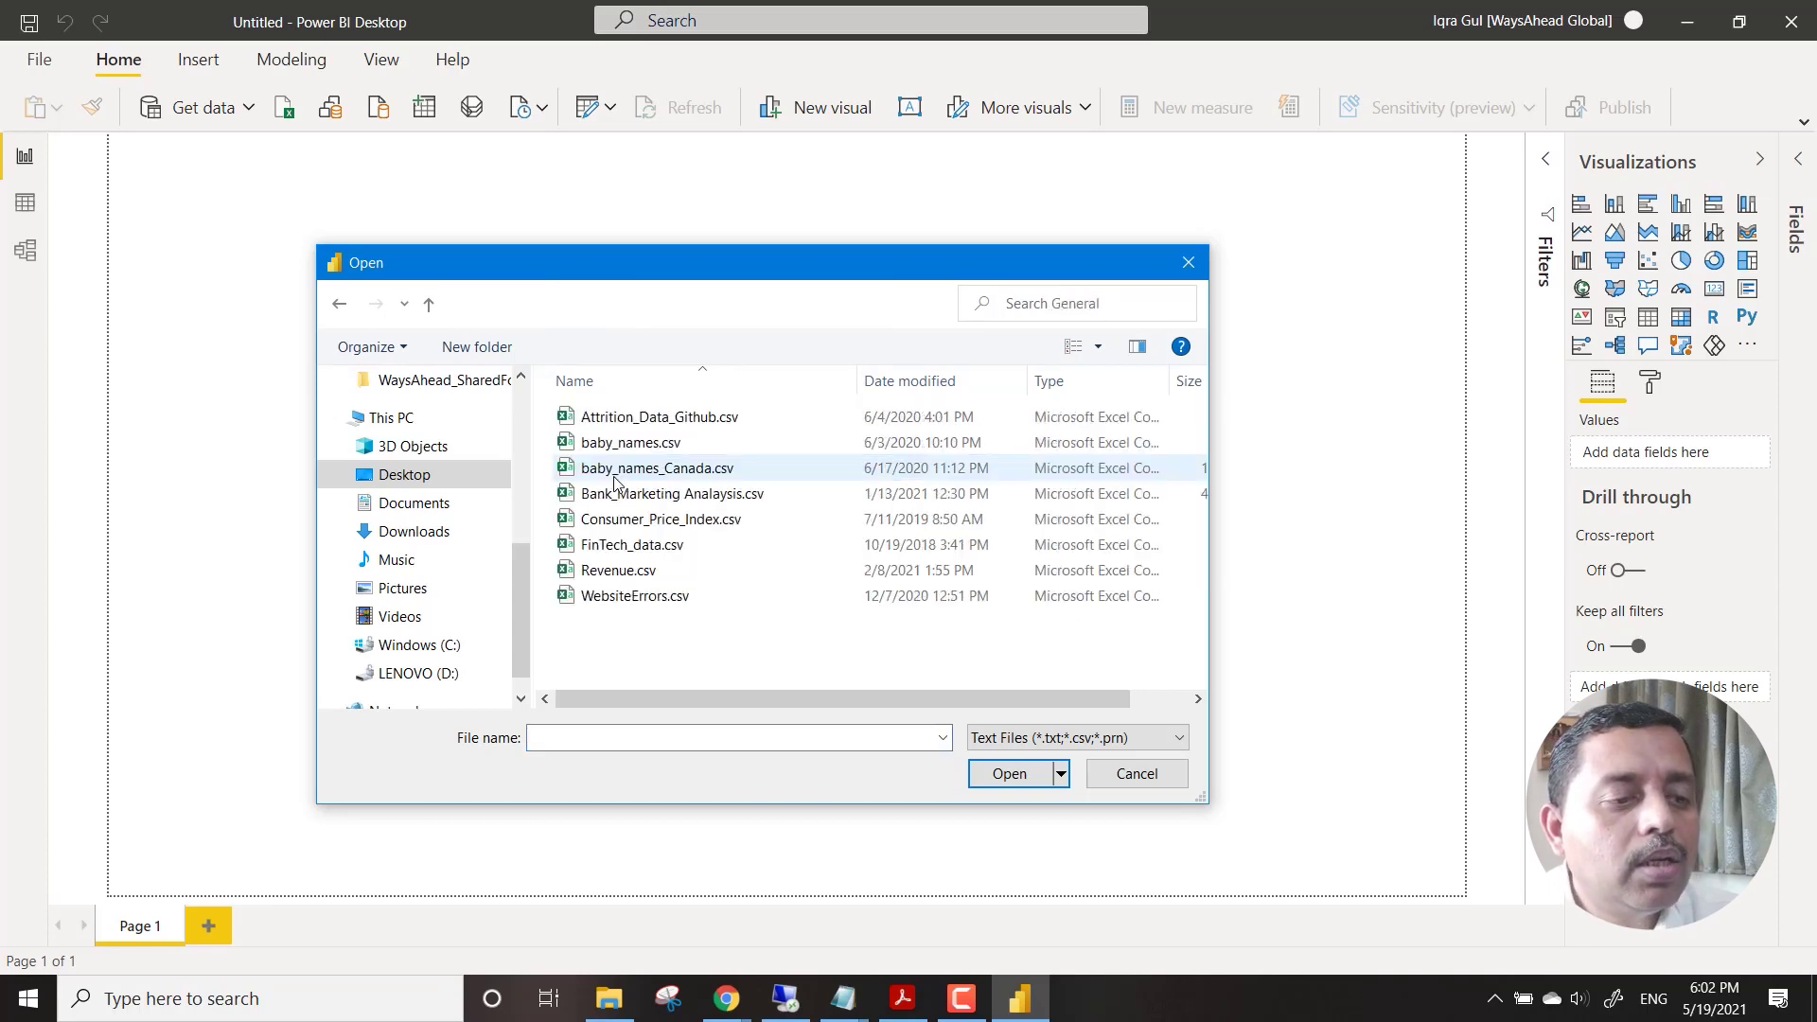
pyautogui.click(674, 493)
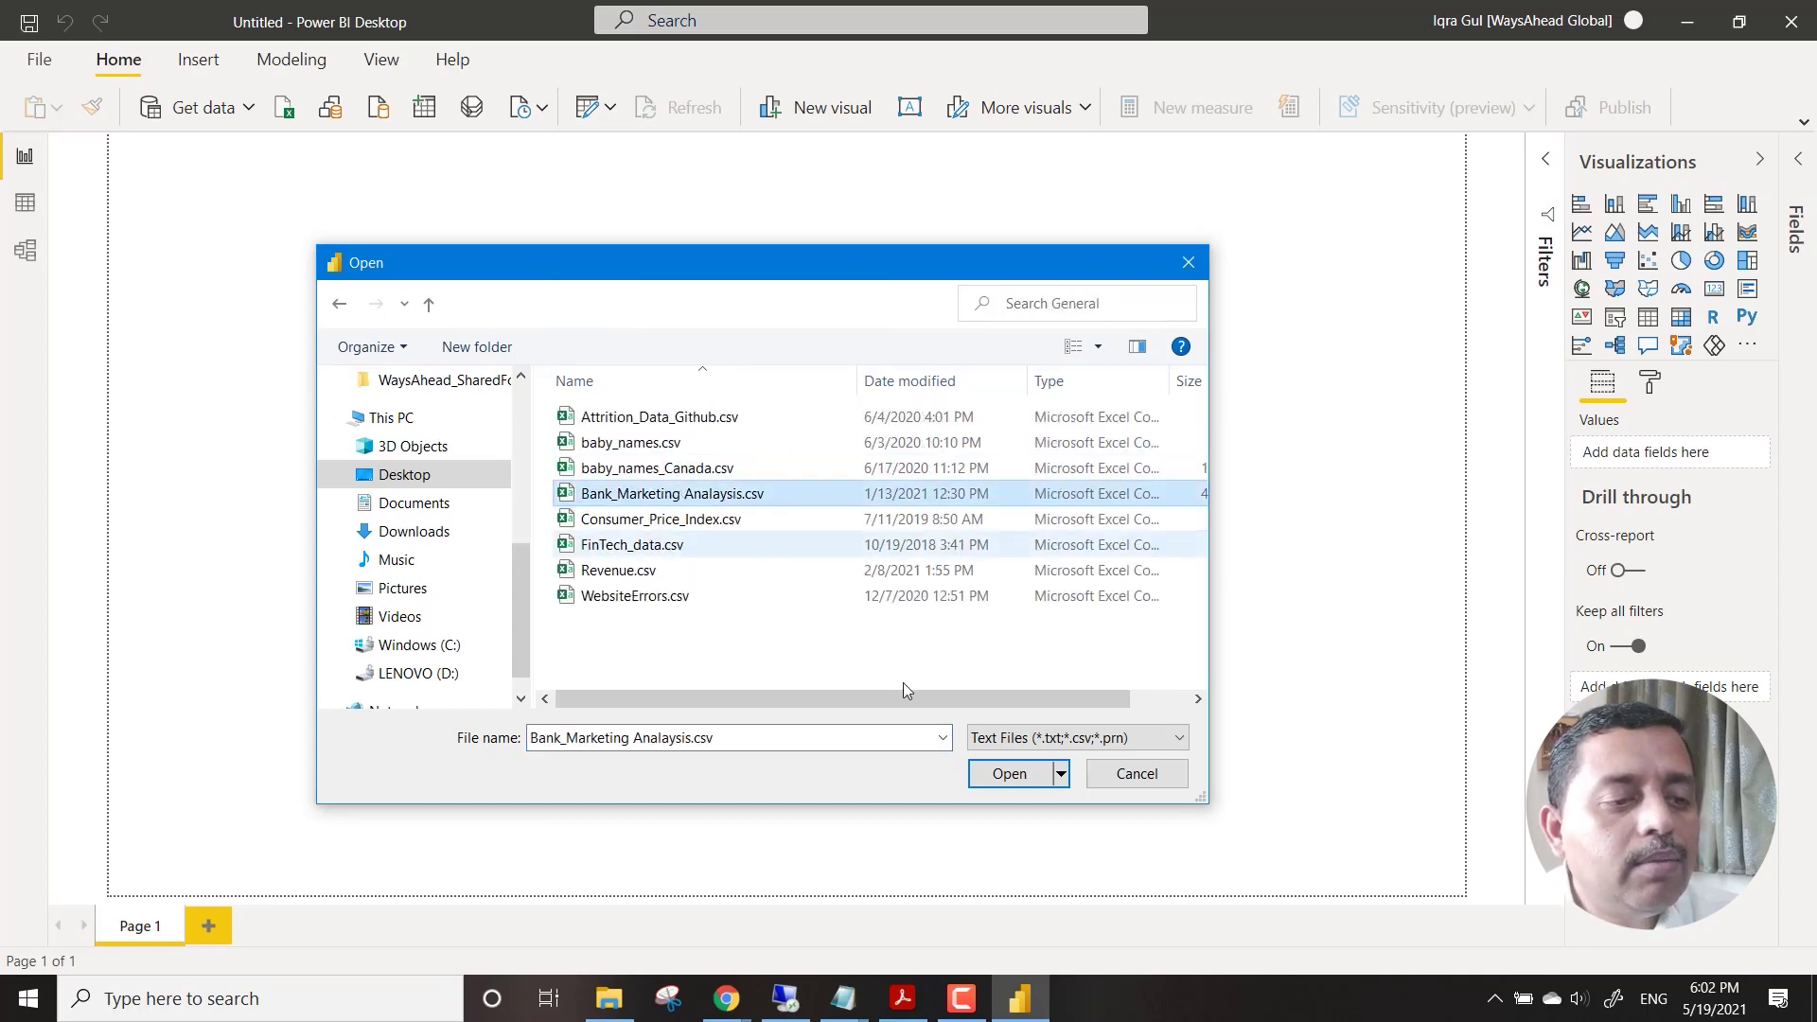
pyautogui.click(999, 774)
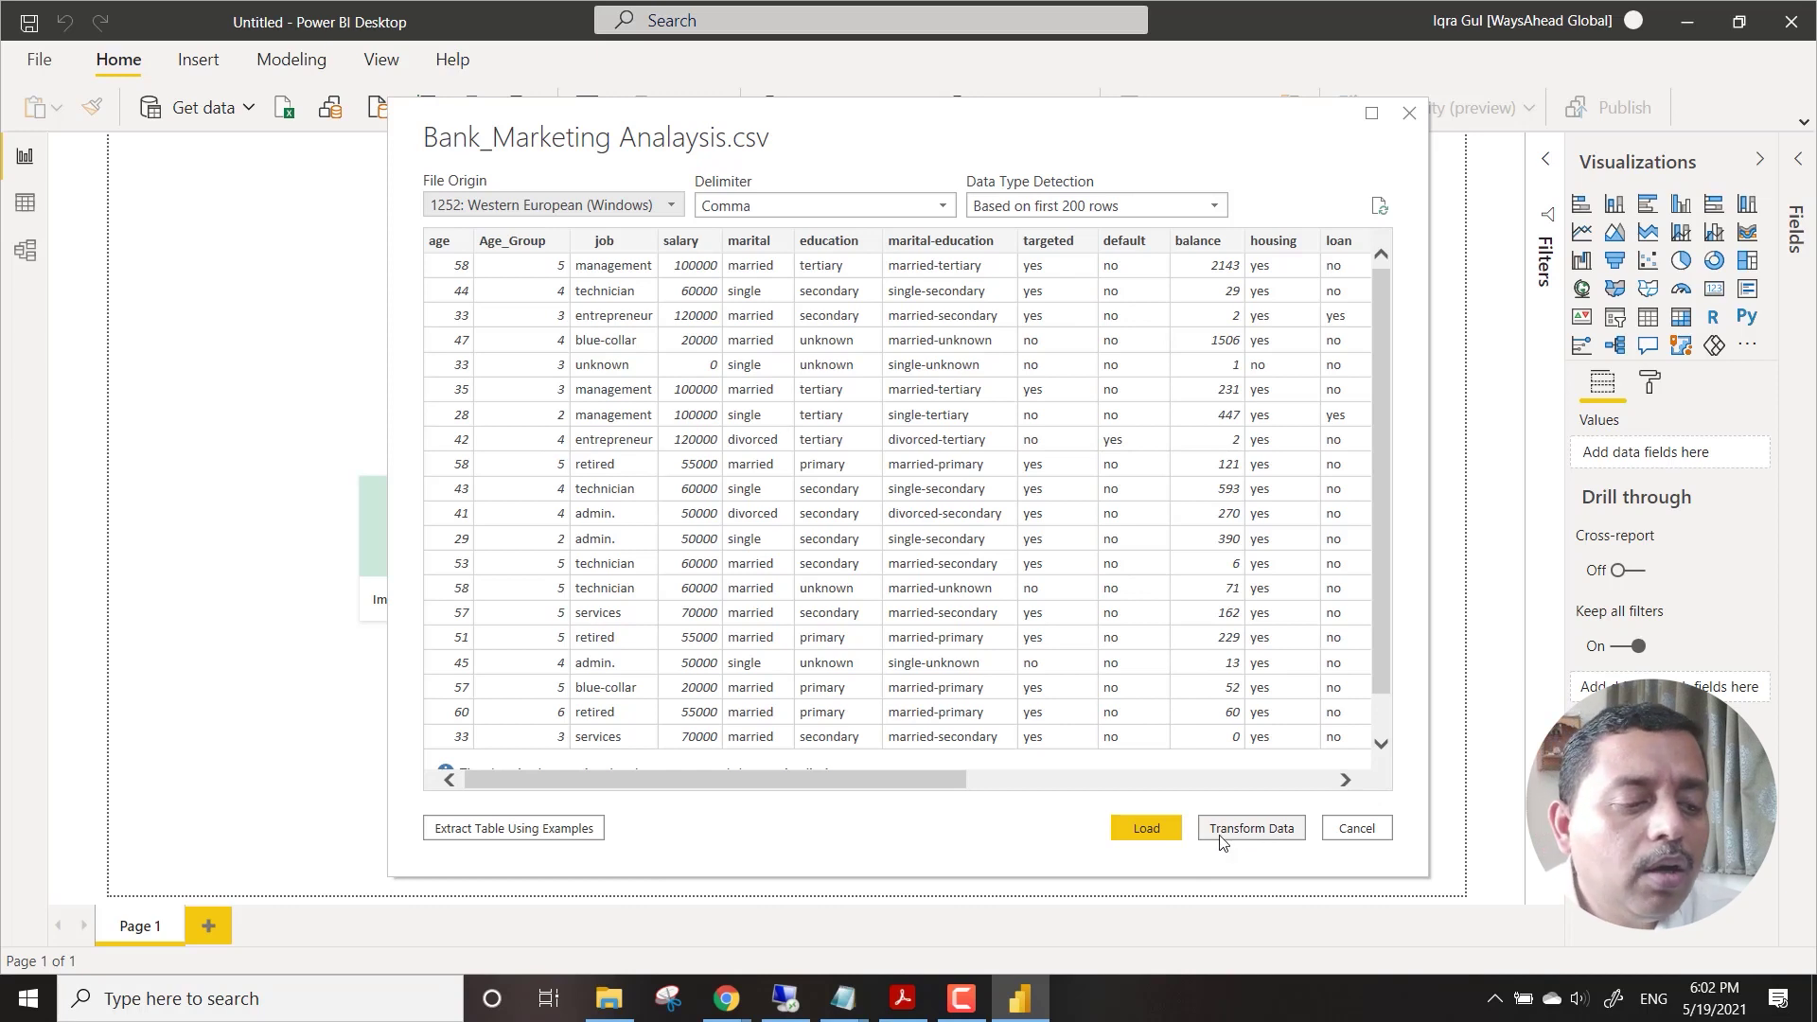
pyautogui.click(1157, 826)
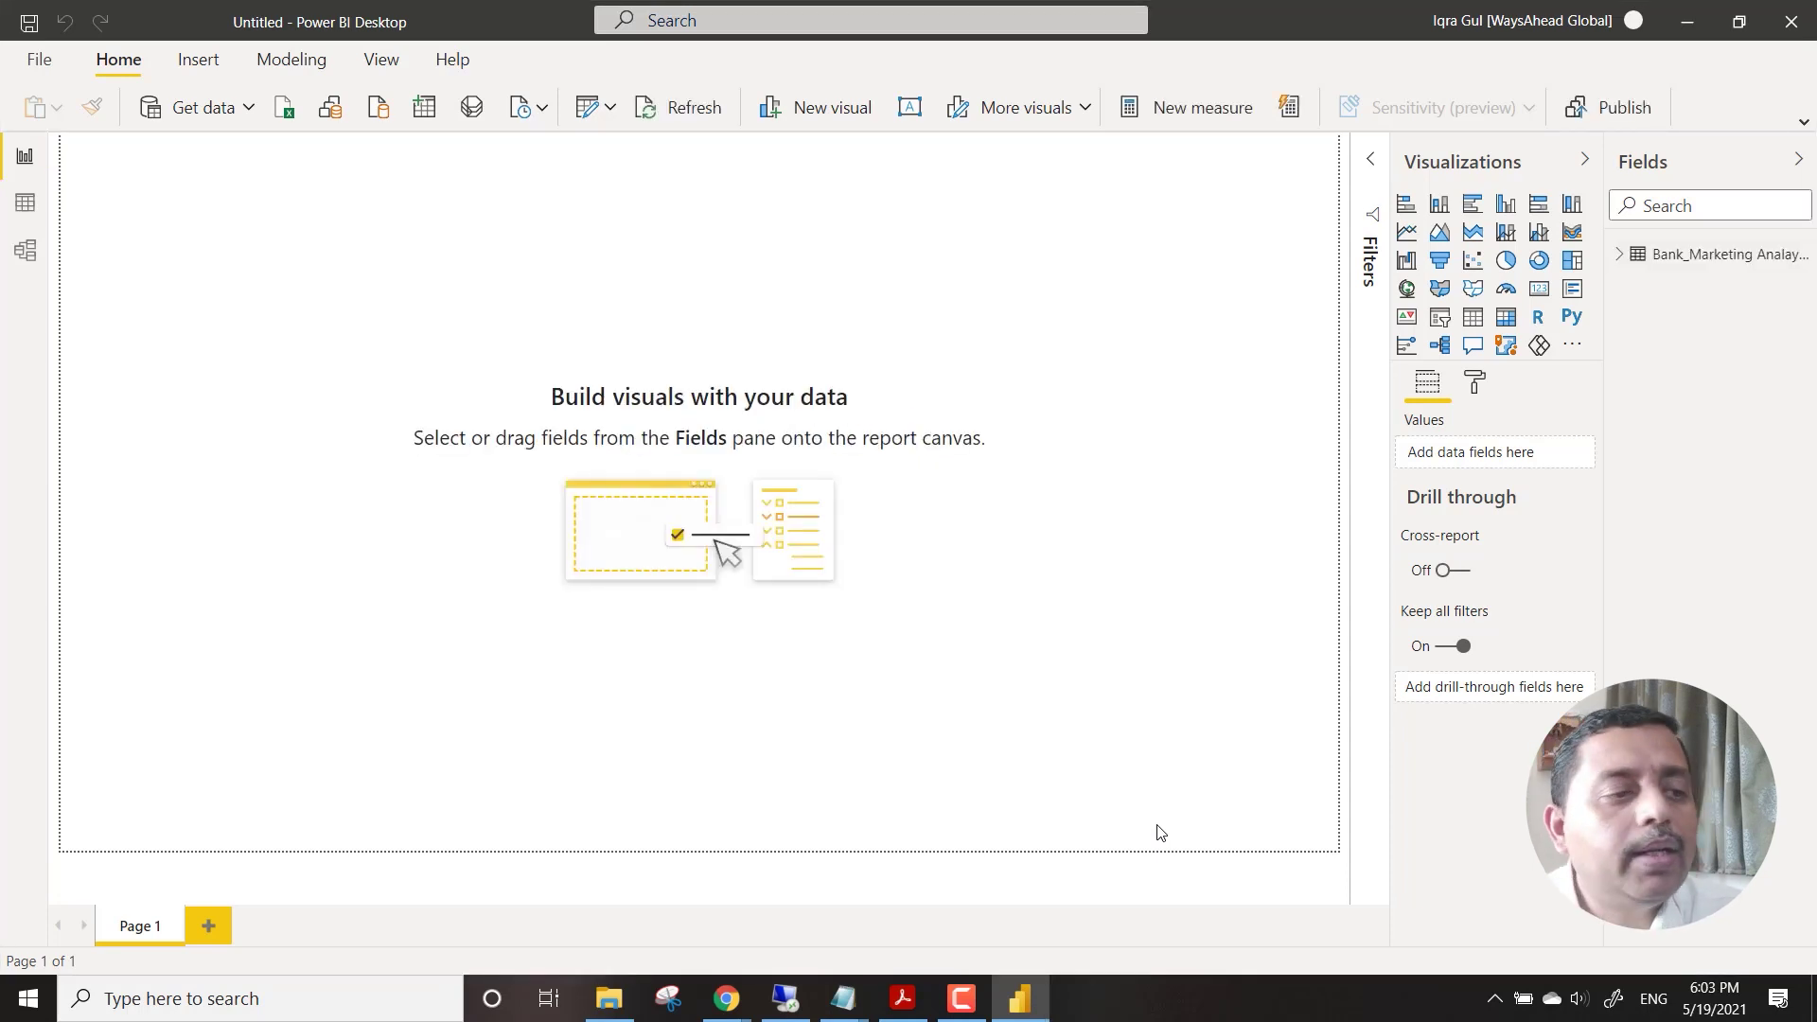
# View the loaded Bank_Marketing Analaysis table's data and open the query for transformation in Power Query Editor.
pyautogui.click(29, 202)
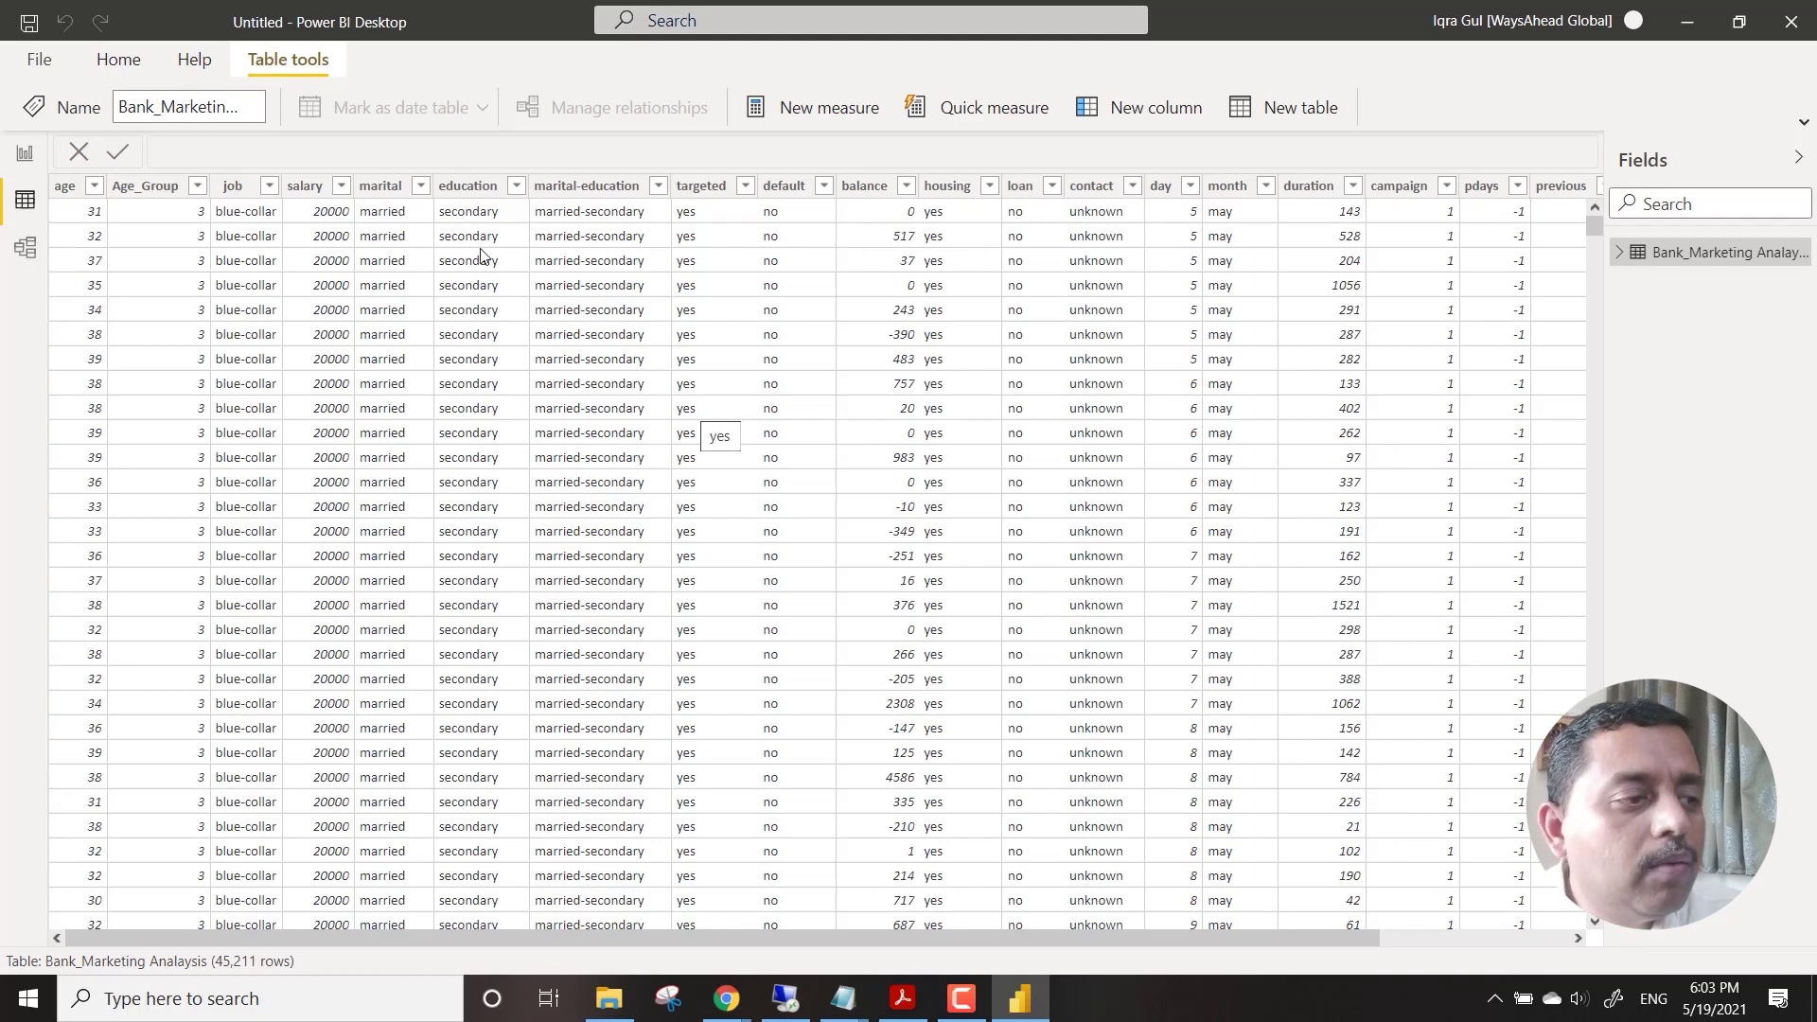
pyautogui.click(110, 68)
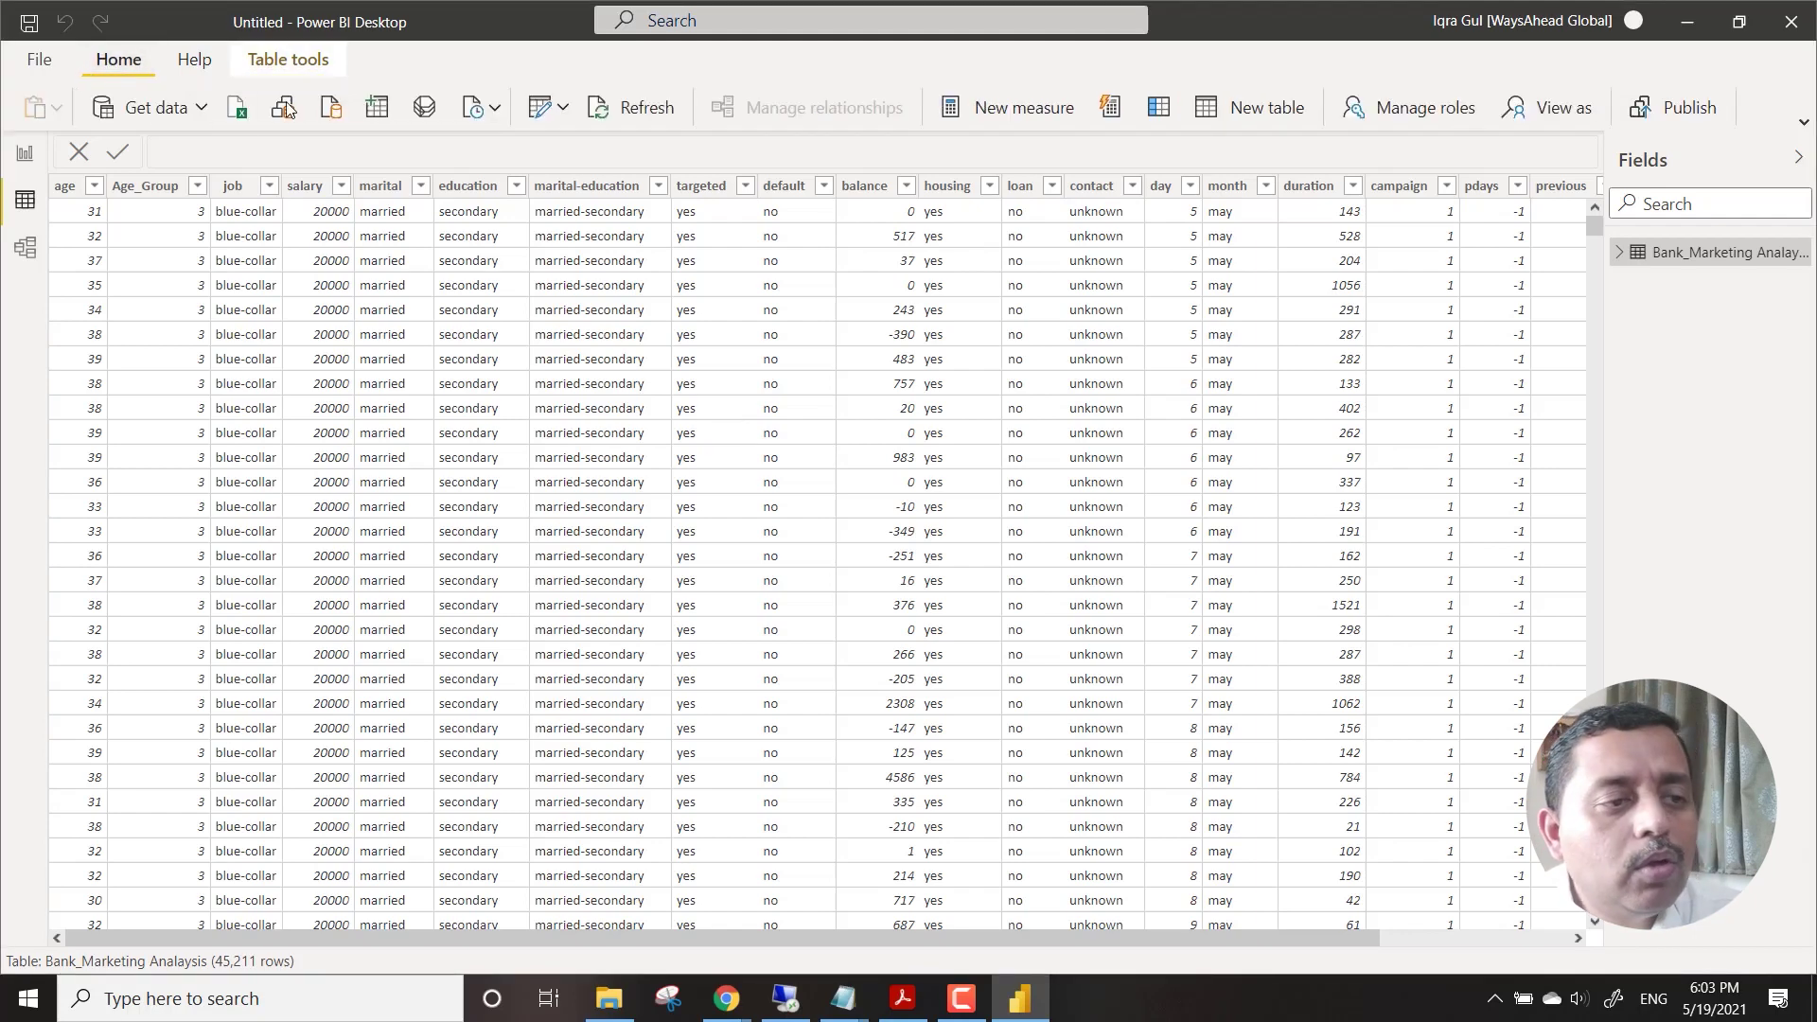
pyautogui.click(564, 114)
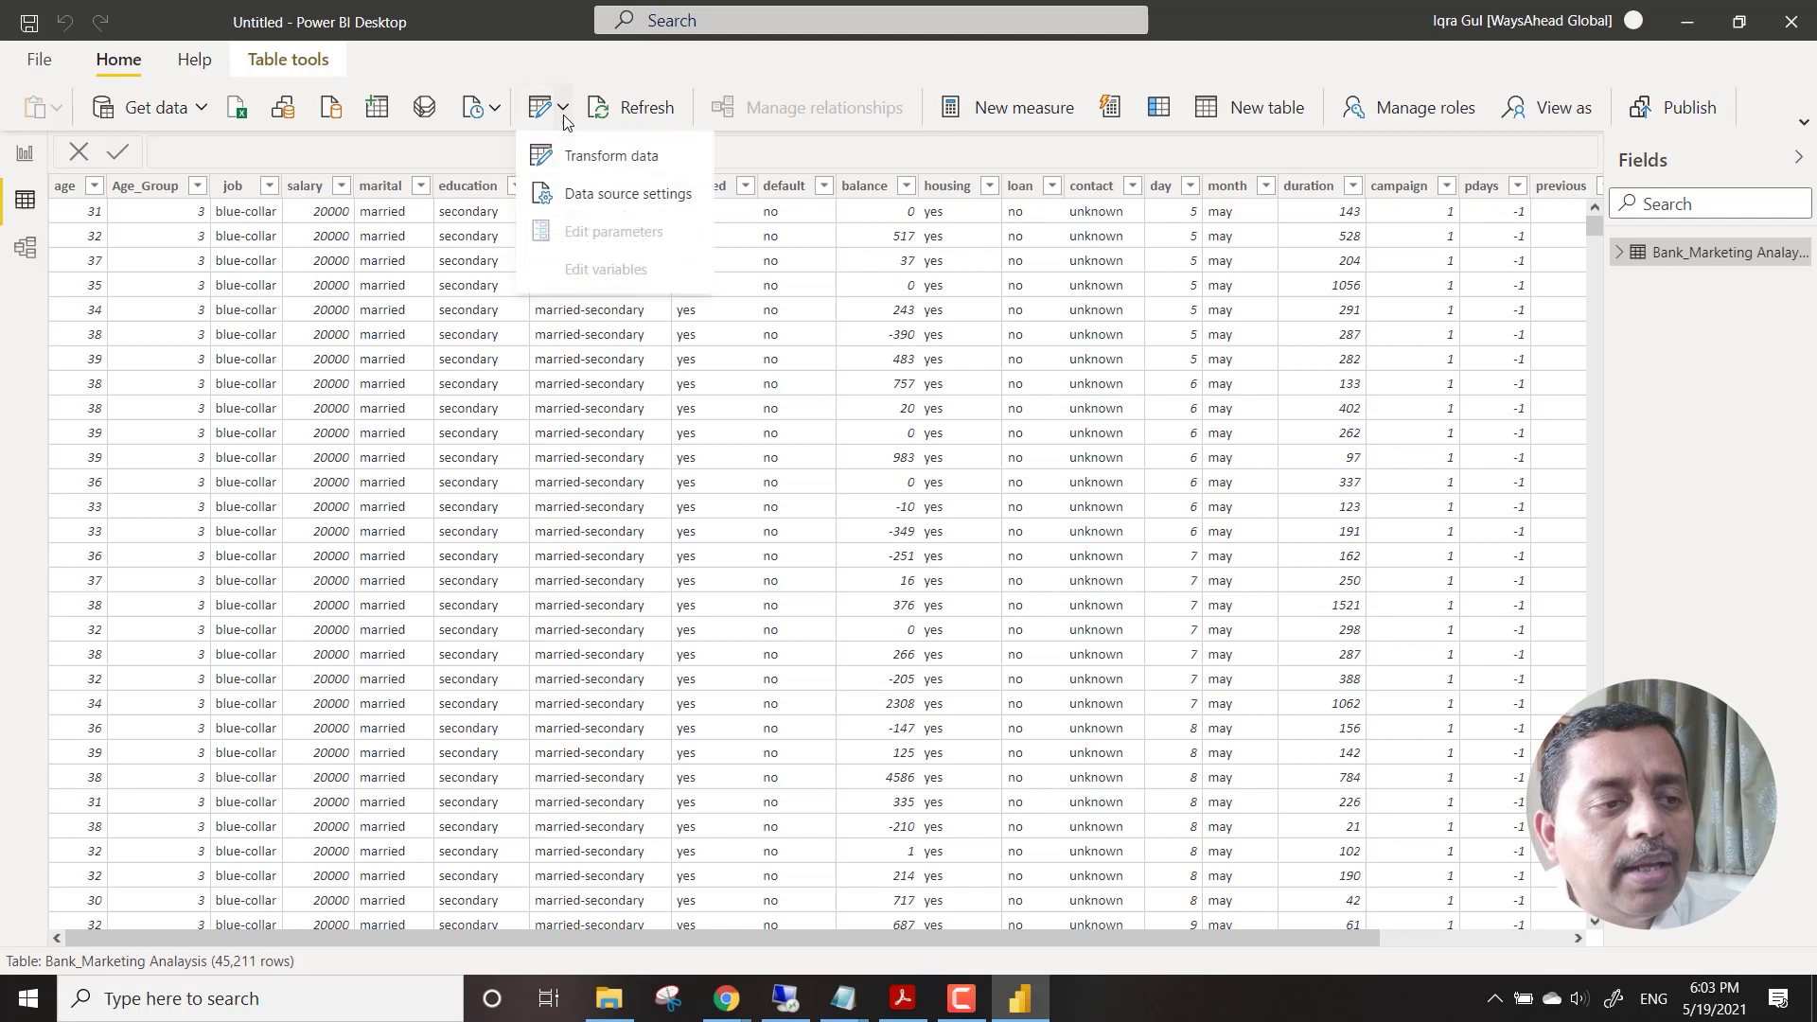
pyautogui.click(607, 157)
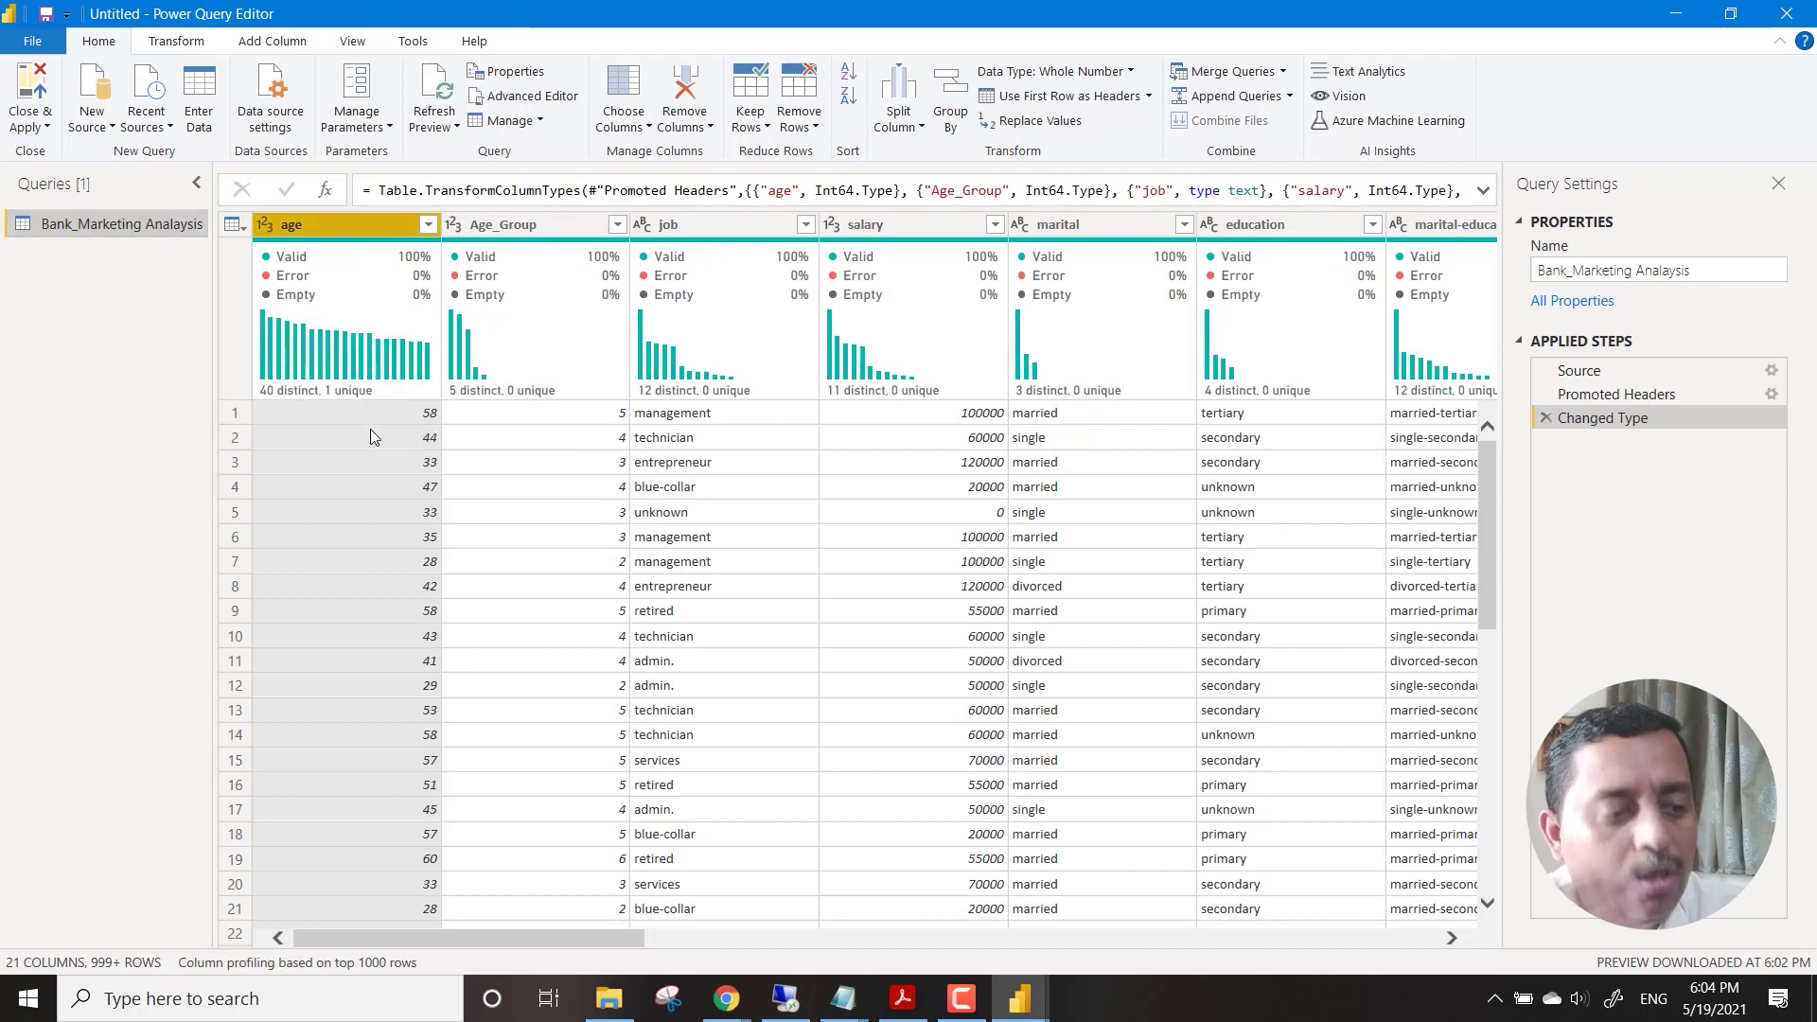
# Examine the Age_Group, job, salary, marital and education columns and their profiling statistics.
pyautogui.click(535, 227)
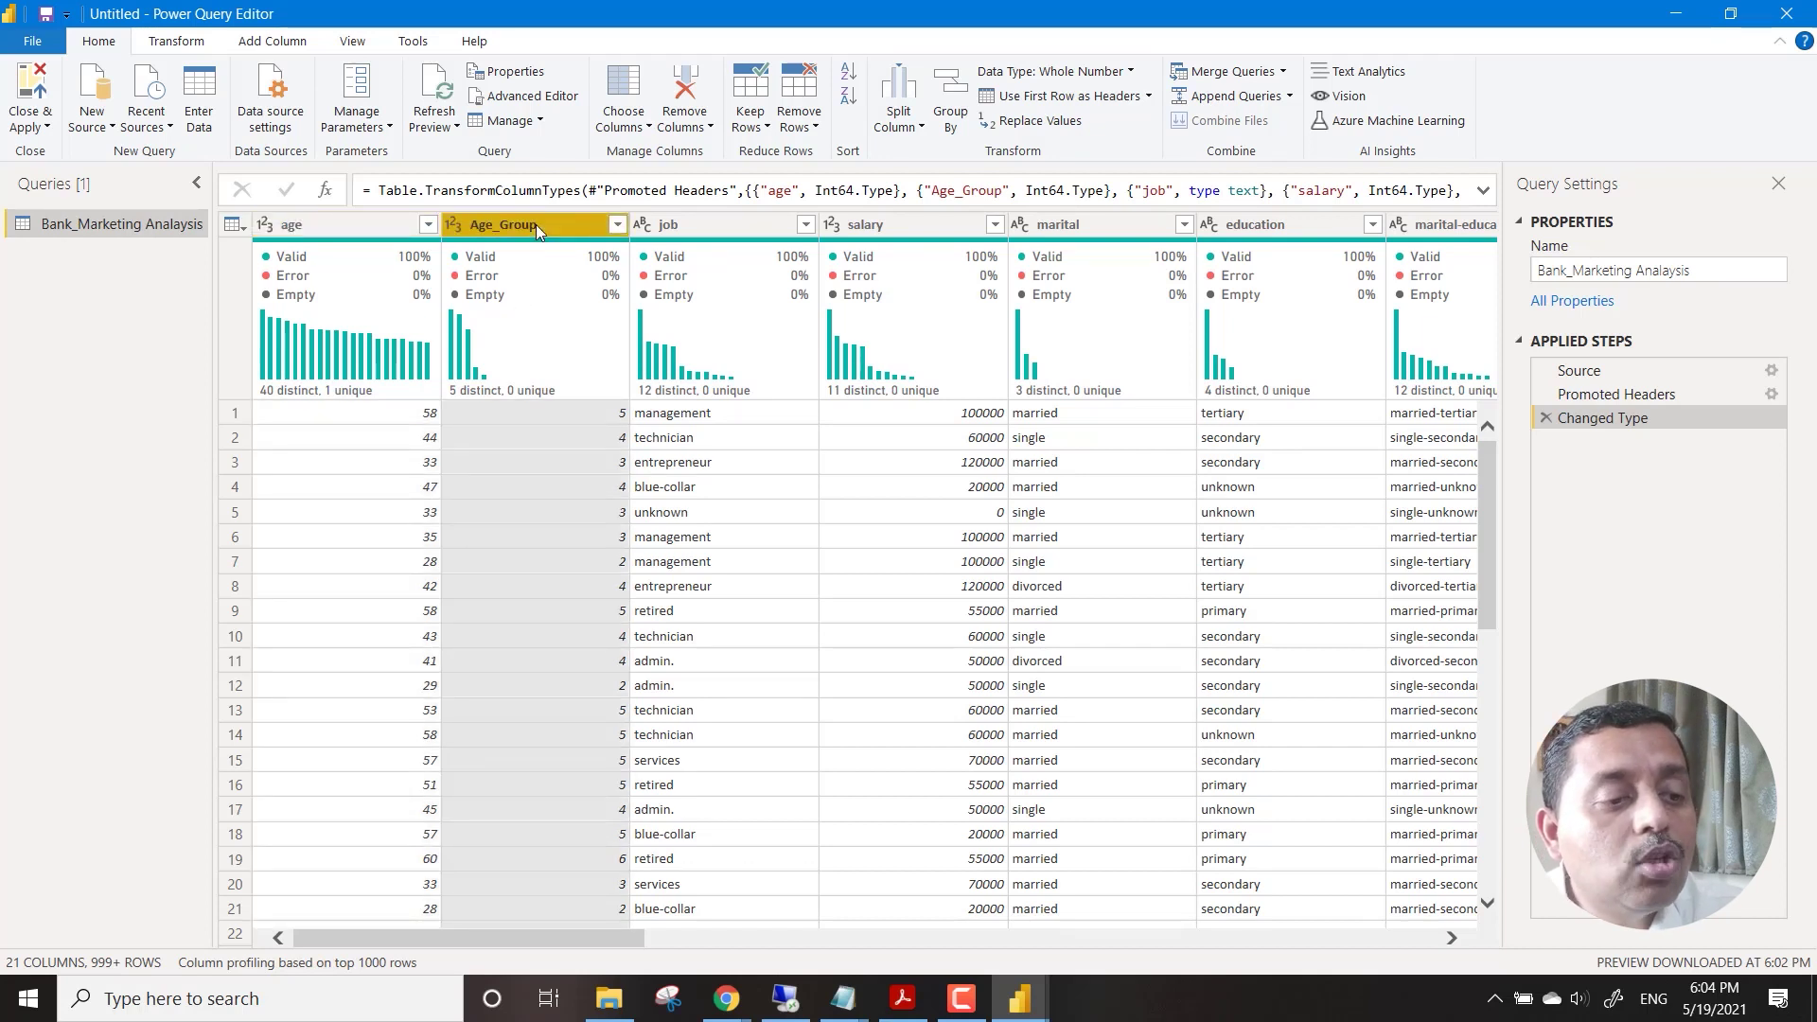
pyautogui.click(679, 219)
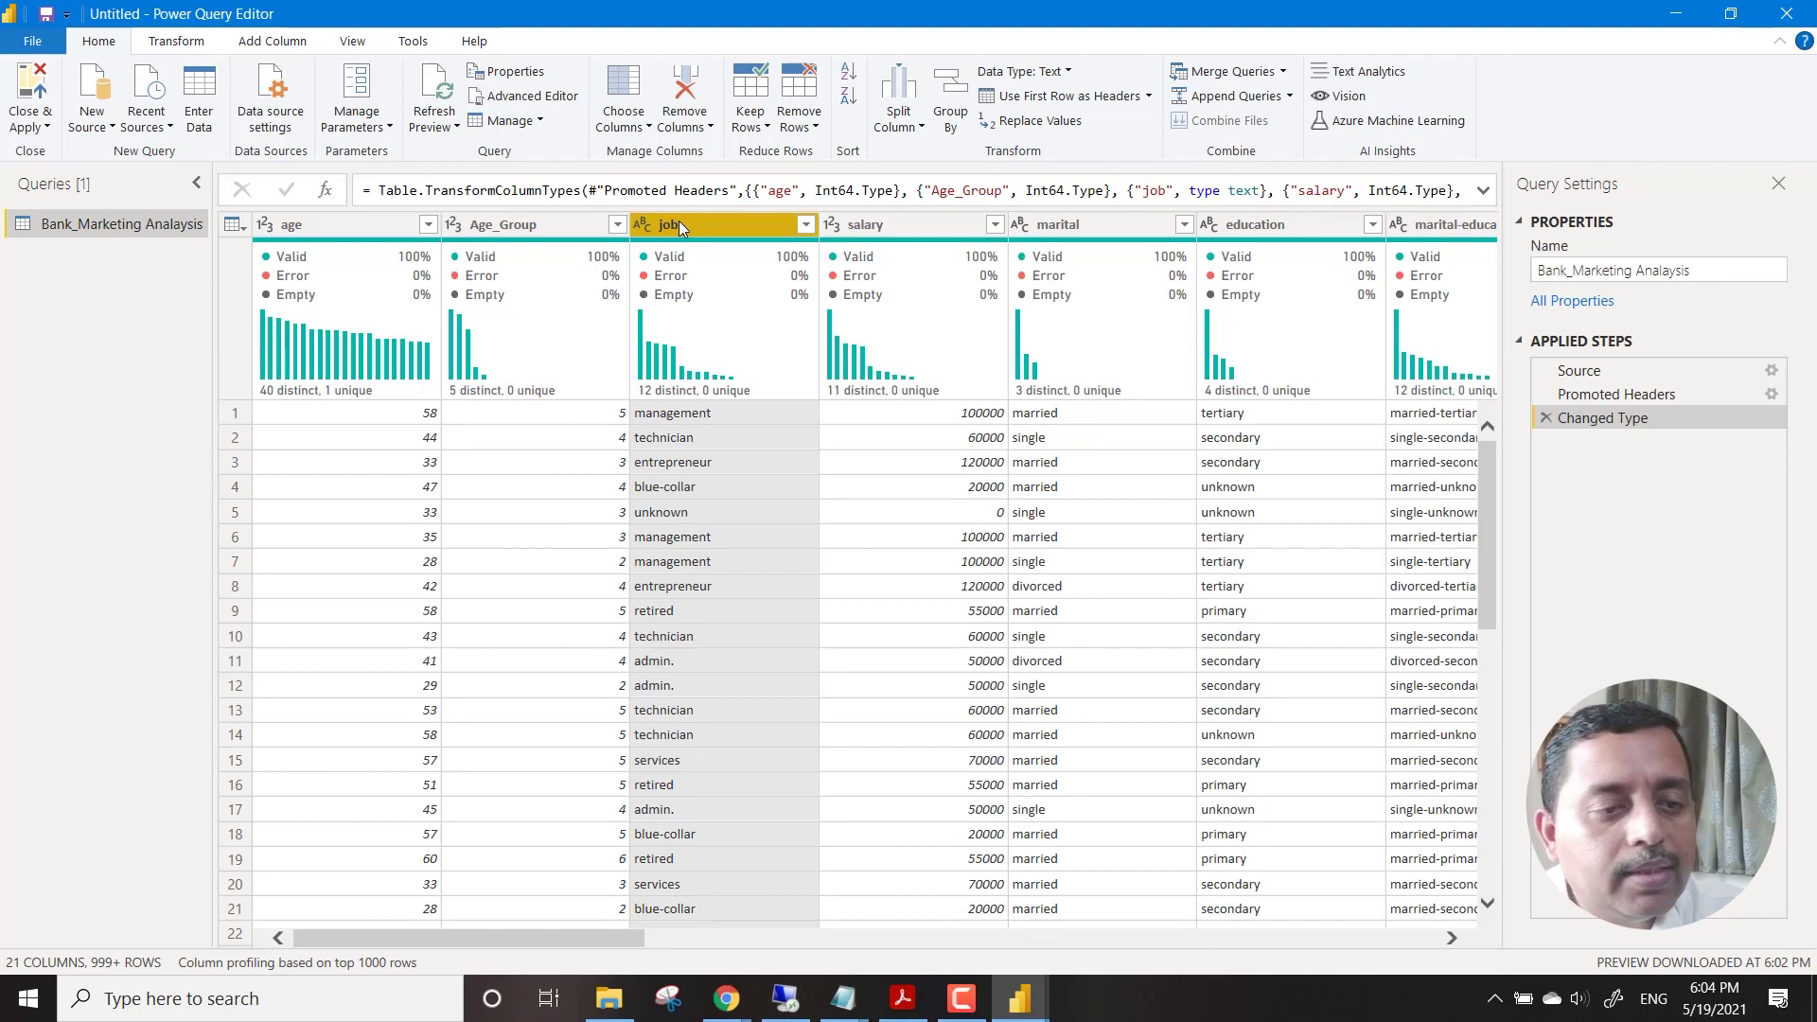
pyautogui.click(886, 228)
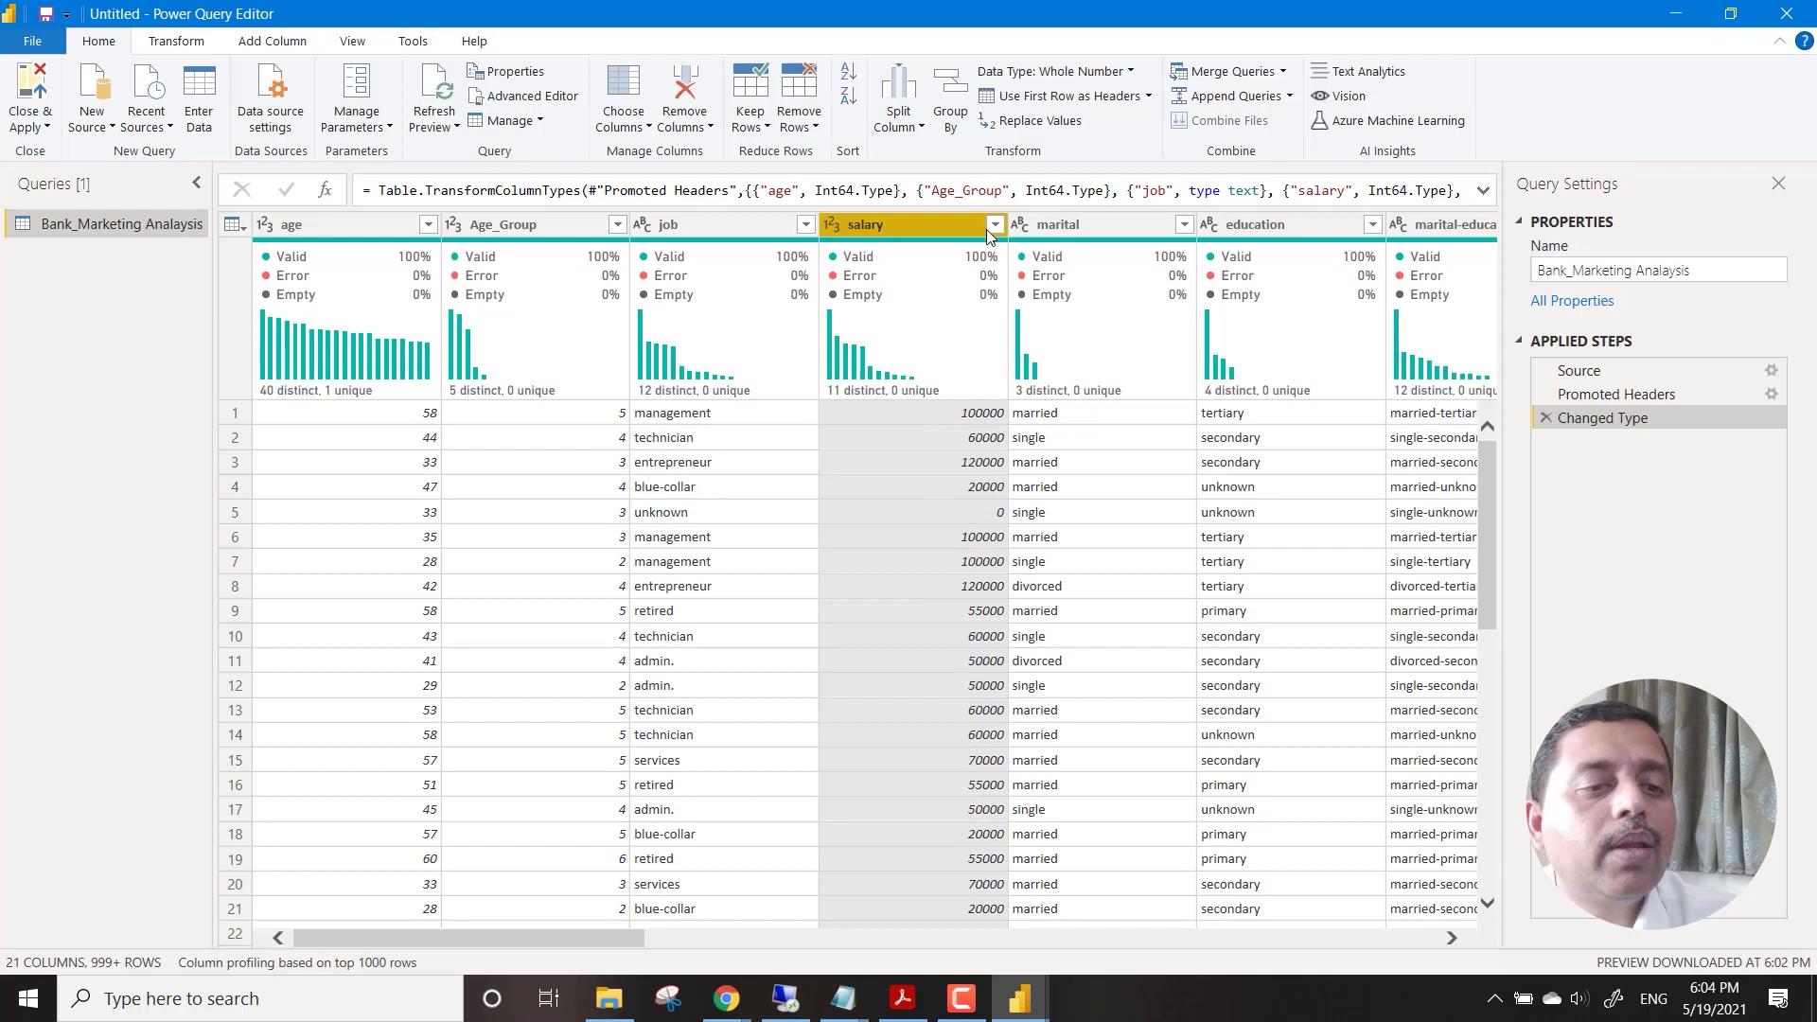
pyautogui.click(1058, 227)
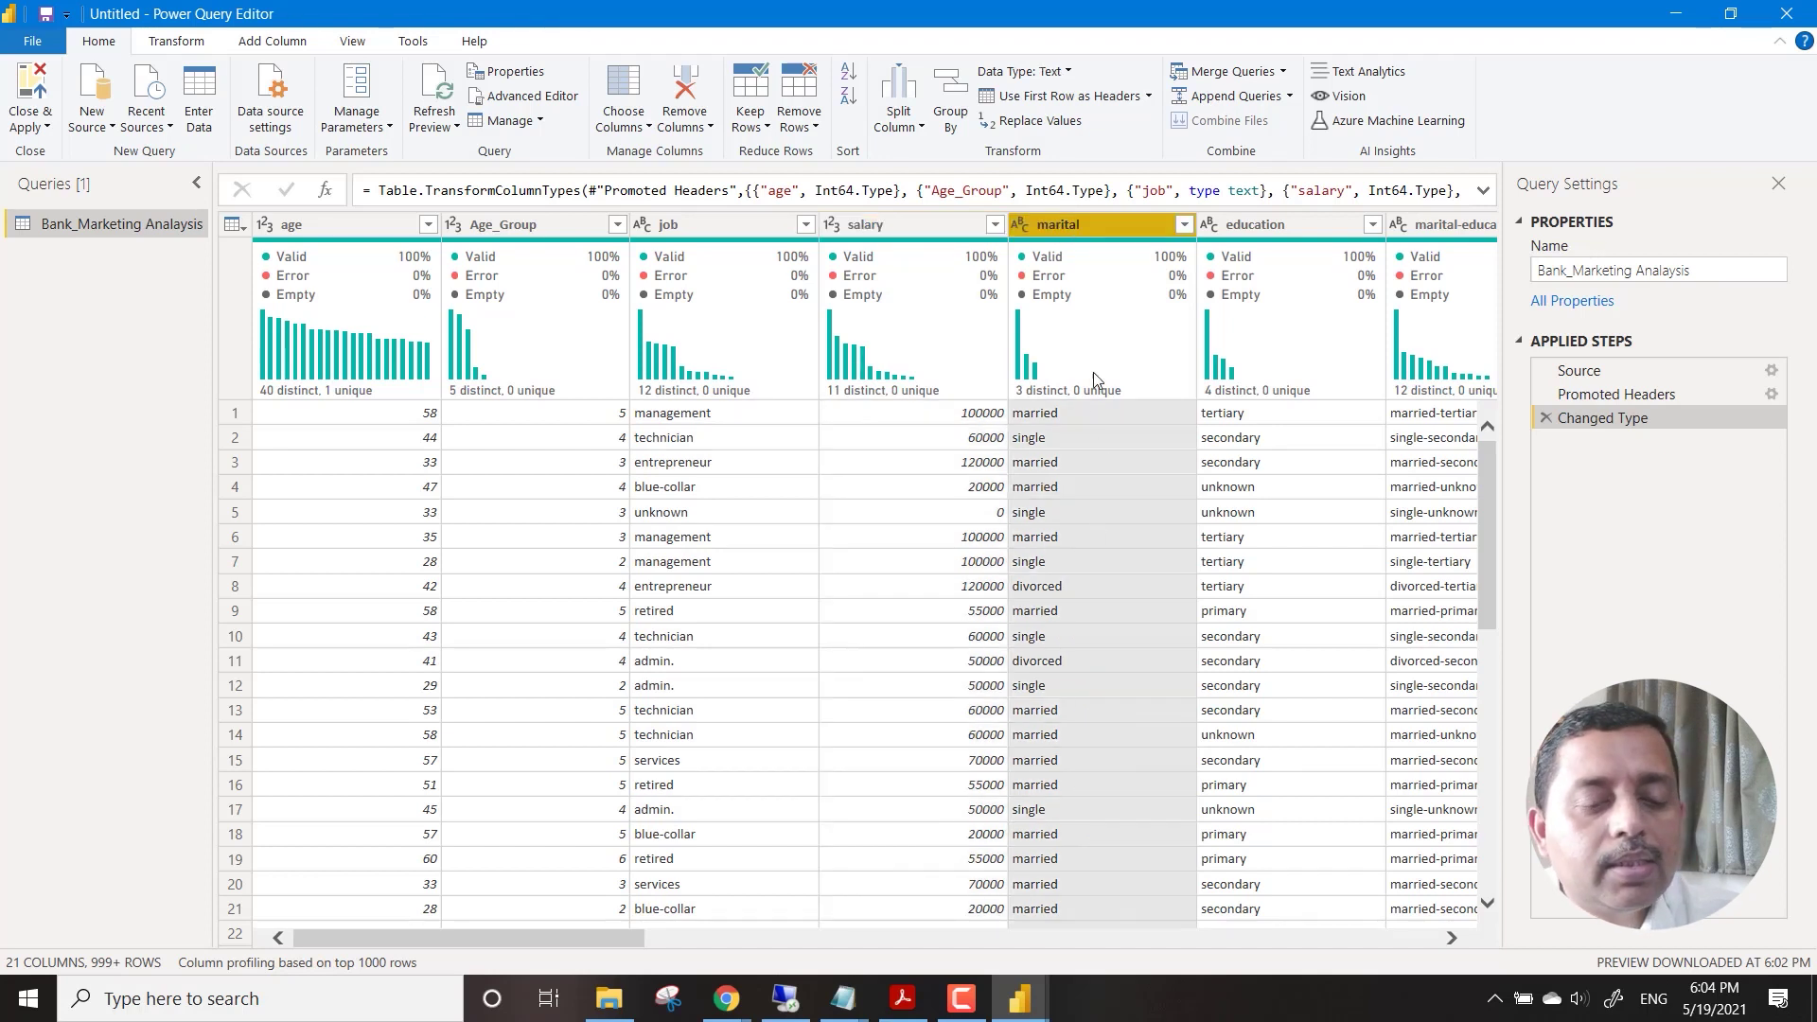
pyautogui.click(1452, 938)
pyautogui.click(1450, 938)
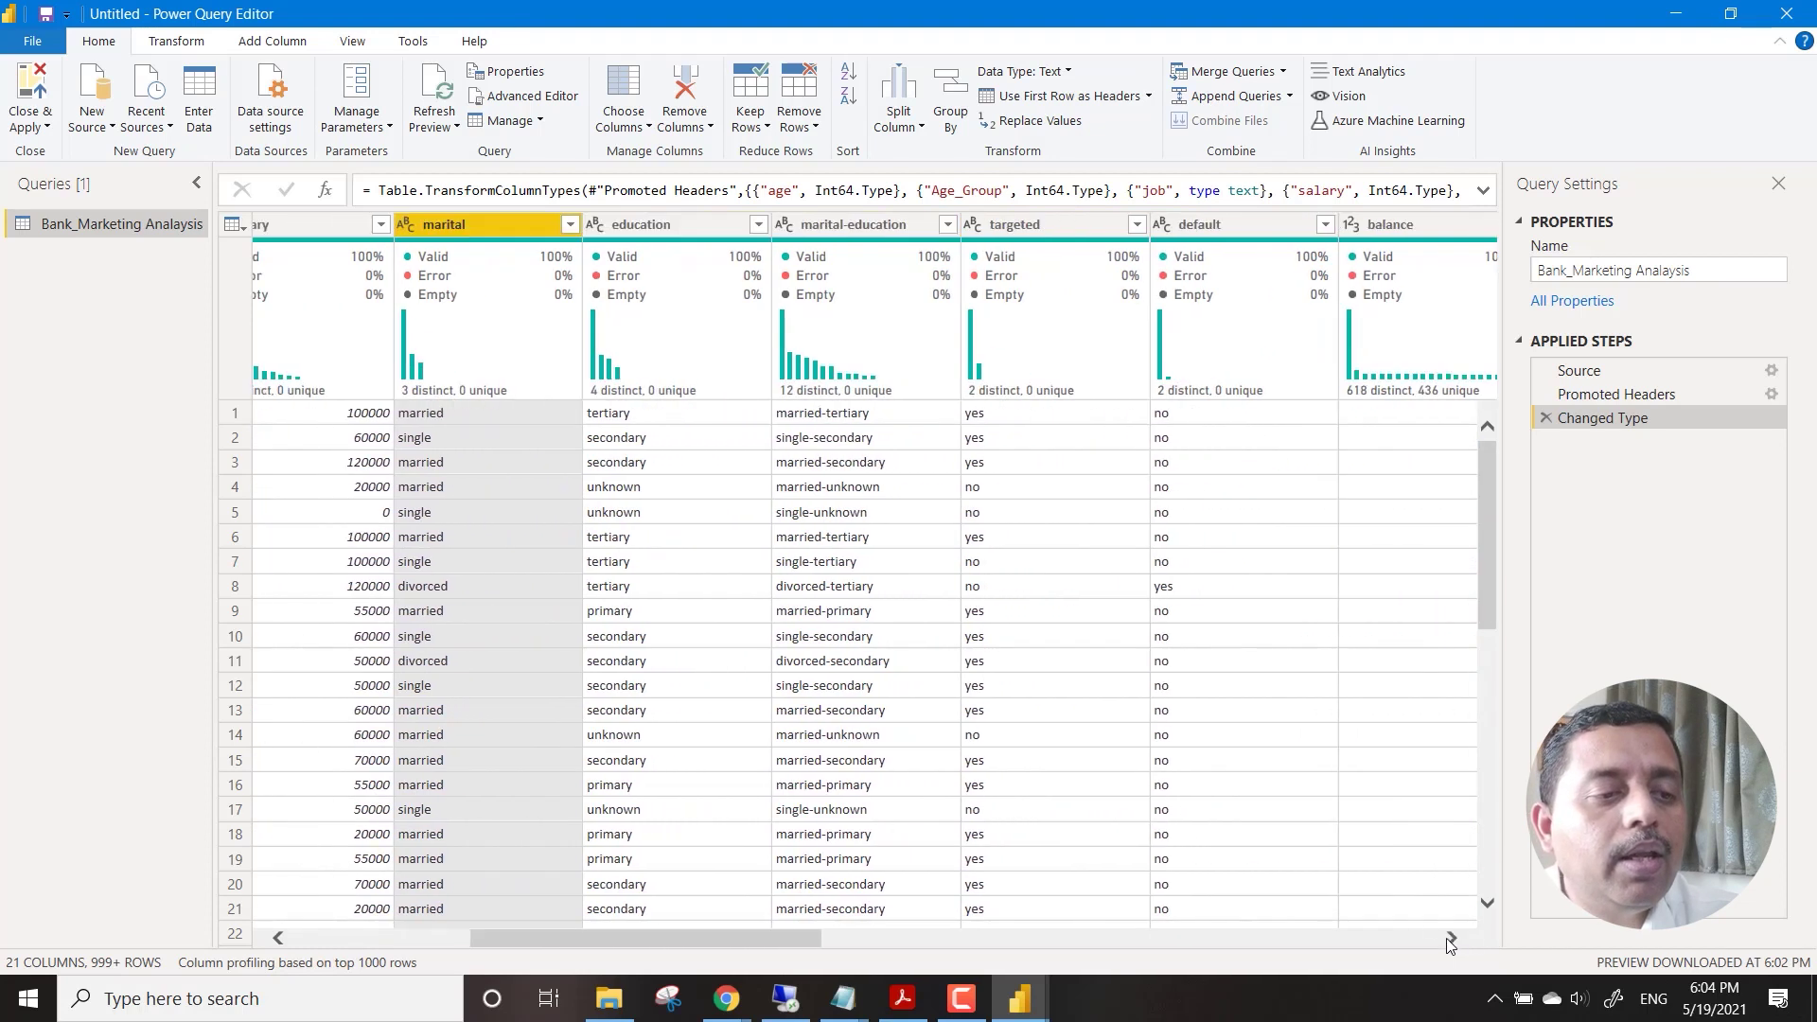
pyautogui.click(682, 231)
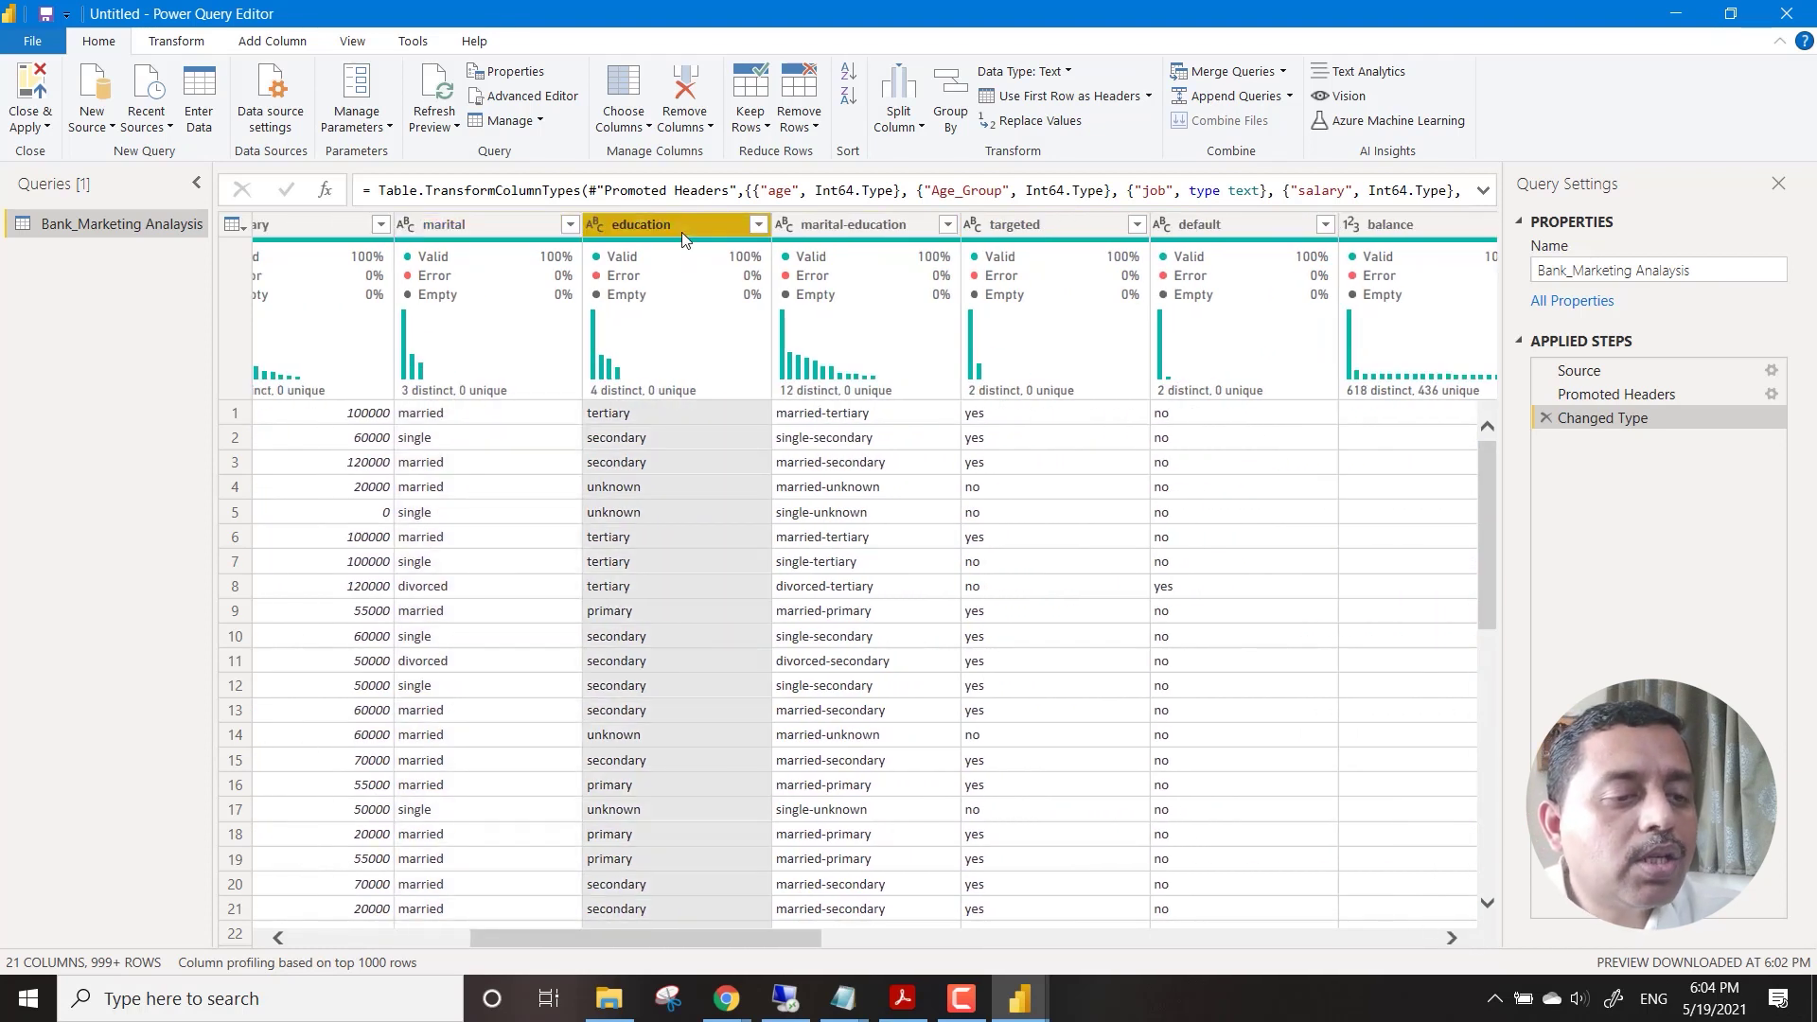
# Remove the marital-education column from the query.
pyautogui.click(845, 227)
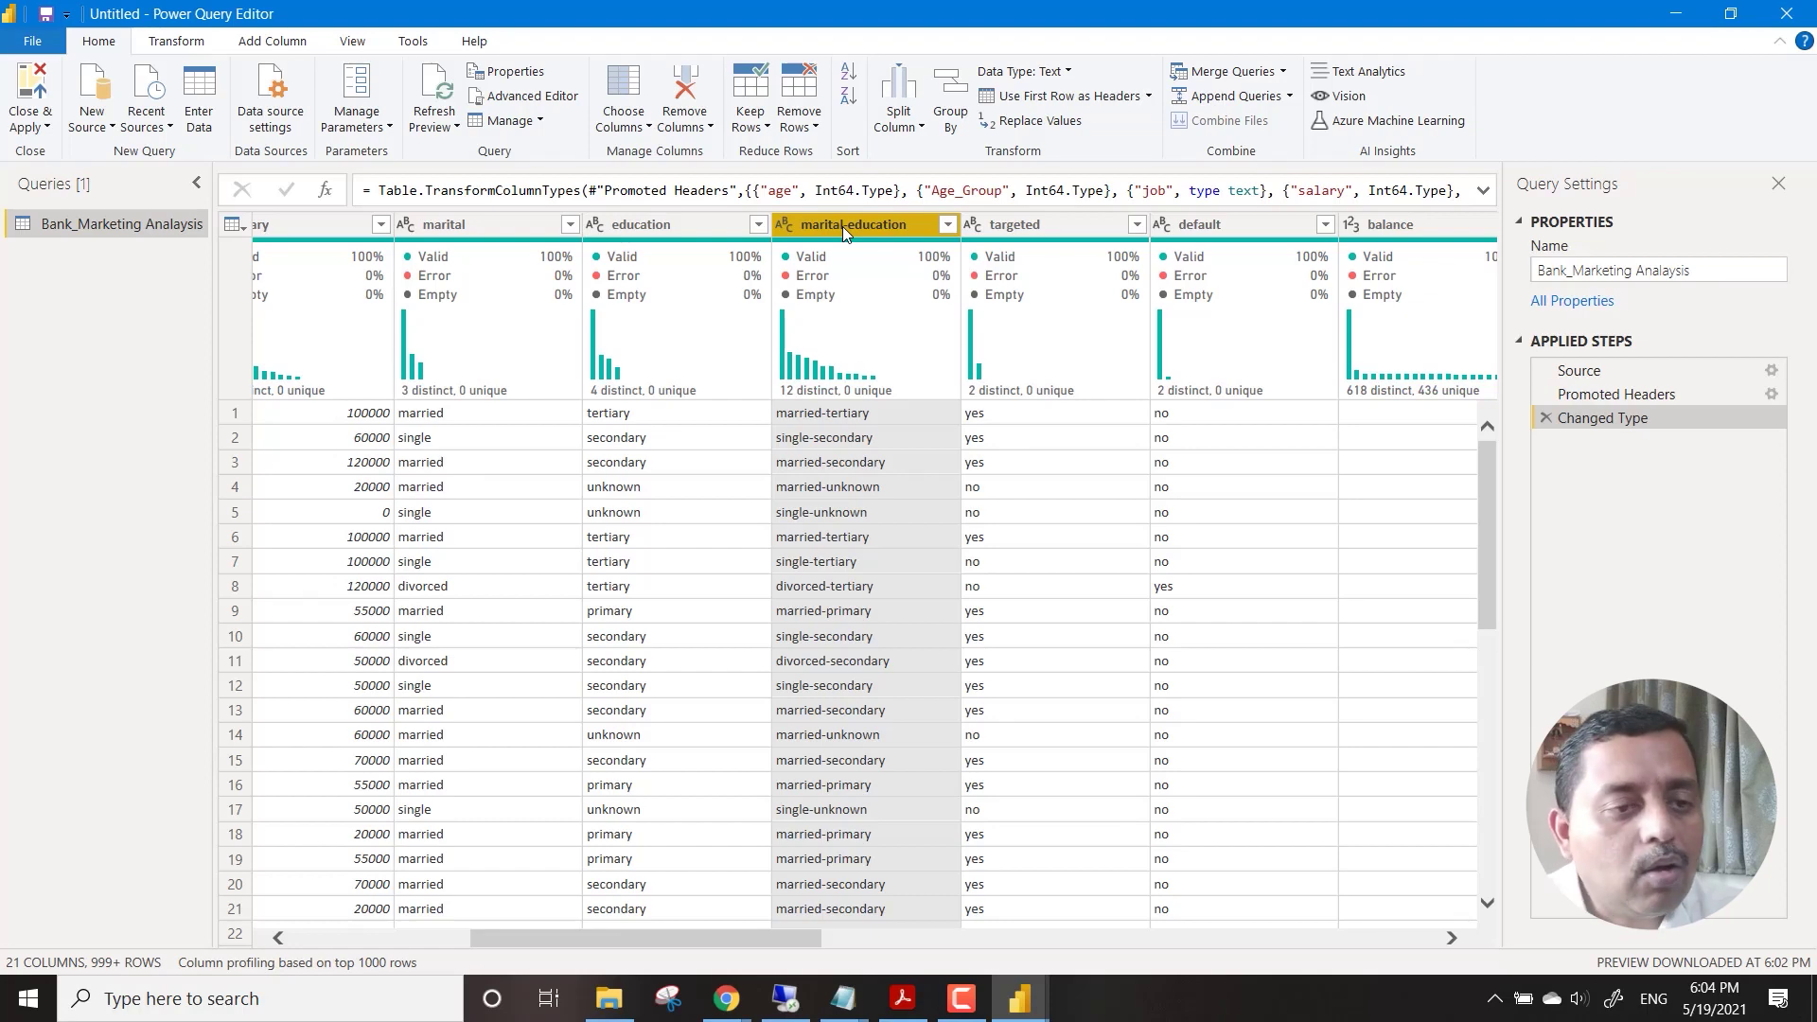
pyautogui.rightClick(843, 225)
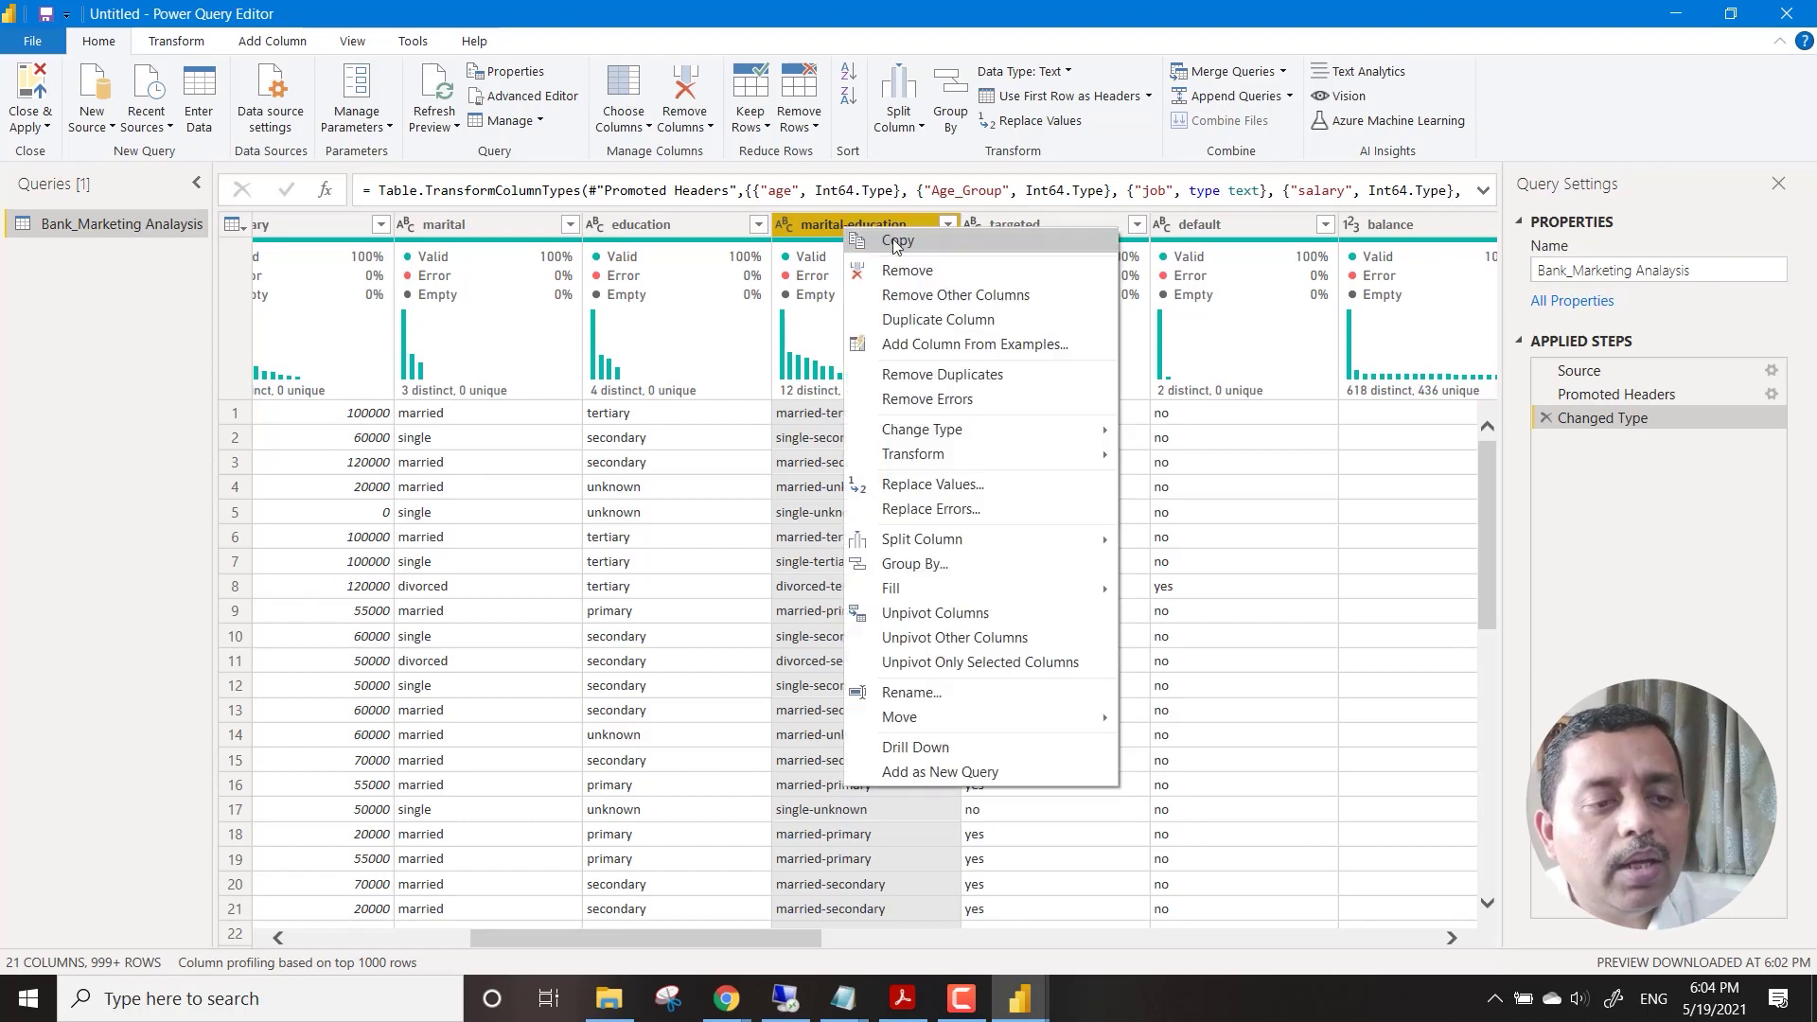
pyautogui.click(906, 272)
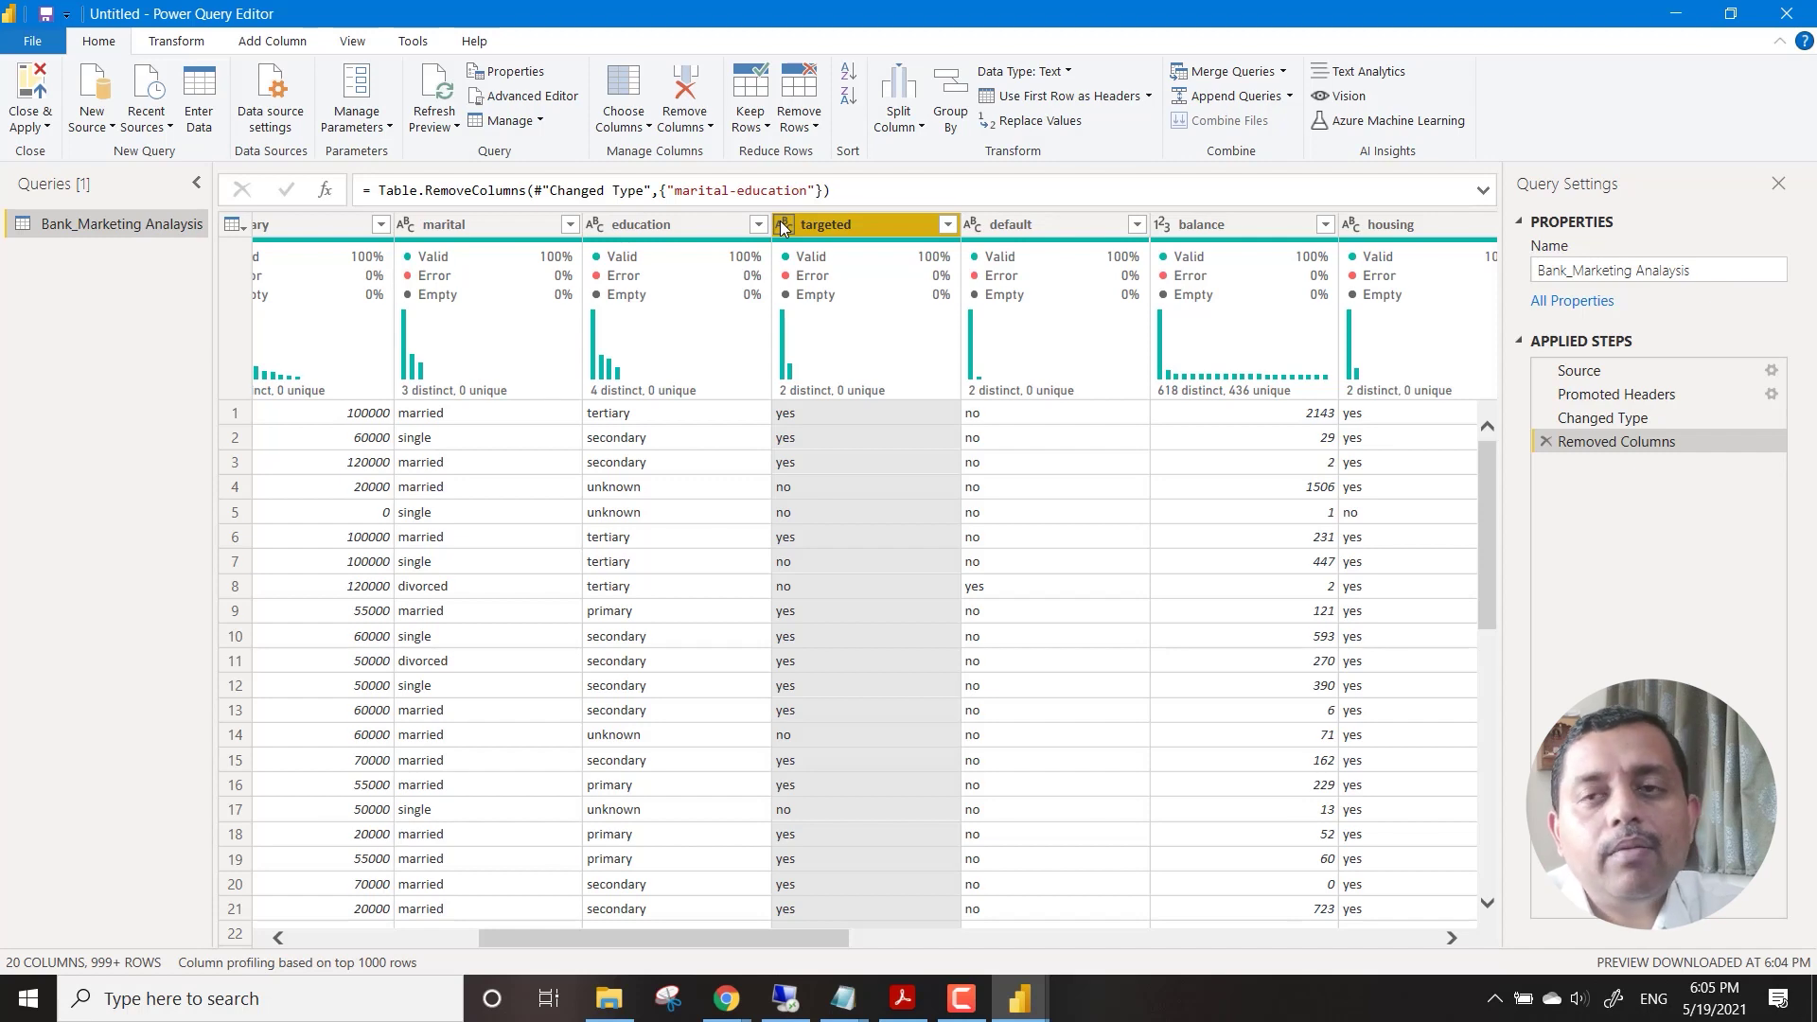
# Replace the value yes with True in the targeted column.
pyautogui.rightClick(848, 225)
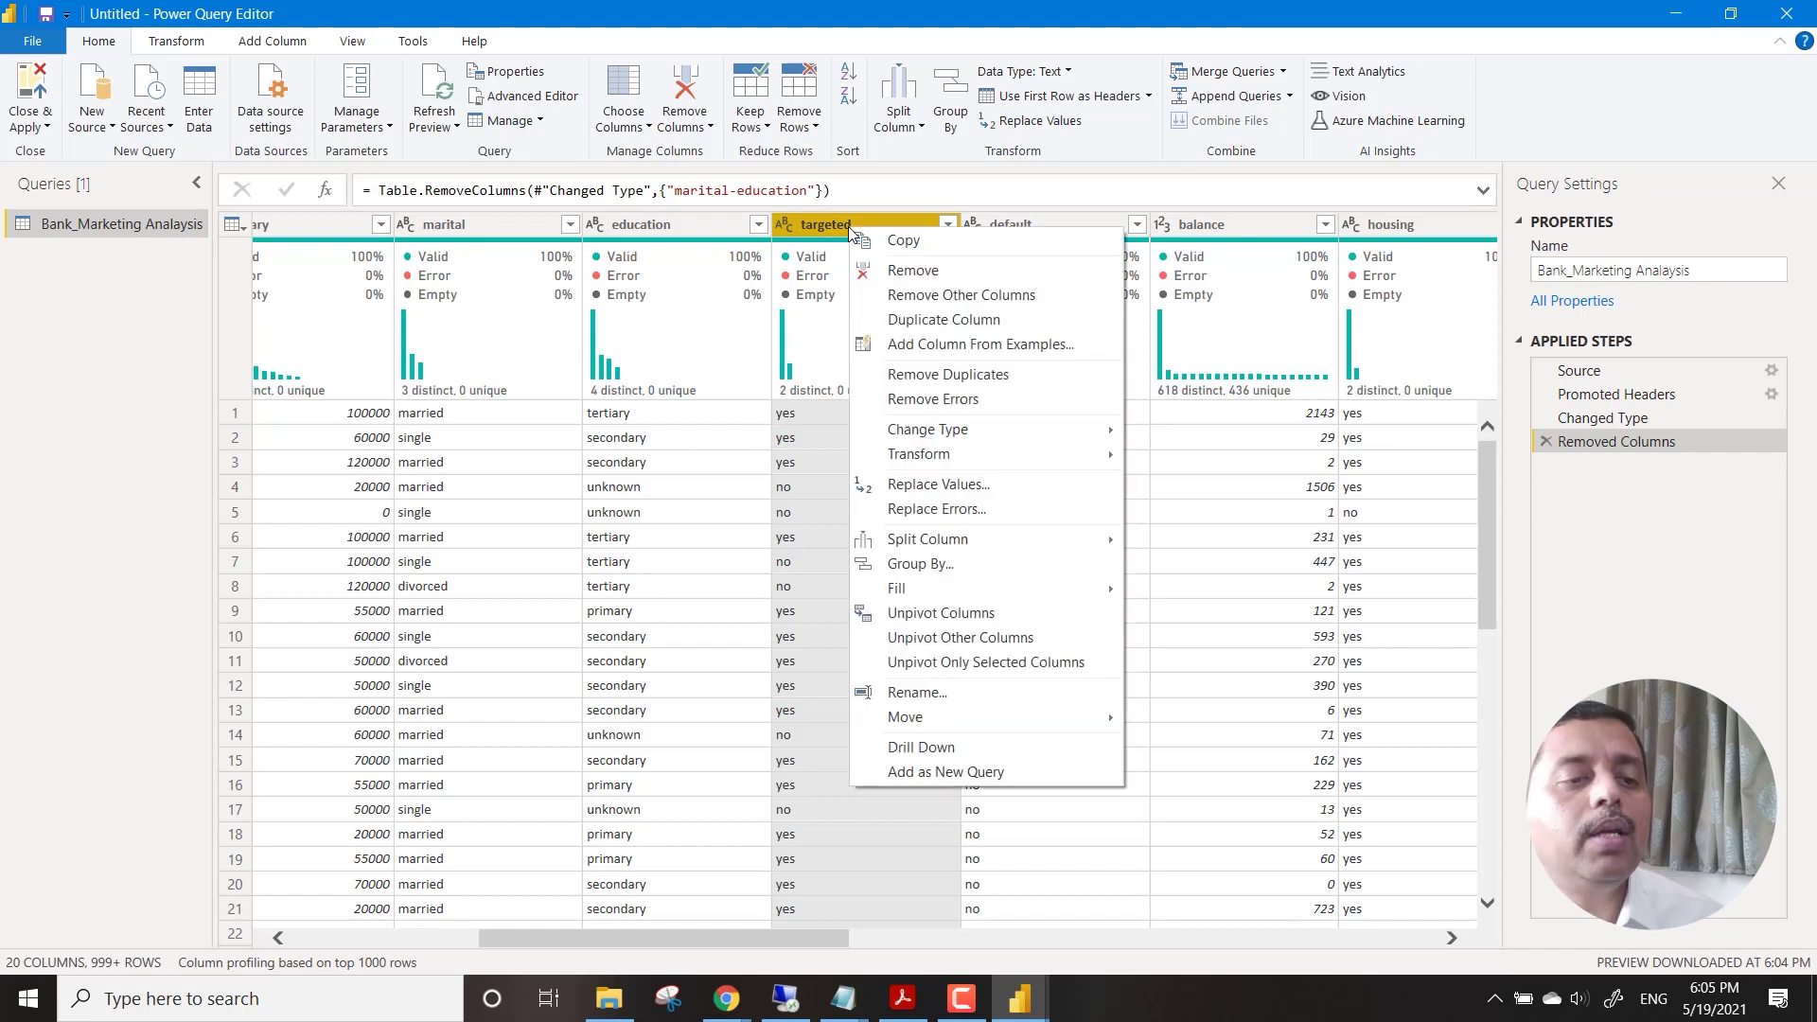
pyautogui.rightClick(826, 419)
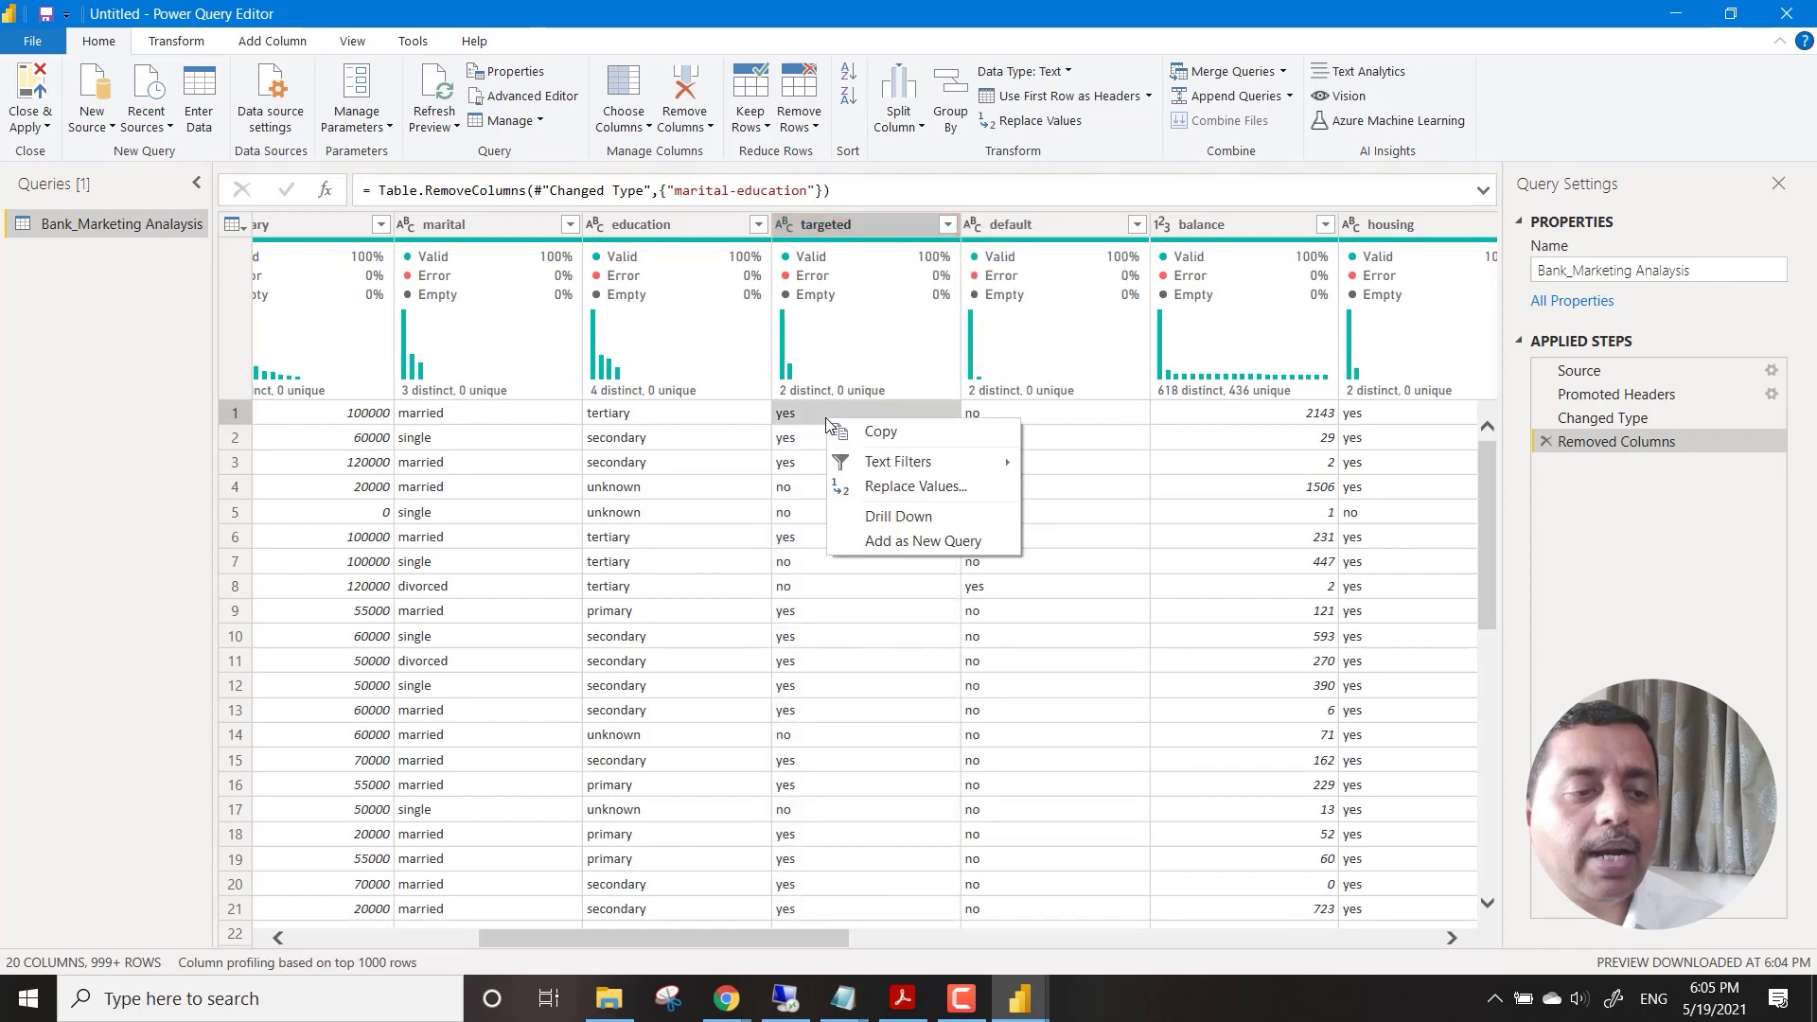
pyautogui.click(907, 487)
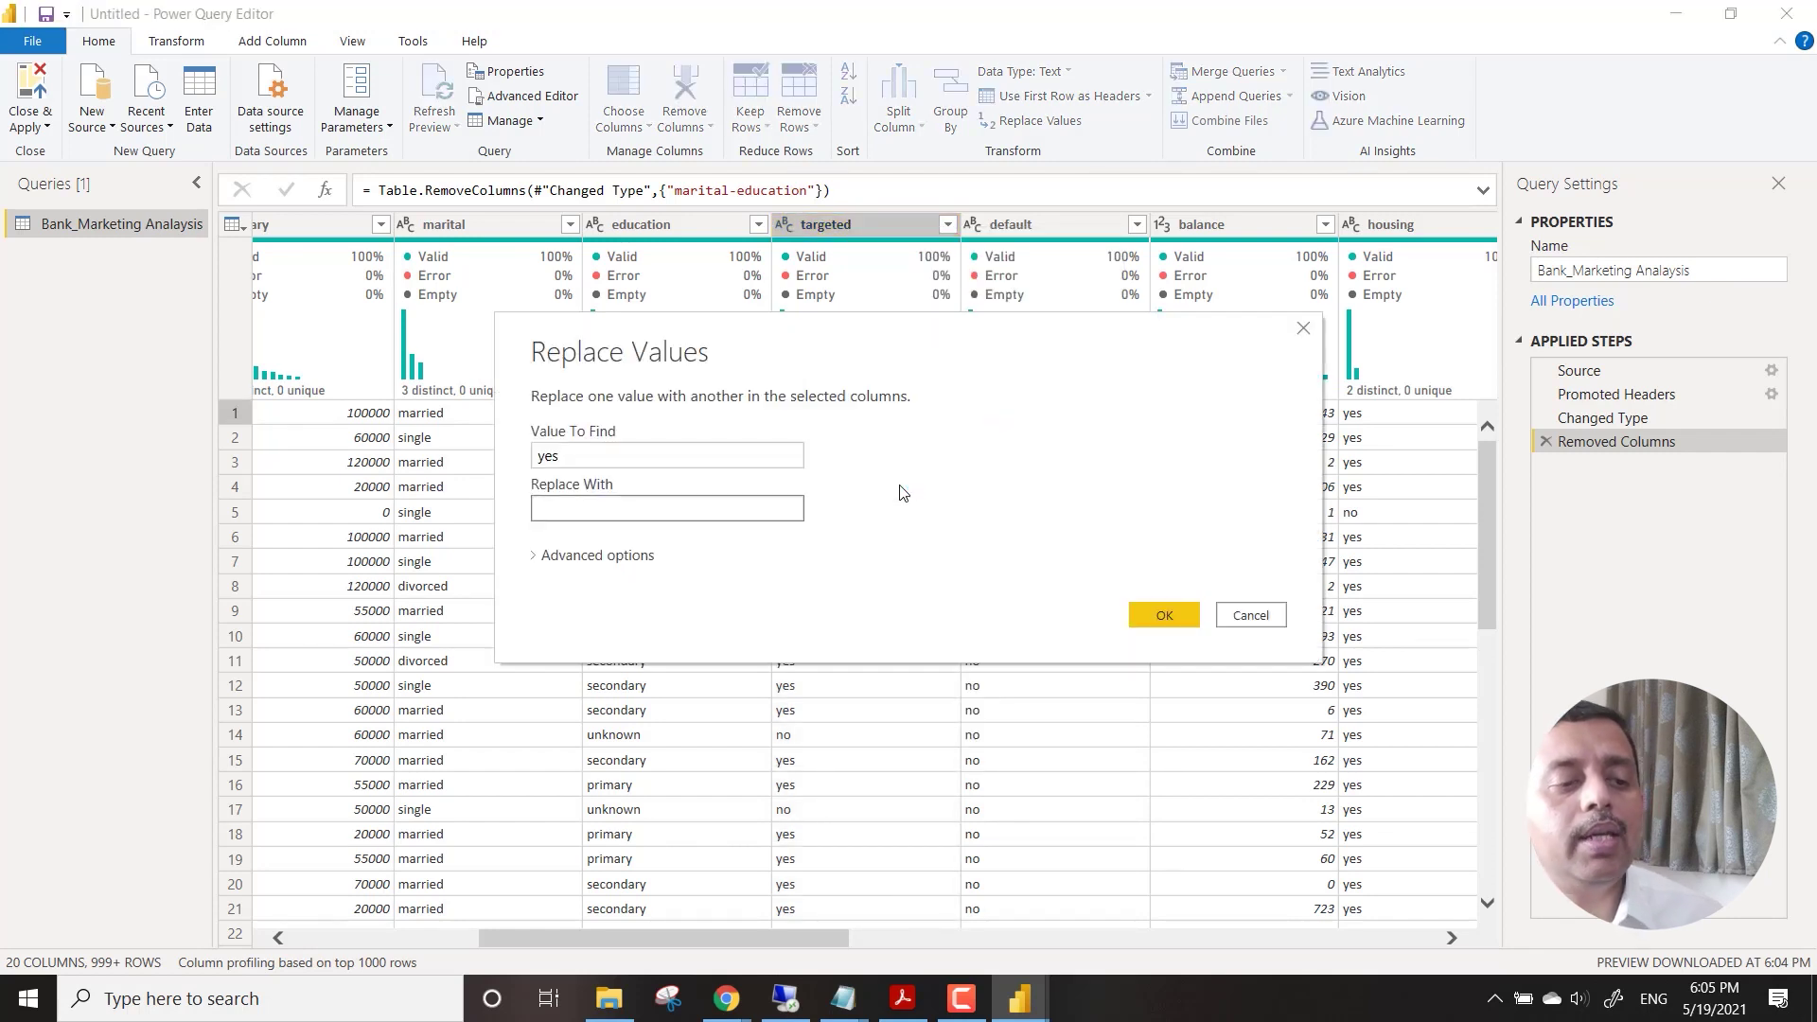
pyautogui.write('True')
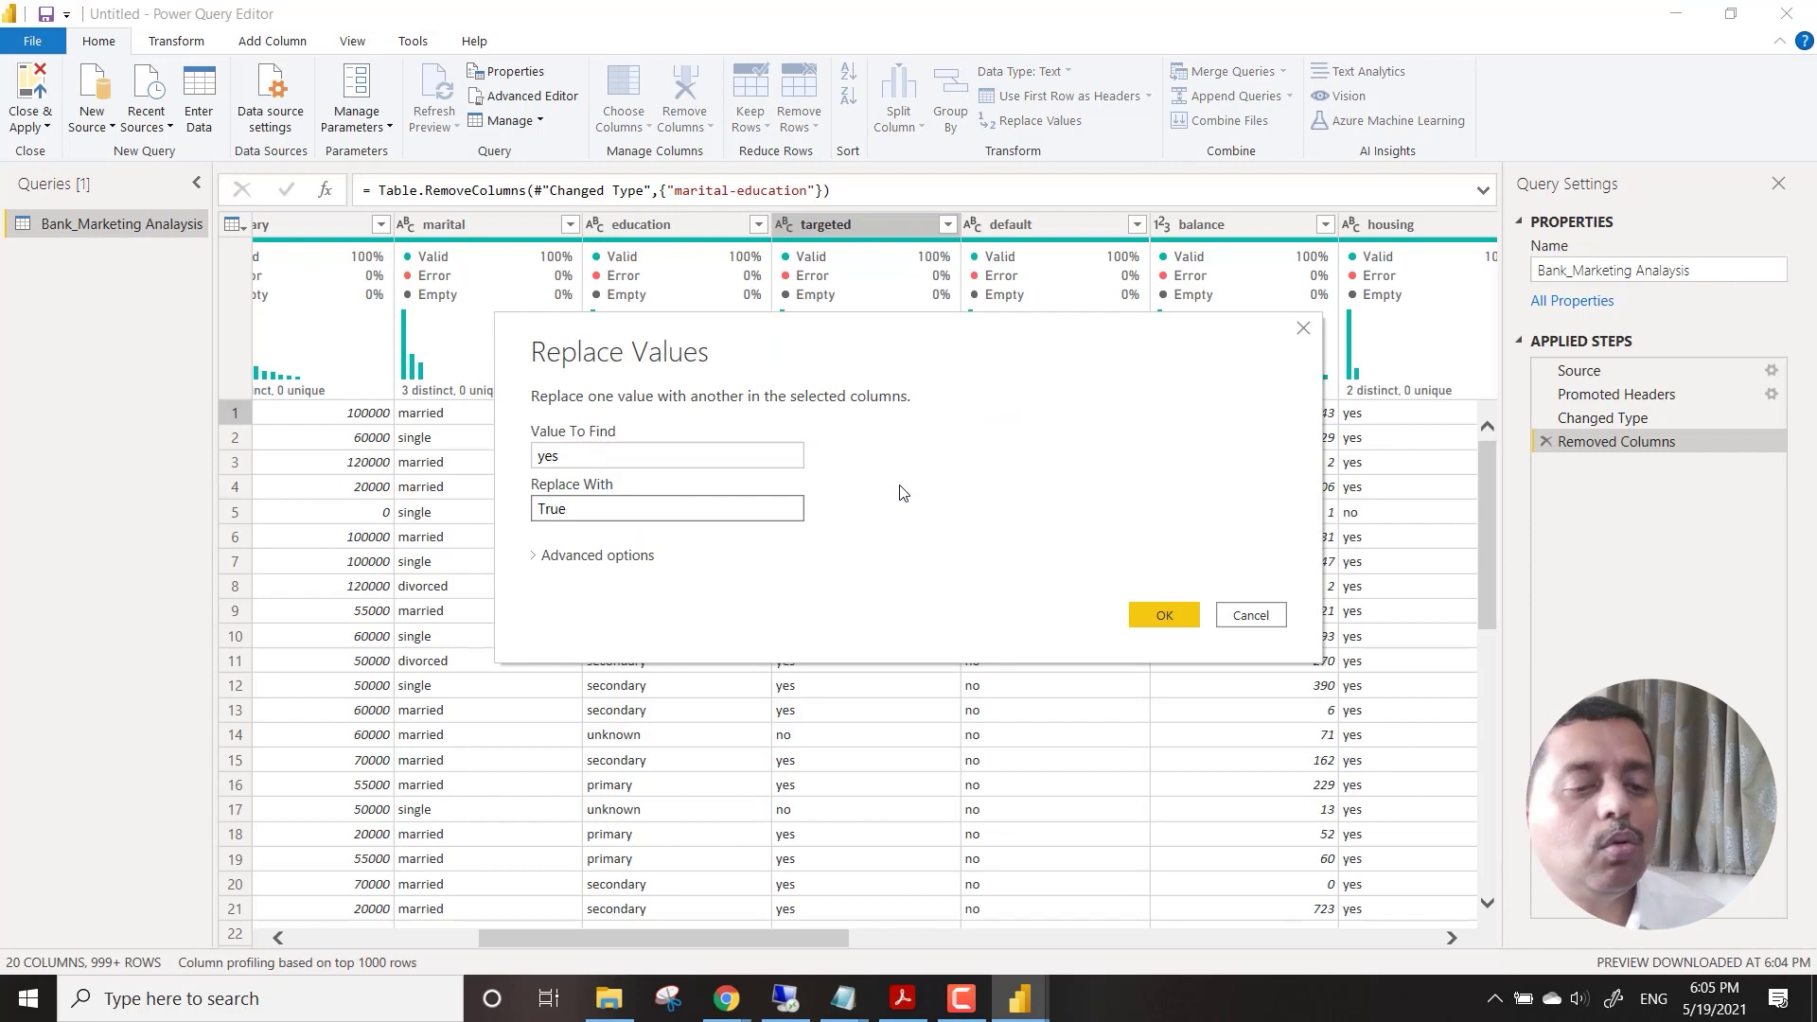
pyautogui.click(1174, 613)
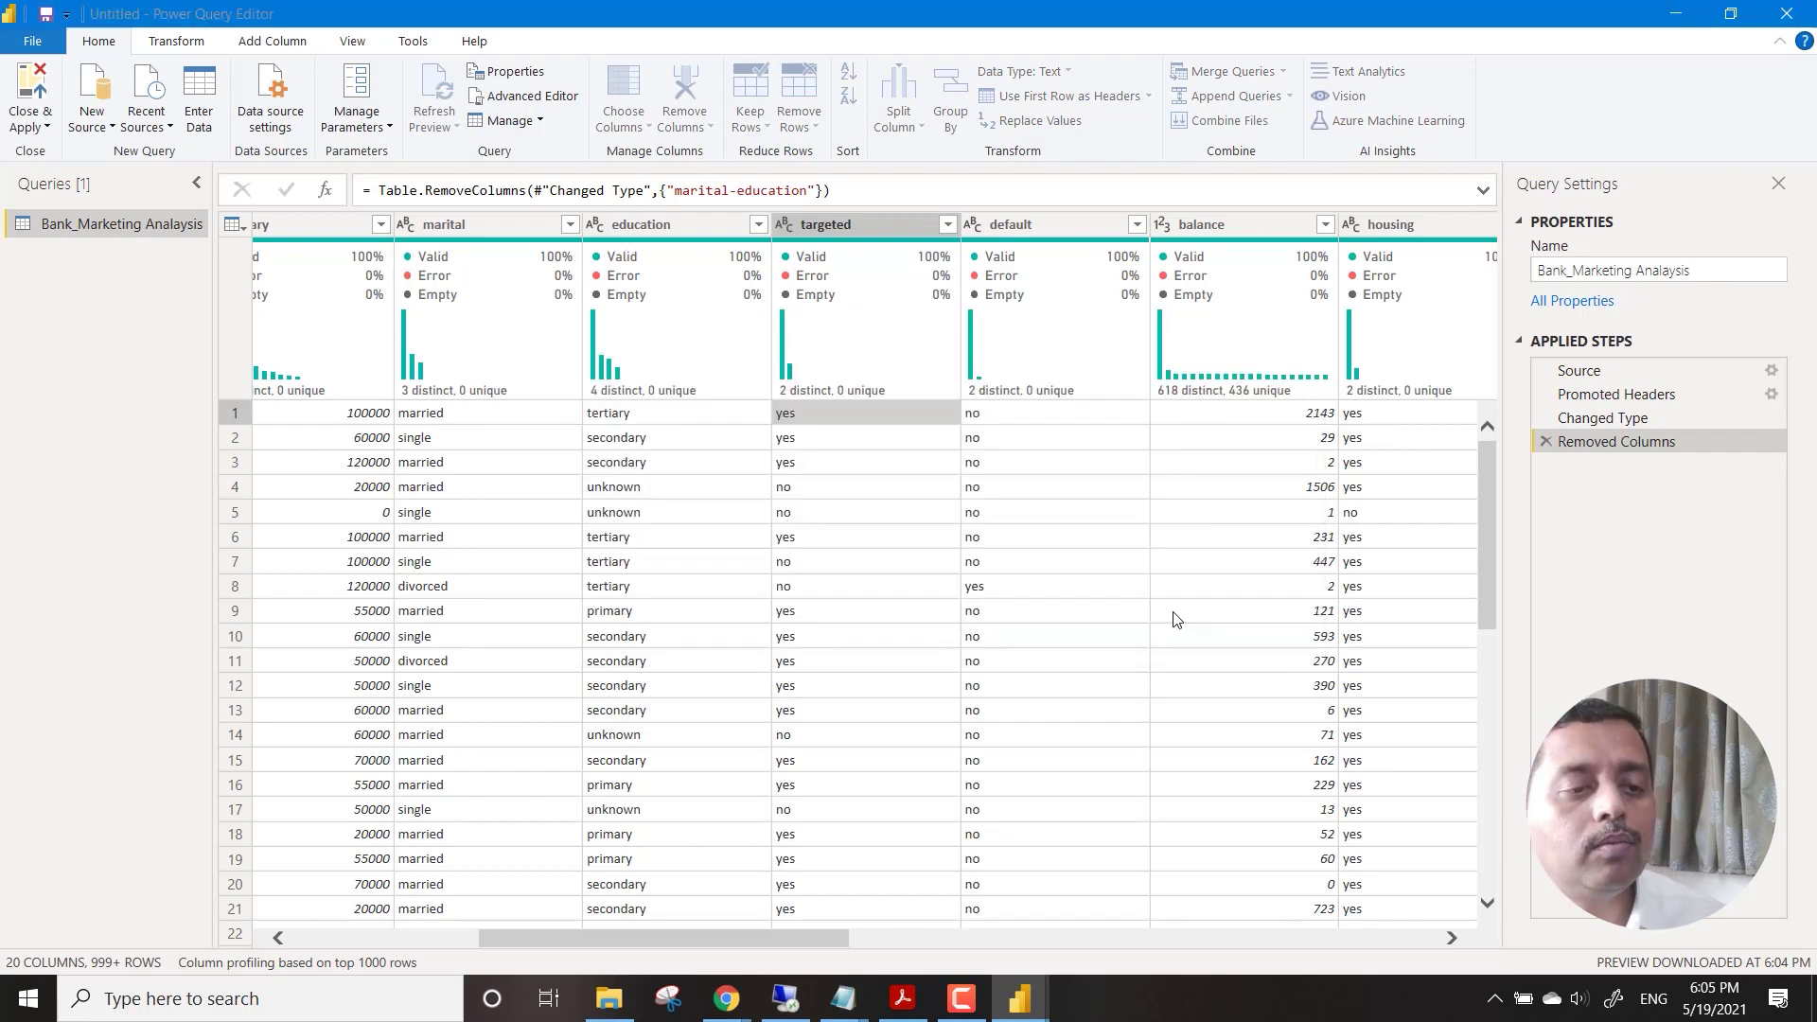
# Replace the value no with False in the targeted column and set the column's data type to True/False.
pyautogui.rightClick(851, 491)
pyautogui.click(952, 563)
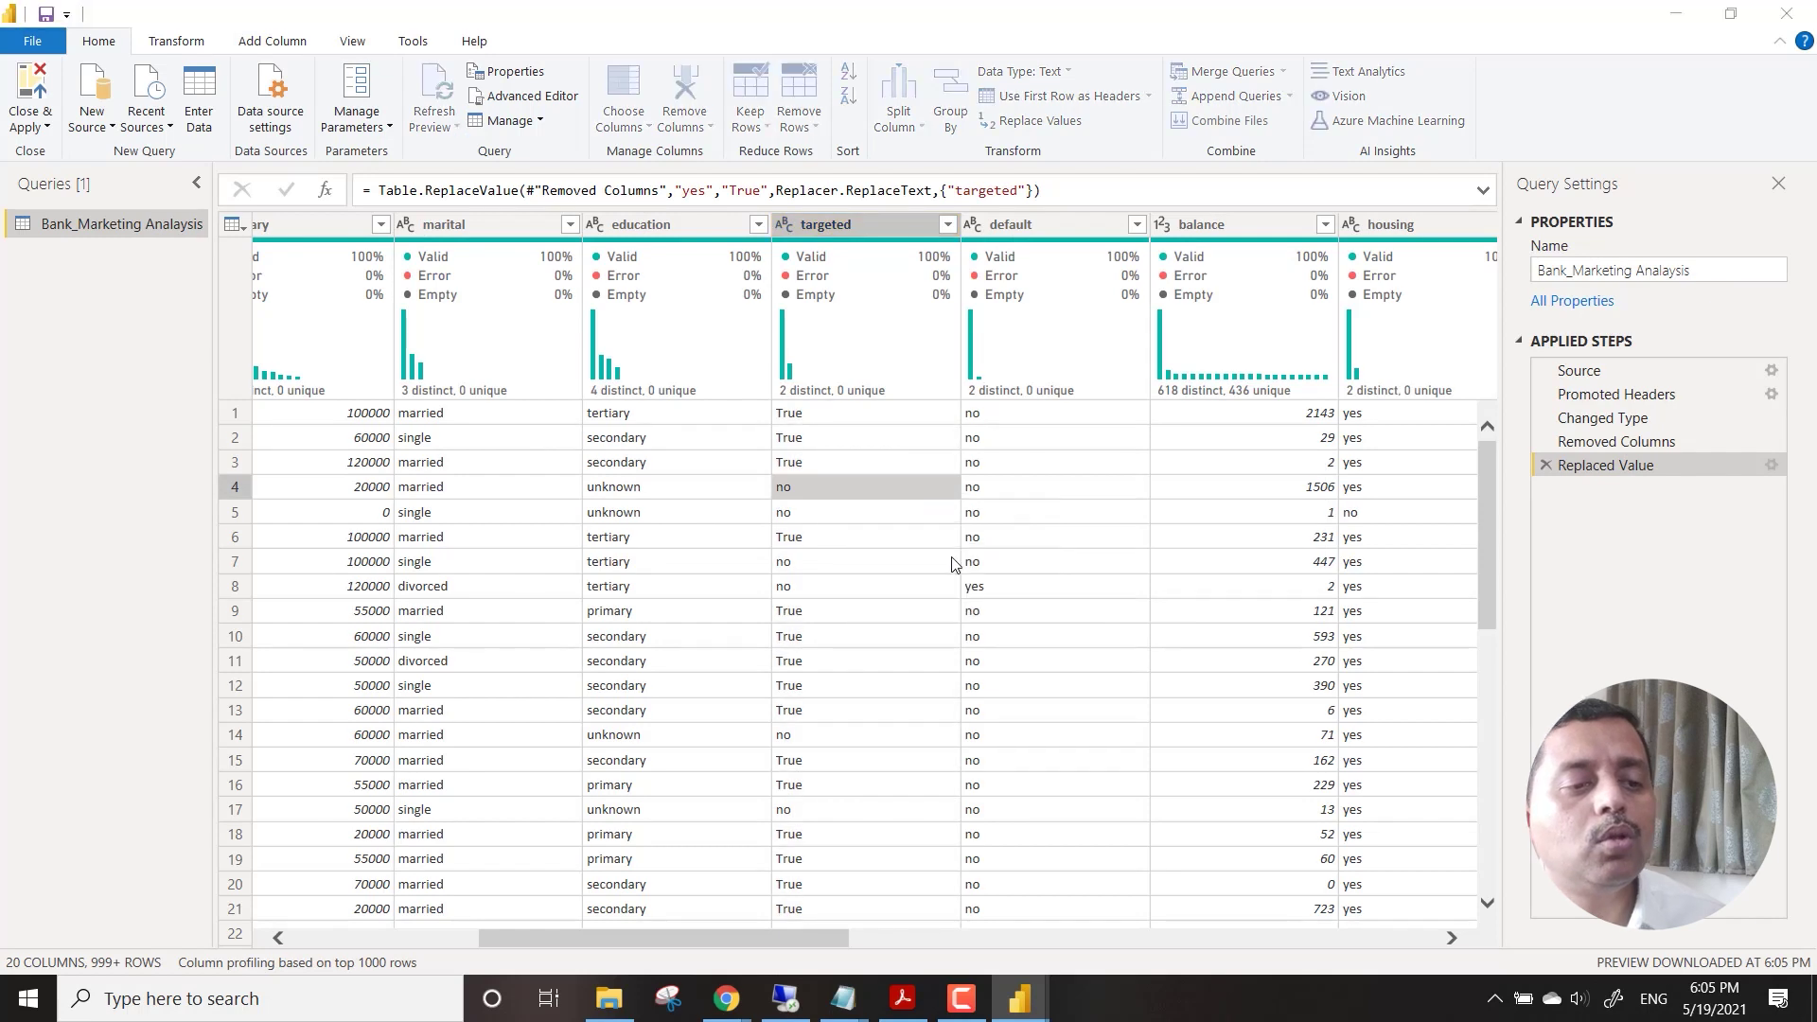
pyautogui.write('False')
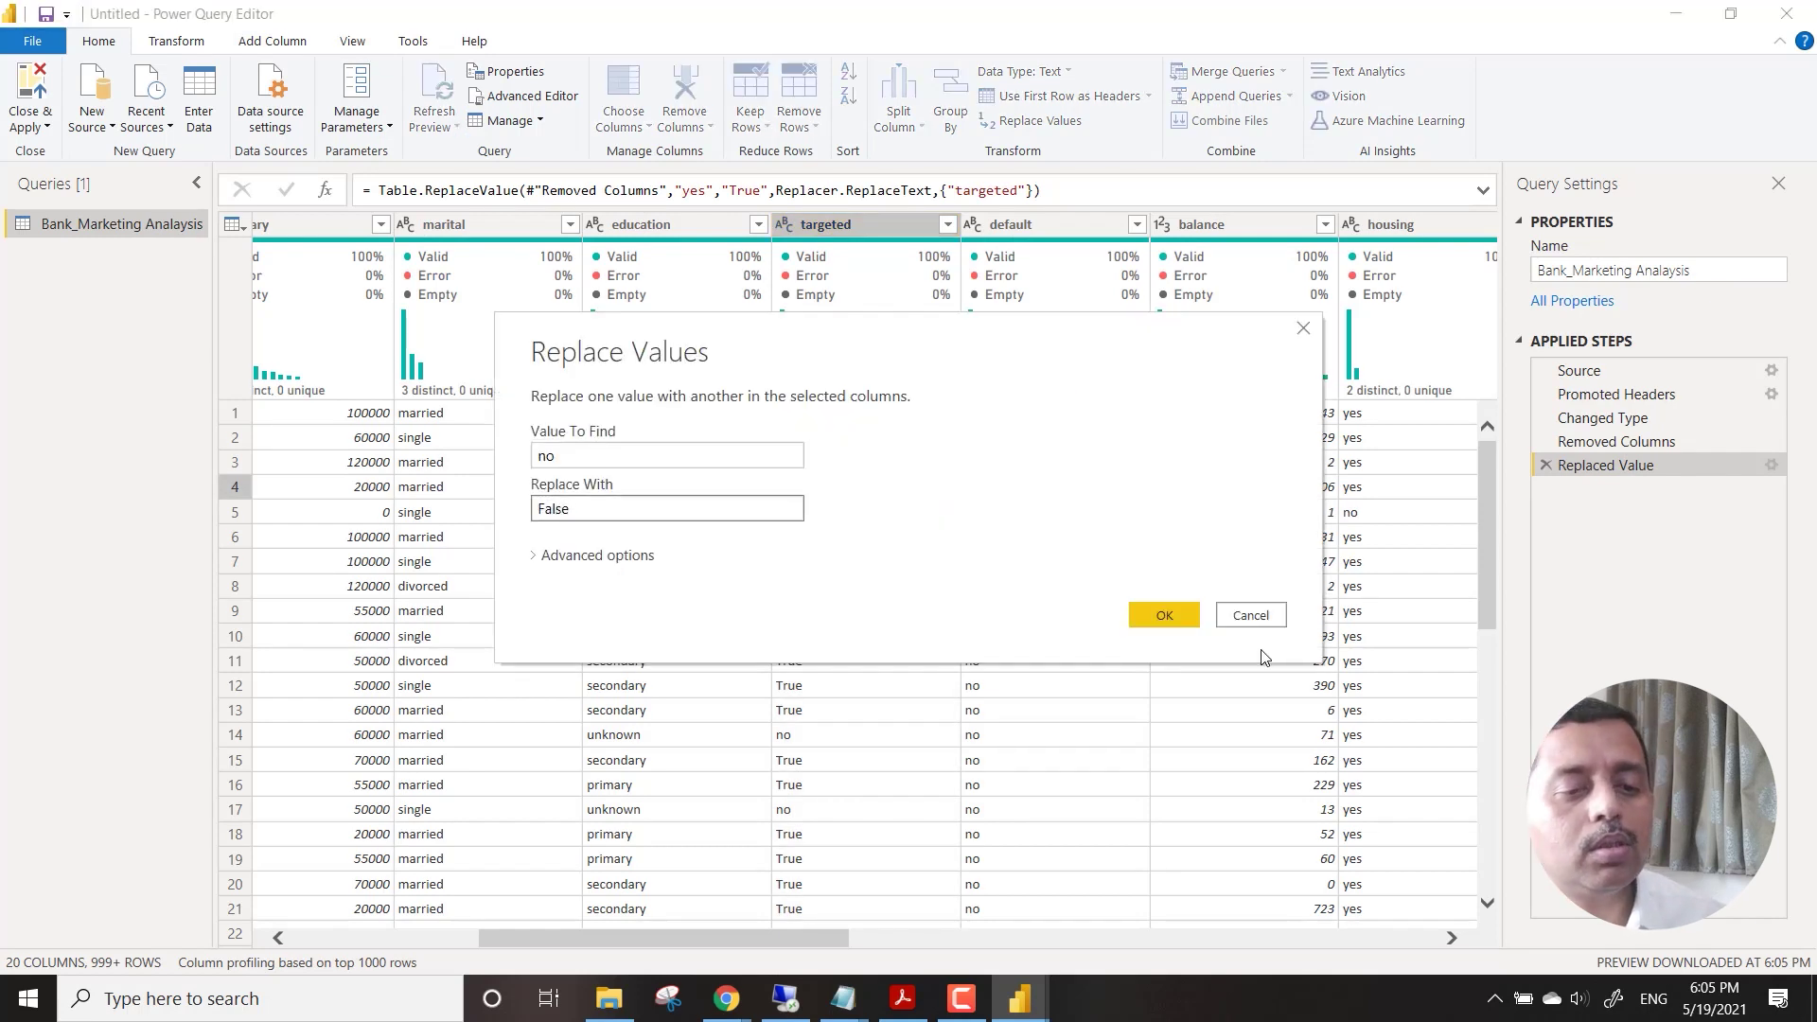
pyautogui.click(1183, 611)
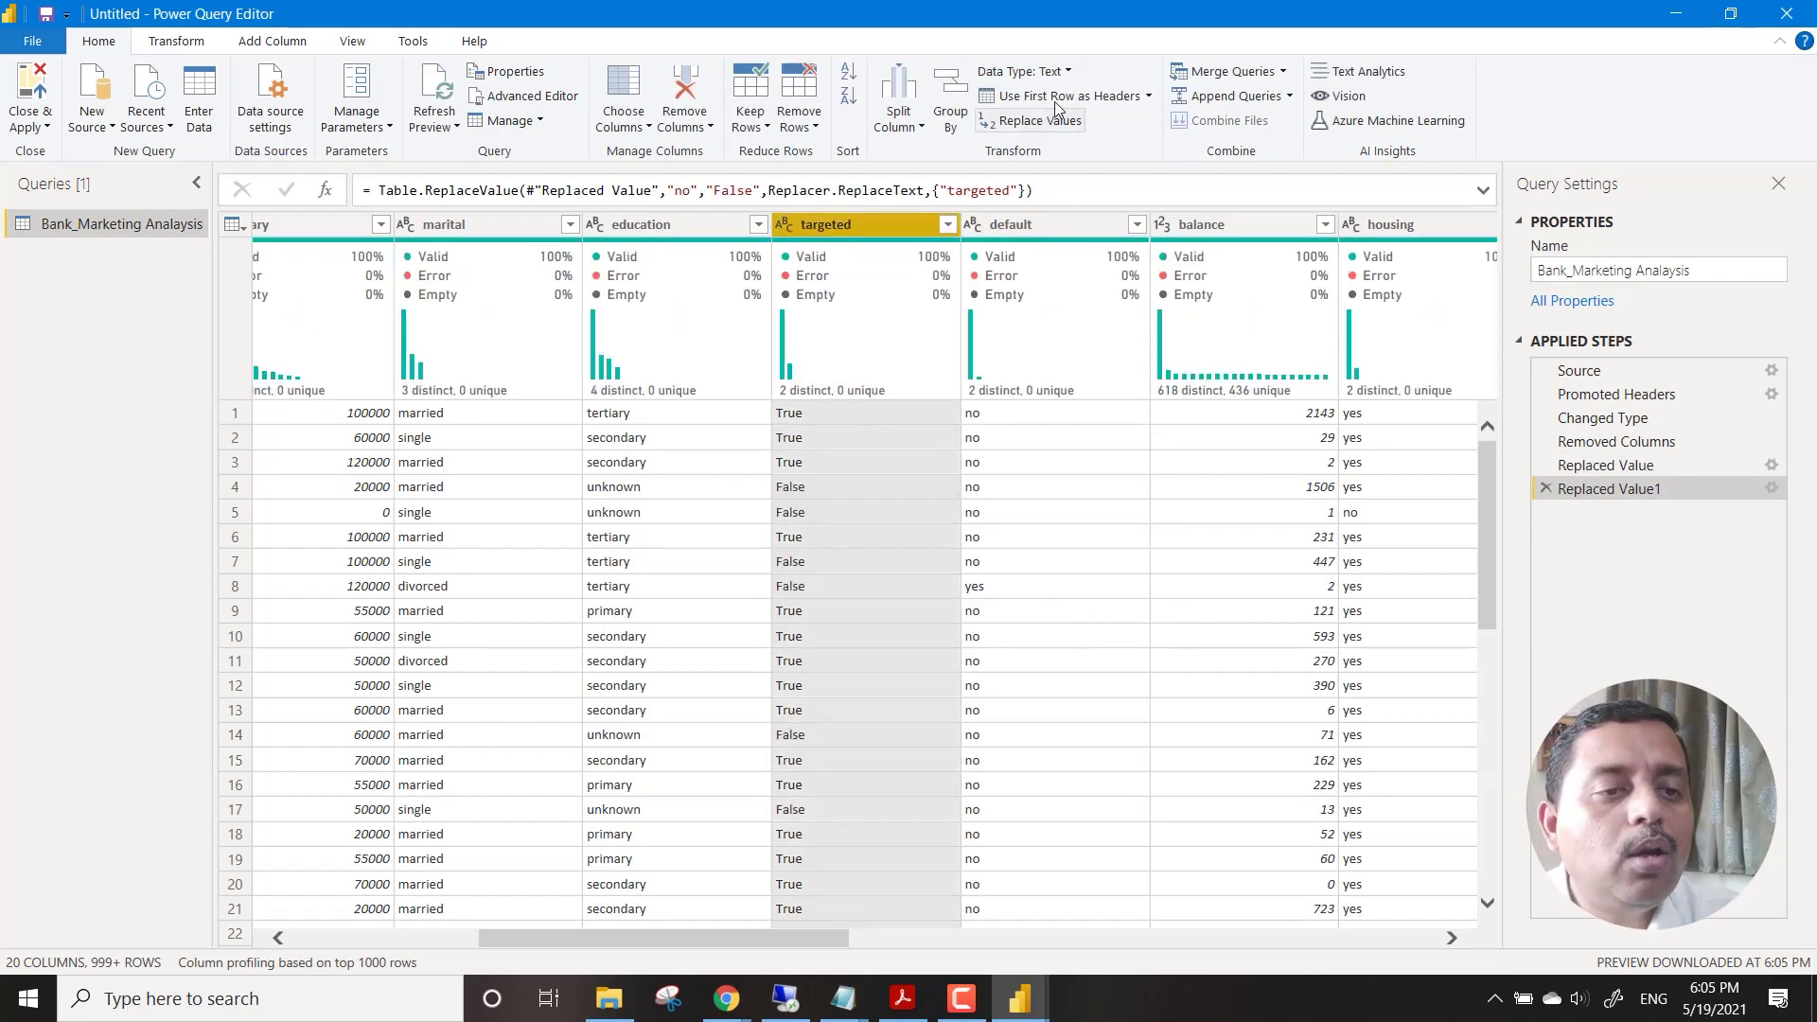
pyautogui.click(1068, 72)
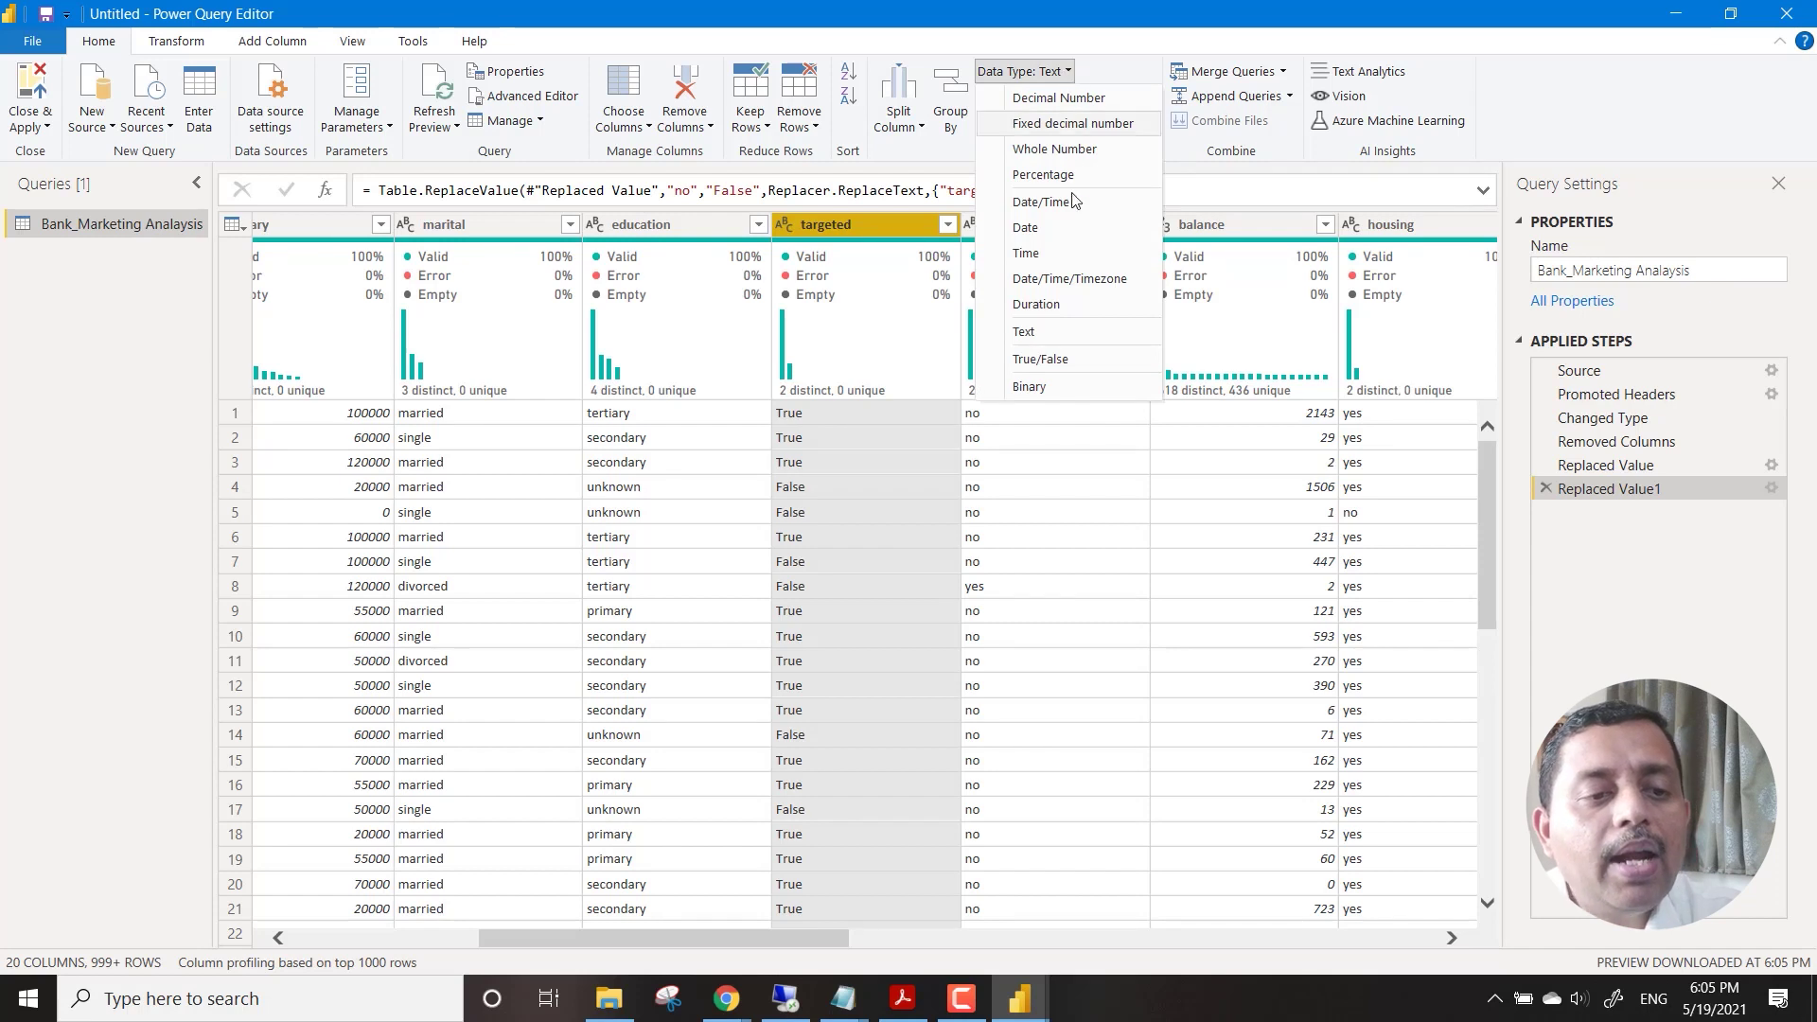
pyautogui.click(1051, 359)
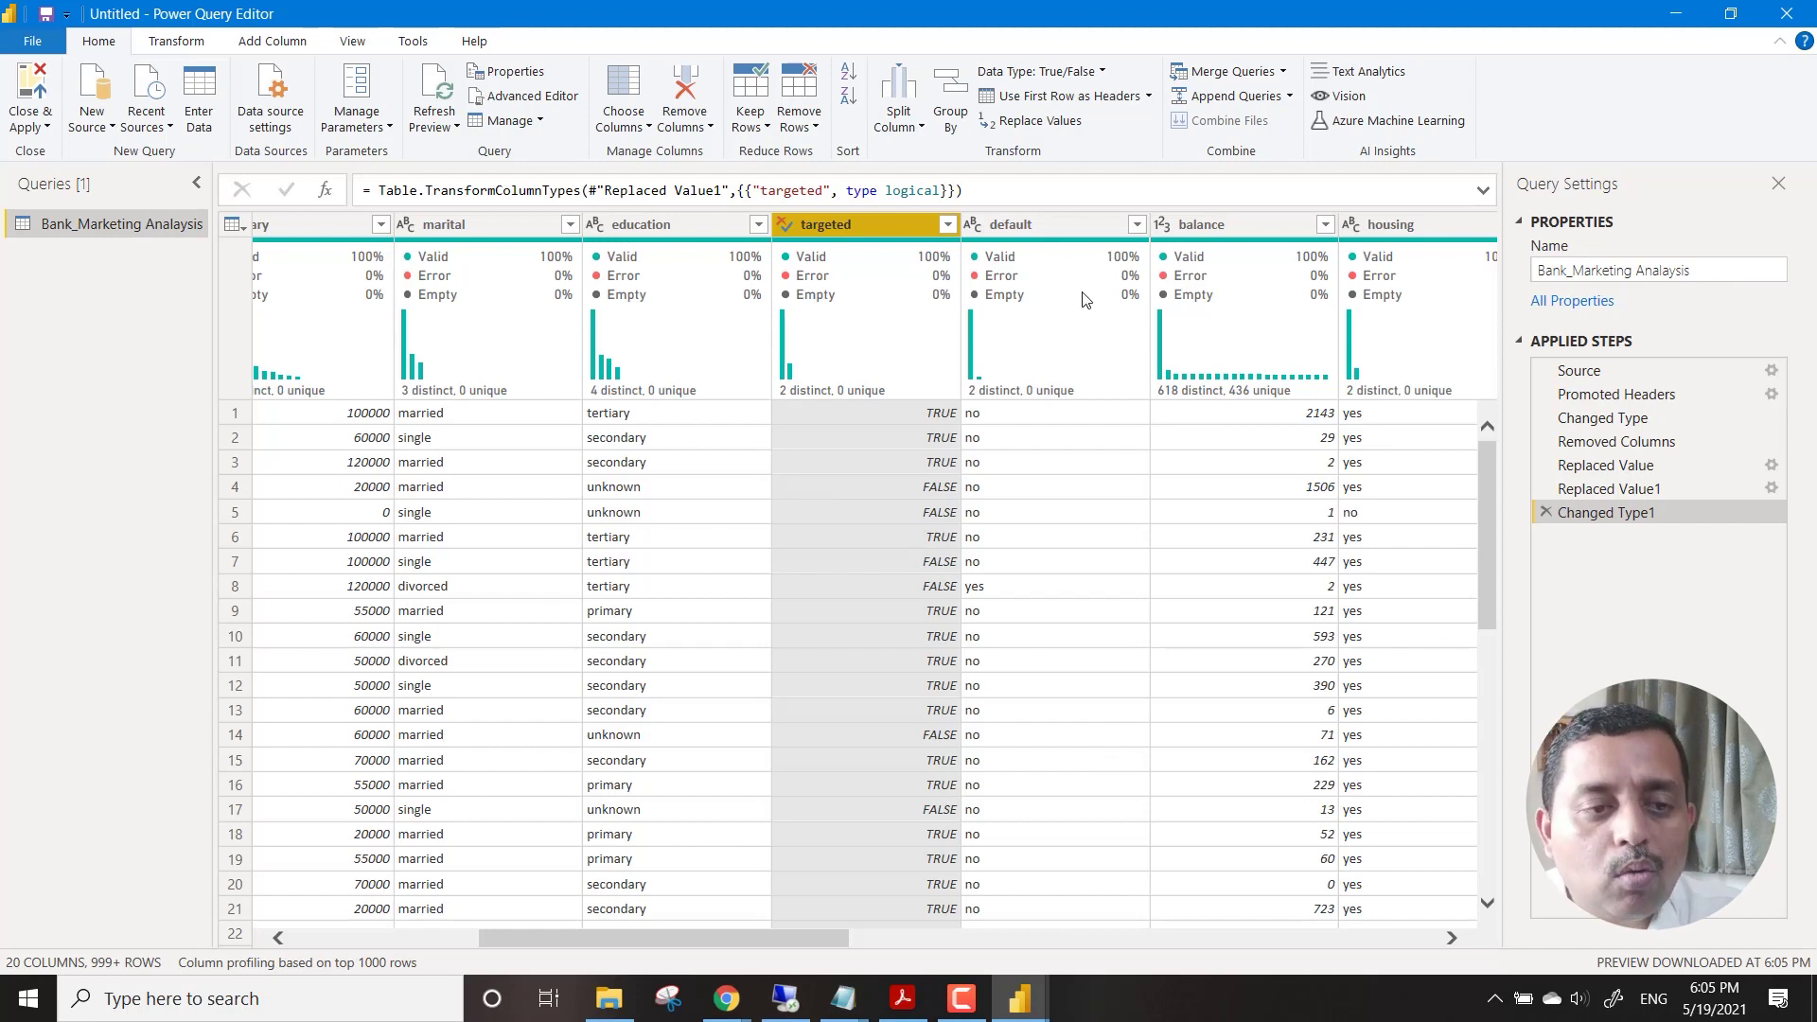
# Replace the value no with False in the default column.
pyautogui.click(1050, 223)
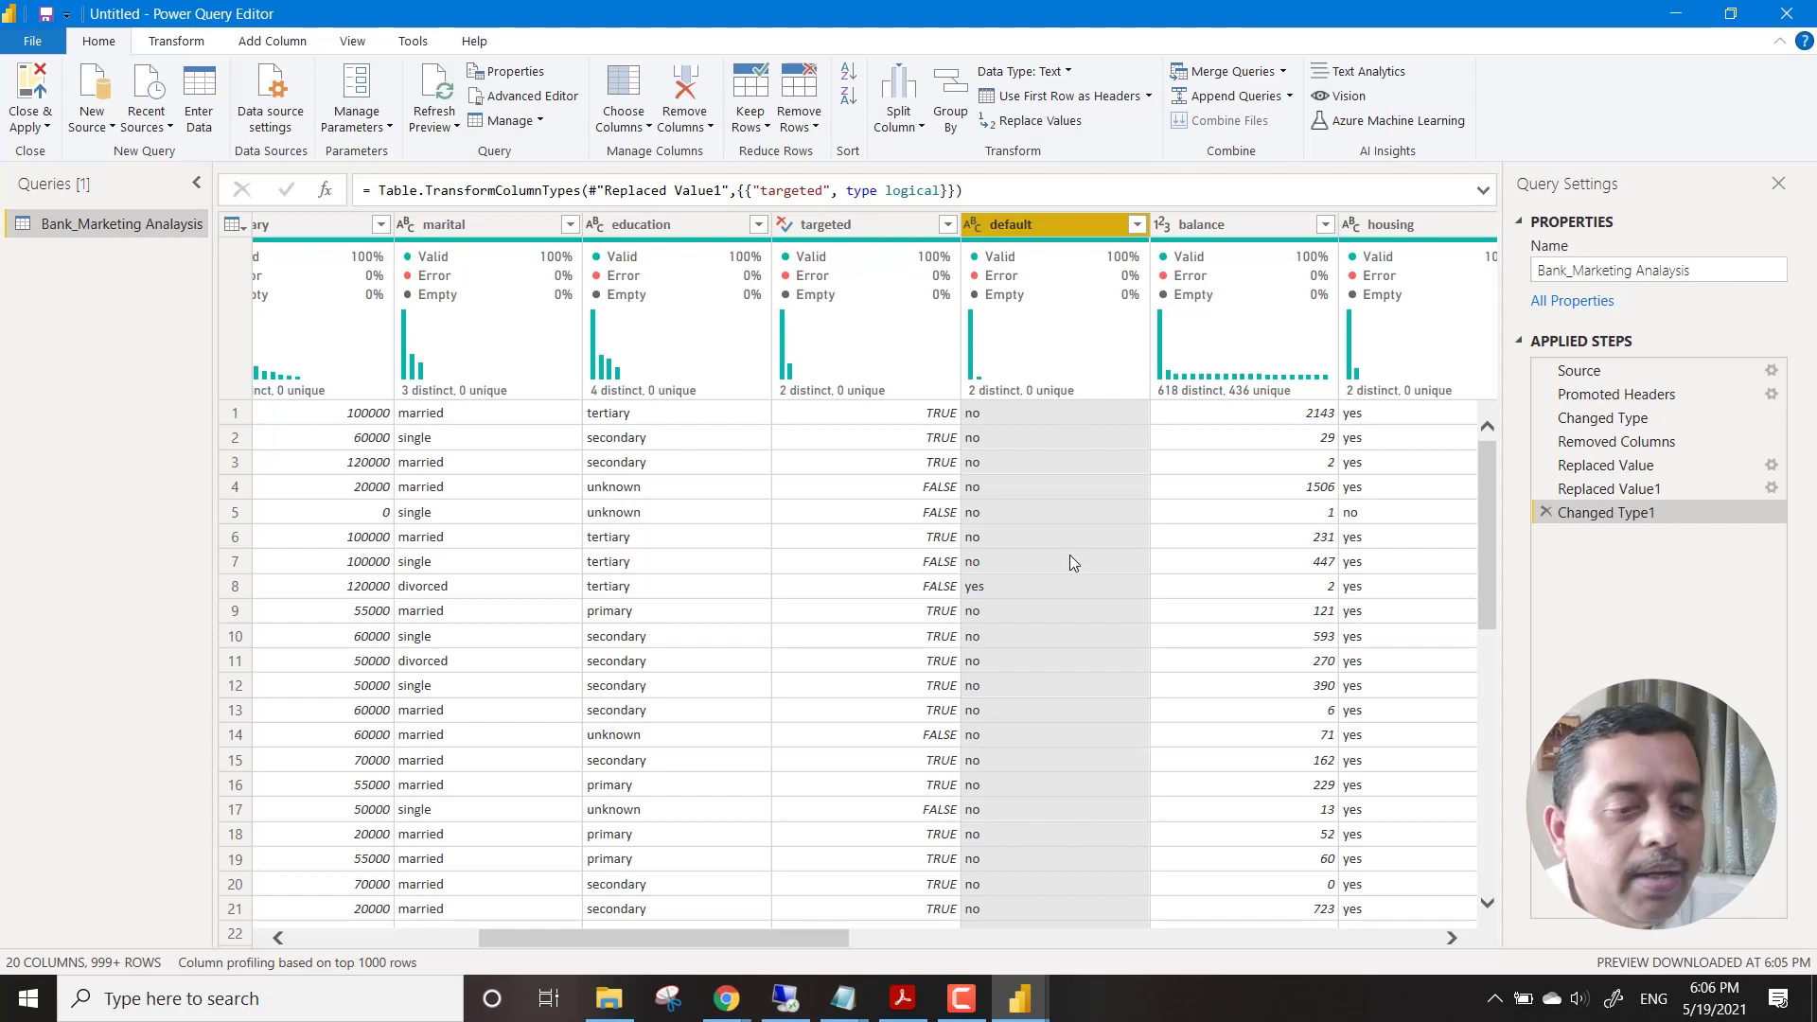
pyautogui.rightClick(1037, 414)
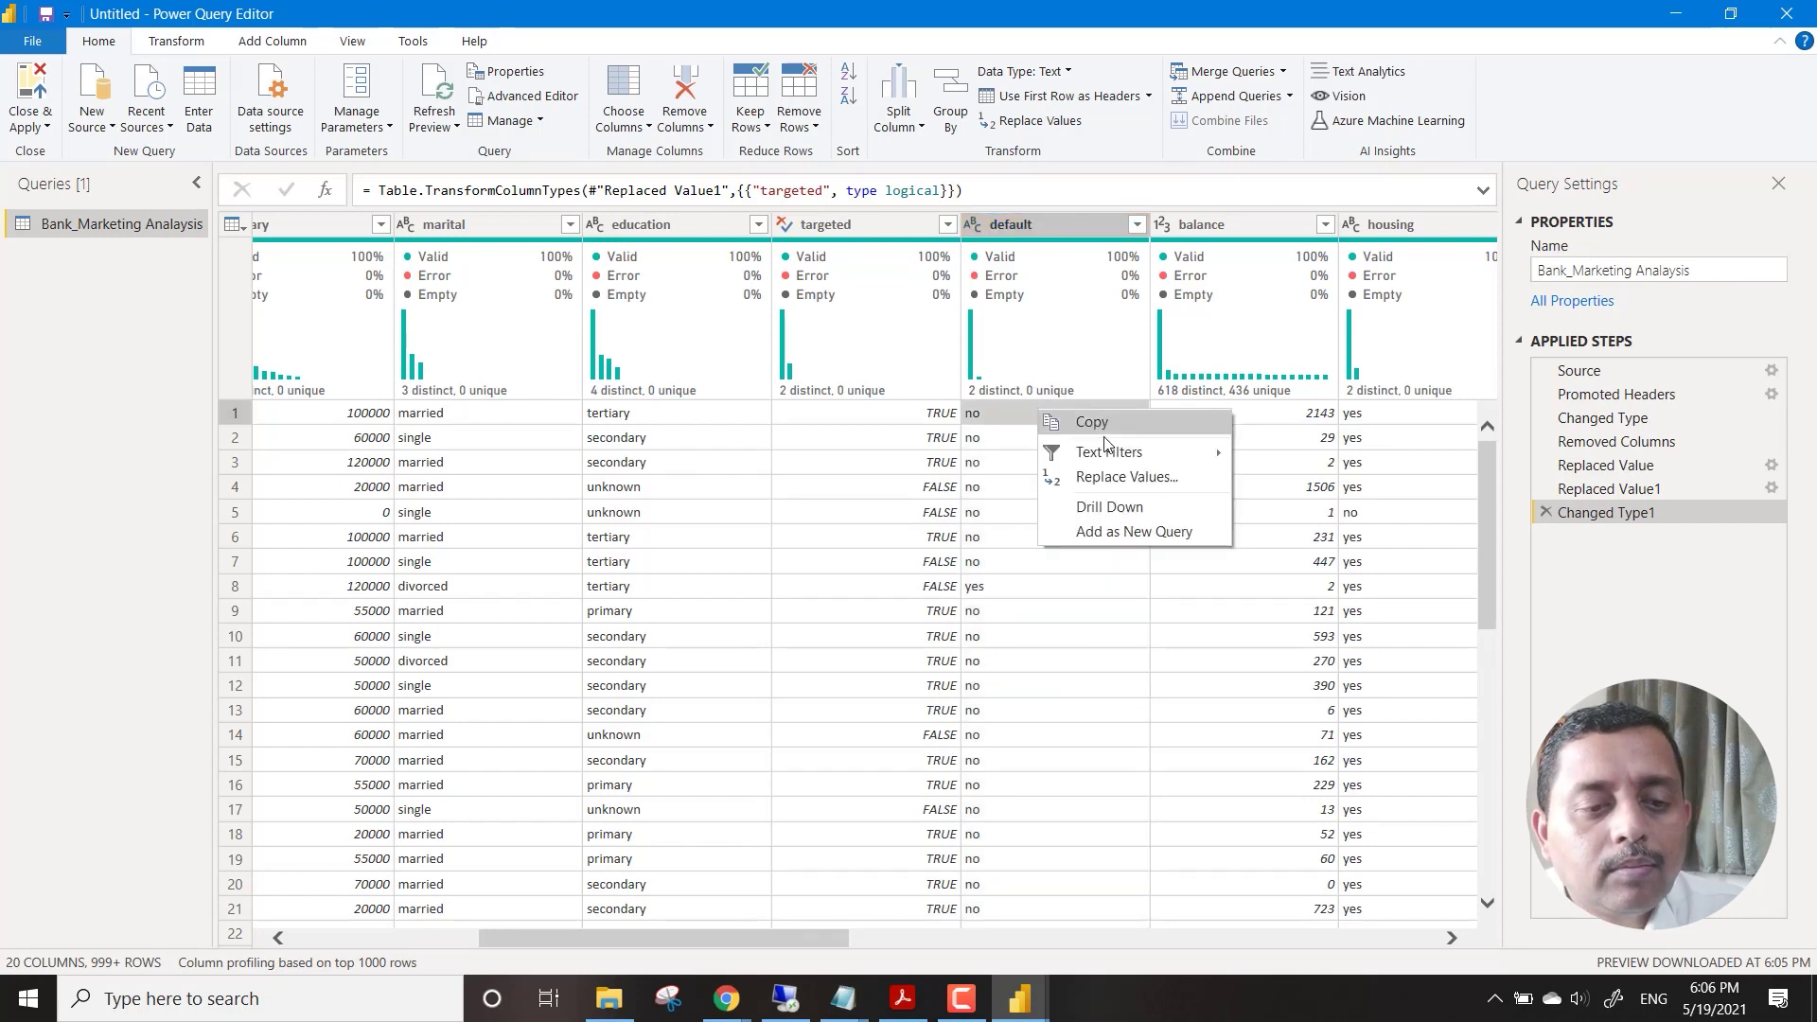
pyautogui.moveTo(1120, 457)
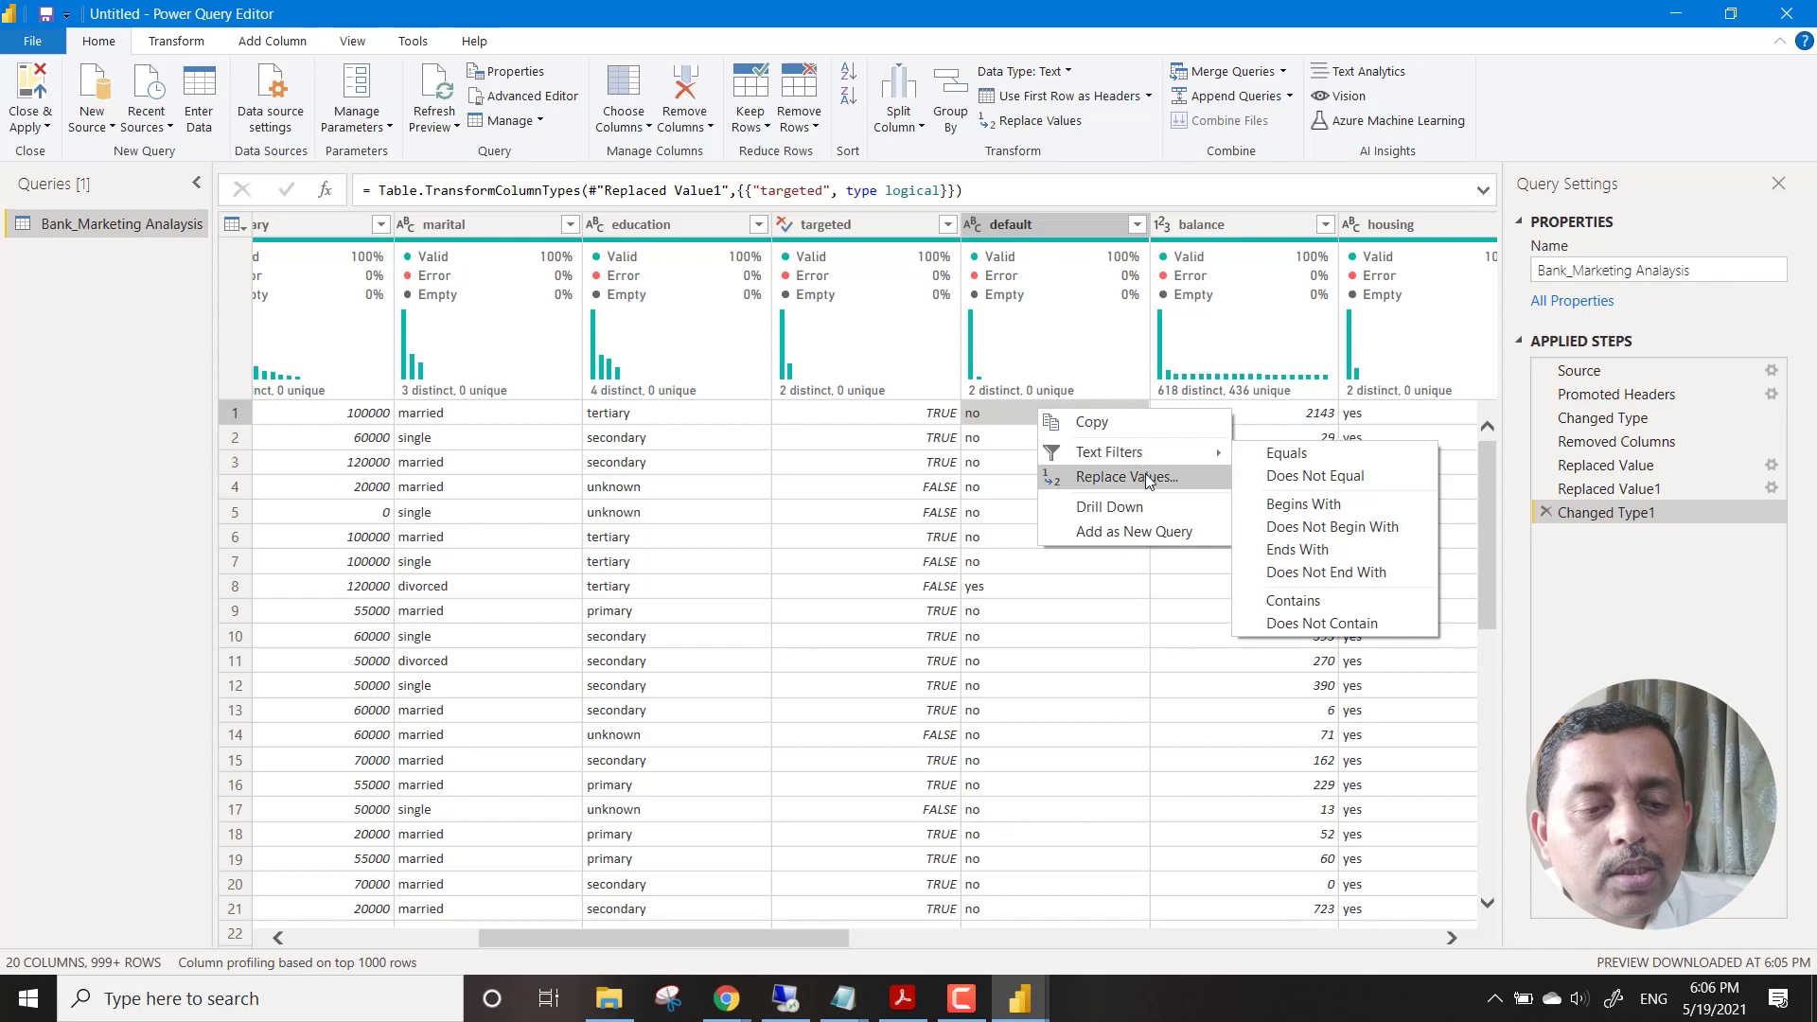
pyautogui.click(1148, 481)
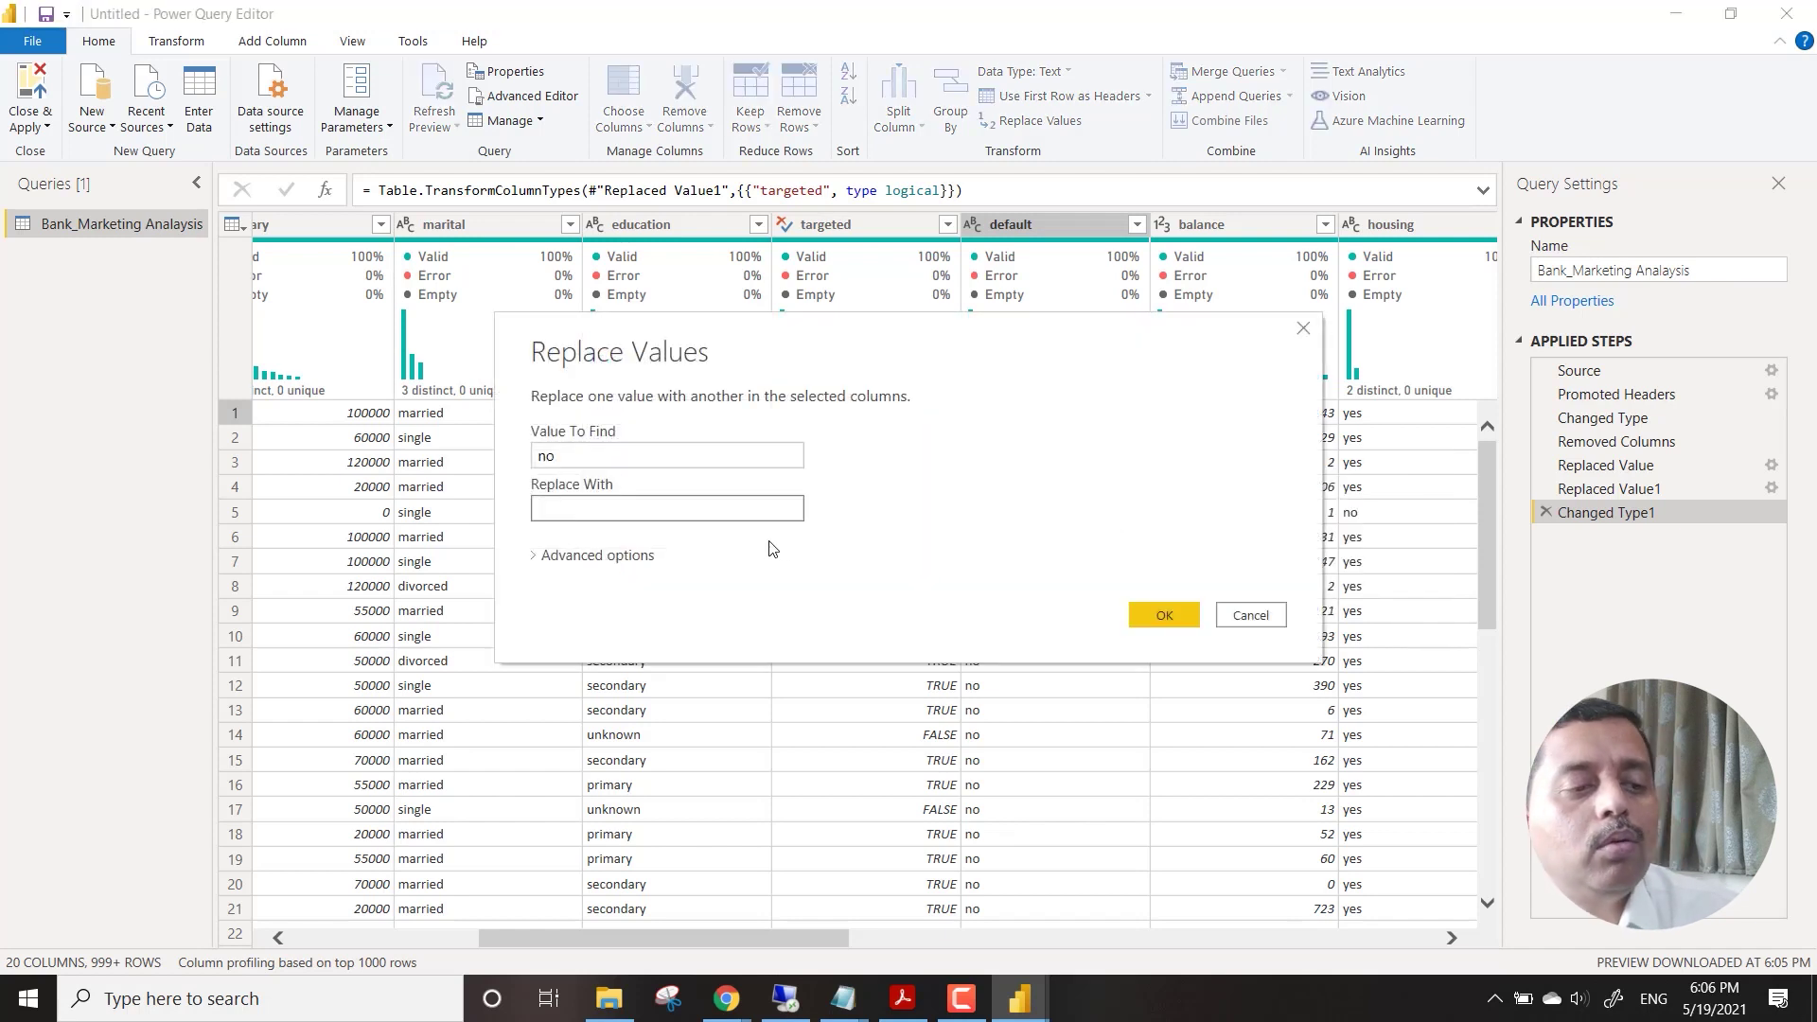
pyautogui.write('False')
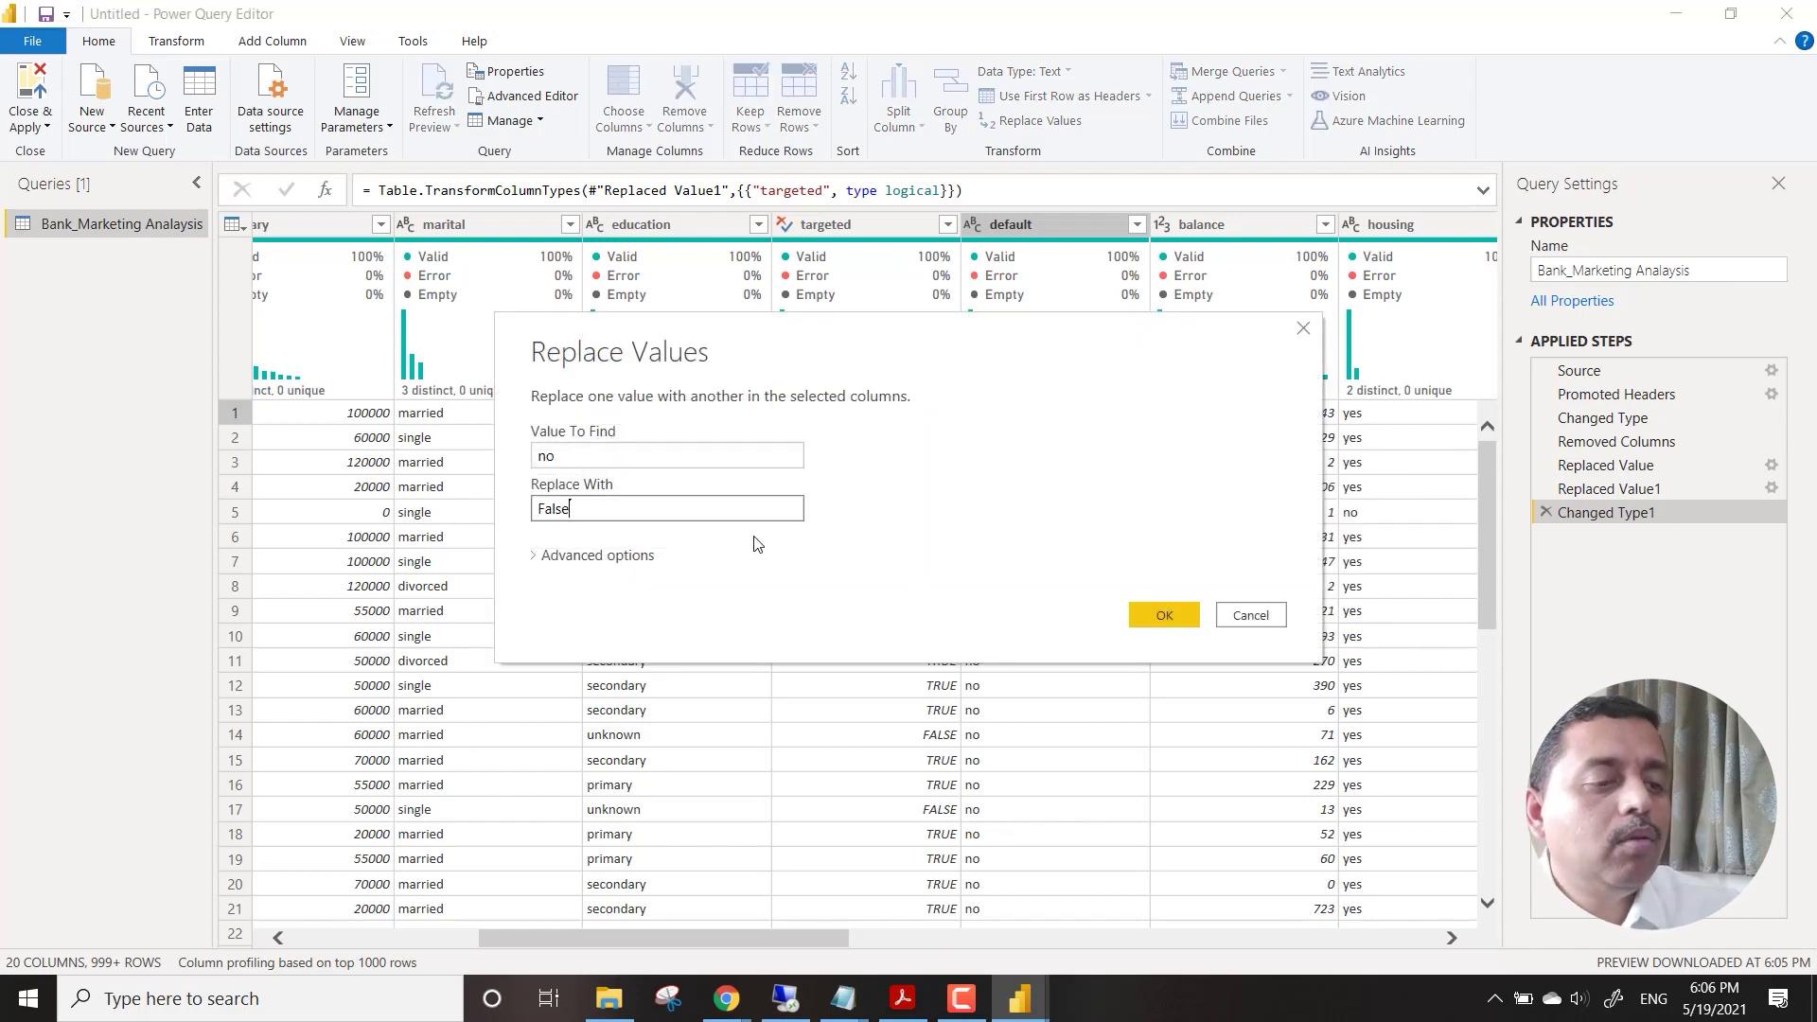
pyautogui.click(1189, 621)
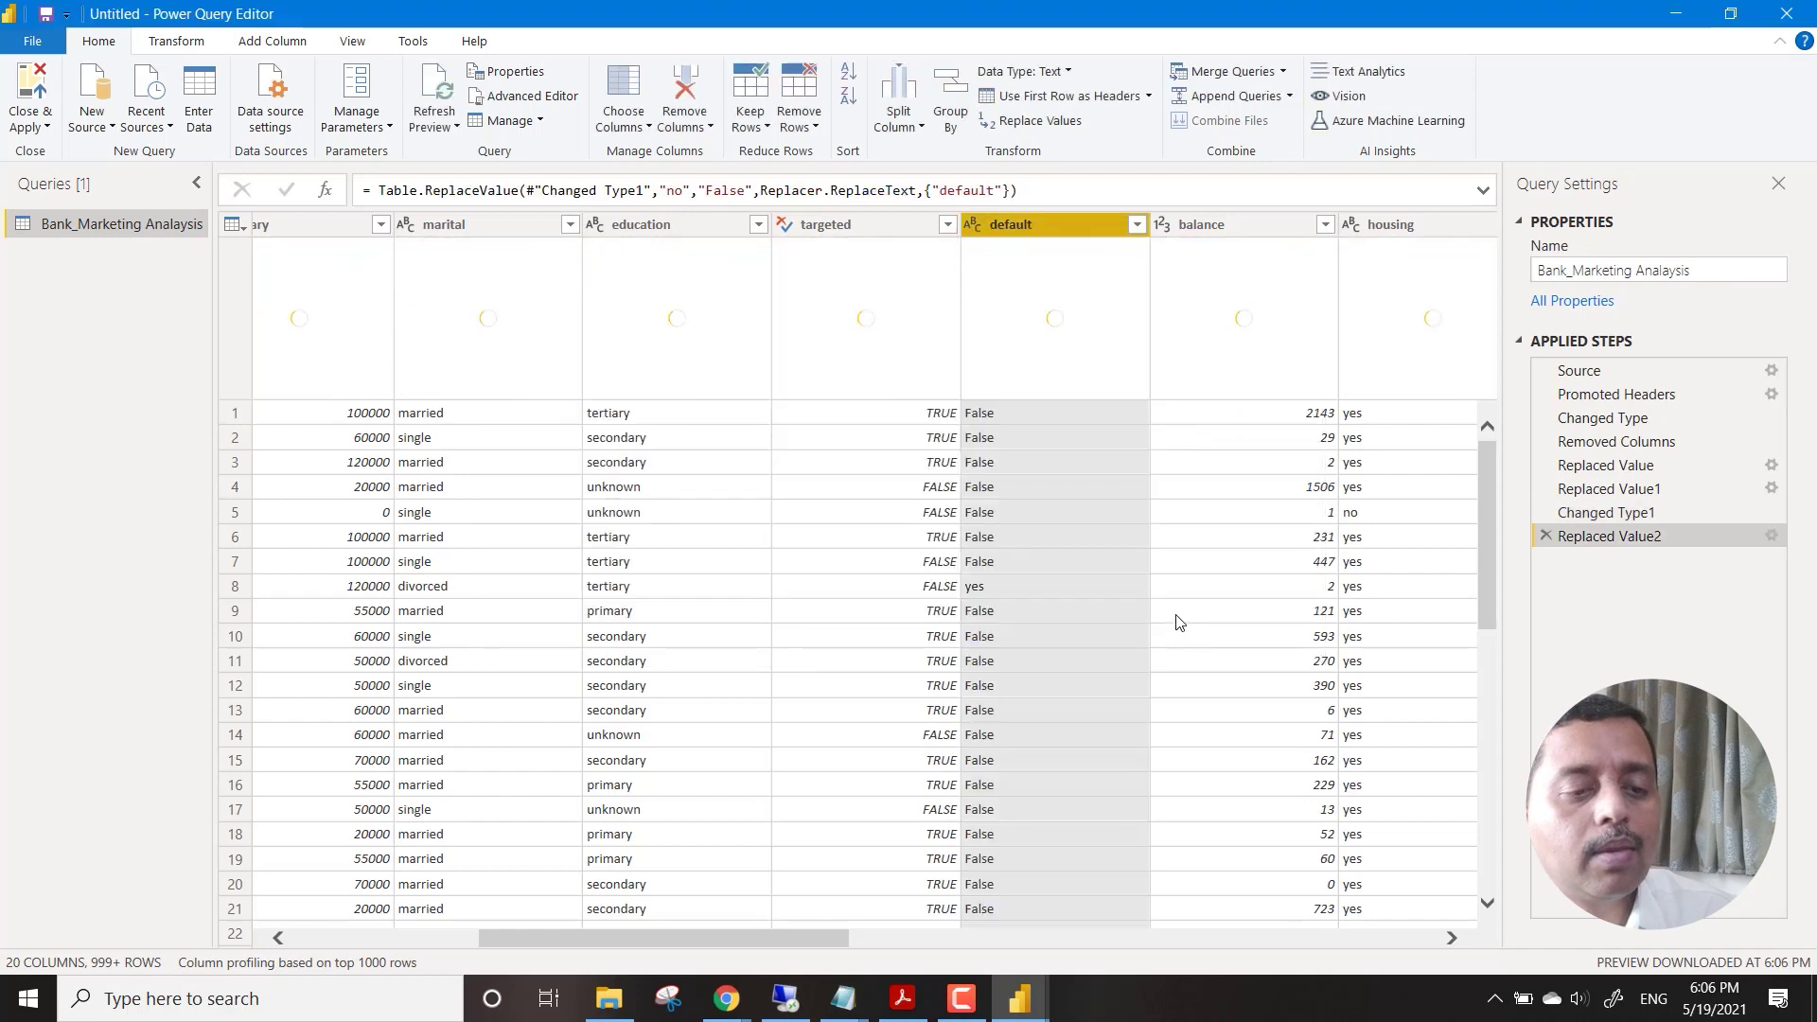
# Replace the value yes with True in the default column and set the column's data type to True/False.
pyautogui.rightClick(1003, 581)
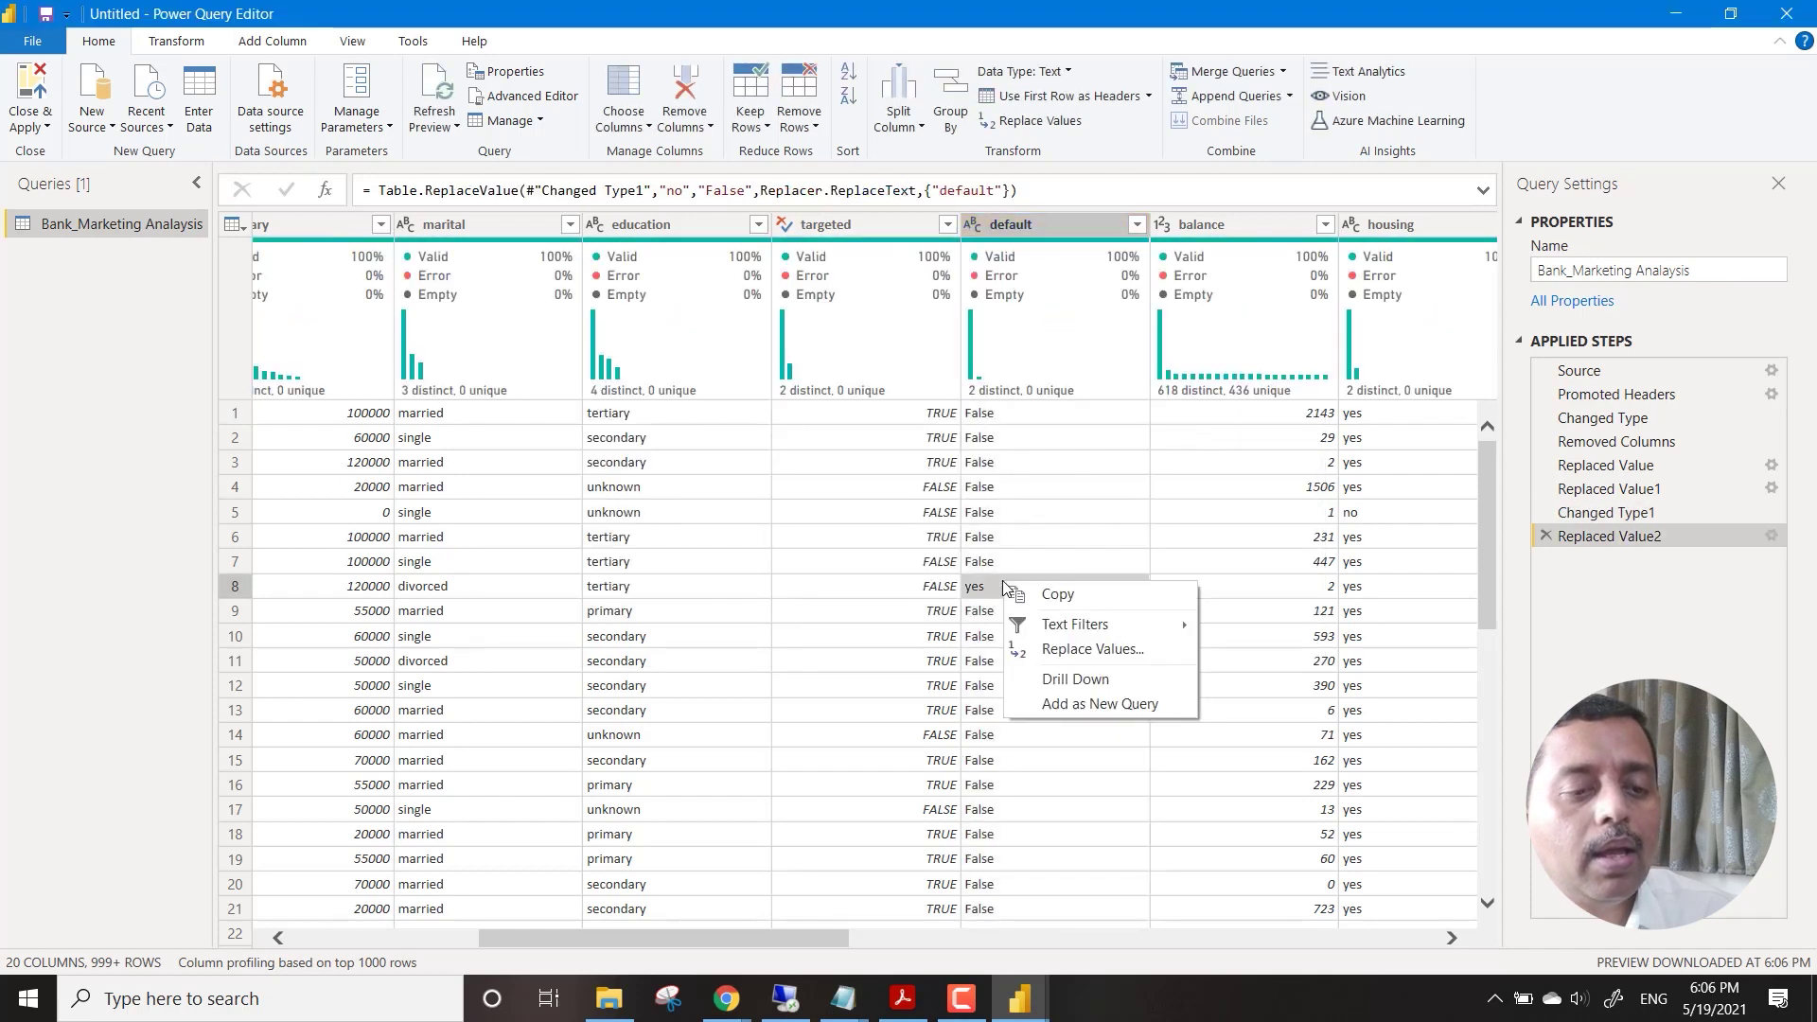
pyautogui.click(1117, 651)
pyautogui.write('True')
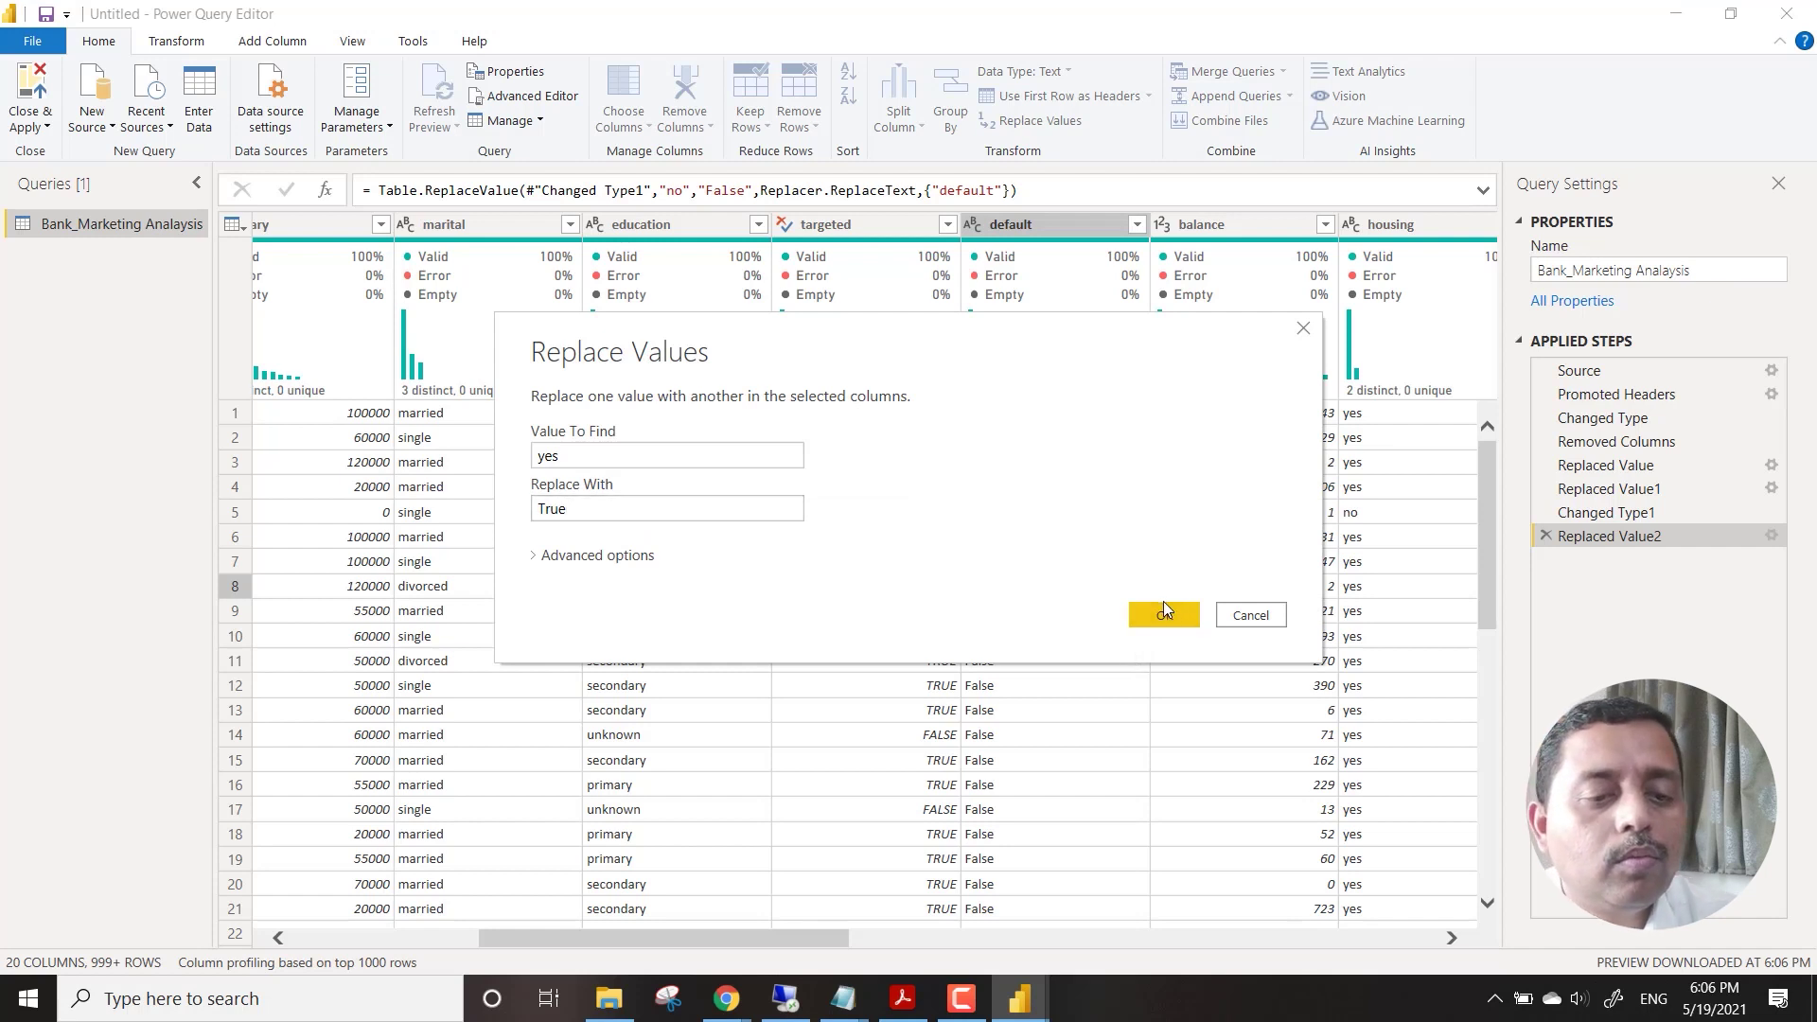
pyautogui.click(1161, 607)
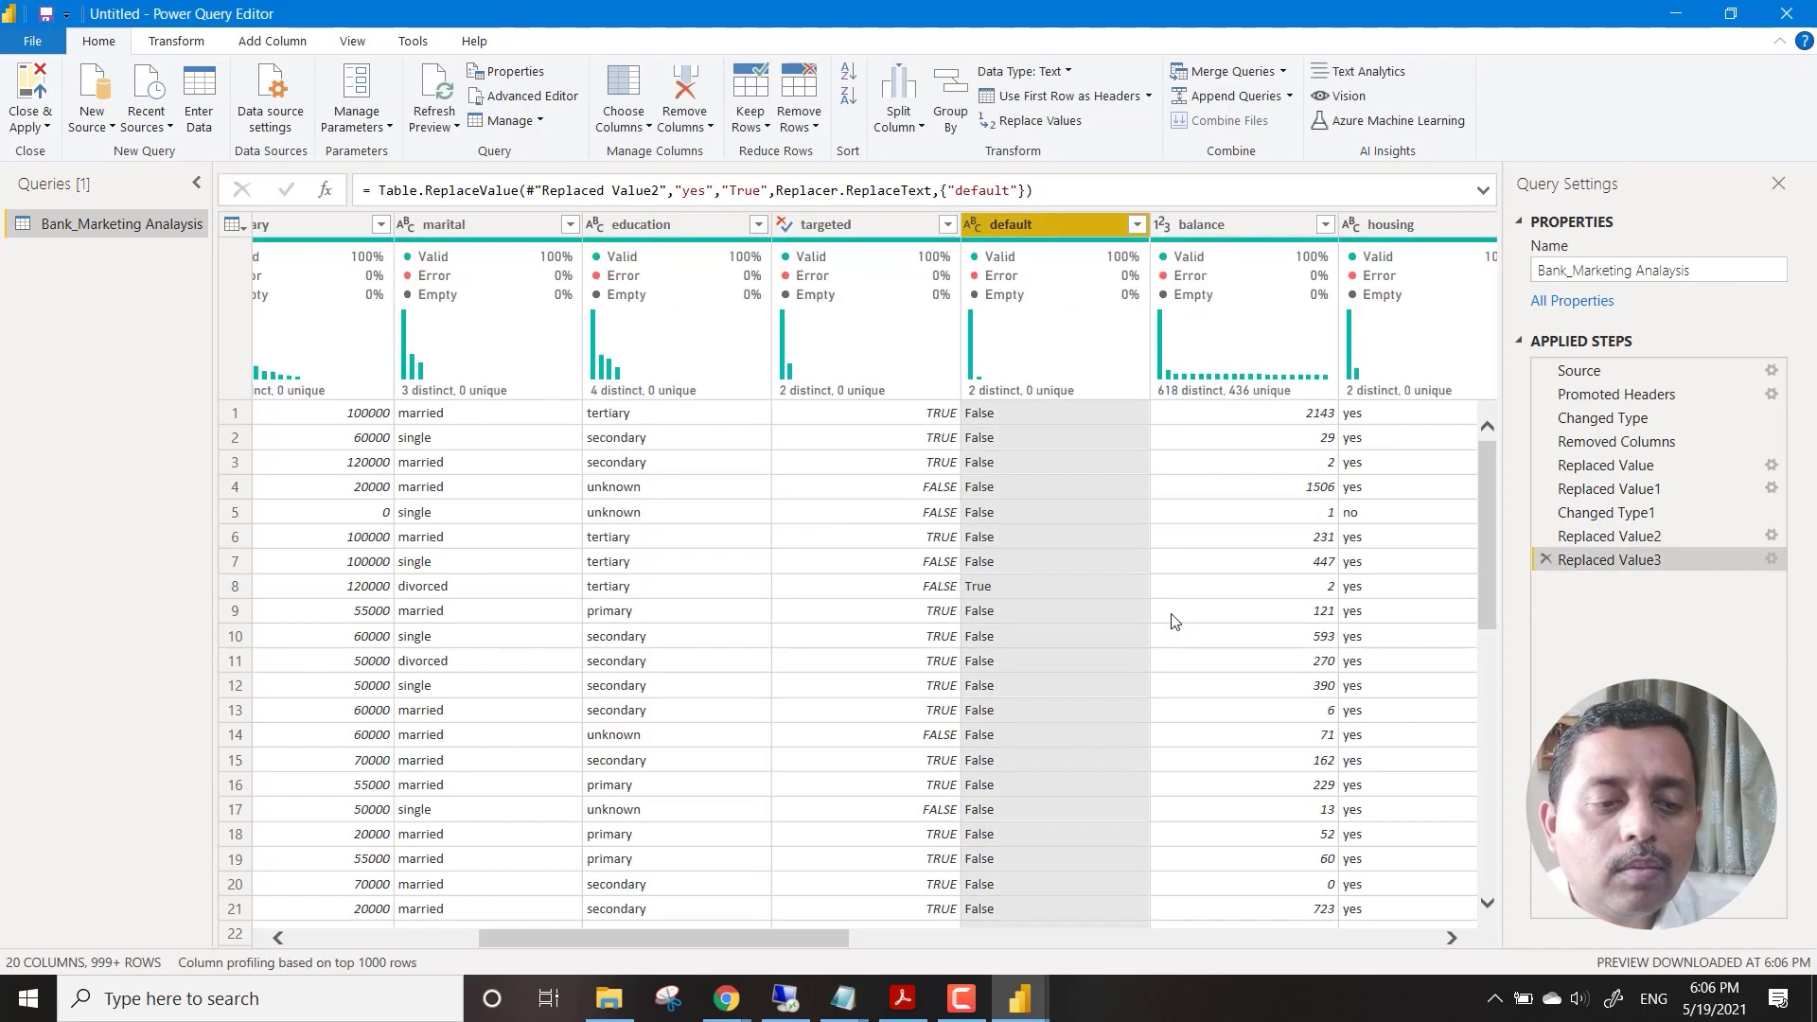
pyautogui.click(1068, 74)
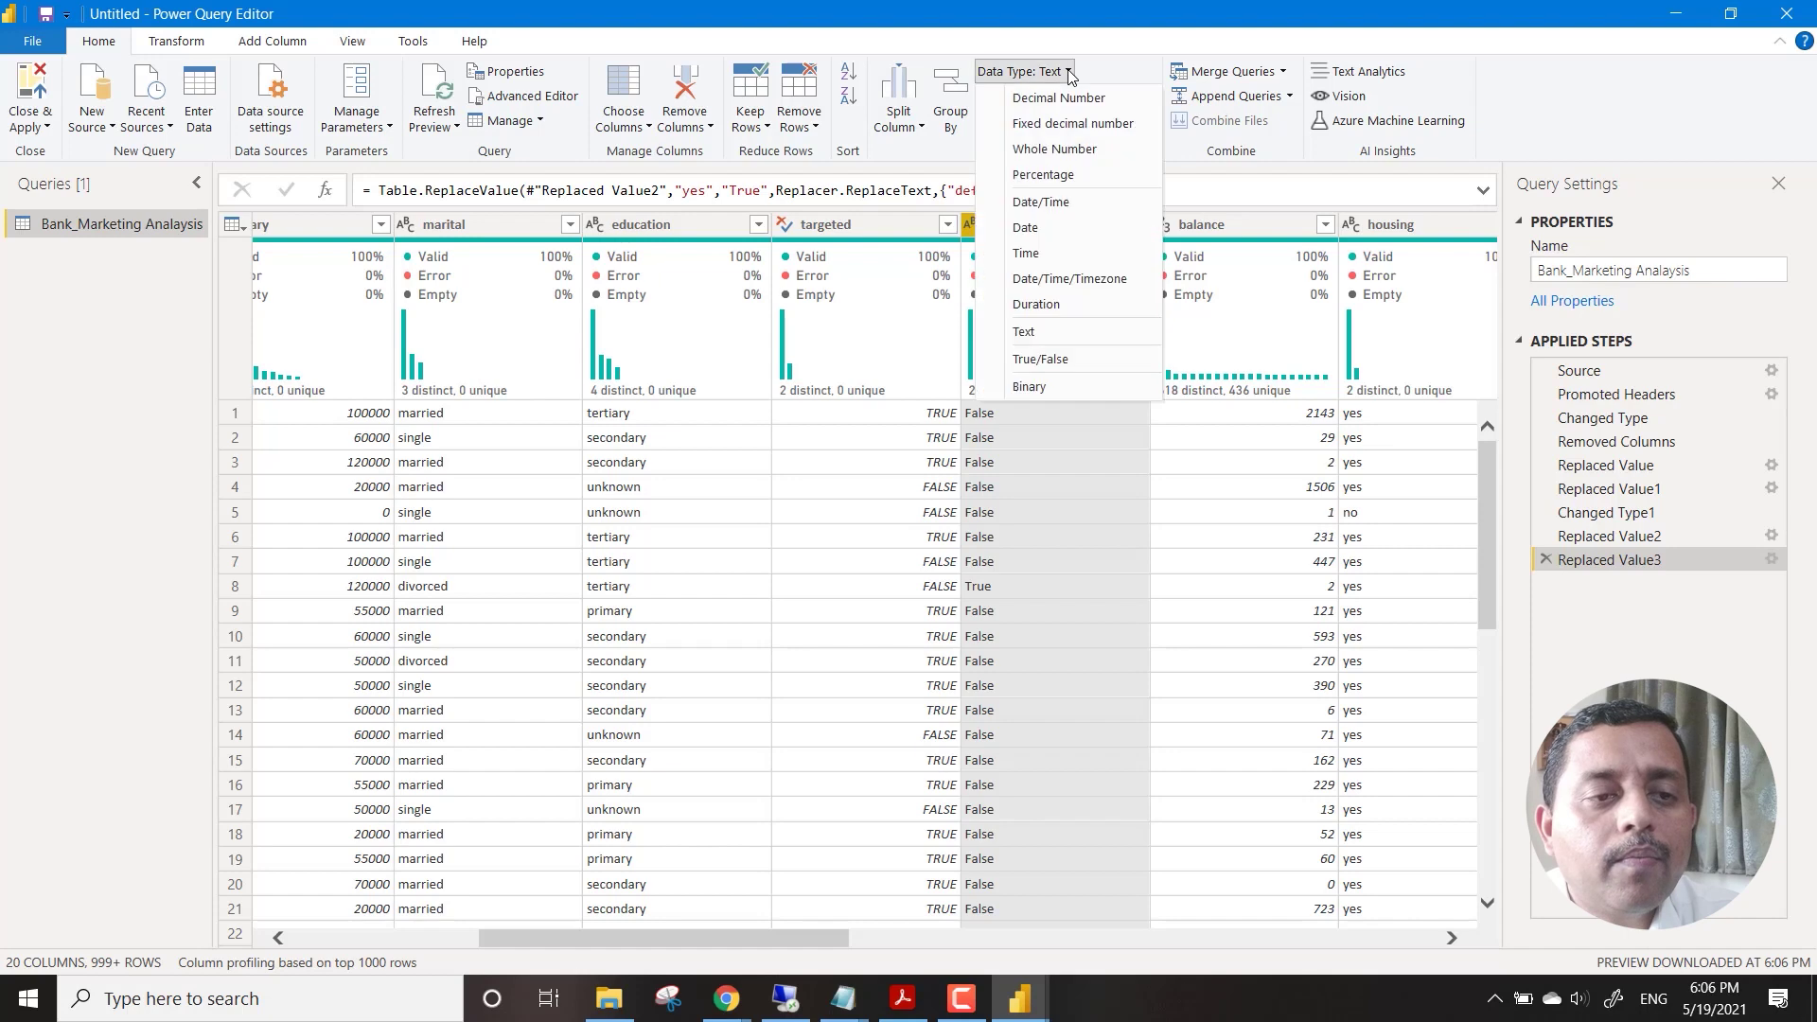
pyautogui.click(1041, 359)
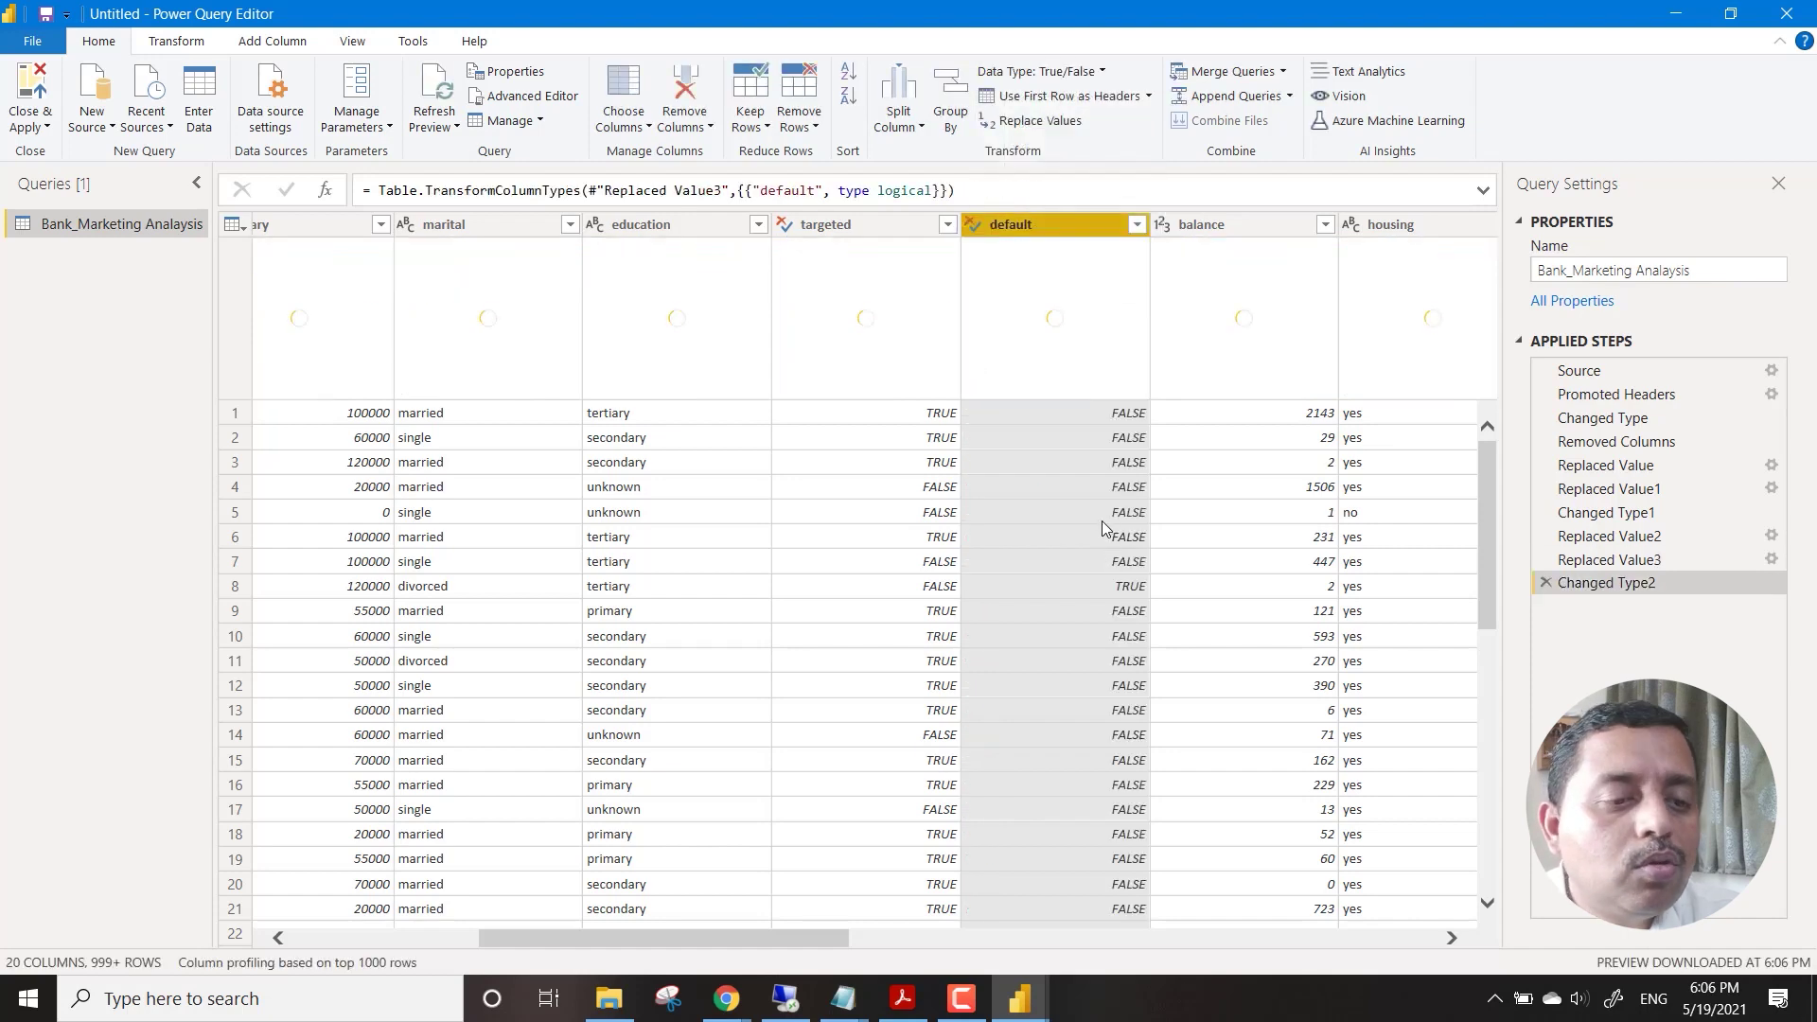
# Replace the value yes with True in the housing column.
pyautogui.click(854, 938)
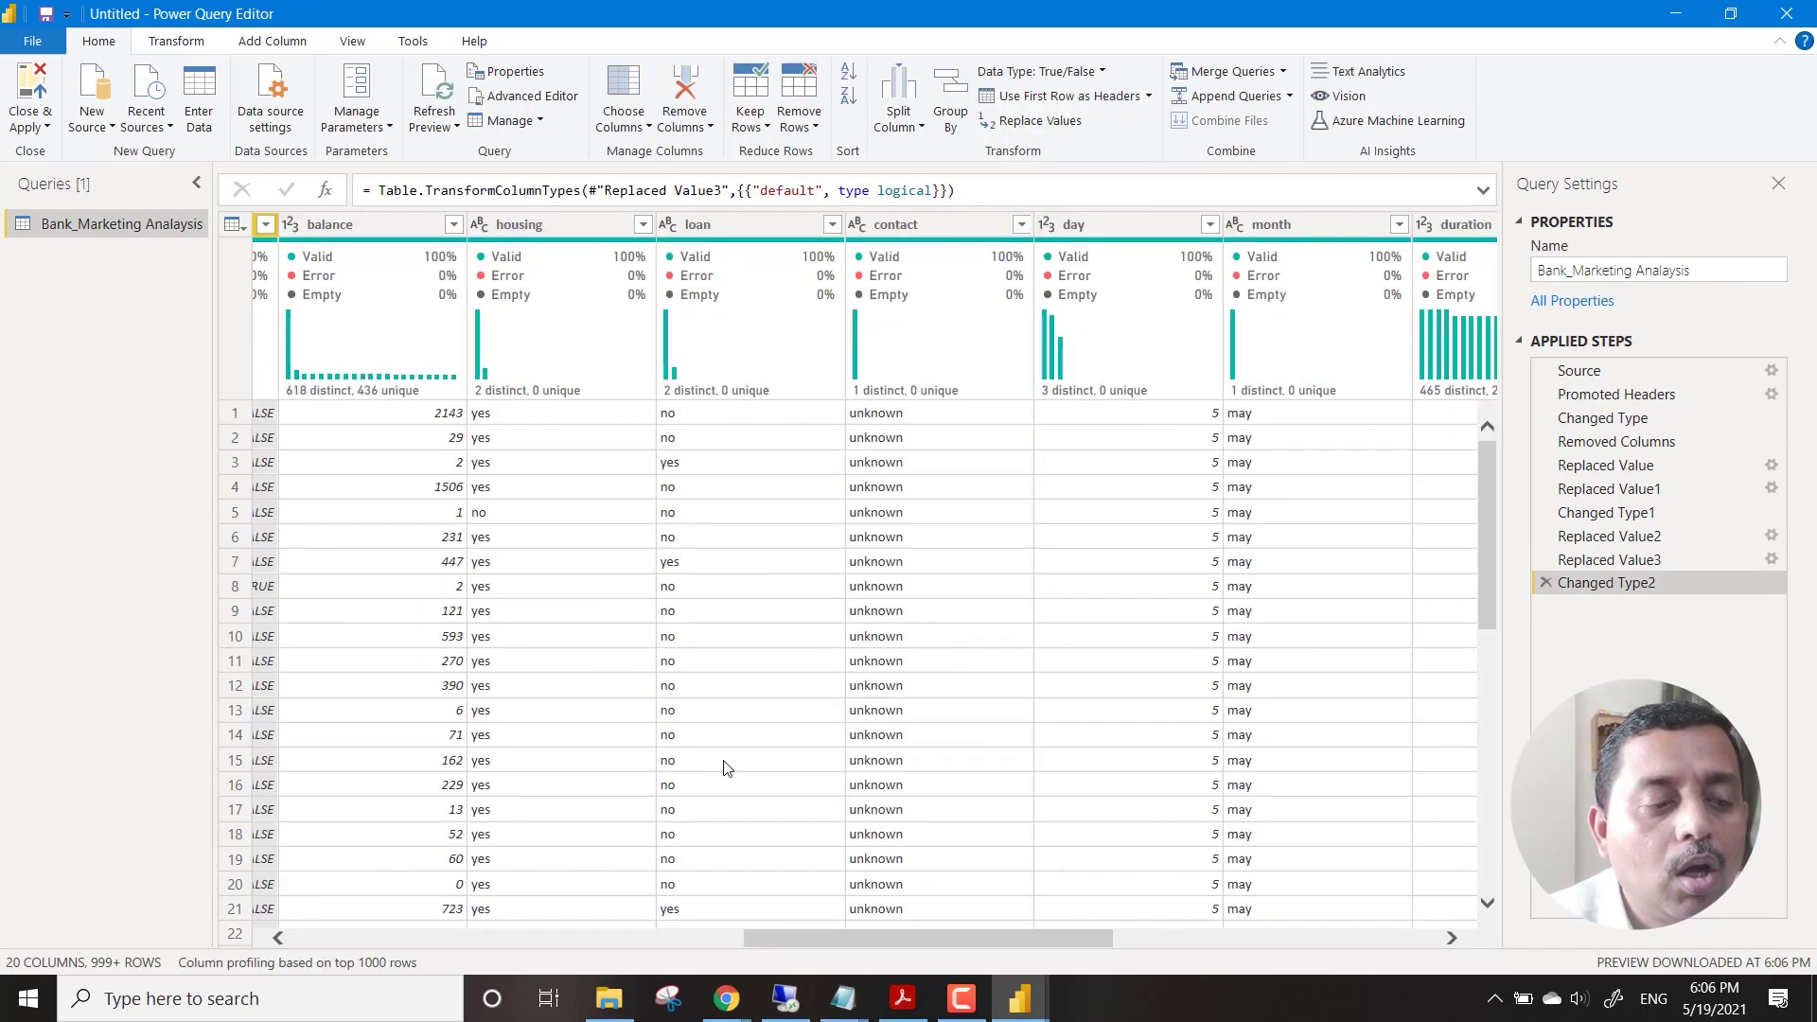
pyautogui.rightClick(576, 223)
pyautogui.rightClick(527, 415)
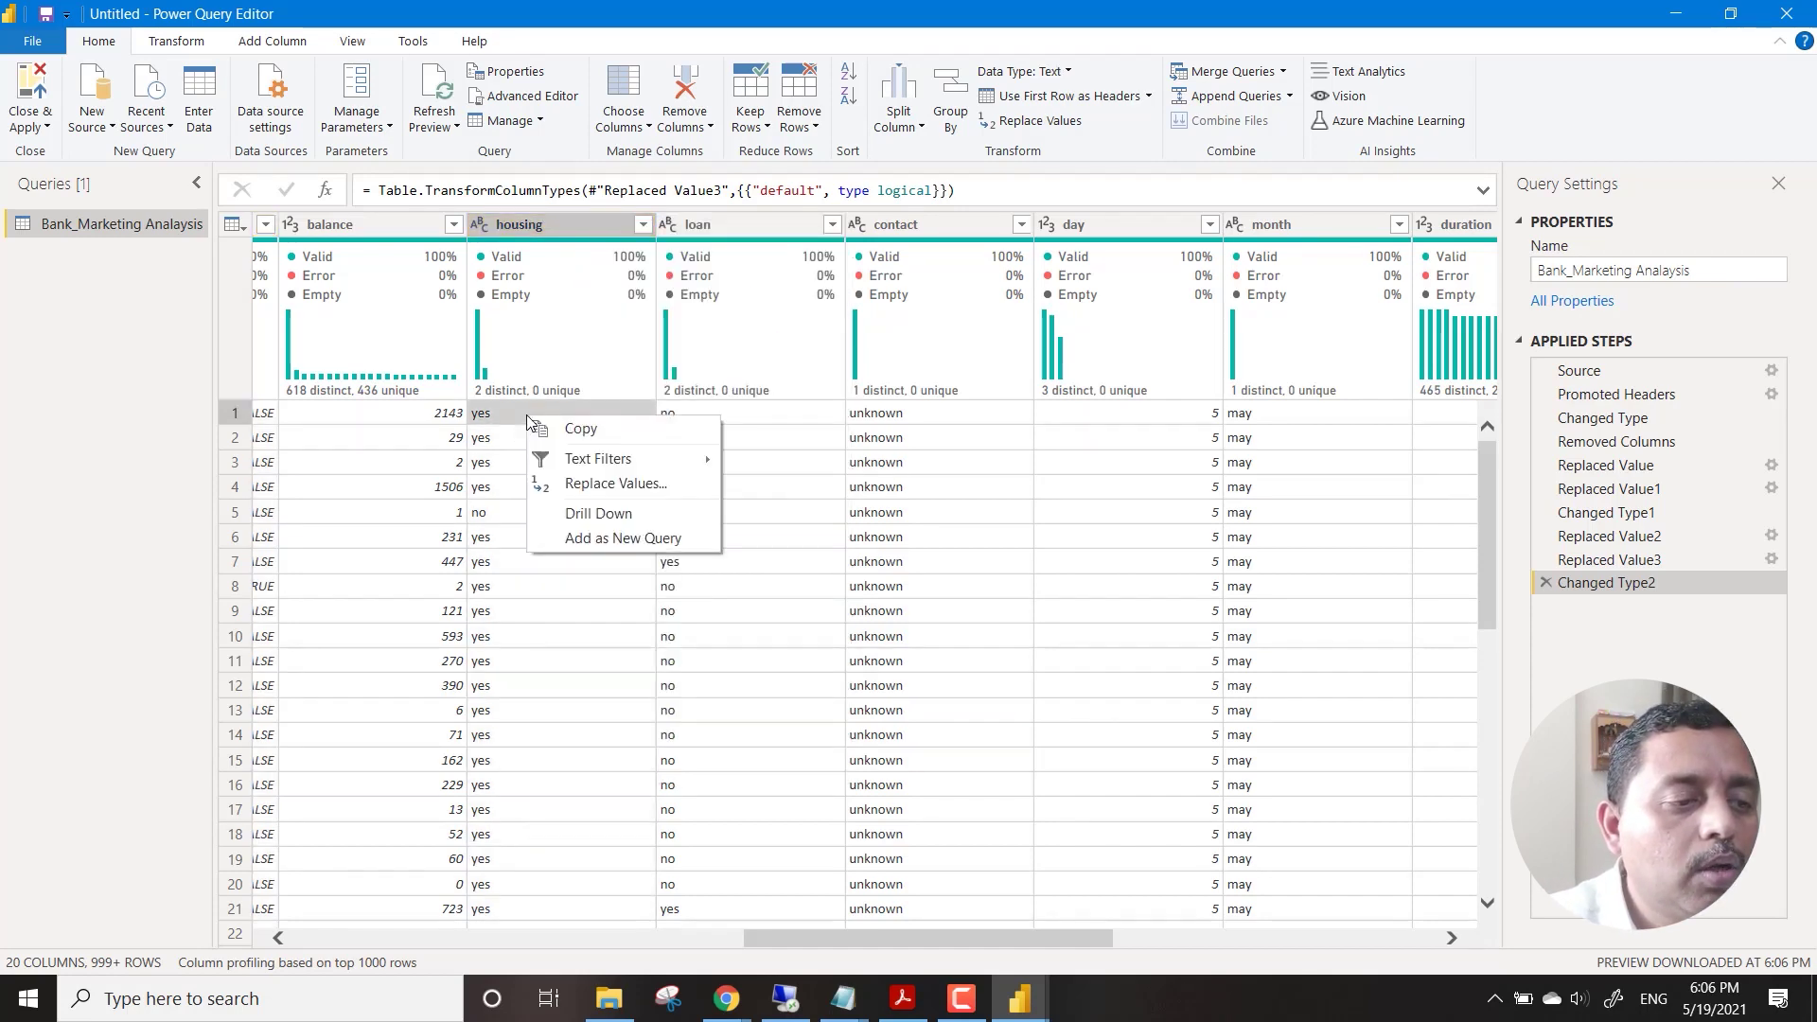
pyautogui.click(611, 485)
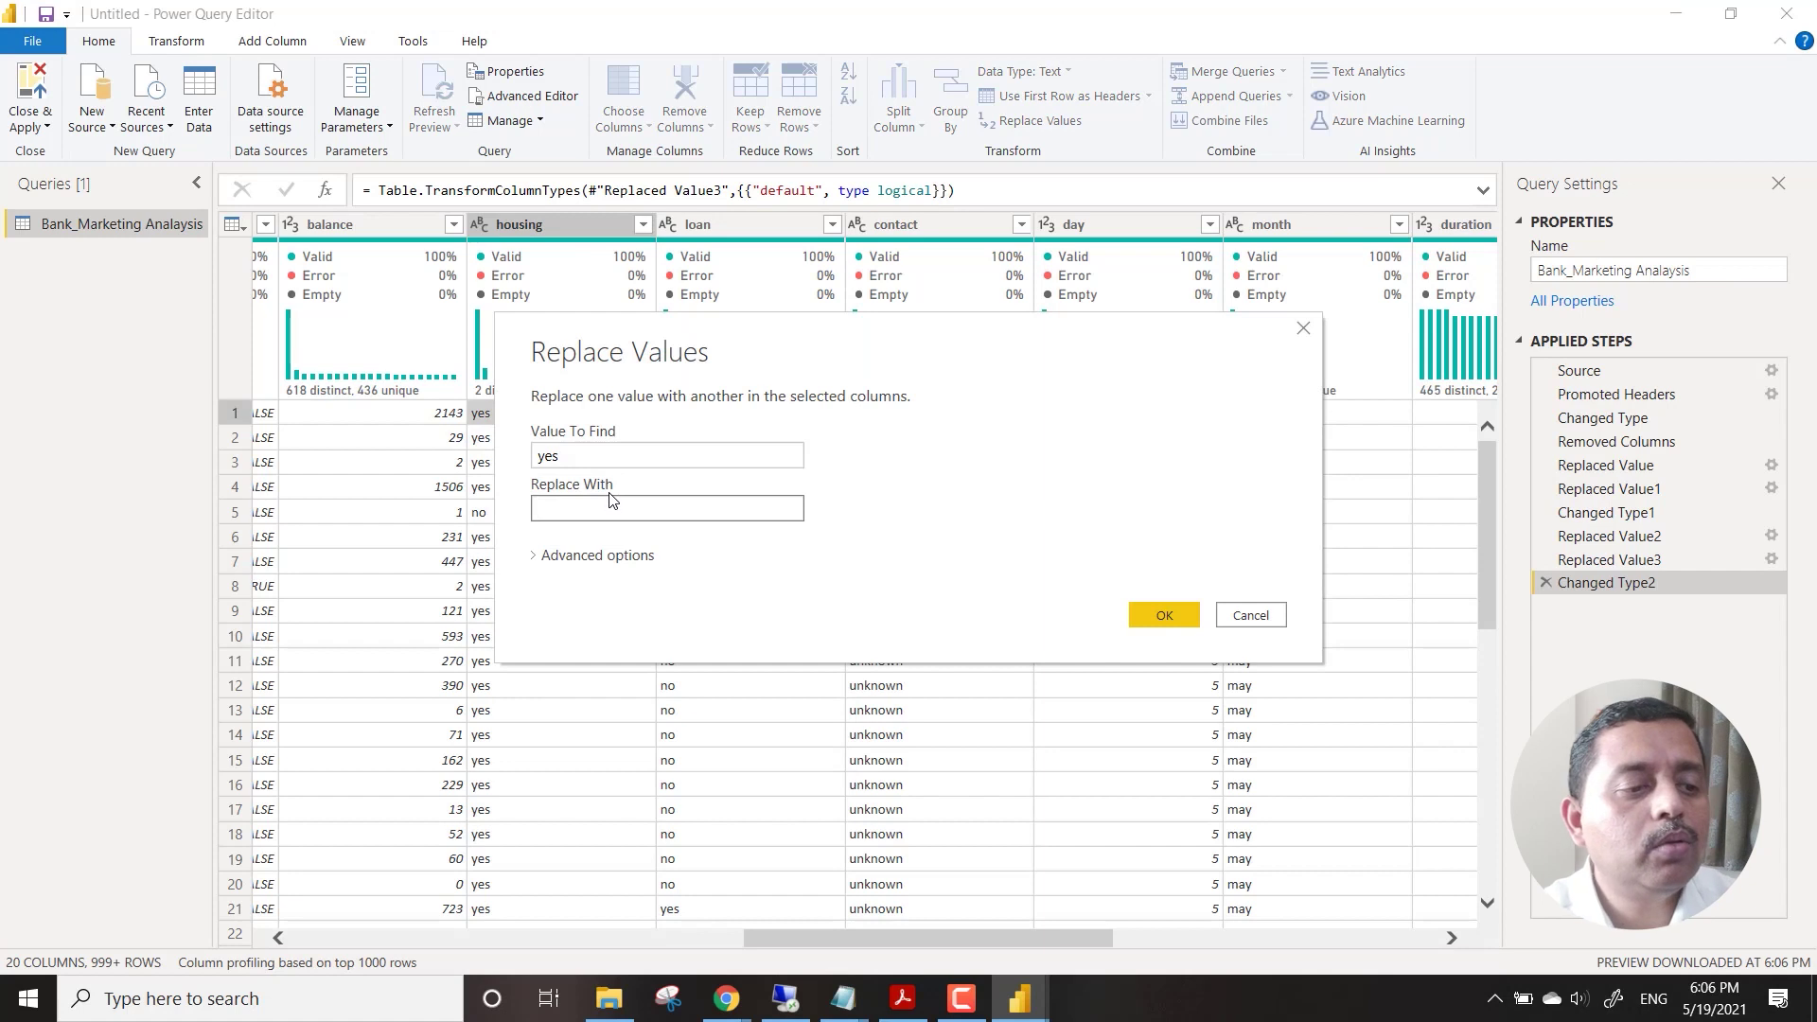
pyautogui.write('True')
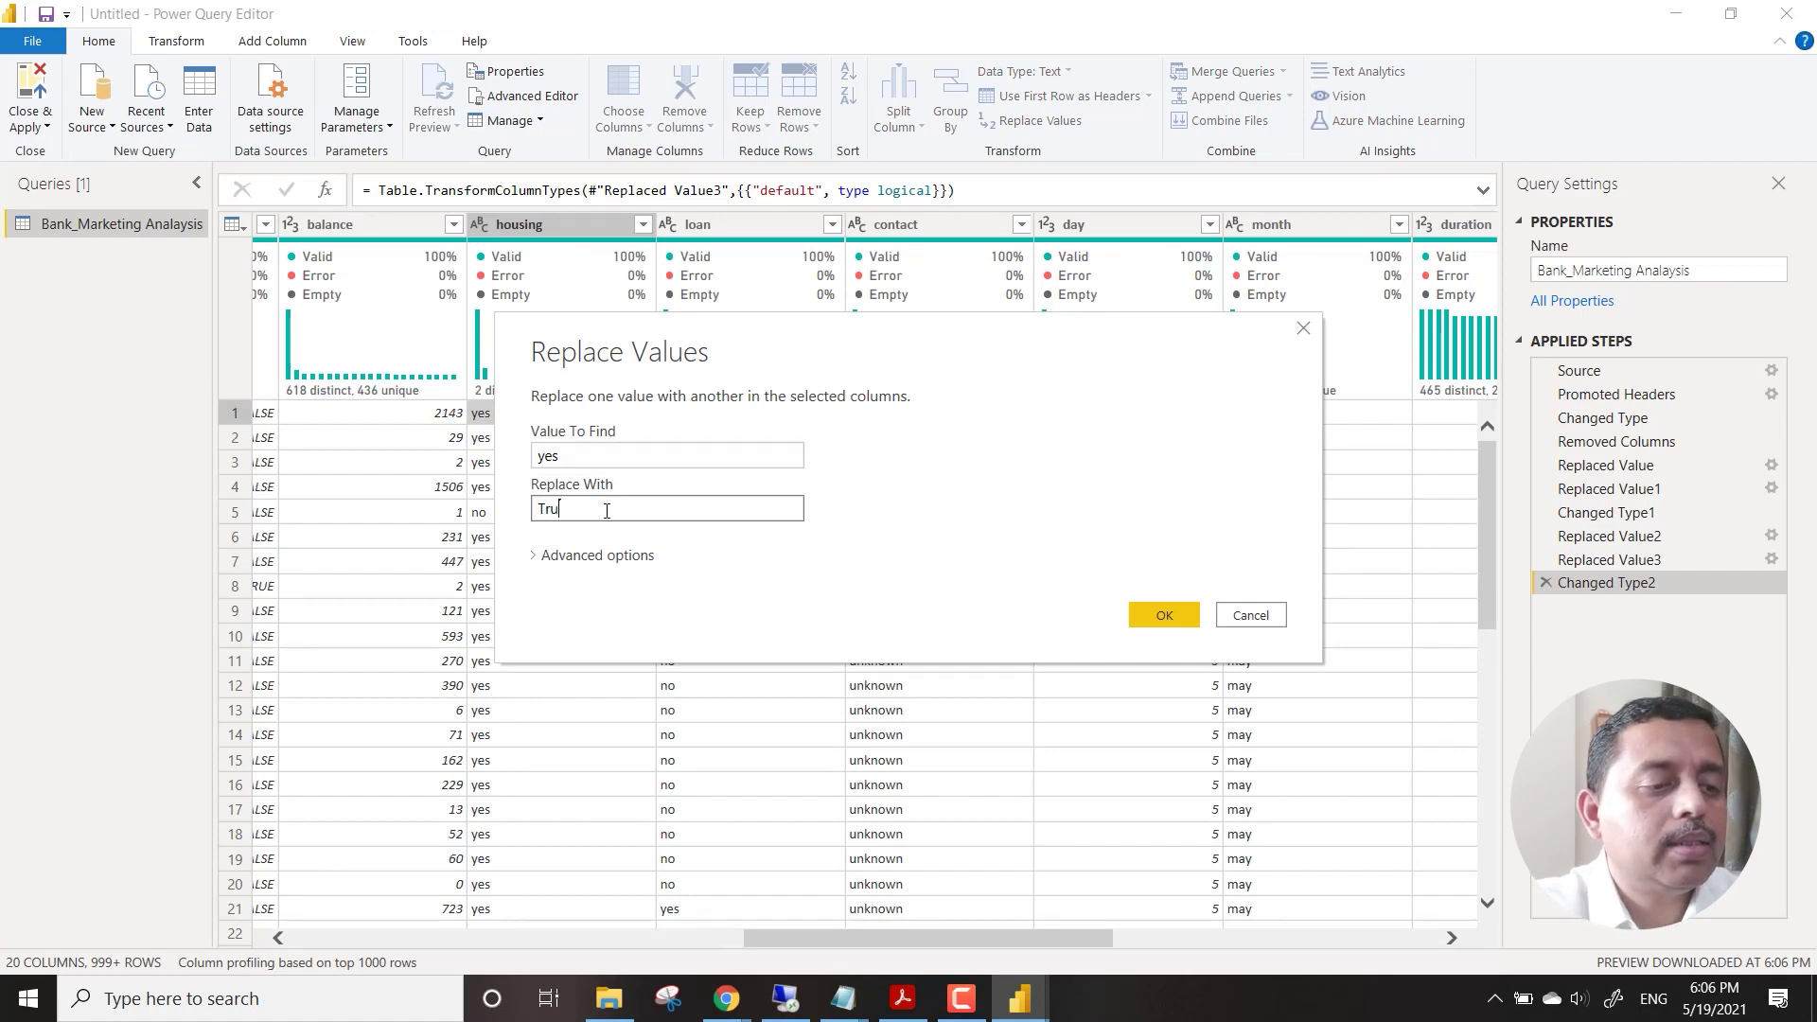
pyautogui.click(1165, 616)
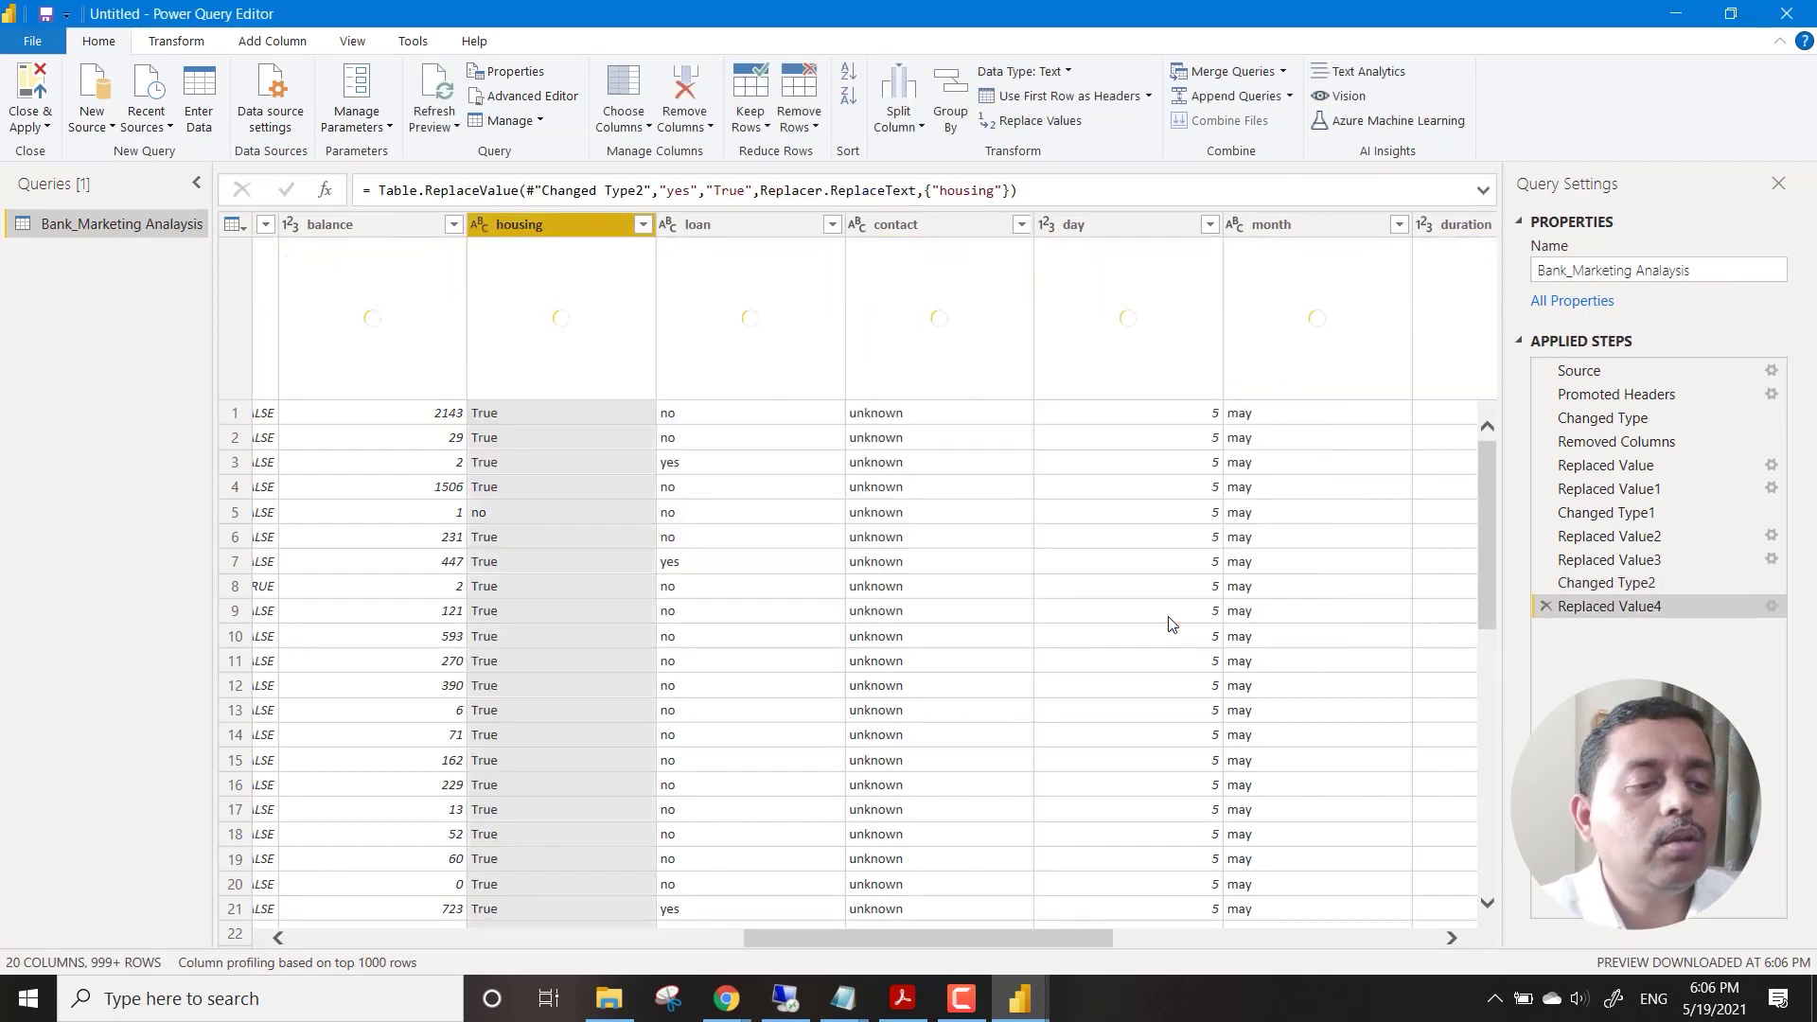
# Replace the value no with False in the housing column and set the column's data type to True/False.
pyautogui.rightClick(530, 509)
pyautogui.click(611, 579)
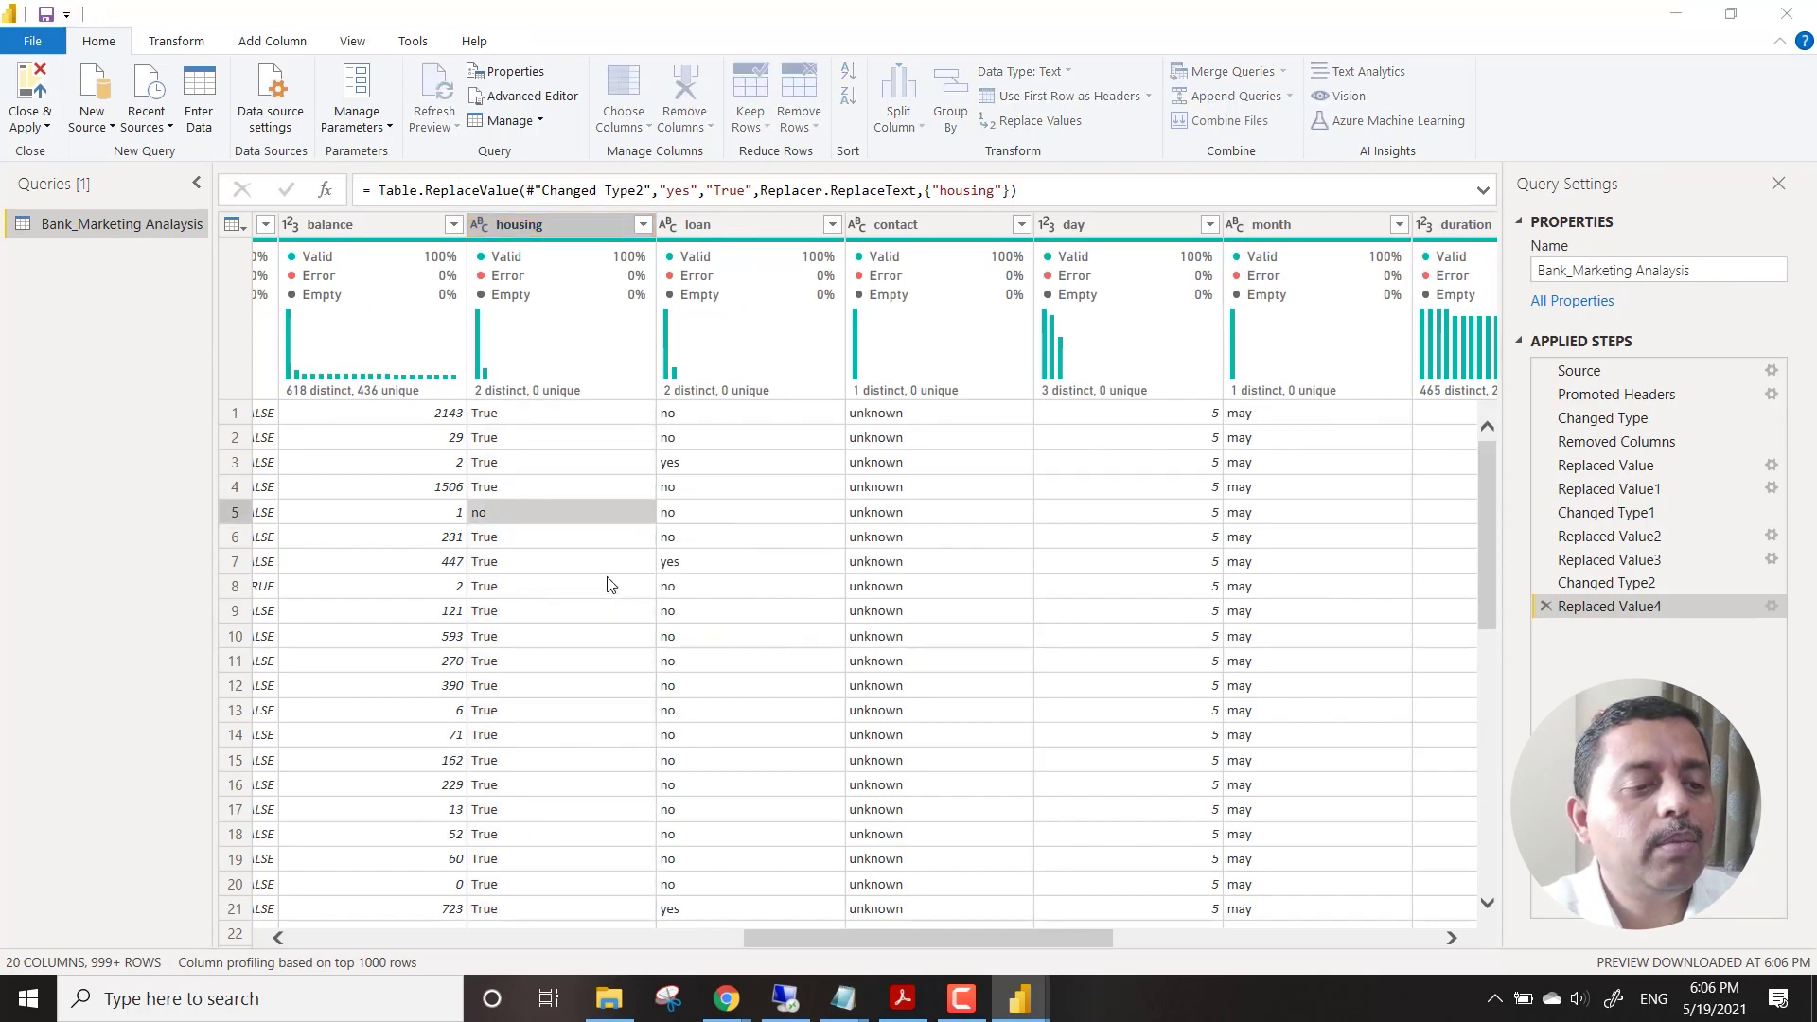
pyautogui.write('False')
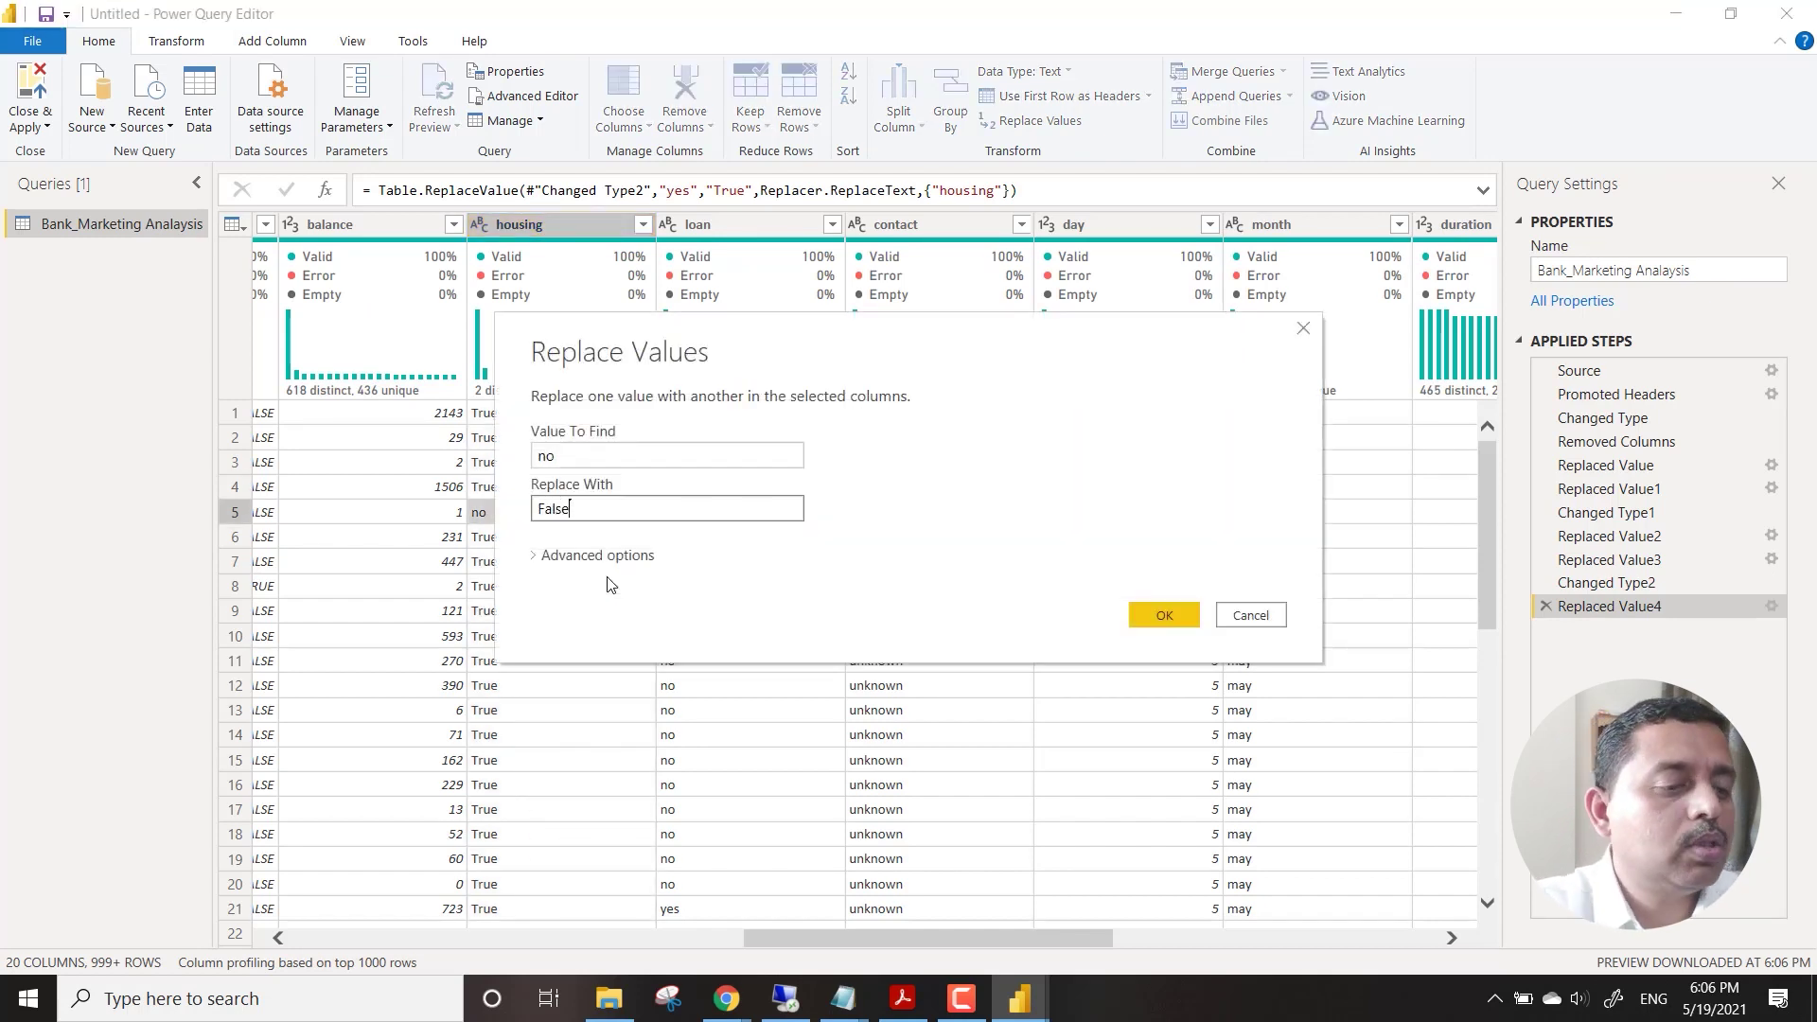
pyautogui.click(1163, 617)
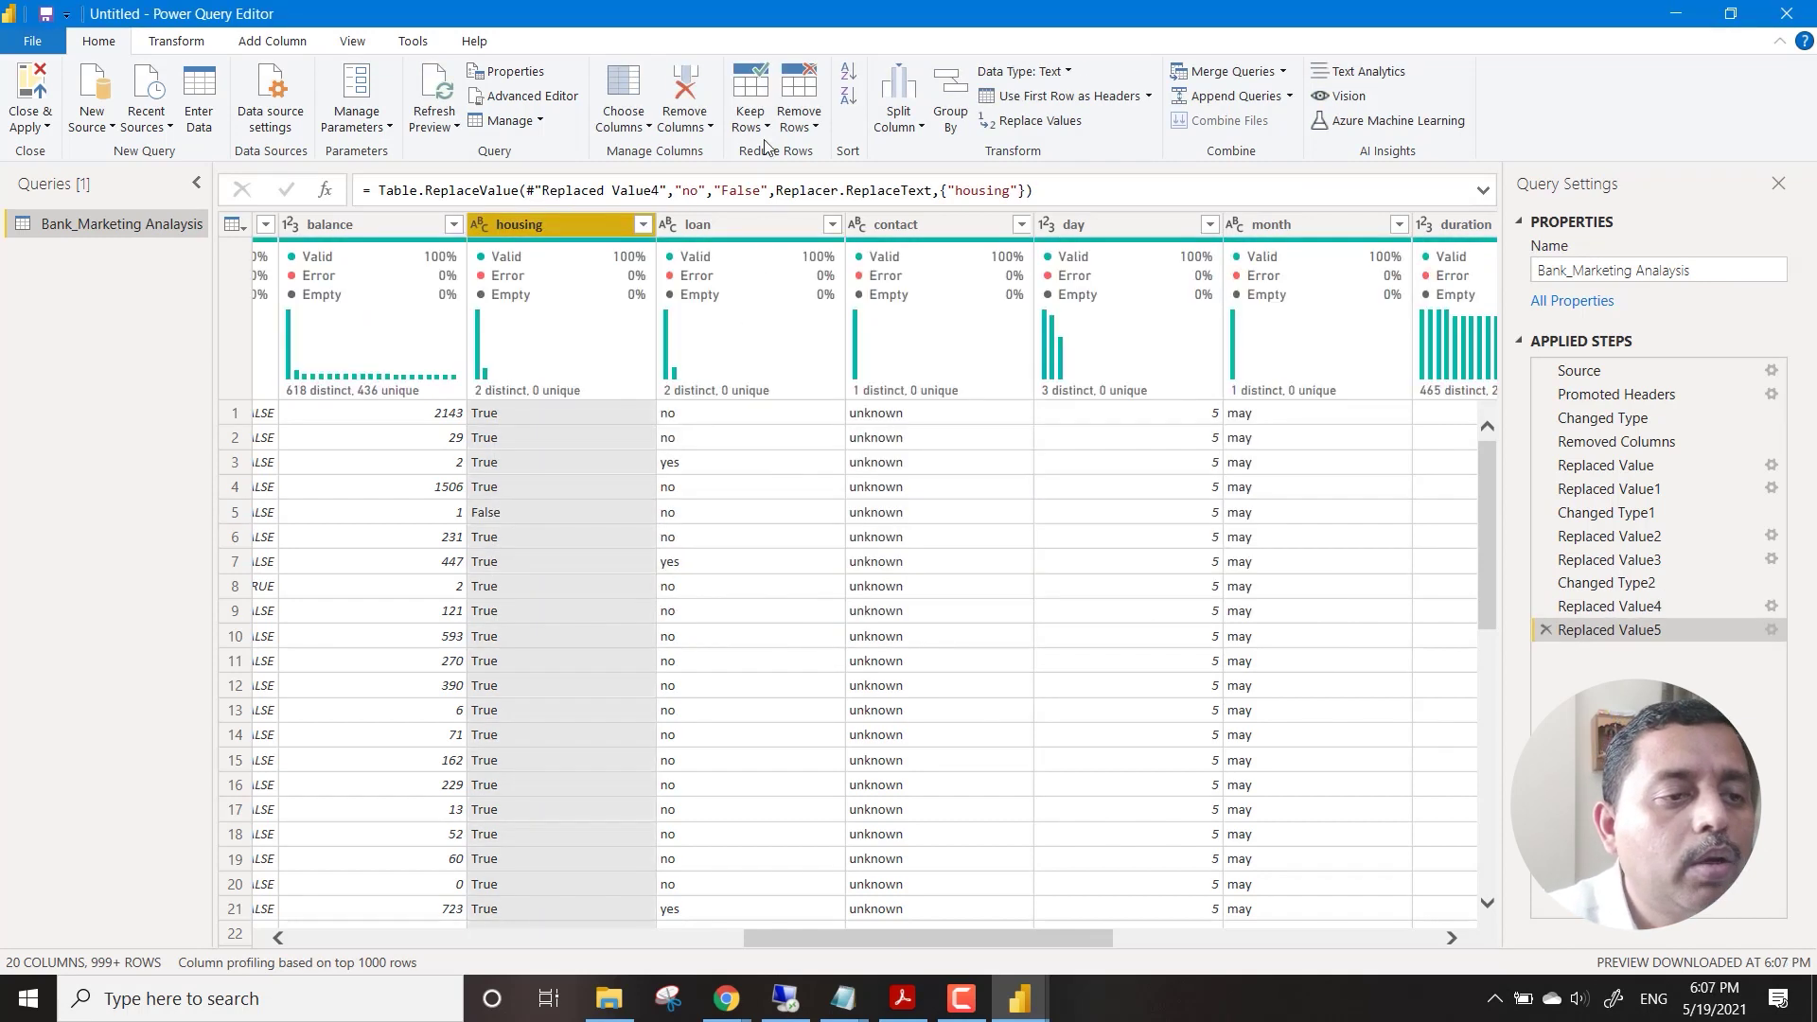
pyautogui.click(1049, 74)
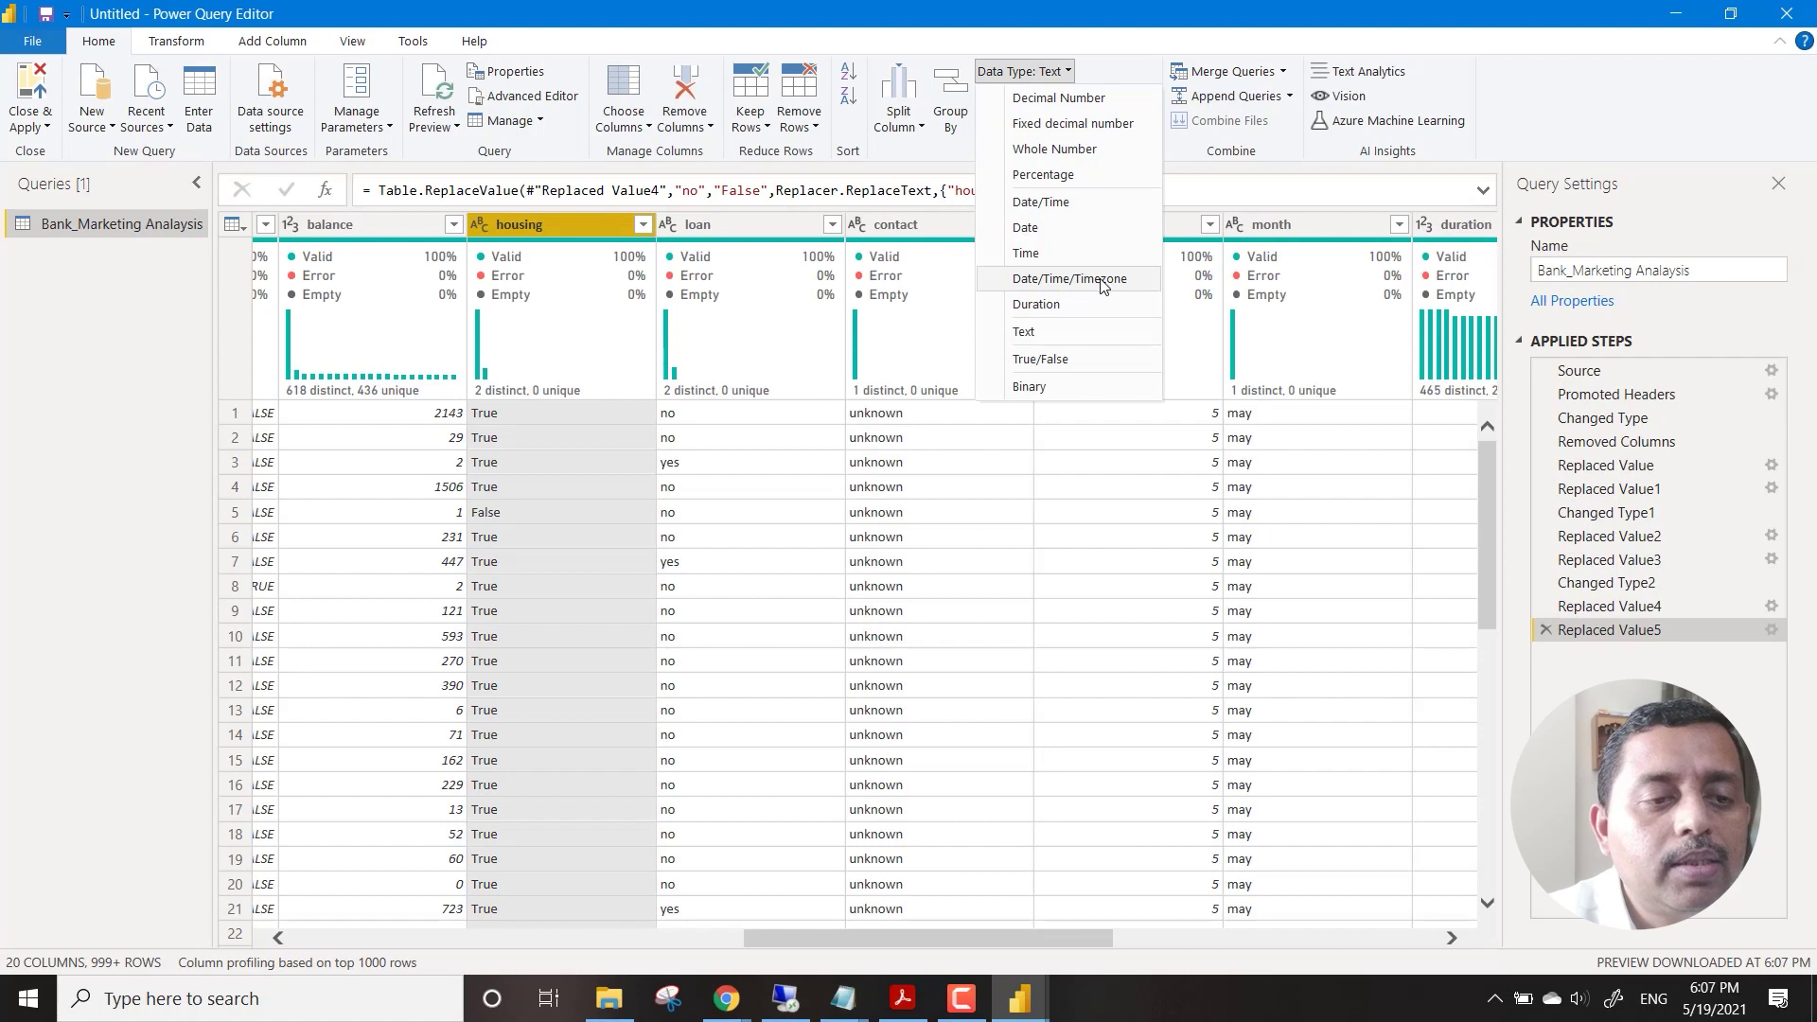
pyautogui.click(1086, 363)
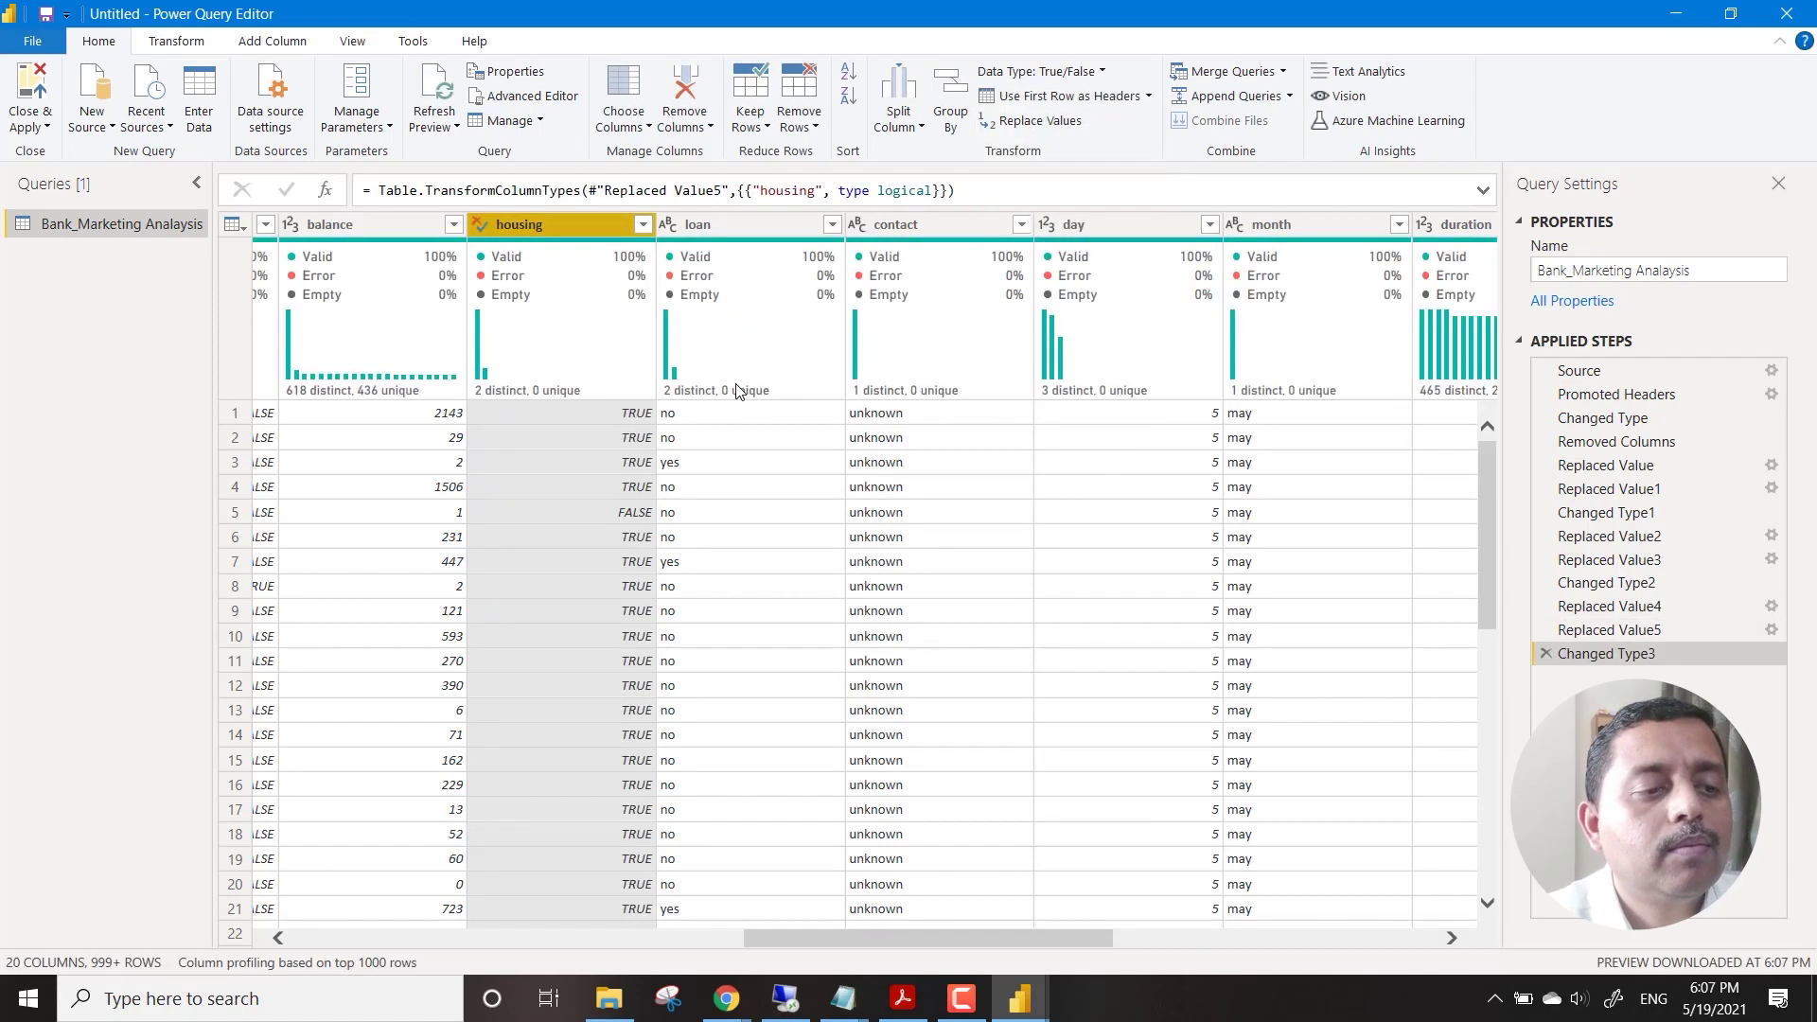
# Replace the value no with False in the loan column.
pyautogui.click(729, 416)
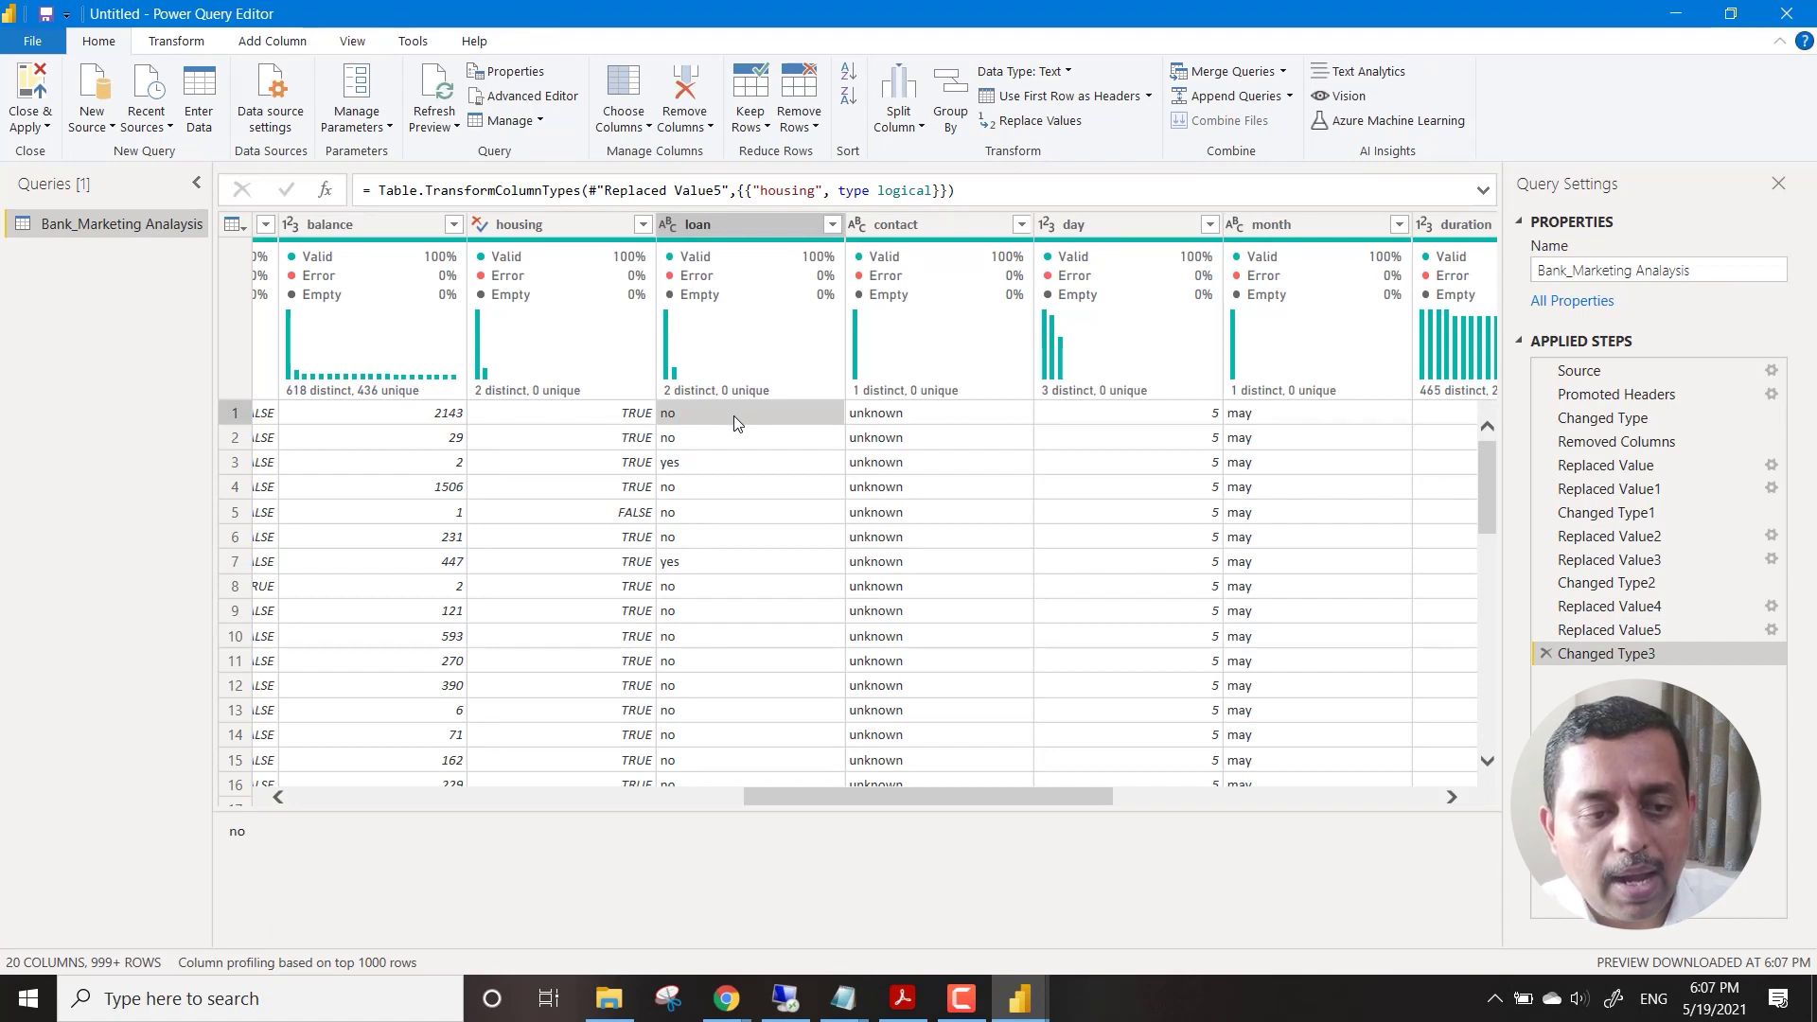
pyautogui.rightClick(734, 416)
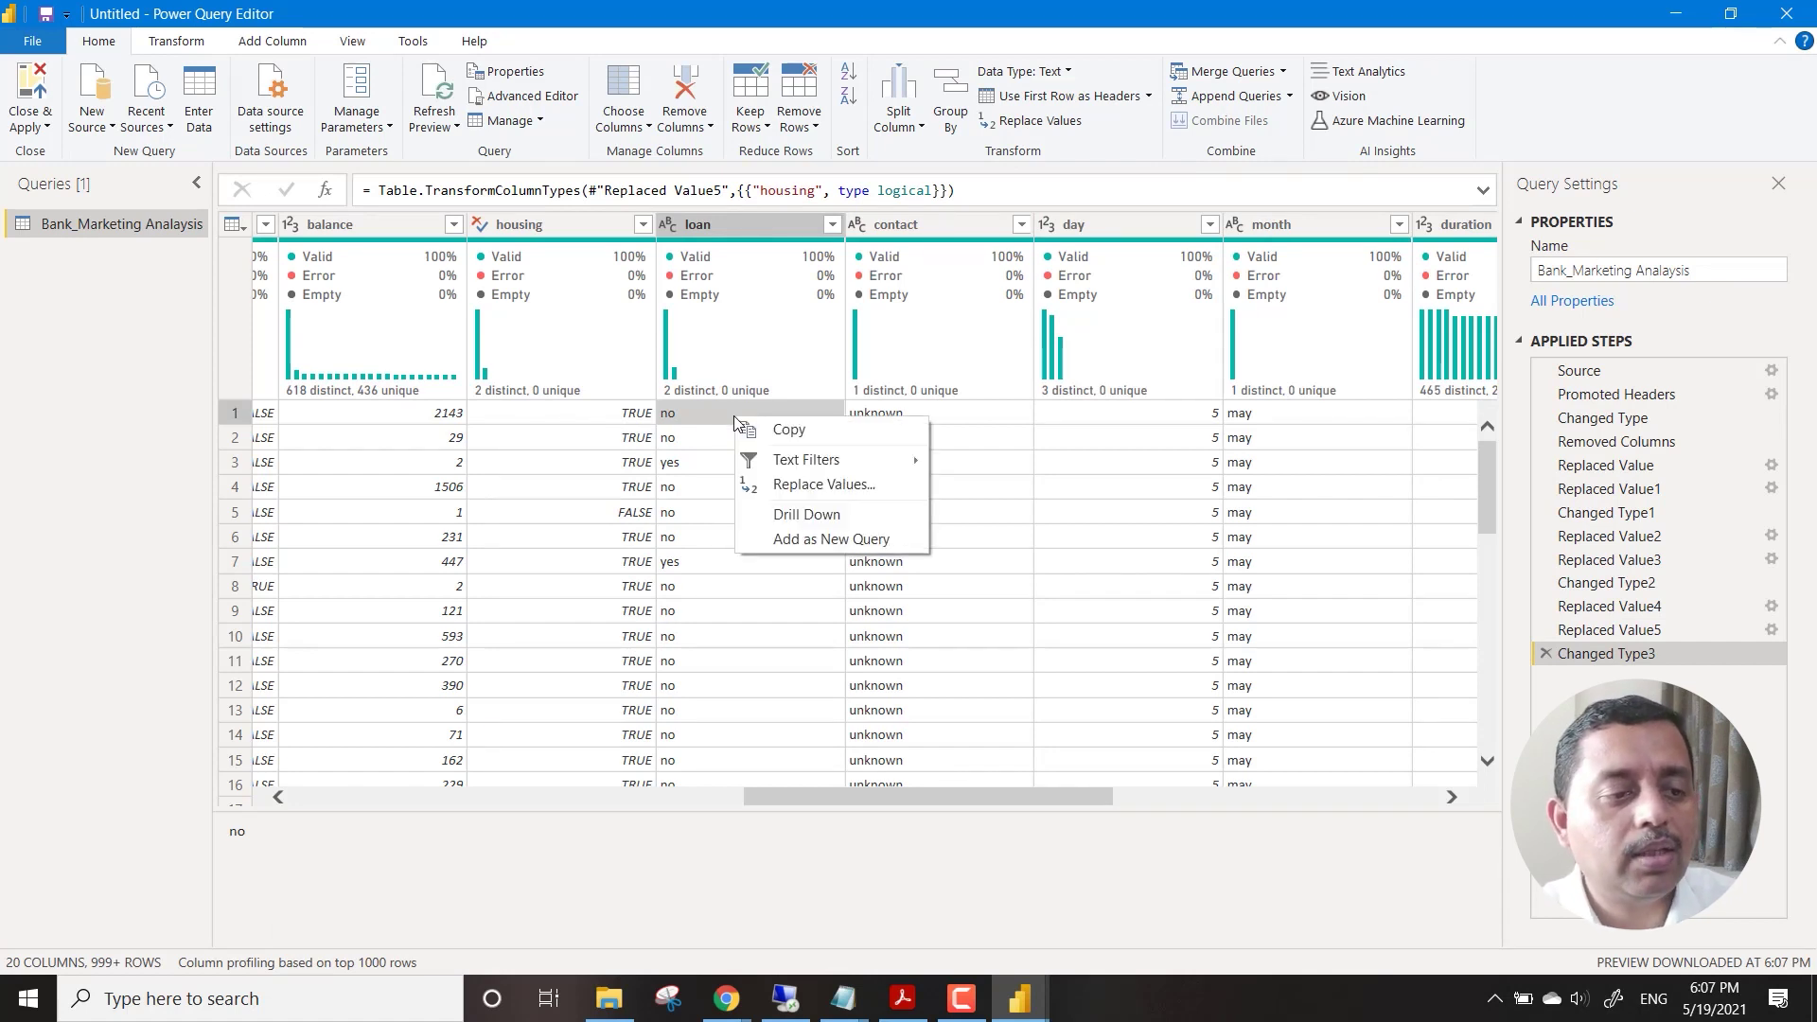
pyautogui.click(825, 485)
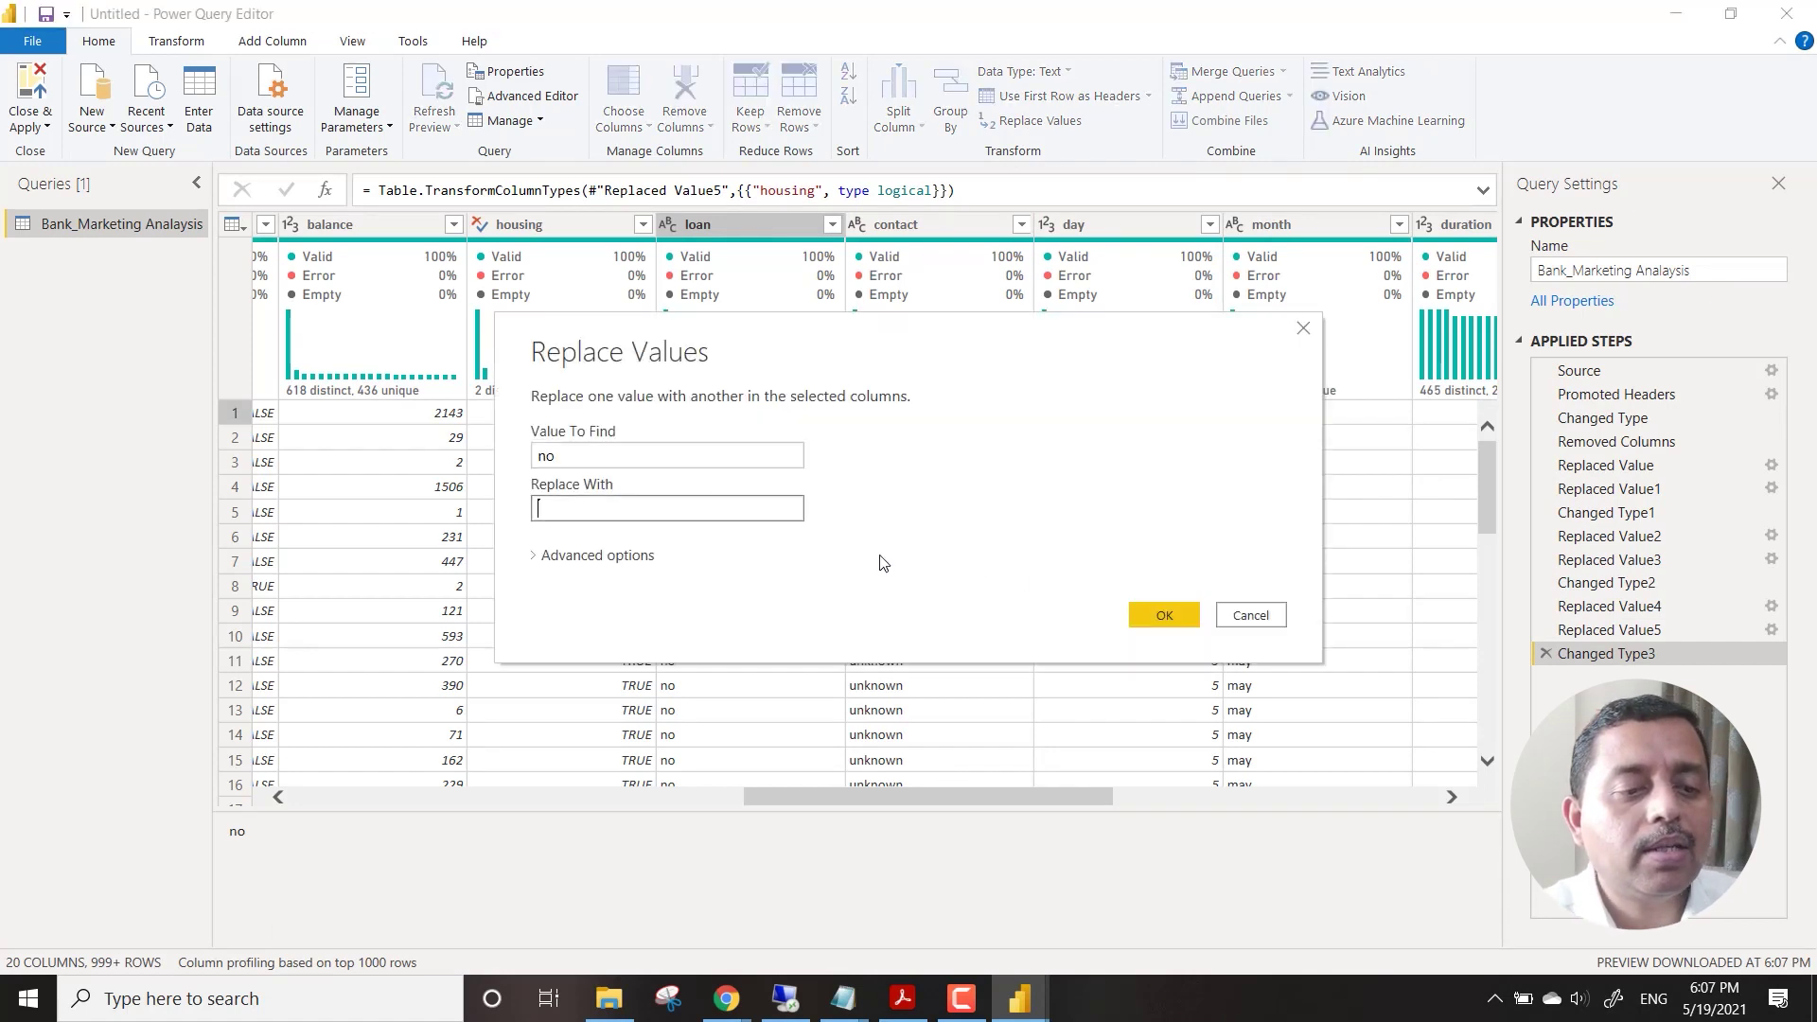
pyautogui.click(712, 507)
pyautogui.write('False')
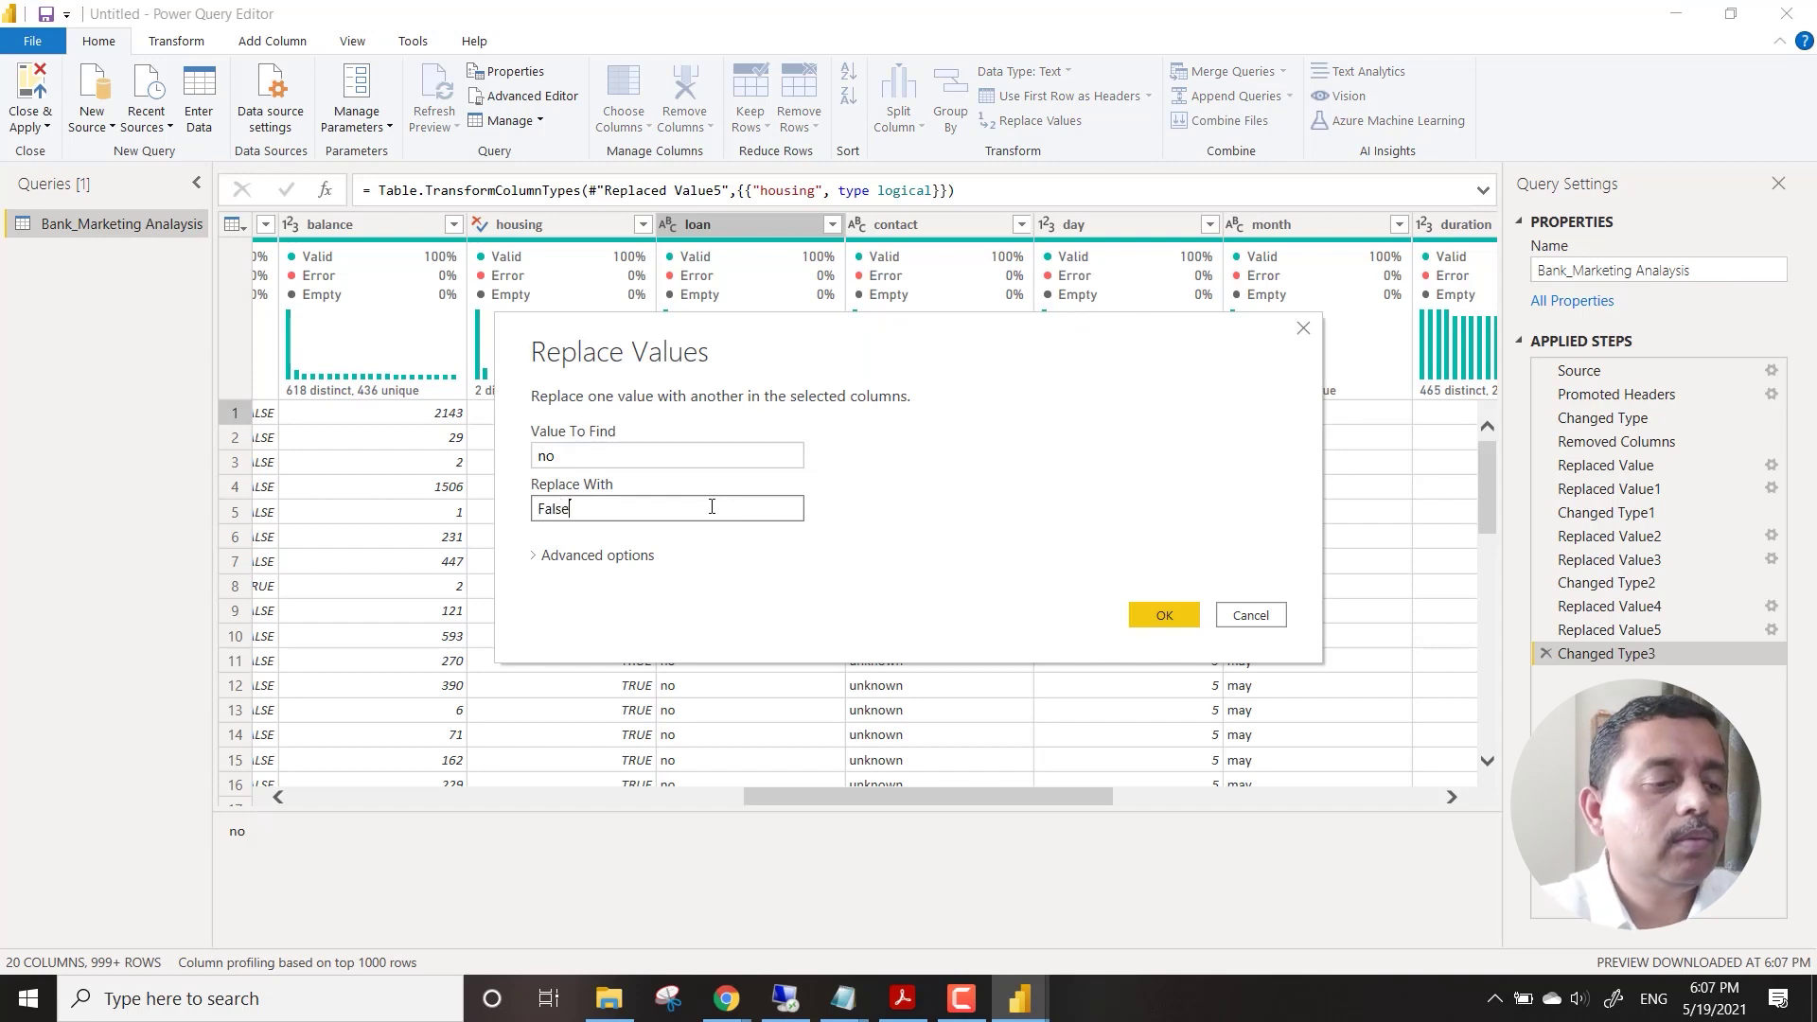
pyautogui.click(1157, 610)
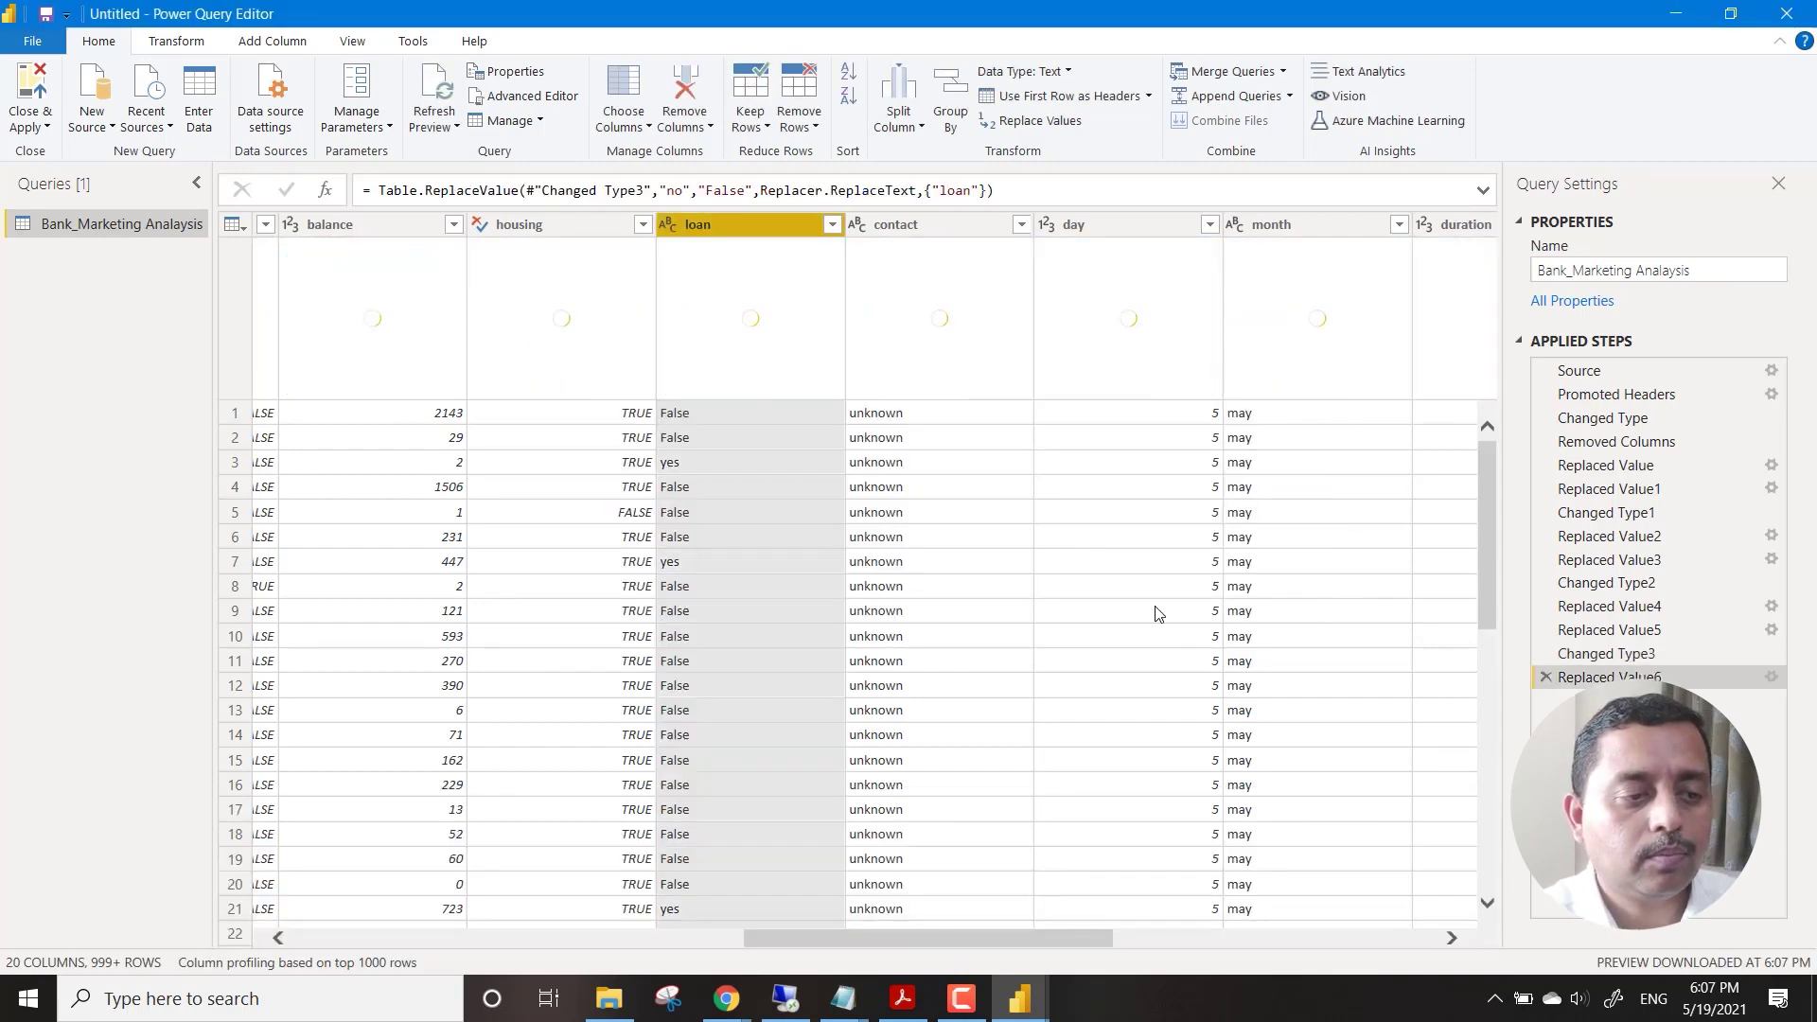
# Replace the value yes with True in the loan column and set the column's data type to True/False.
pyautogui.rightClick(690, 468)
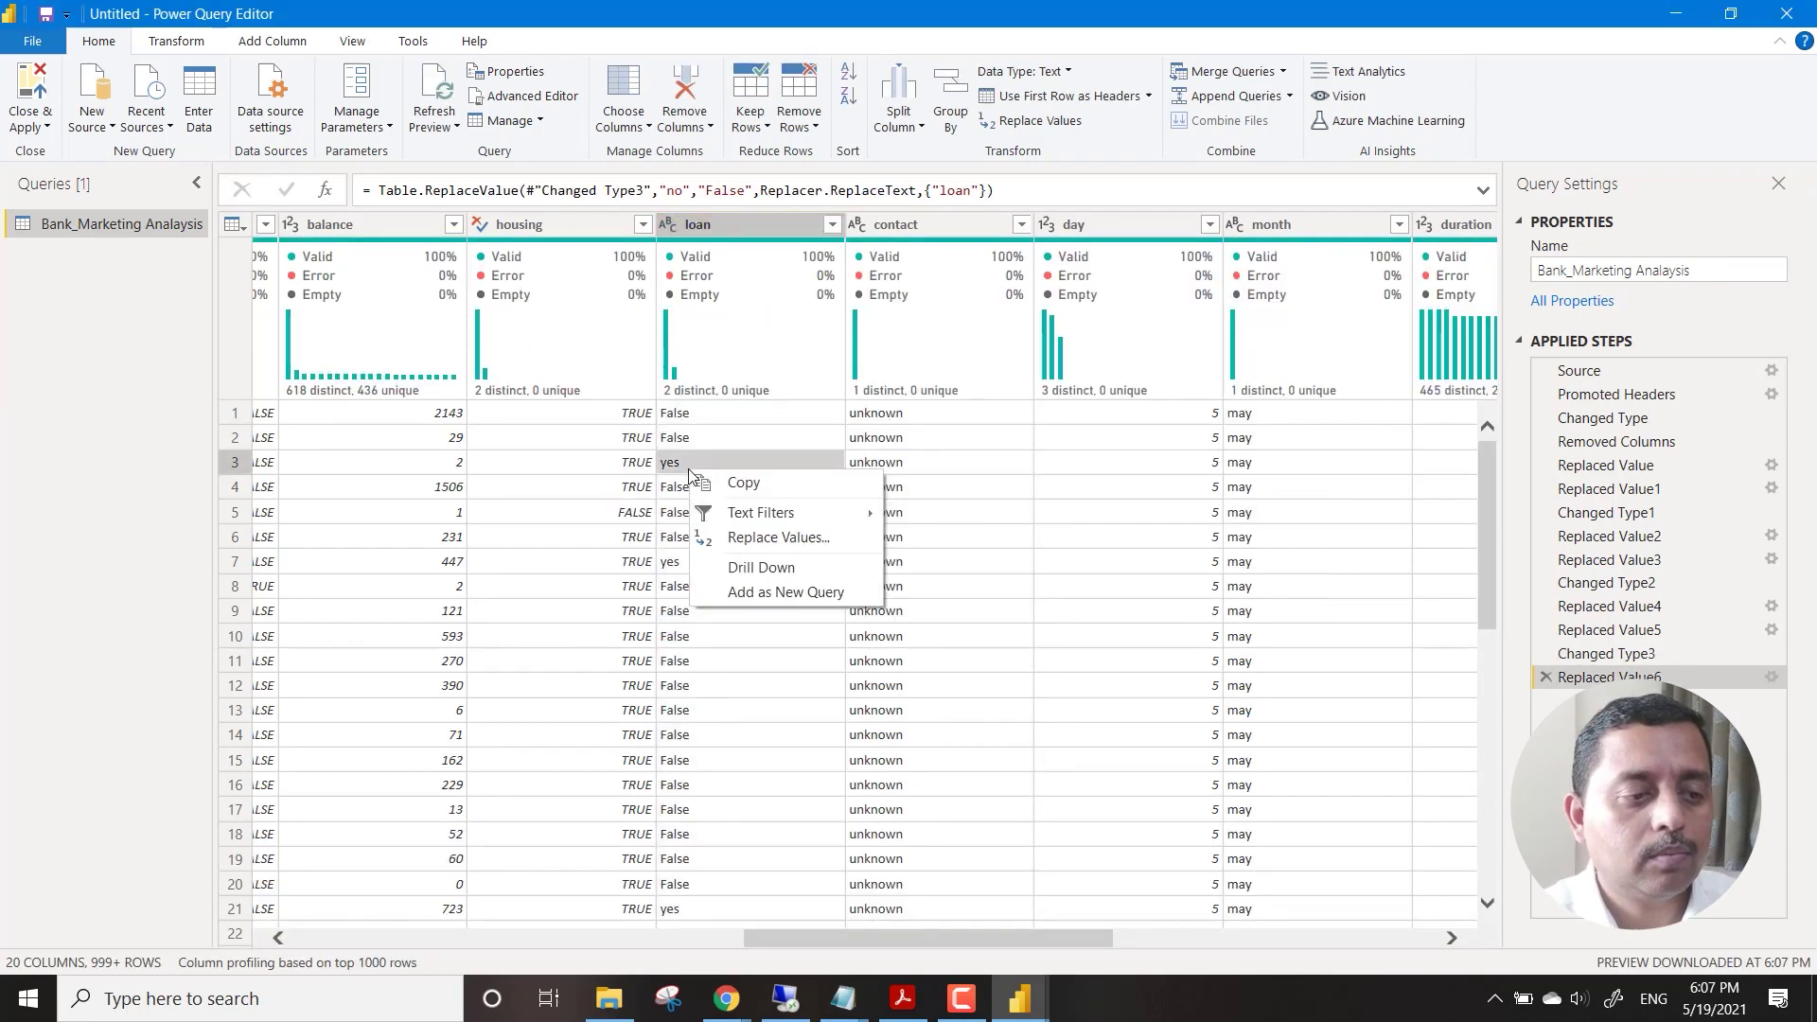
pyautogui.click(768, 538)
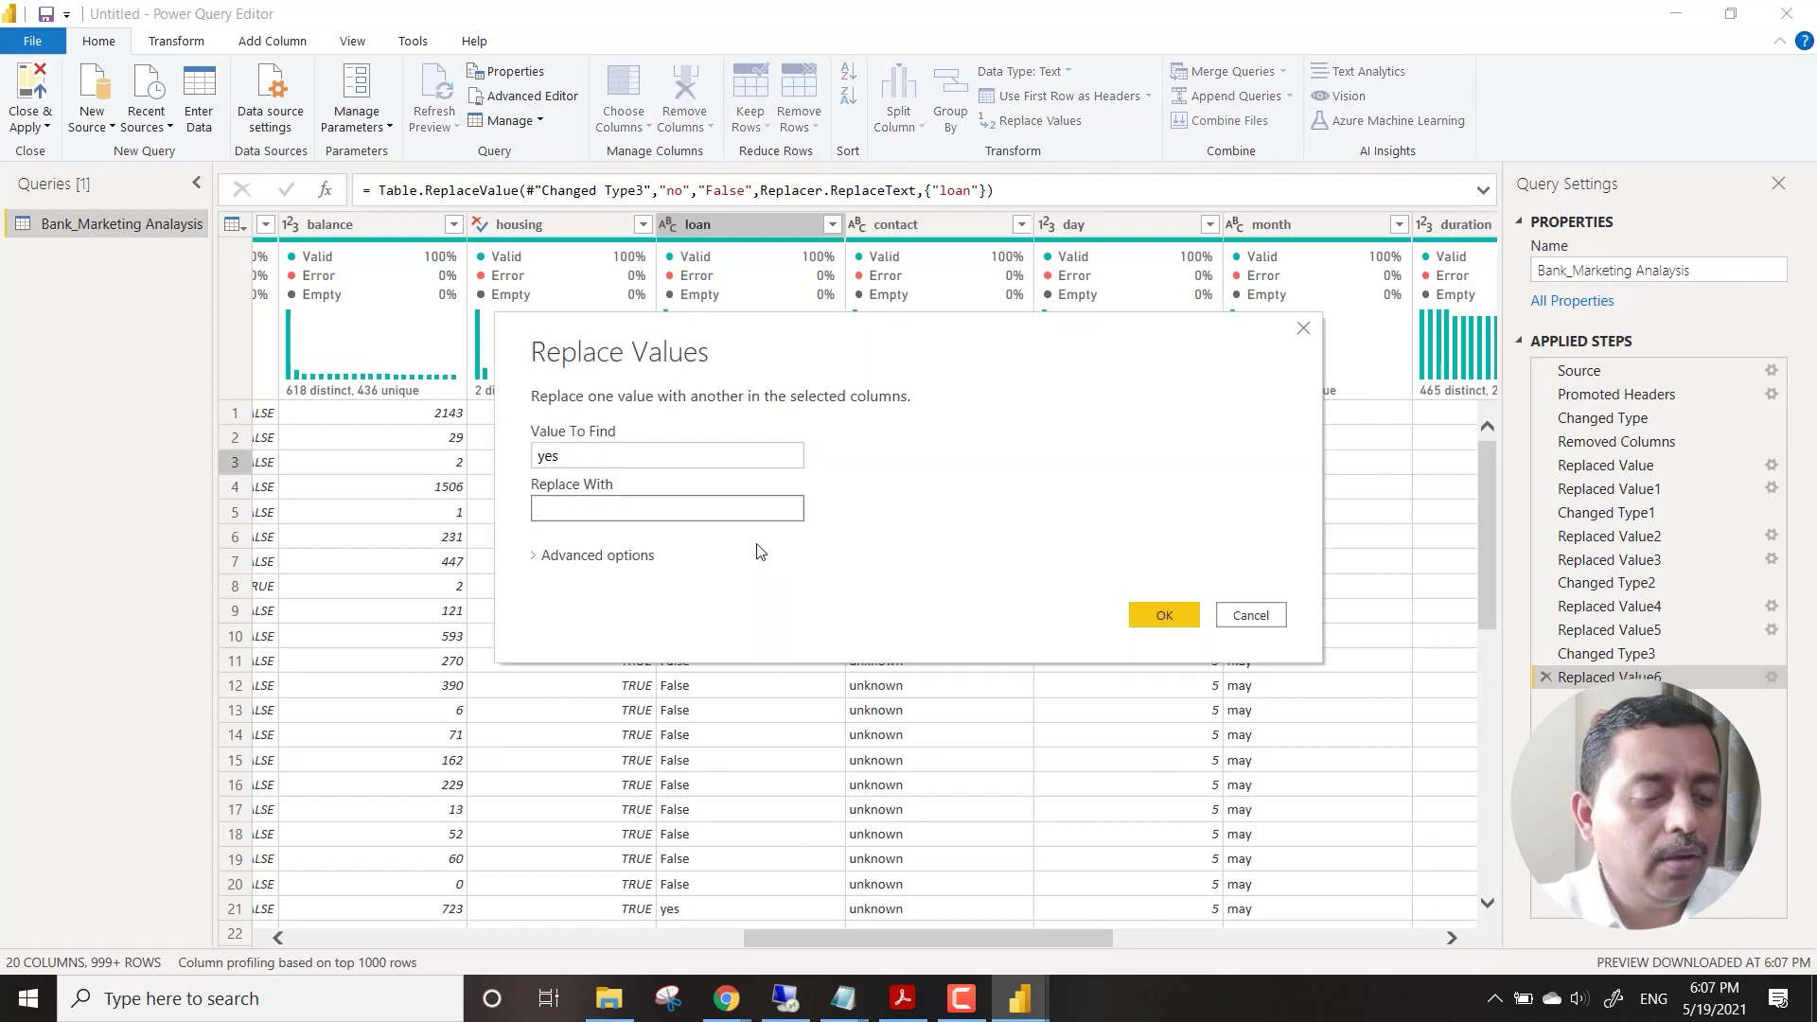
pyautogui.write('True')
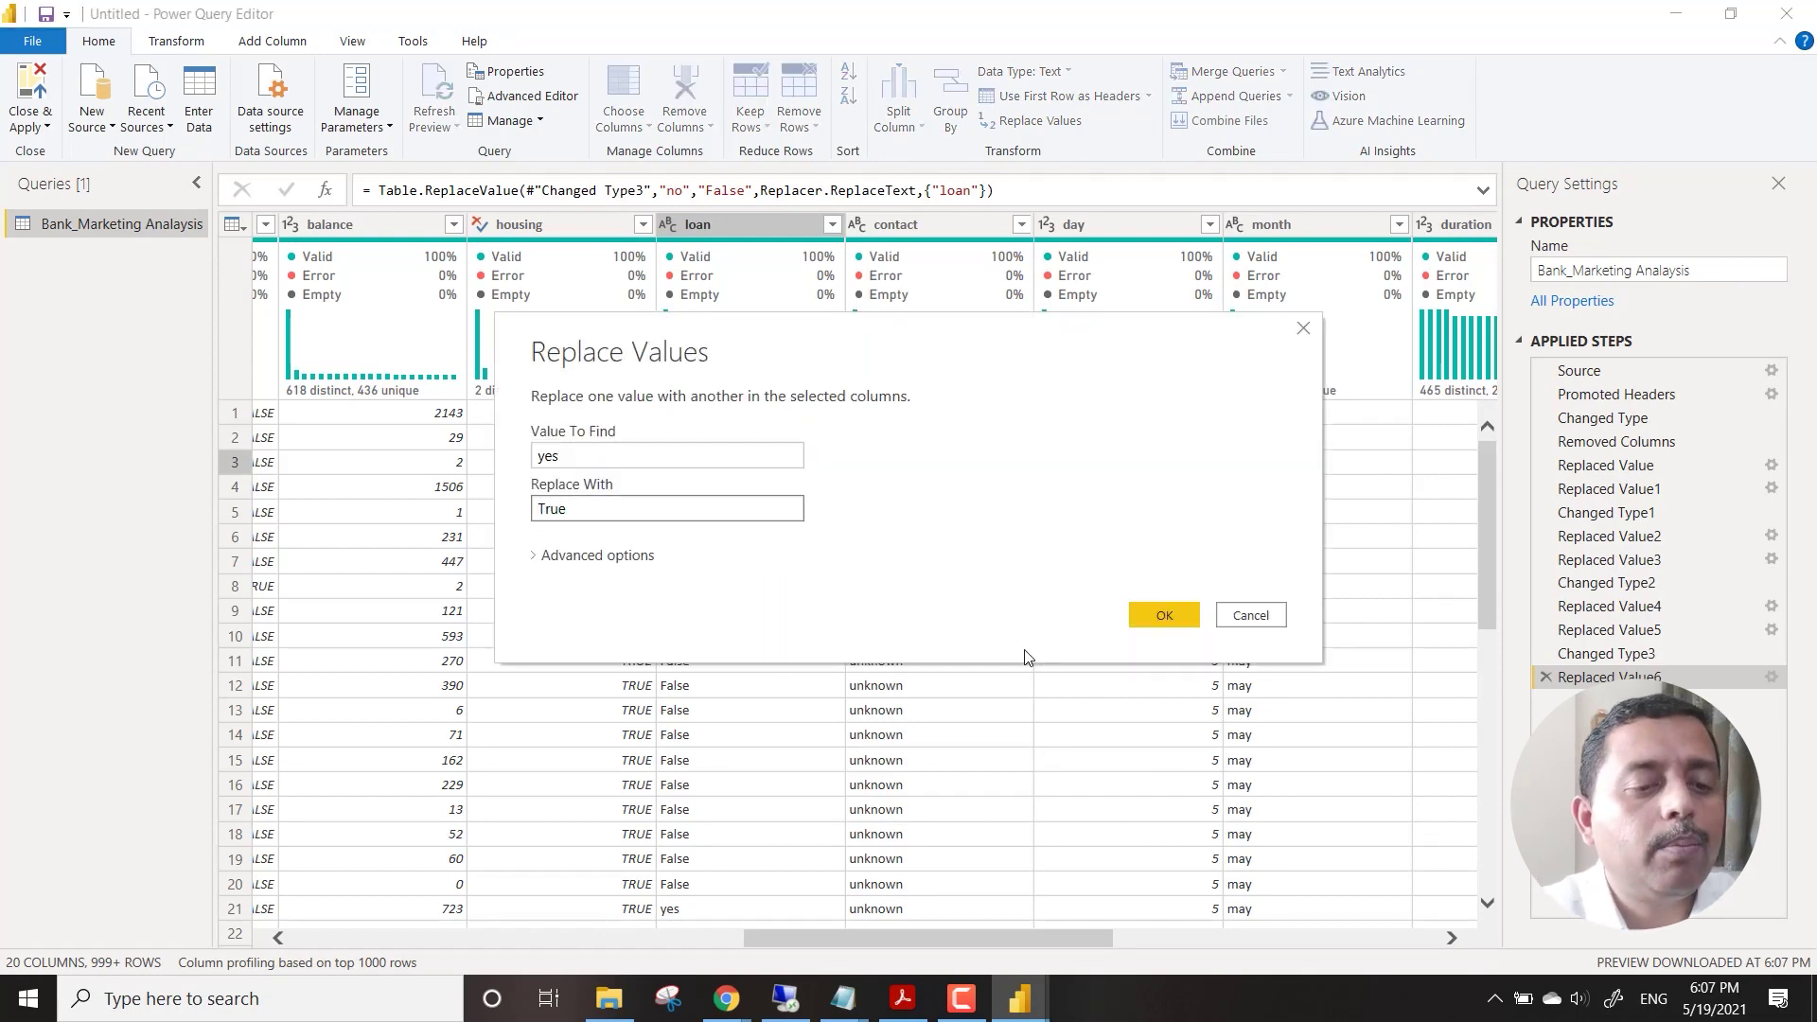
pyautogui.click(1164, 614)
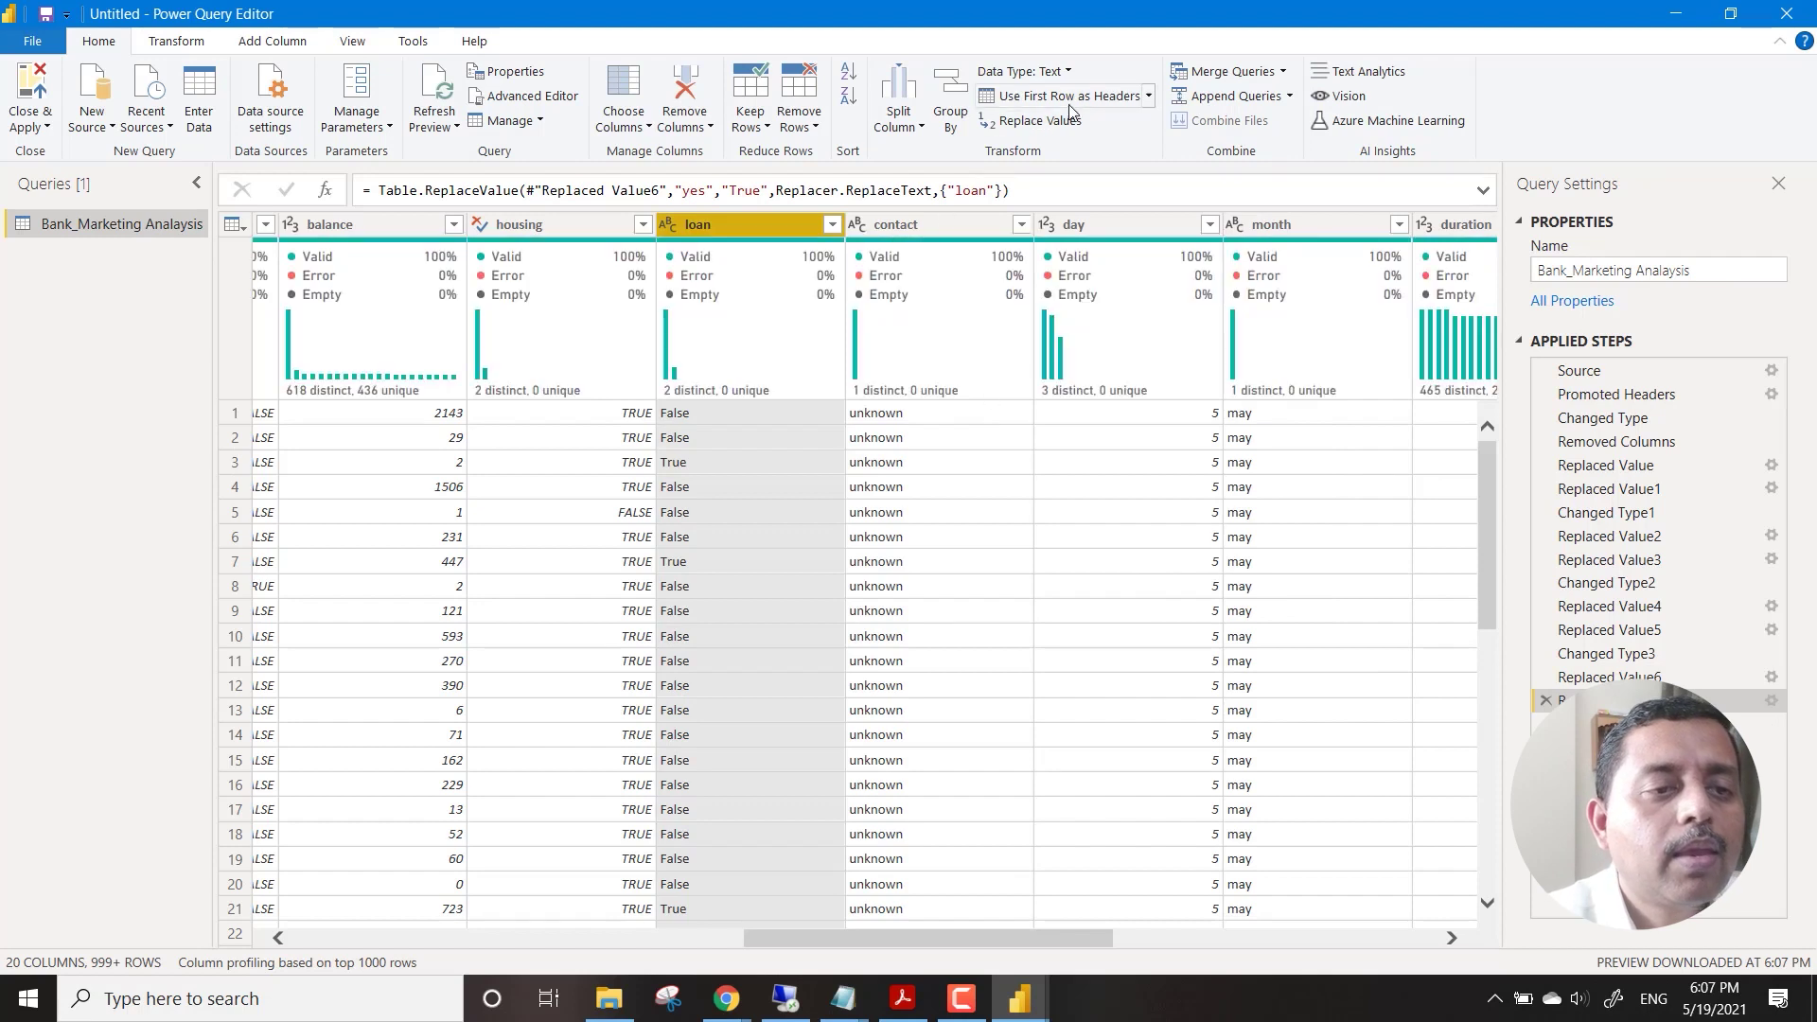
pyautogui.click(1069, 72)
pyautogui.click(1103, 370)
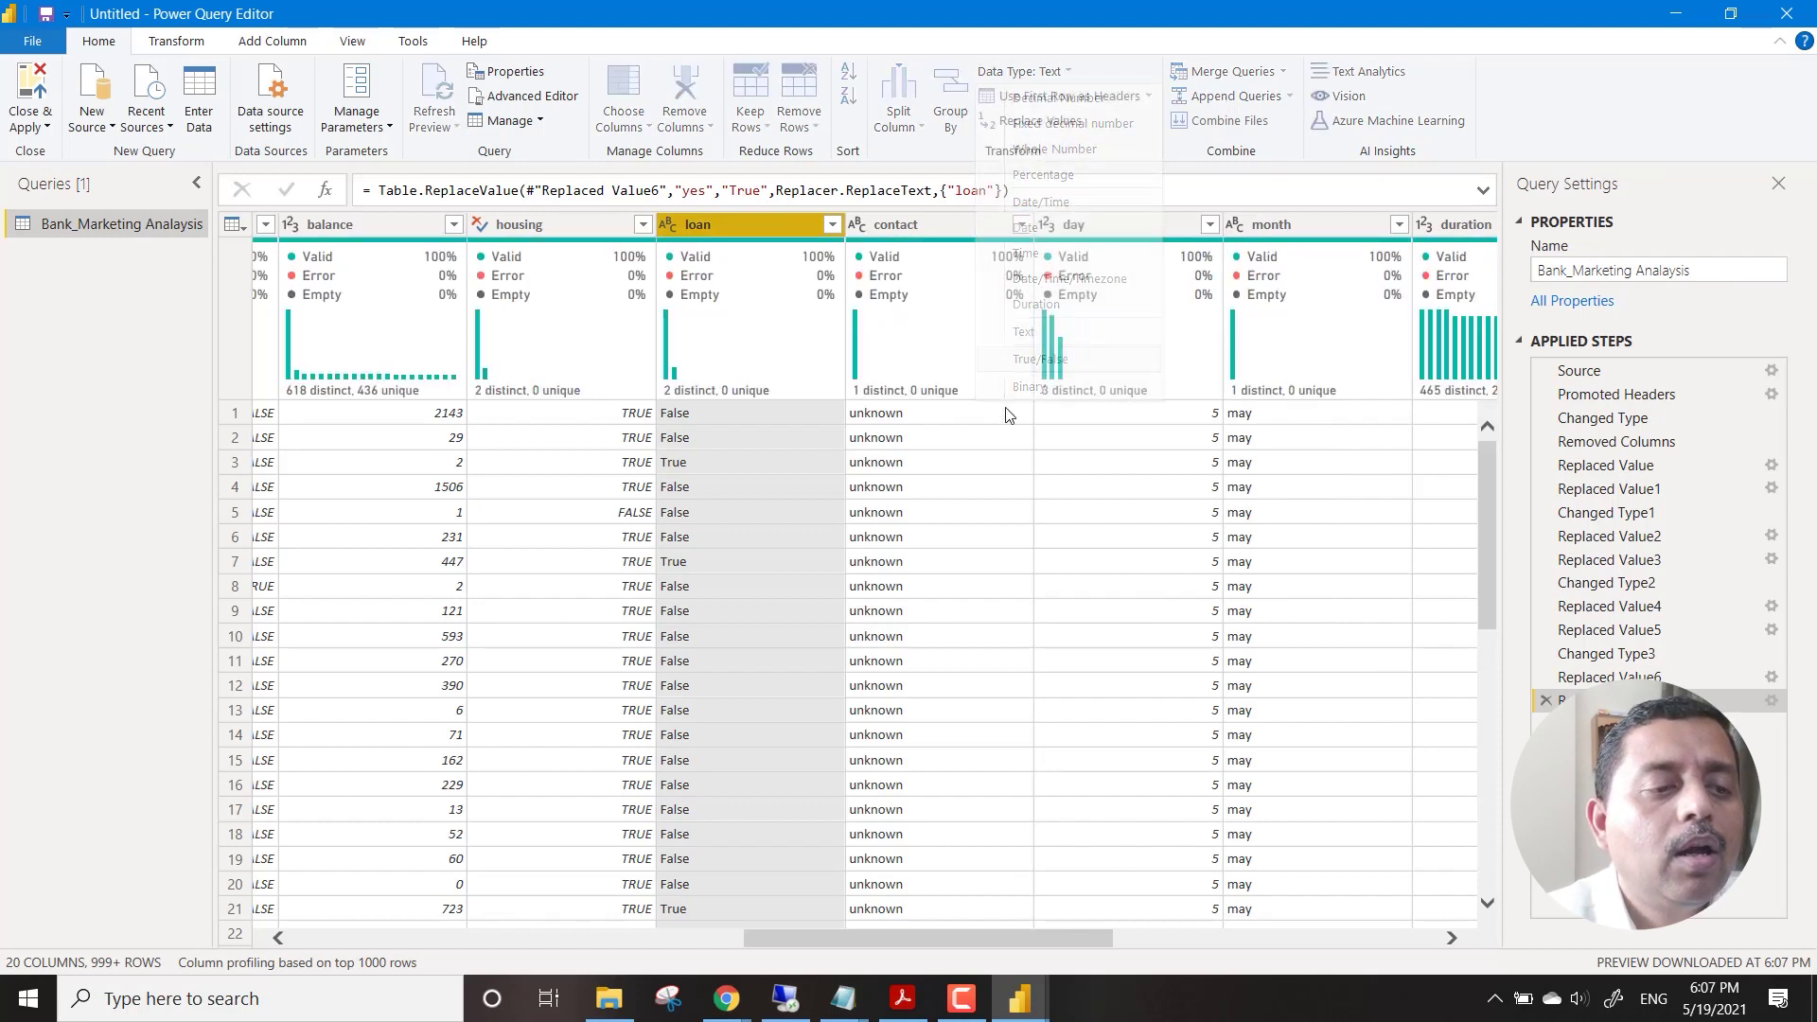
# Check the list of distinct values in the campaign column without applying a filter.
pyautogui.moveTo(1101, 946); pyautogui.dragTo(1250, 939)
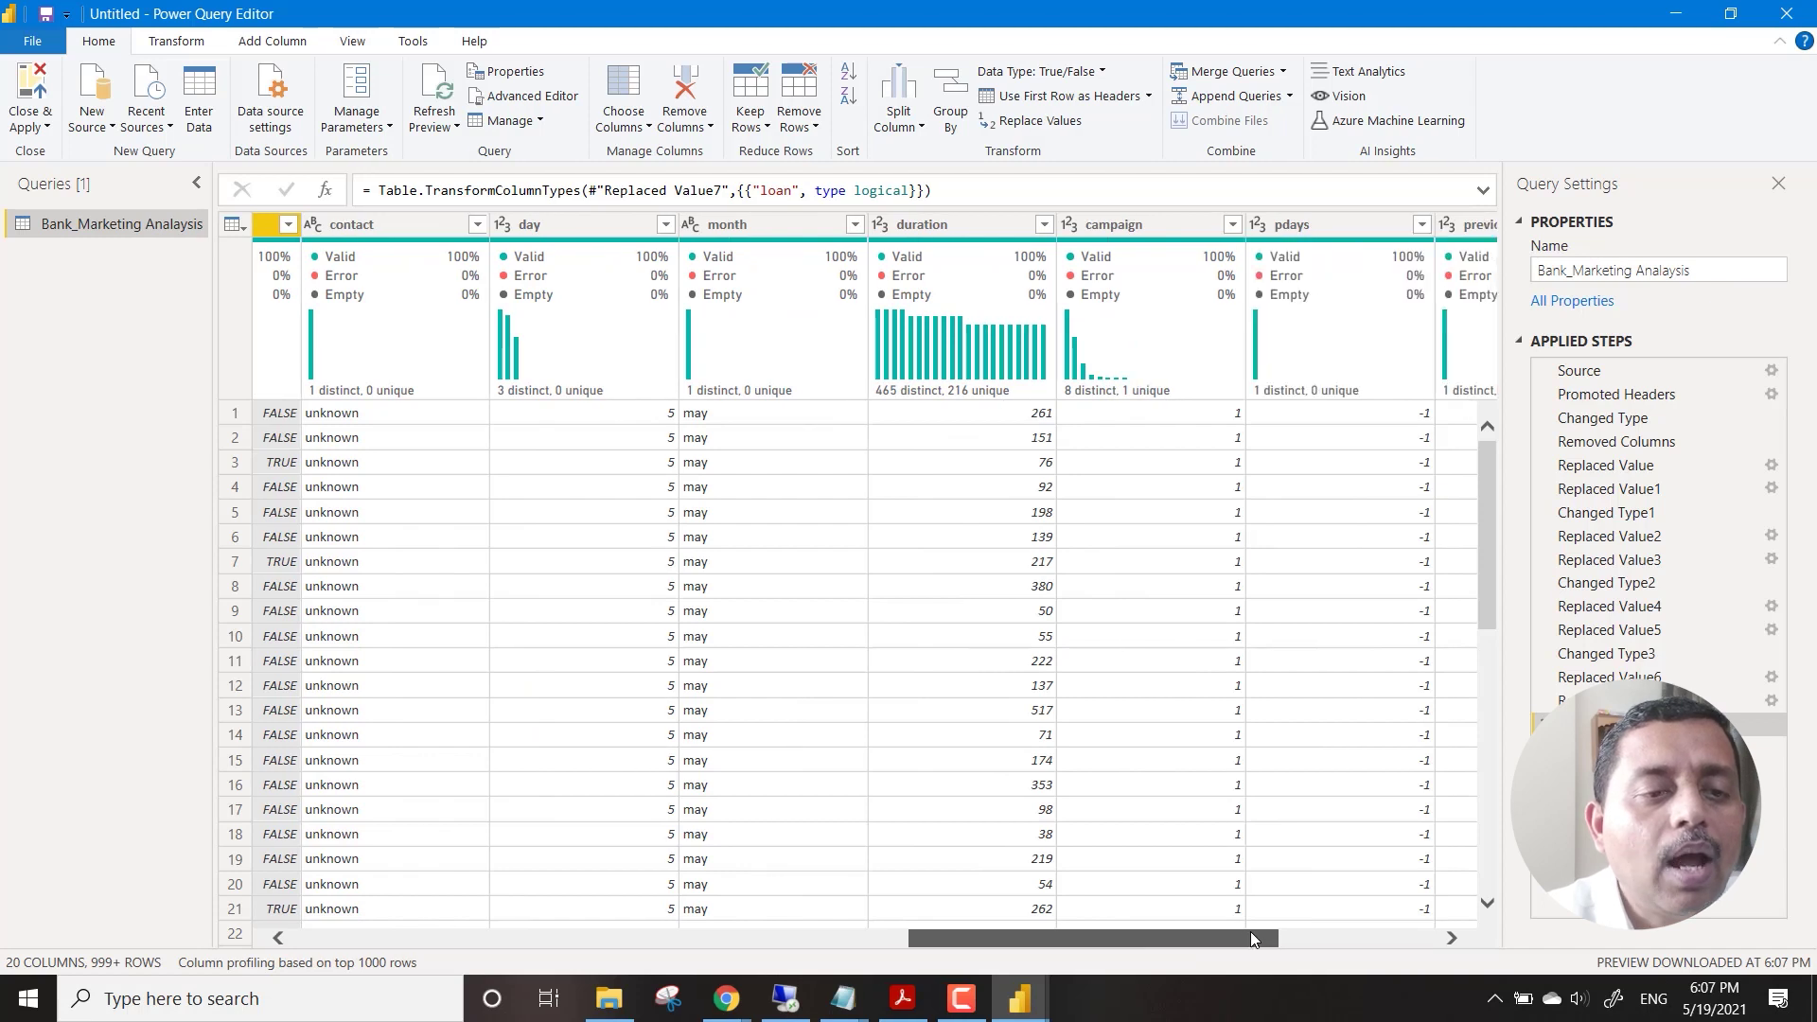
pyautogui.click(1233, 224)
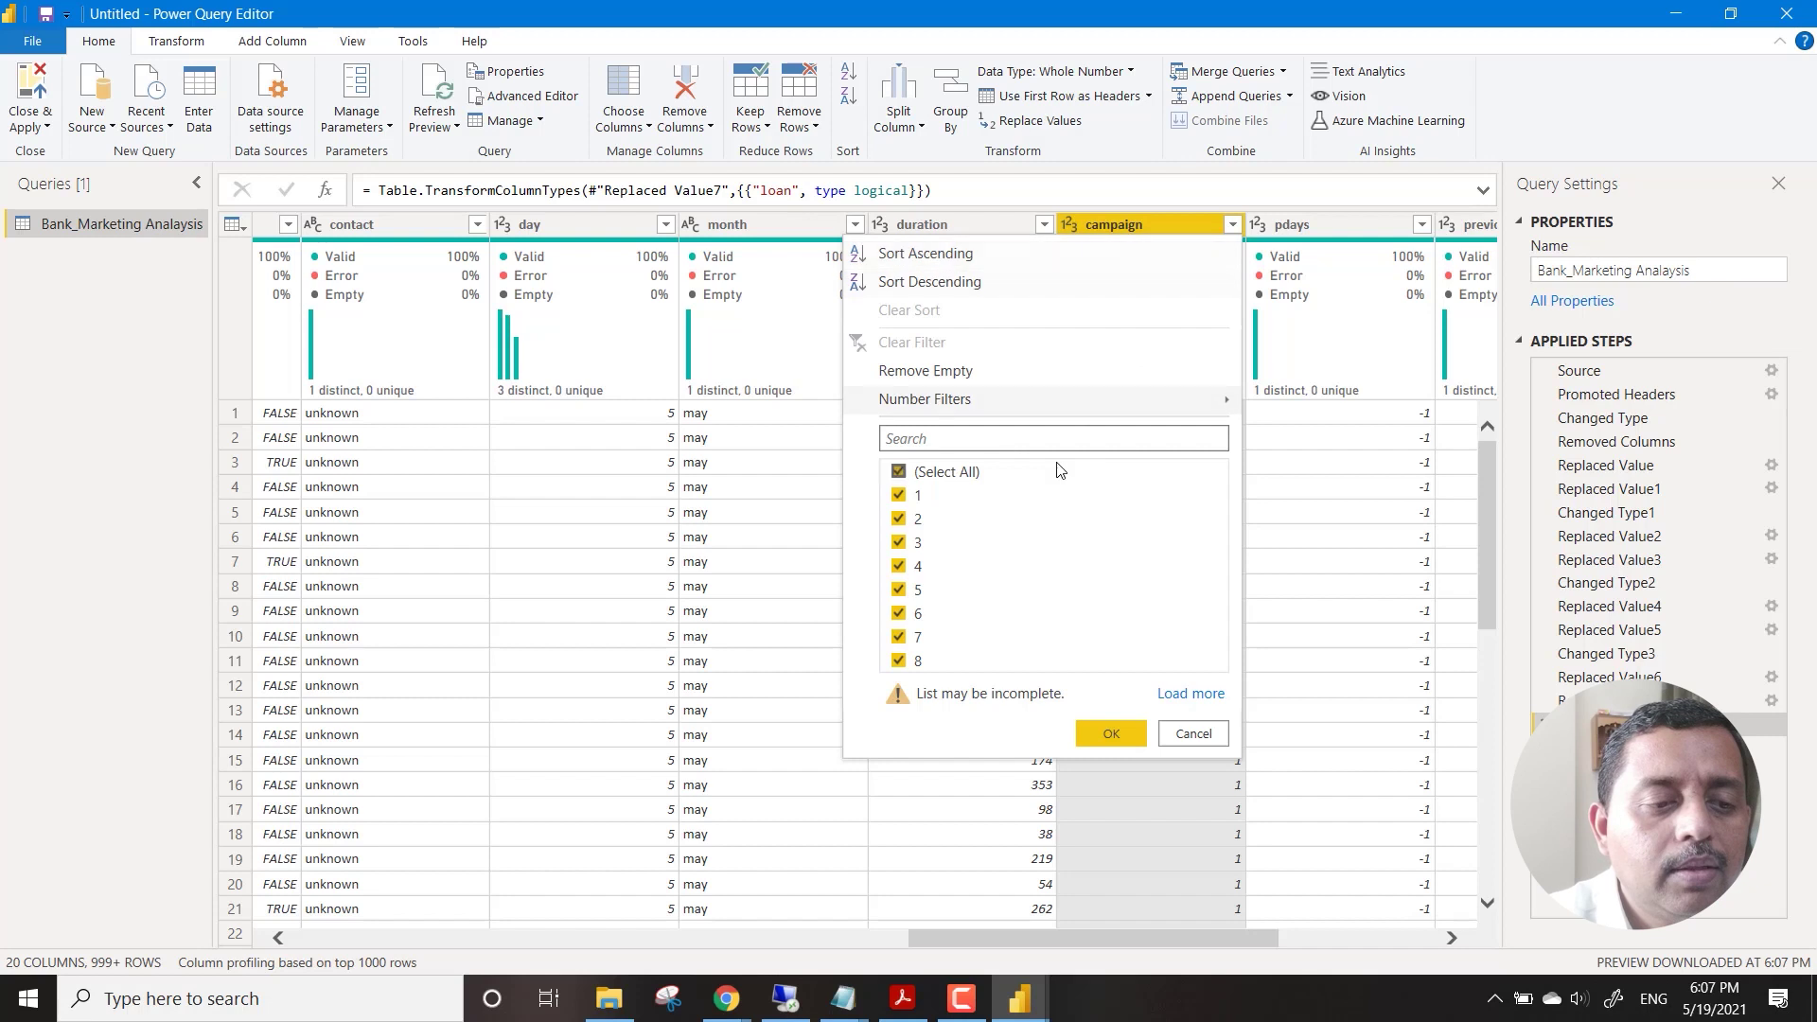
pyautogui.click(1193, 734)
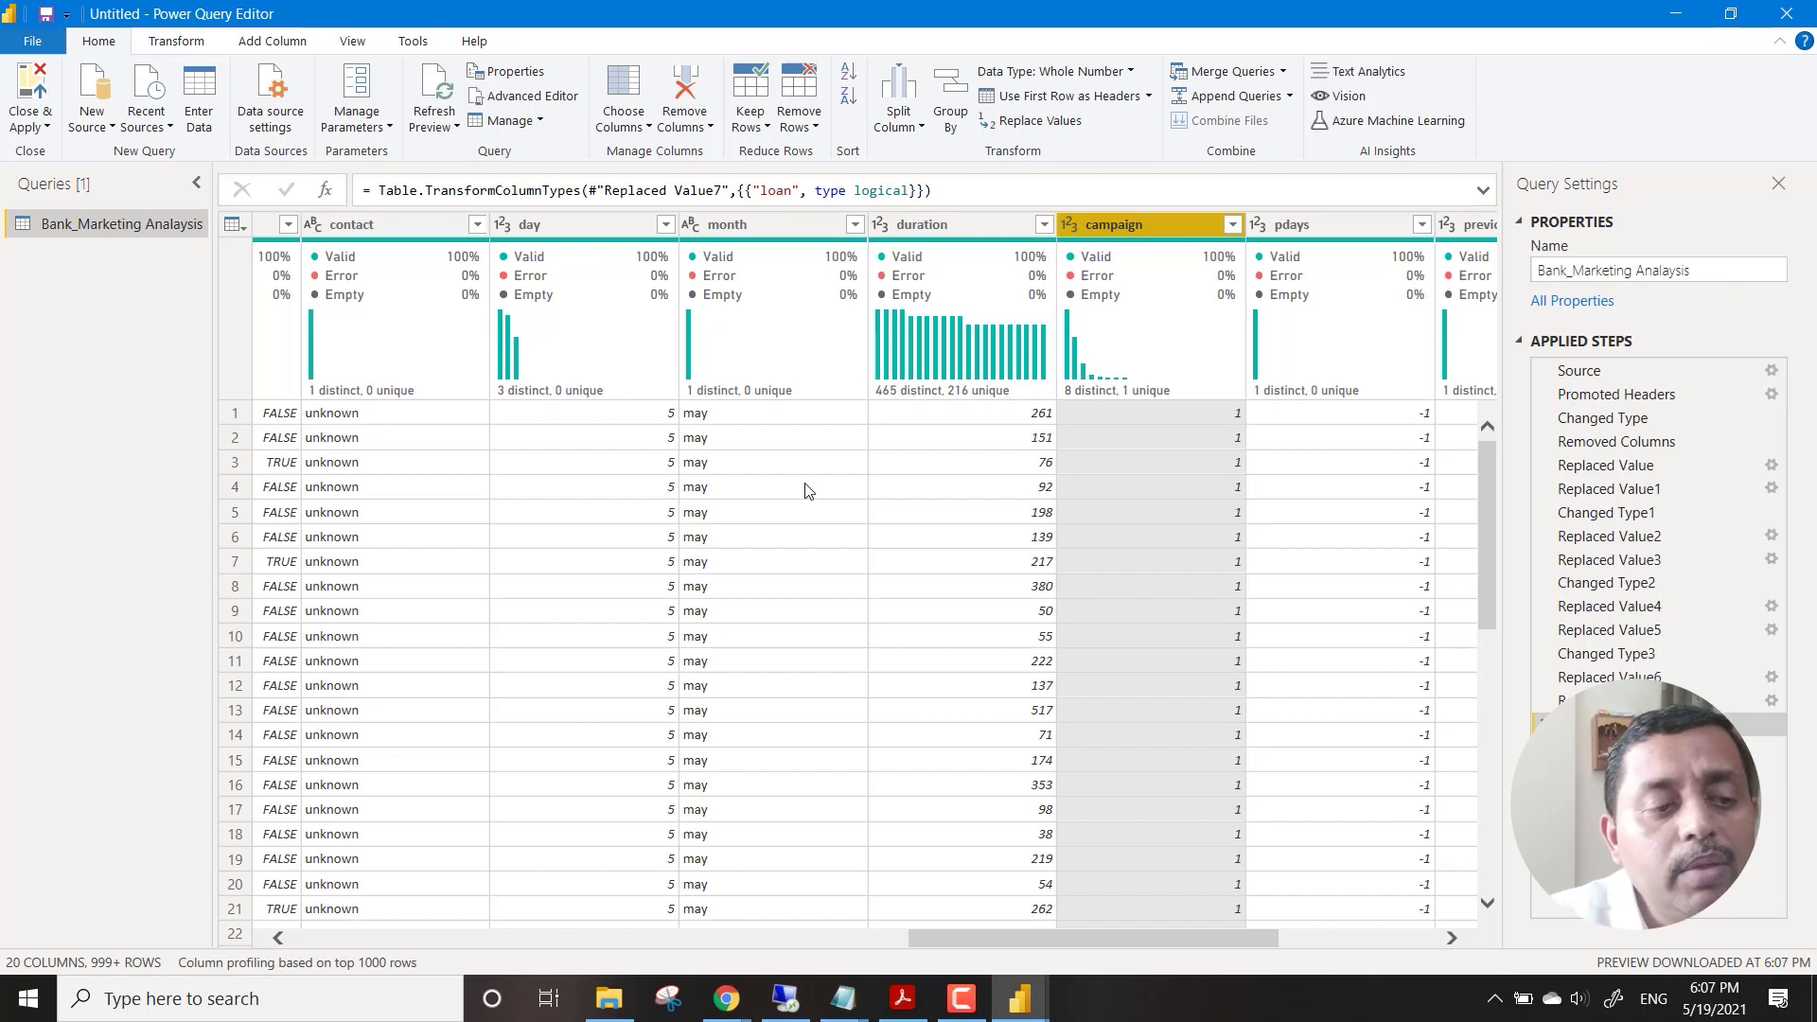
pyautogui.hscroll(-3, 808, 491)
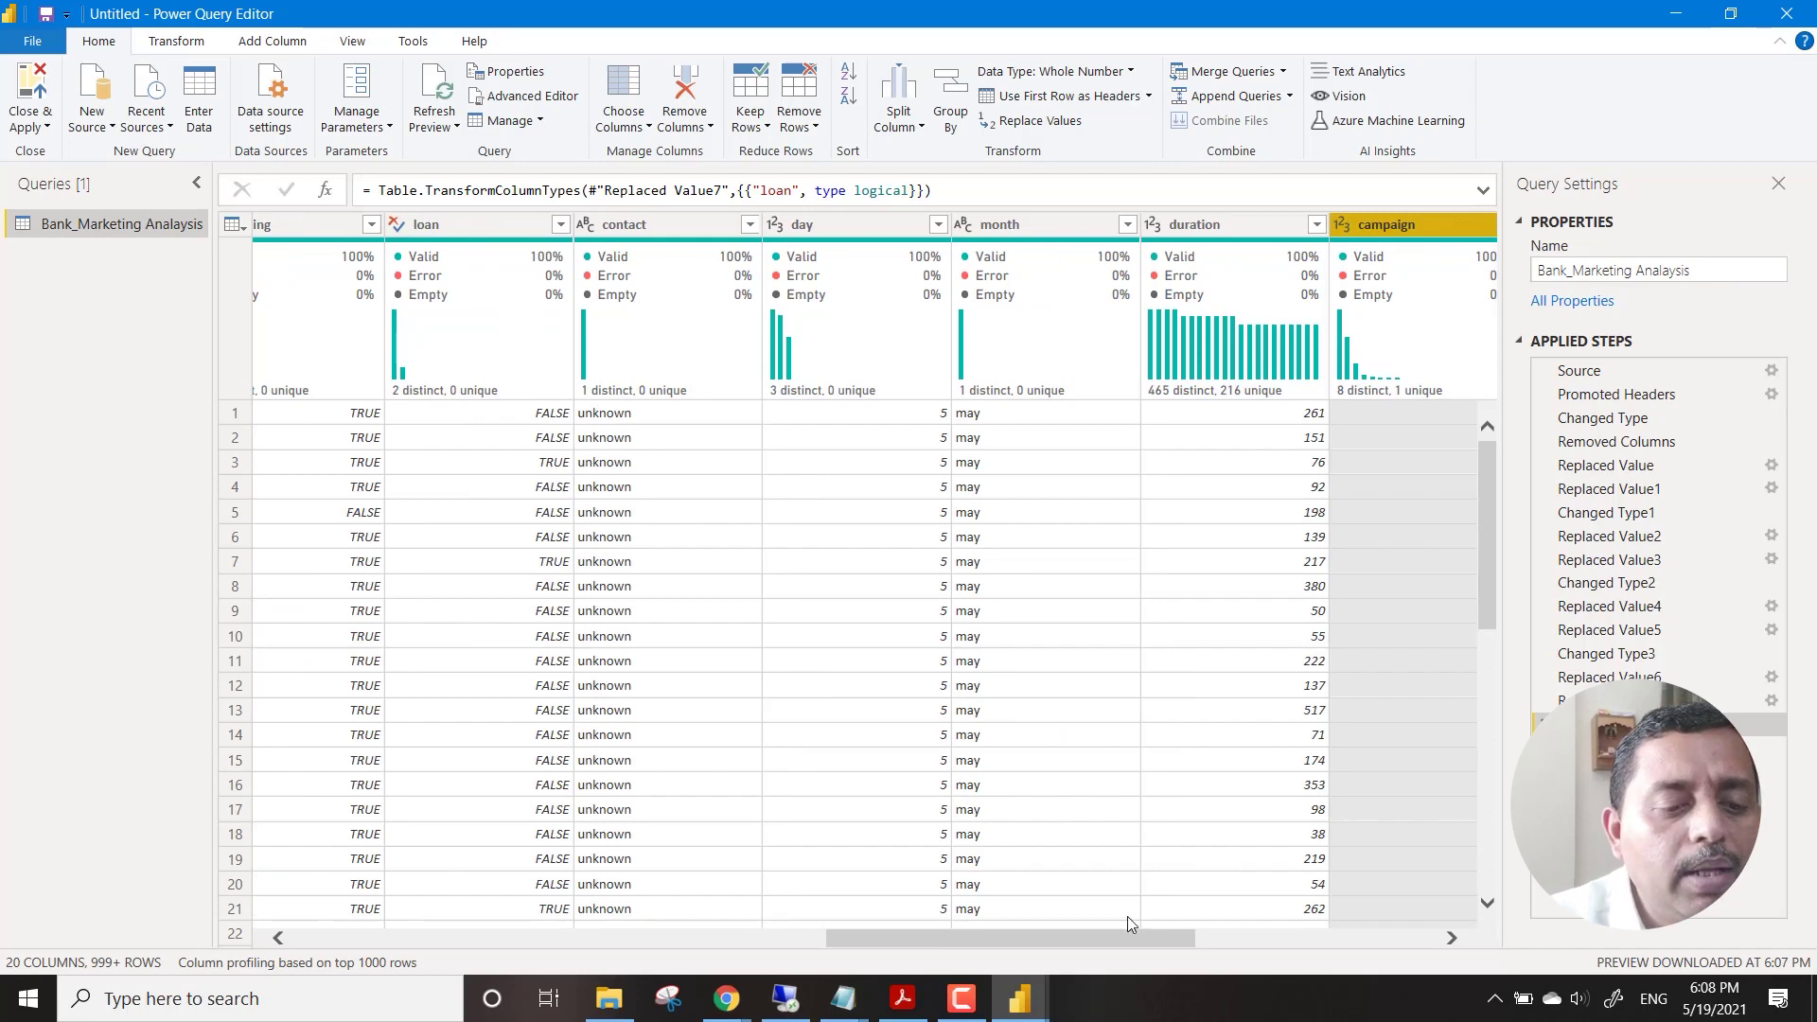
# Check the distinct values in the poutcome column and remove that column from the query.
pyautogui.moveTo(1129, 930); pyautogui.dragTo(1387, 930)
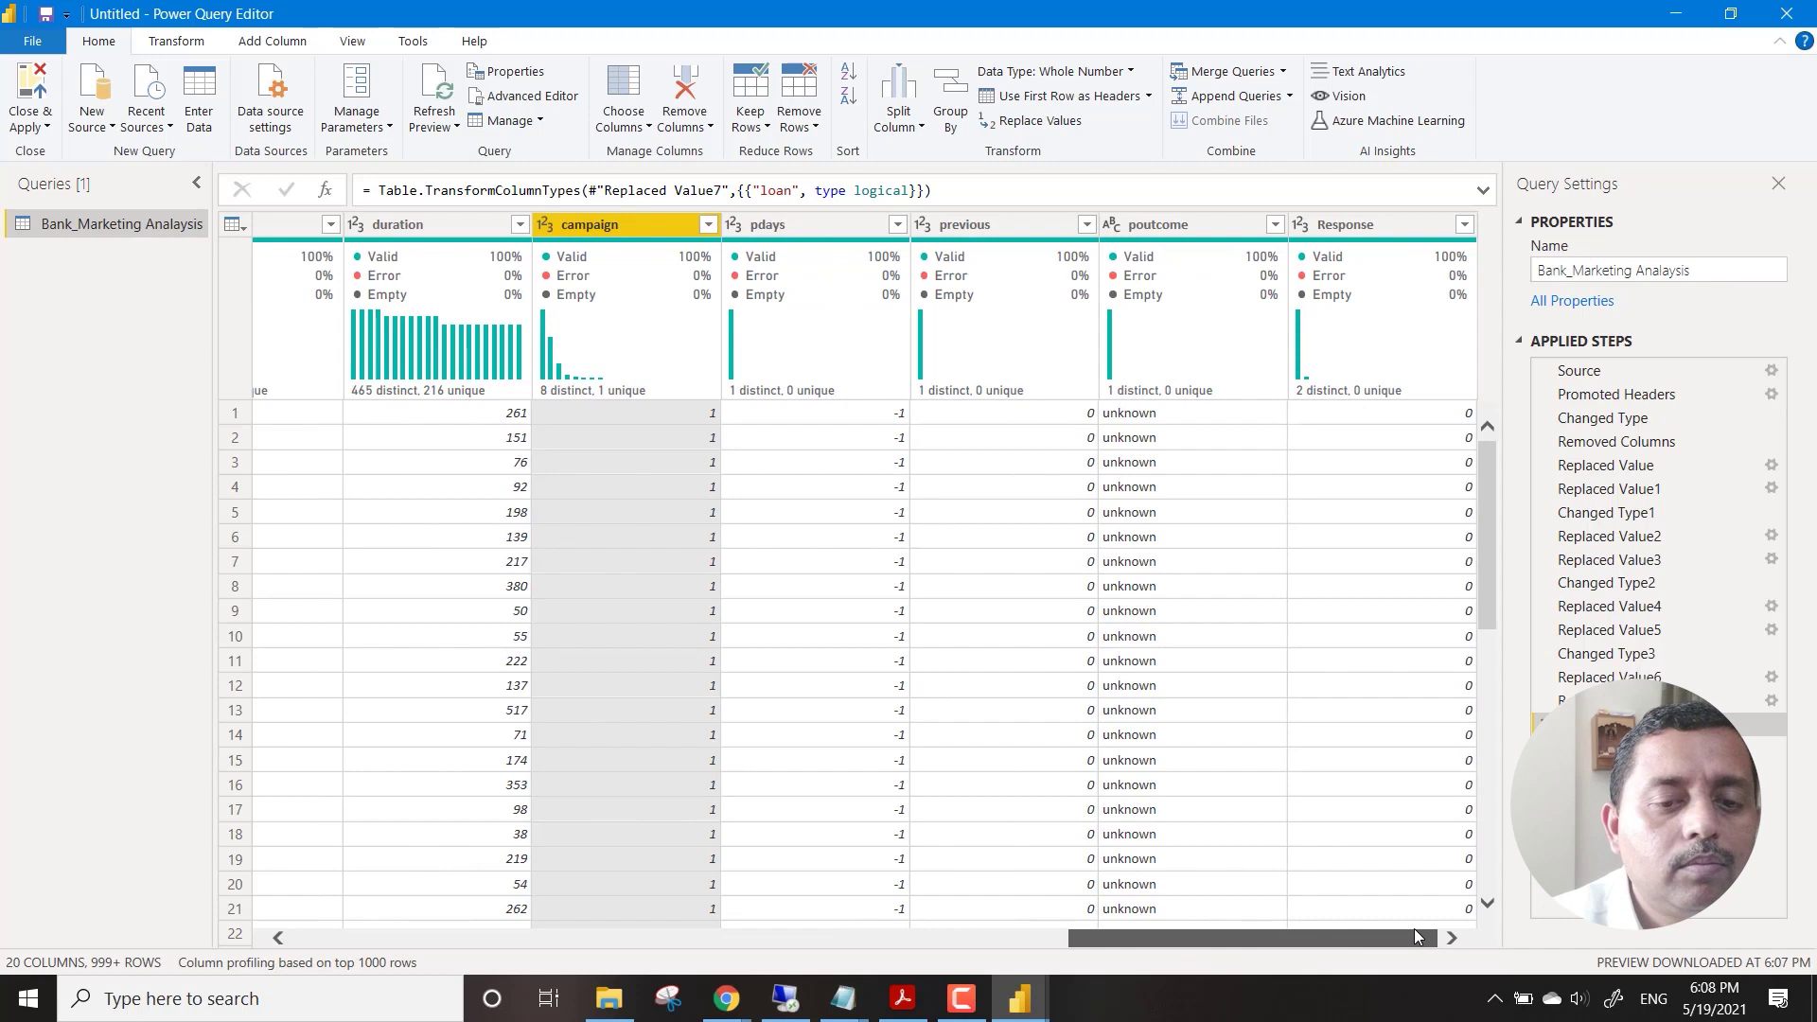
pyautogui.moveTo(1414, 929); pyautogui.dragTo(1243, 928)
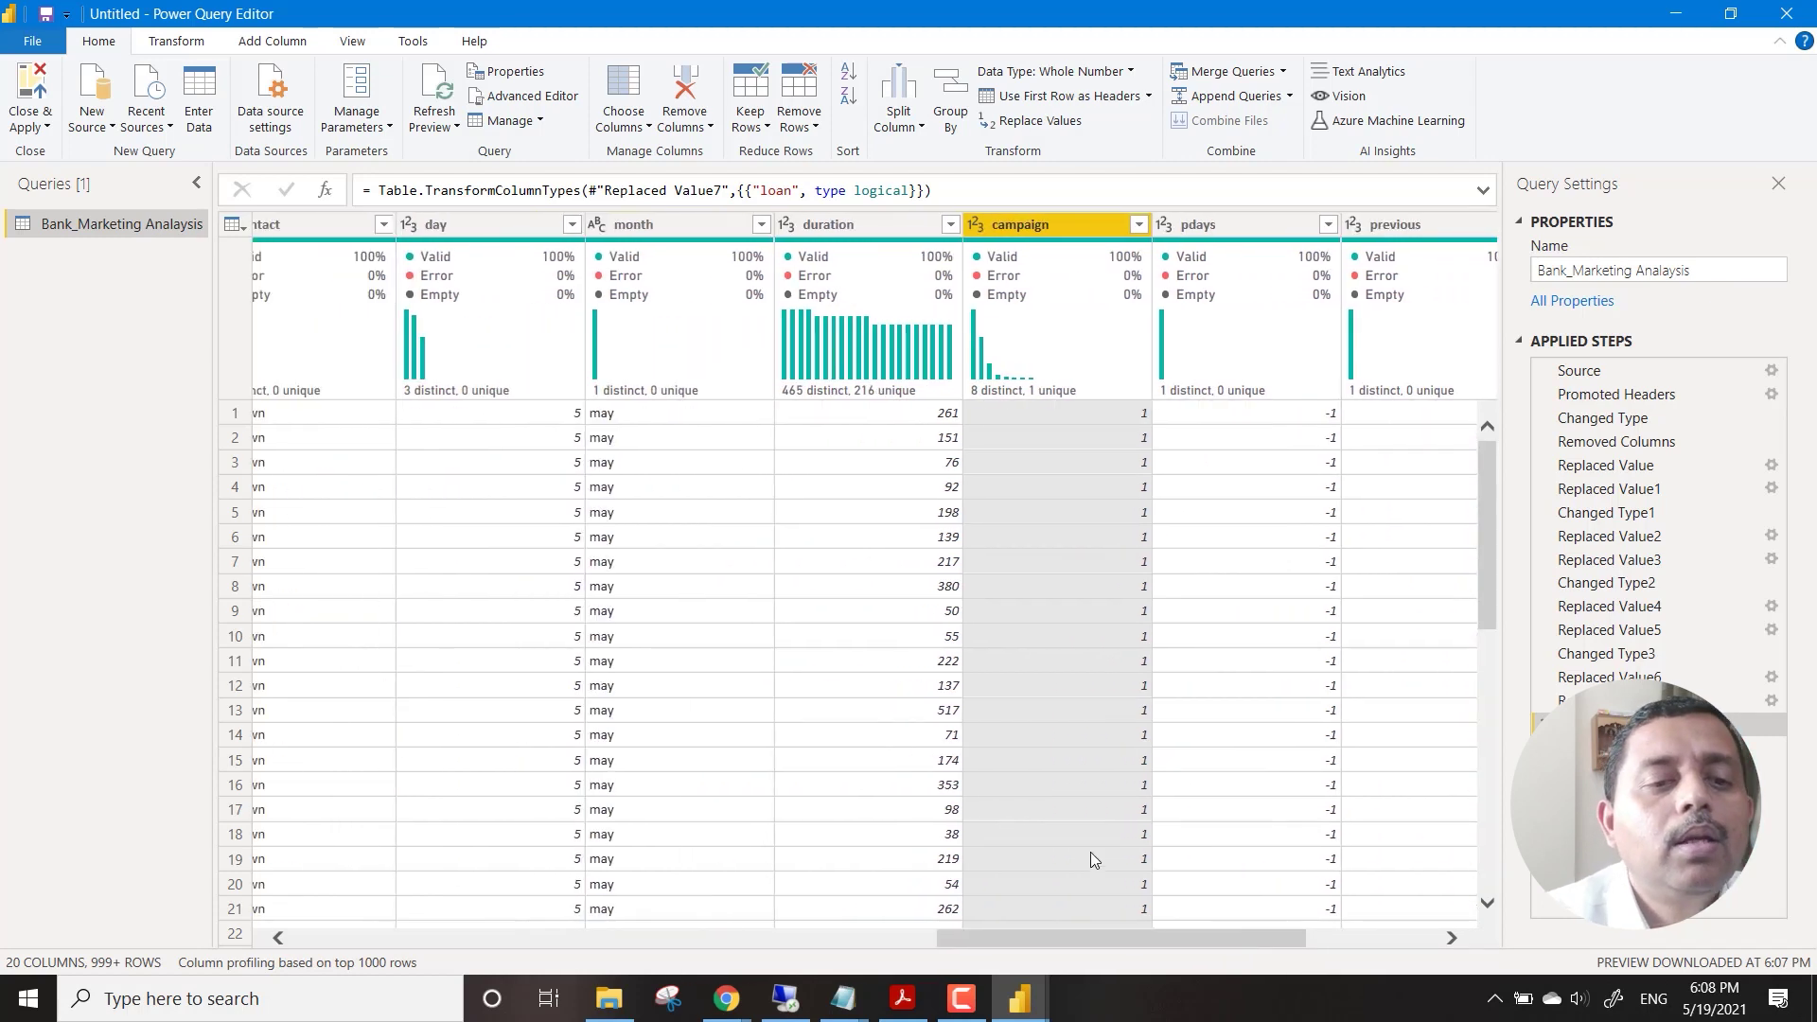
pyautogui.moveTo(1263, 942); pyautogui.dragTo(1409, 949)
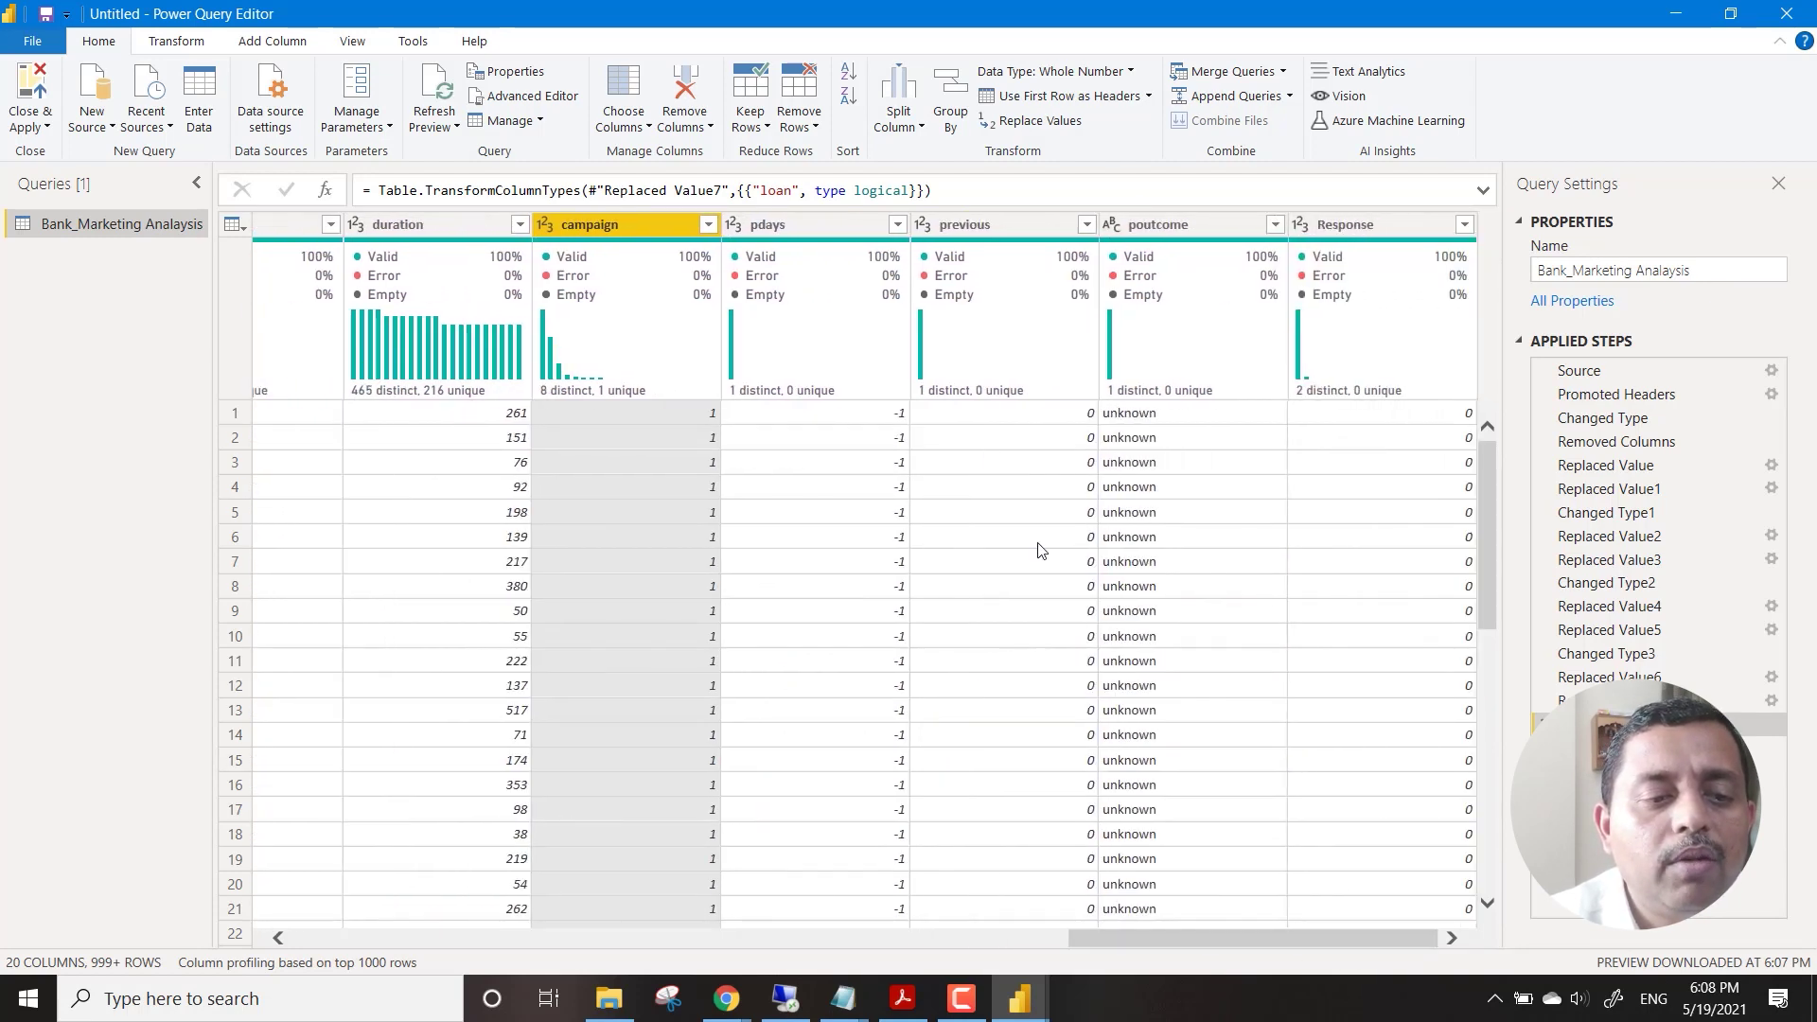
pyautogui.click(1275, 225)
pyautogui.click(1277, 225)
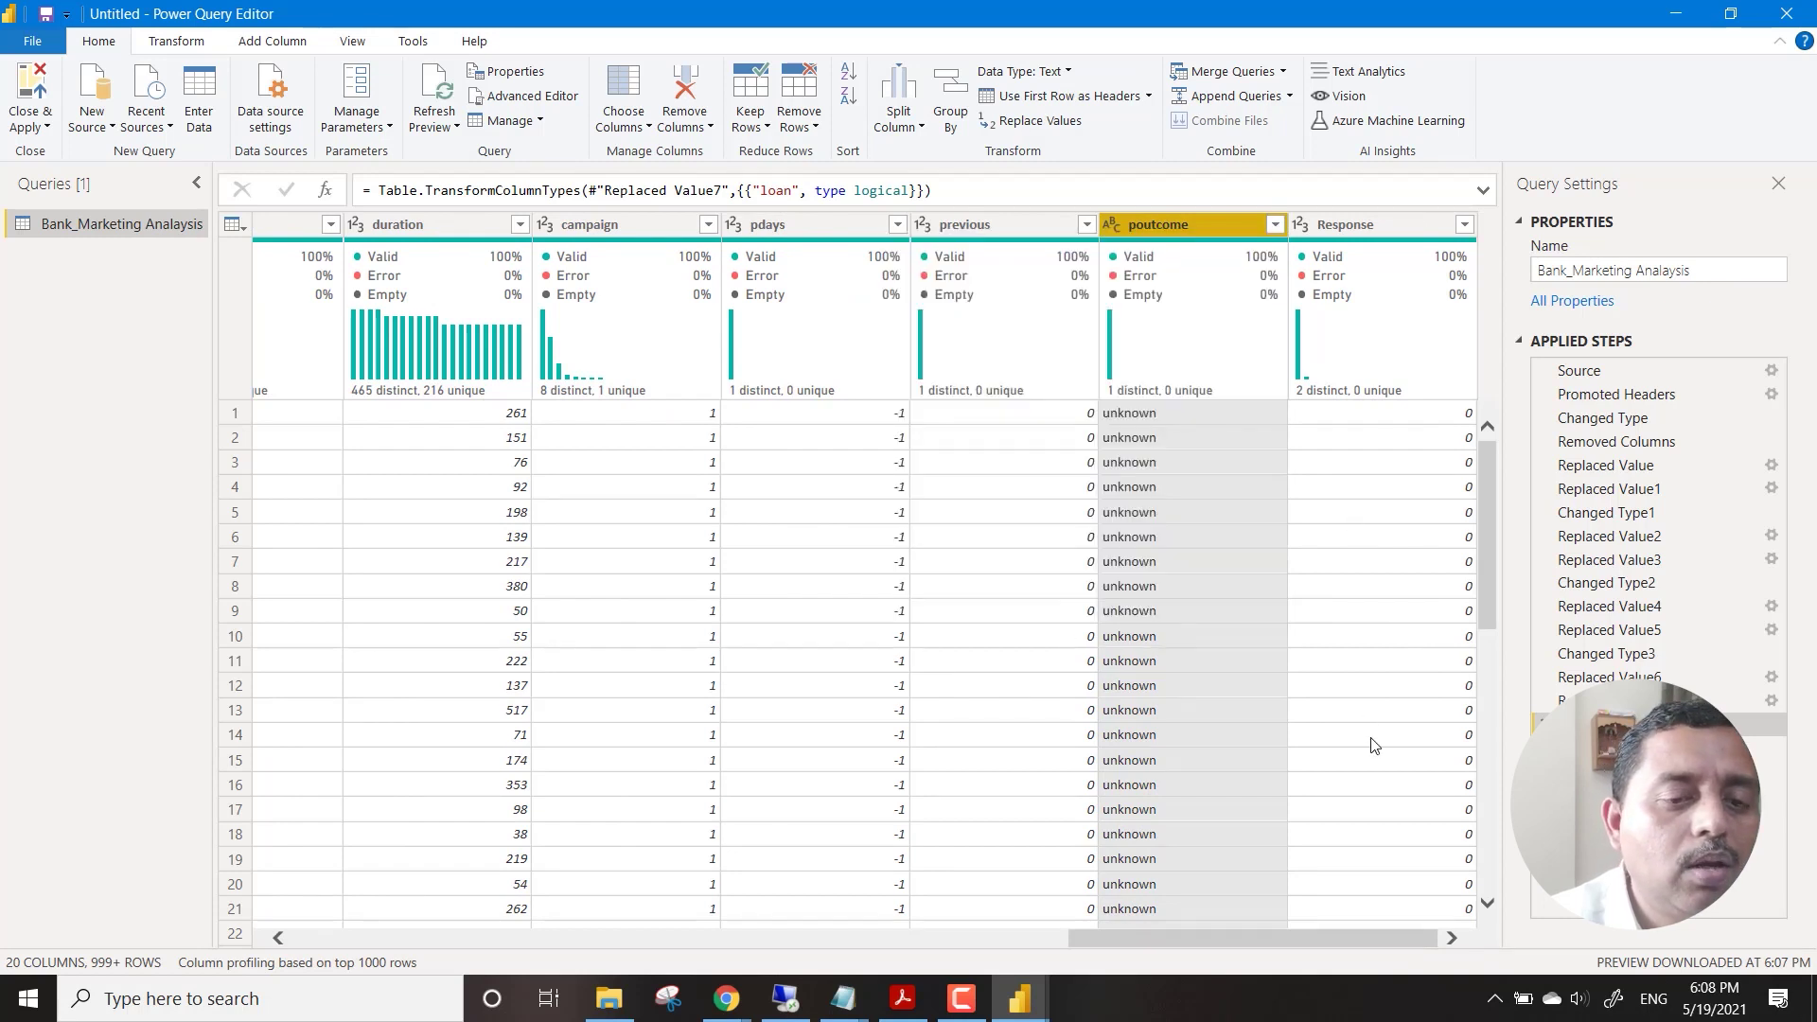
pyautogui.rightClick(1172, 222)
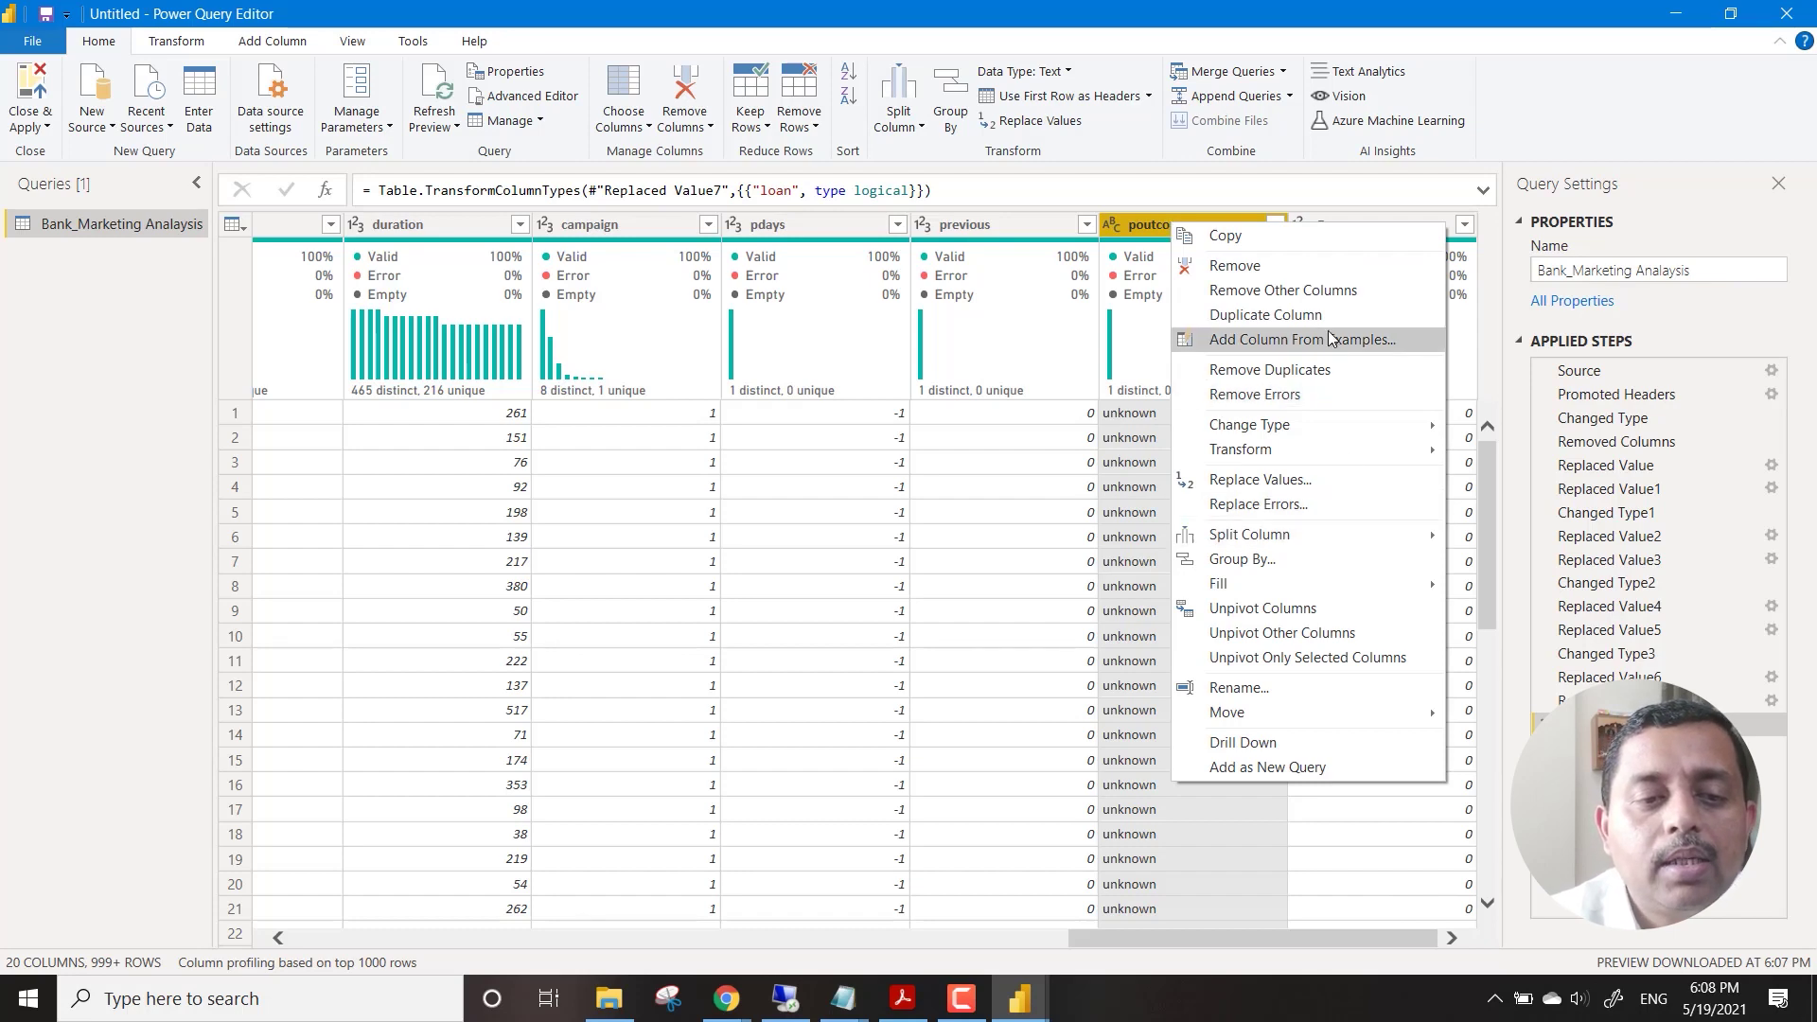
pyautogui.click(1308, 268)
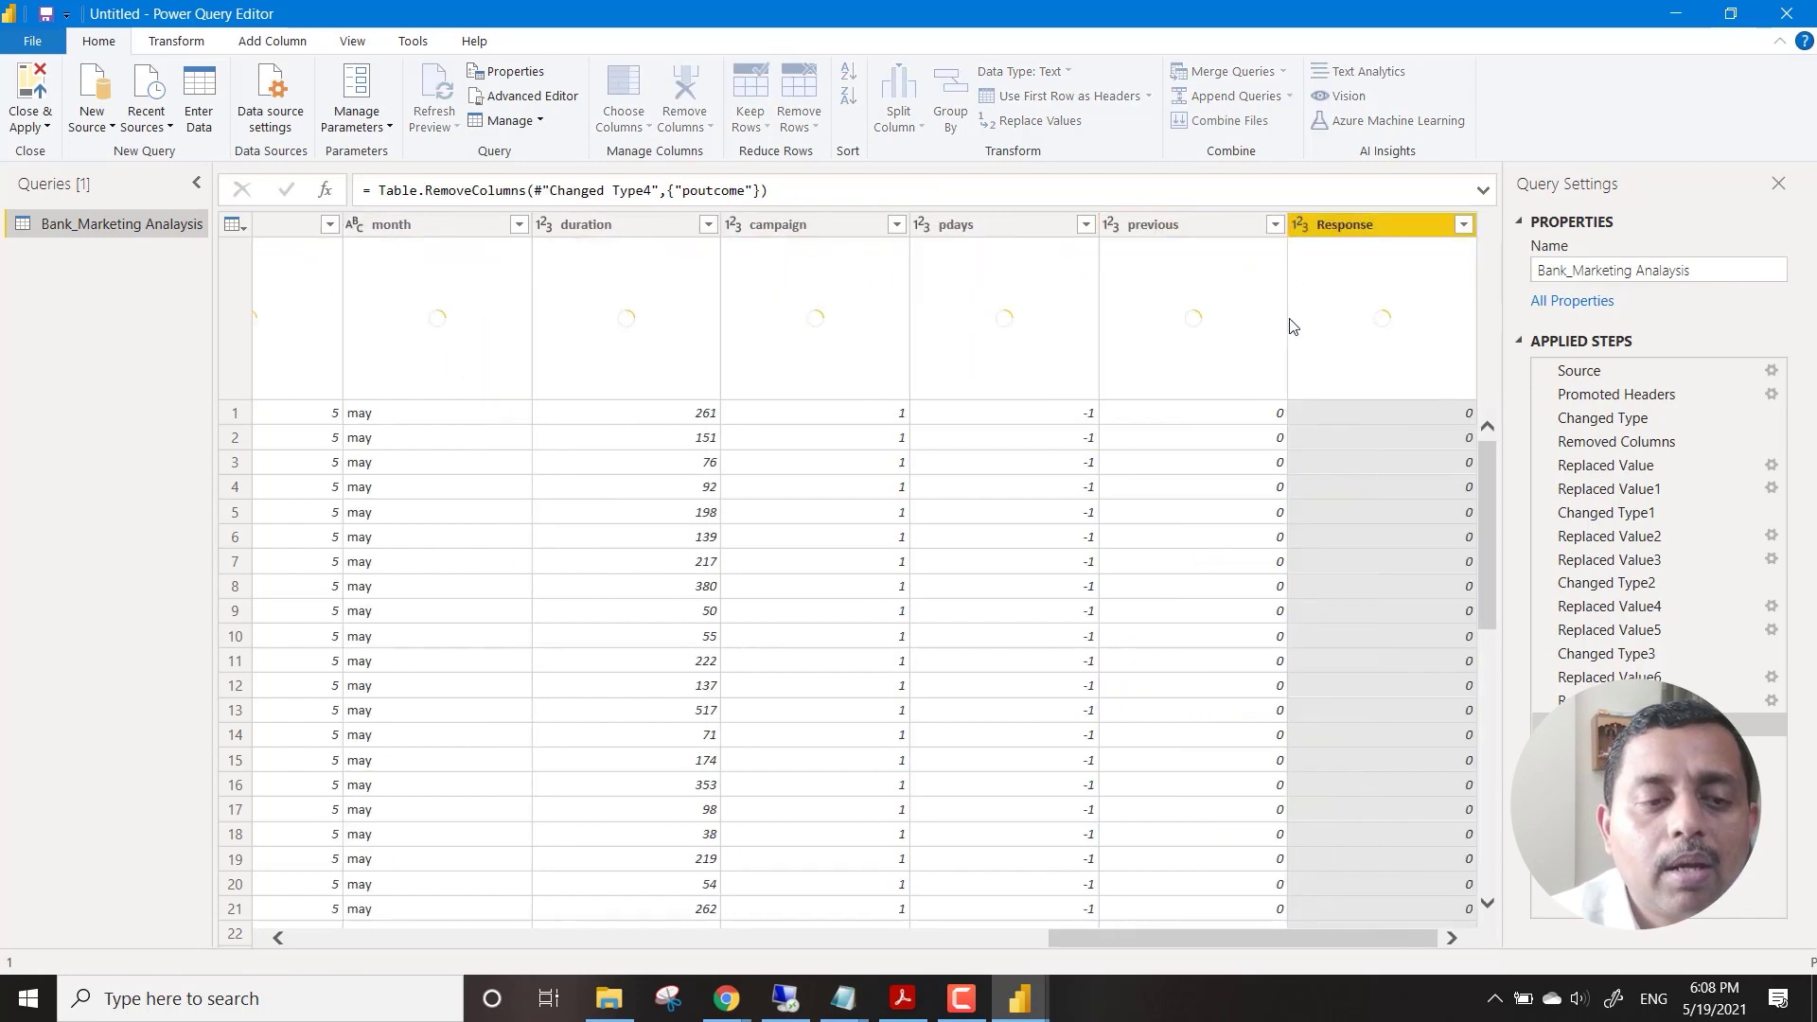
# Check the distinct values in the Response column and set the column's data type to True/False.
pyautogui.click(1464, 226)
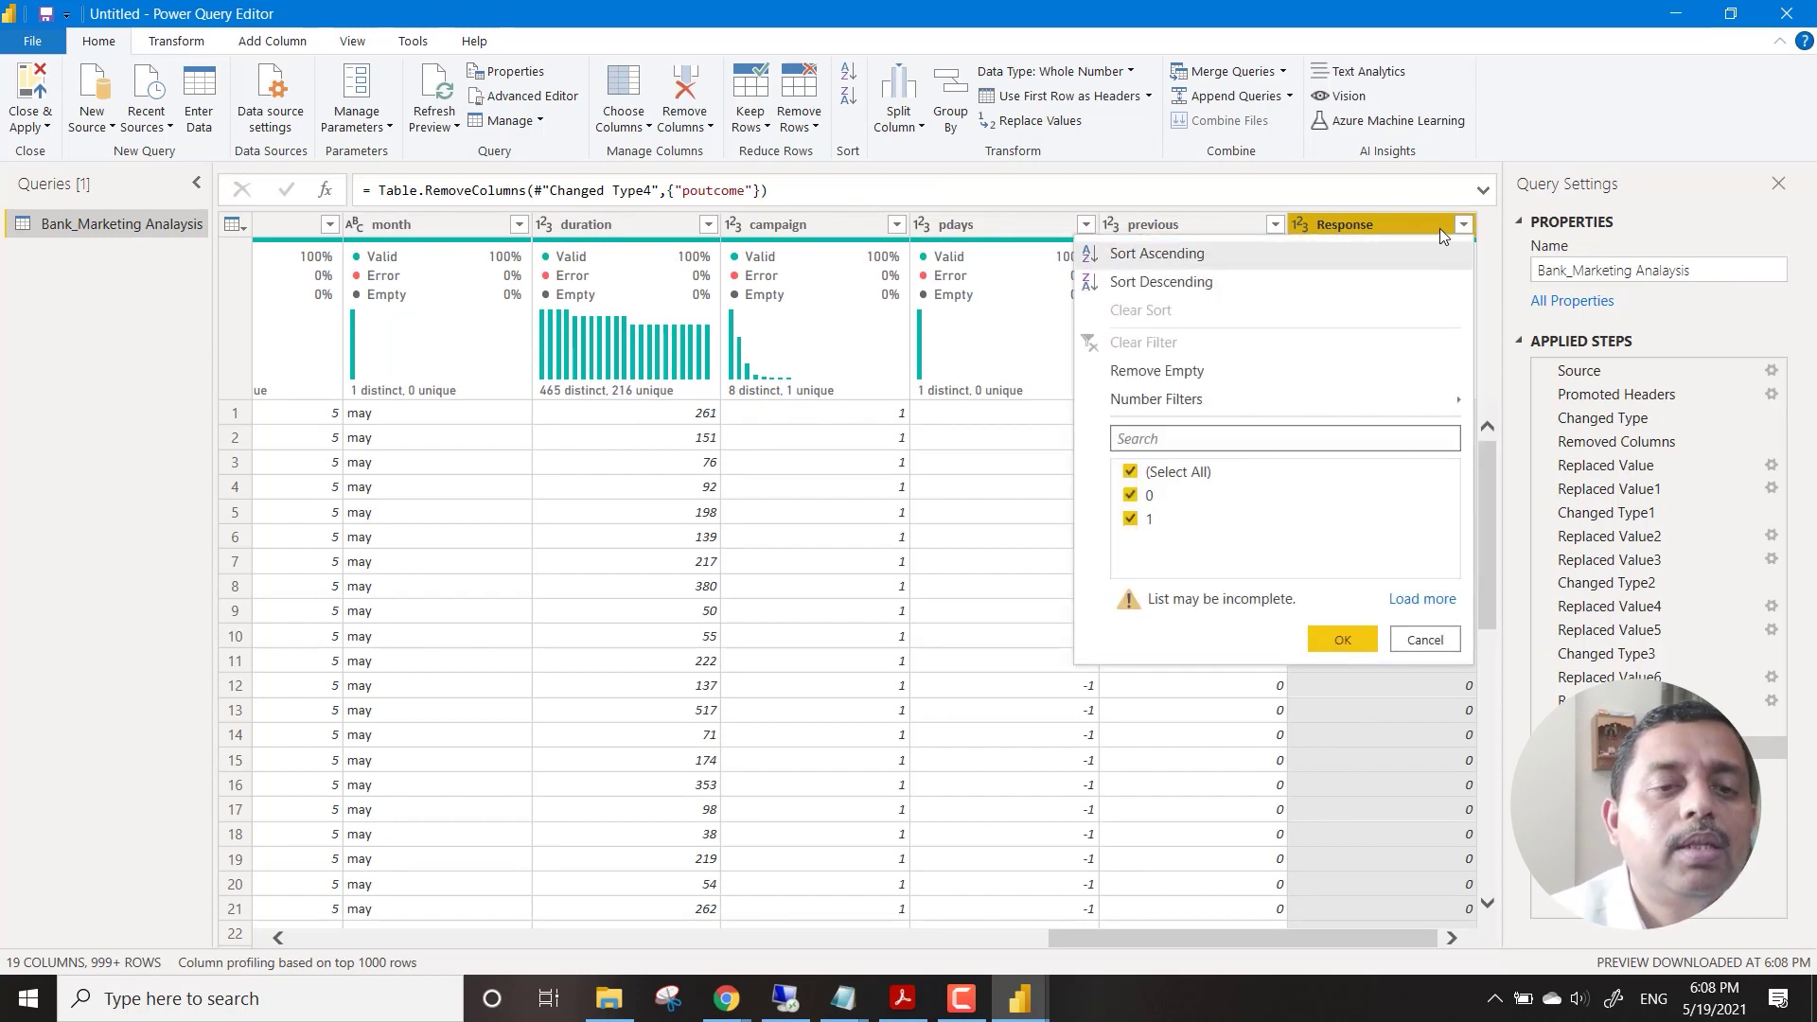
pyautogui.click(1416, 229)
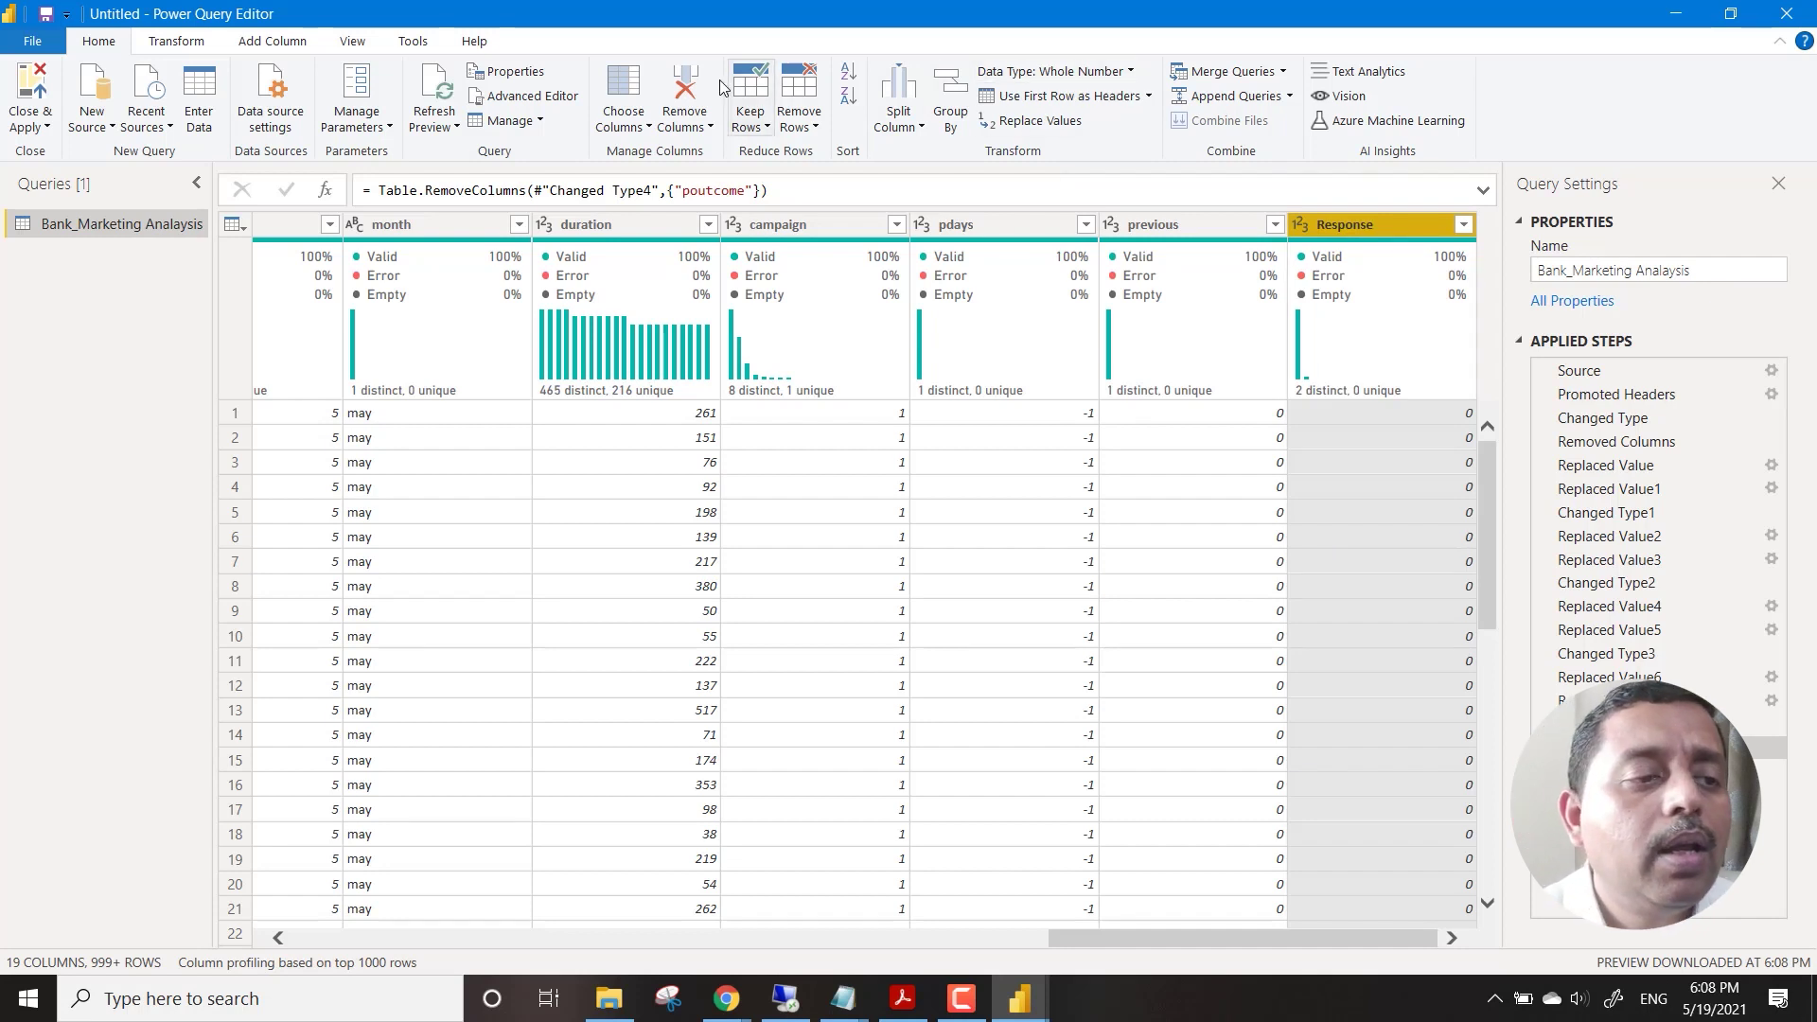
pyautogui.click(1131, 72)
pyautogui.click(1055, 364)
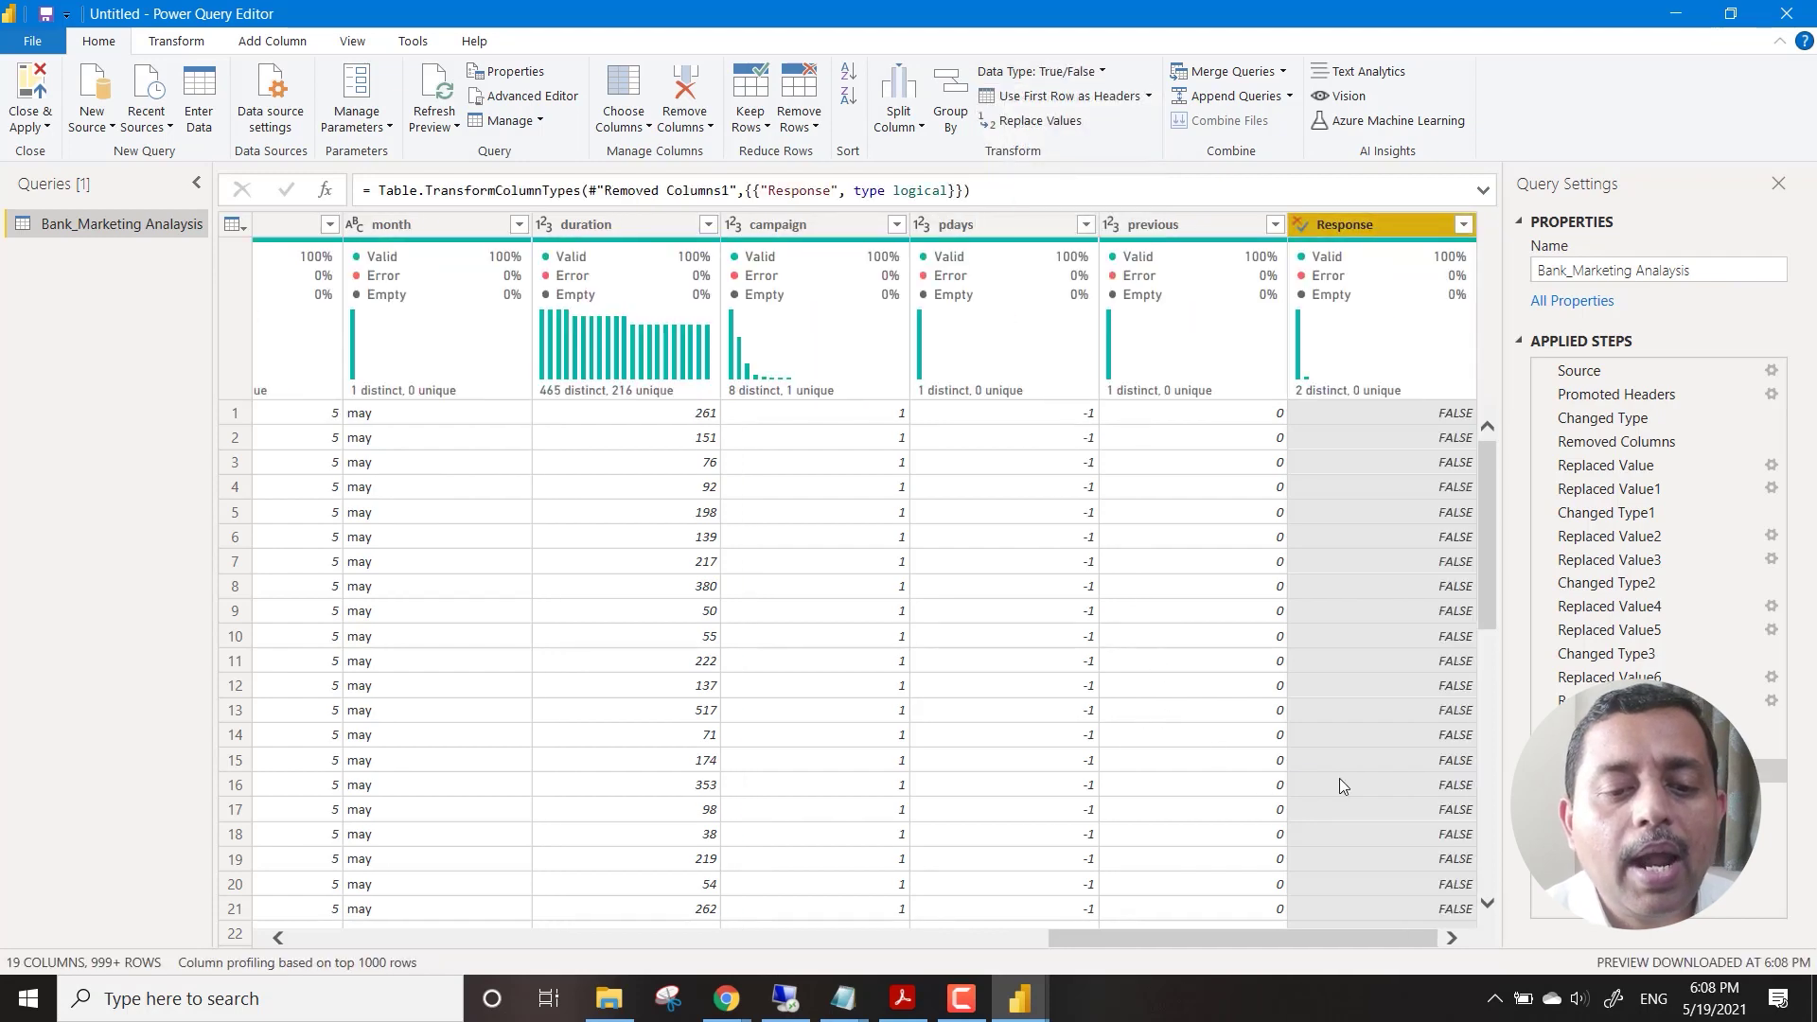
# Examine the converted rows and the list of distinct values in the Response column without applying a filter.
pyautogui.scroll(-10, 1411, 763)
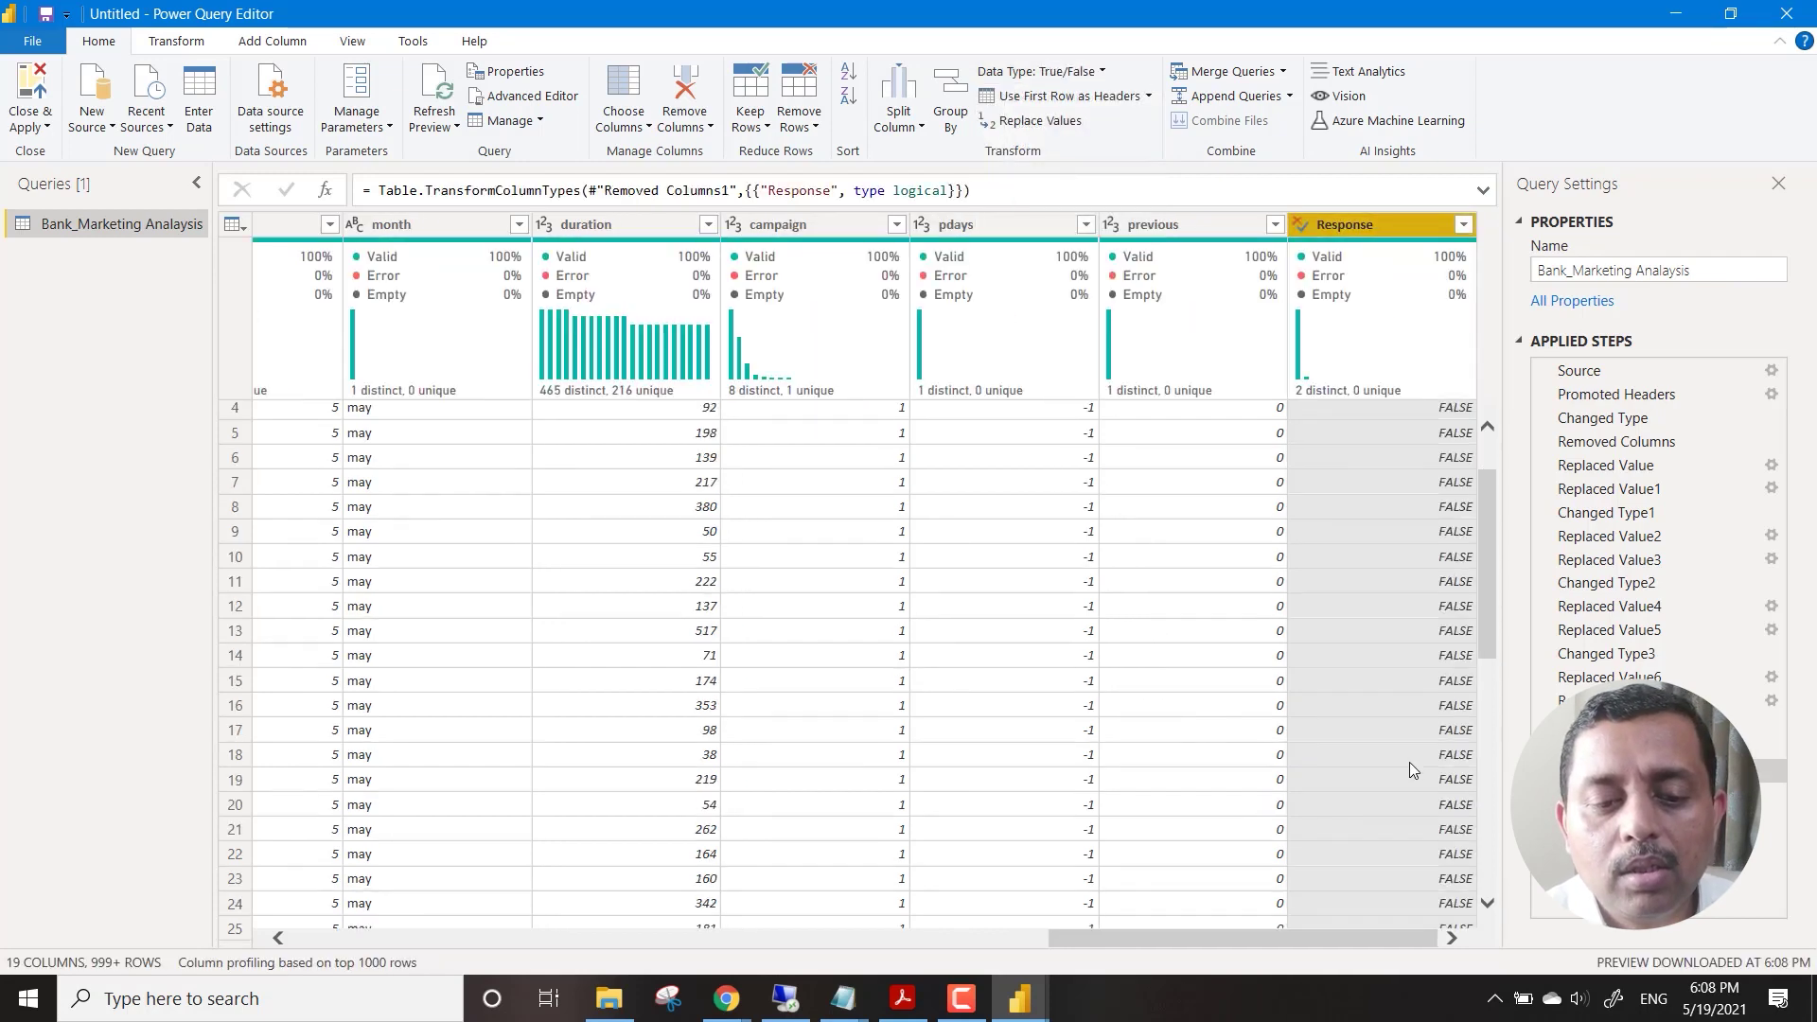
pyautogui.scroll(-13, 1411, 763)
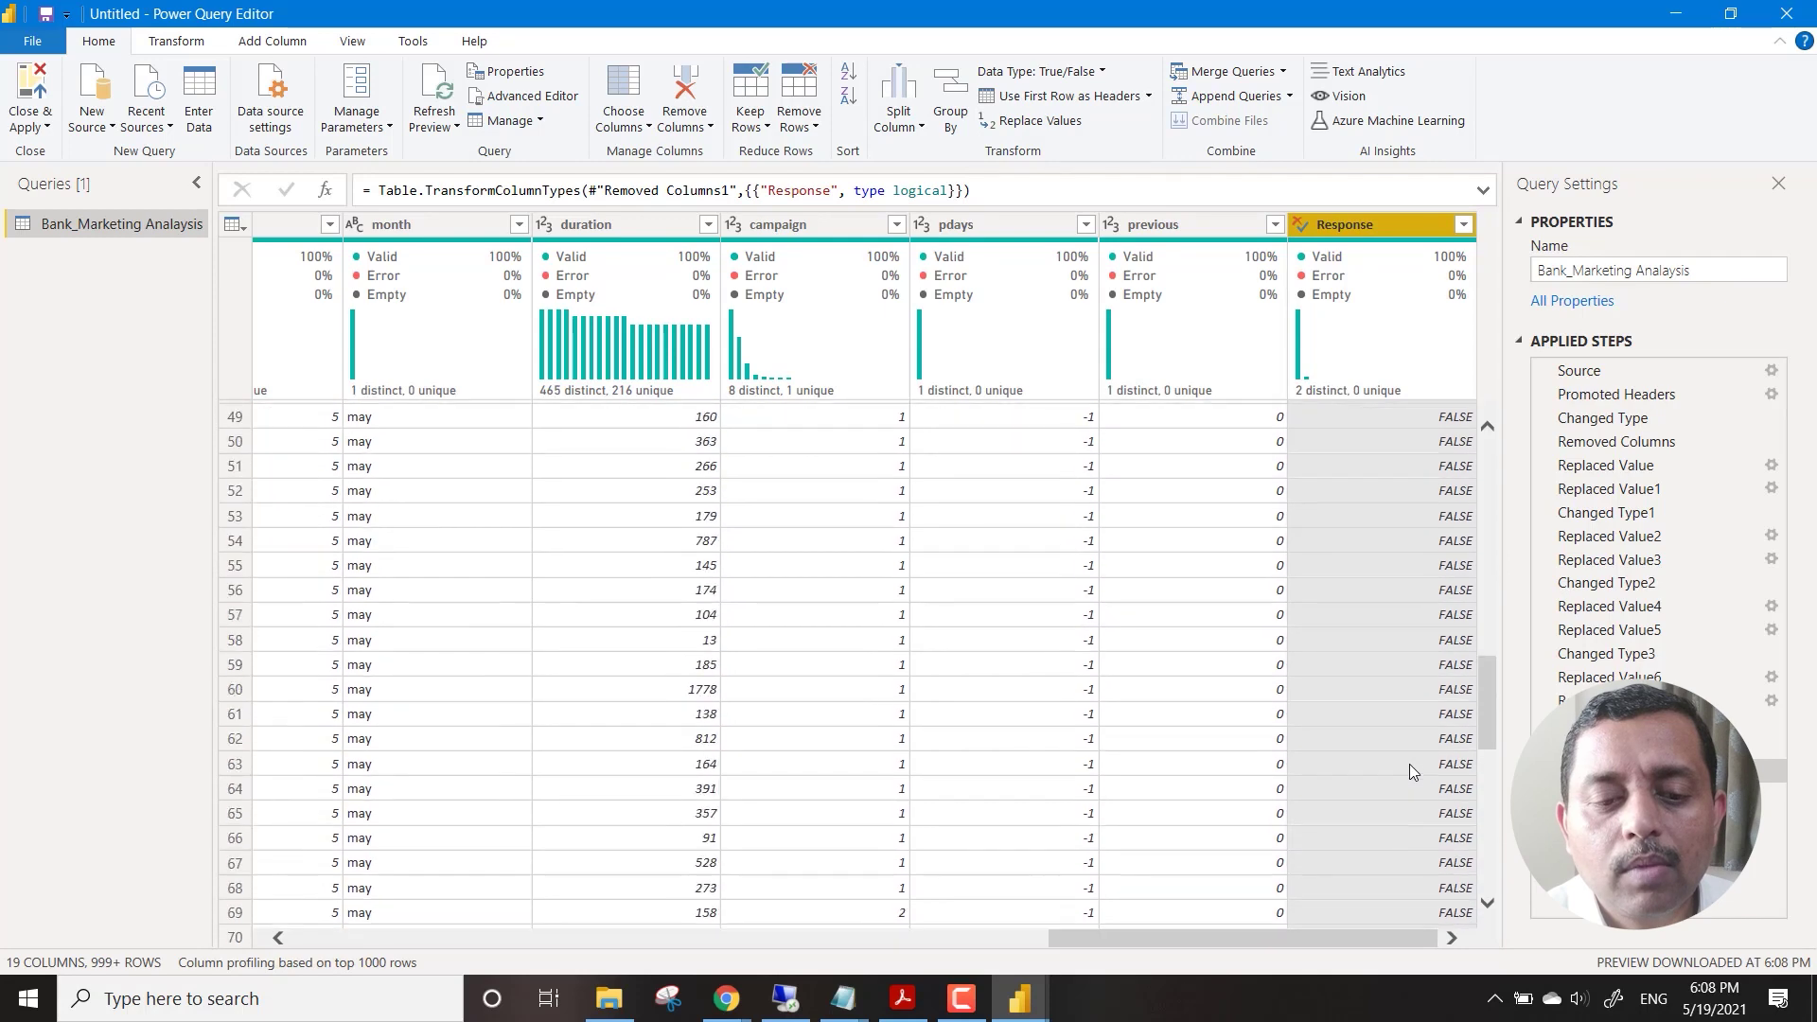
pyautogui.scroll(-8, 1411, 764)
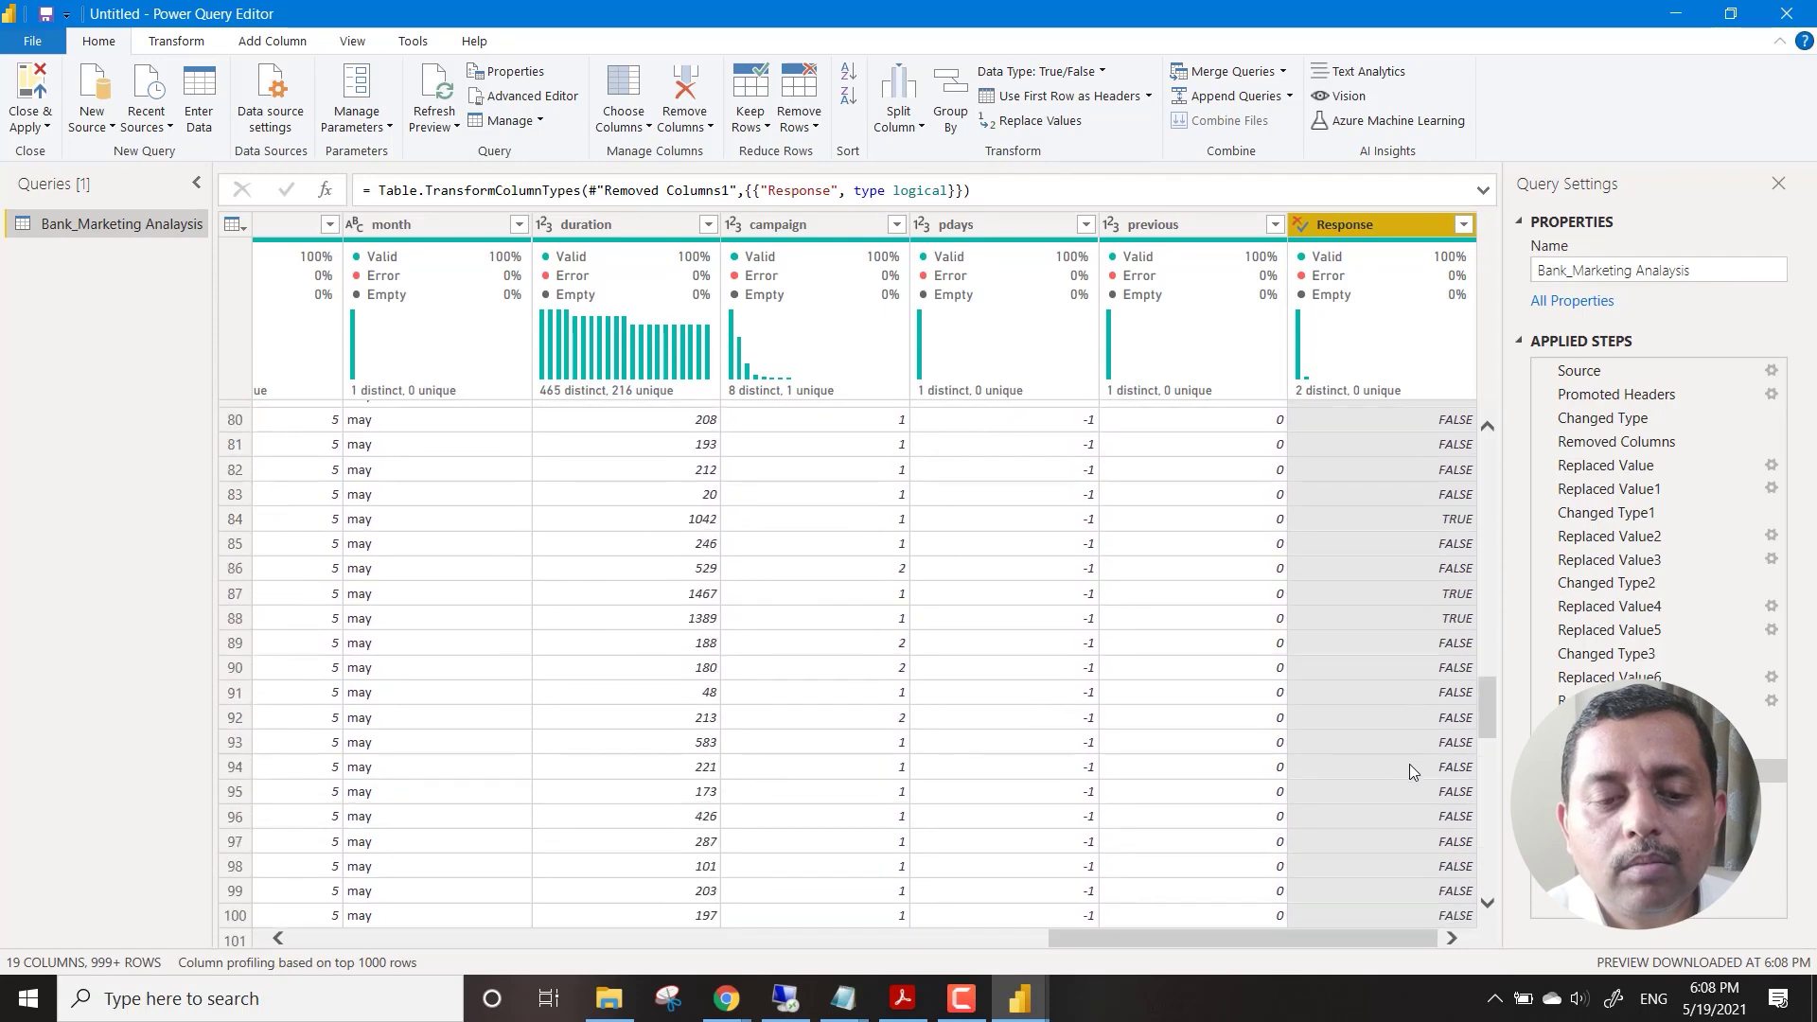
pyautogui.scroll(1, 1433, 613)
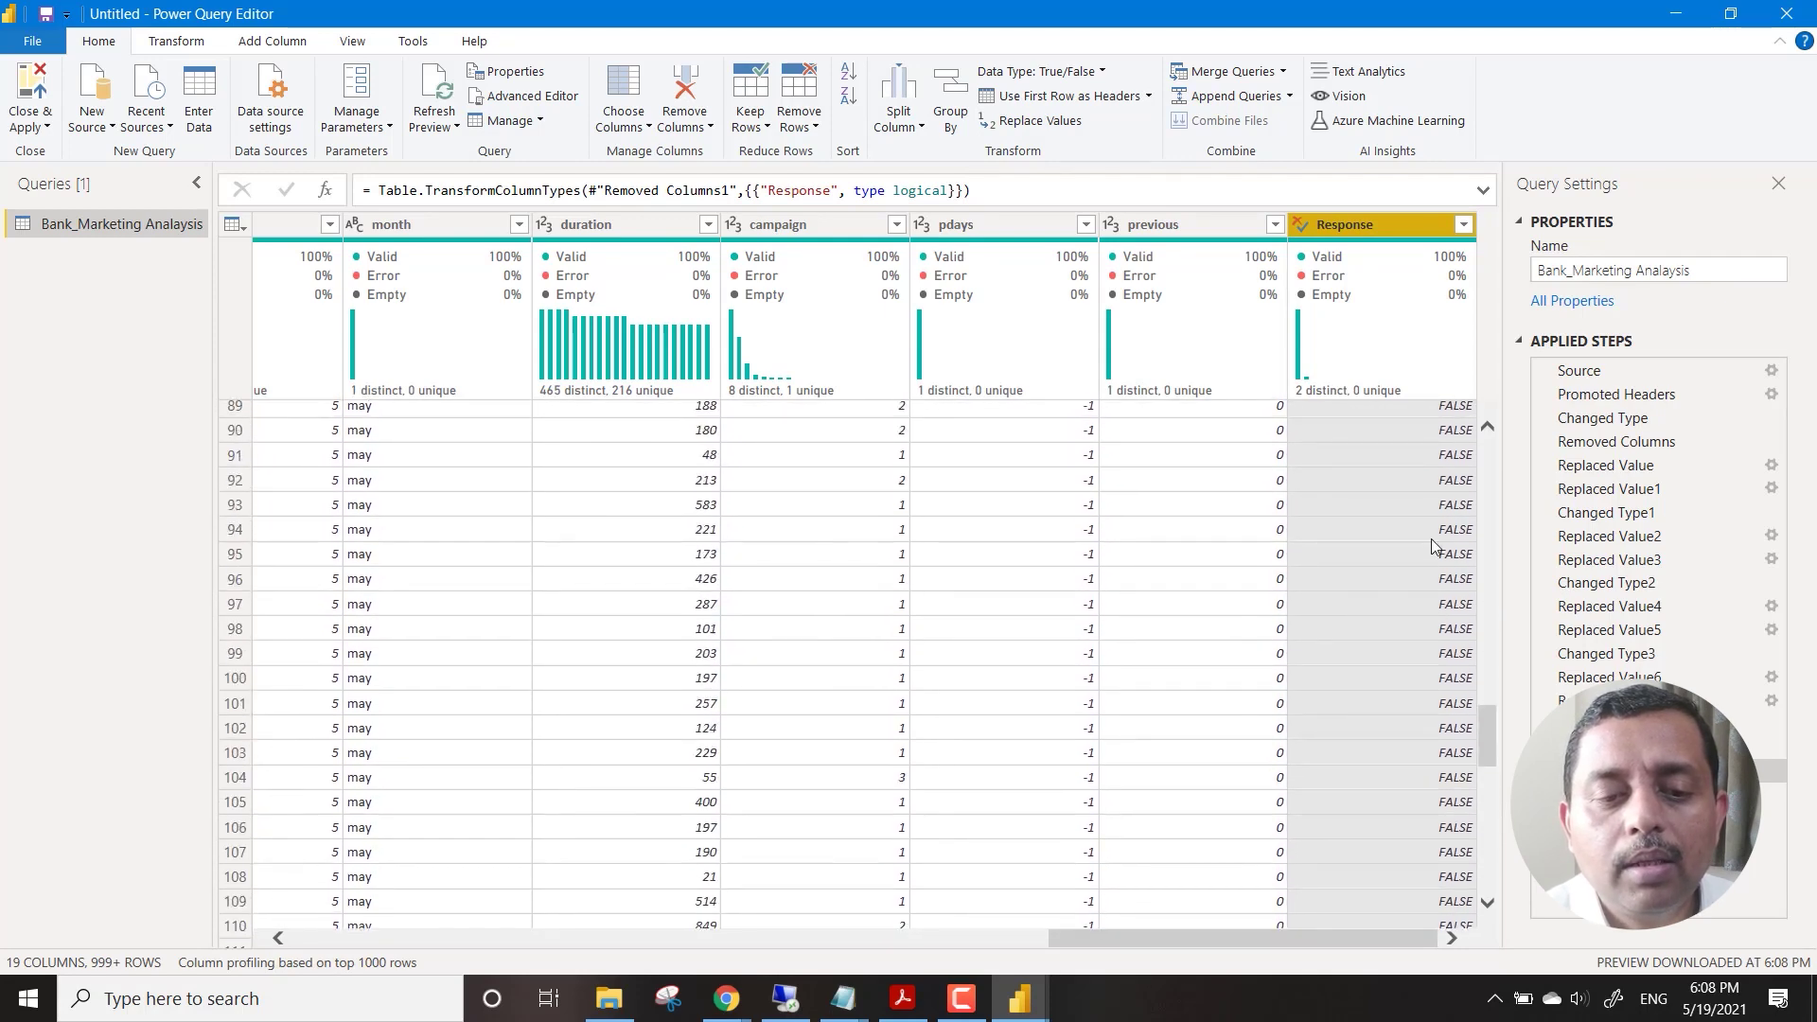
pyautogui.click(1461, 226)
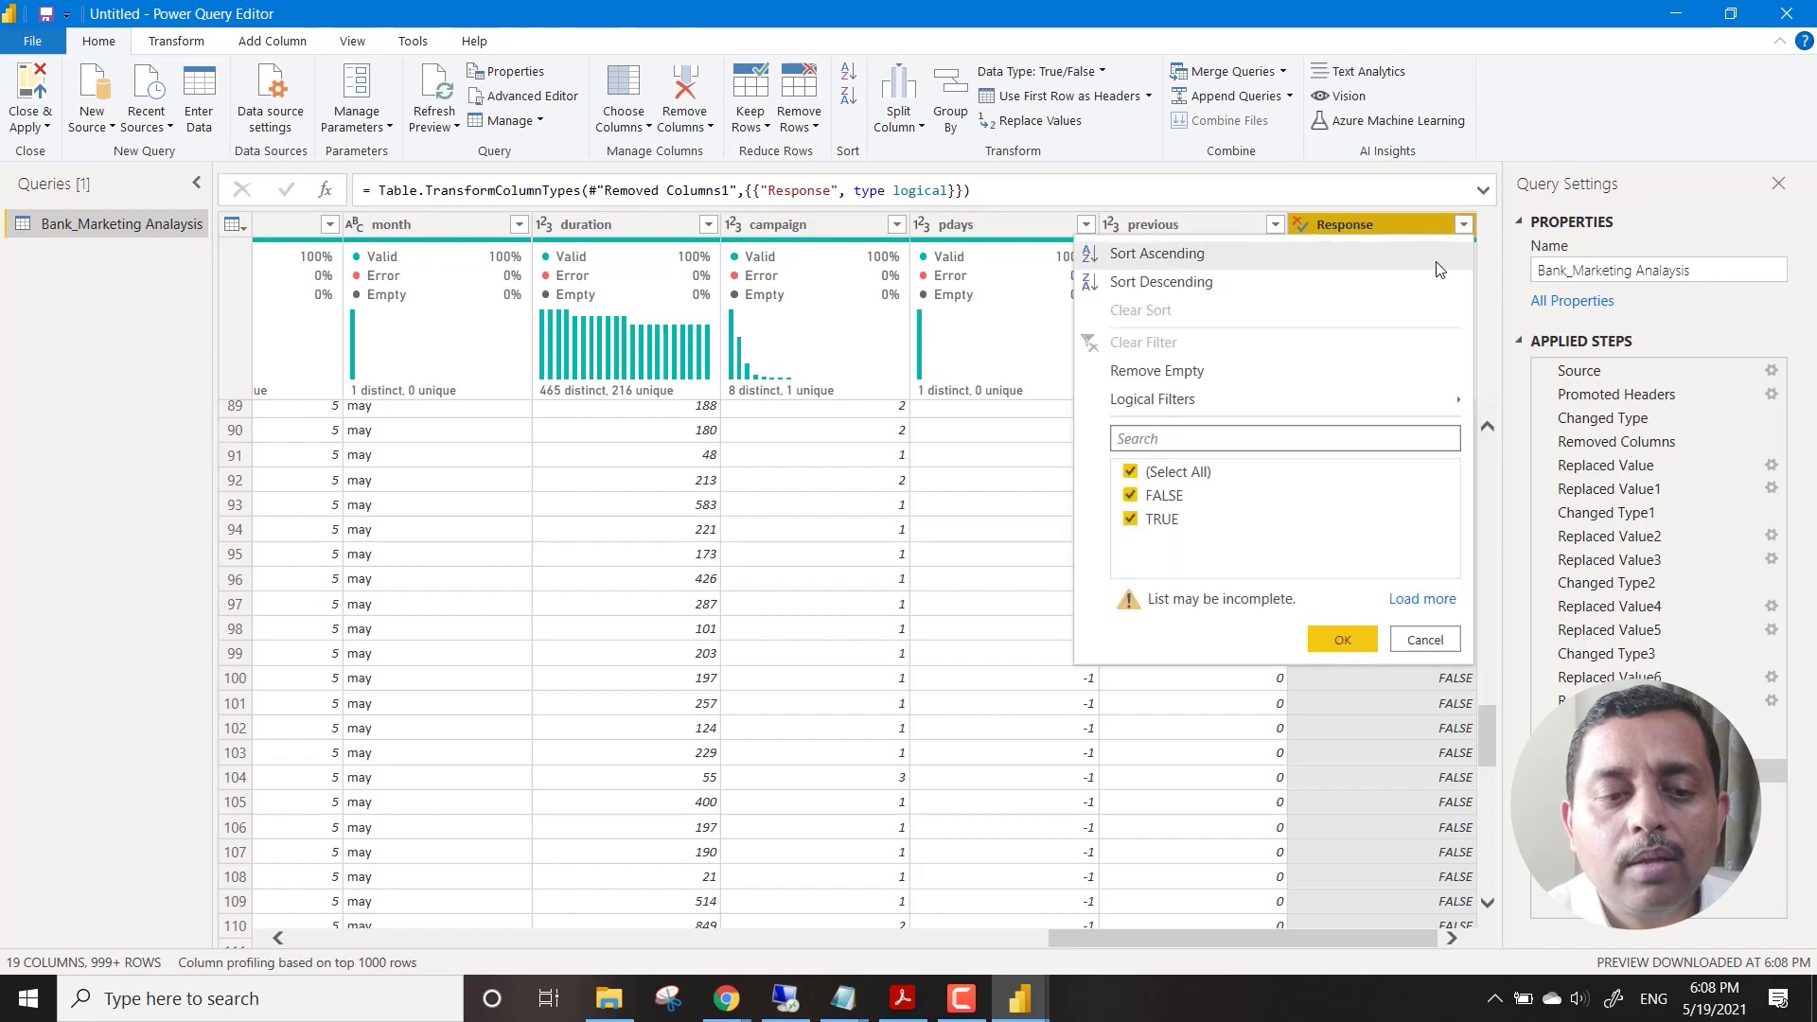
pyautogui.click(1127, 755)
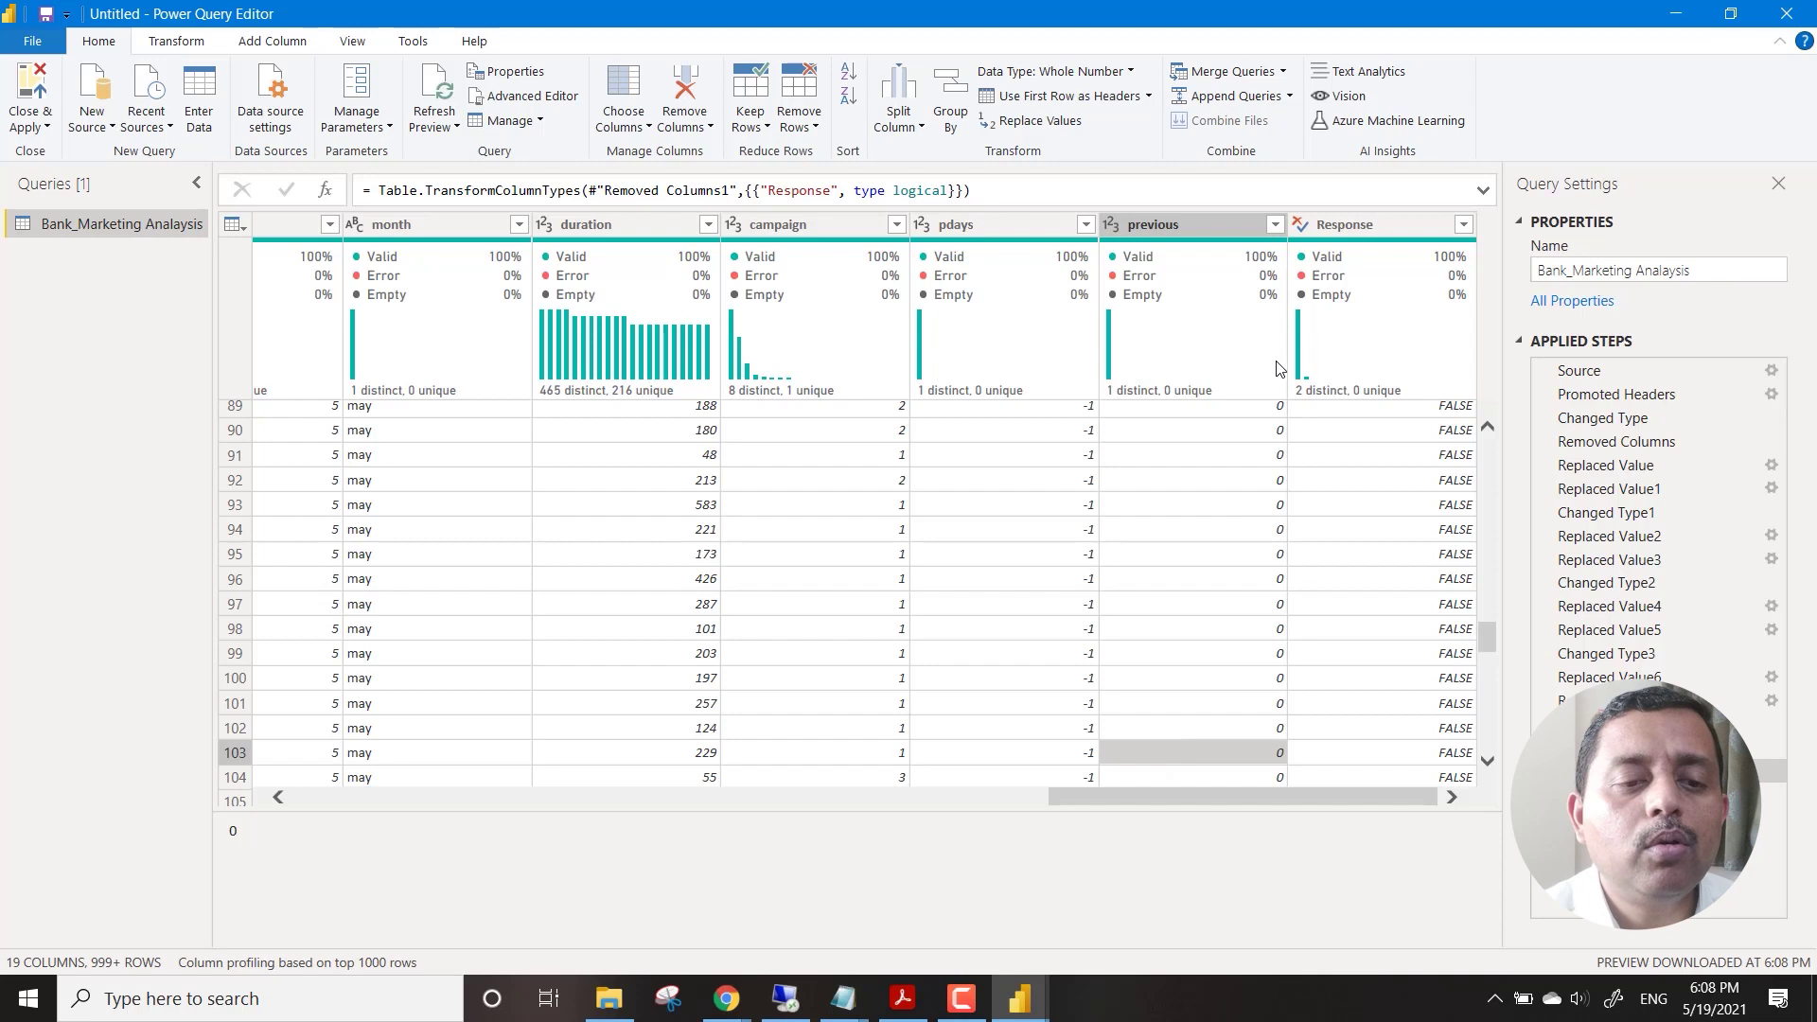
# Check the lists of distinct values in the previous, day and month columns without applying a filter.
pyautogui.click(1276, 225)
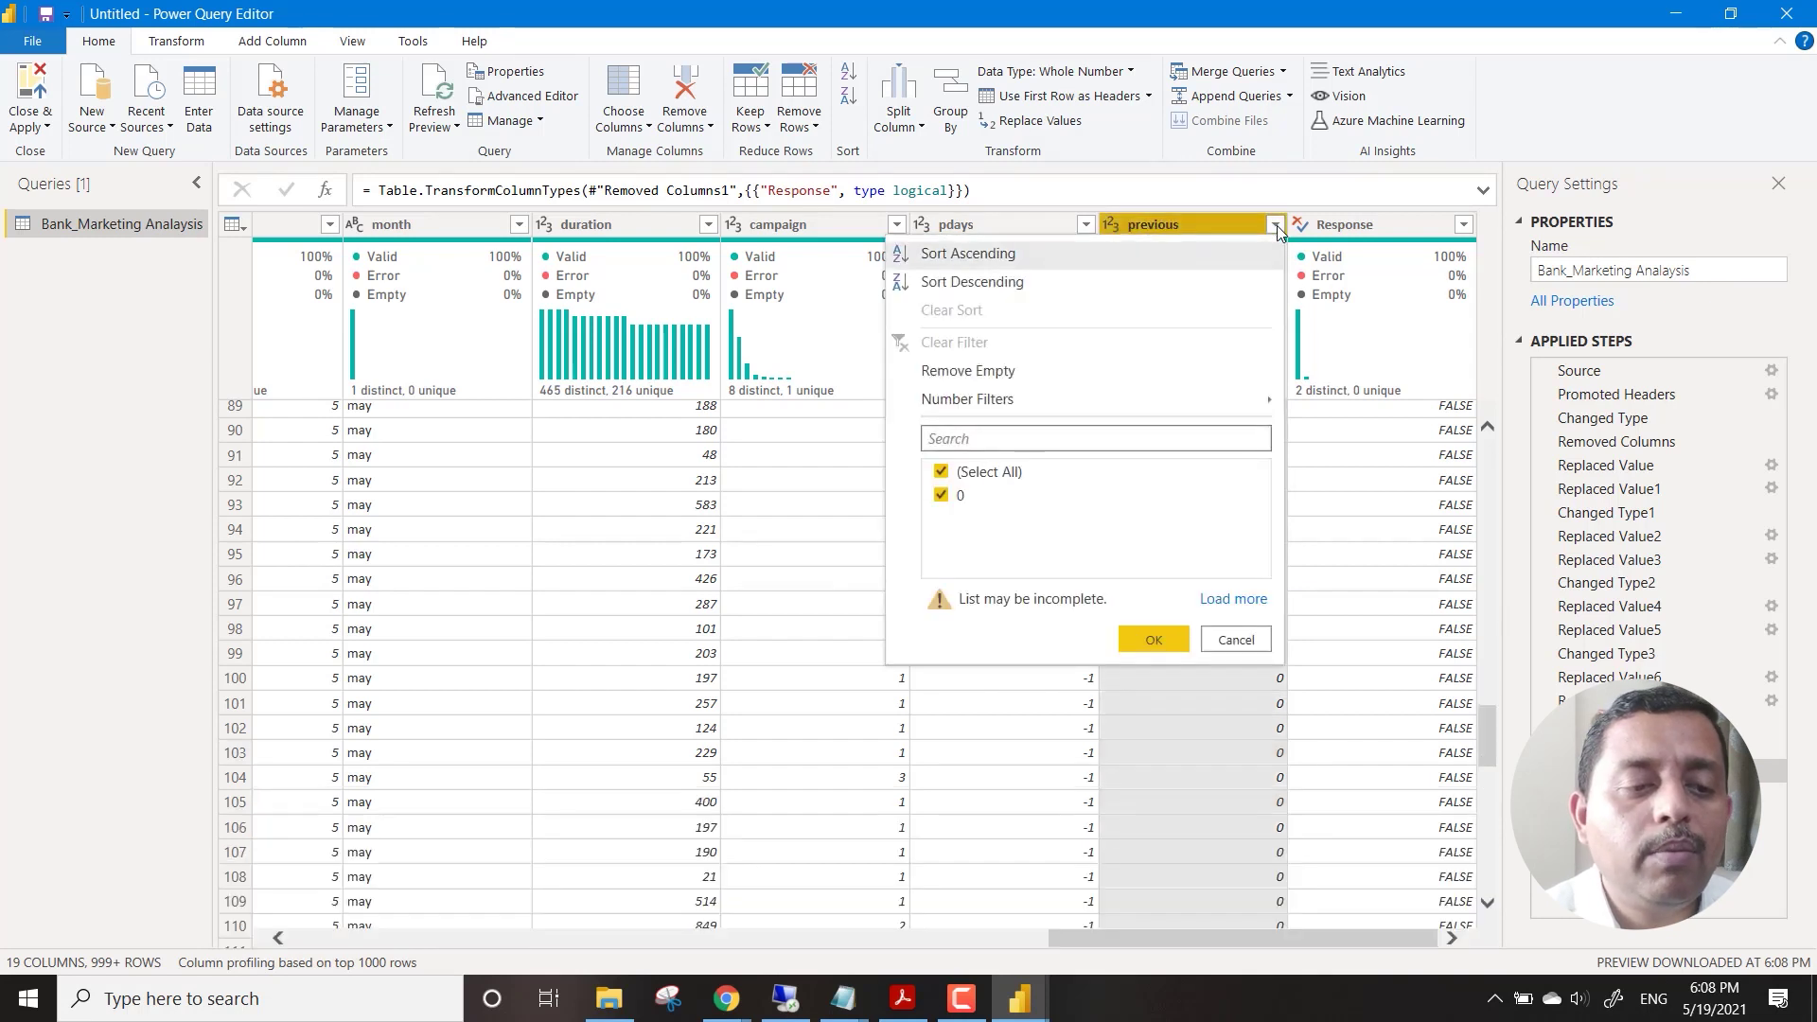
pyautogui.click(1231, 644)
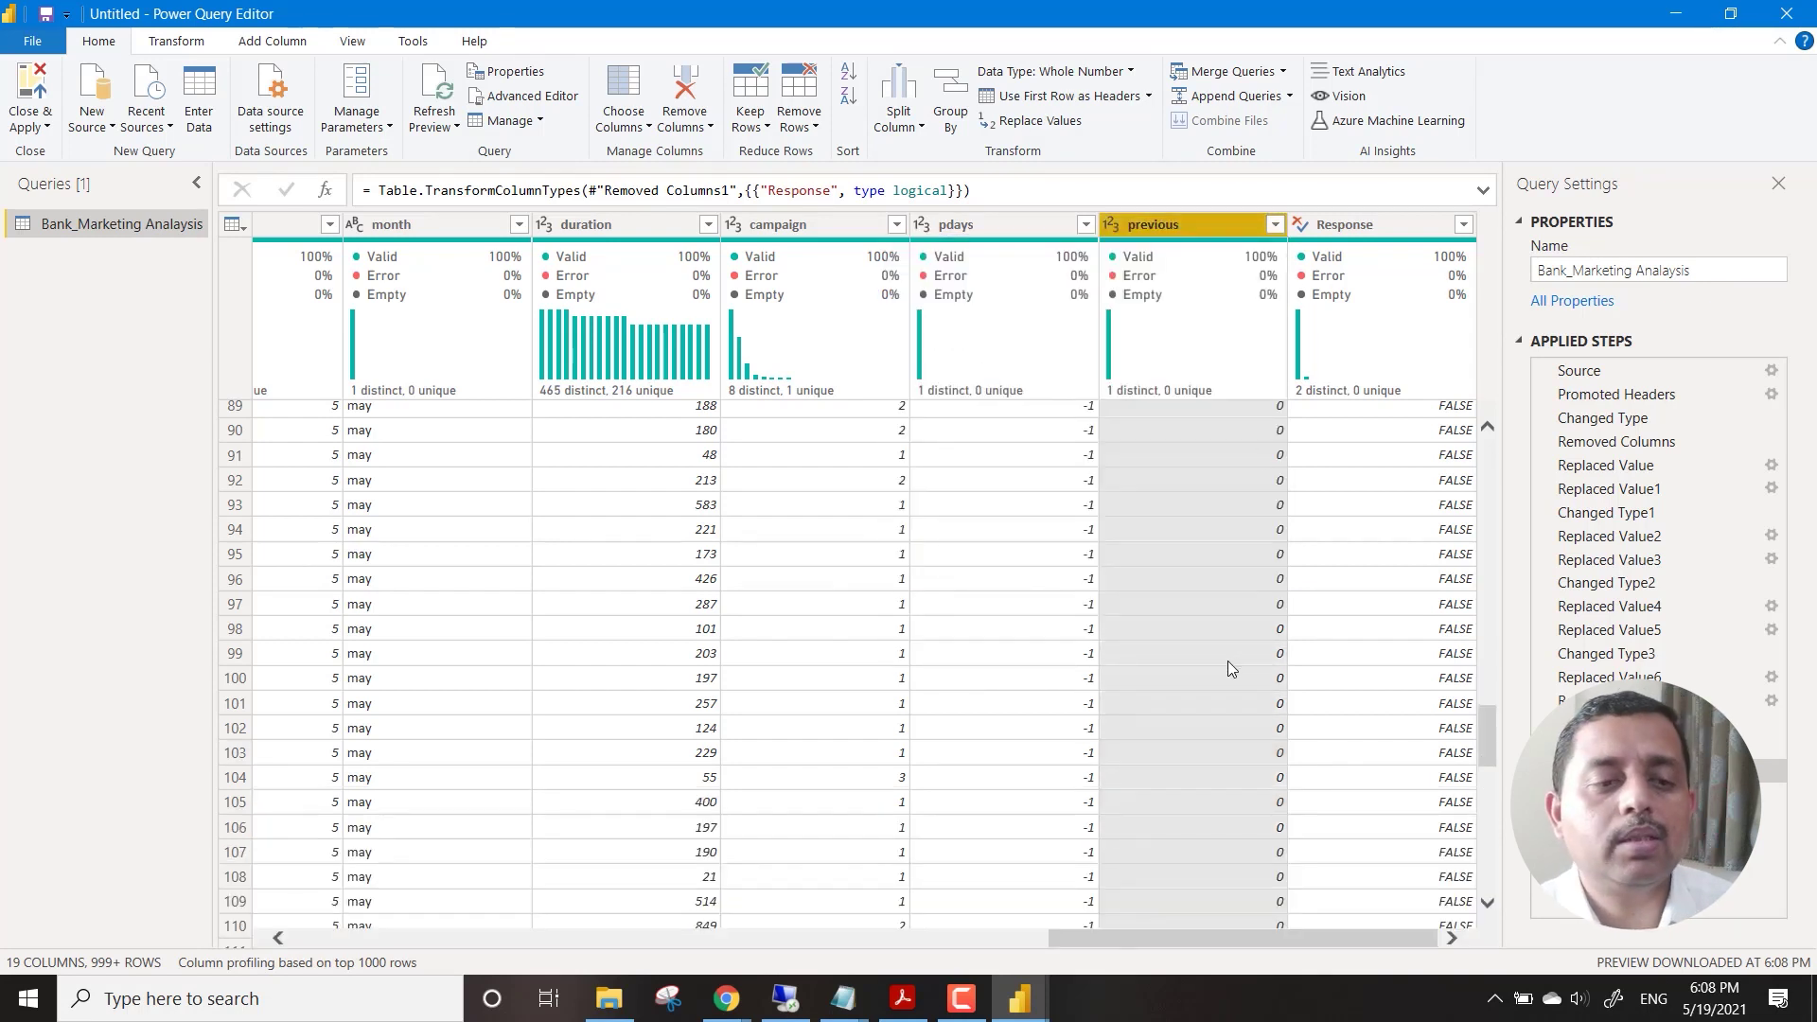
pyautogui.moveTo(1178, 943); pyautogui.dragTo(1024, 948)
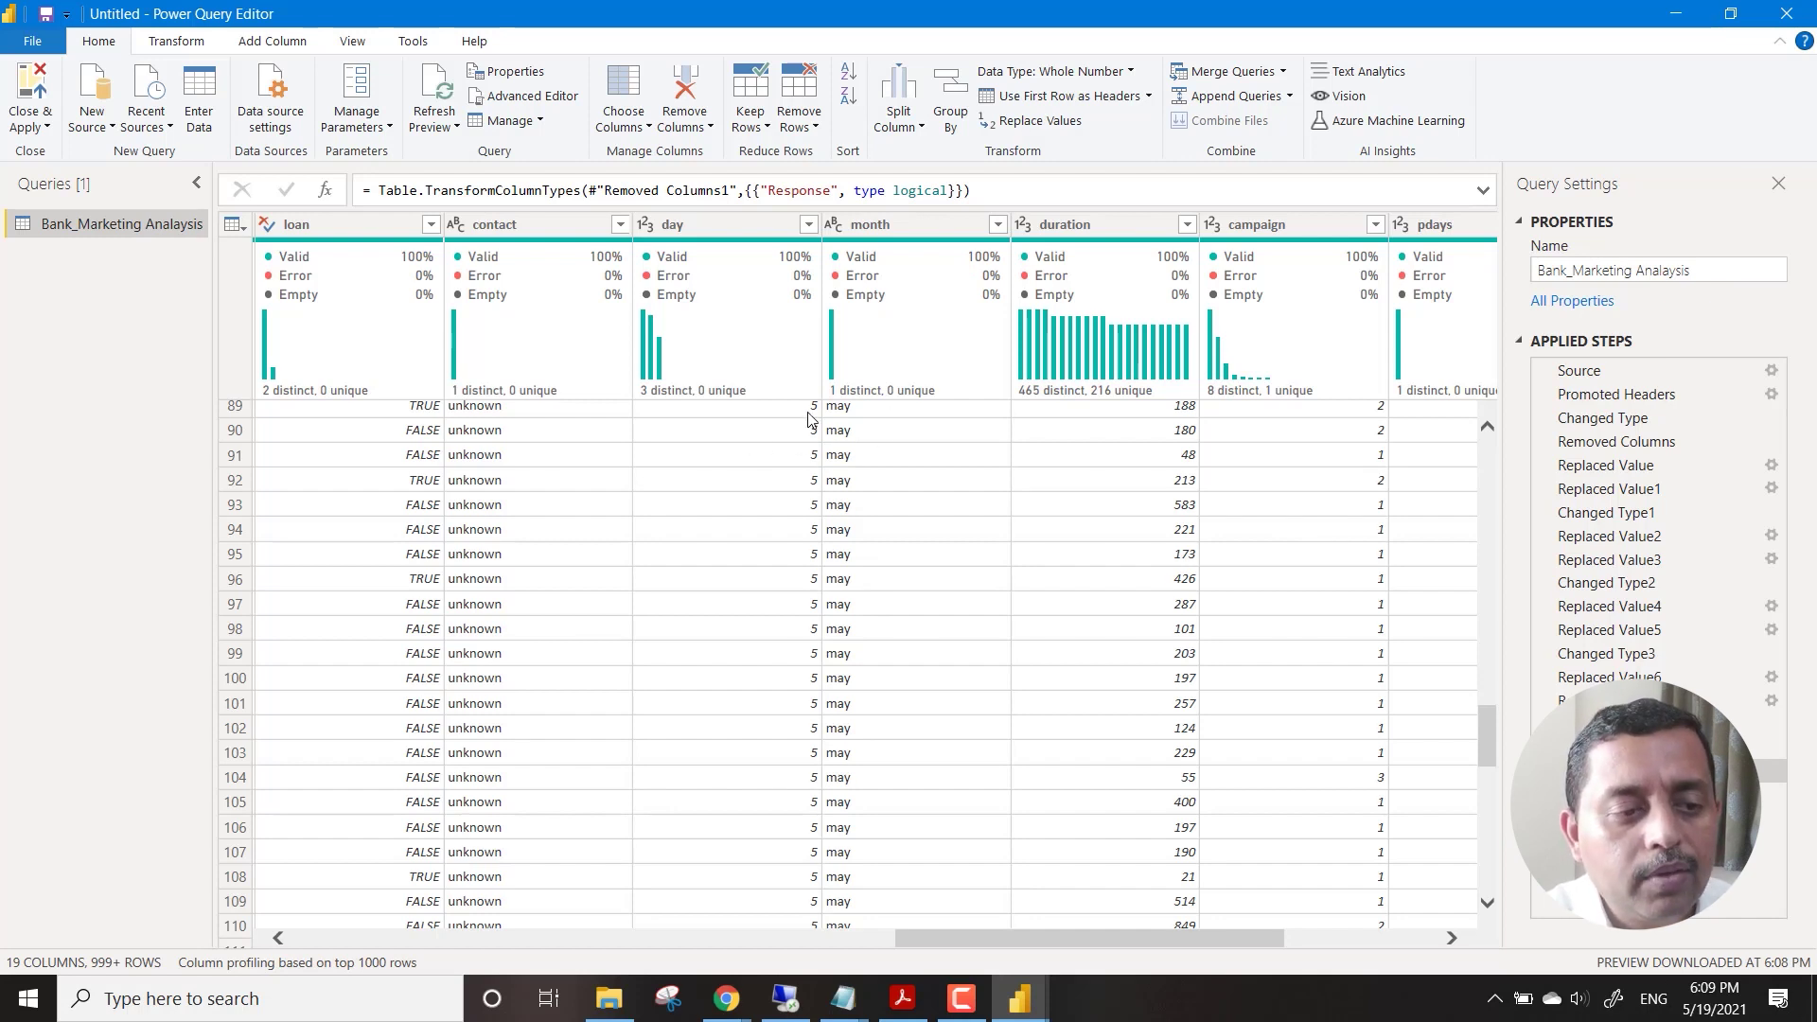
pyautogui.click(807, 225)
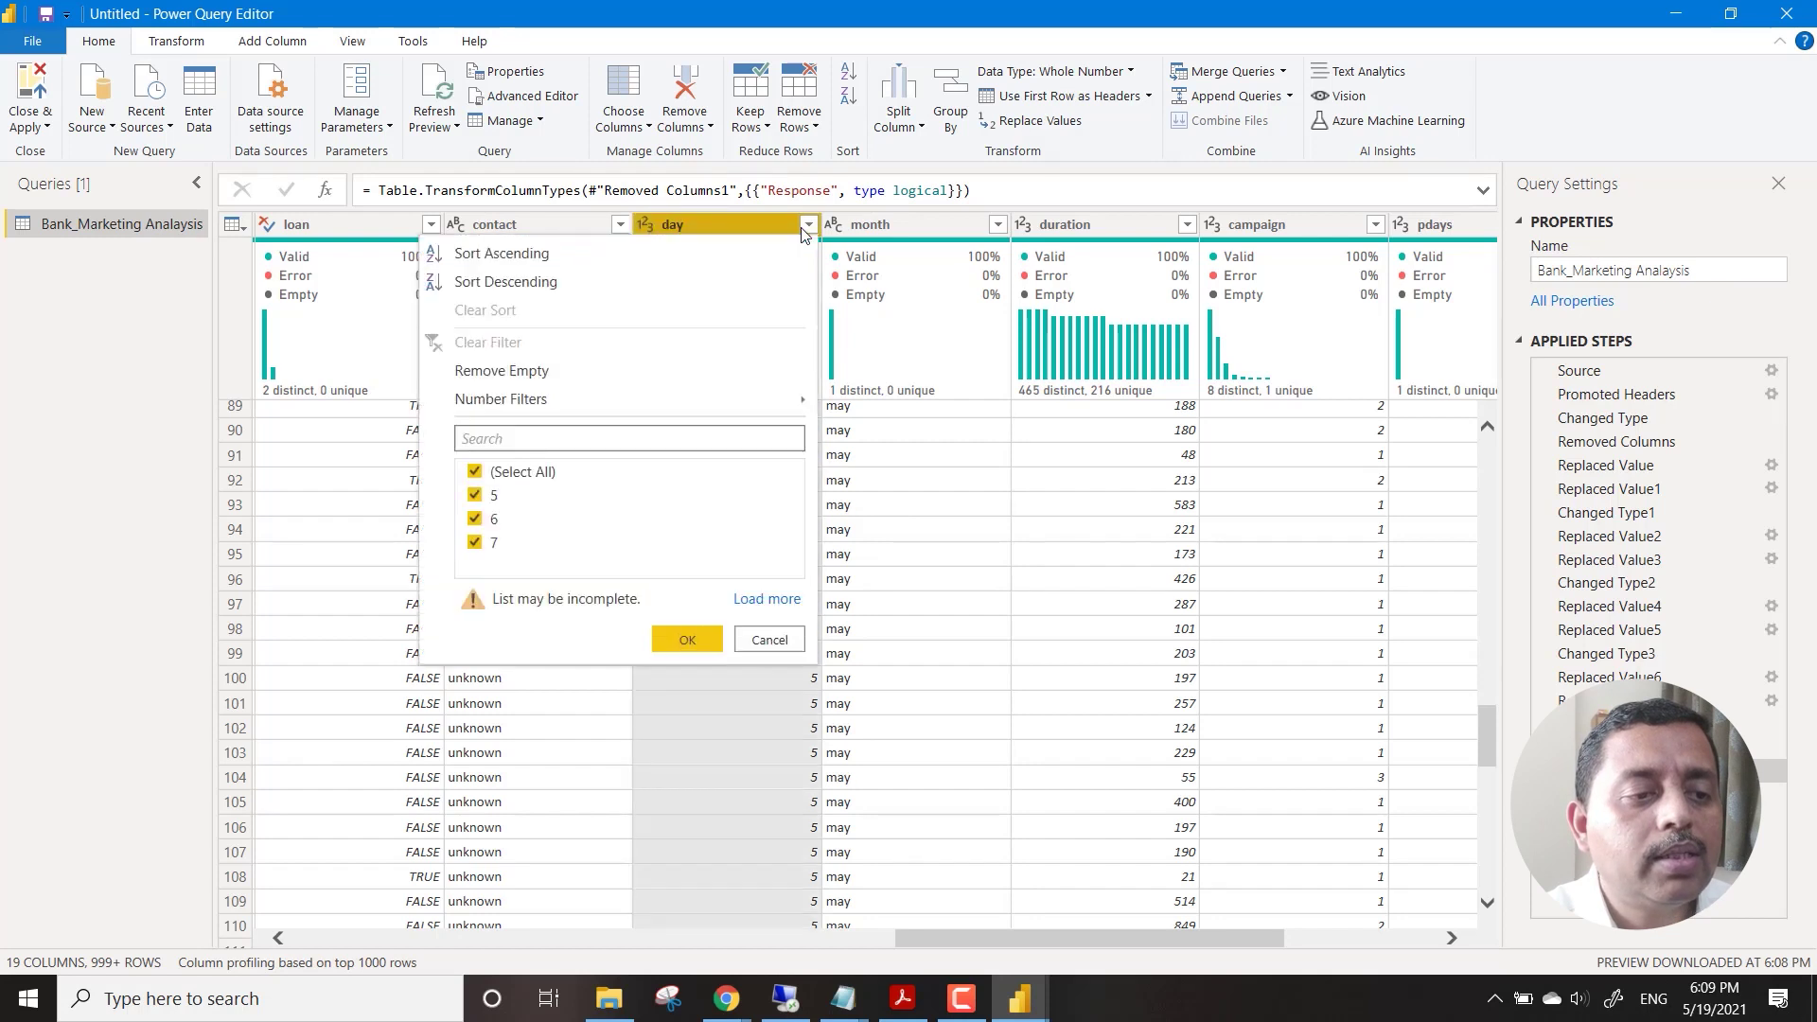
pyautogui.click(803, 226)
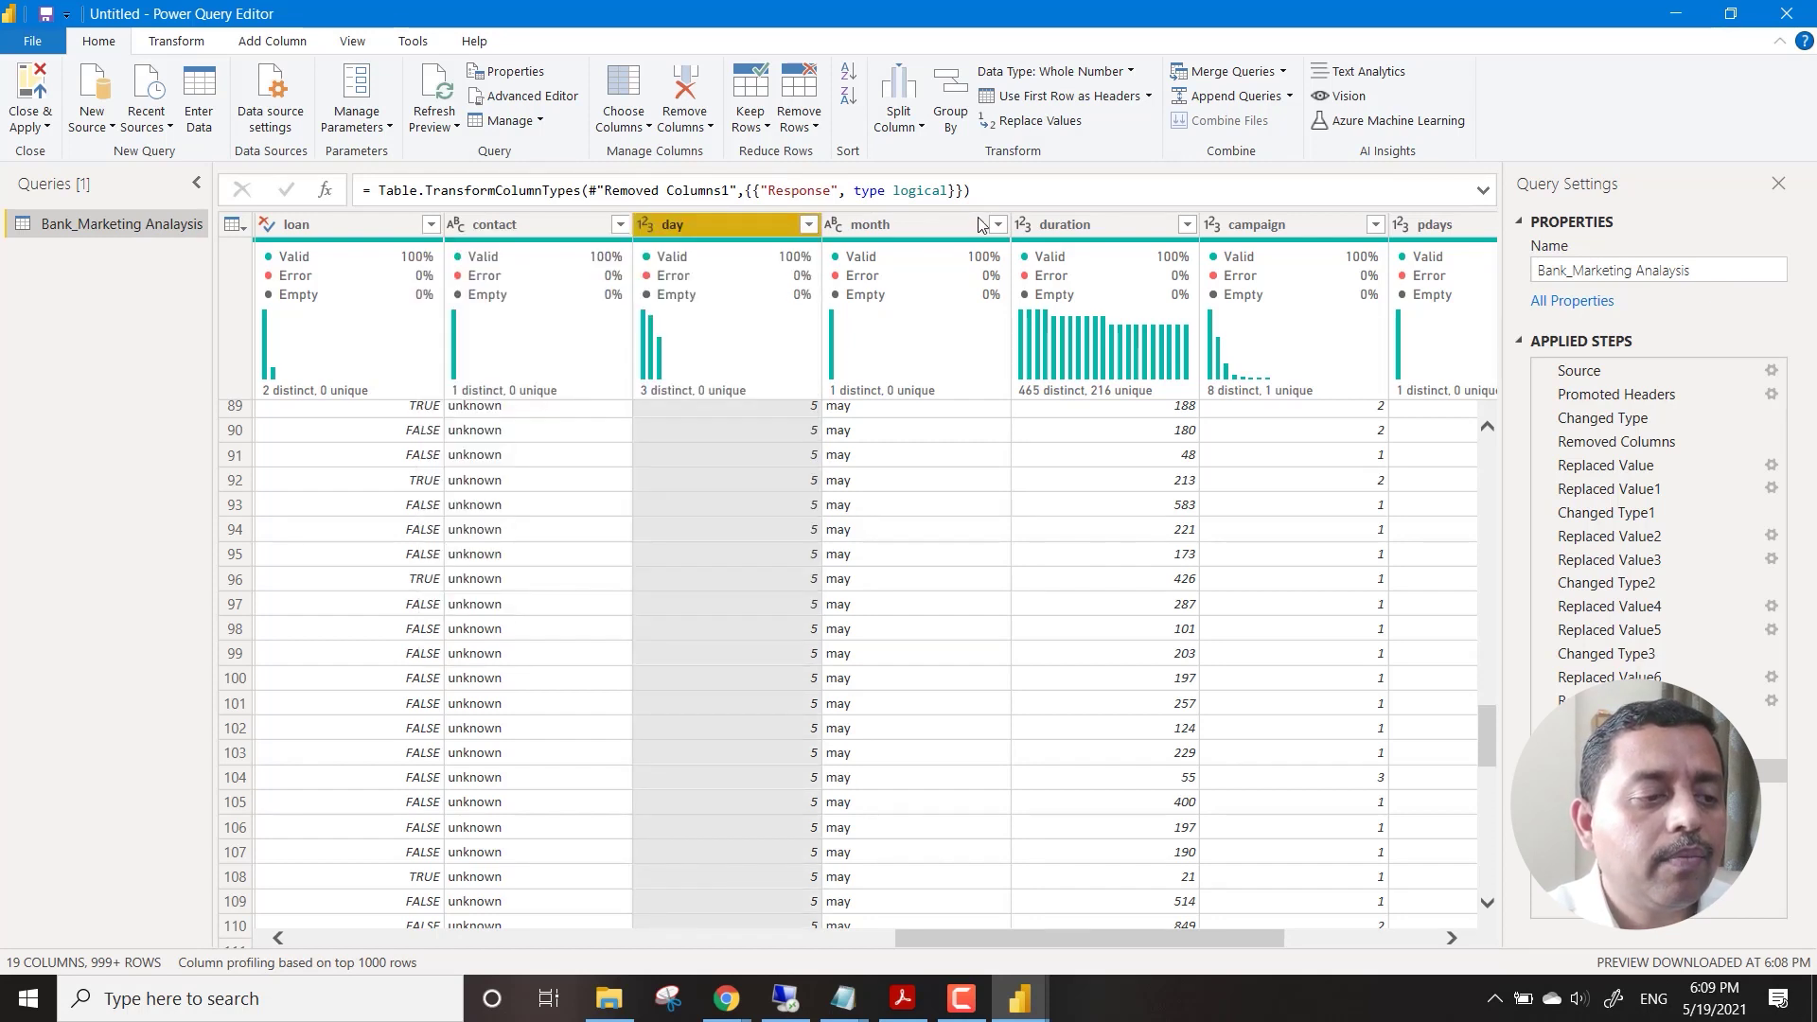
pyautogui.click(1000, 227)
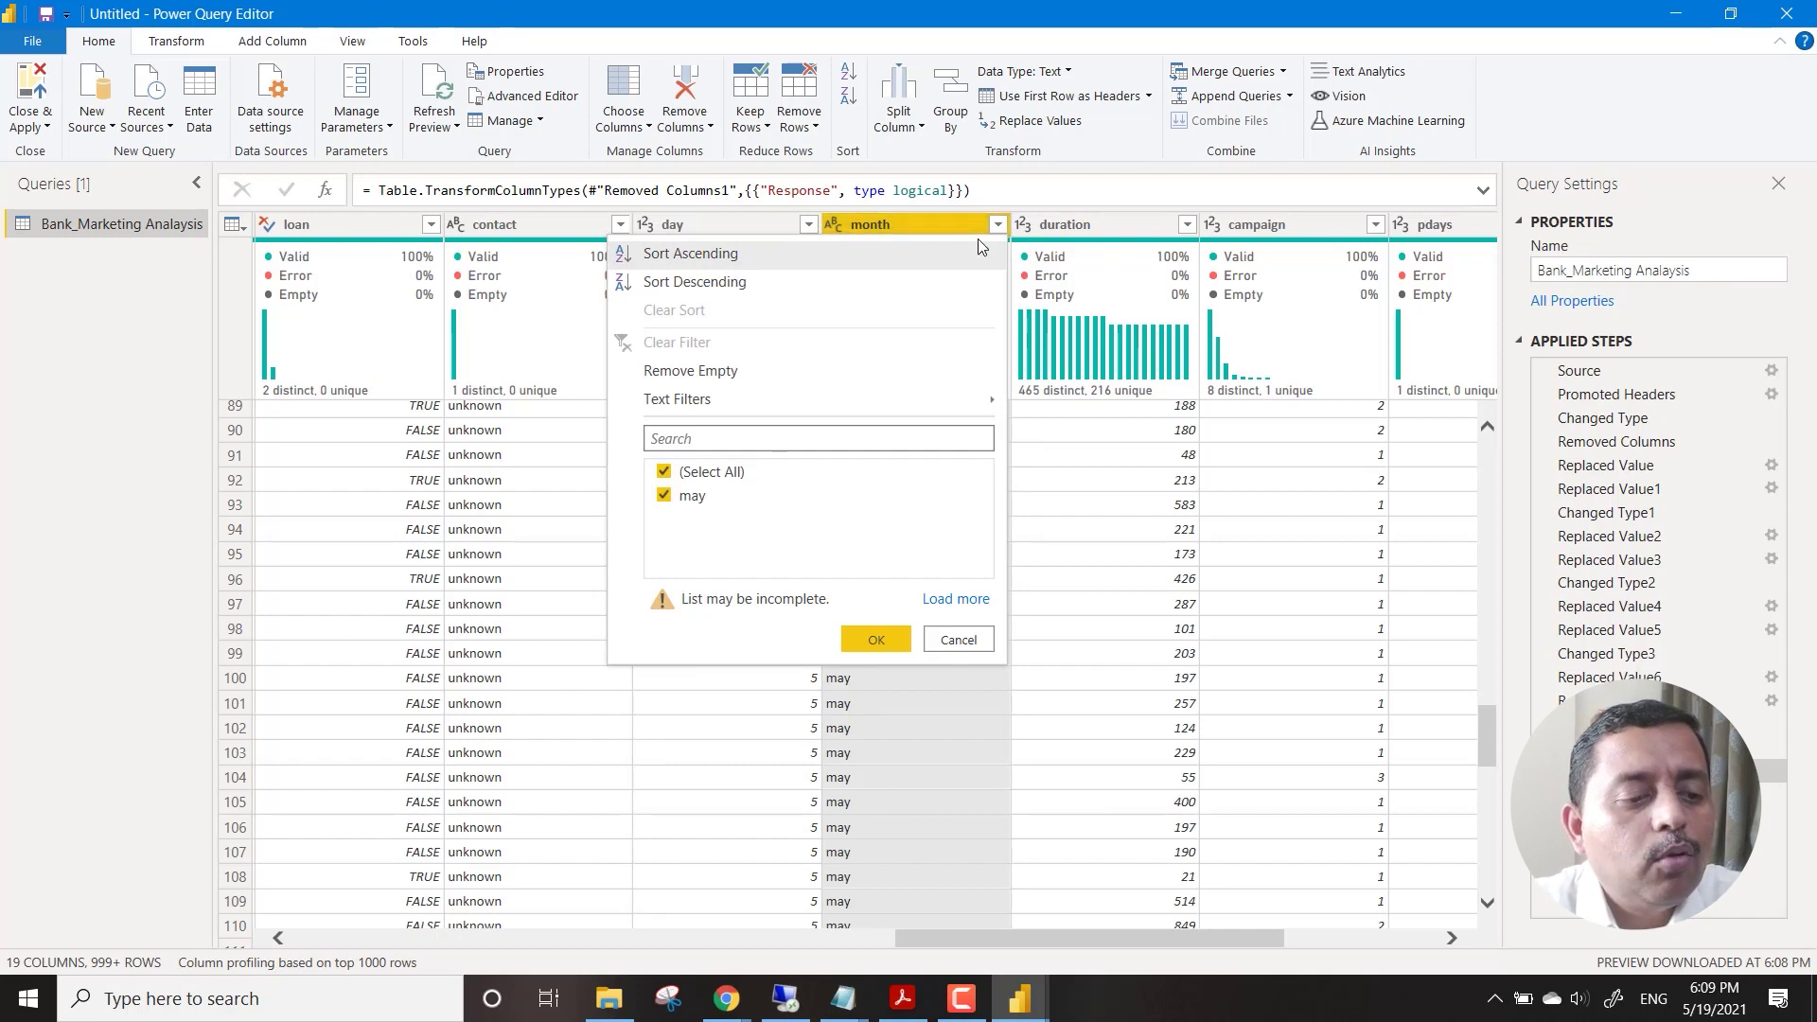
pyautogui.click(989, 649)
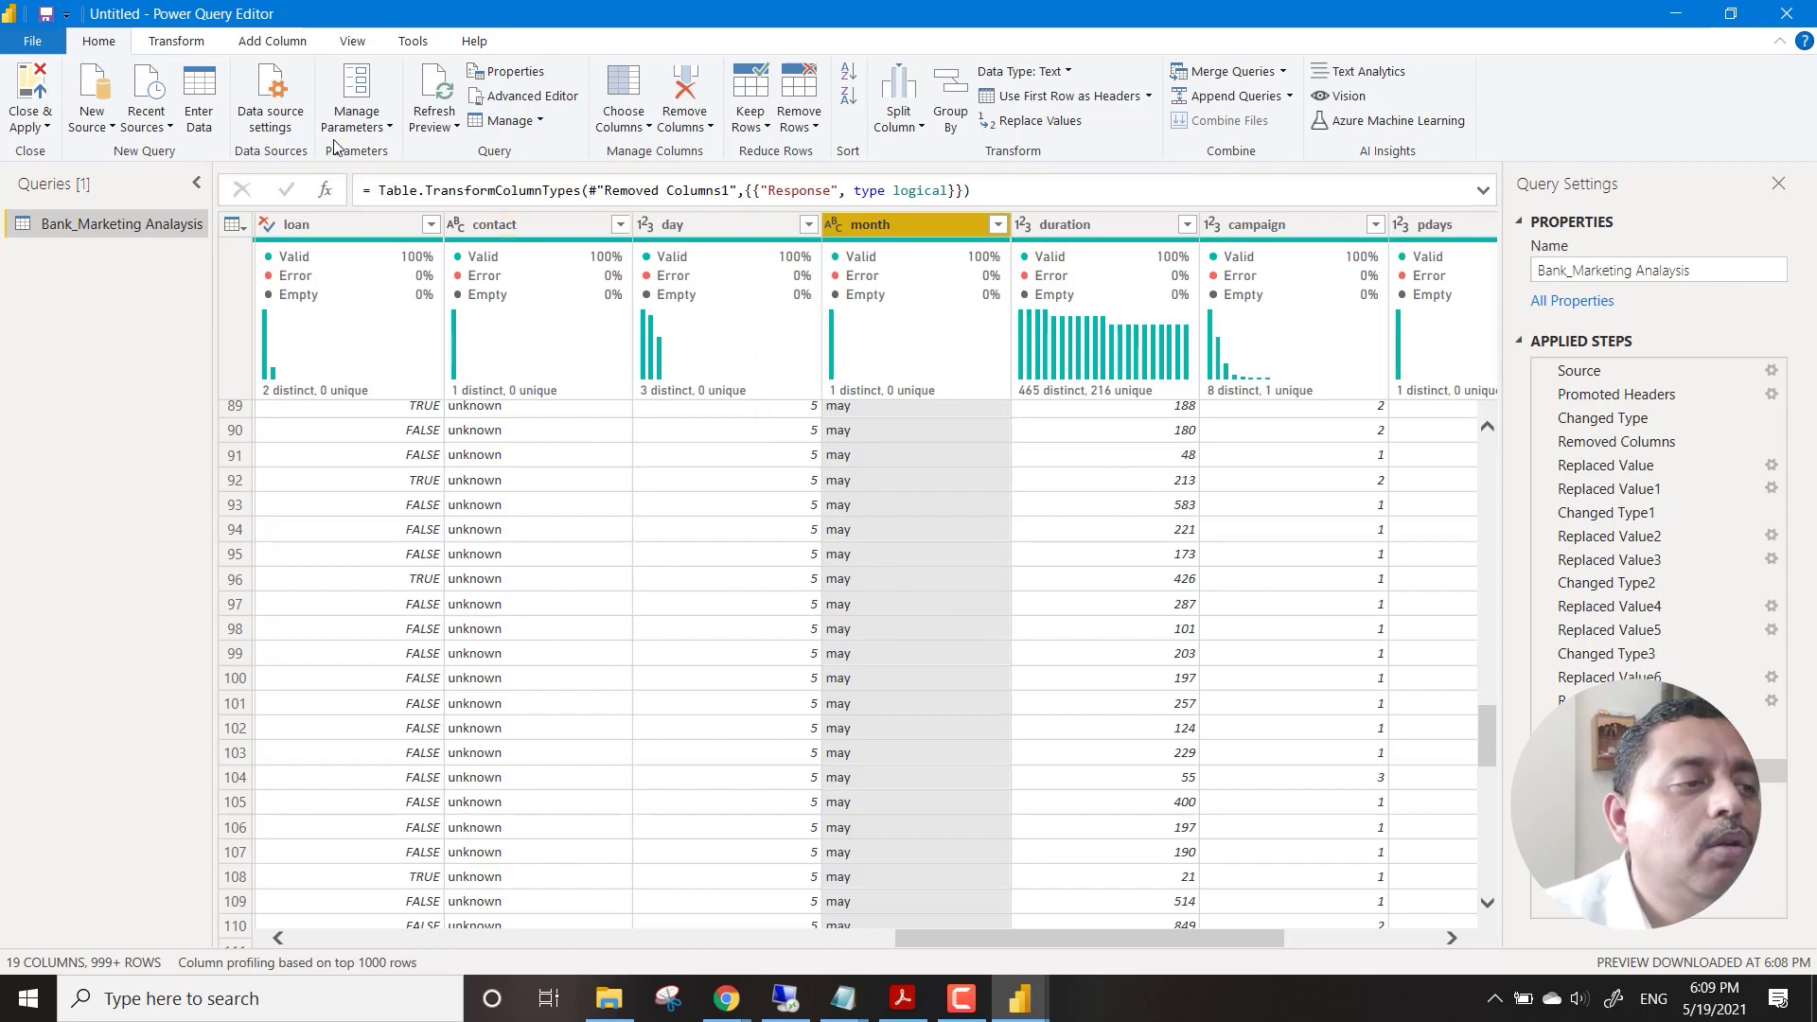
pyautogui.click(254, 45)
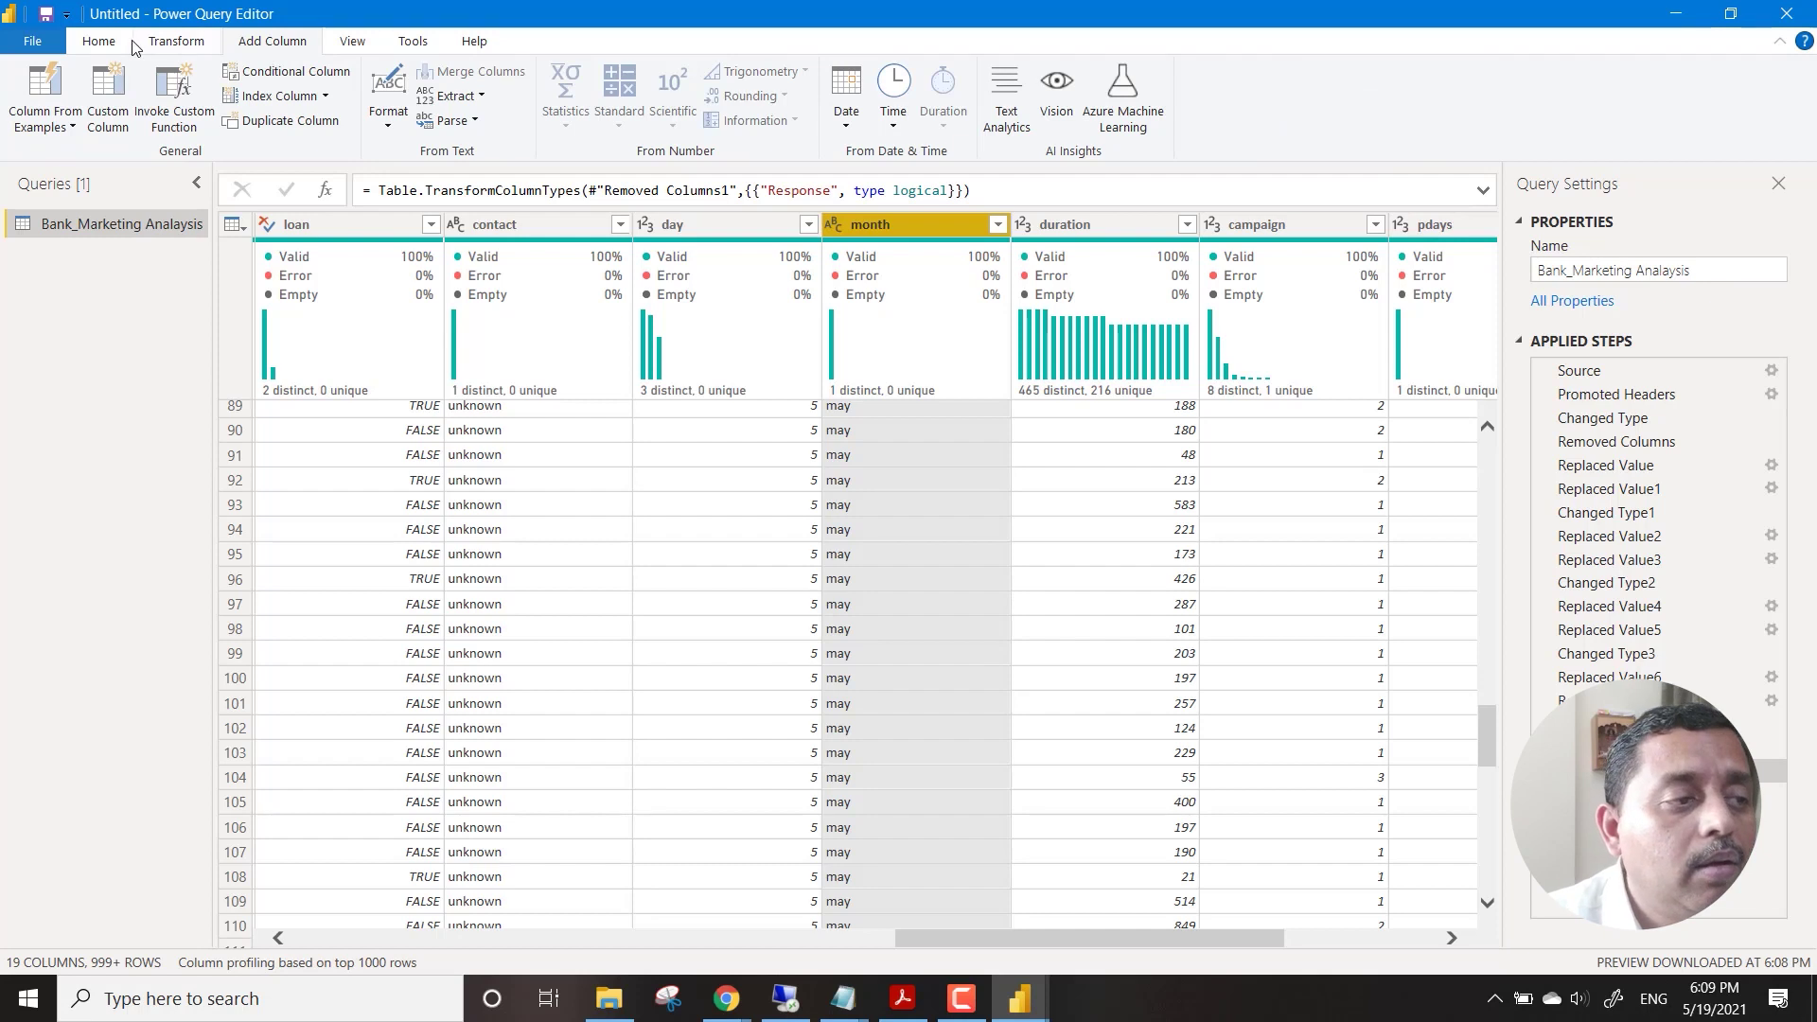
pyautogui.click(98, 40)
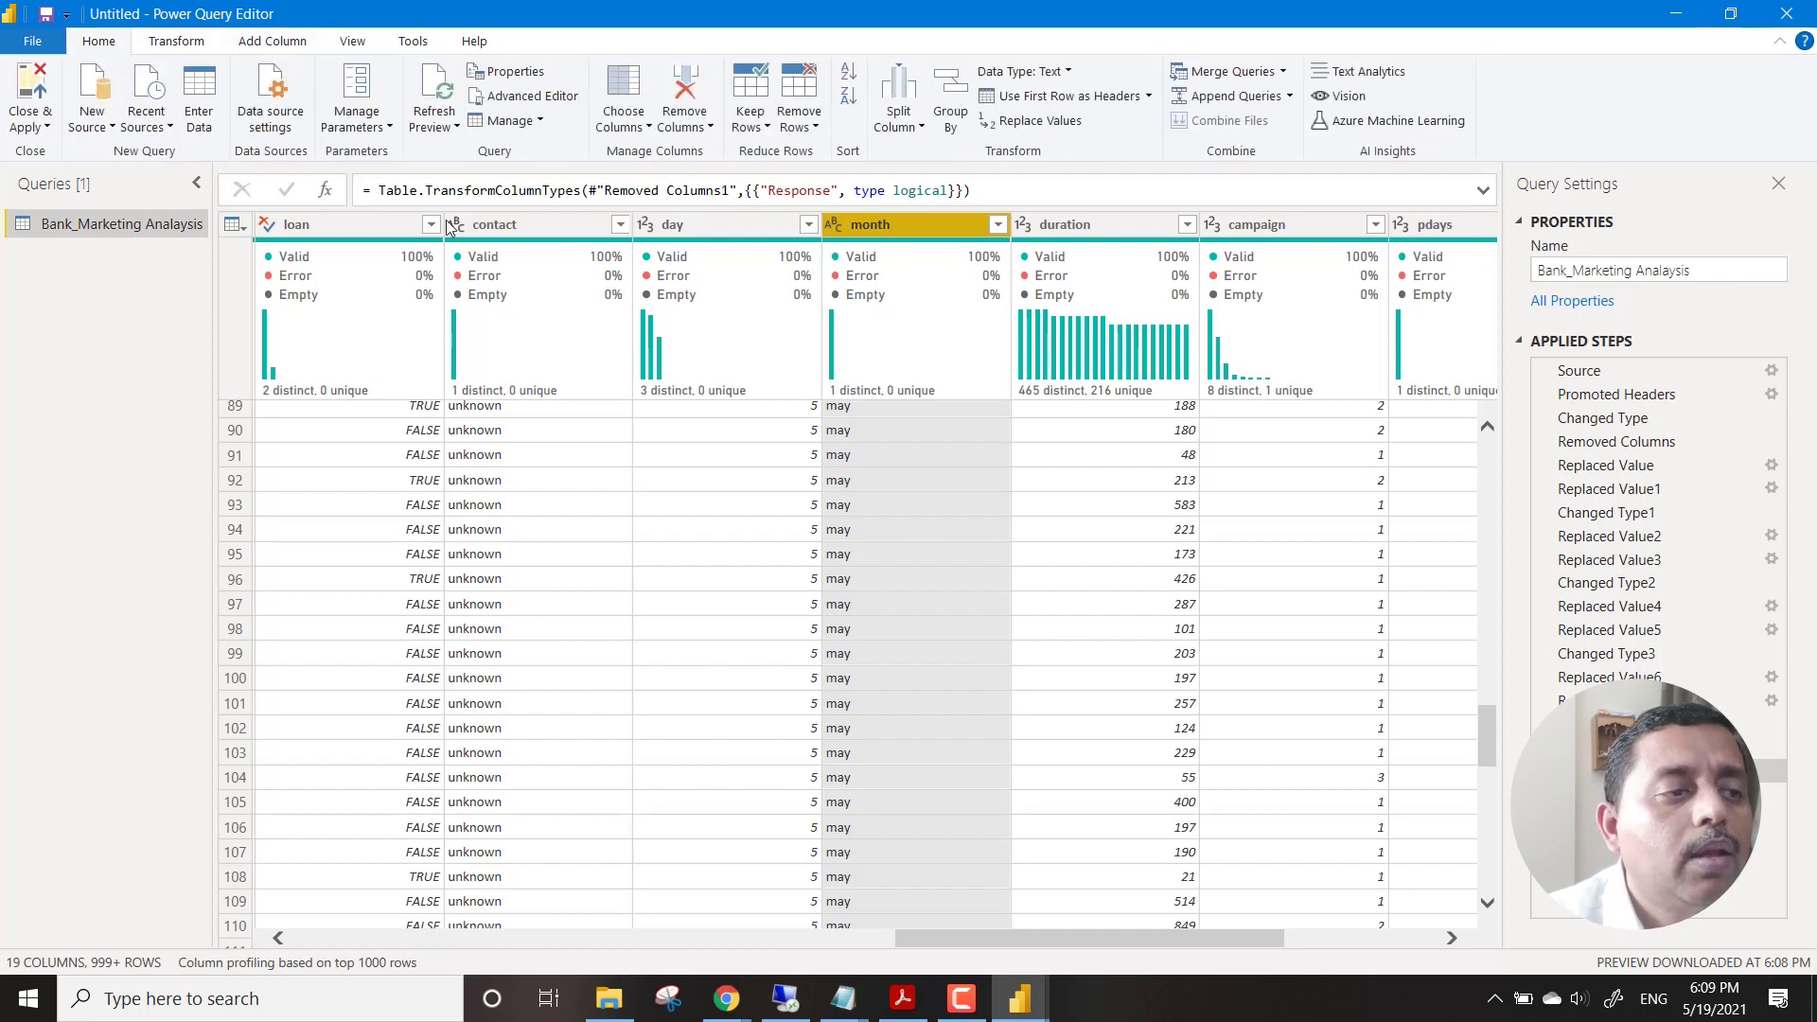
pyautogui.moveTo(592, 384)
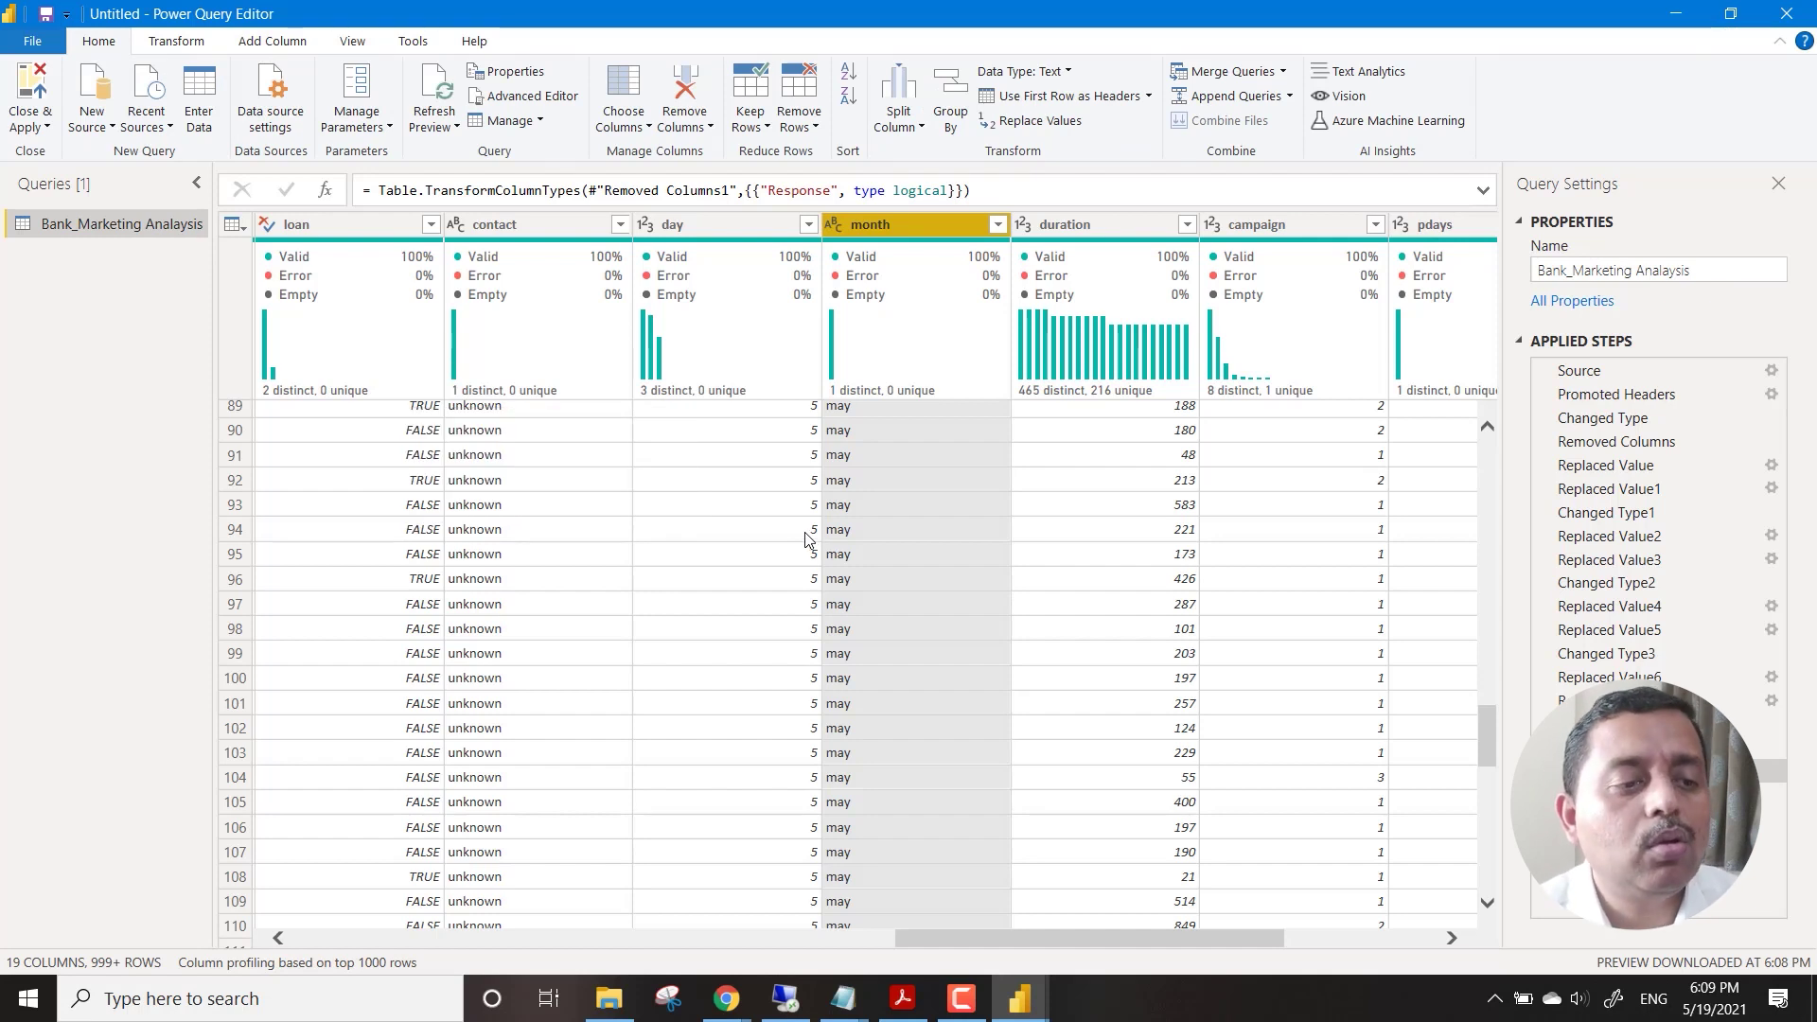
pyautogui.click(275, 41)
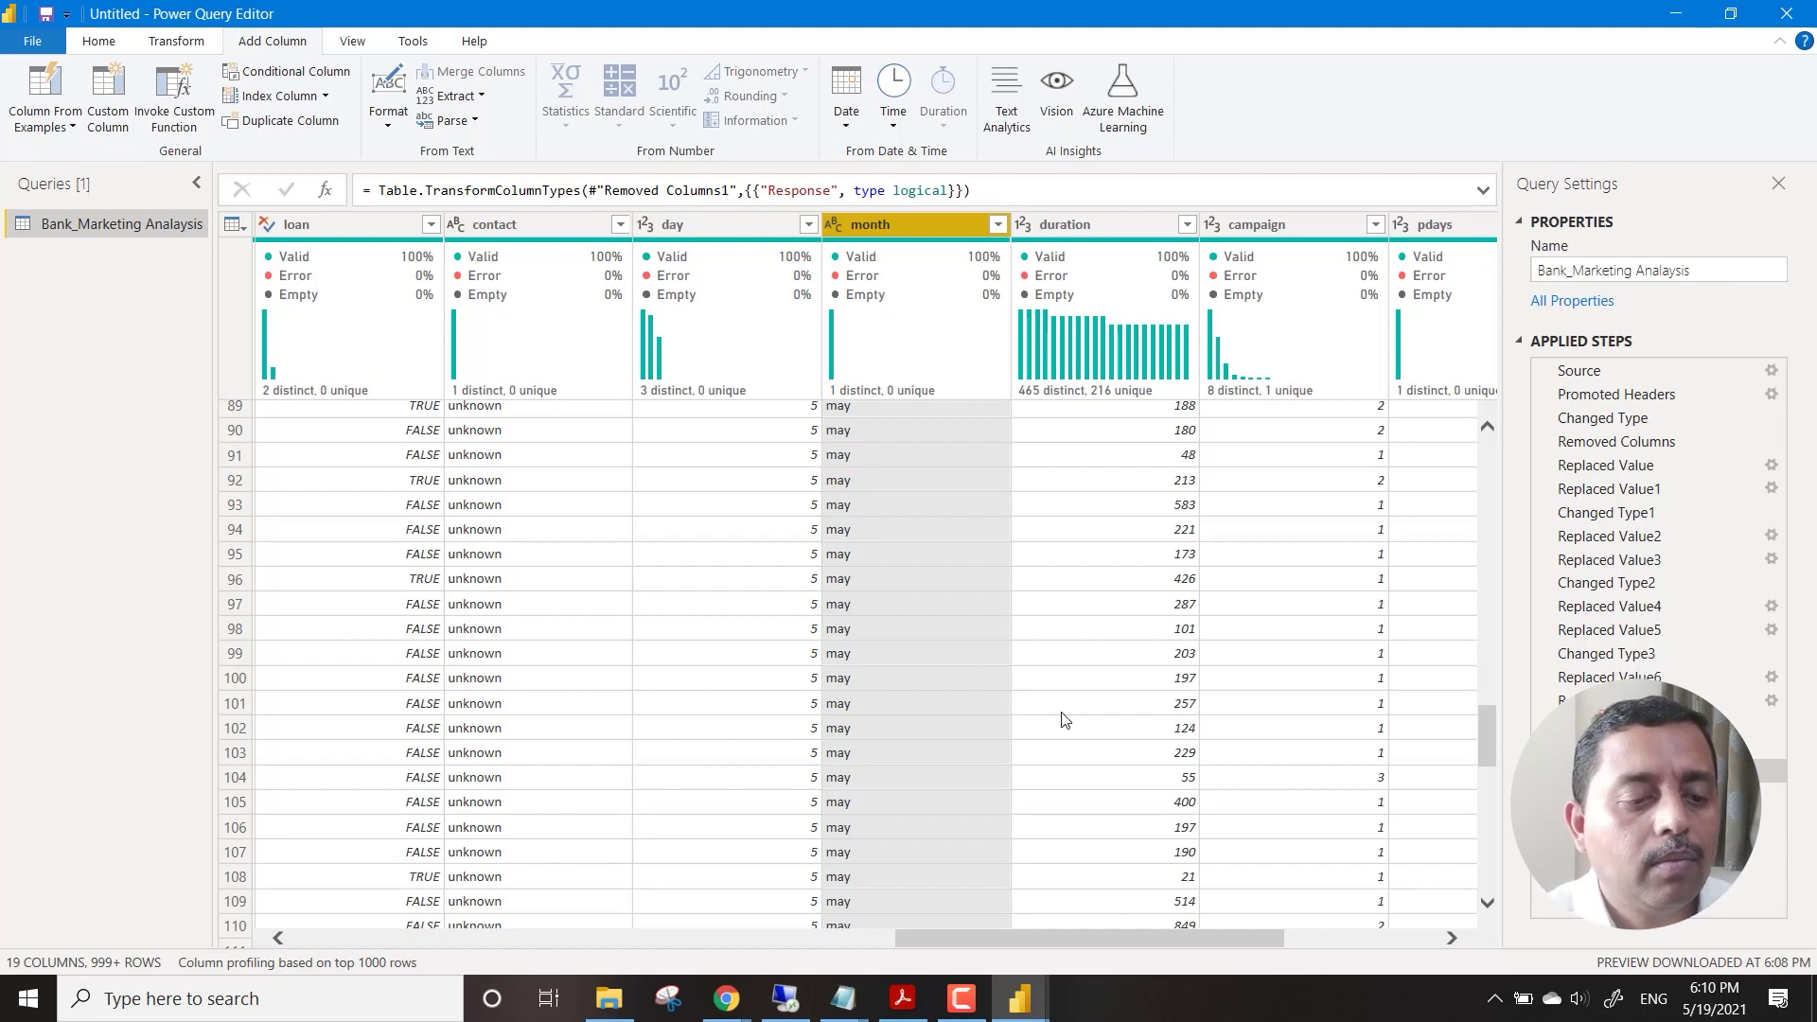
# Load the complete list of distinct values in the campaign column and examine it without applying a filter.
pyautogui.moveTo(1087, 941); pyautogui.dragTo(1251, 963)
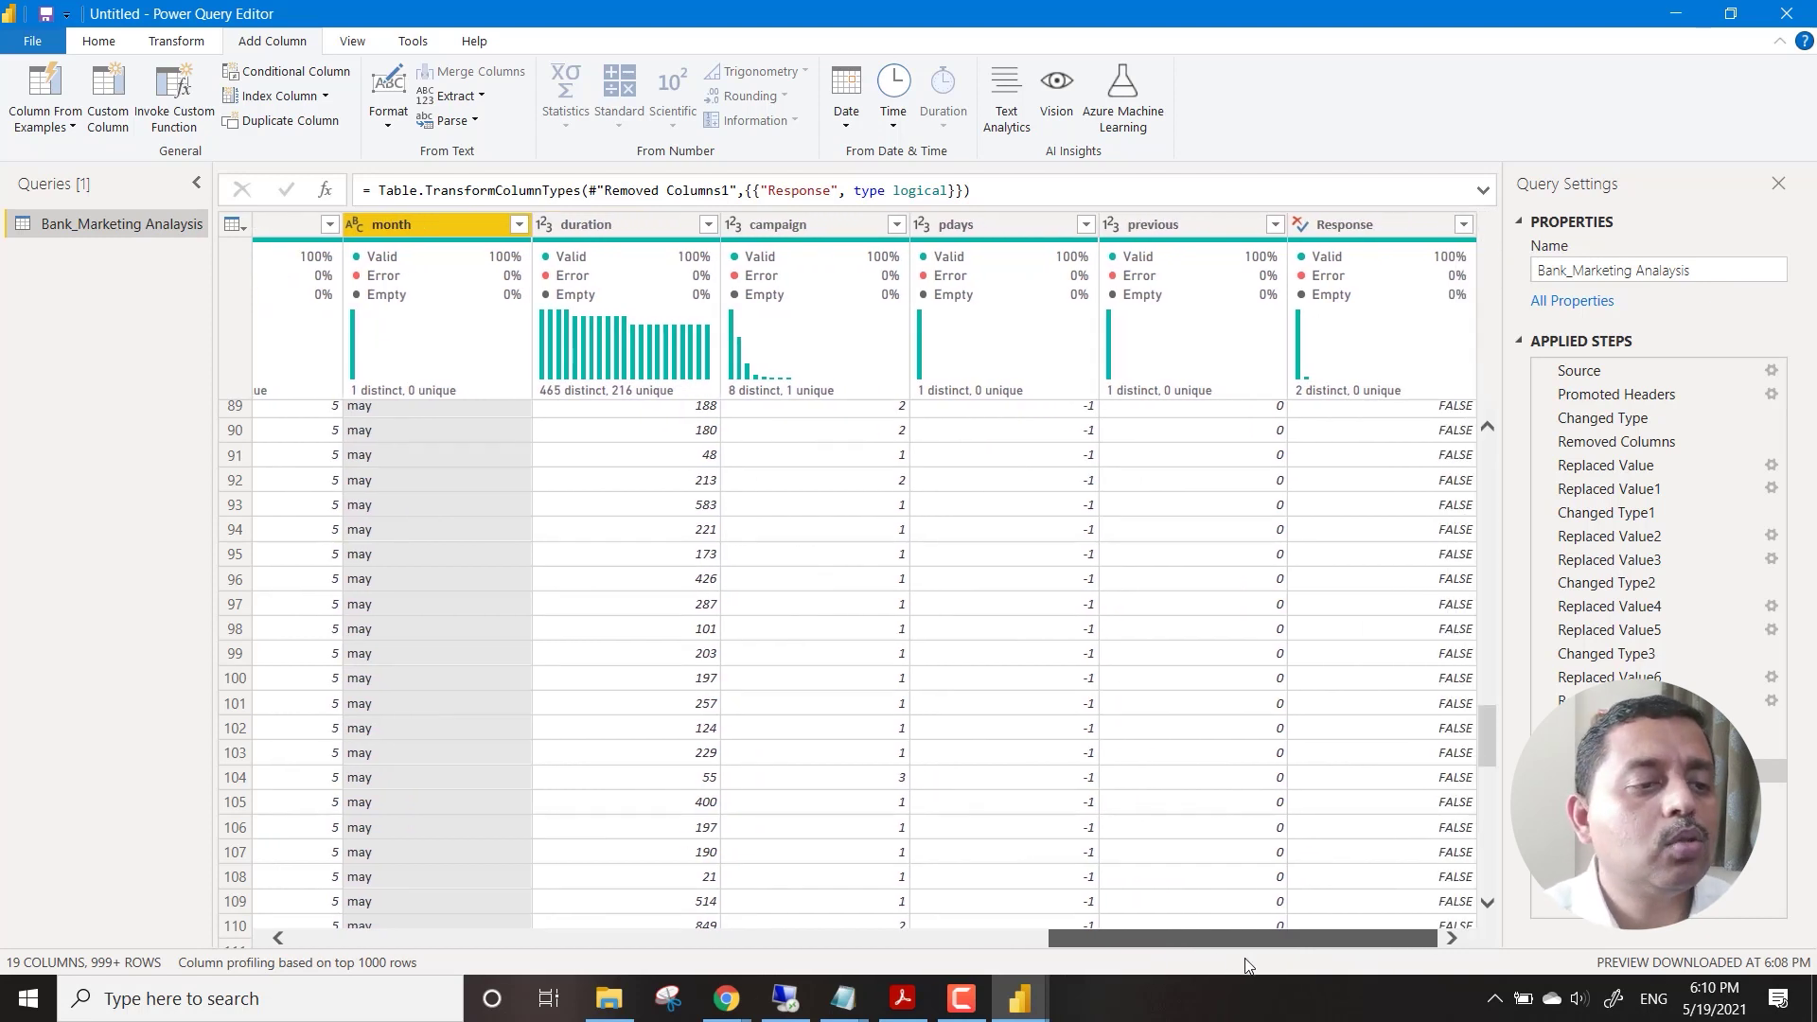
pyautogui.moveTo(1248, 966); pyautogui.dragTo(1172, 969)
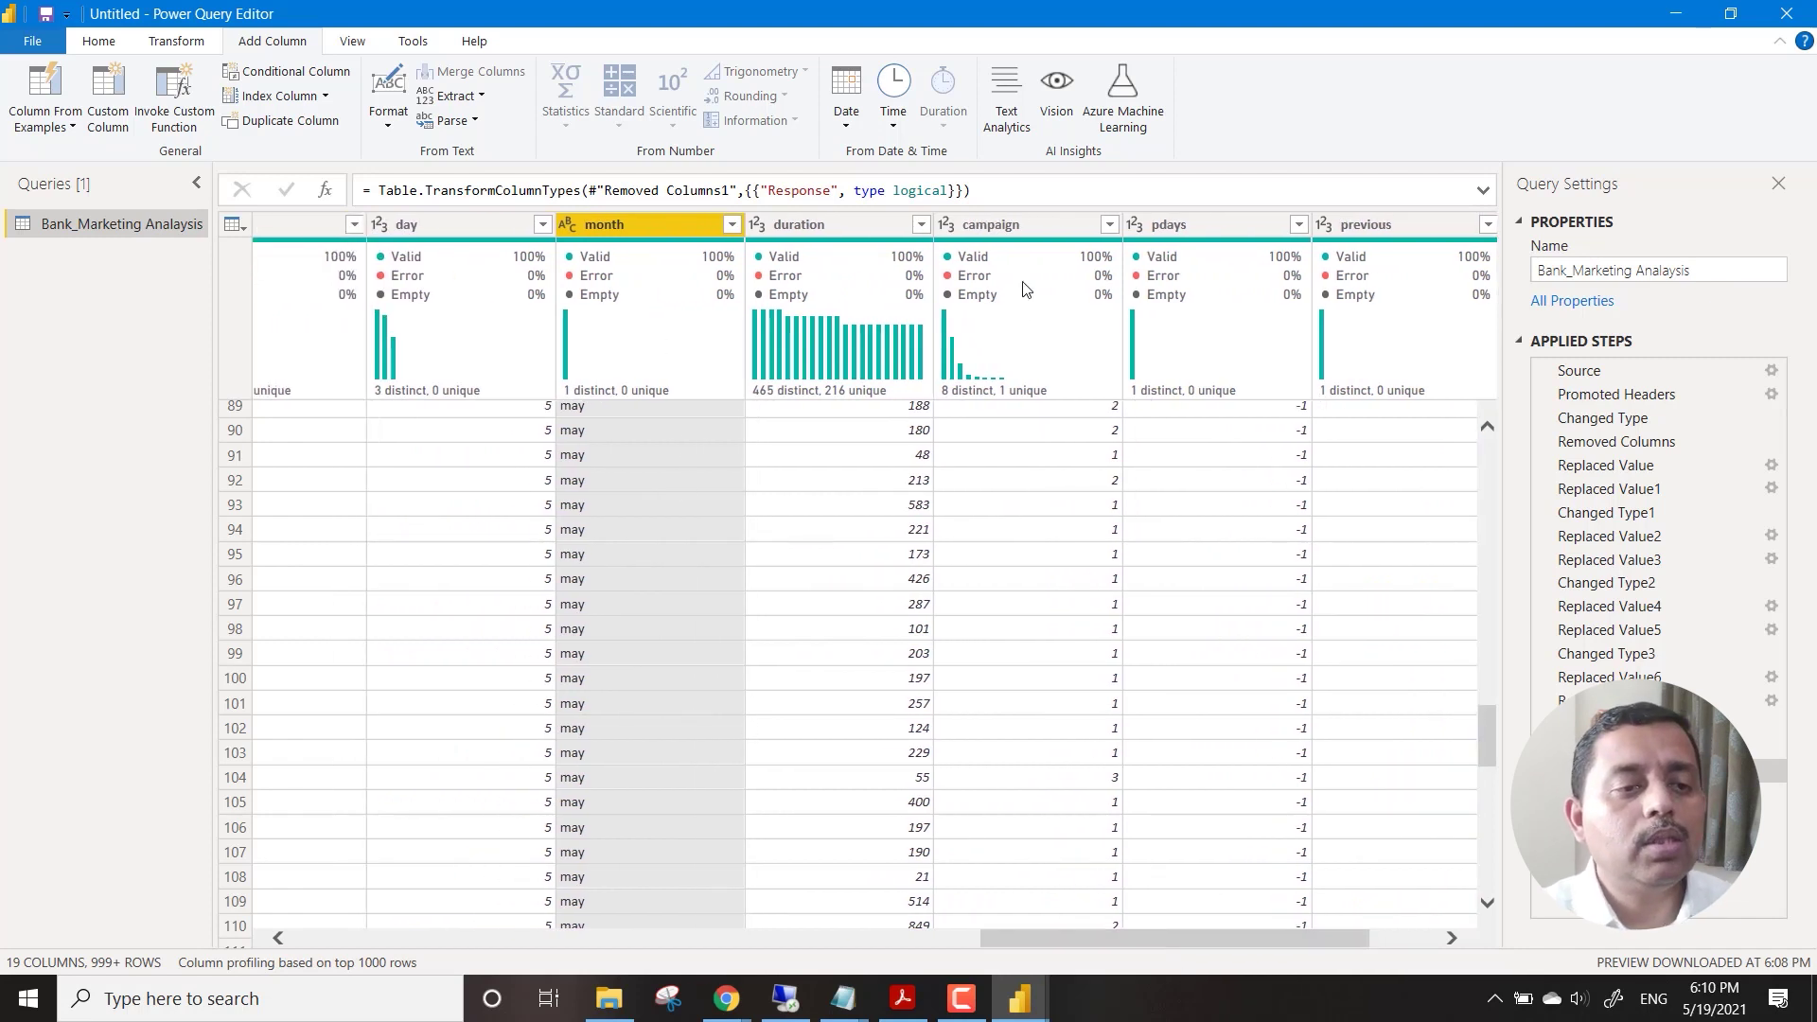
pyautogui.click(1109, 224)
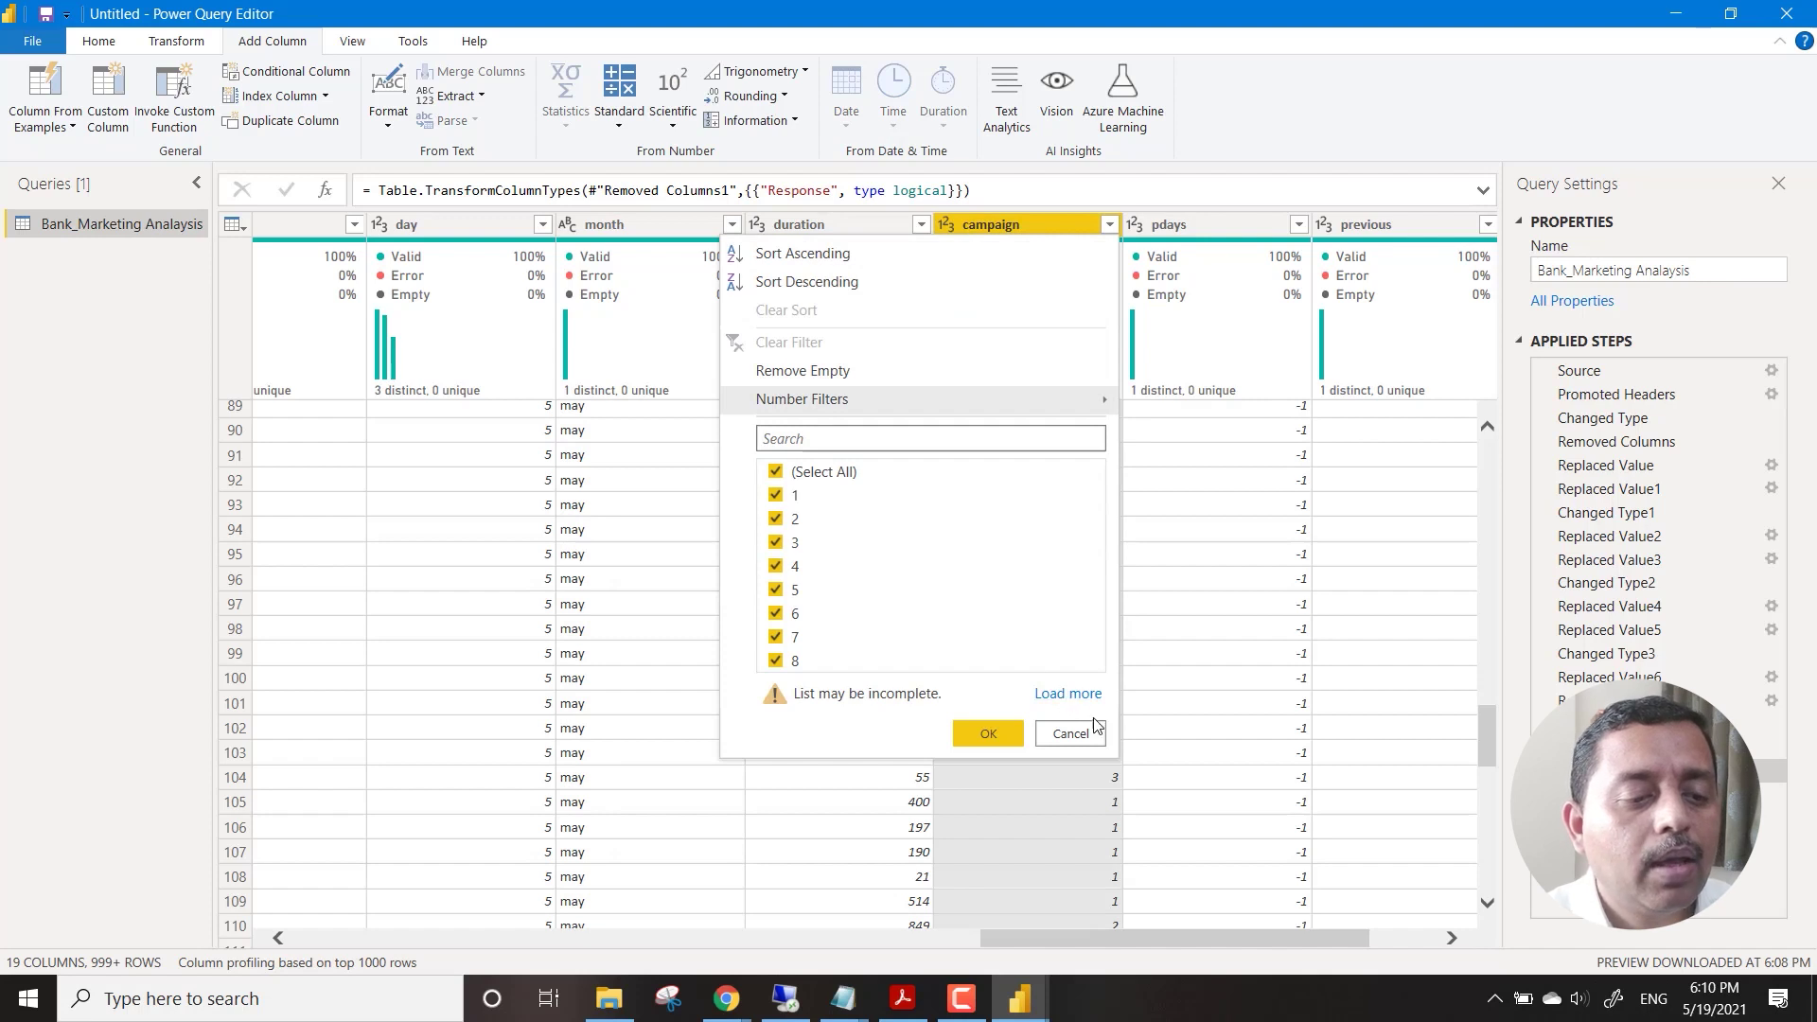
pyautogui.click(1068, 694)
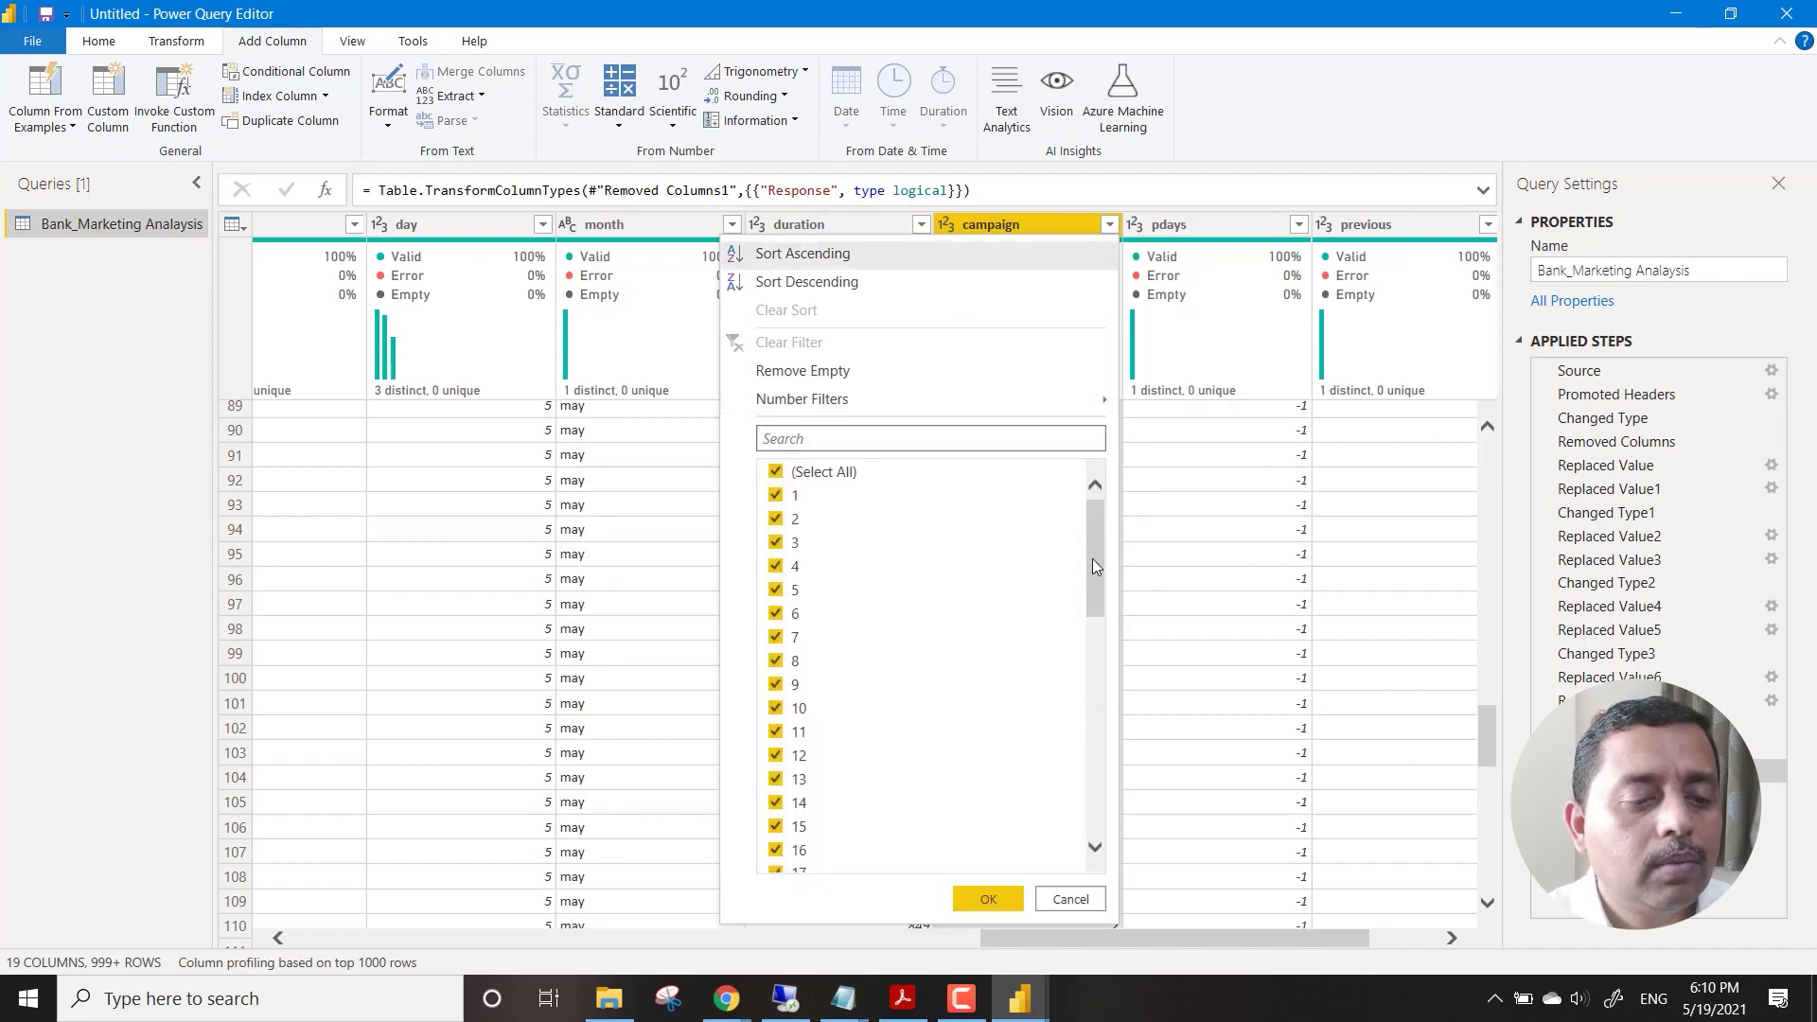
pyautogui.moveTo(1096, 542)
pyautogui.mouseDown()
pyautogui.moveTo(1103, 816)
pyautogui.moveTo(1090, 530)
pyautogui.mouseUp()
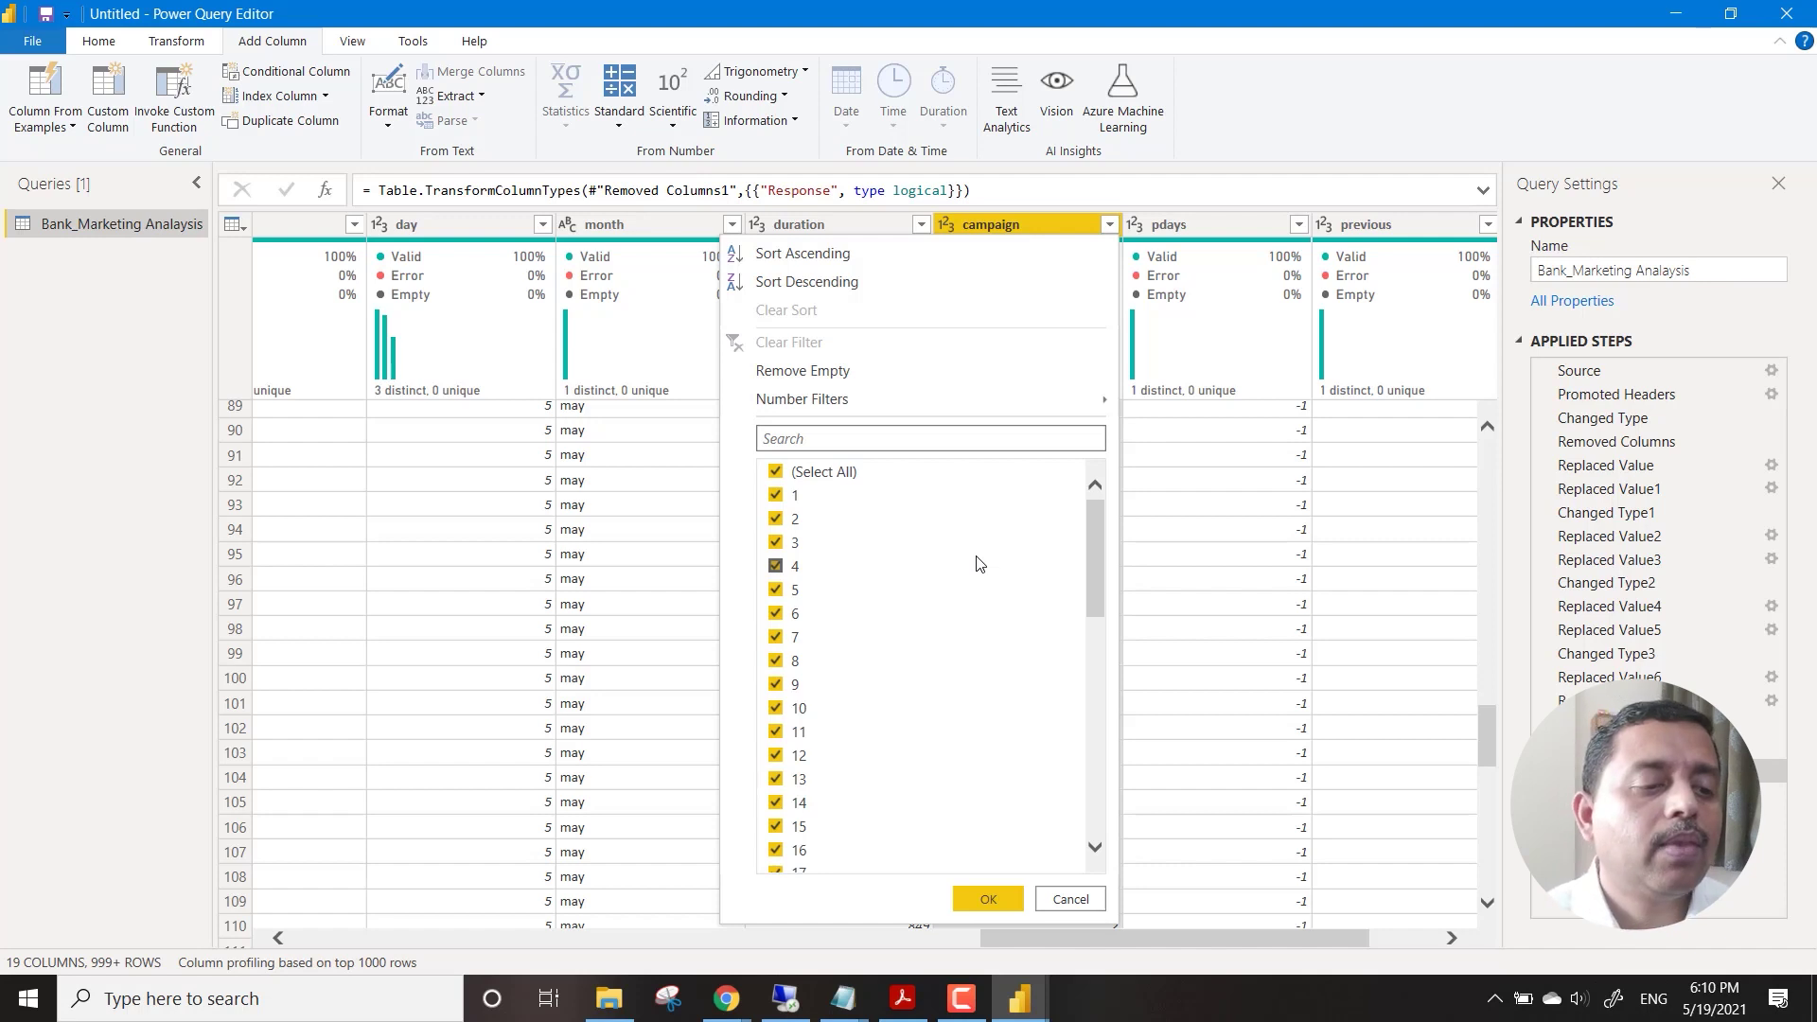
pyautogui.click(1073, 901)
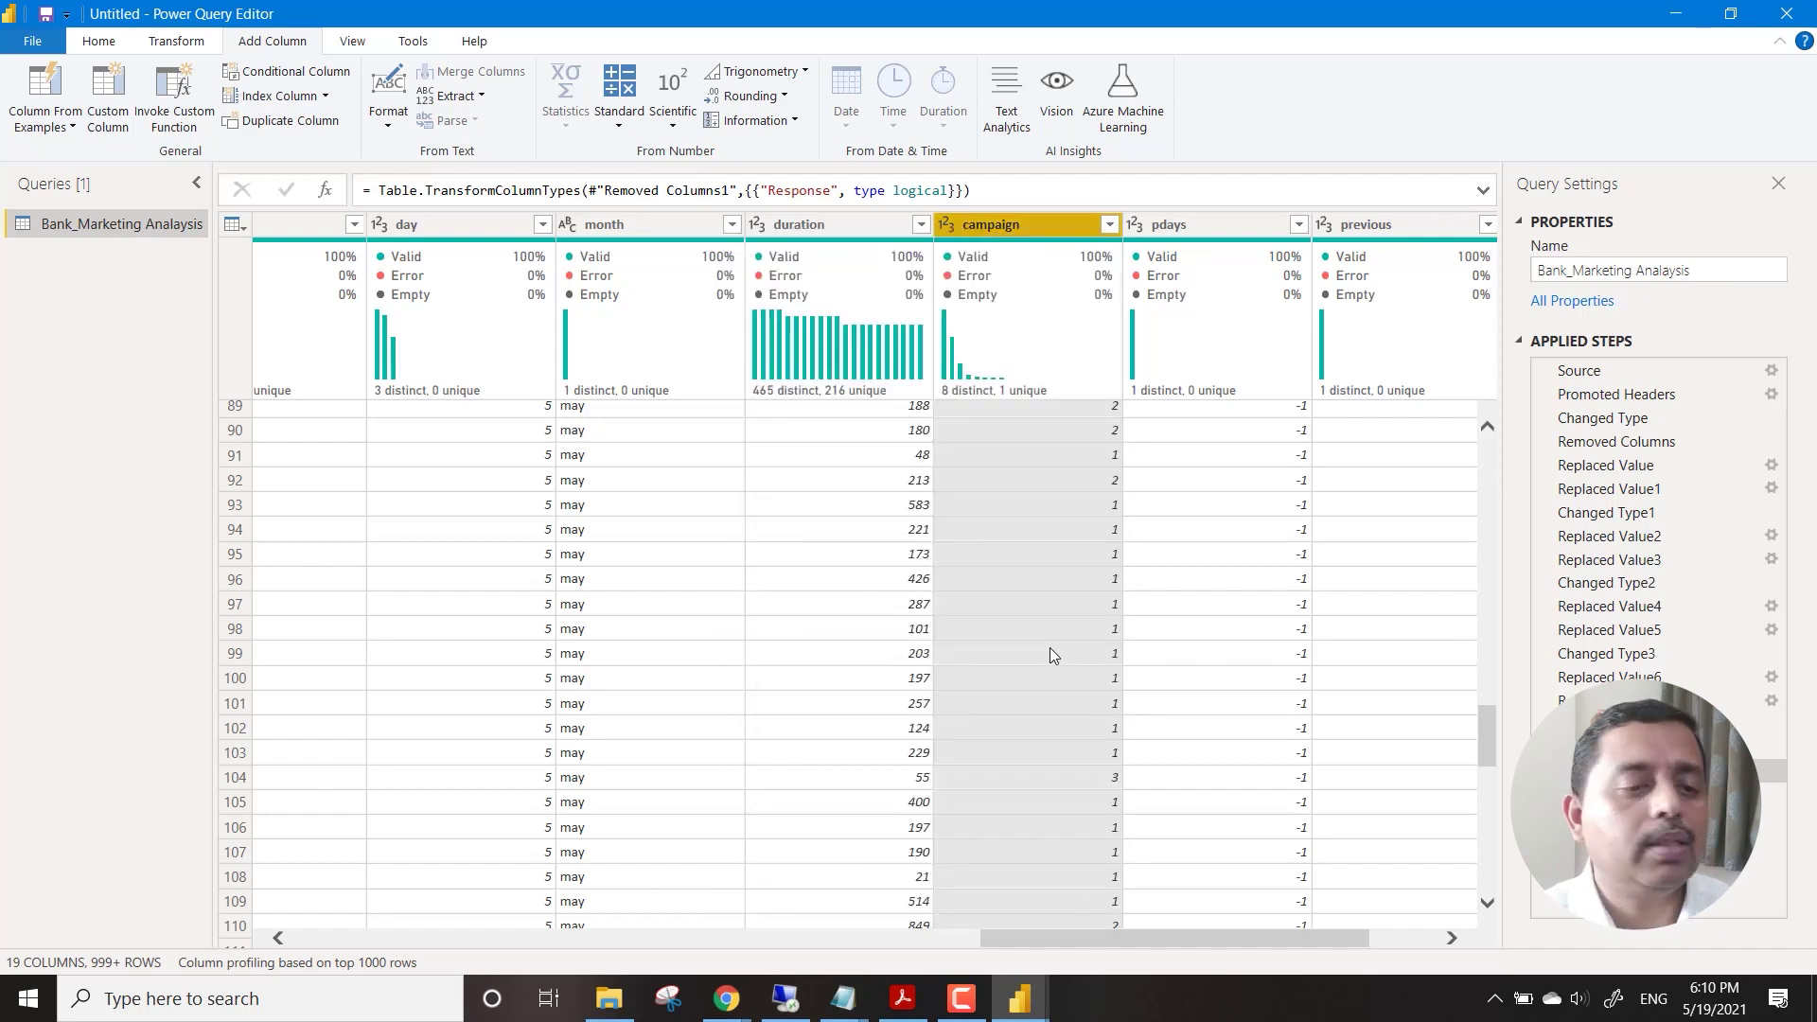
pyautogui.scroll(15, 1079, 673)
pyautogui.scroll(9, 1079, 673)
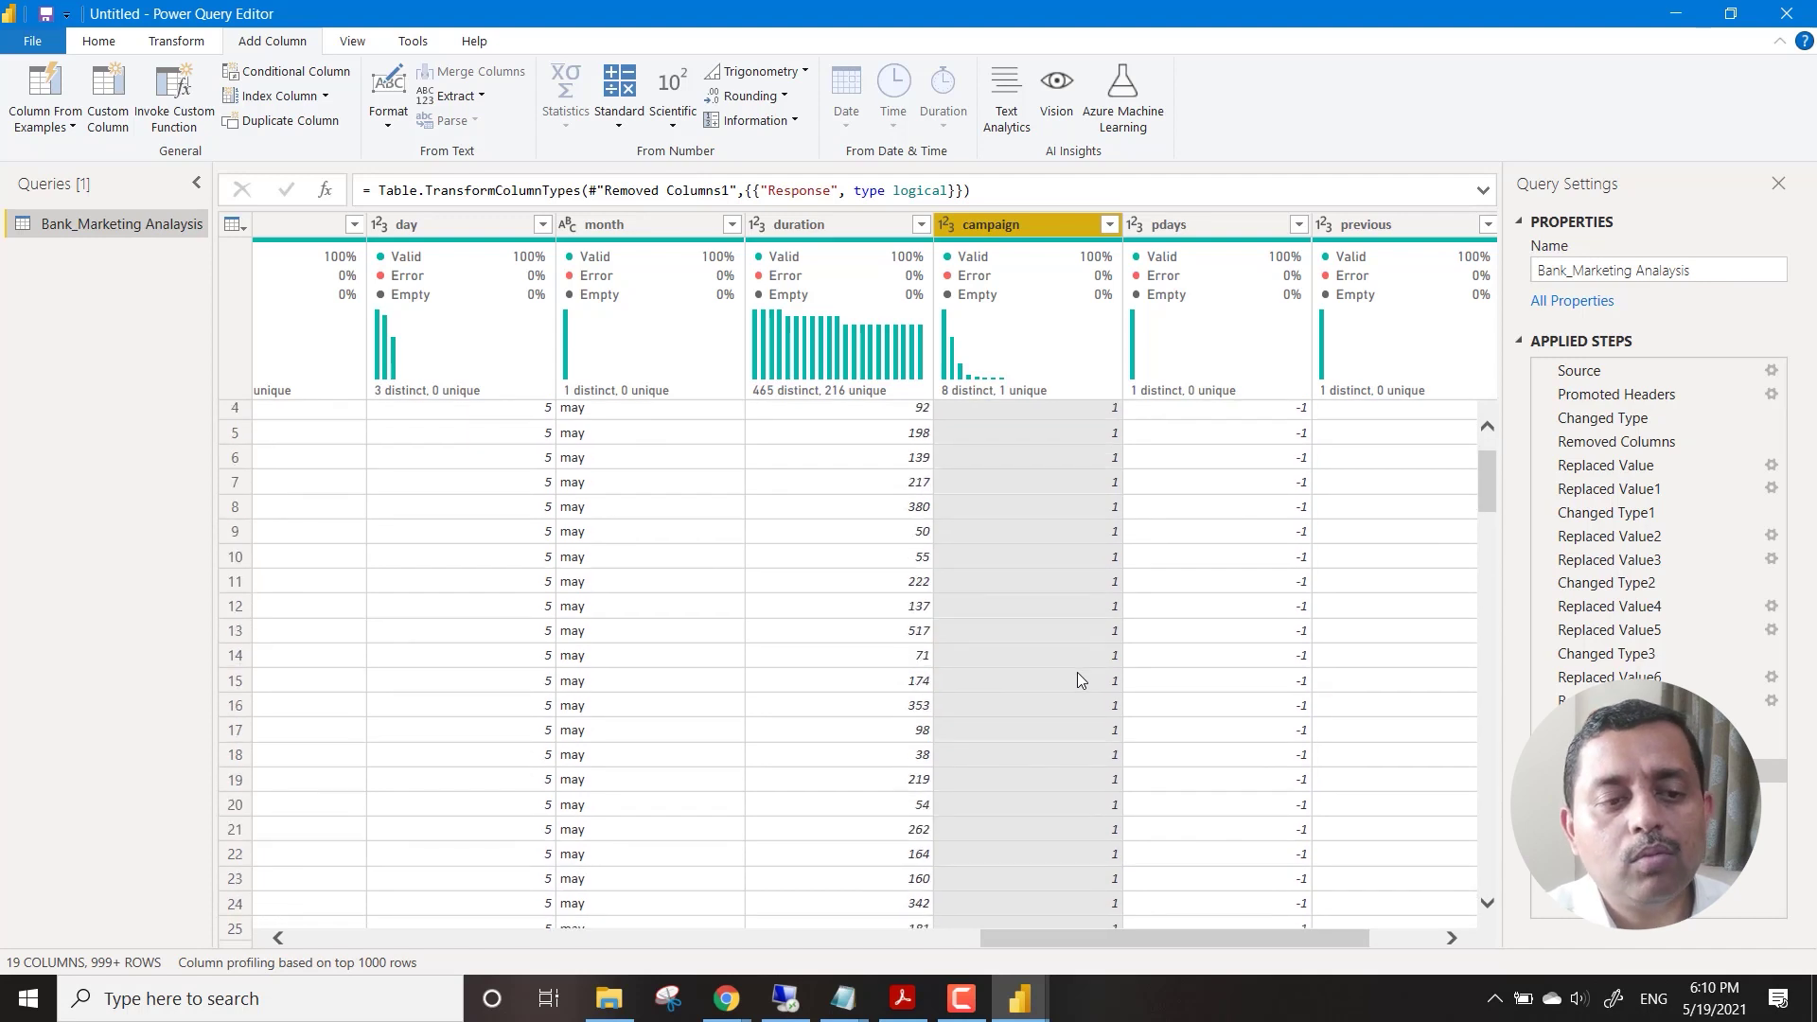
pyautogui.scroll(1, 1077, 678)
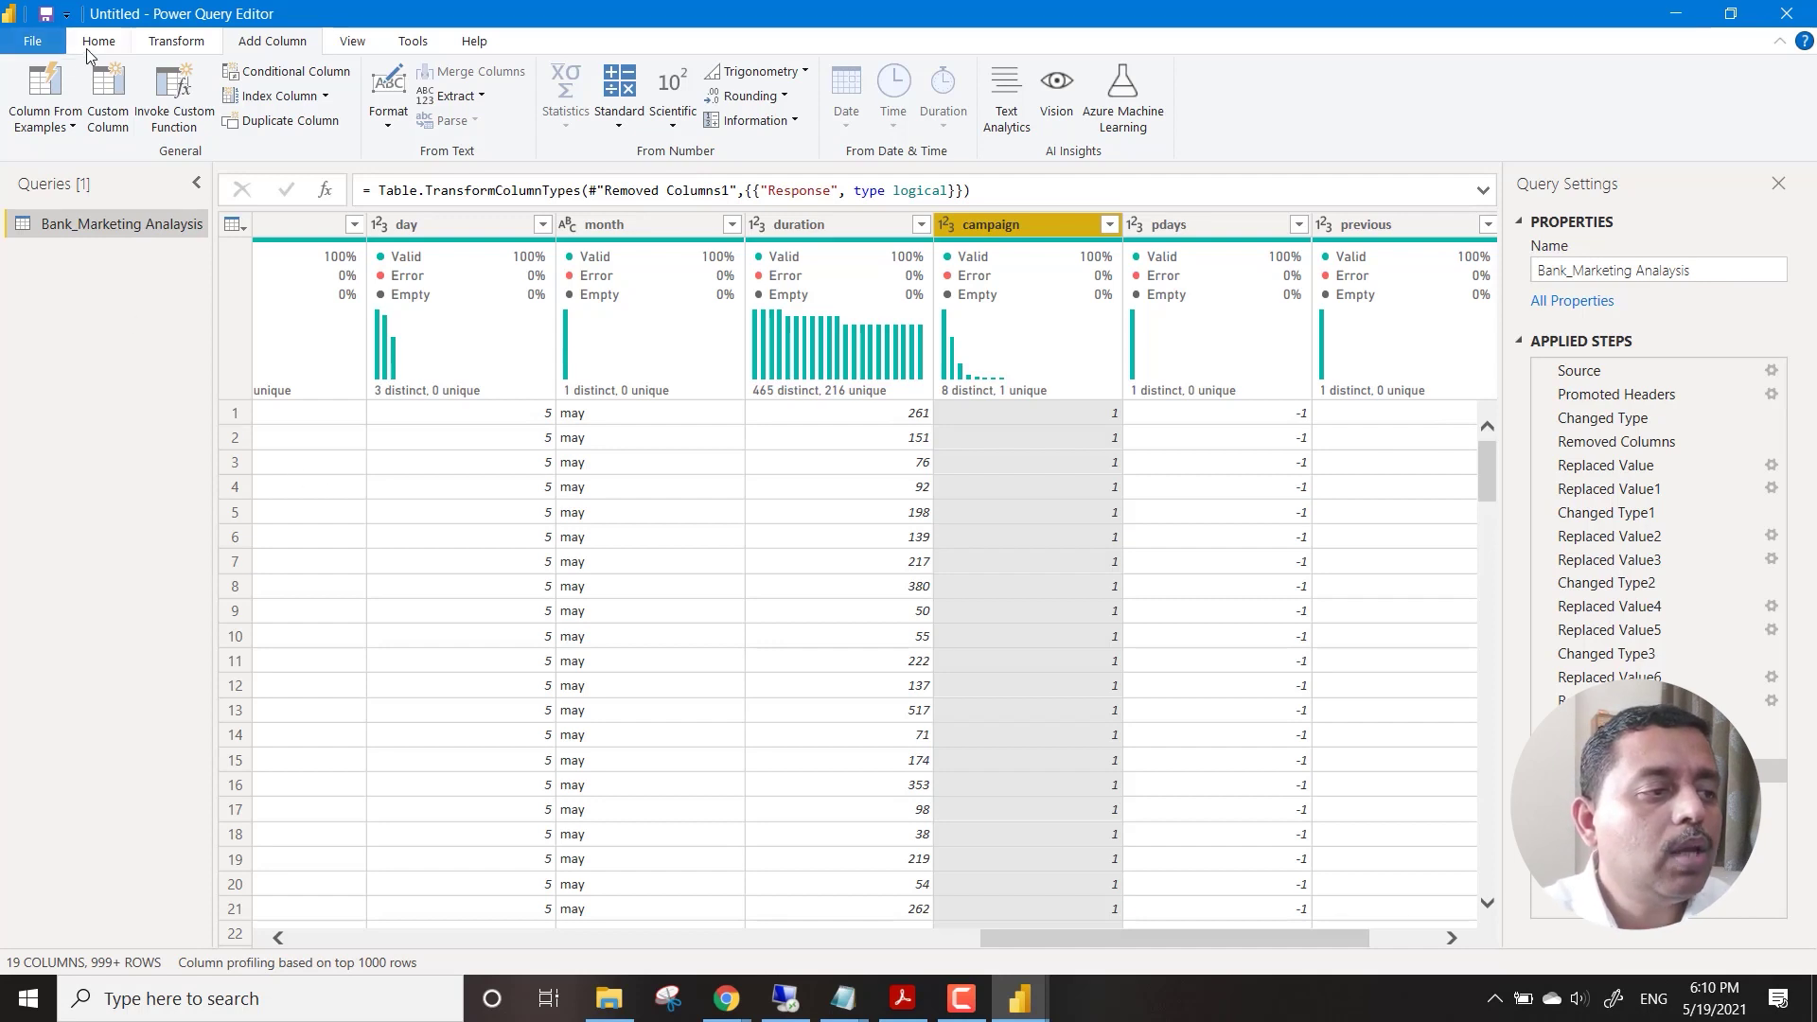
pyautogui.moveTo(1019, 935); pyautogui.dragTo(1136, 959)
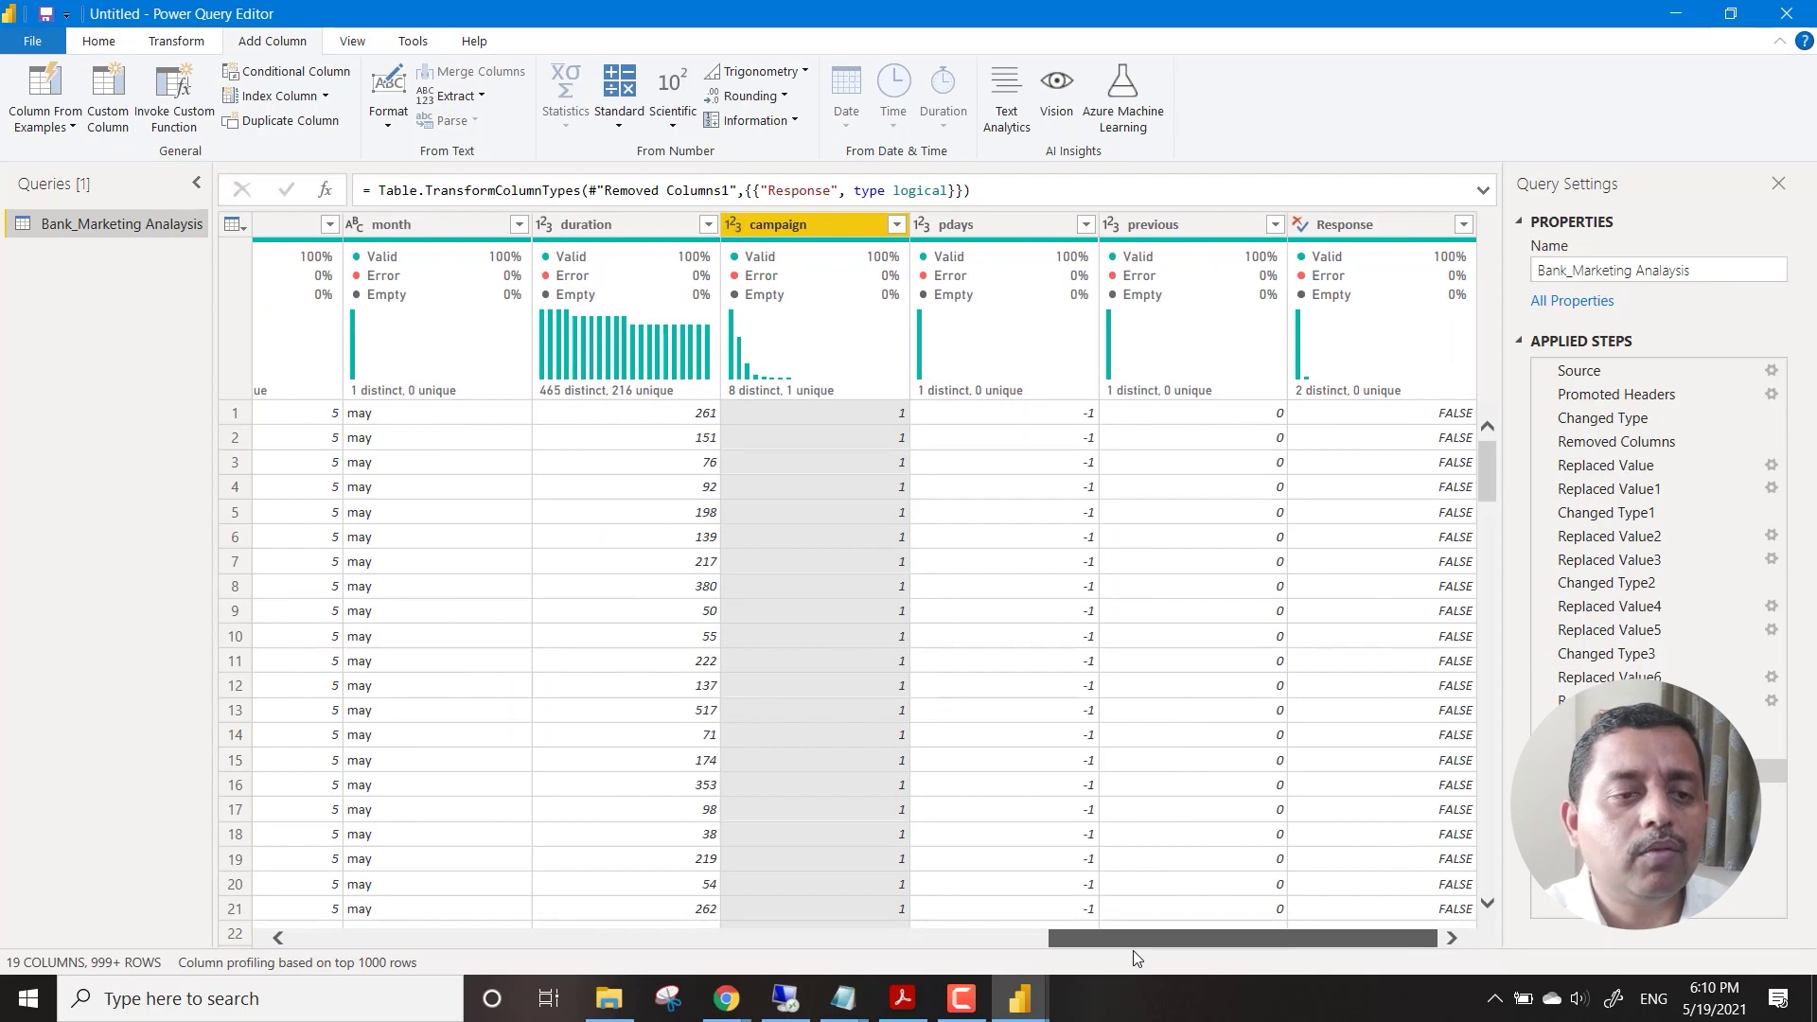
# Close the query editor and apply the pending changes to load the cleaned table into the data model.
pyautogui.moveTo(1133, 950); pyautogui.dragTo(397, 950)
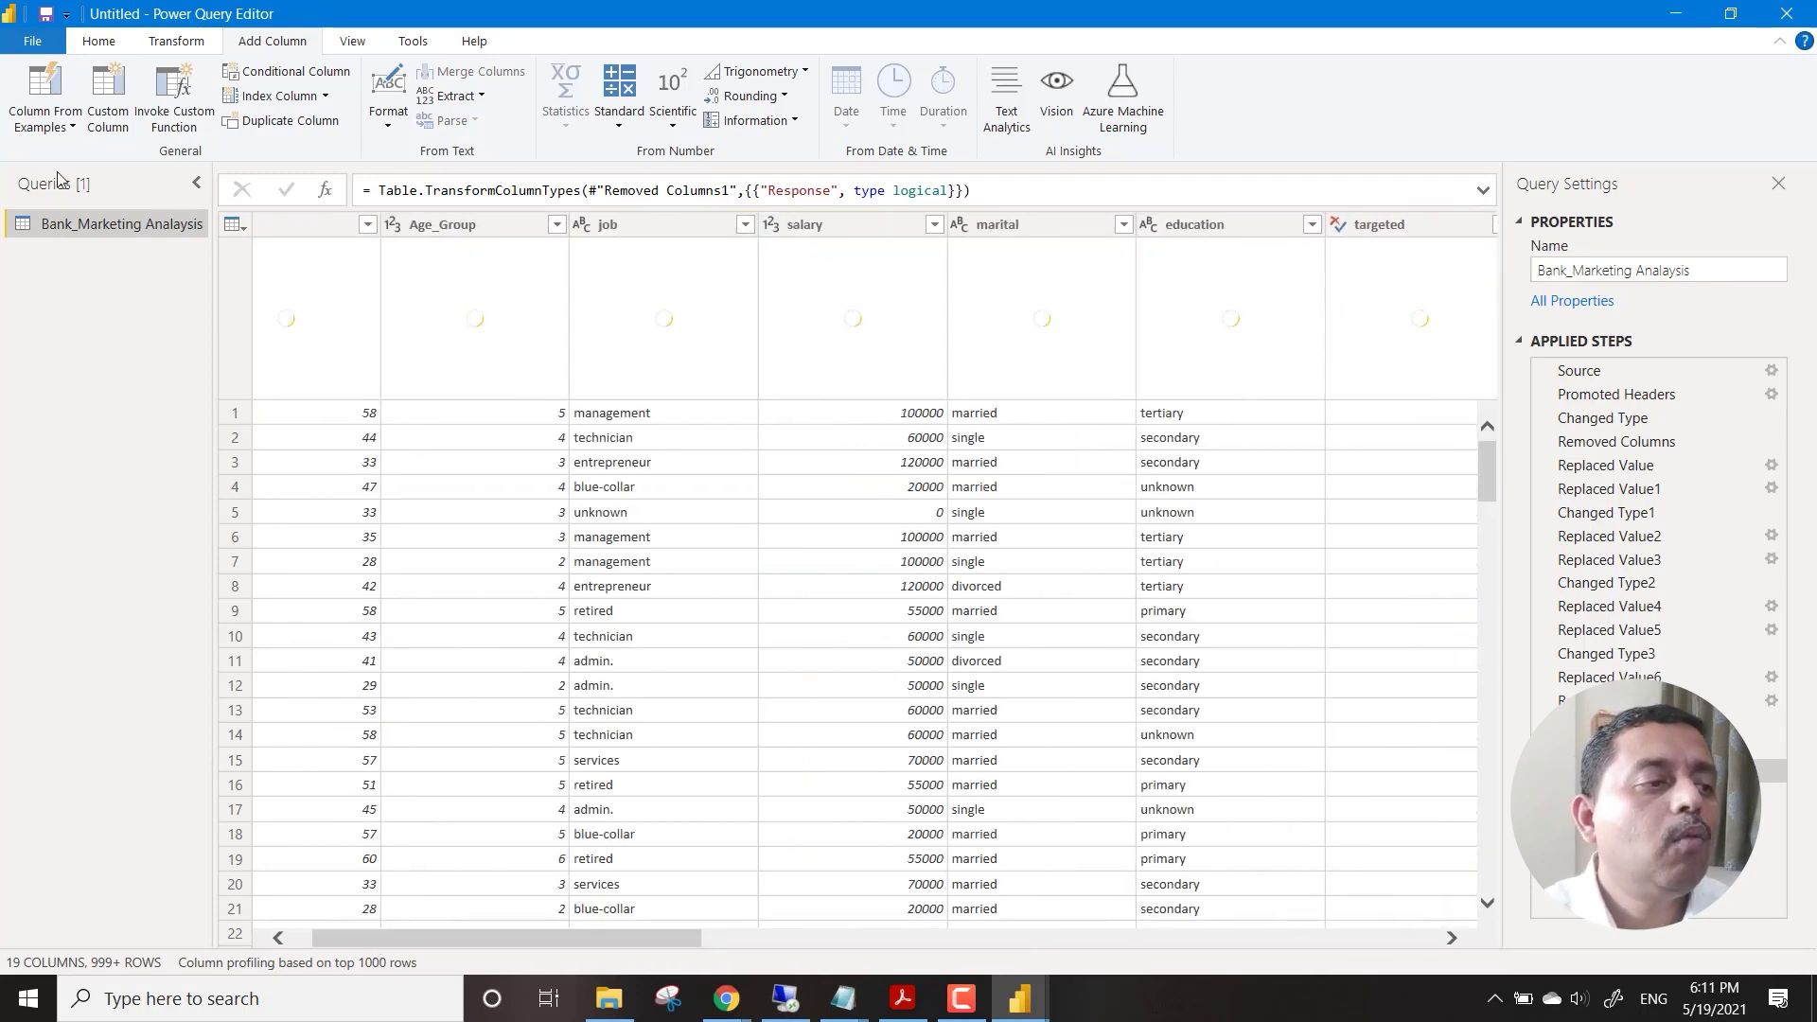
pyautogui.click(108, 49)
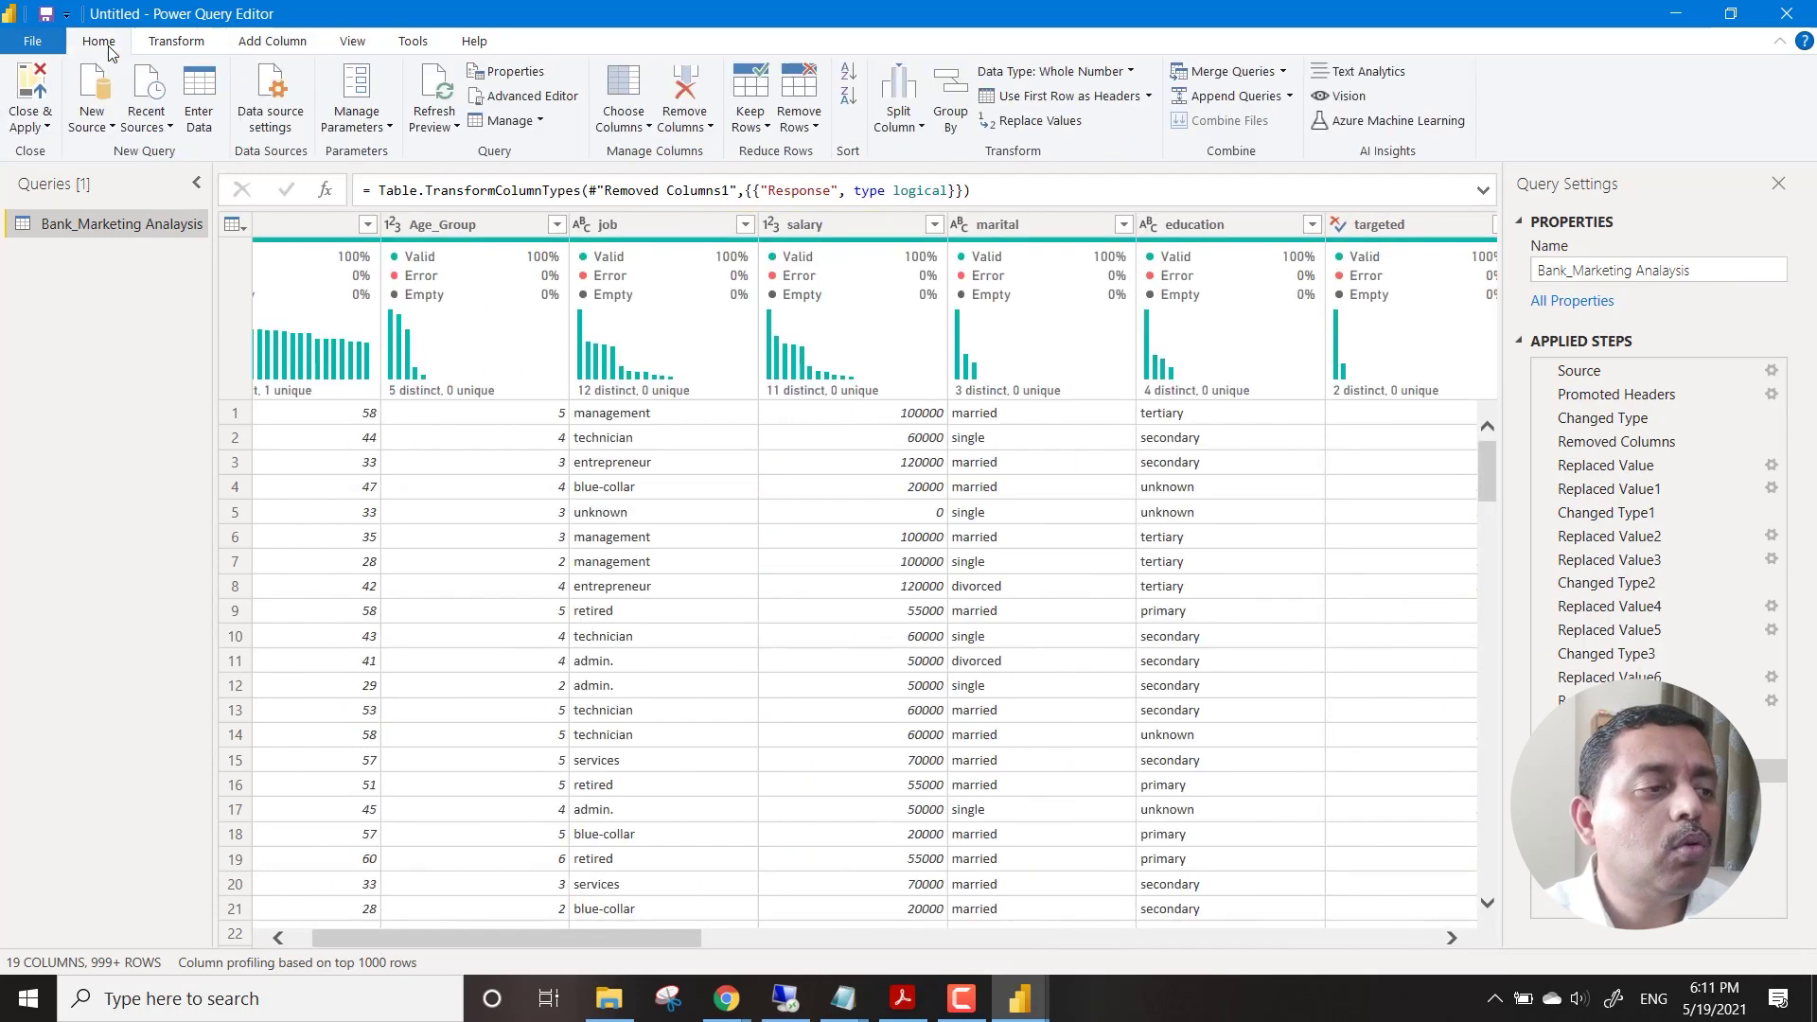
pyautogui.click(43, 123)
pyautogui.click(69, 156)
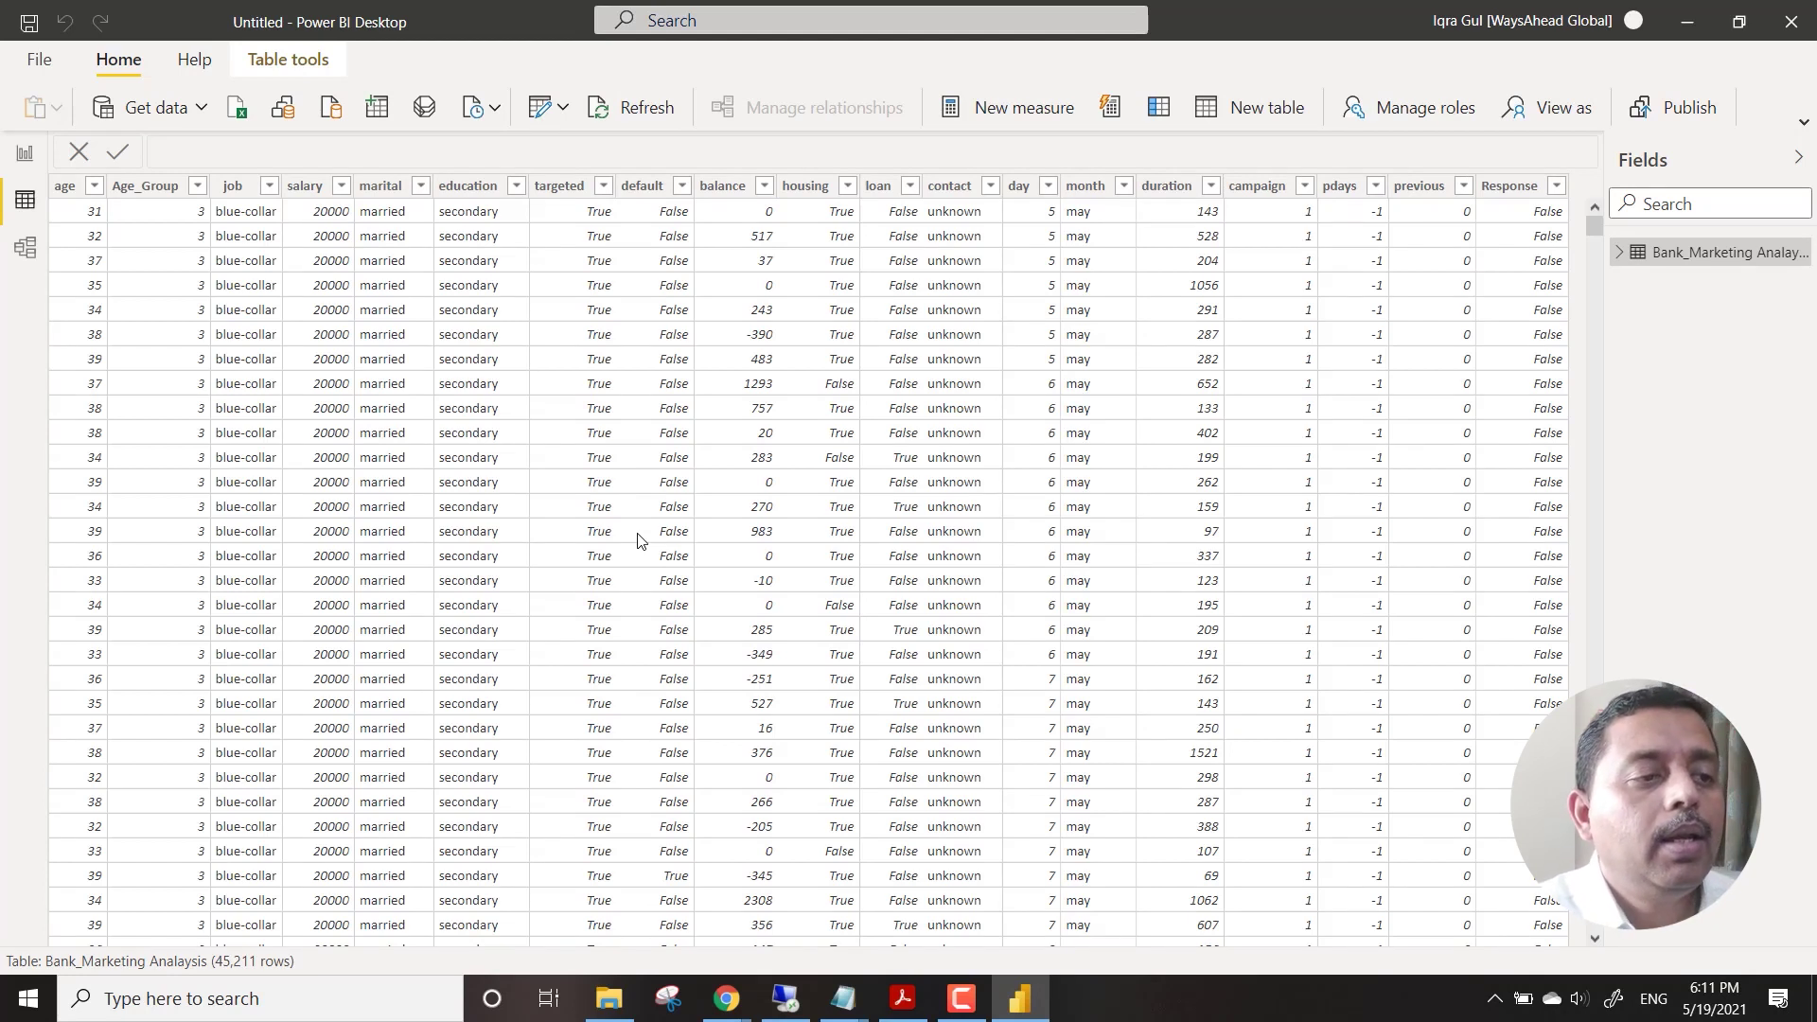
# Try to add a calculated column named MyDate to the marketing table, starting its DATE formula with the year 2020.
pyautogui.click(284, 59)
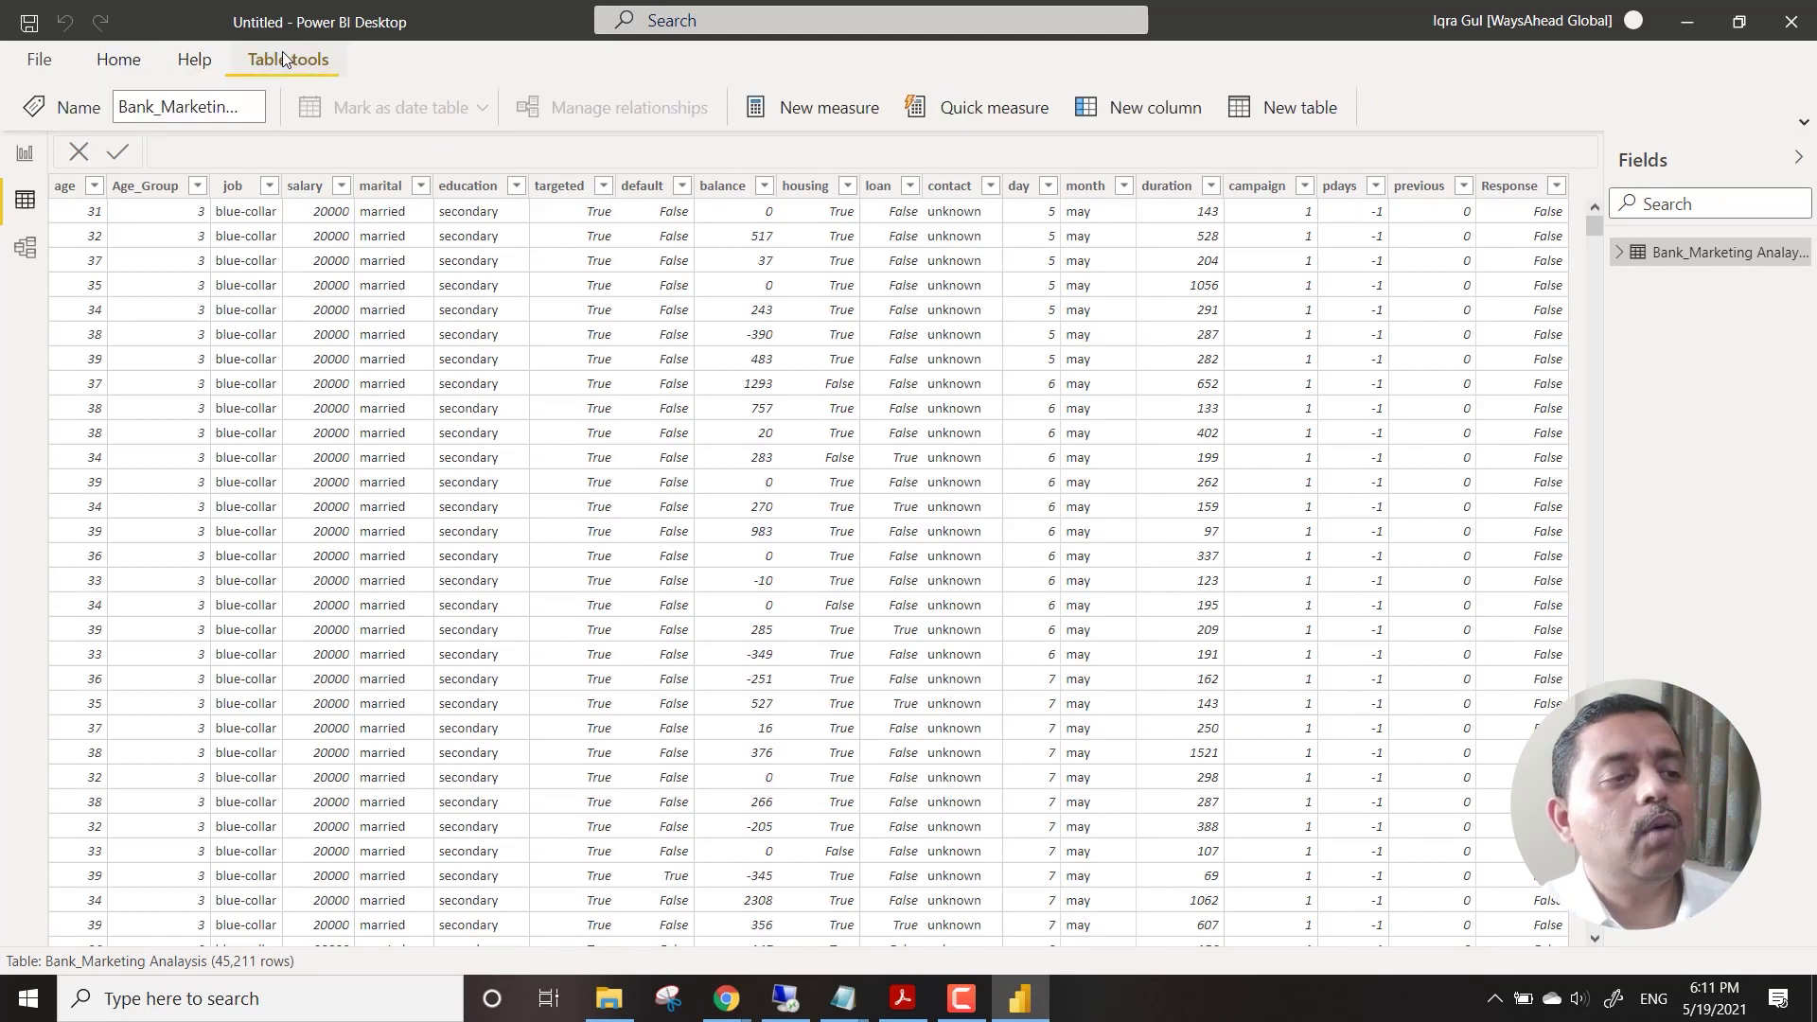
pyautogui.click(142, 74)
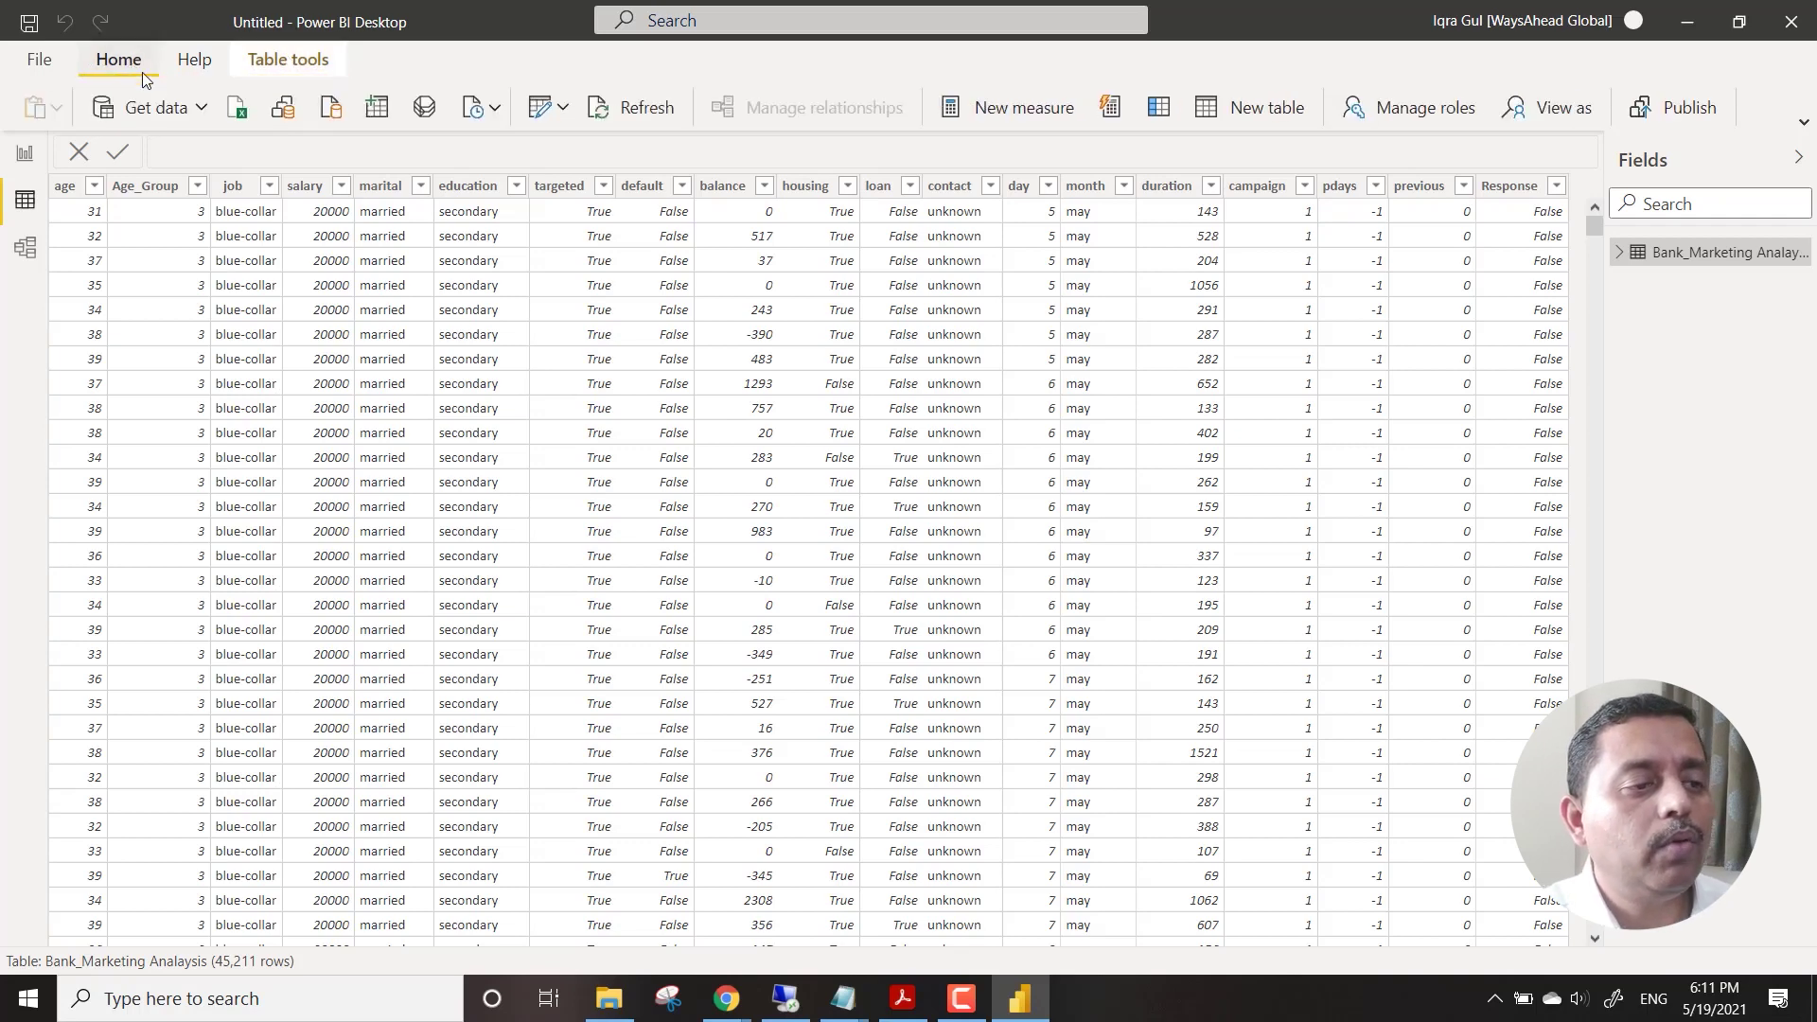
pyautogui.click(271, 64)
pyautogui.click(1132, 118)
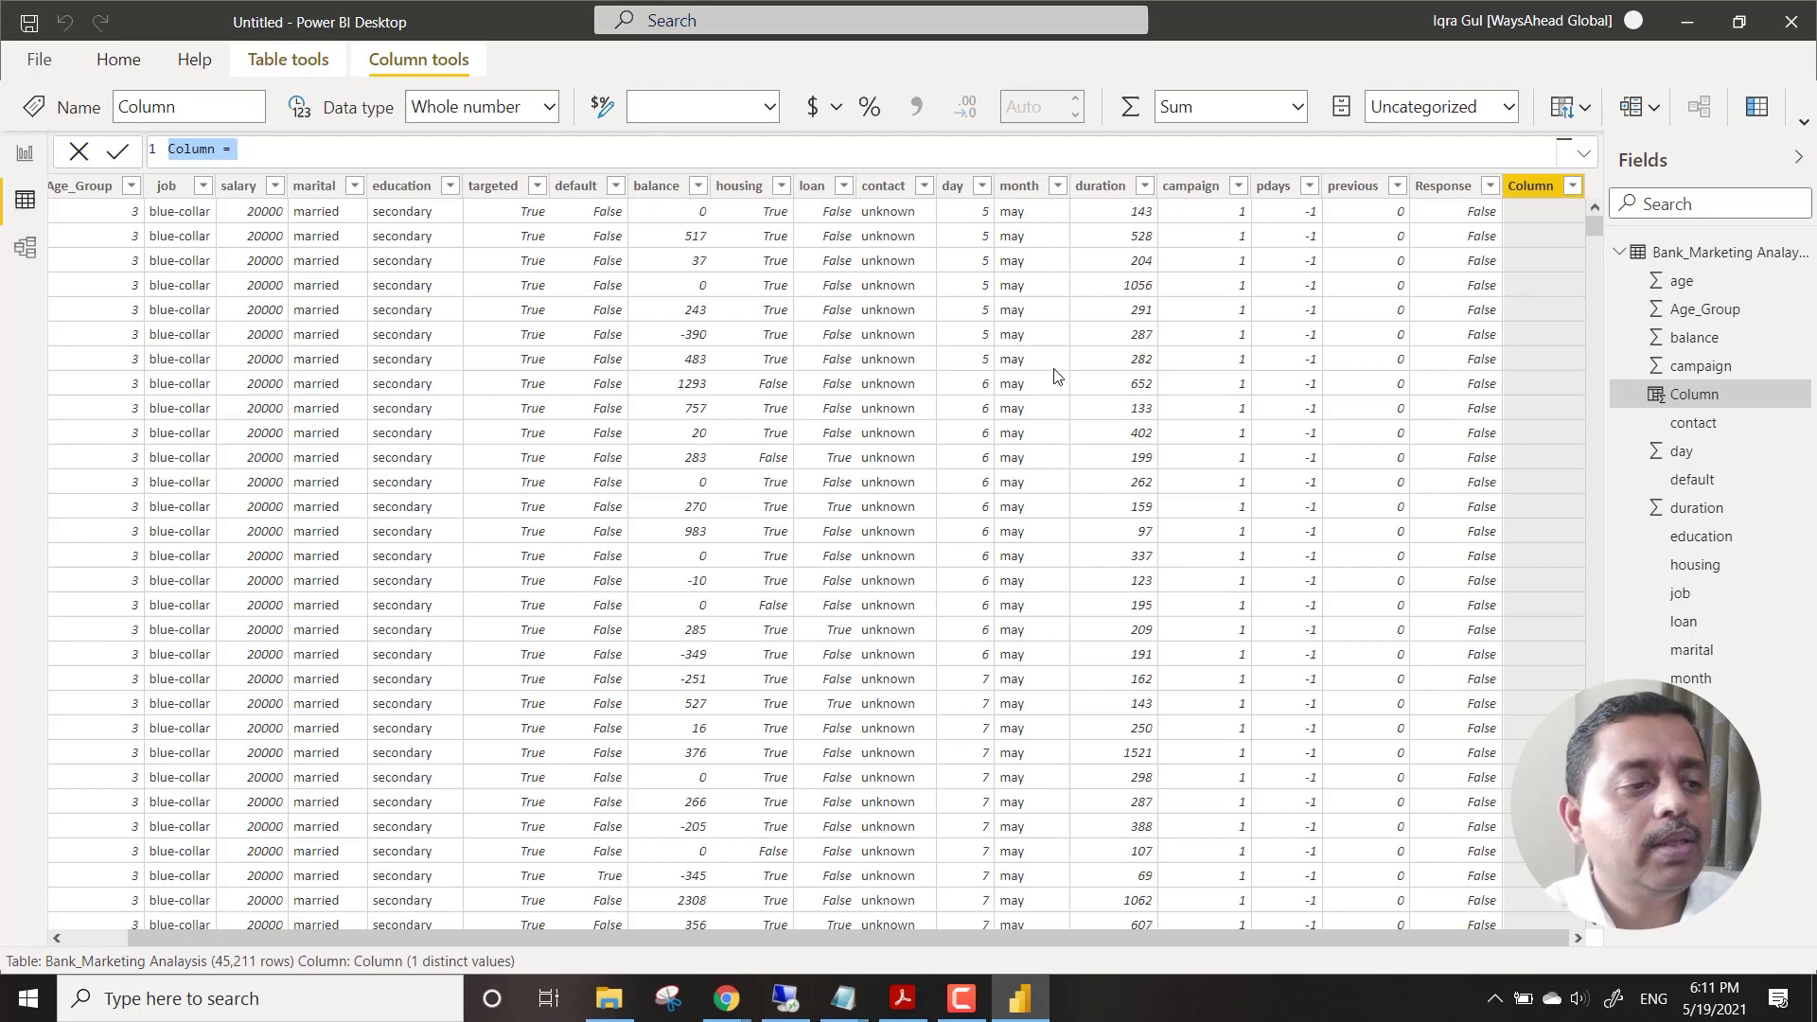
pyautogui.write('MyDate')
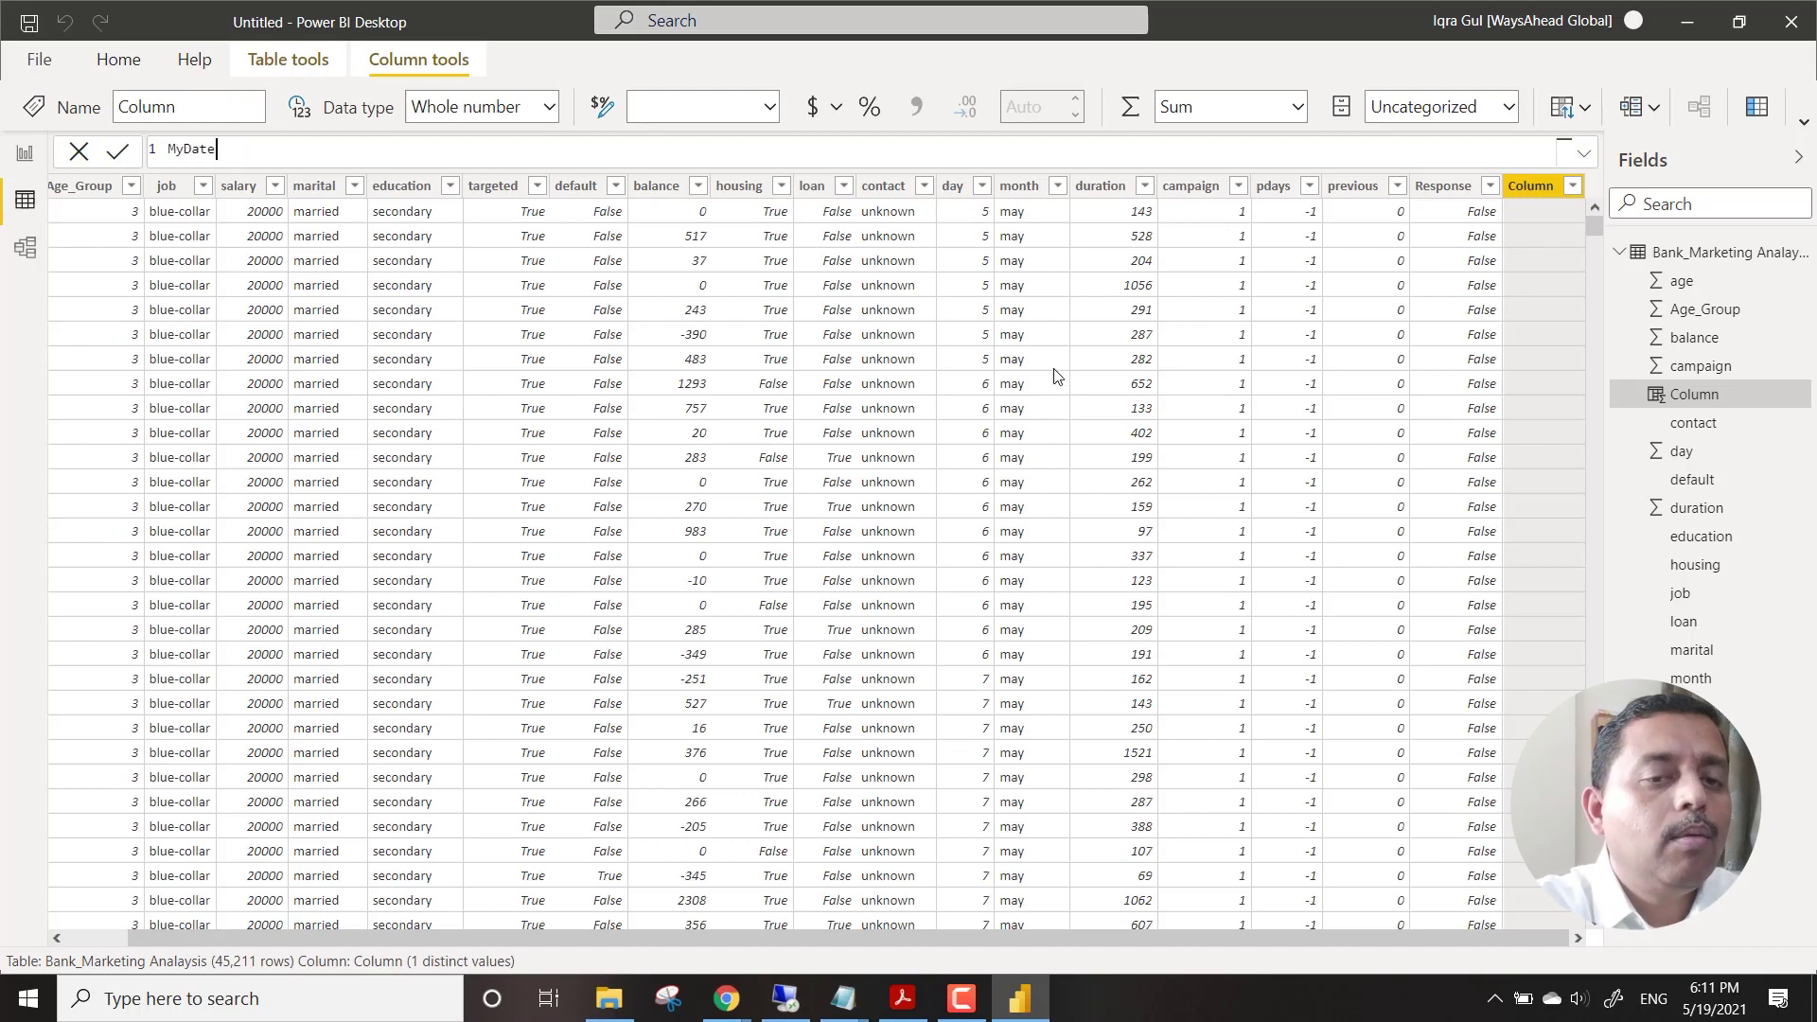
pyautogui.write(' =')
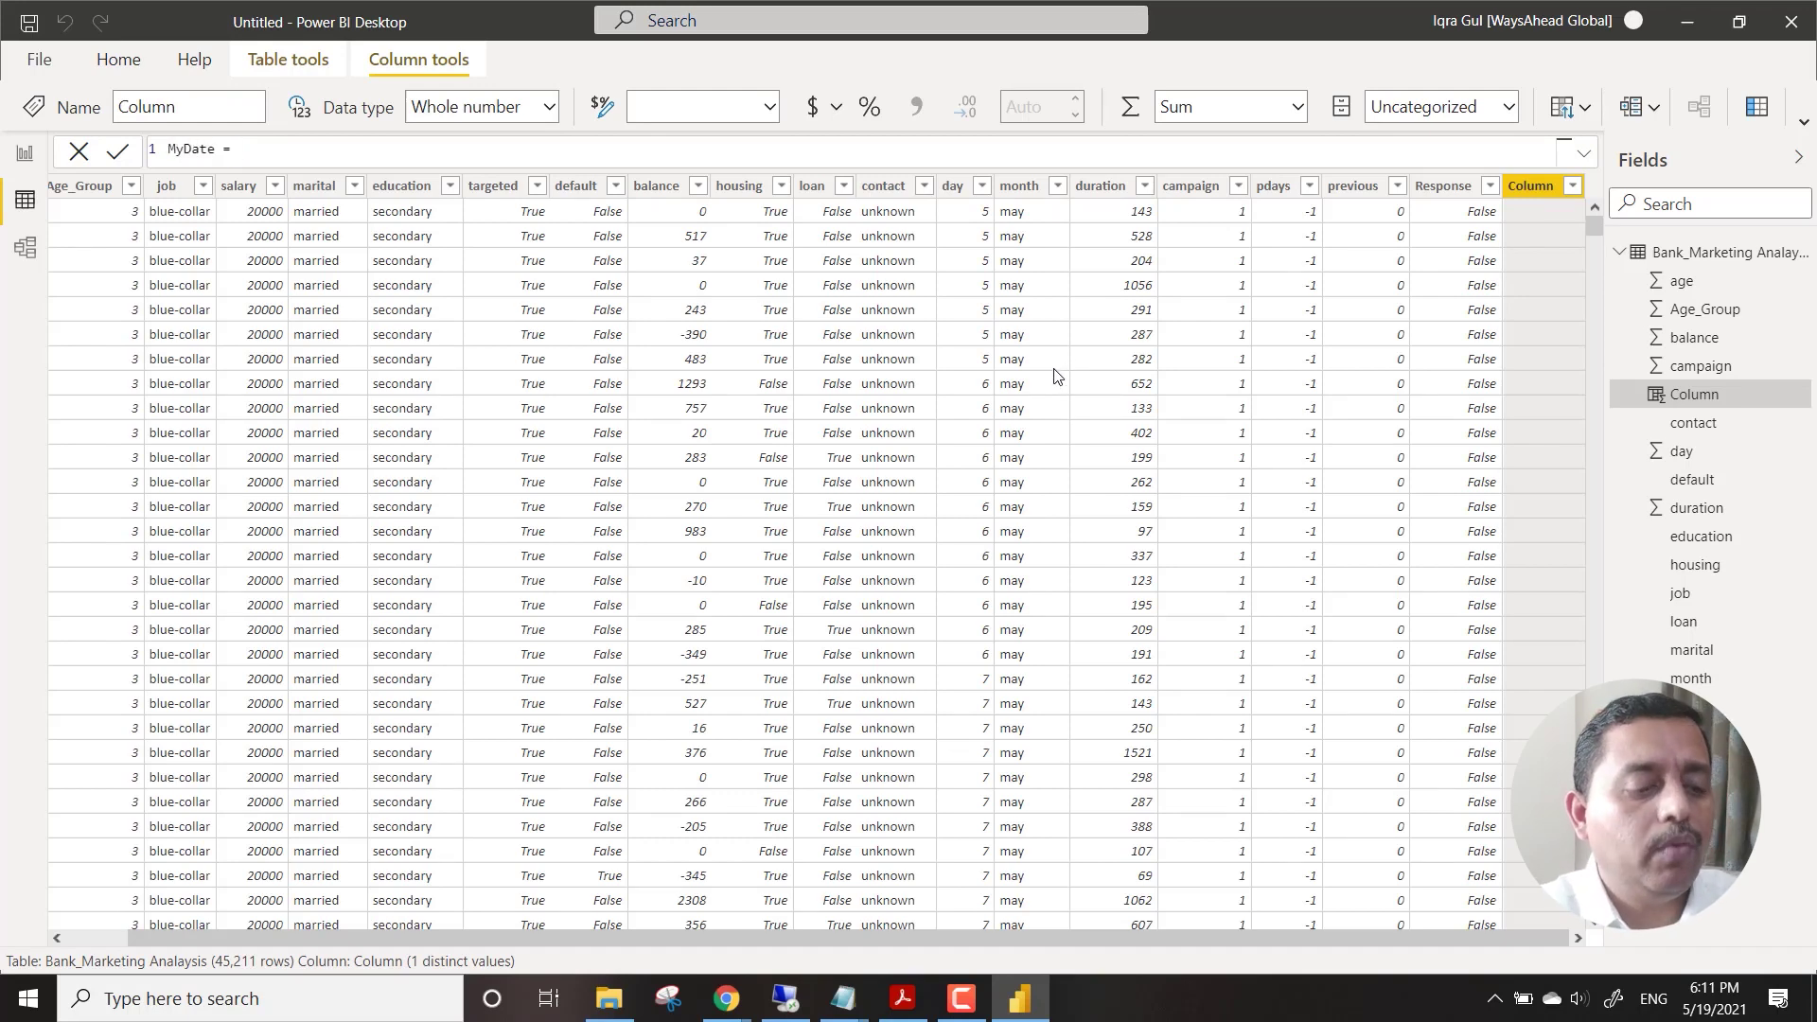
pyautogui.write(' date')
pyautogui.press('Tab')
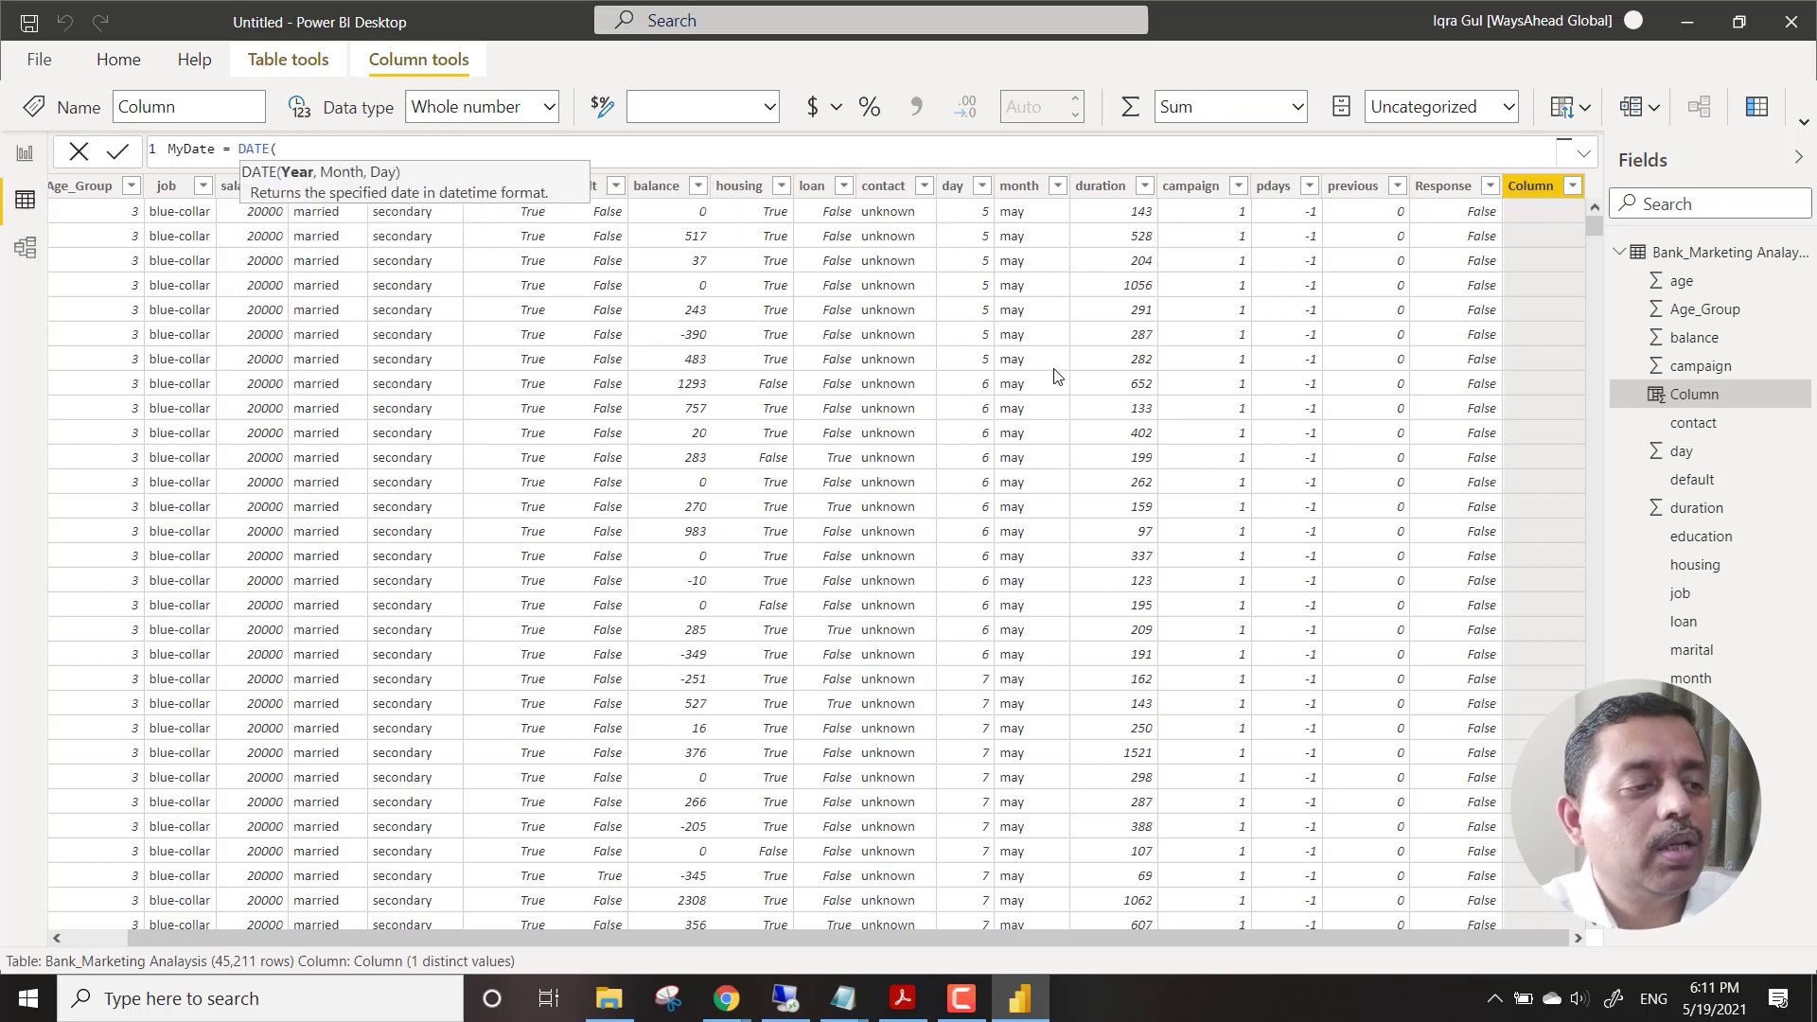
pyautogui.write('20')
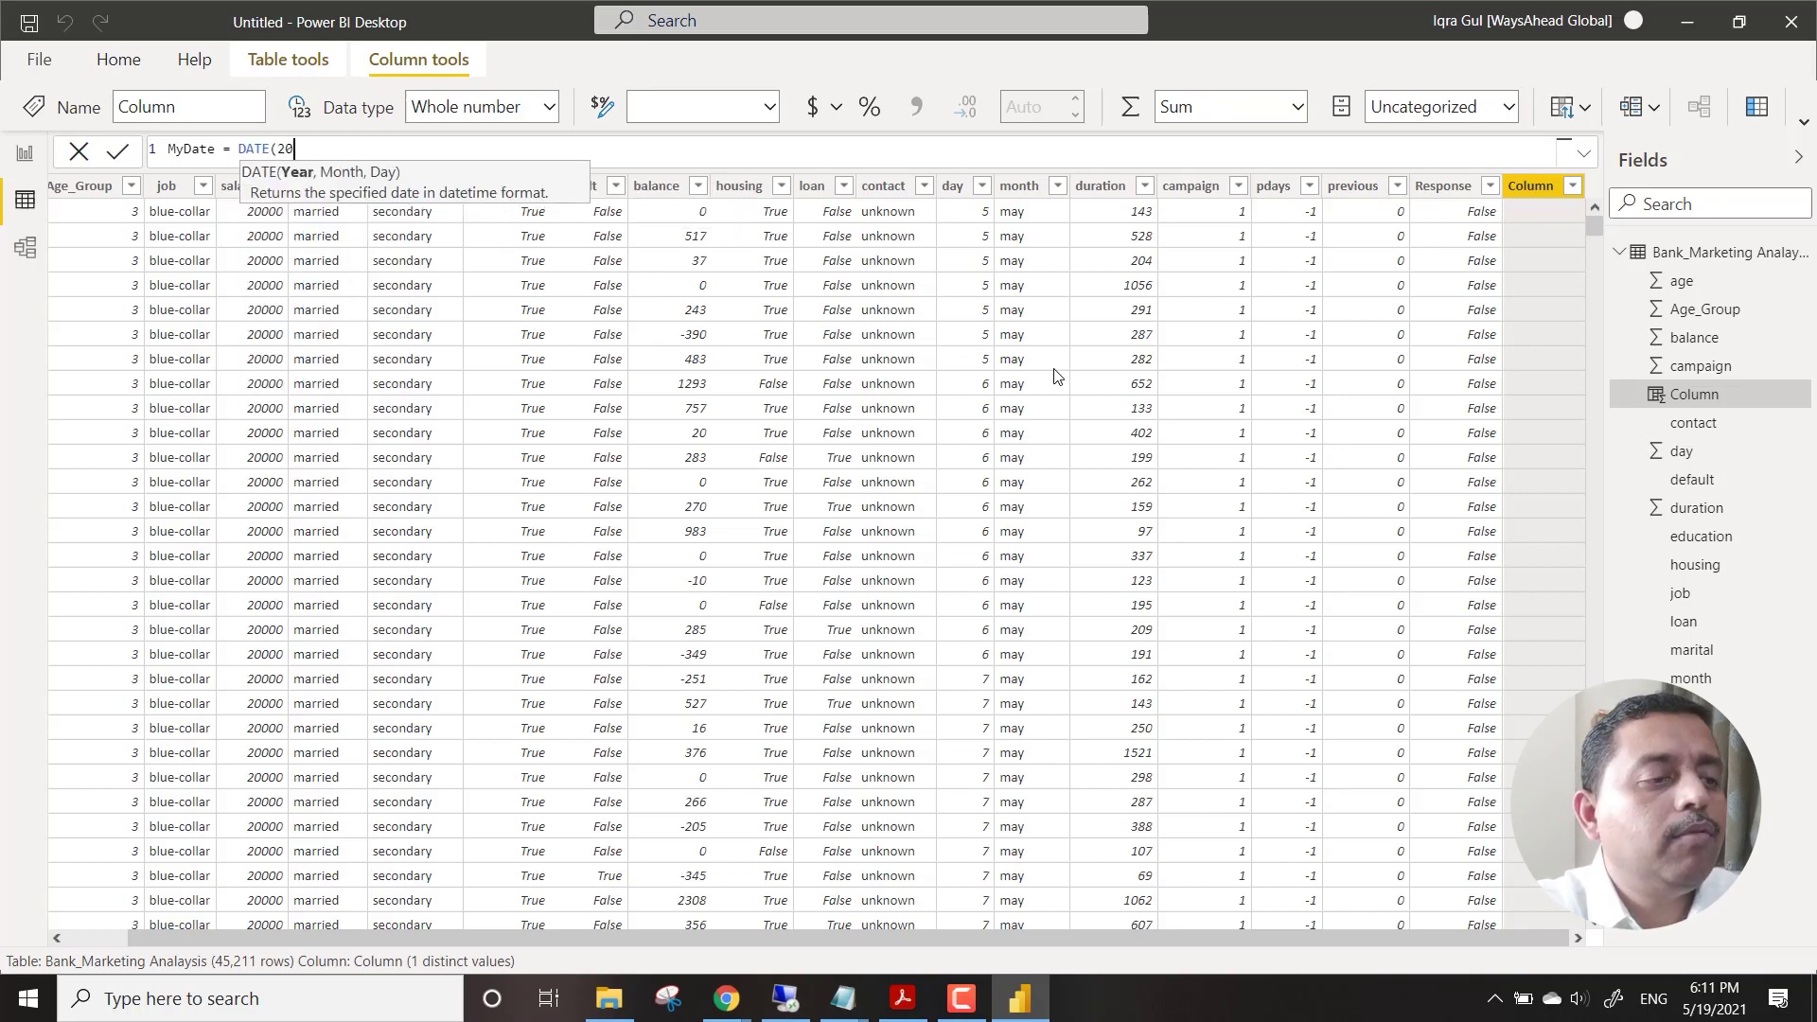
pyautogui.write('20,')
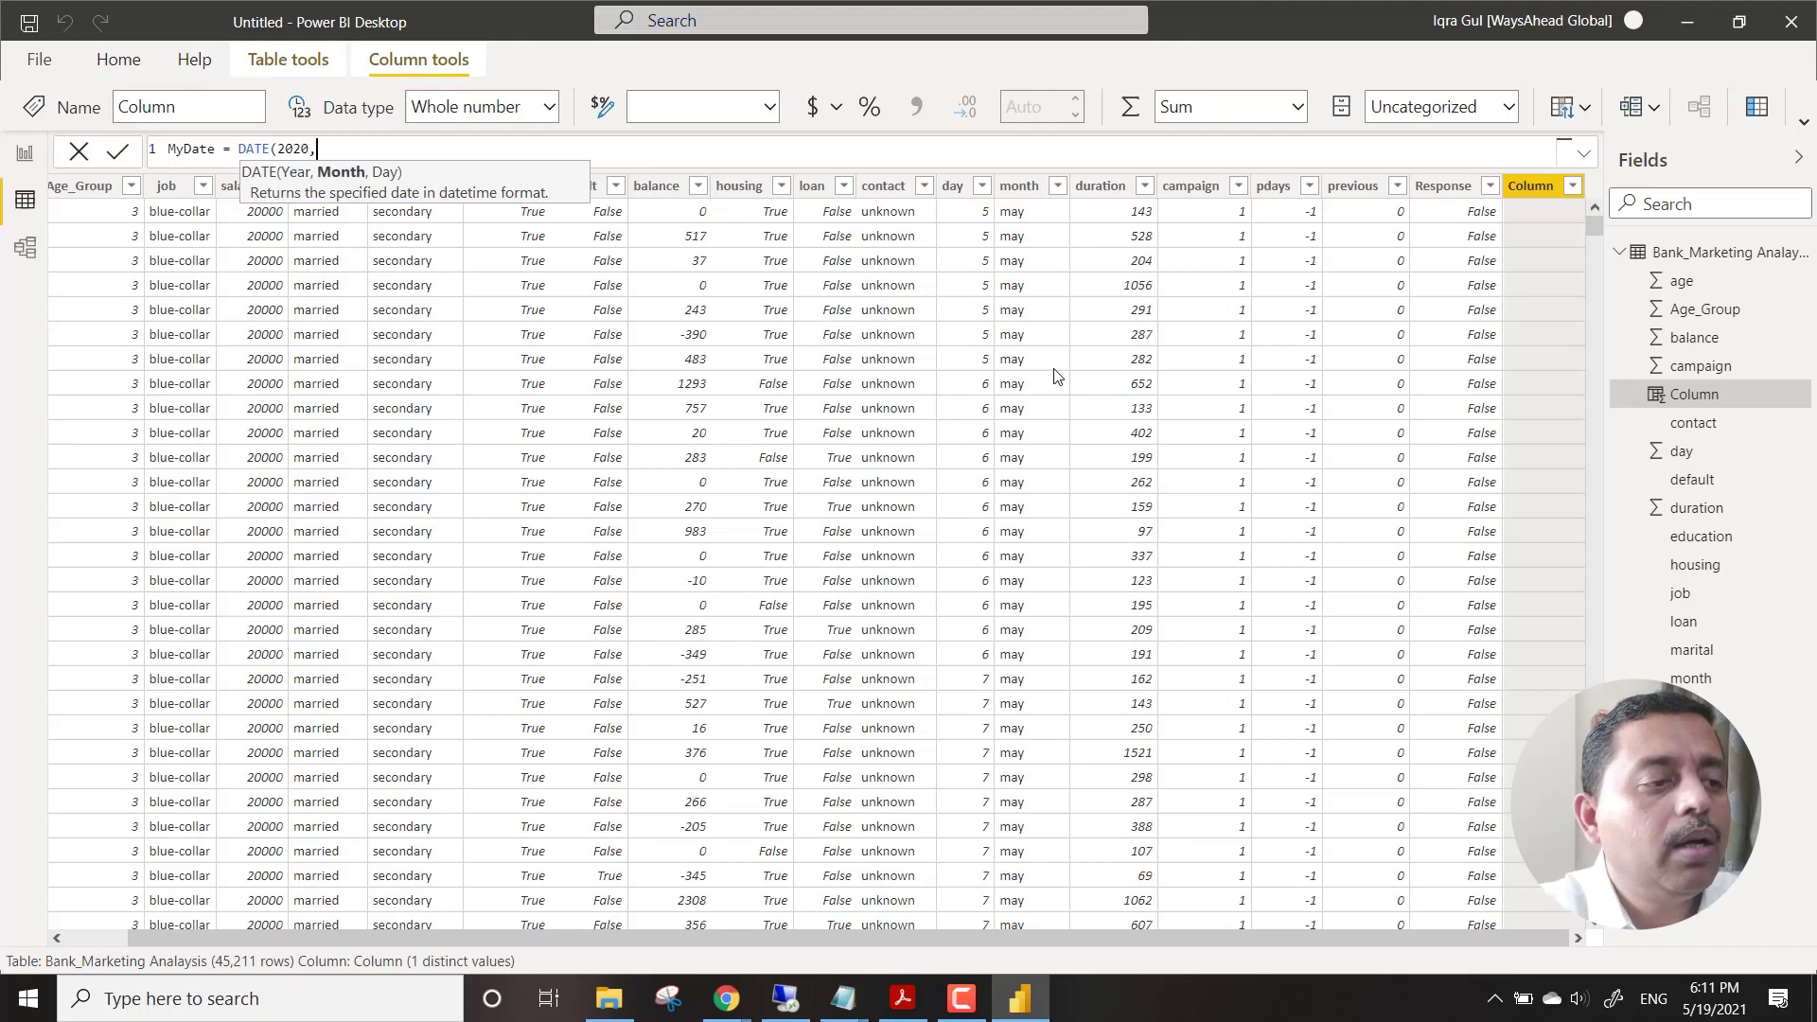
pyautogui.click(1031, 196)
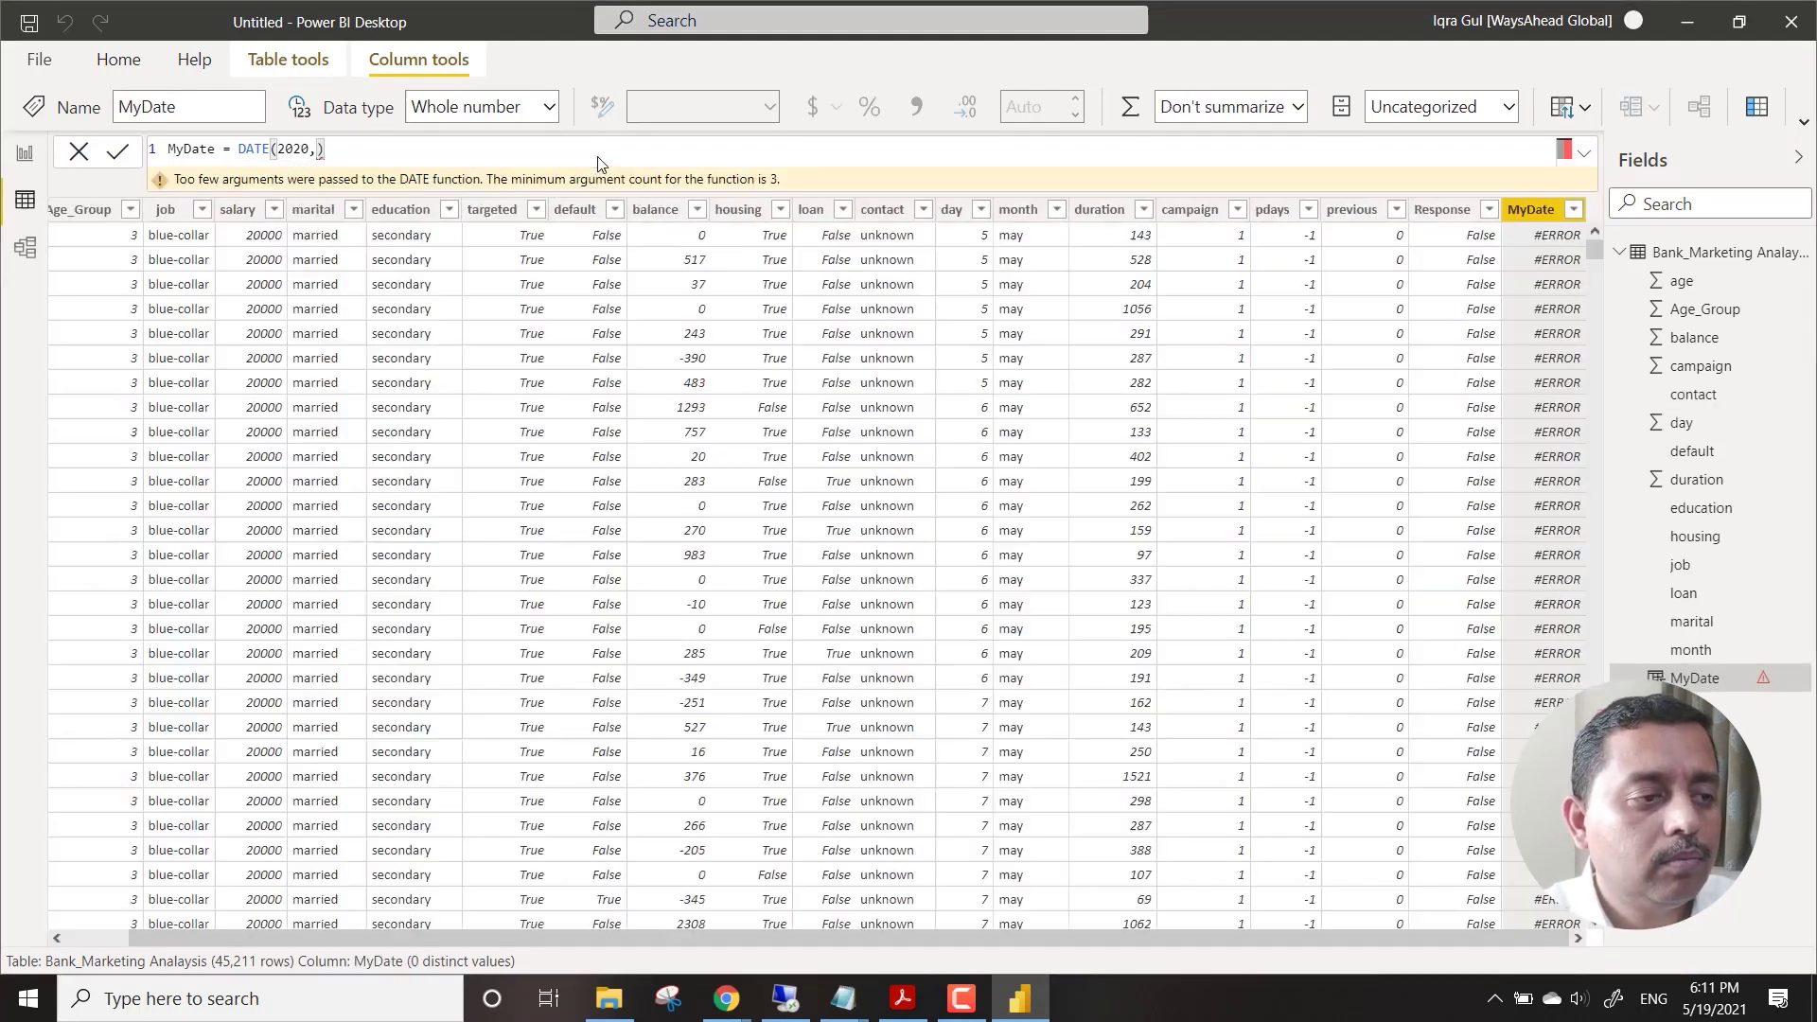
# Use the table's month column as the month argument of the MyDate formula.
pyautogui.press('BackSpace')
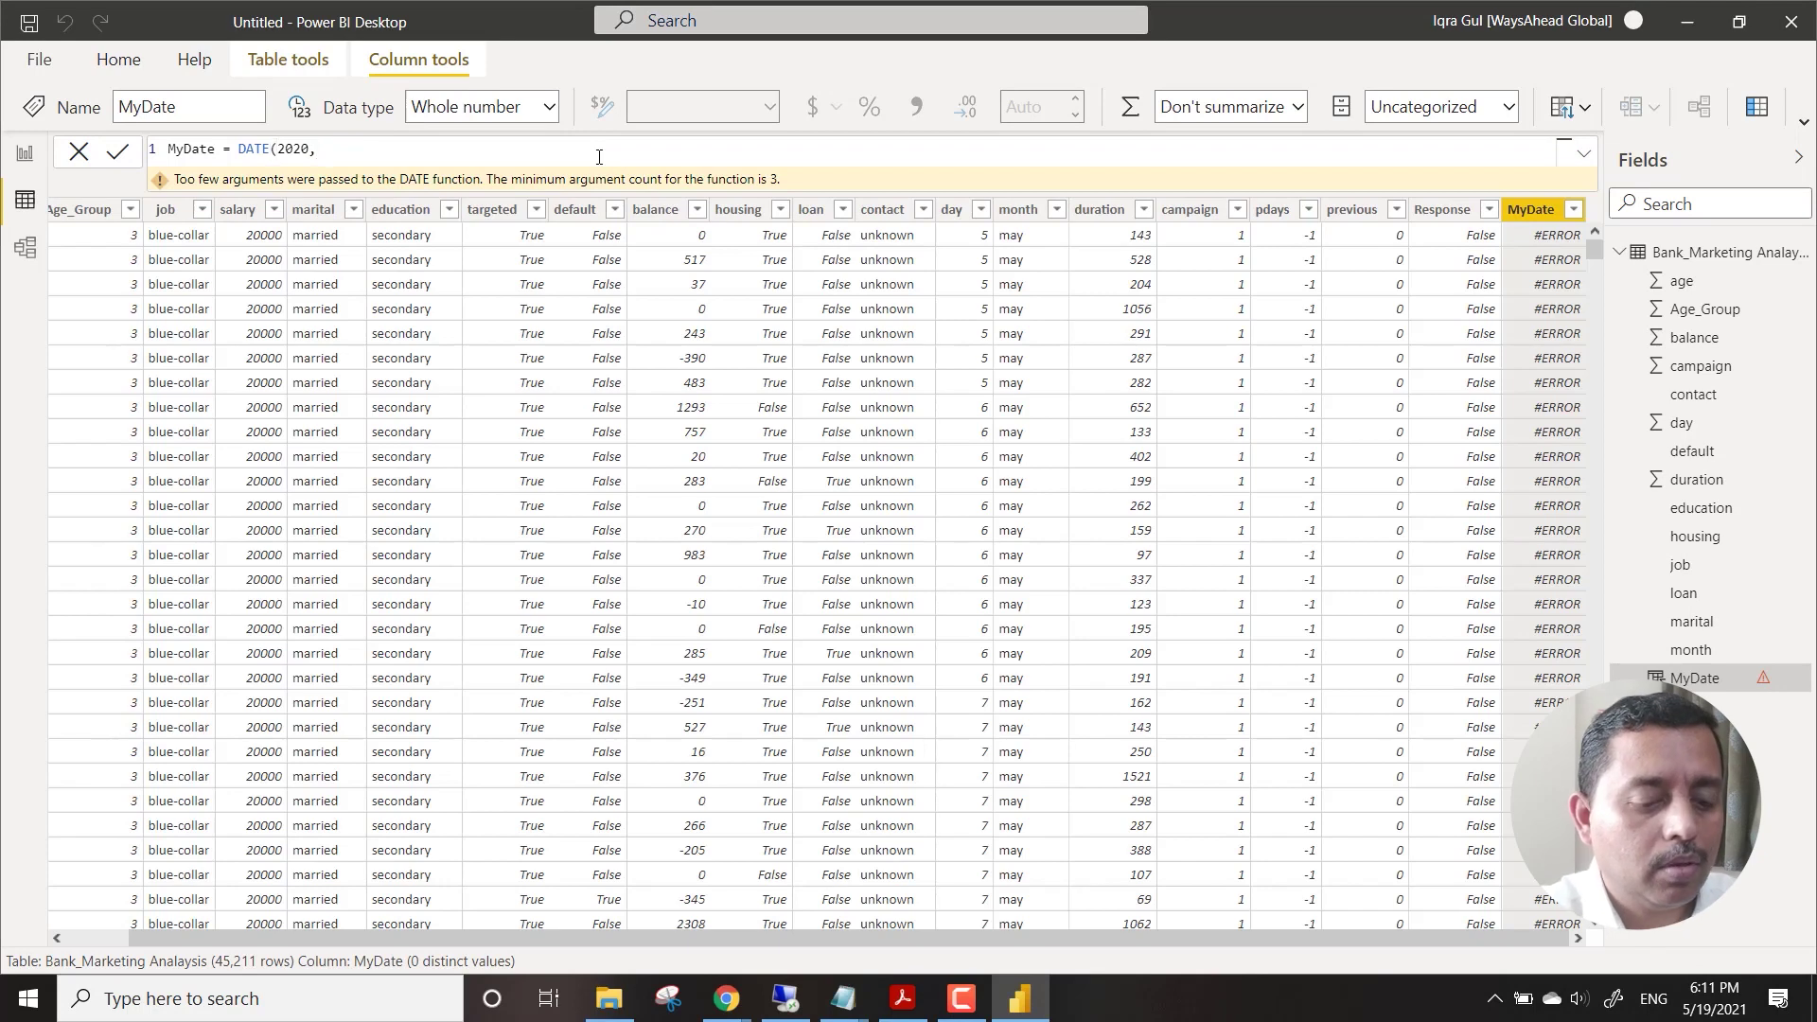
pyautogui.write('mon')
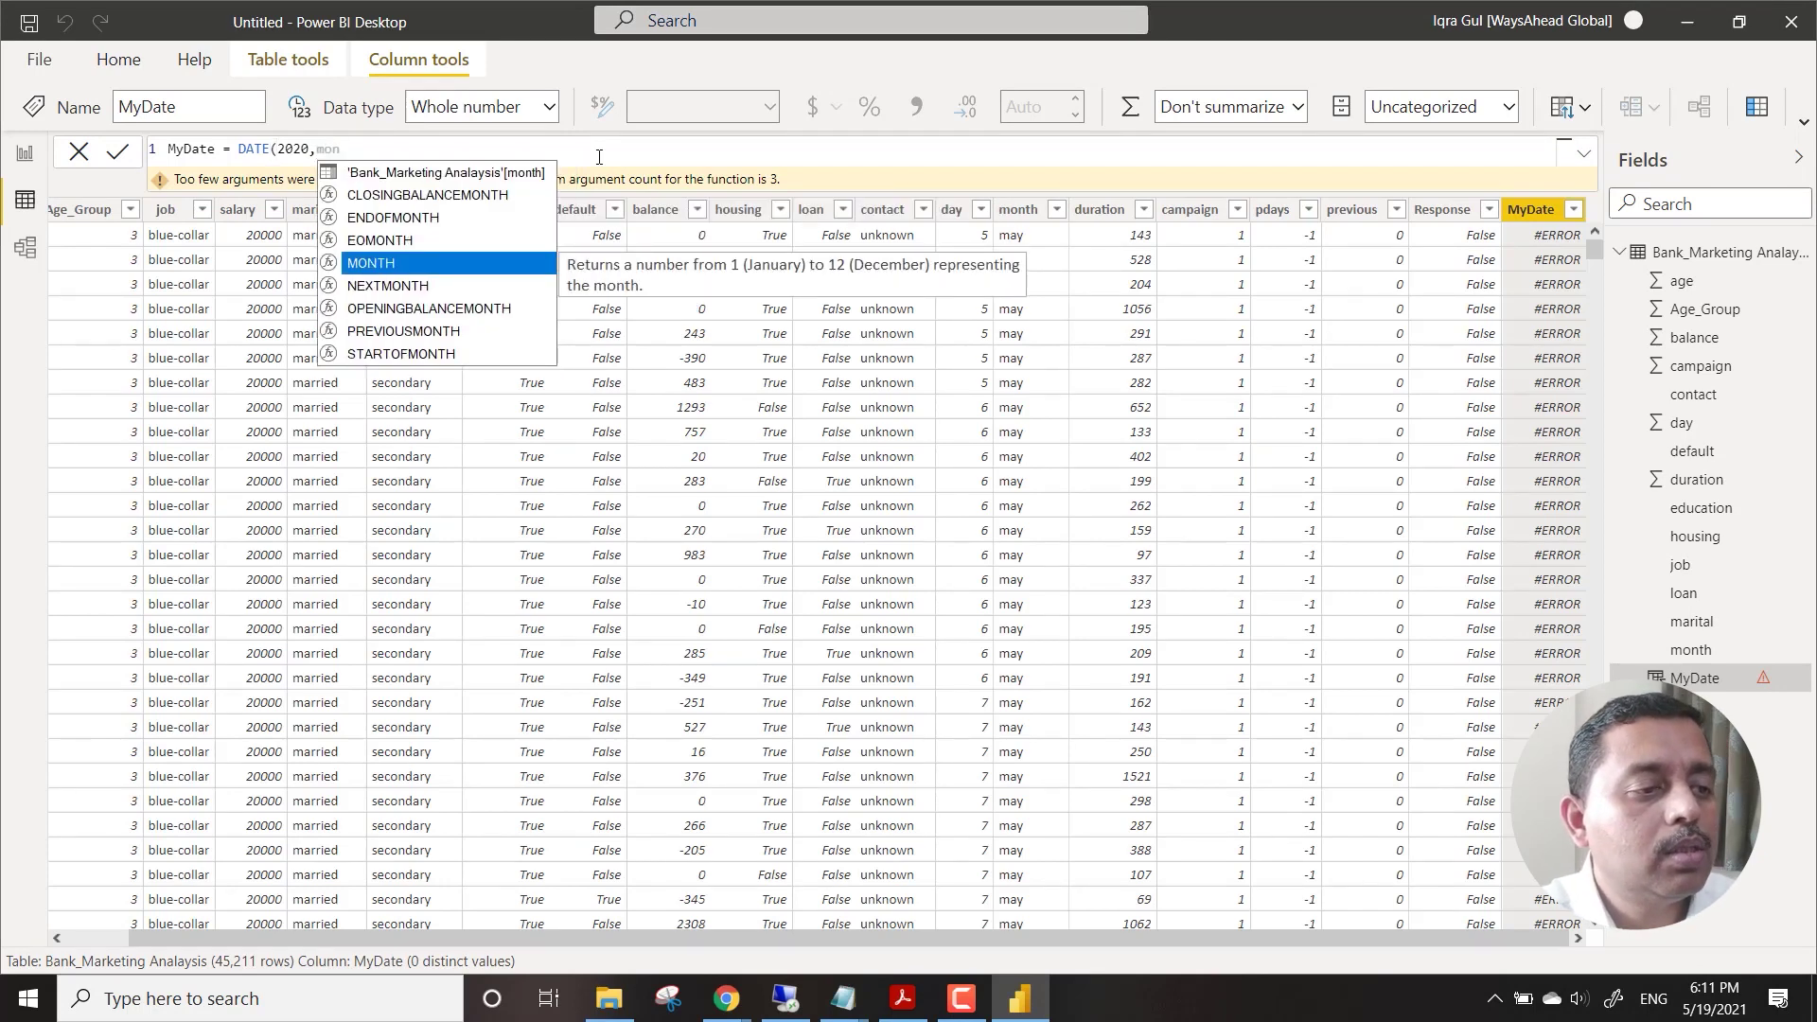
pyautogui.press('Up')
pyautogui.press('Up')
pyautogui.press('Up')
pyautogui.press('Up')
pyautogui.press('Tab')
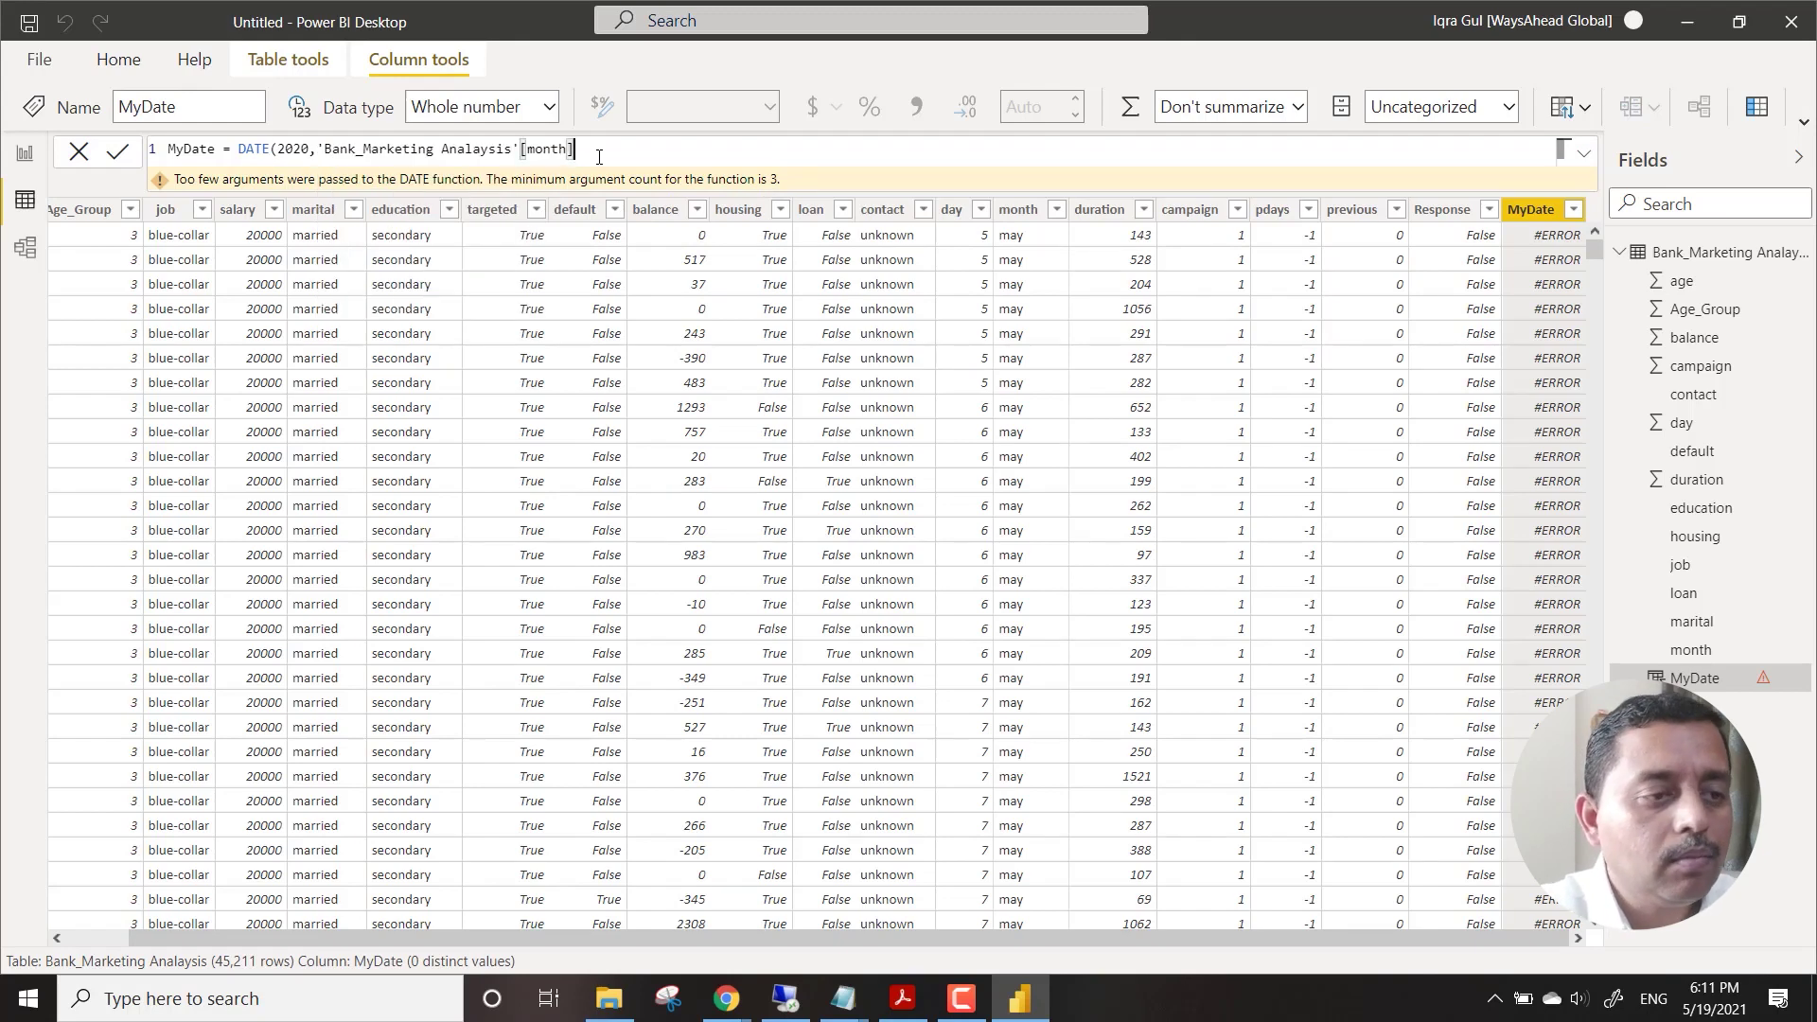
pyautogui.write(',')
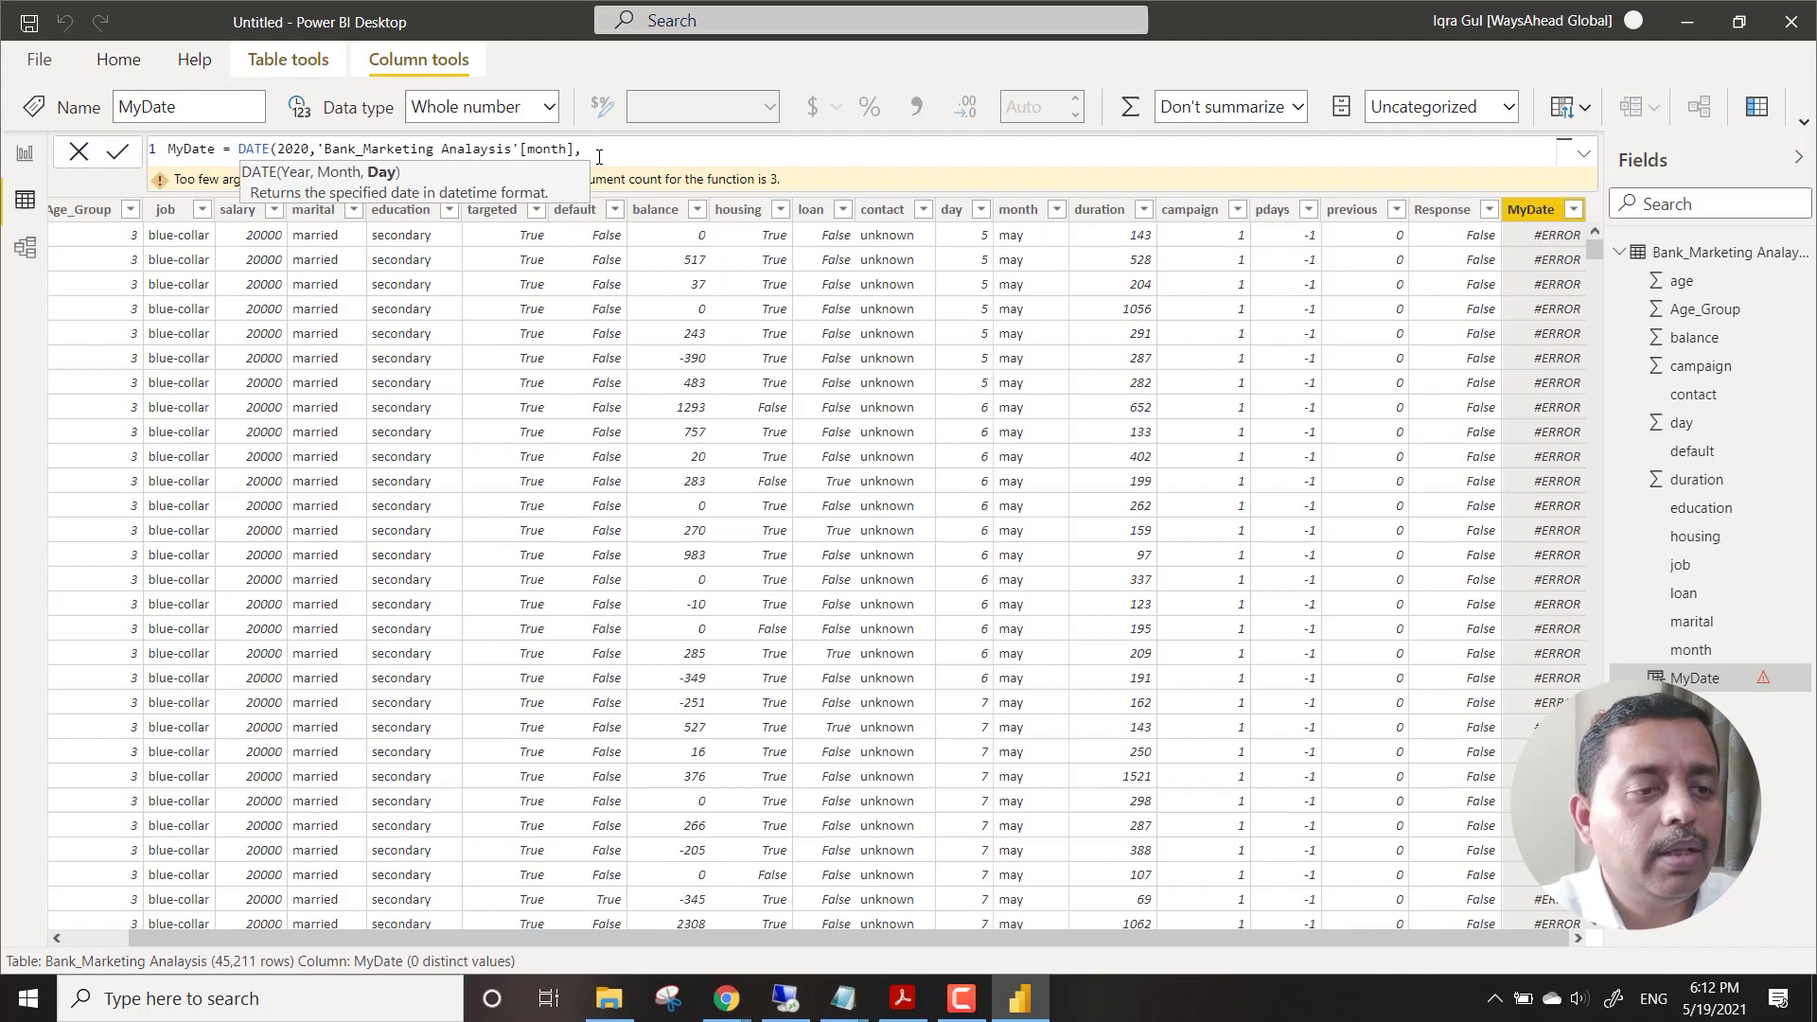
# Use the table's day column as the day argument of the DATE function and commit the MyDate formula.
pyautogui.write('day')
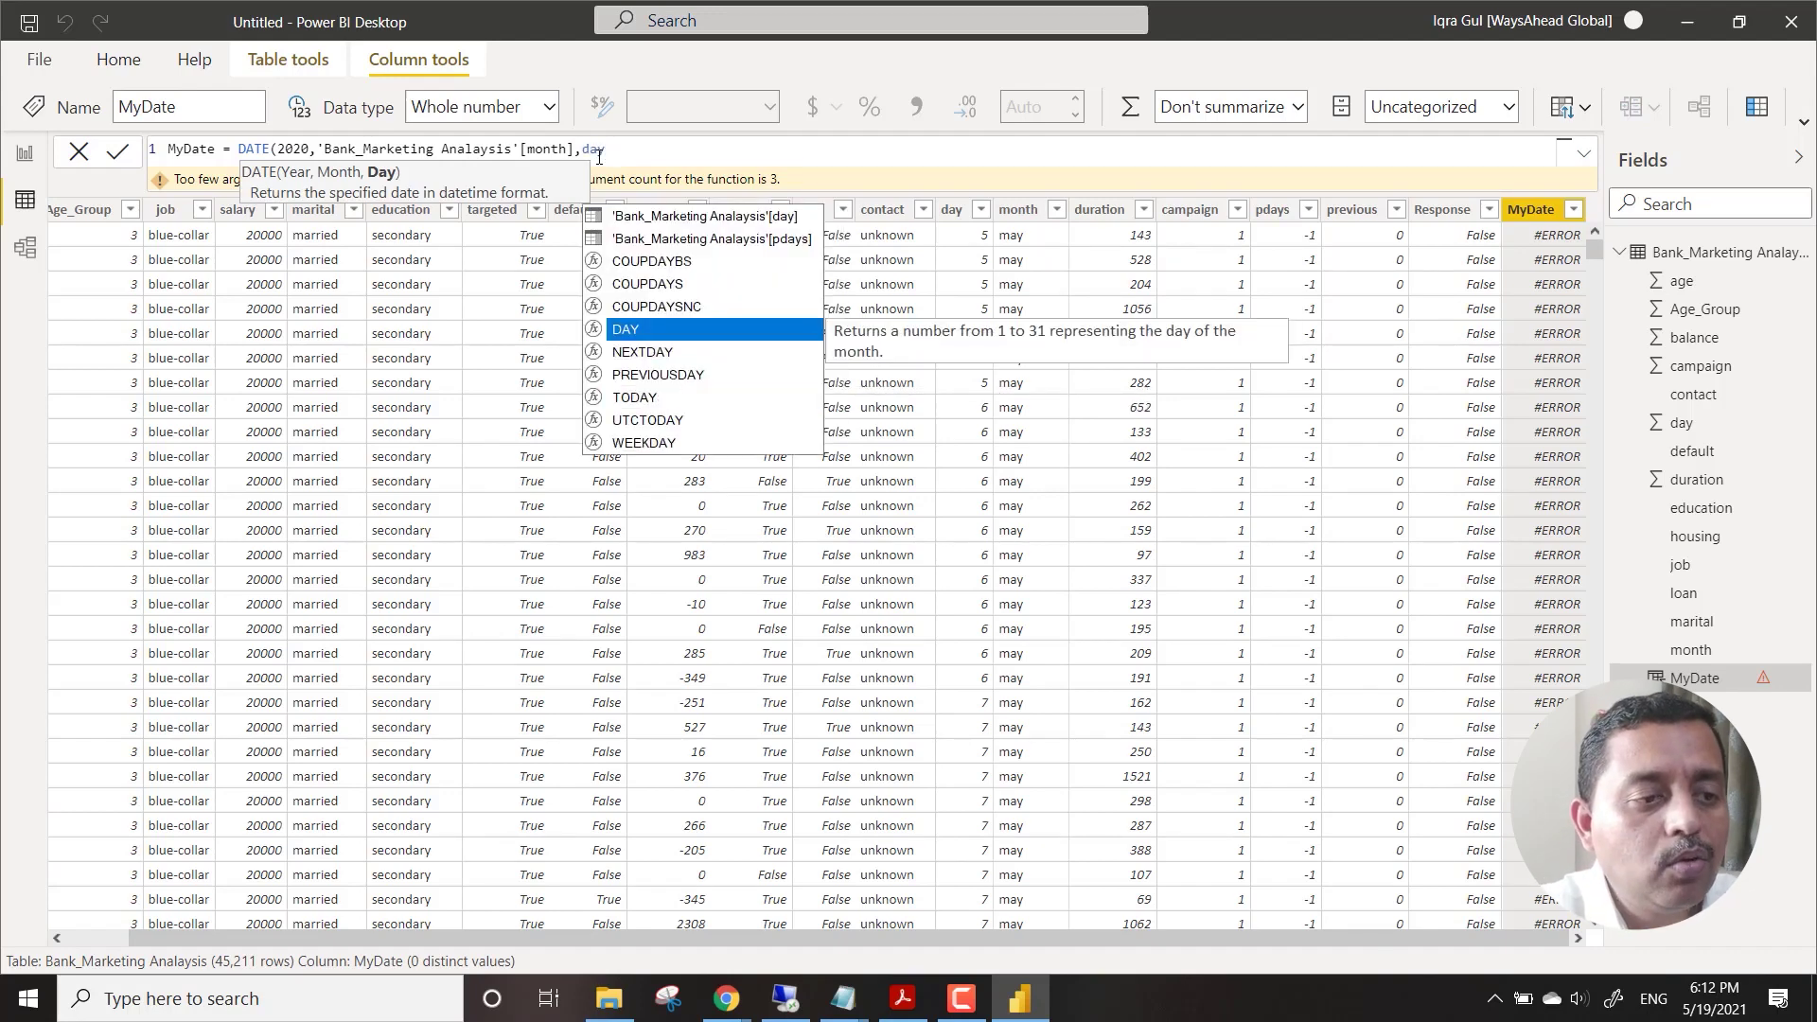
pyautogui.press('Up')
pyautogui.press('Up')
pyautogui.press('Up')
pyautogui.press('Up')
pyautogui.press('Up')
pyautogui.press('Tab')
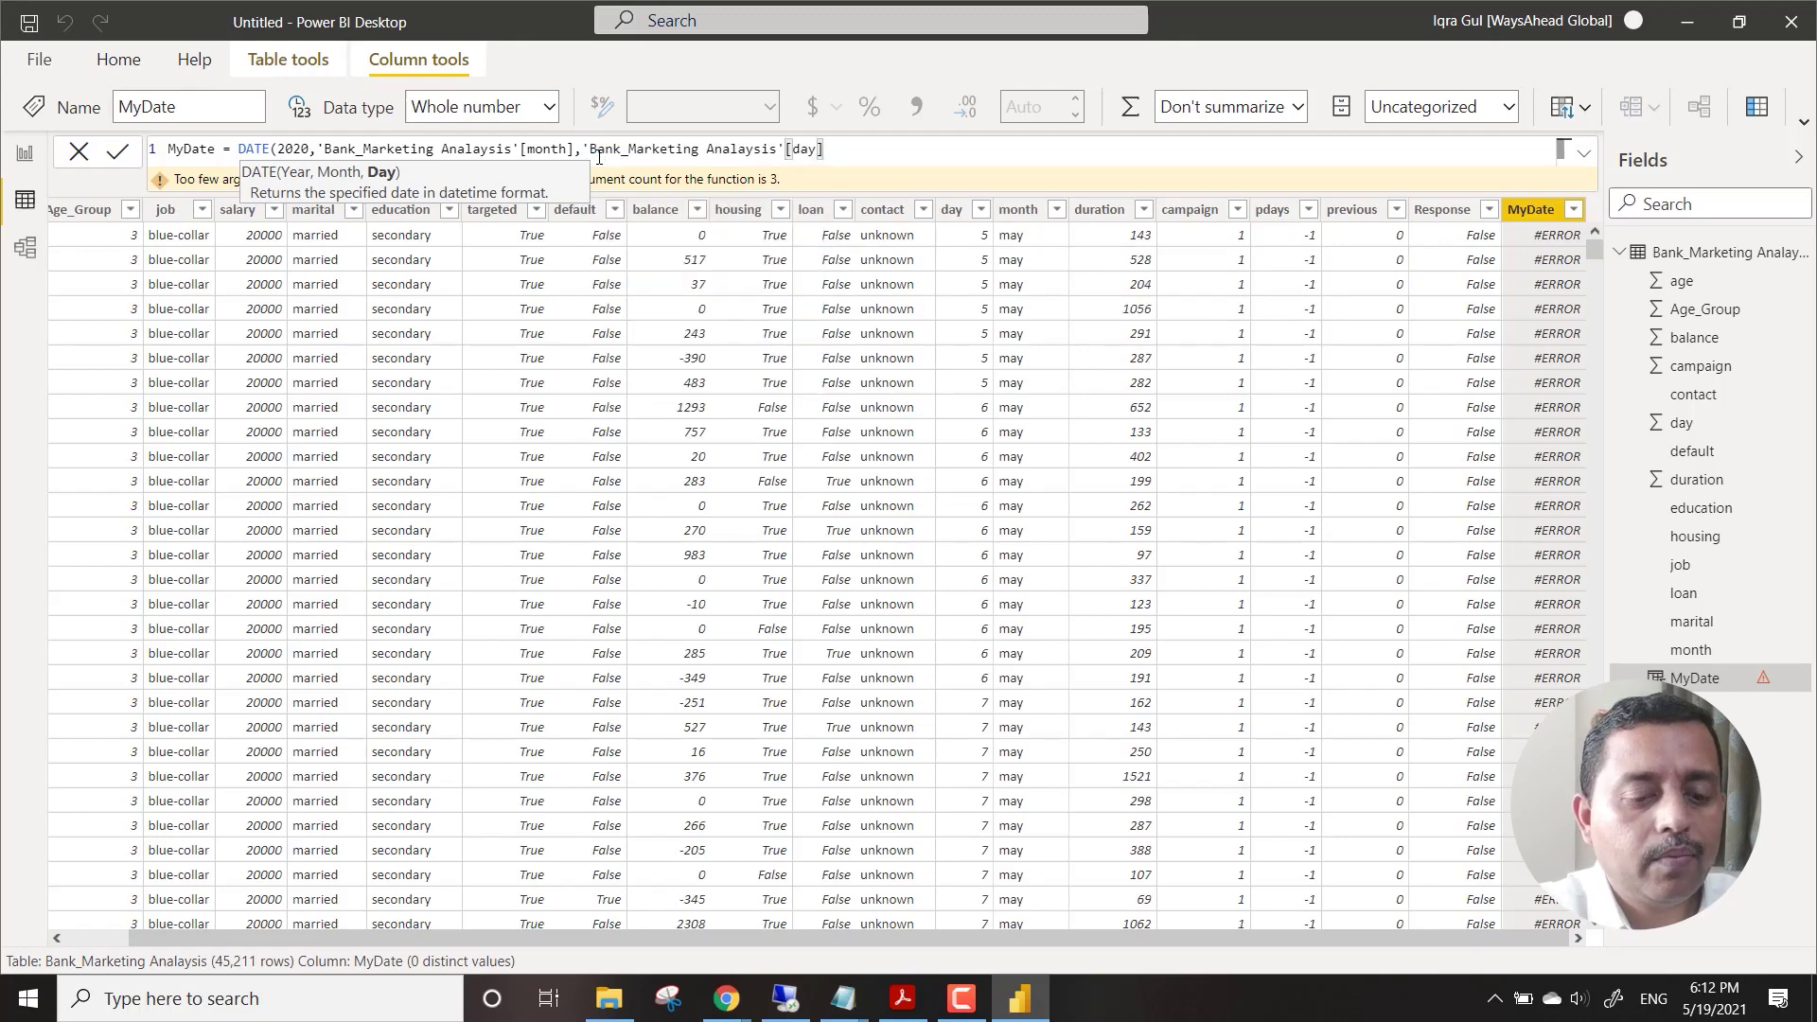
pyautogui.write(')')
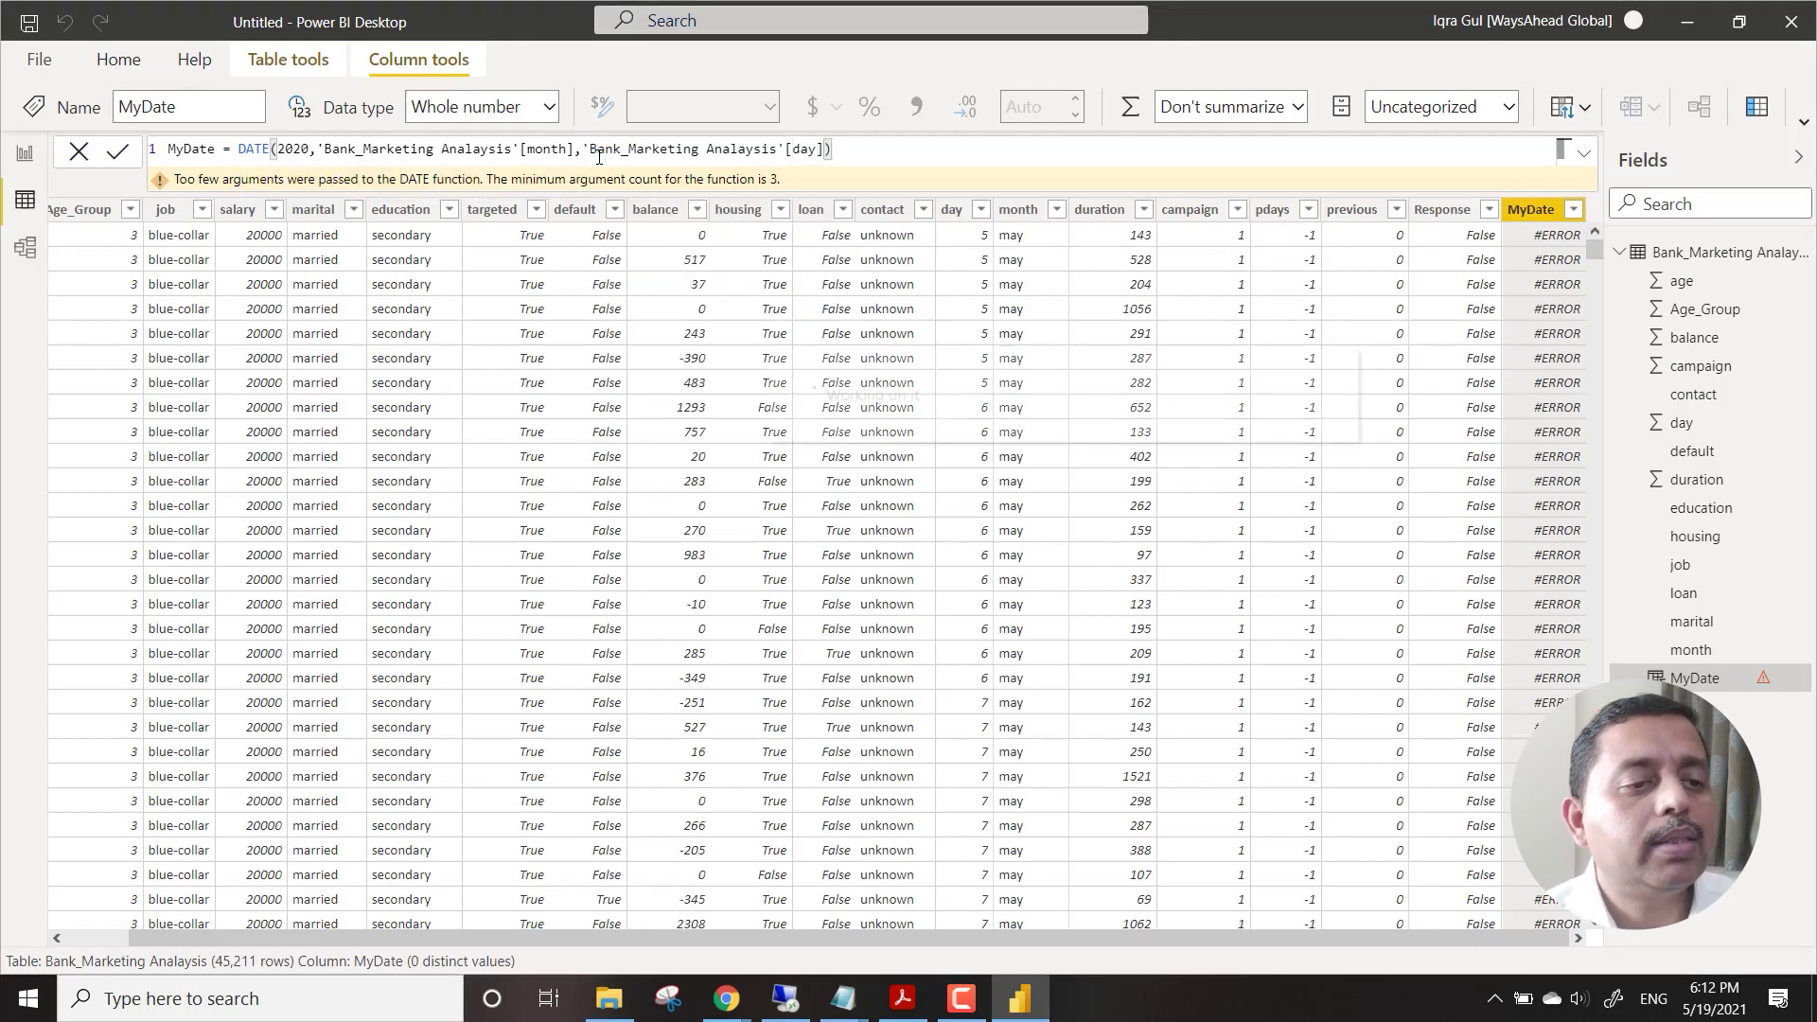
pyautogui.press('Return')
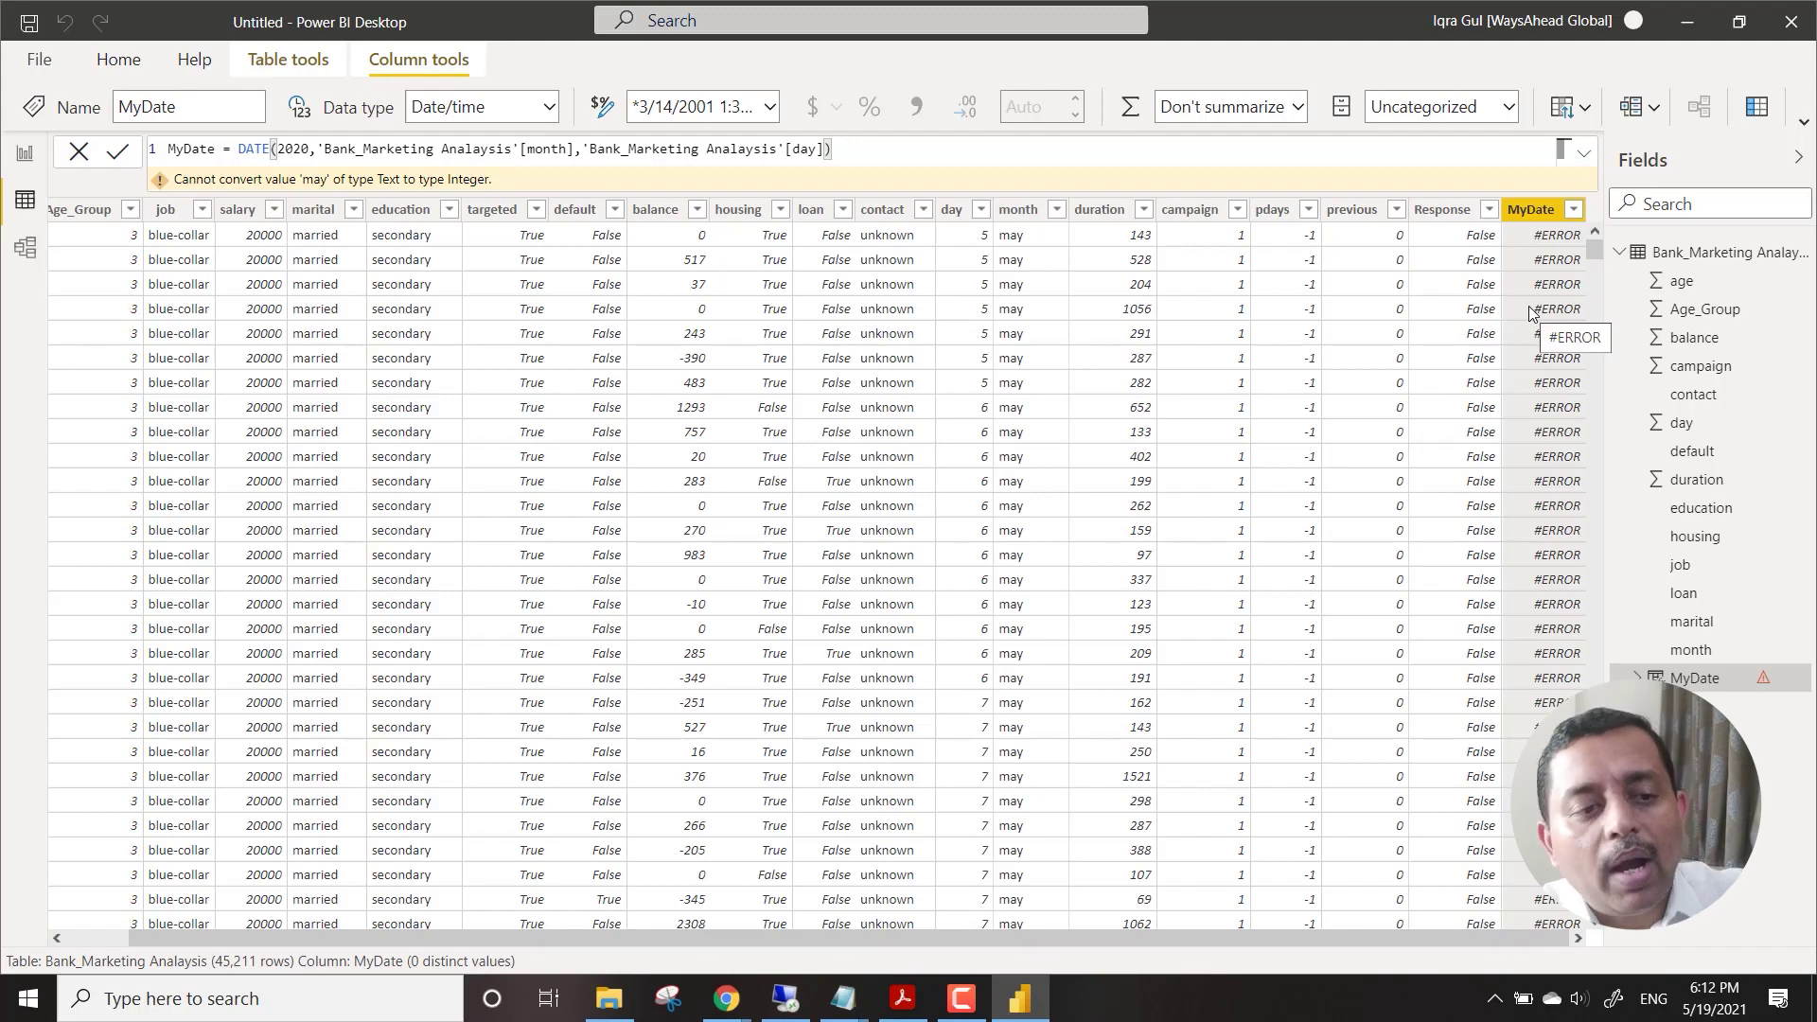
# Check the lists of distinct values in the month and day columns without applying a filter.
pyautogui.click(1057, 211)
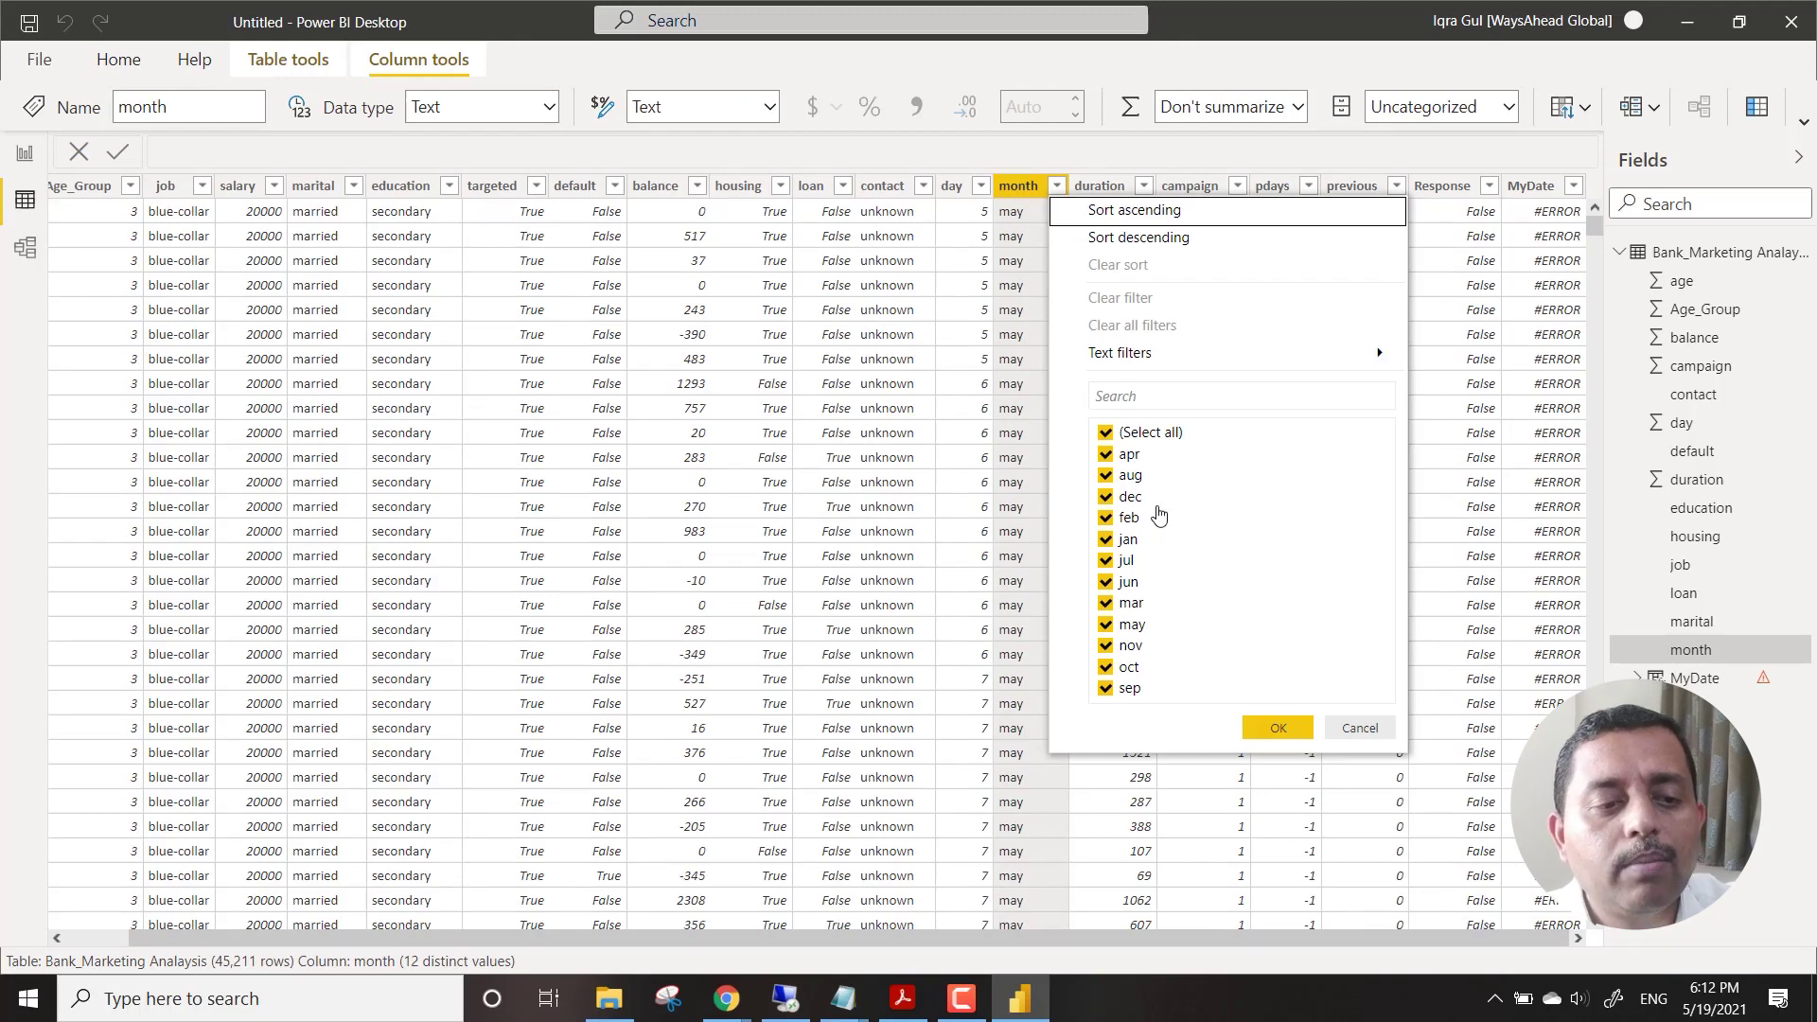
pyautogui.click(1363, 729)
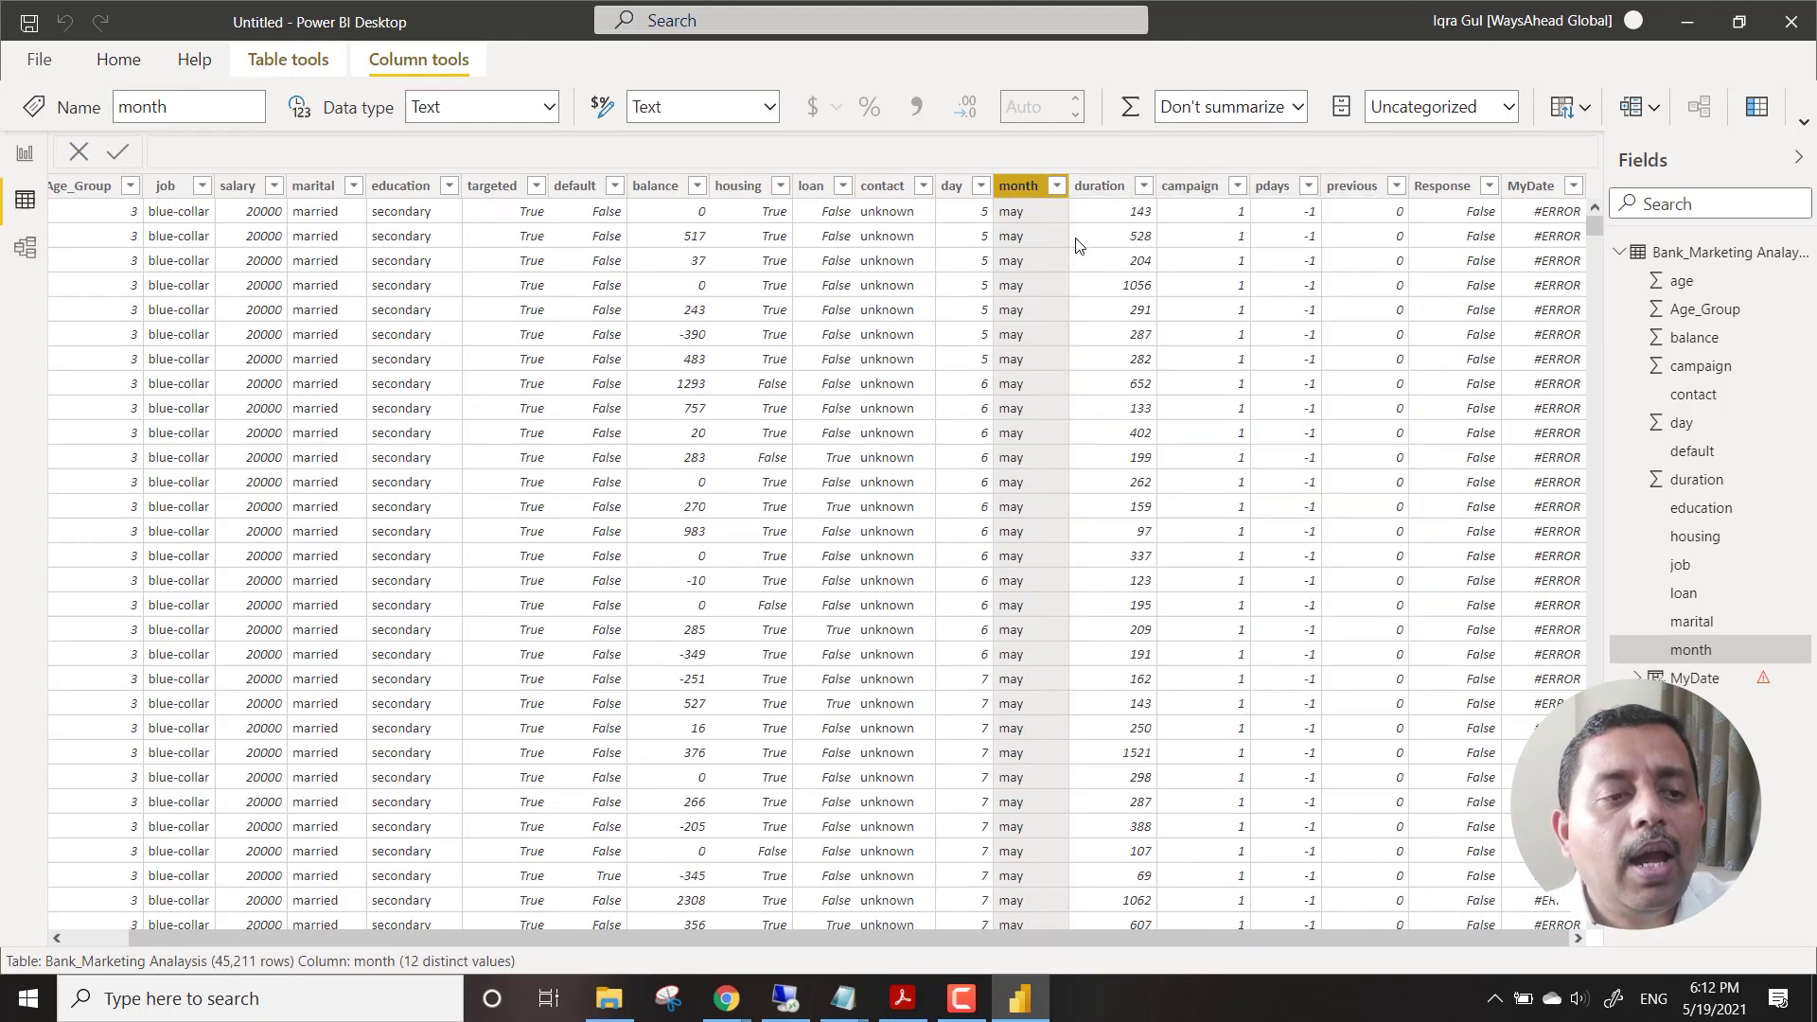
pyautogui.click(982, 185)
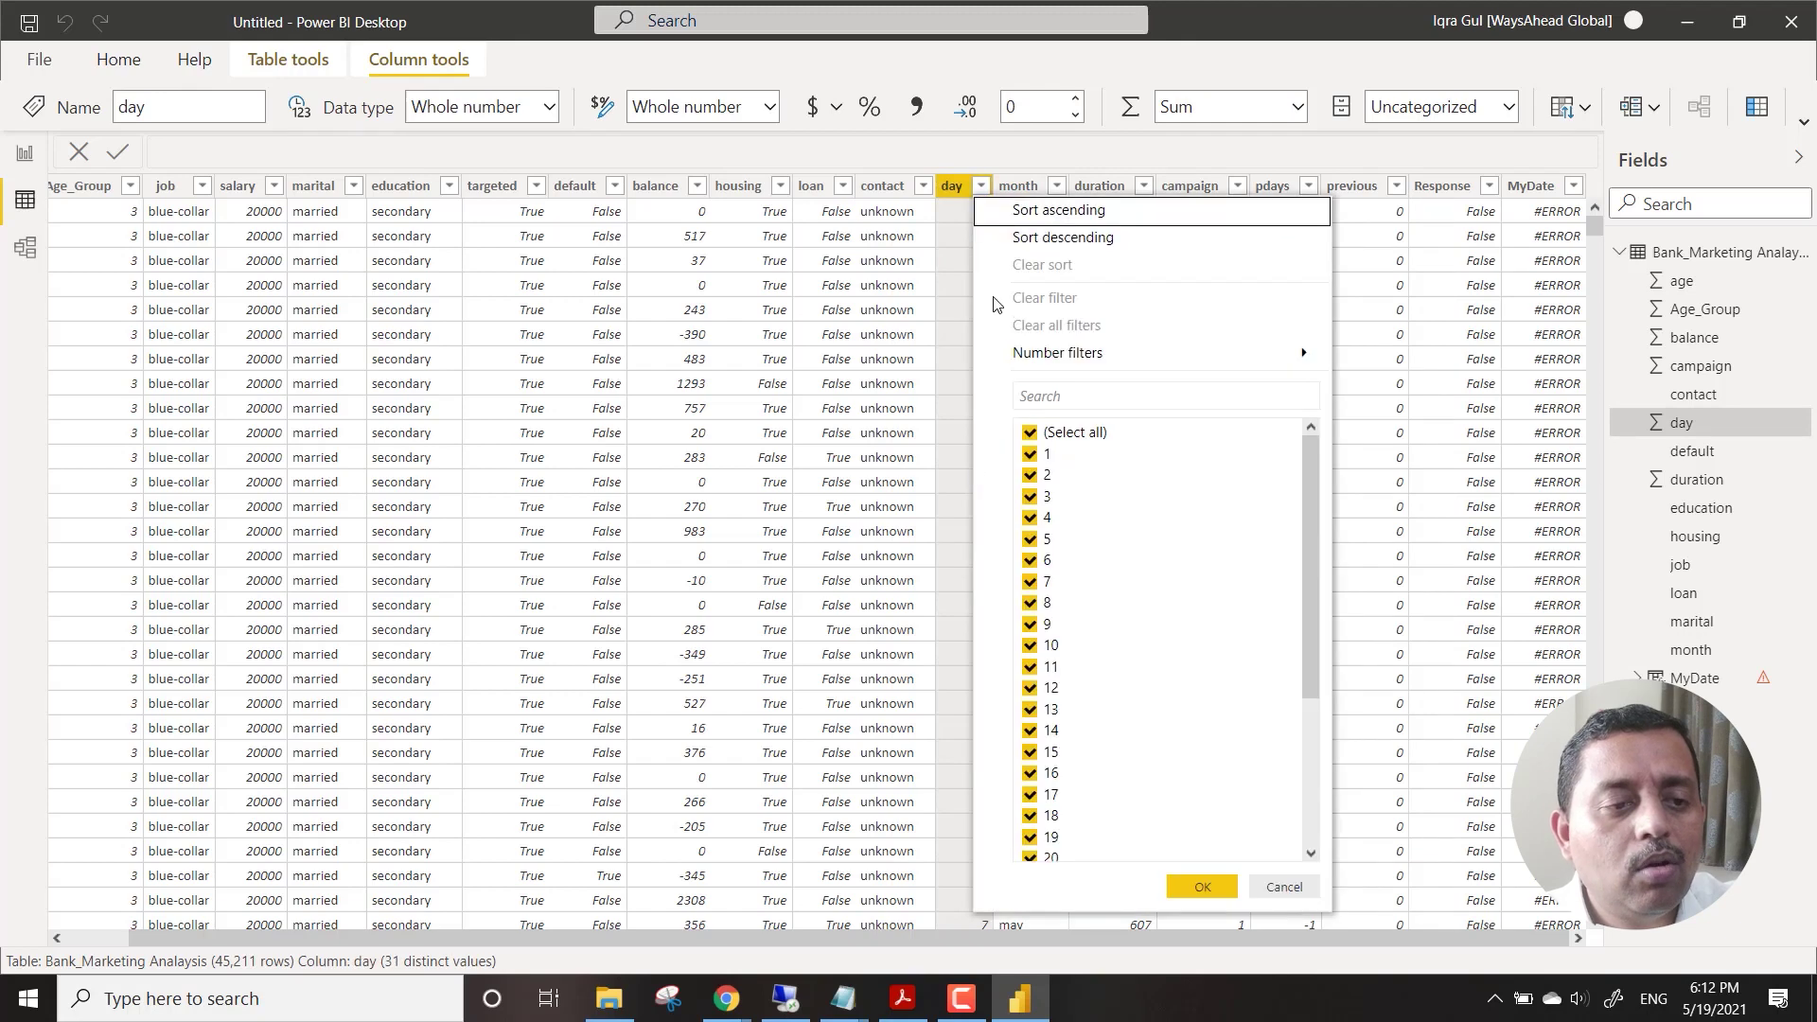
pyautogui.click(1284, 887)
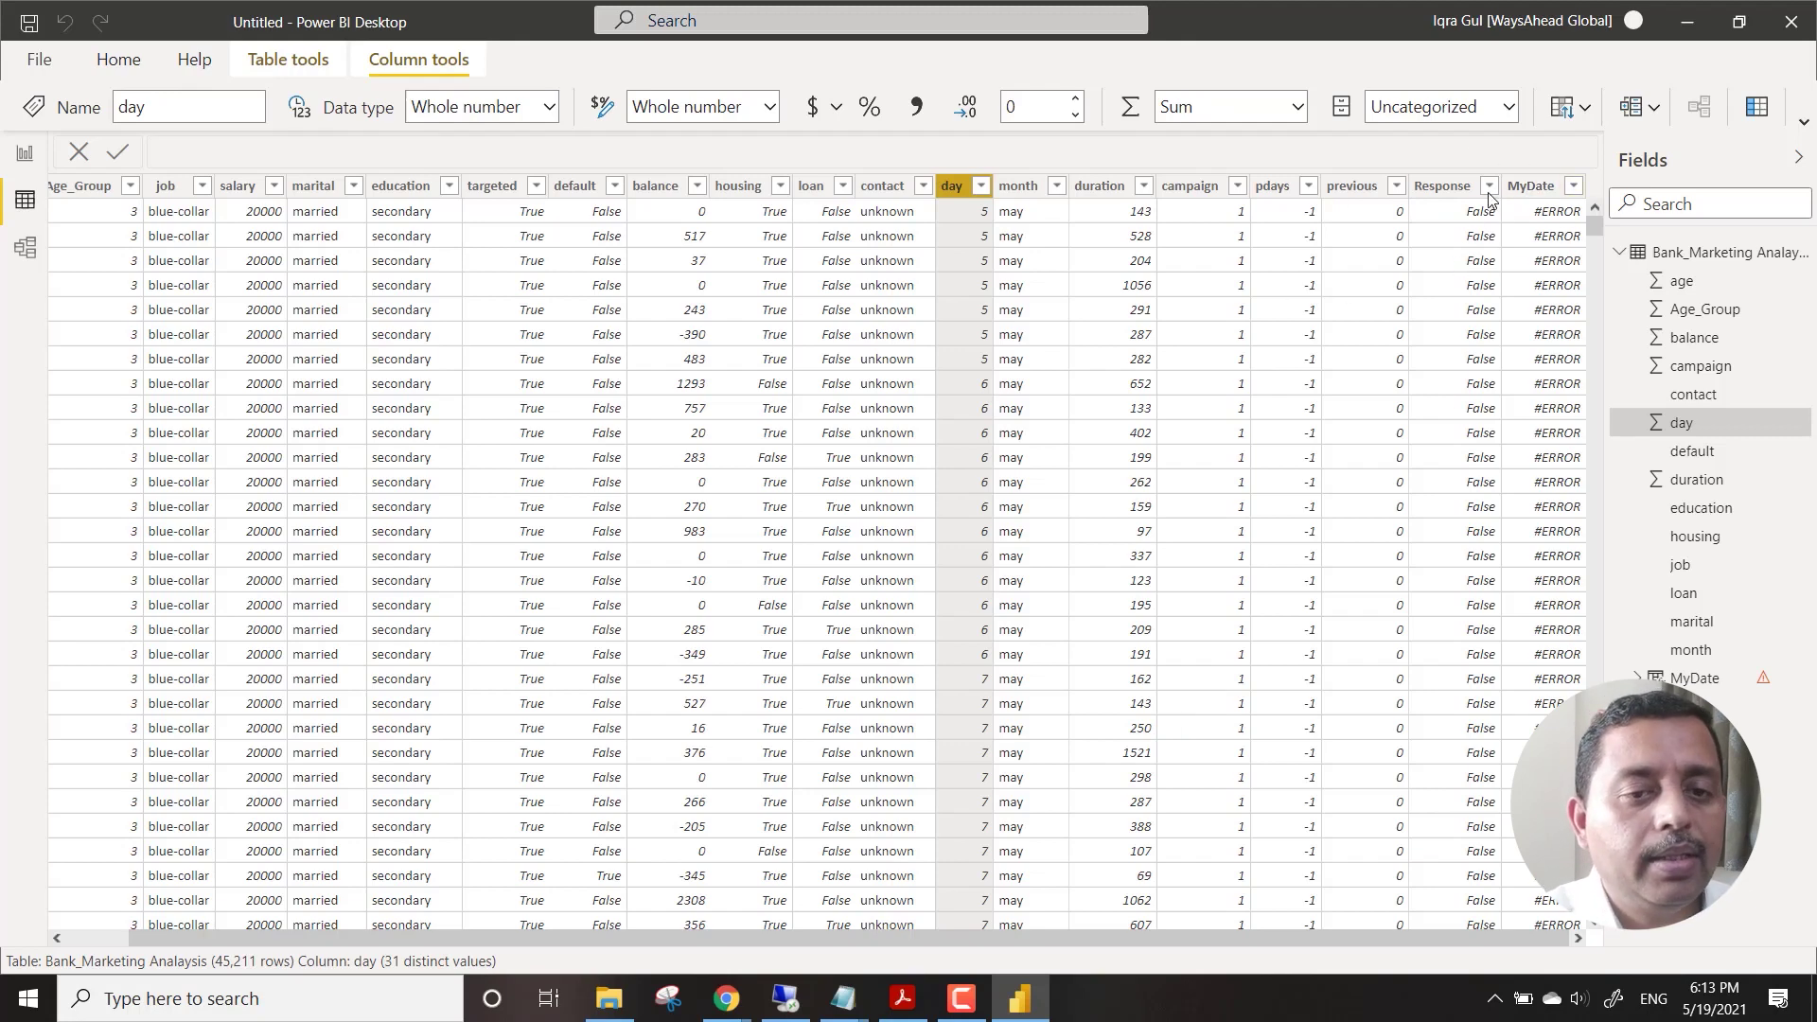
# Delete the calculated column MyDate from the table.
pyautogui.click(1523, 187)
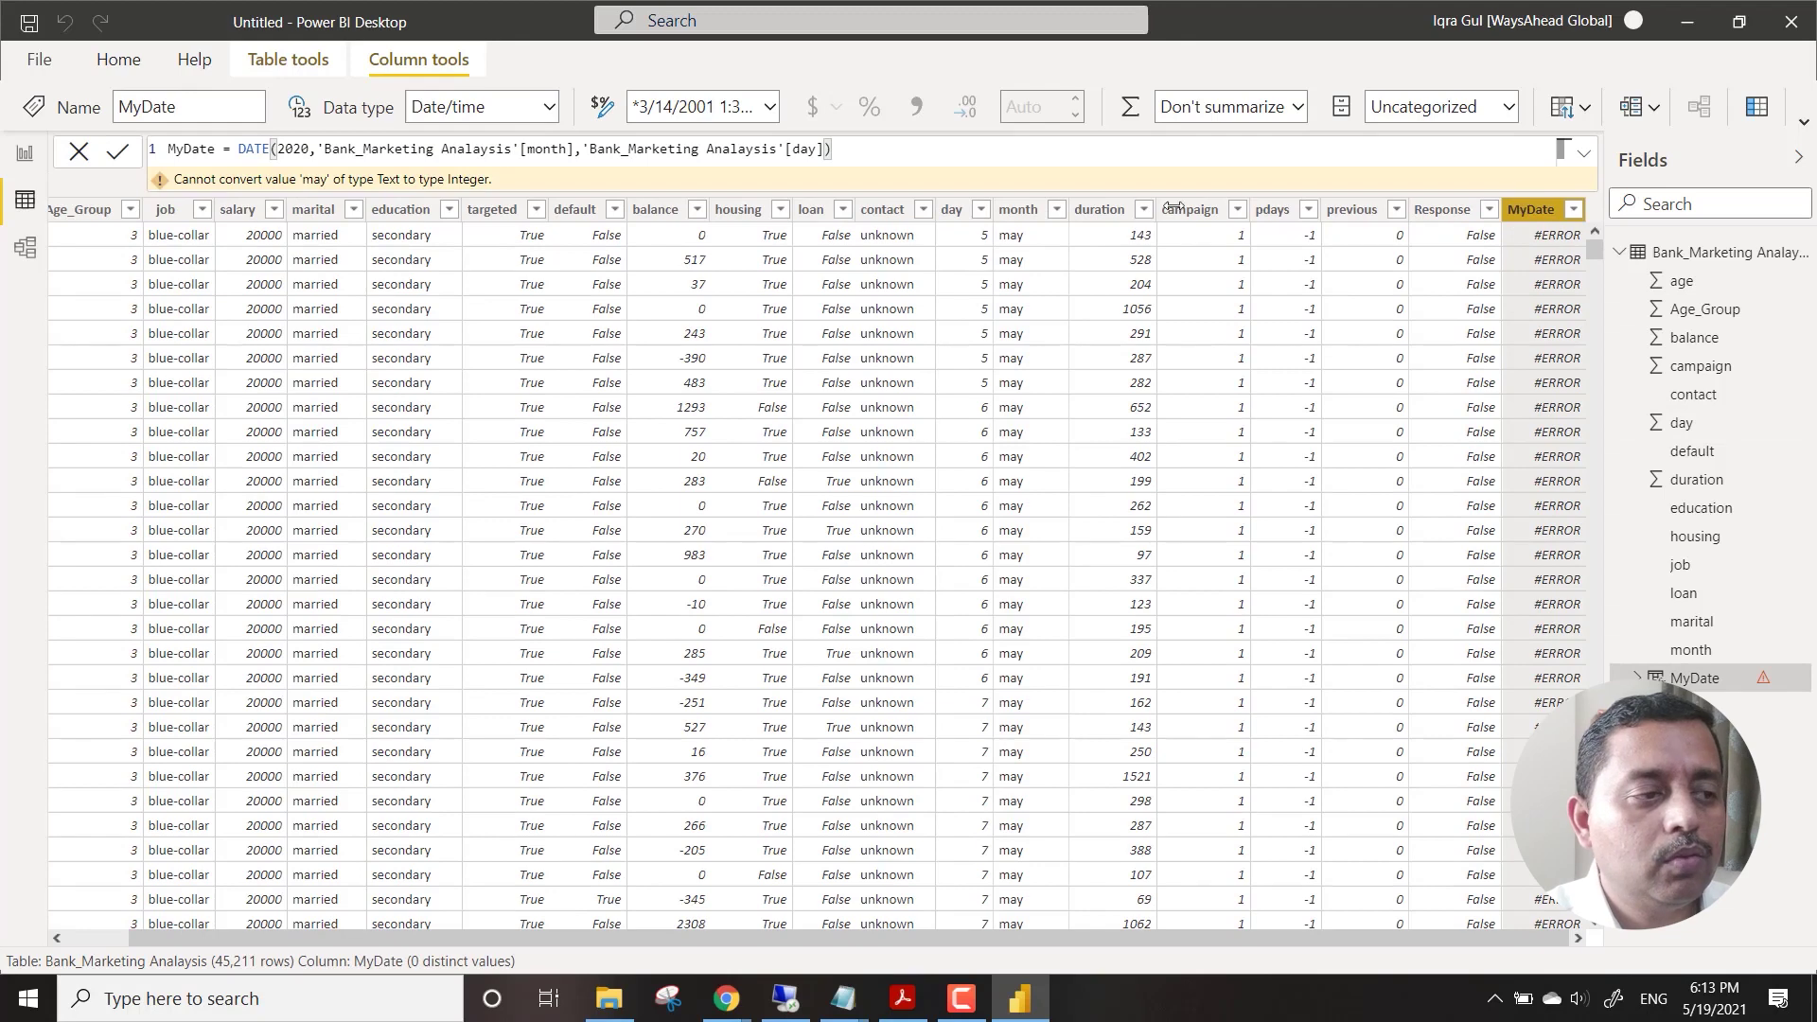
pyautogui.rightClick(1513, 210)
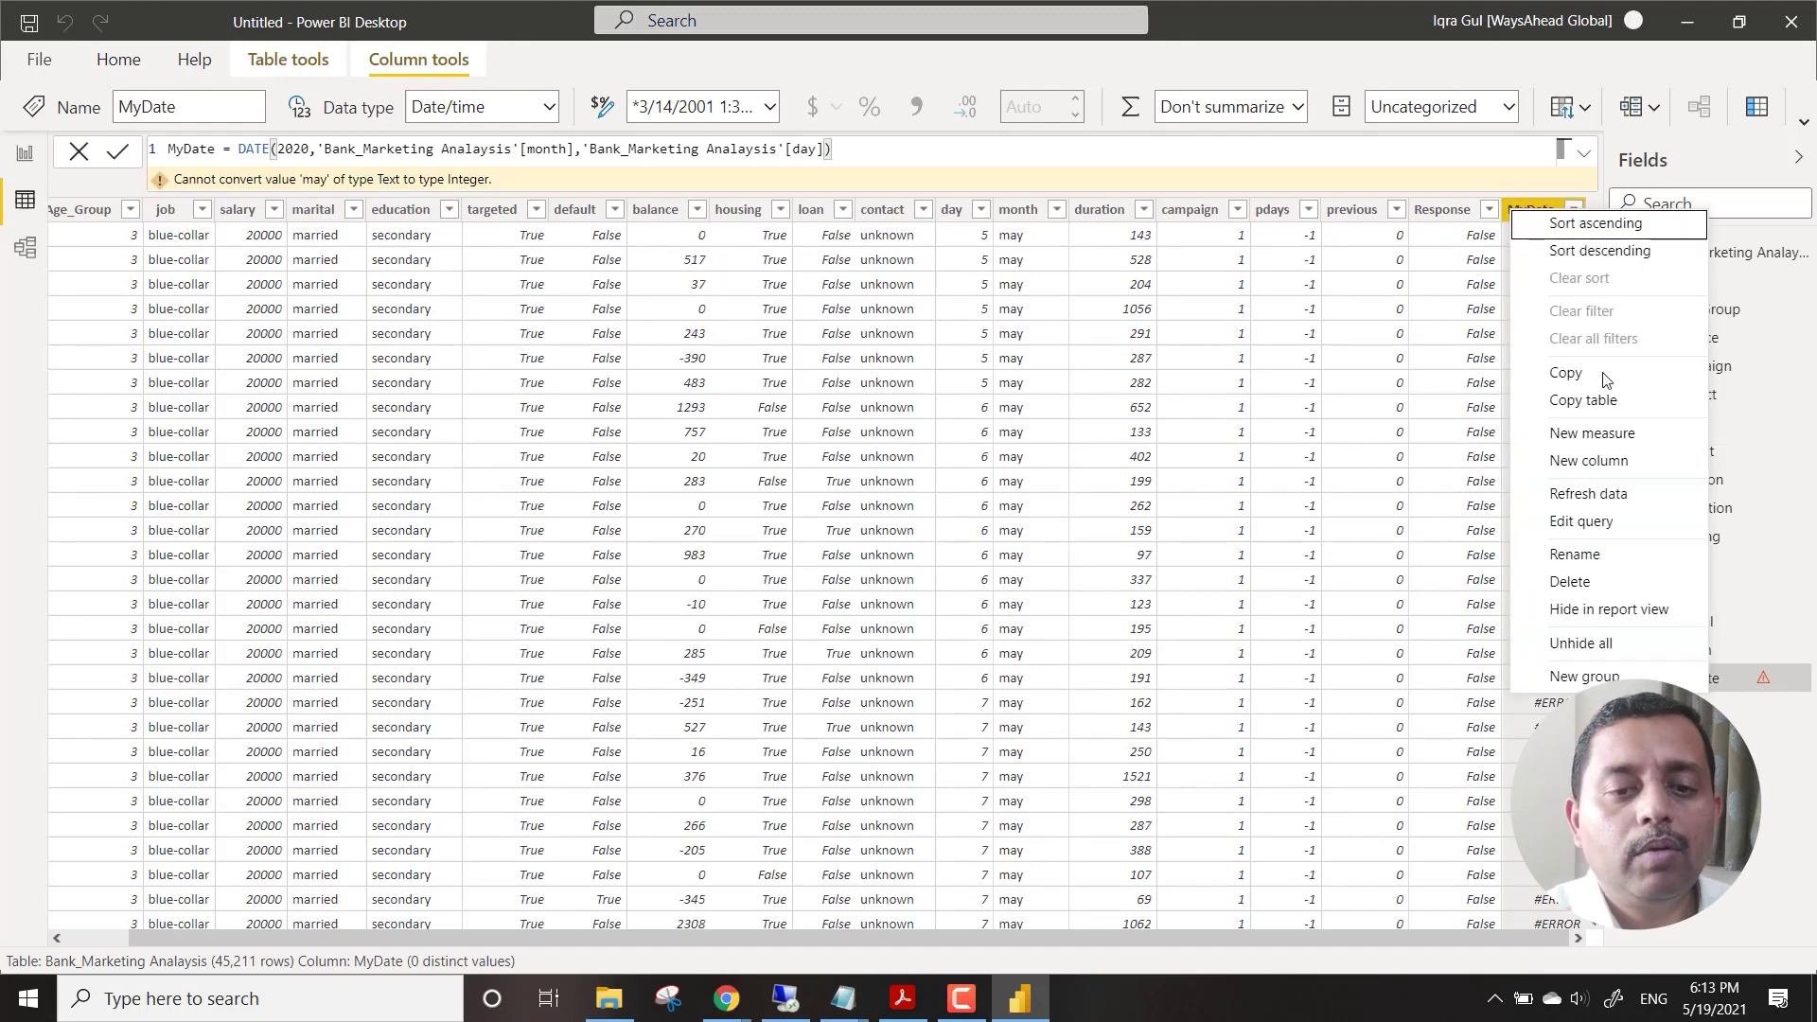
pyautogui.click(1624, 584)
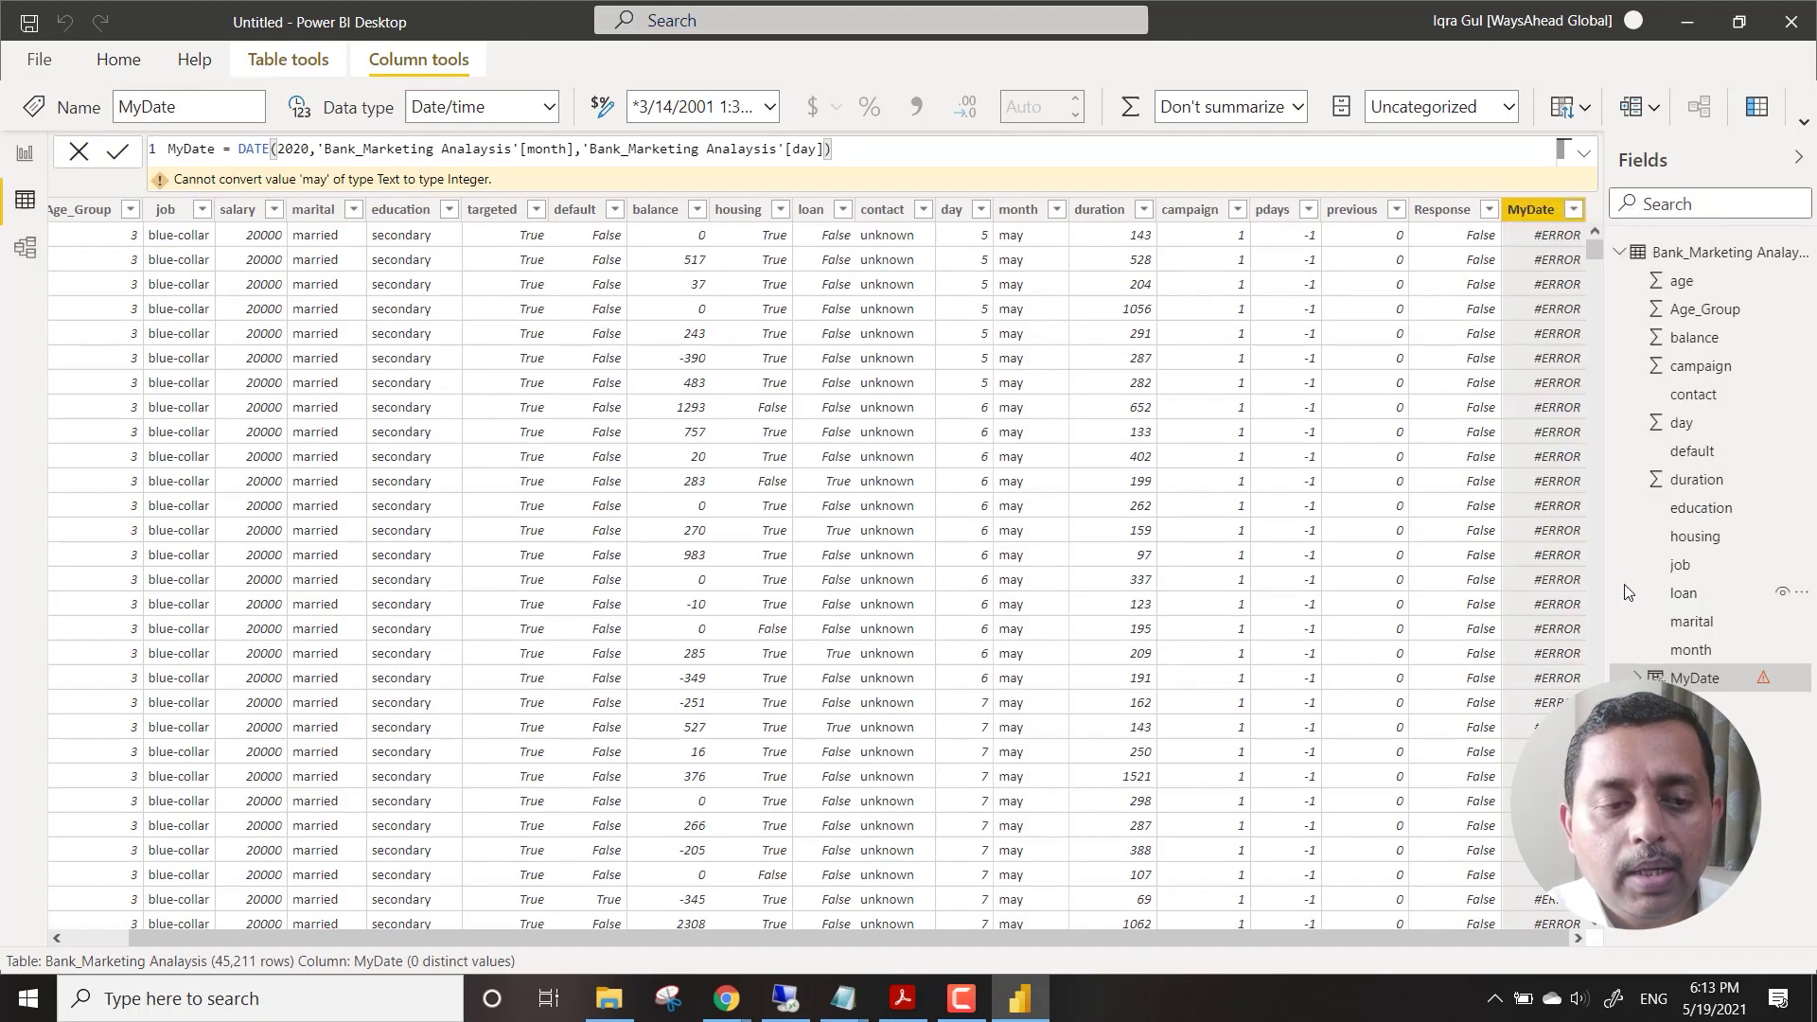
pyautogui.click(1038, 539)
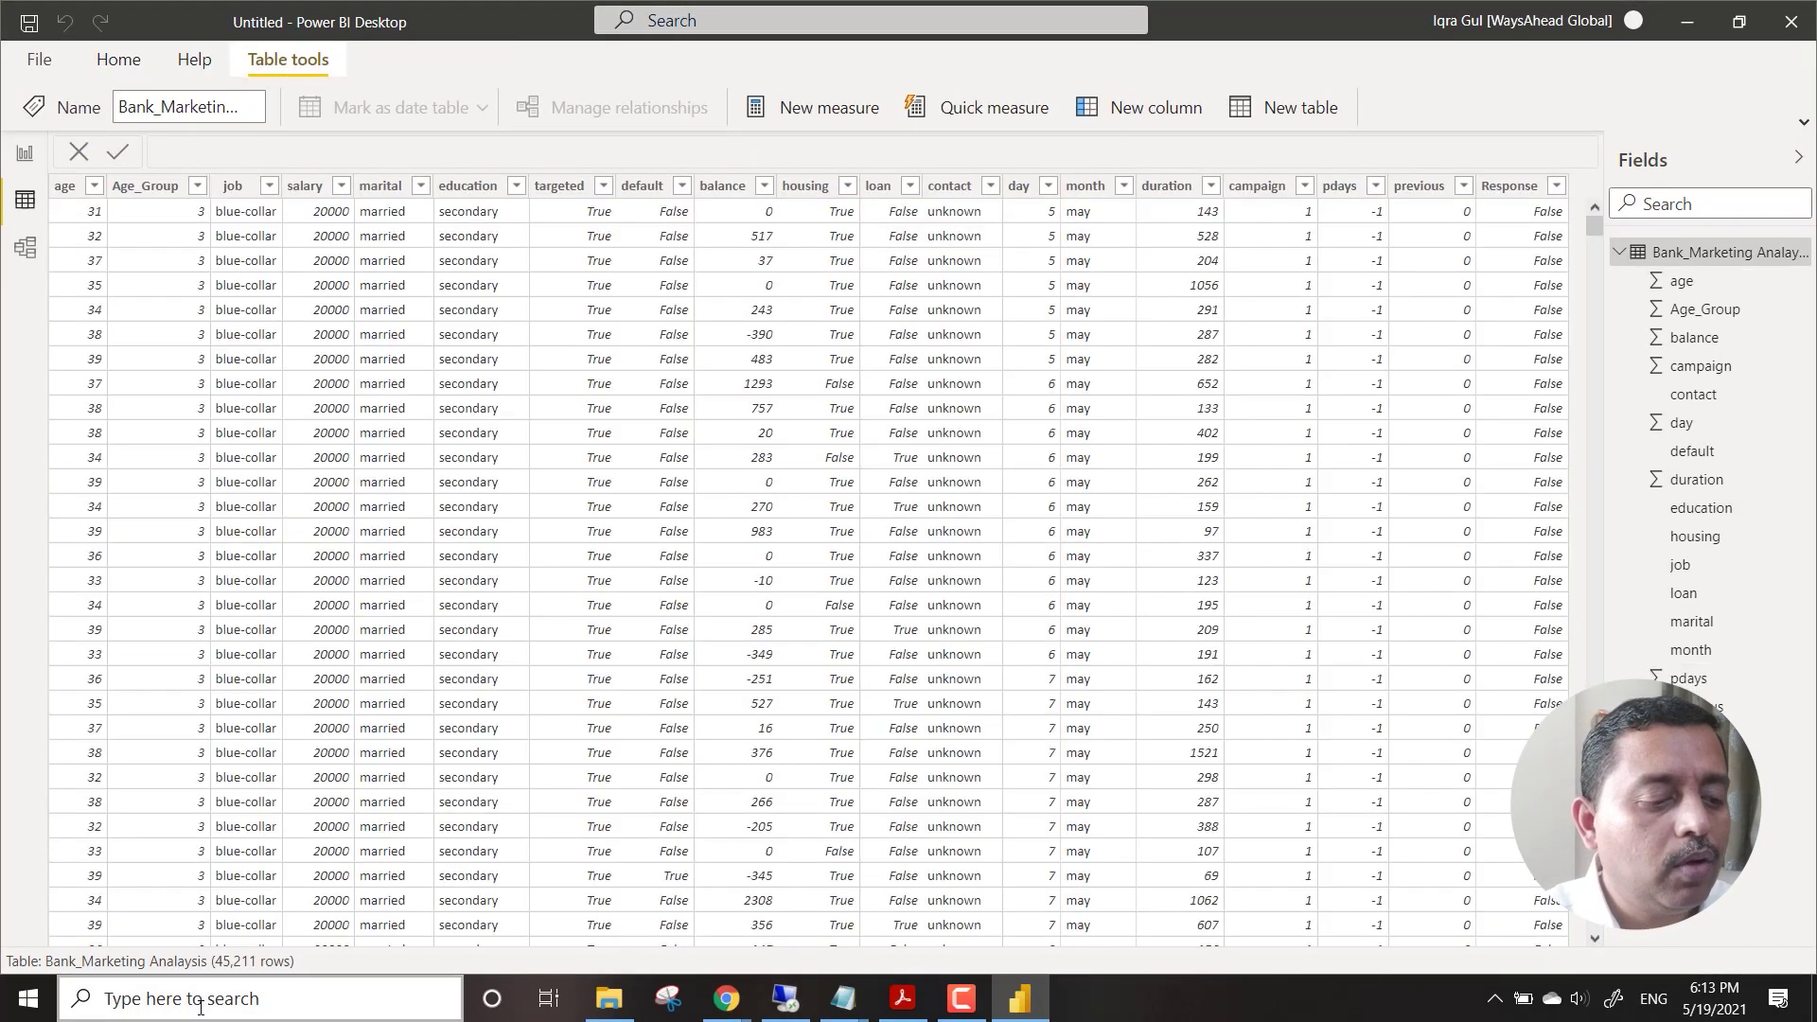
# Switch to Excel and create a blank workbook.
pyautogui.click(199, 1007)
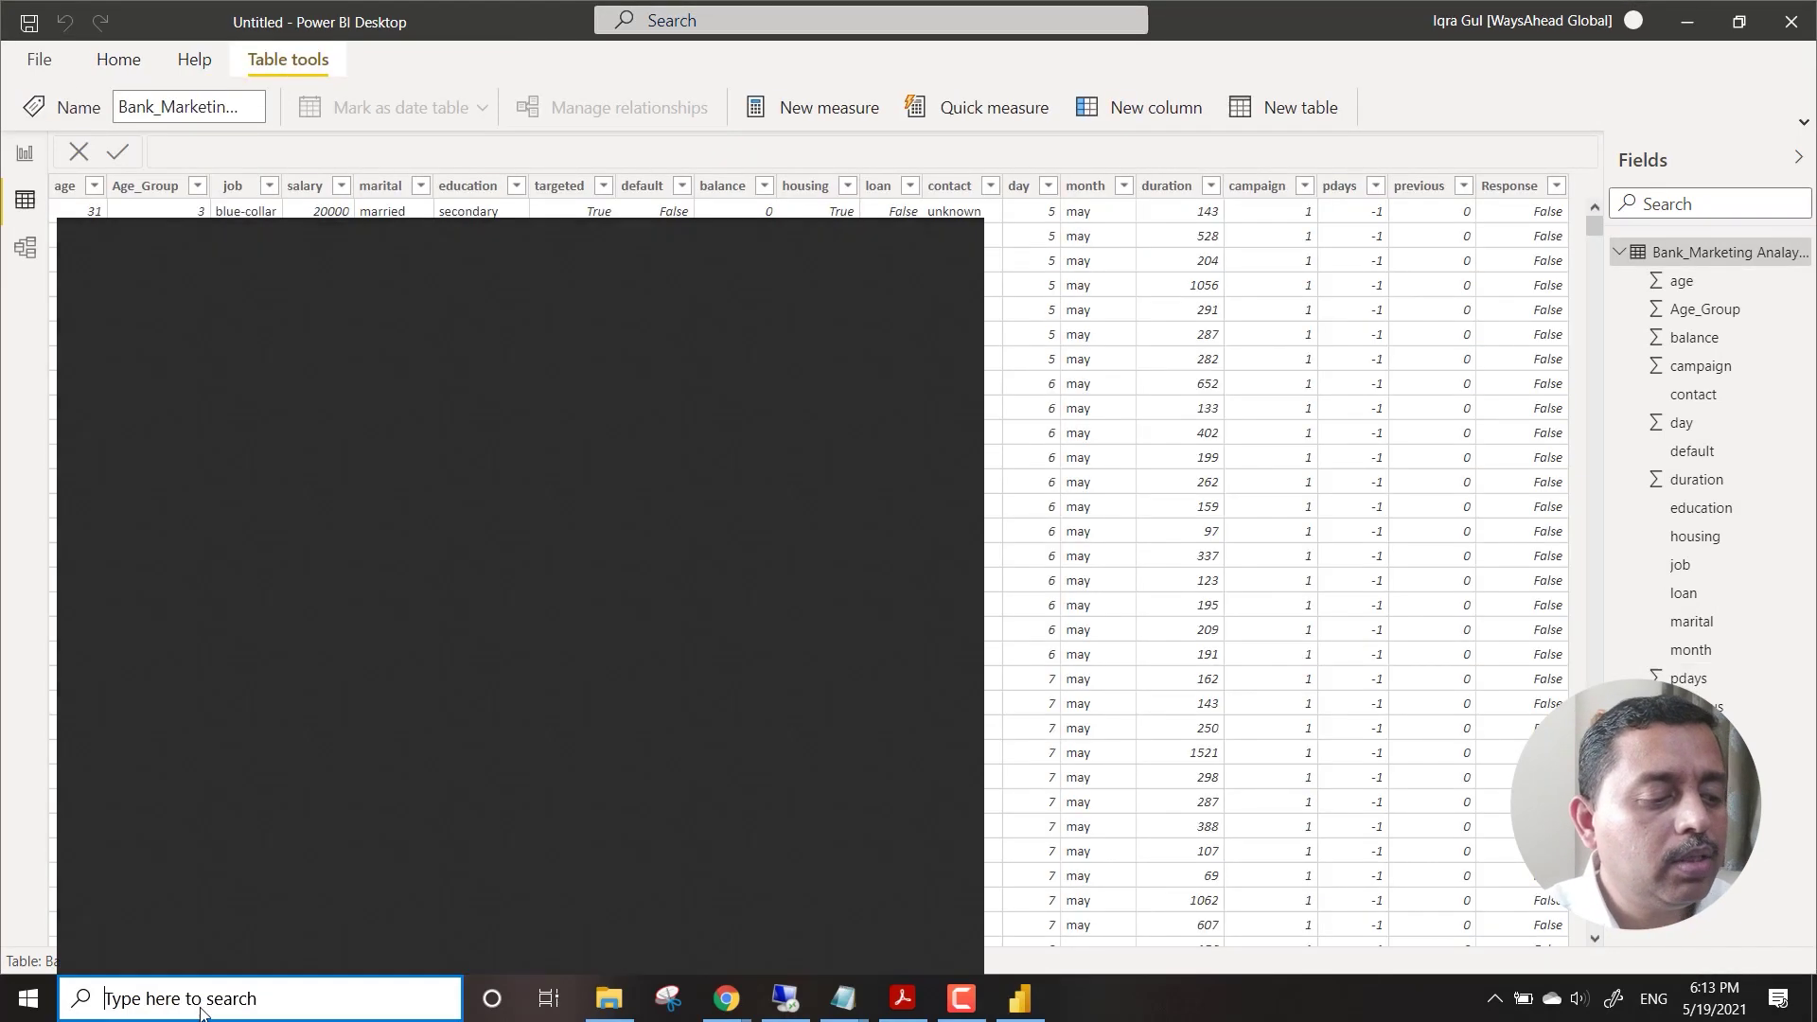
pyautogui.write('excel')
pyautogui.press('Return')
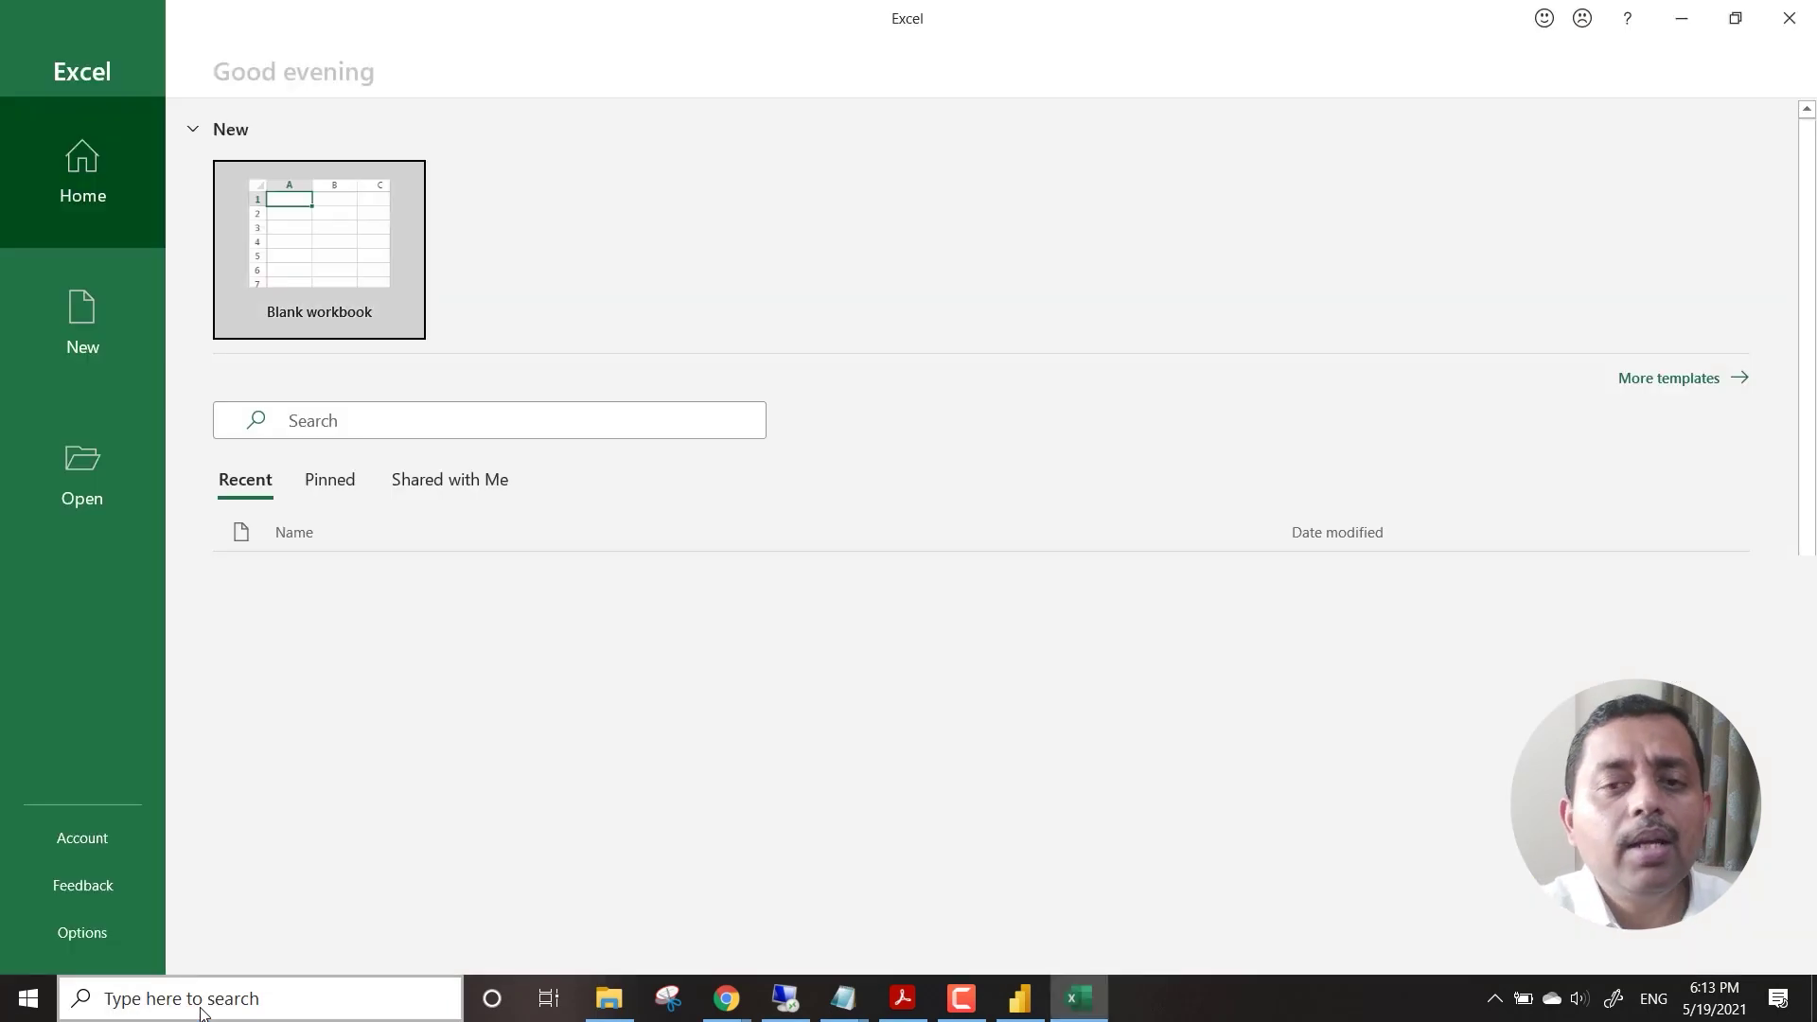
pyautogui.press('Return')
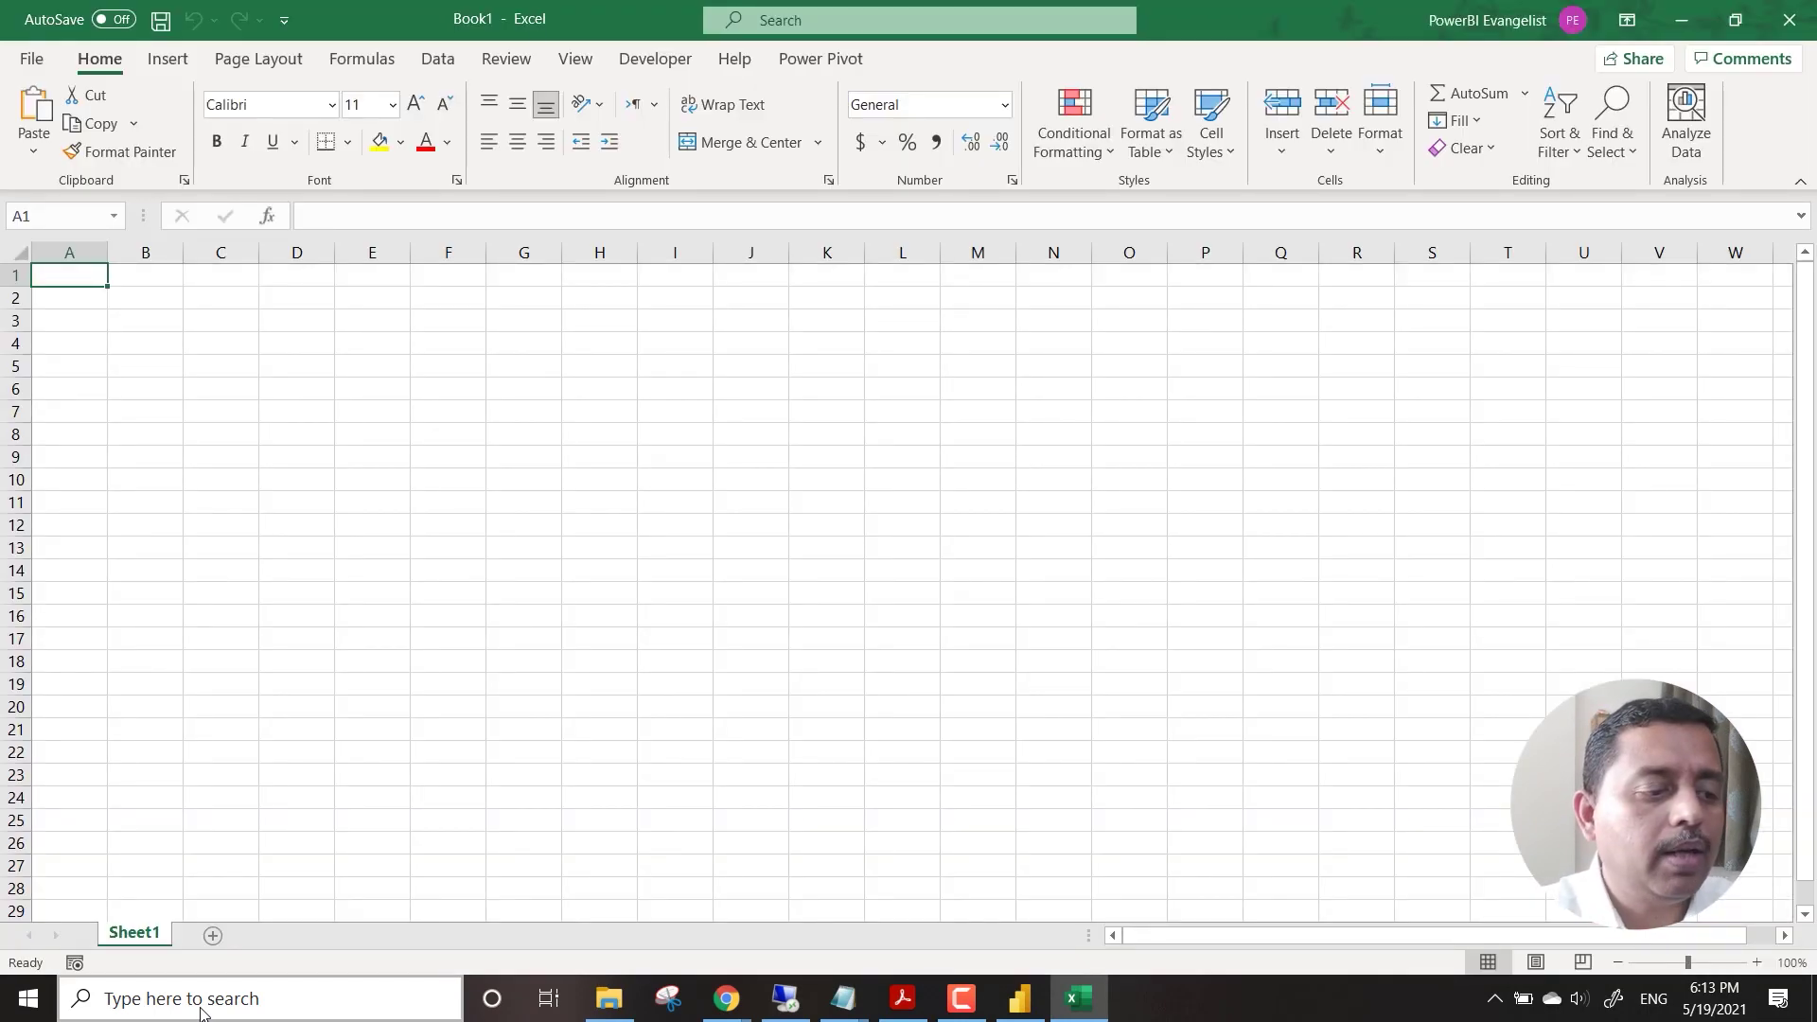
# Enter the heading MyMonth in cell D7.
pyautogui.click(301, 414)
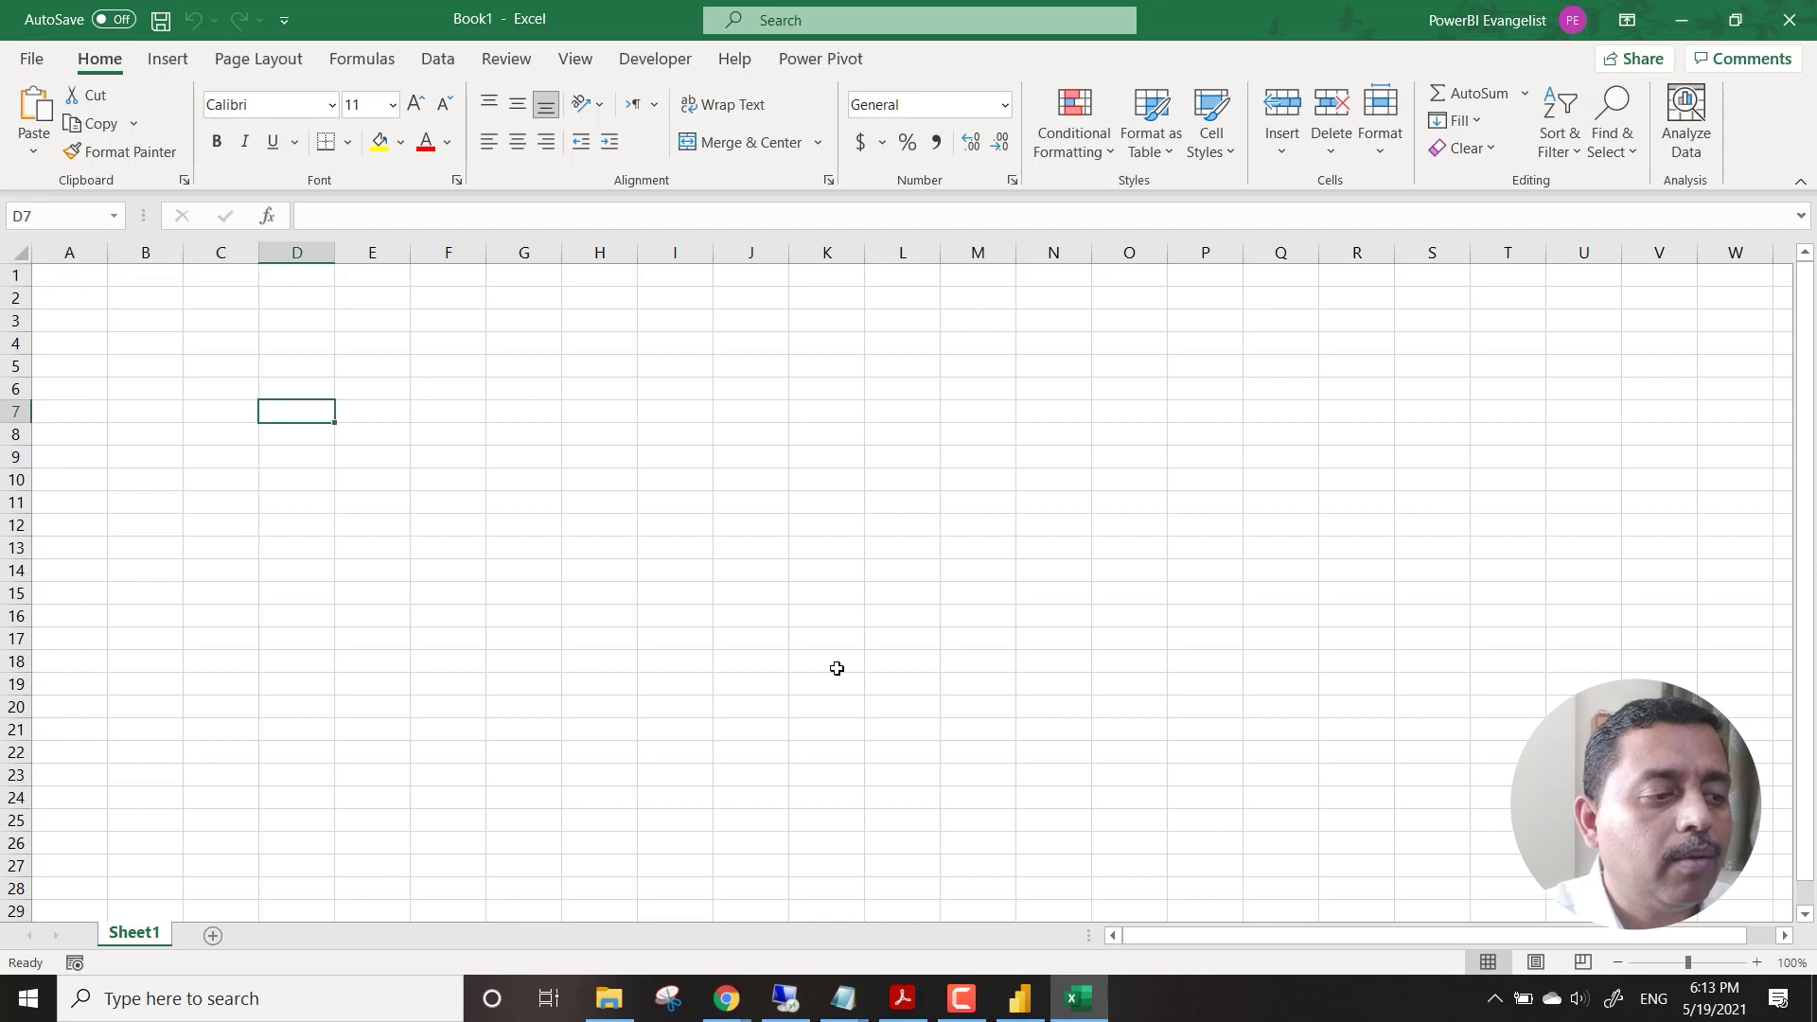
pyautogui.write('M')
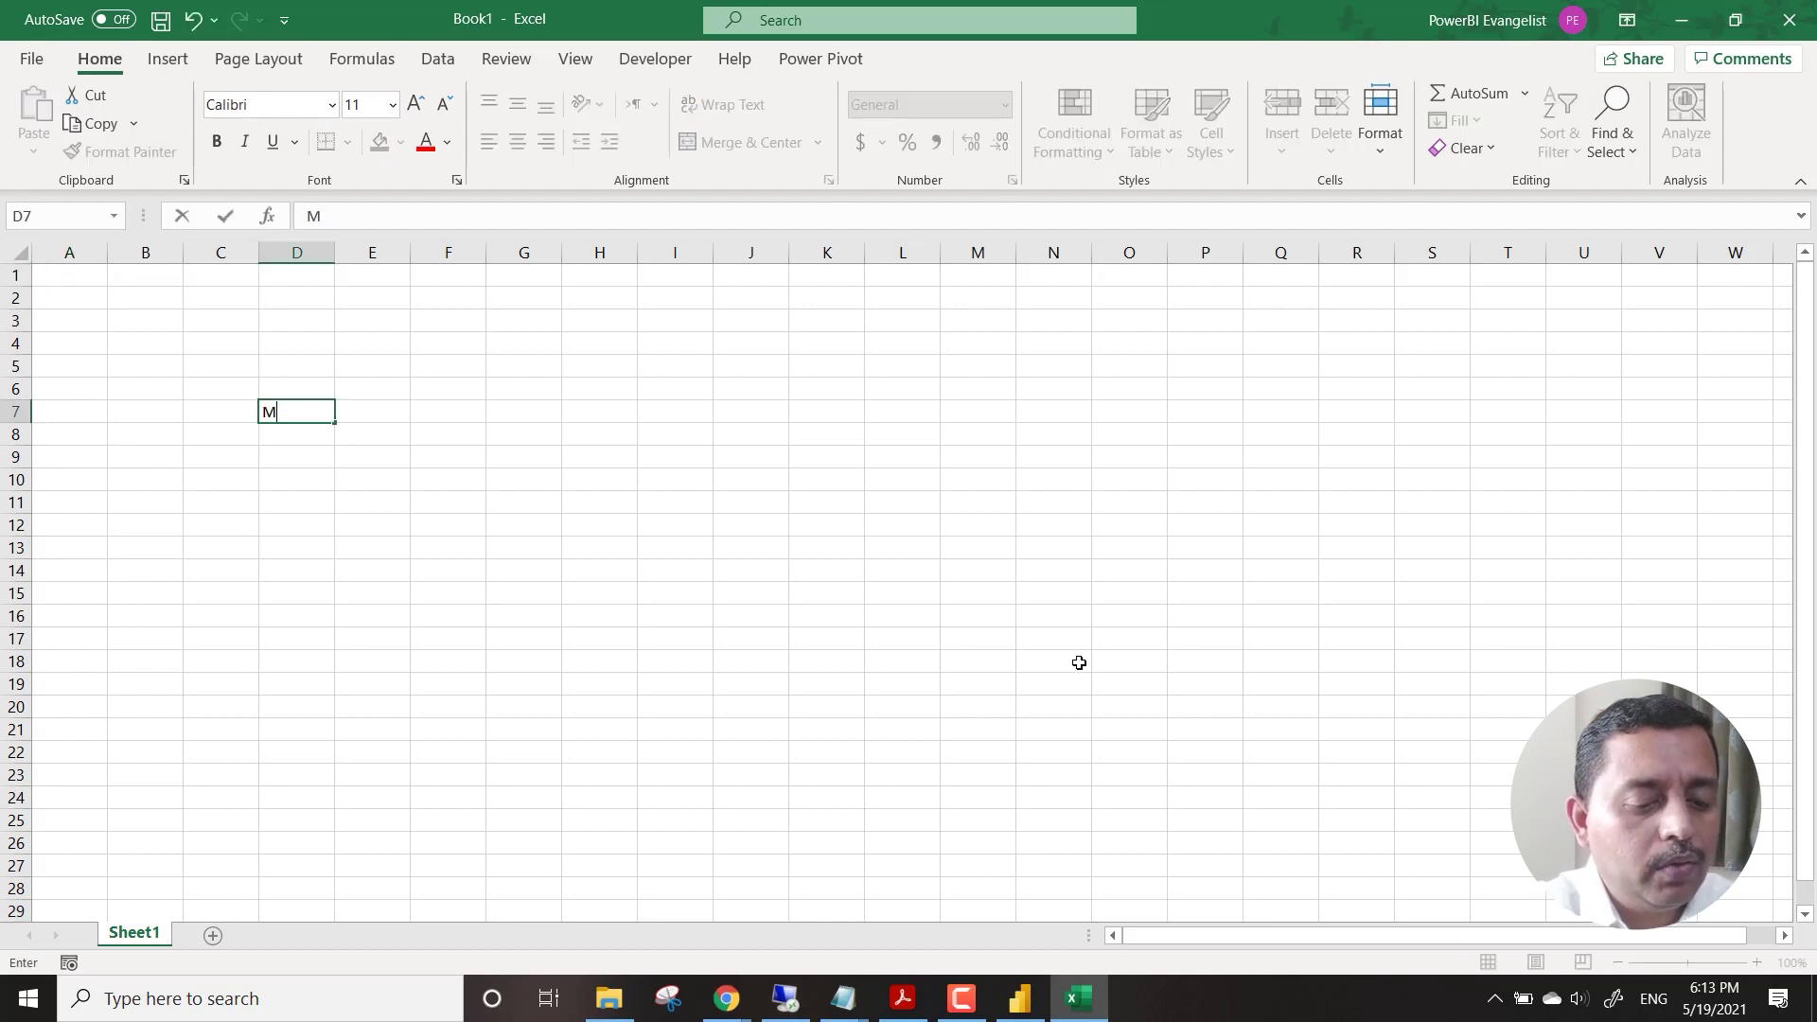
pyautogui.write('o=')
pyautogui.press('BackSpace')
pyautogui.press('BackSpace')
pyautogui.write('yMonth')
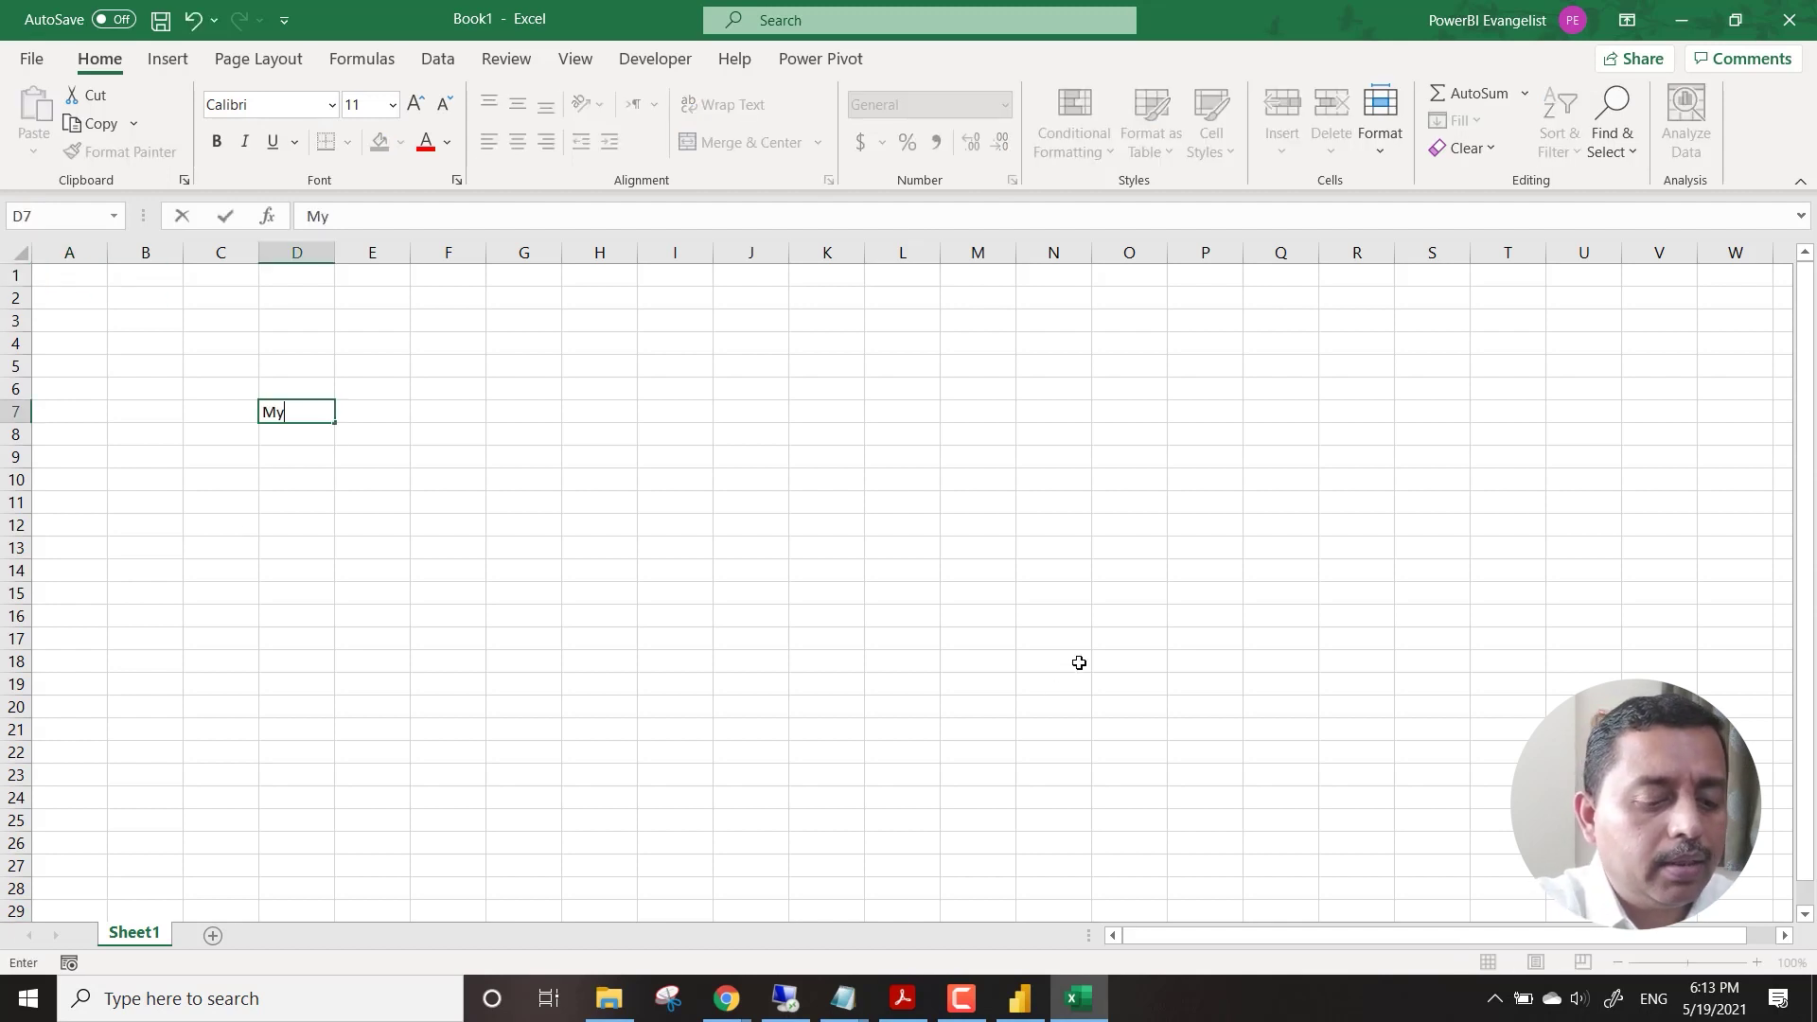
pyautogui.press('Return')
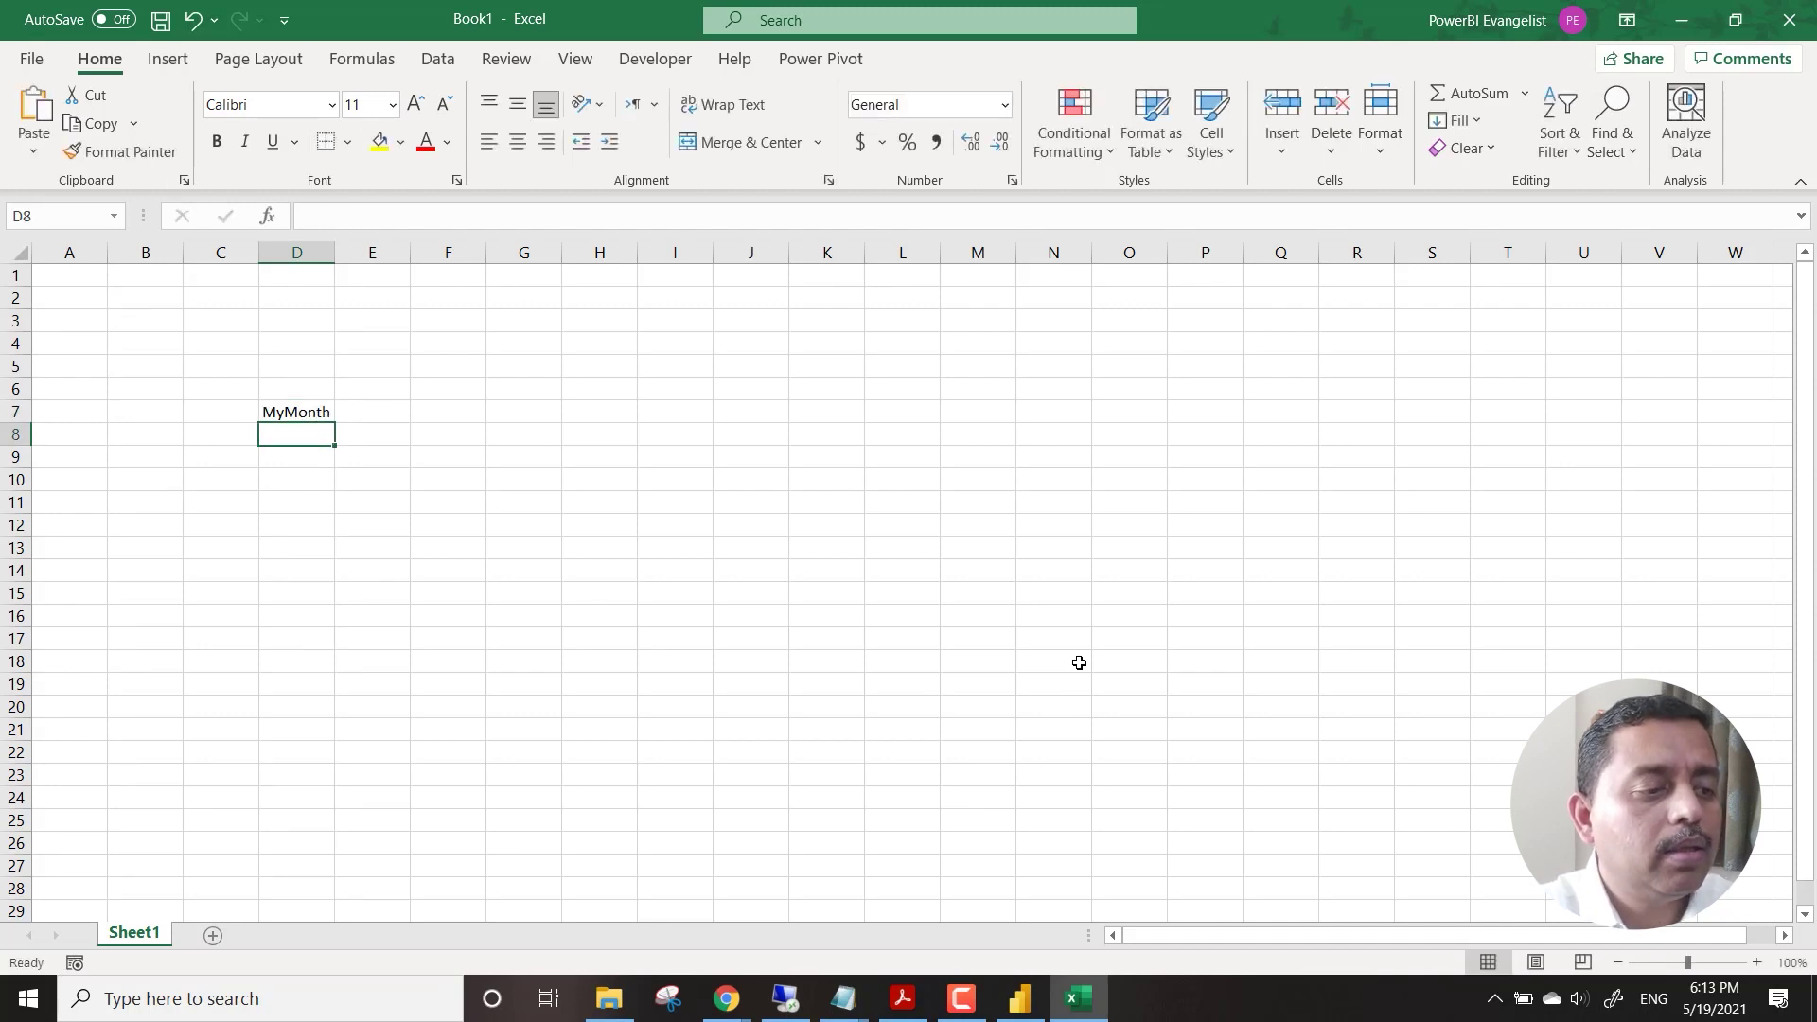
# Enter the heading MyMonNum in cell E7, beside the MyMonth heading.
pyautogui.press('Up')
pyautogui.press('Right')
pyautogui.write('MyMonNum')
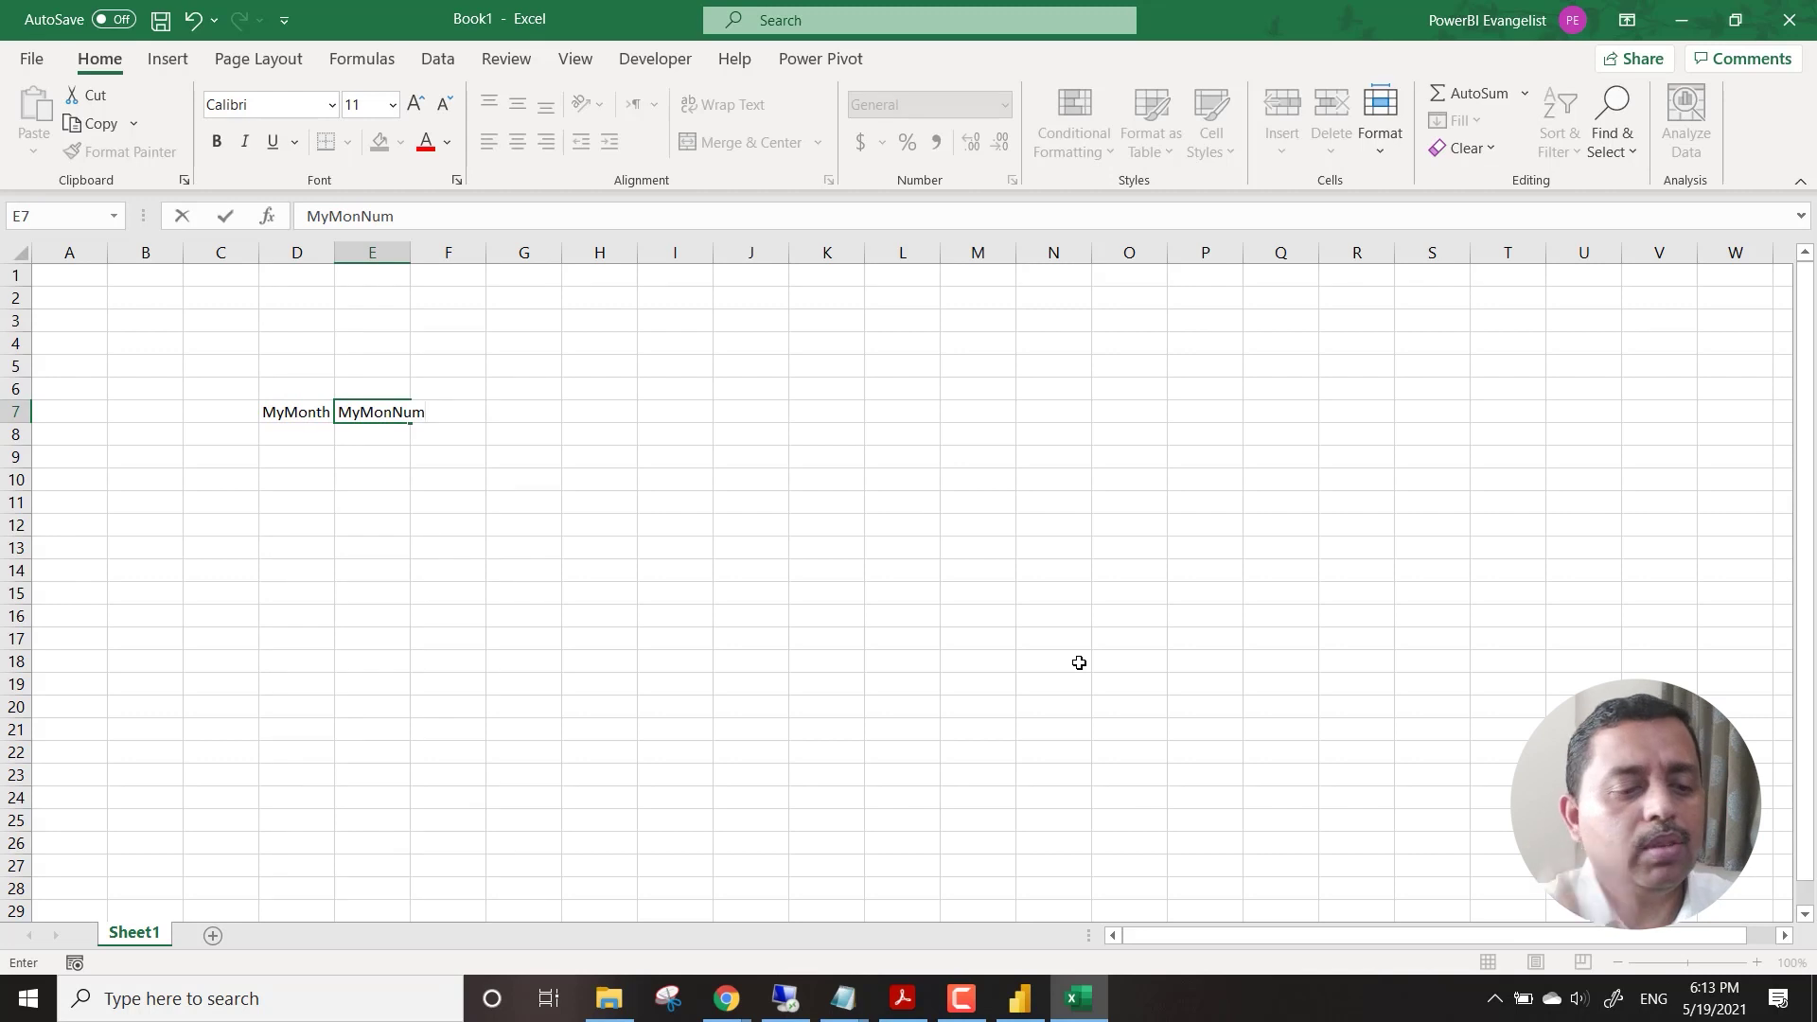
pyautogui.press('Return')
# Fill cells D8 to D19 with the month abbreviations jan to dec as a series starting from jan.
pyautogui.press('Left')
pyautogui.write('jan')
pyautogui.press('Return')
pyautogui.press('Up')
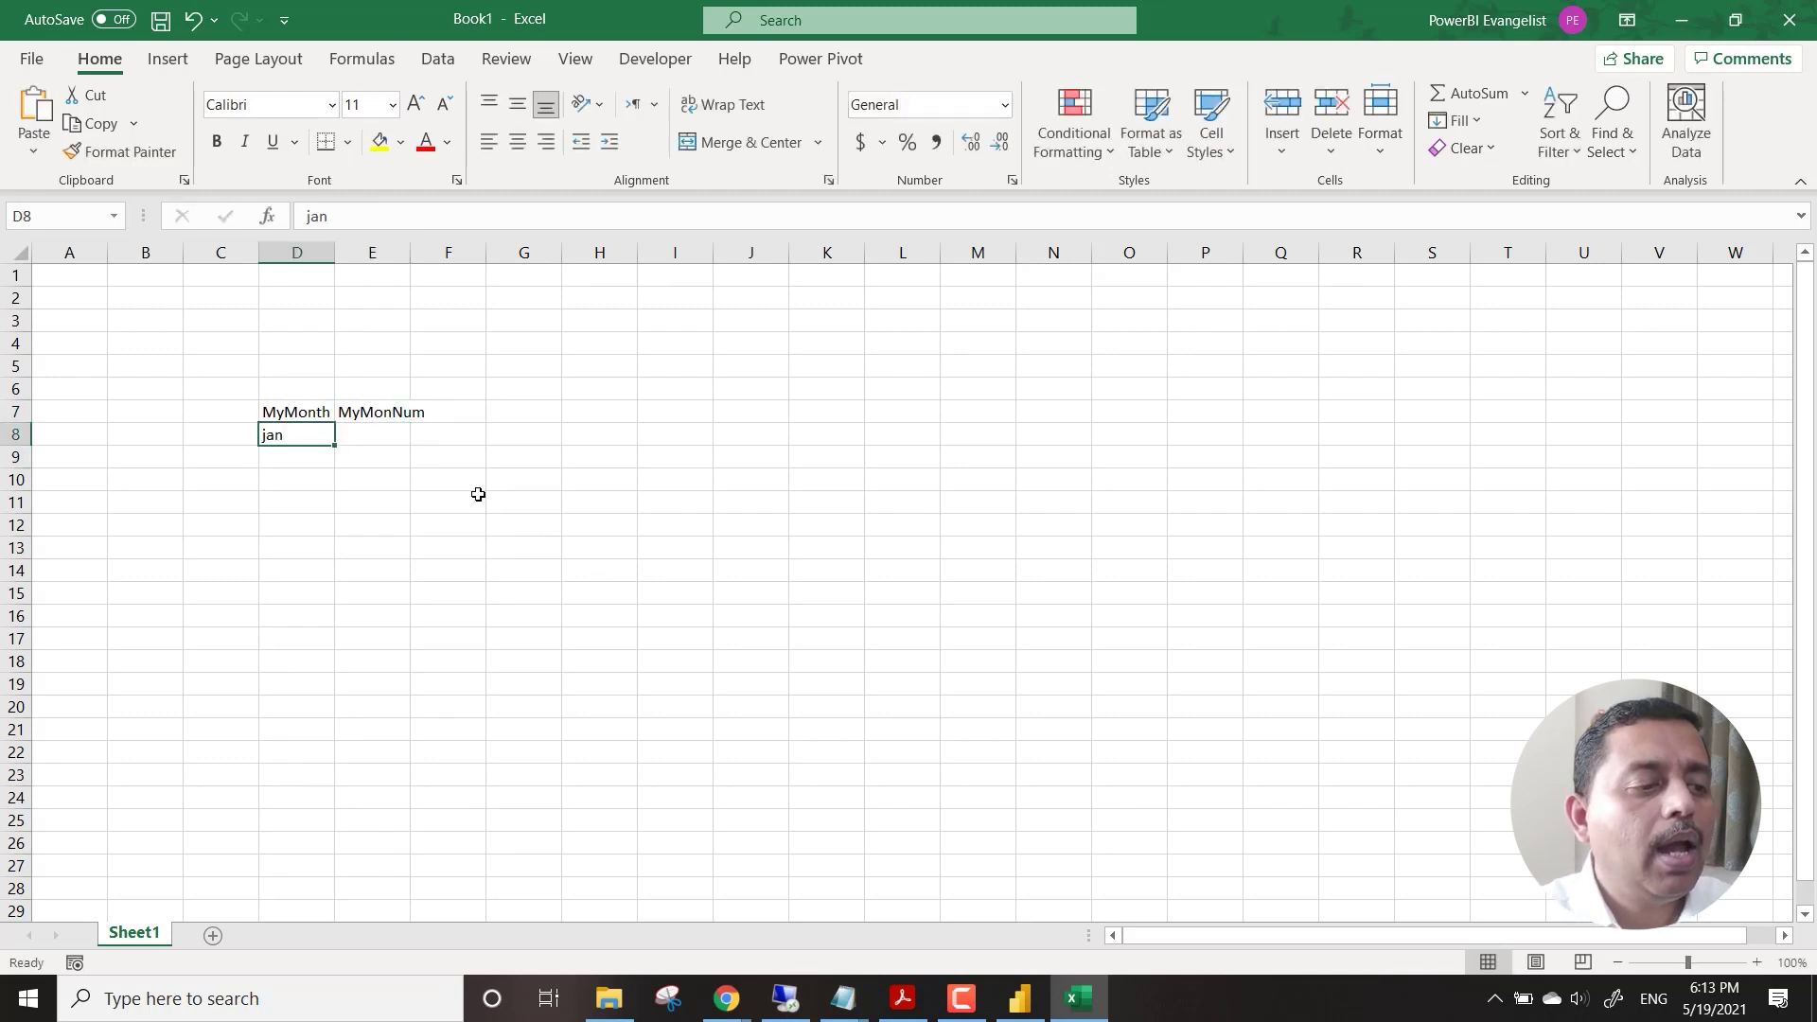
pyautogui.moveTo(335, 445); pyautogui.dragTo(322, 694)
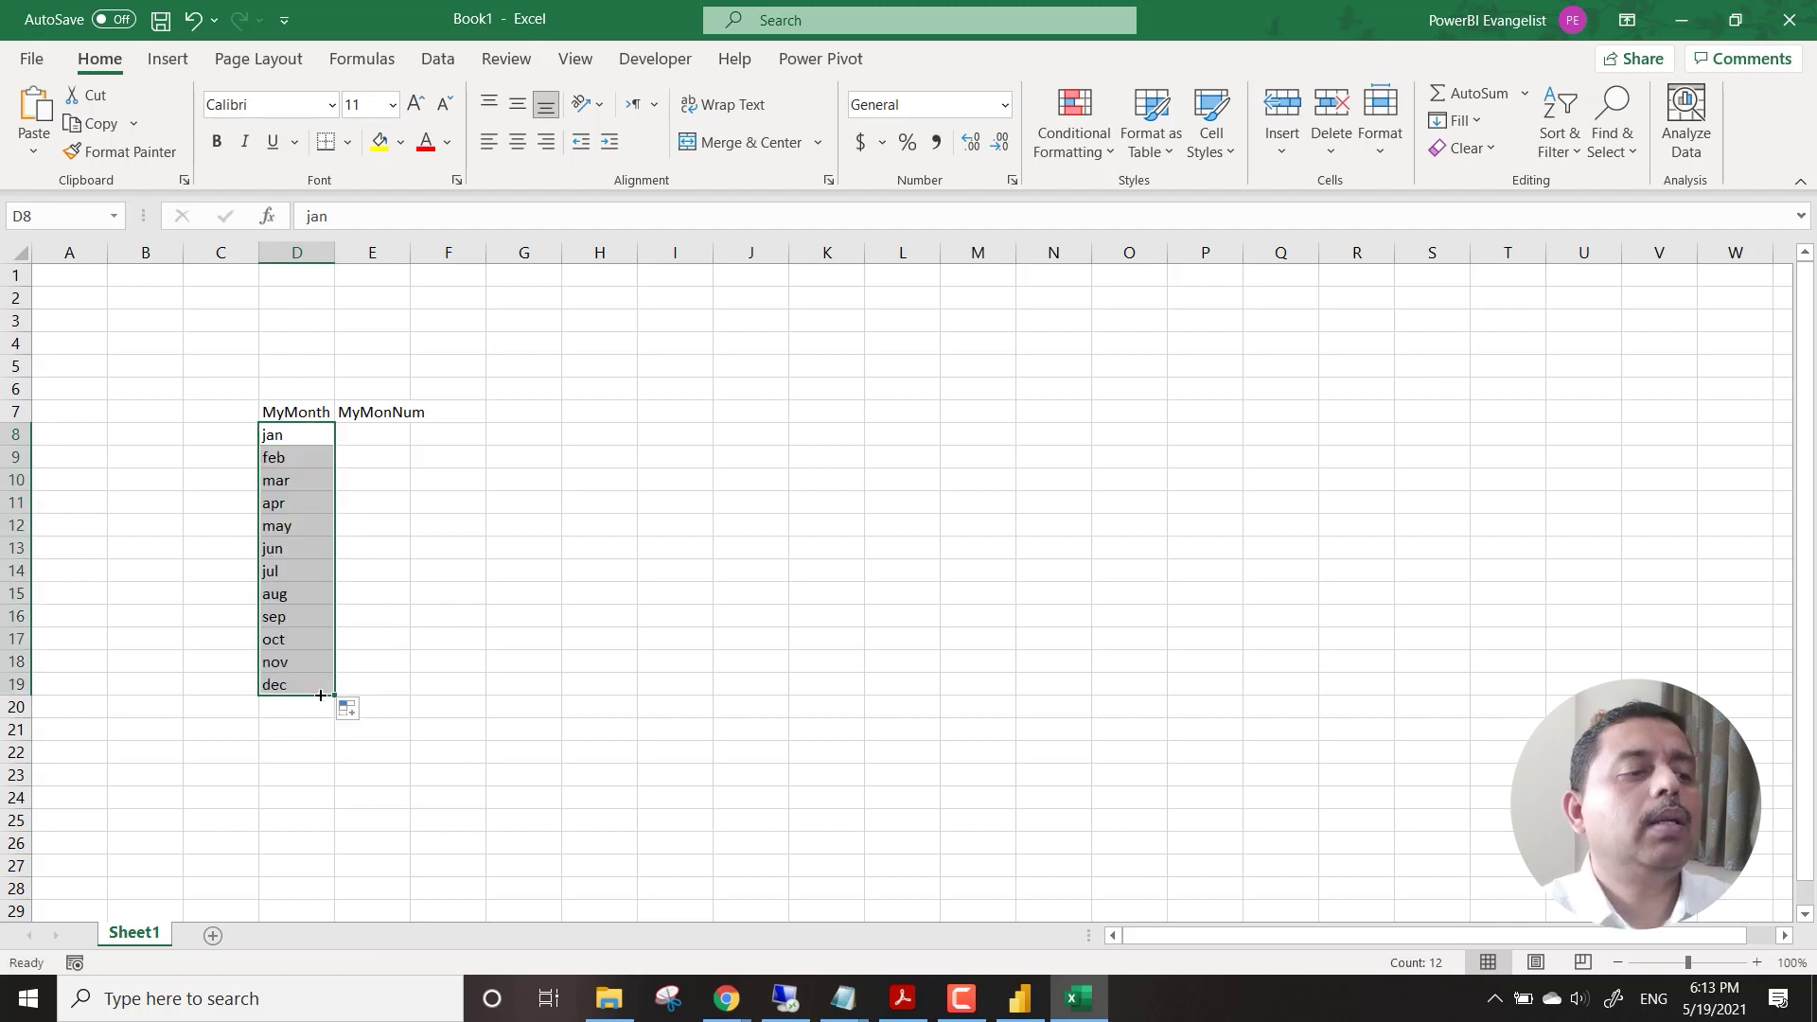
# Number the months 1 to 12 in cells E8 to E19 by extending a series that starts with 1 and 2.
pyautogui.click(360, 430)
pyautogui.write('1')
pyautogui.press('Return')
pyautogui.write('2')
pyautogui.press('Return')
pyautogui.press('Up')
pyautogui.press('Up')
pyautogui.hotkey('shift', 'Down')
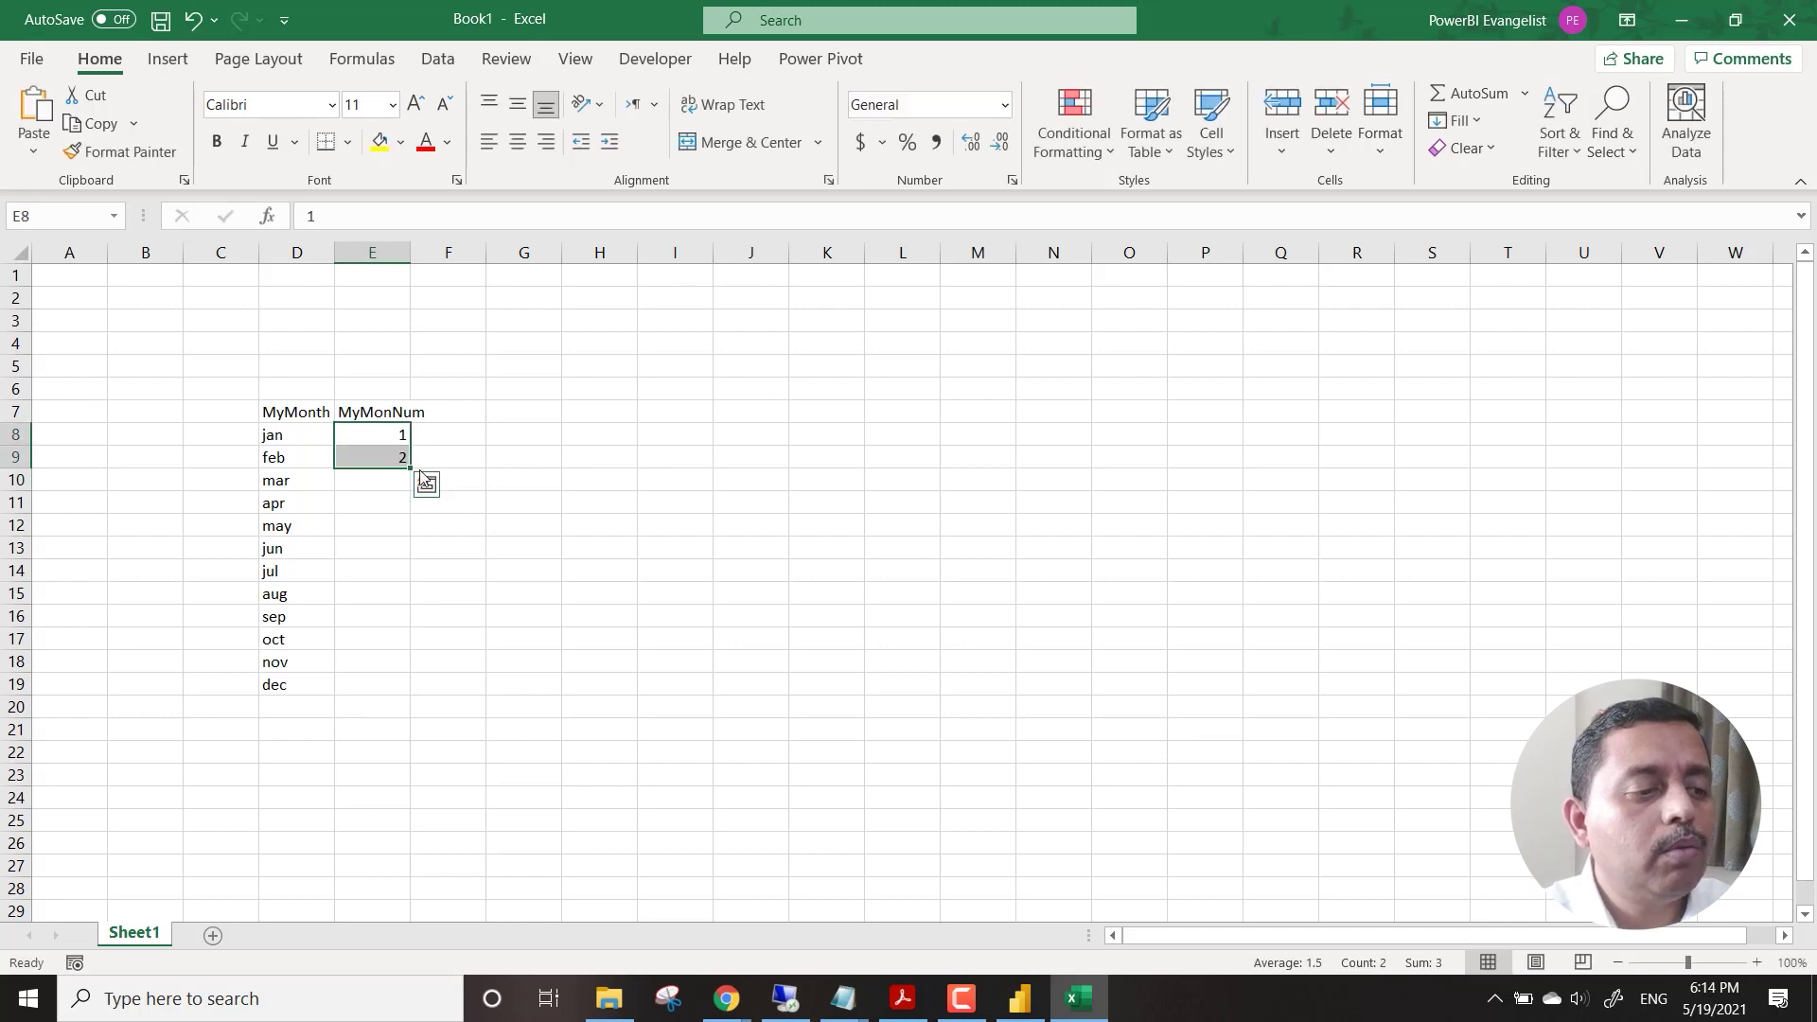
pyautogui.moveTo(410, 469); pyautogui.dragTo(427, 692)
# Copy the month table D7:E19, switch to Power BI Desktop and paste it into a new manually entered table.
pyautogui.moveTo(287, 416); pyautogui.dragTo(386, 676)
pyautogui.hotkey('ctrl', 'c')
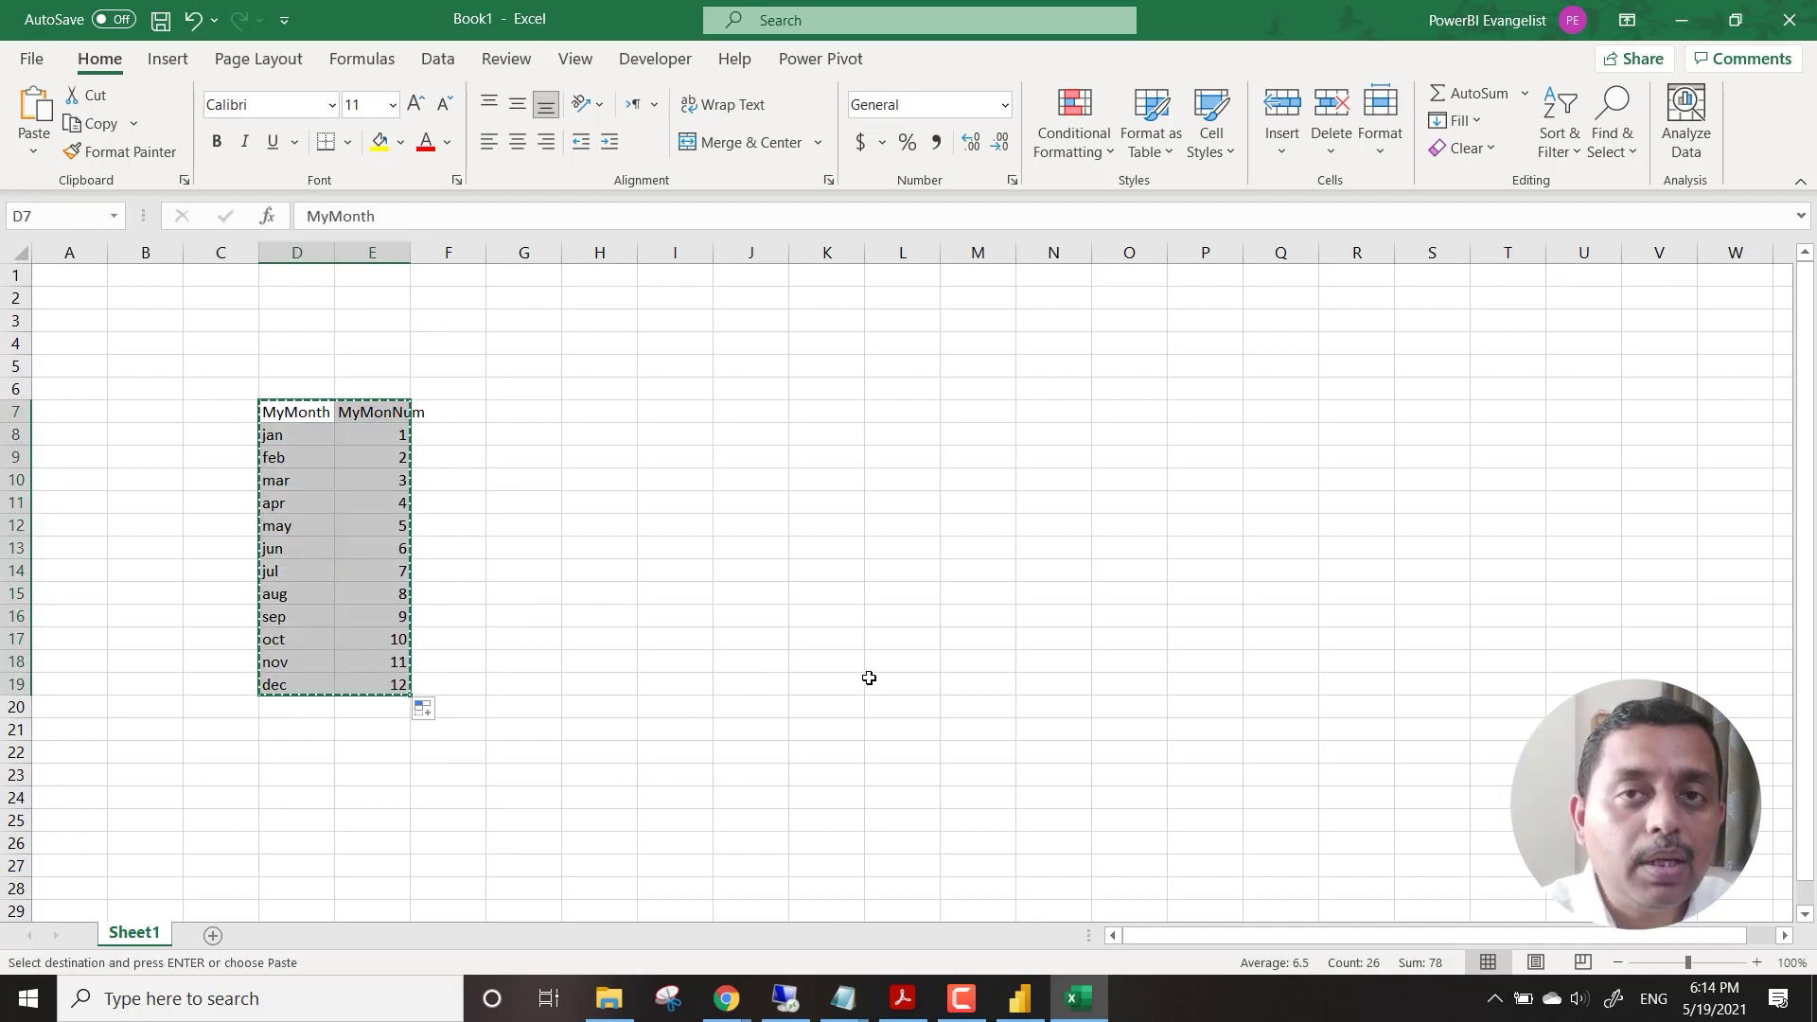
pyautogui.click(1021, 999)
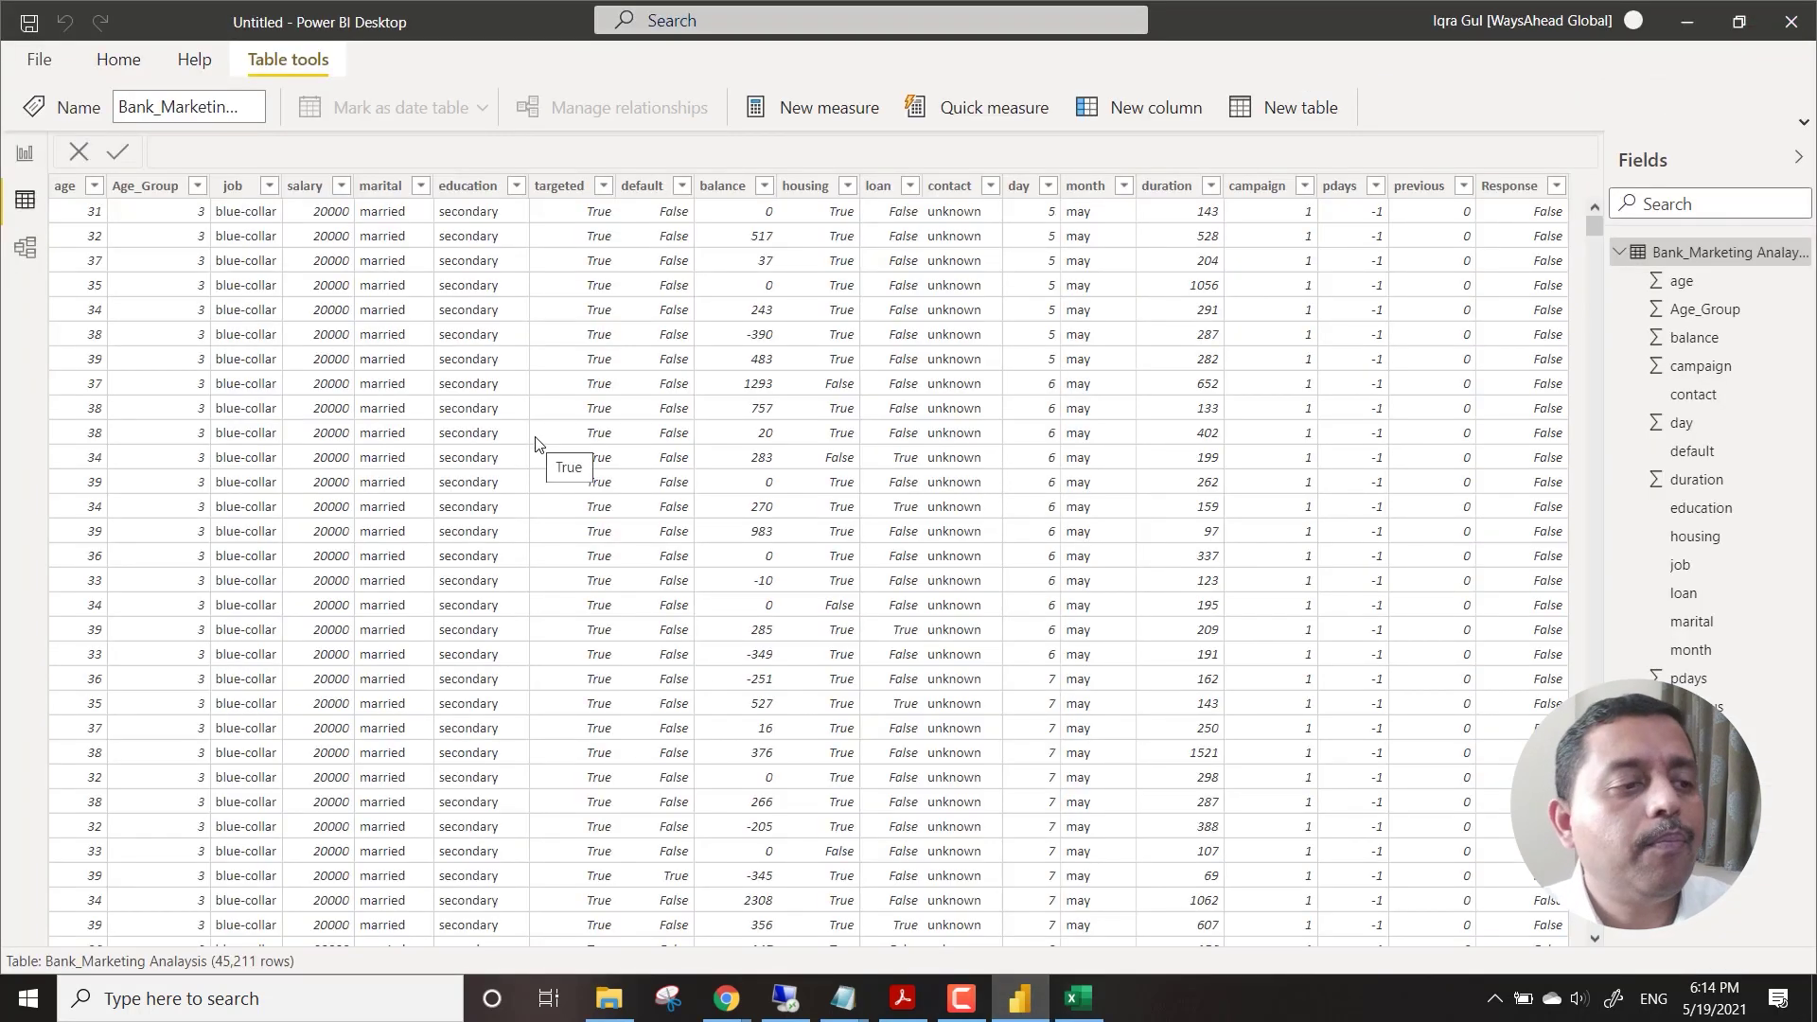
pyautogui.click(117, 62)
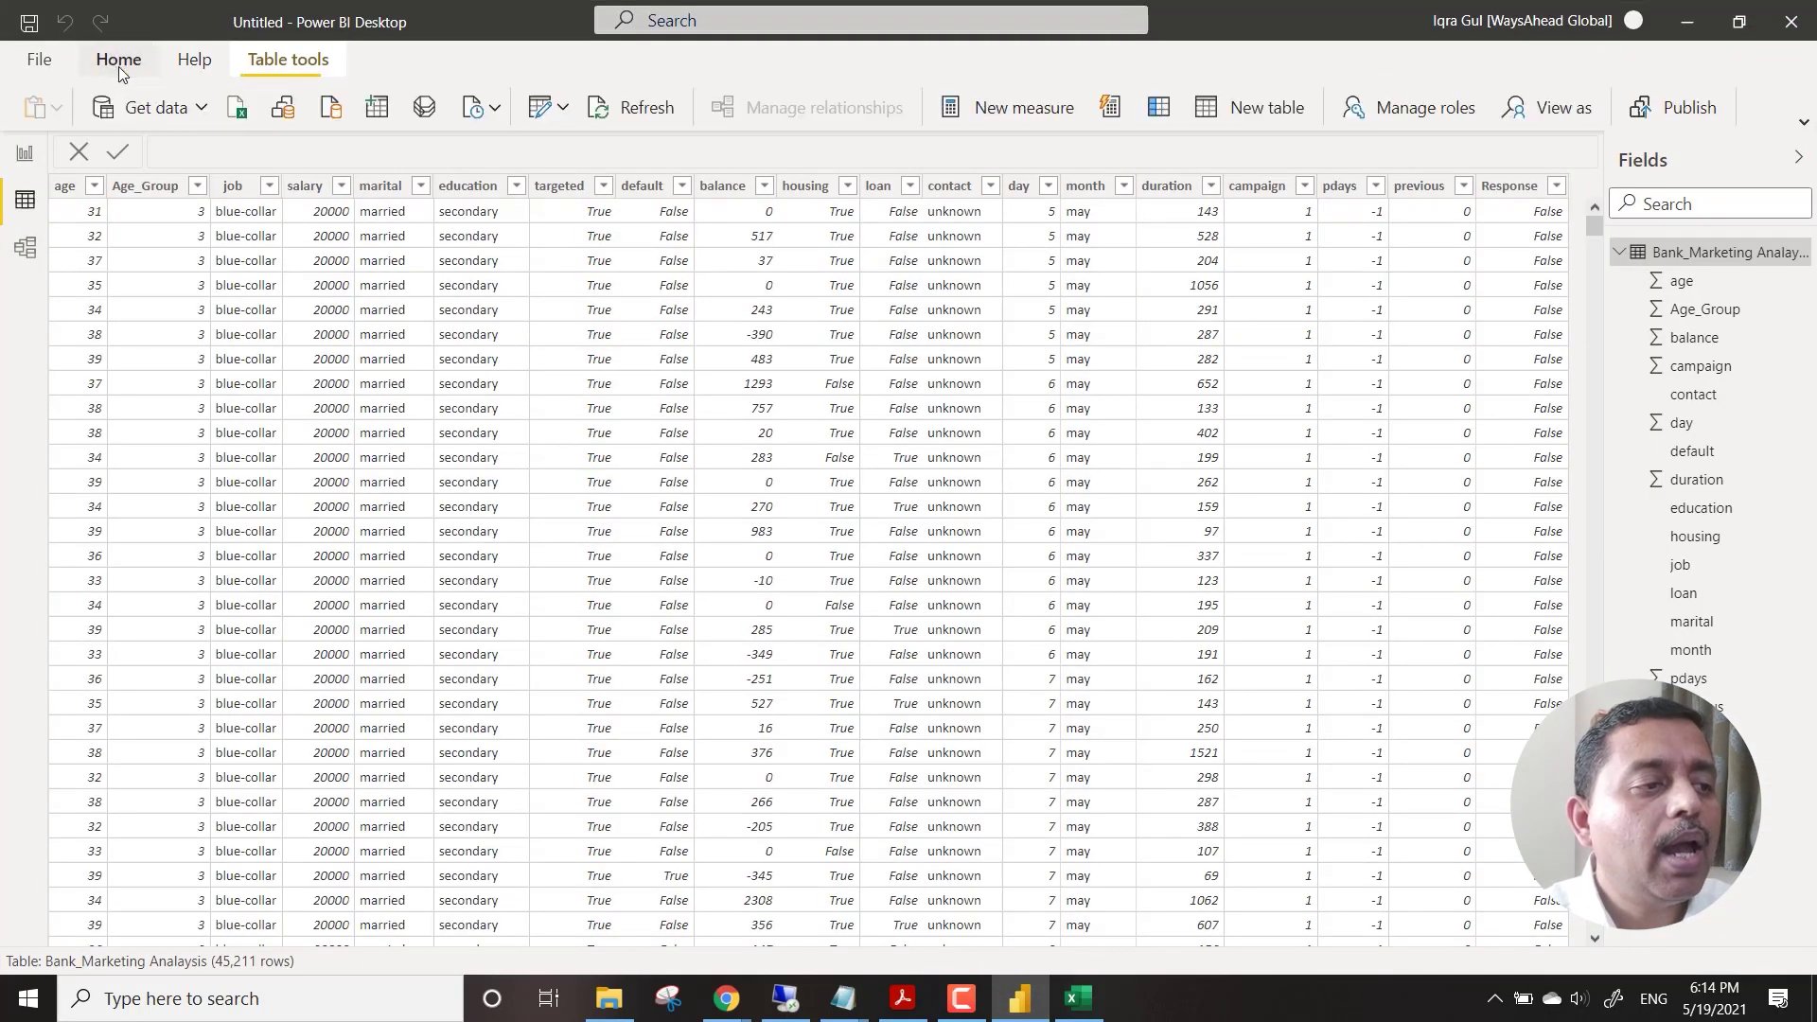
pyautogui.click(380, 111)
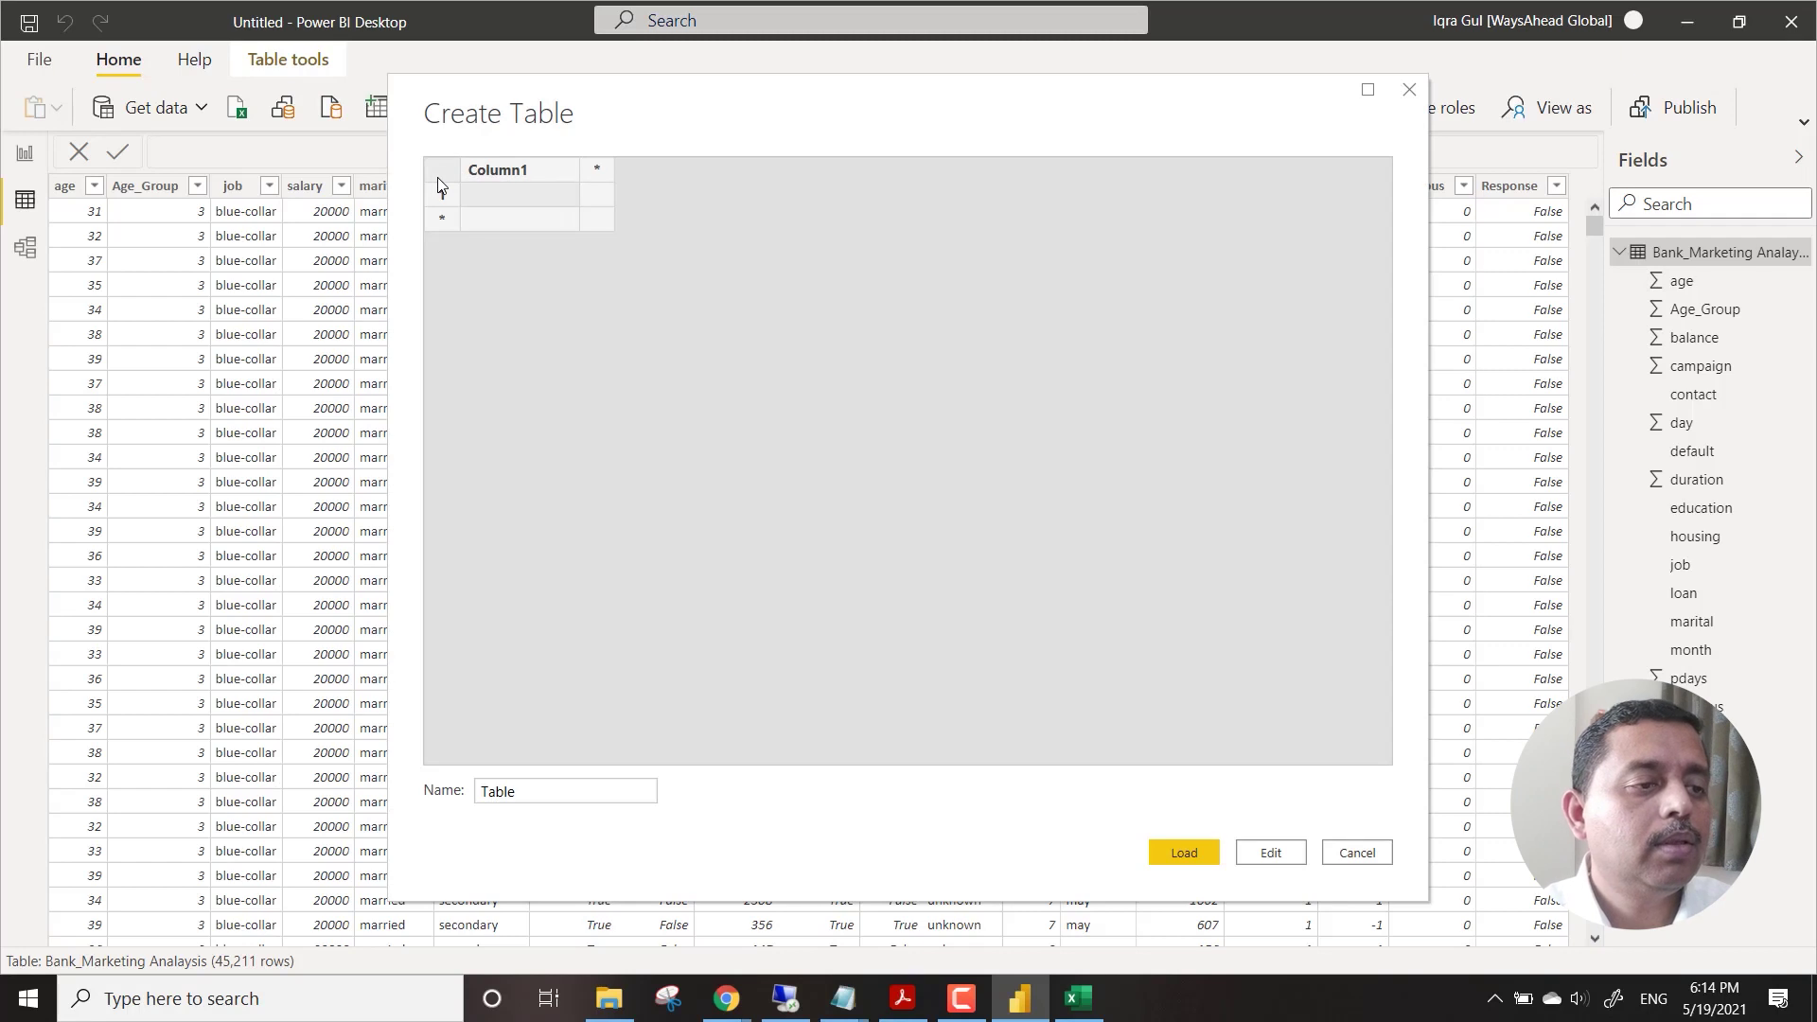
pyautogui.hotkey('ctrl', 'v')
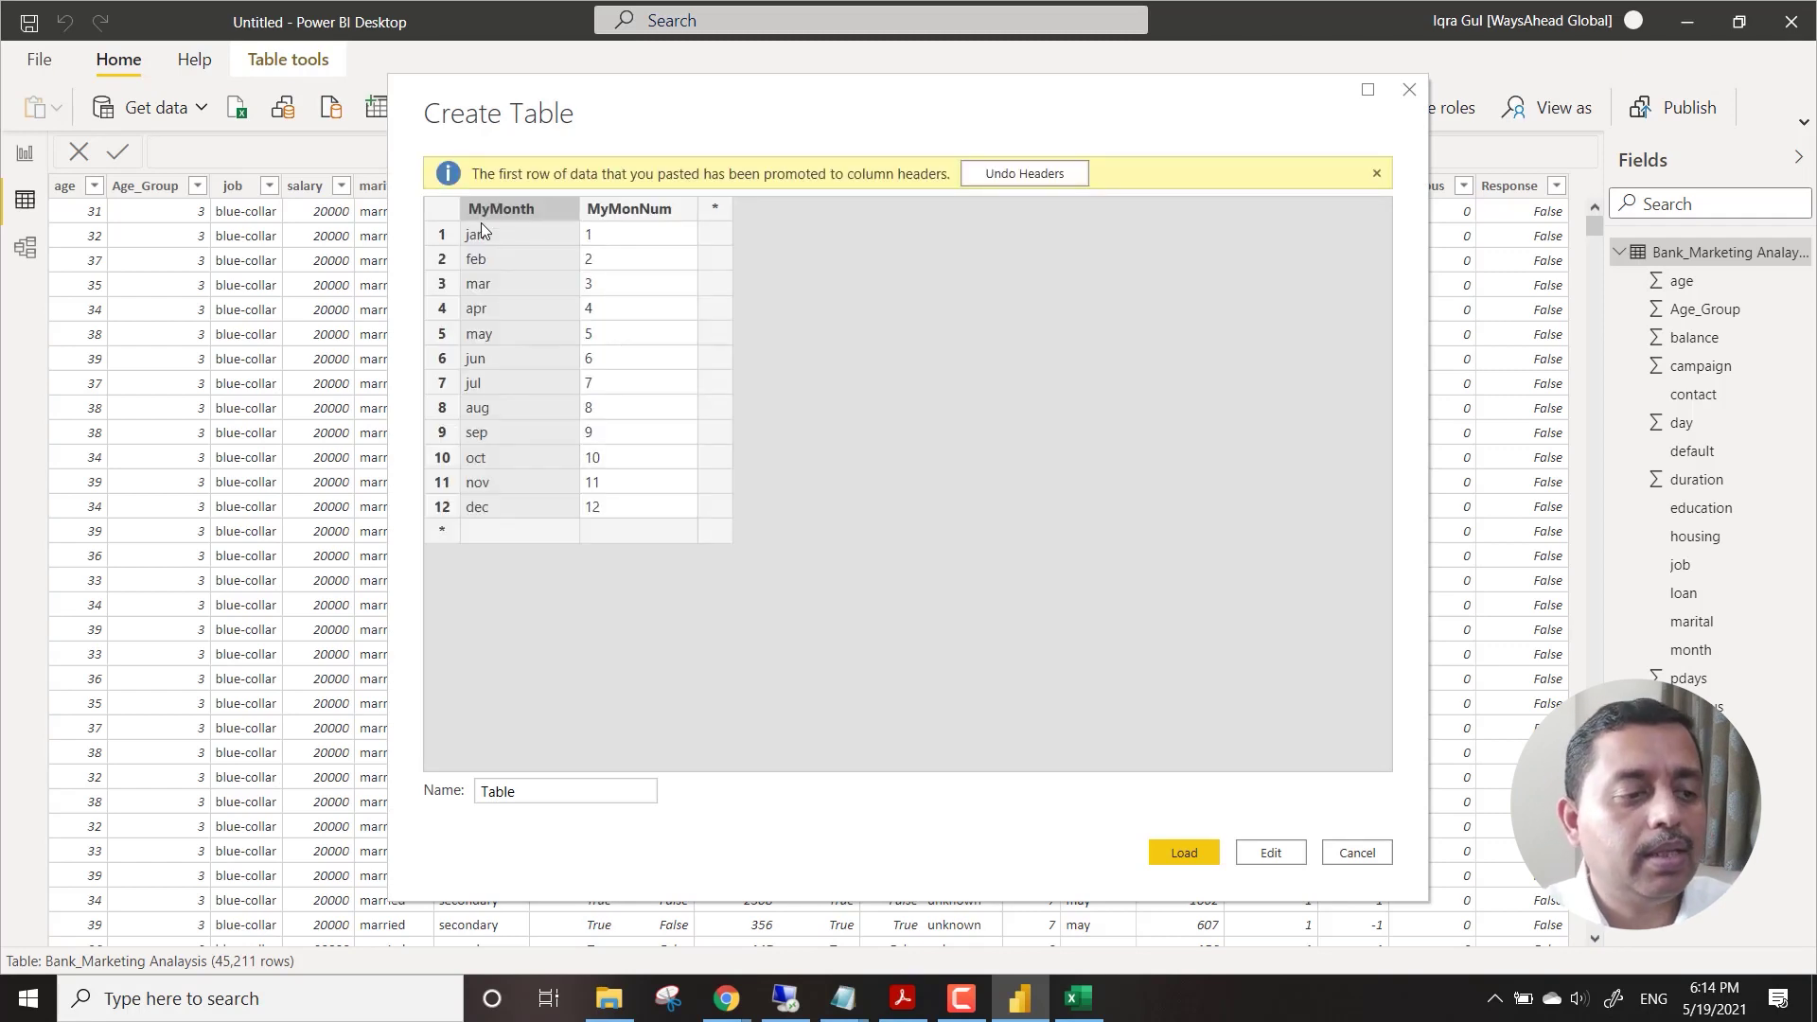
# Name the new table MyMonths and load it into the model.
pyautogui.doubleClick(545, 791)
pyautogui.write('MyMonths')
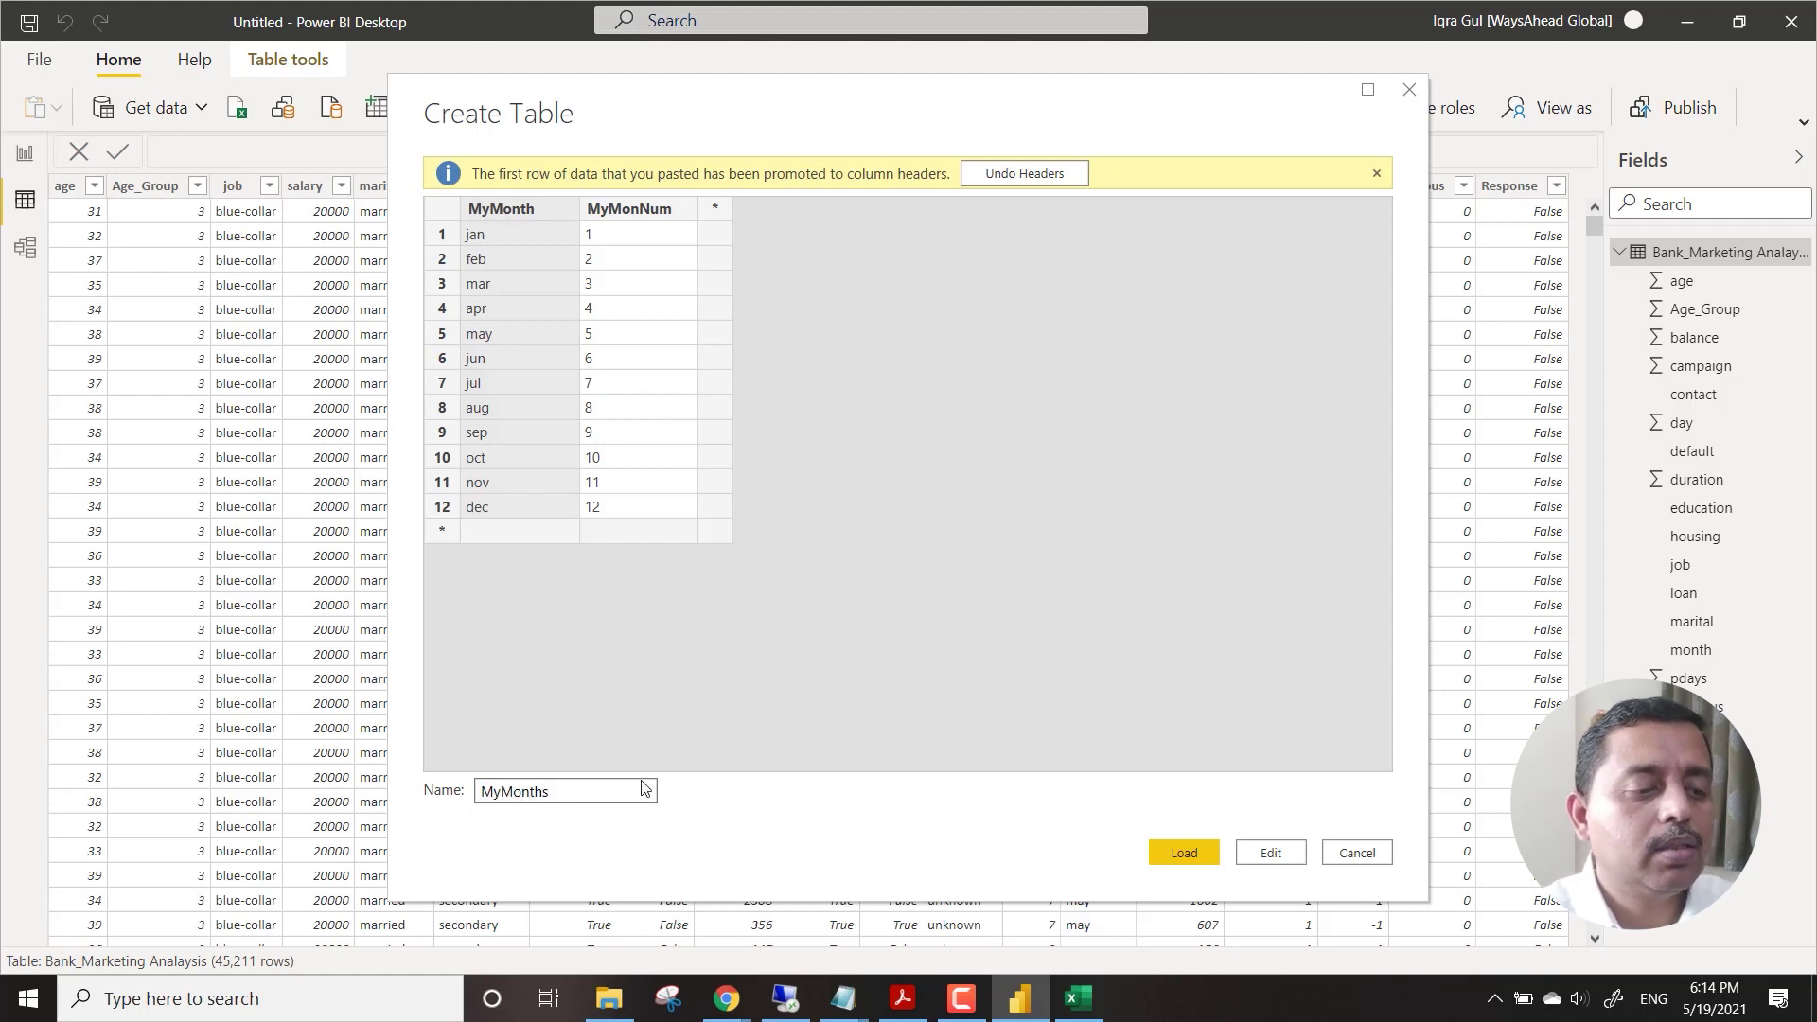
pyautogui.click(1181, 853)
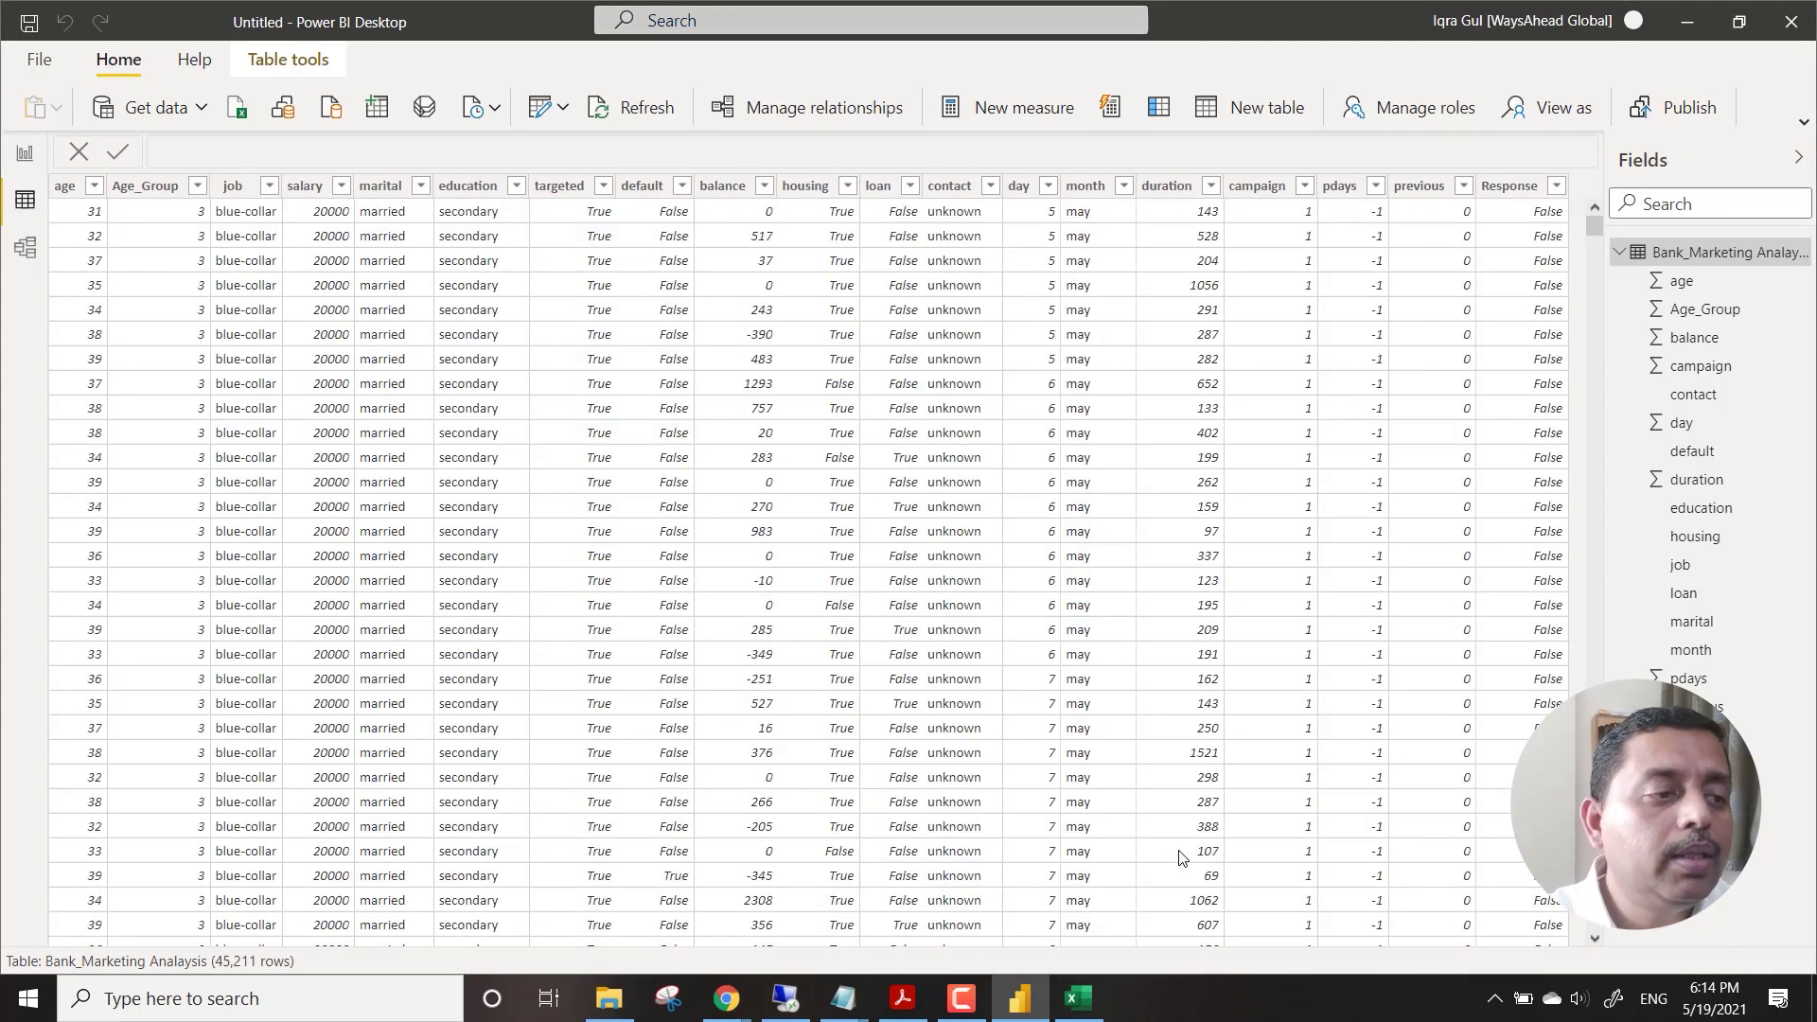
# Relate the month column of Bank_Marketing Analaysis to MyMonth in MyMonths, and upgrade to the new model view.
pyautogui.click(26, 160)
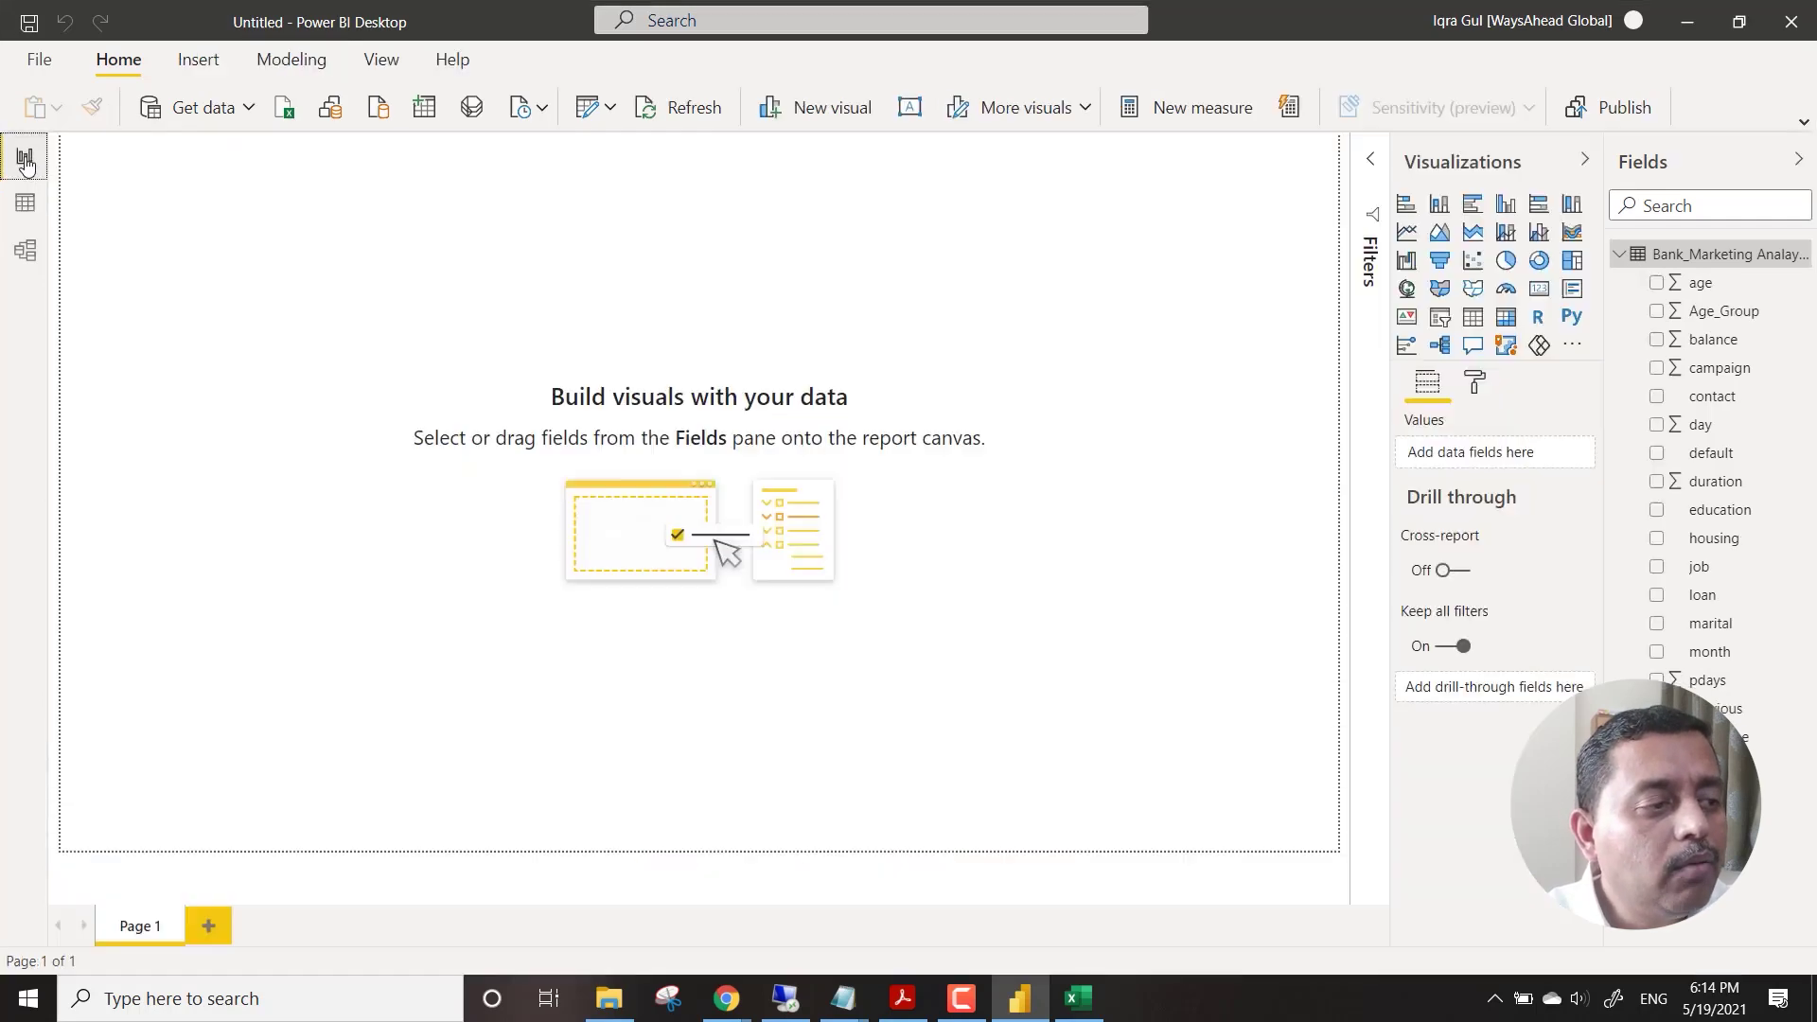
pyautogui.click(25, 249)
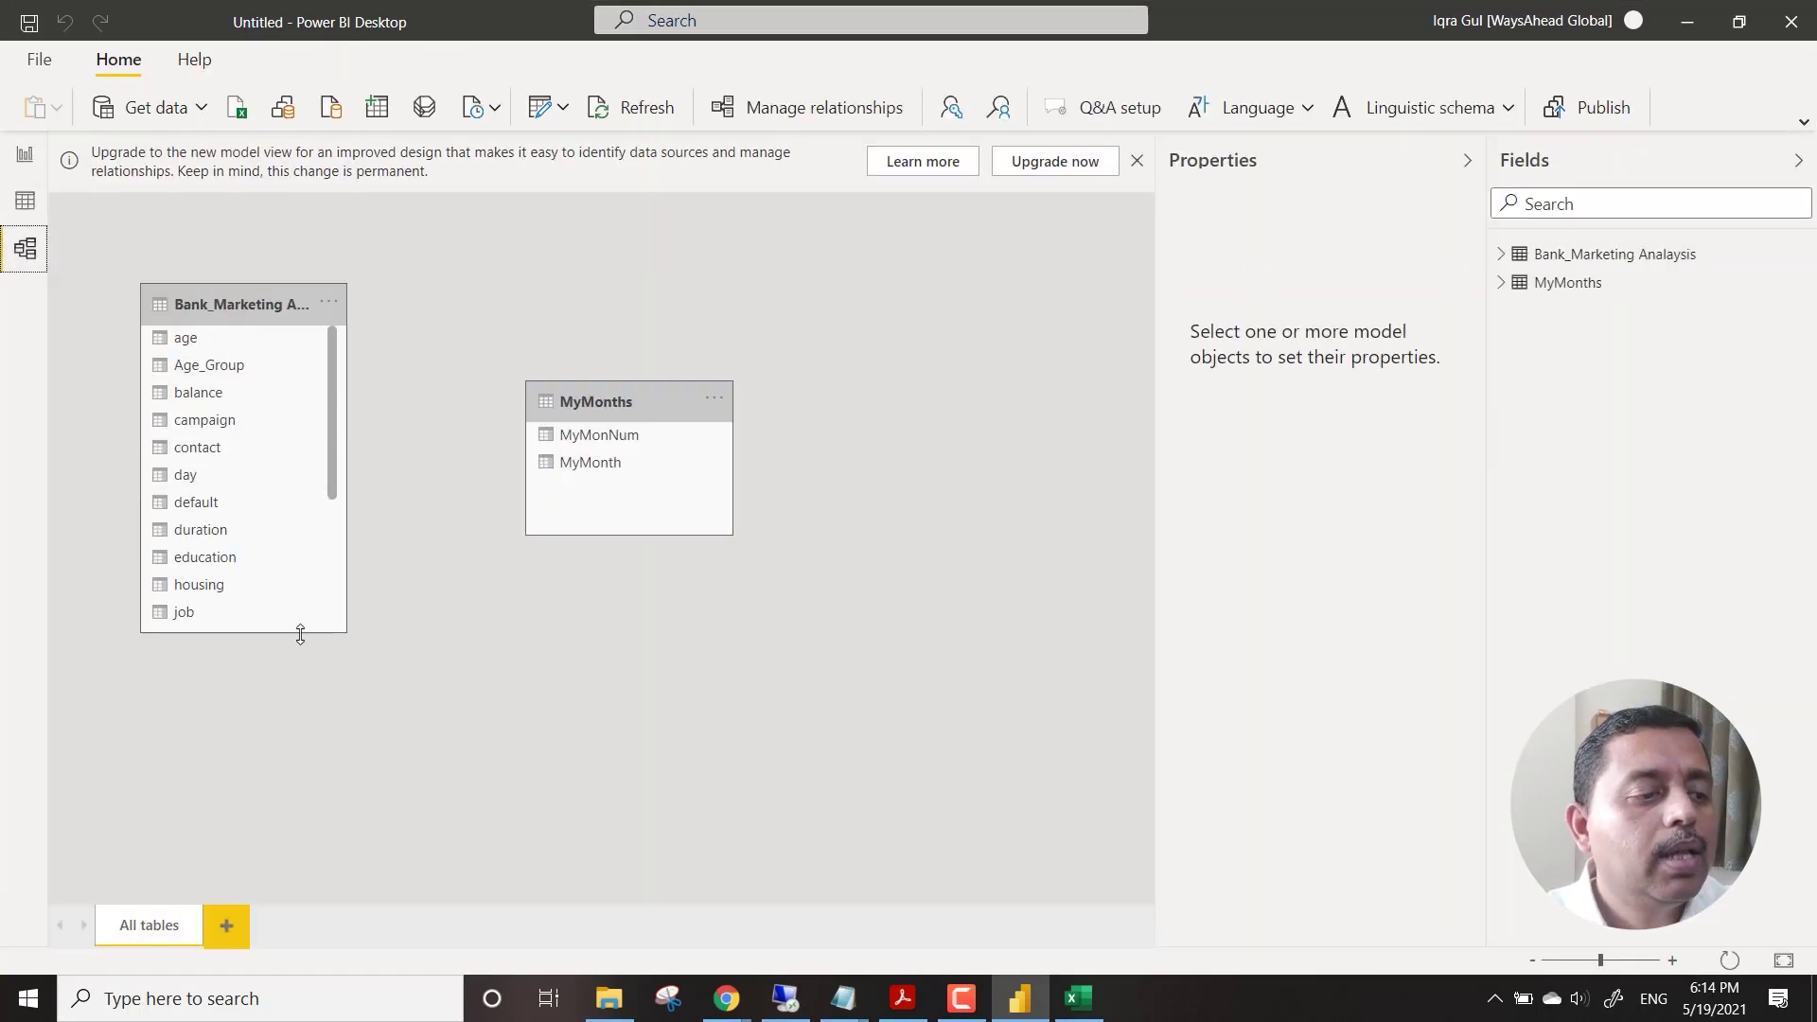
pyautogui.moveTo(332, 634); pyautogui.dragTo(331, 865)
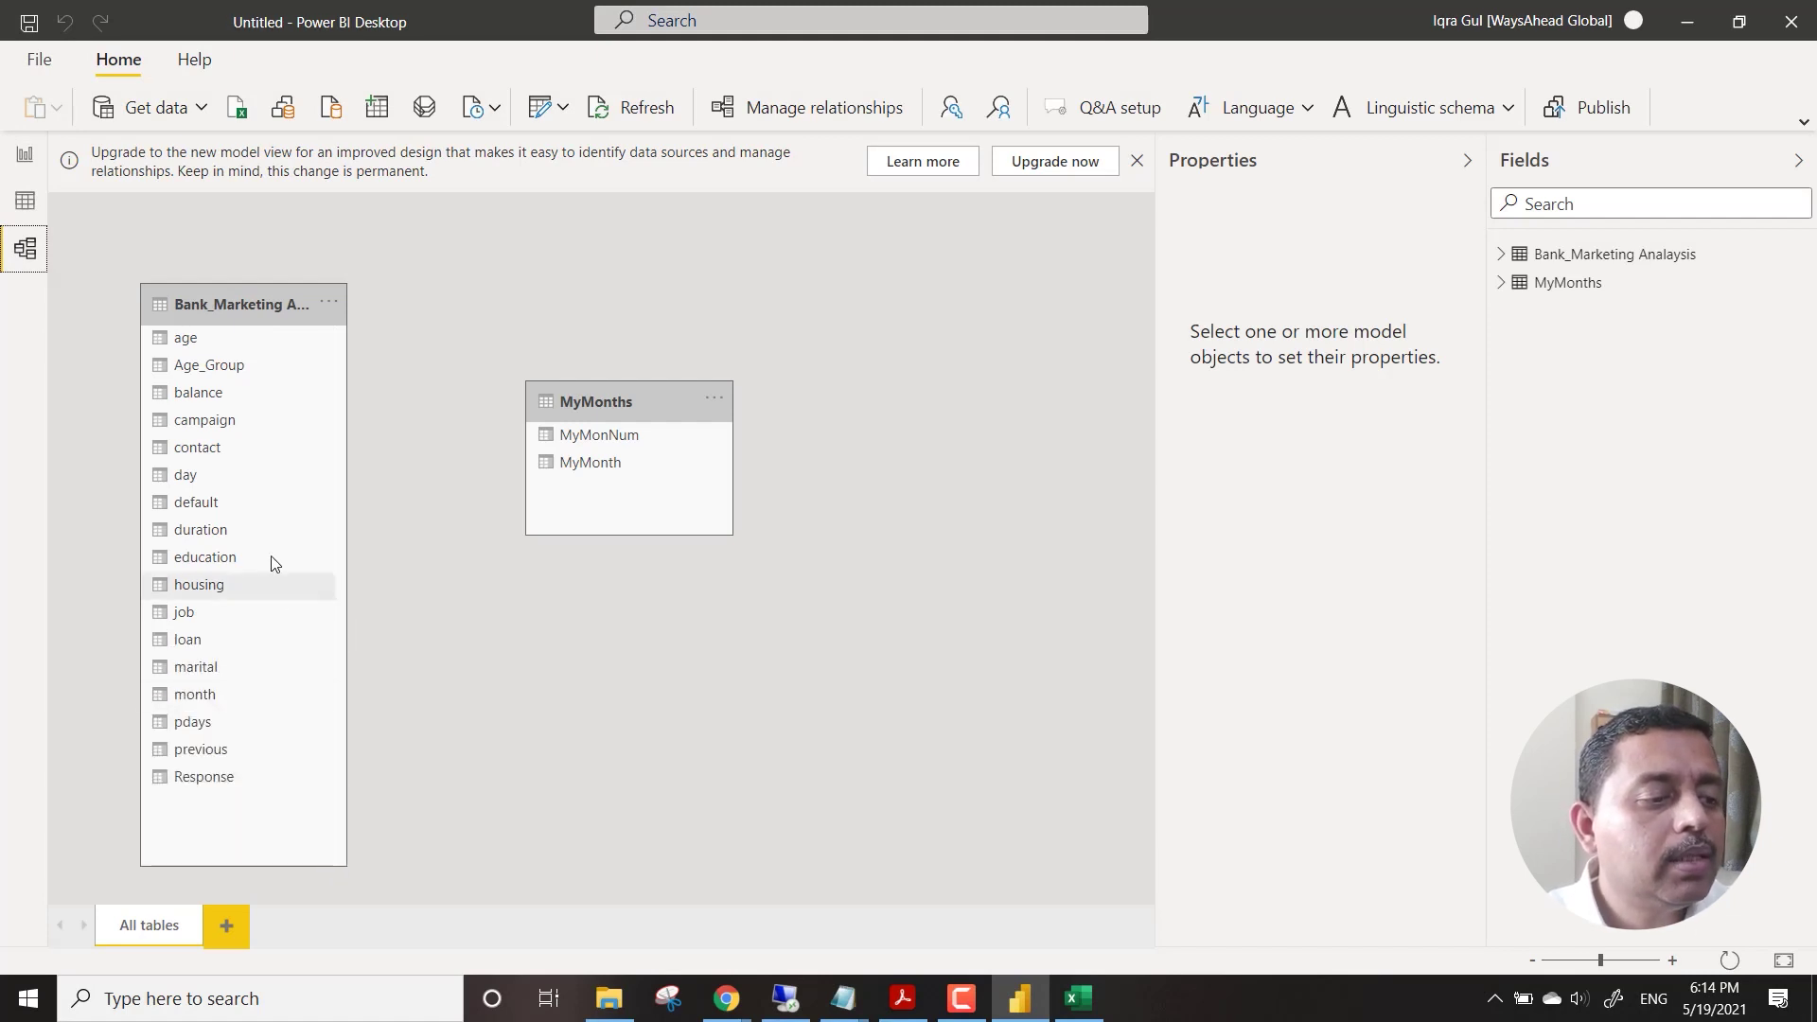
pyautogui.click(211, 698)
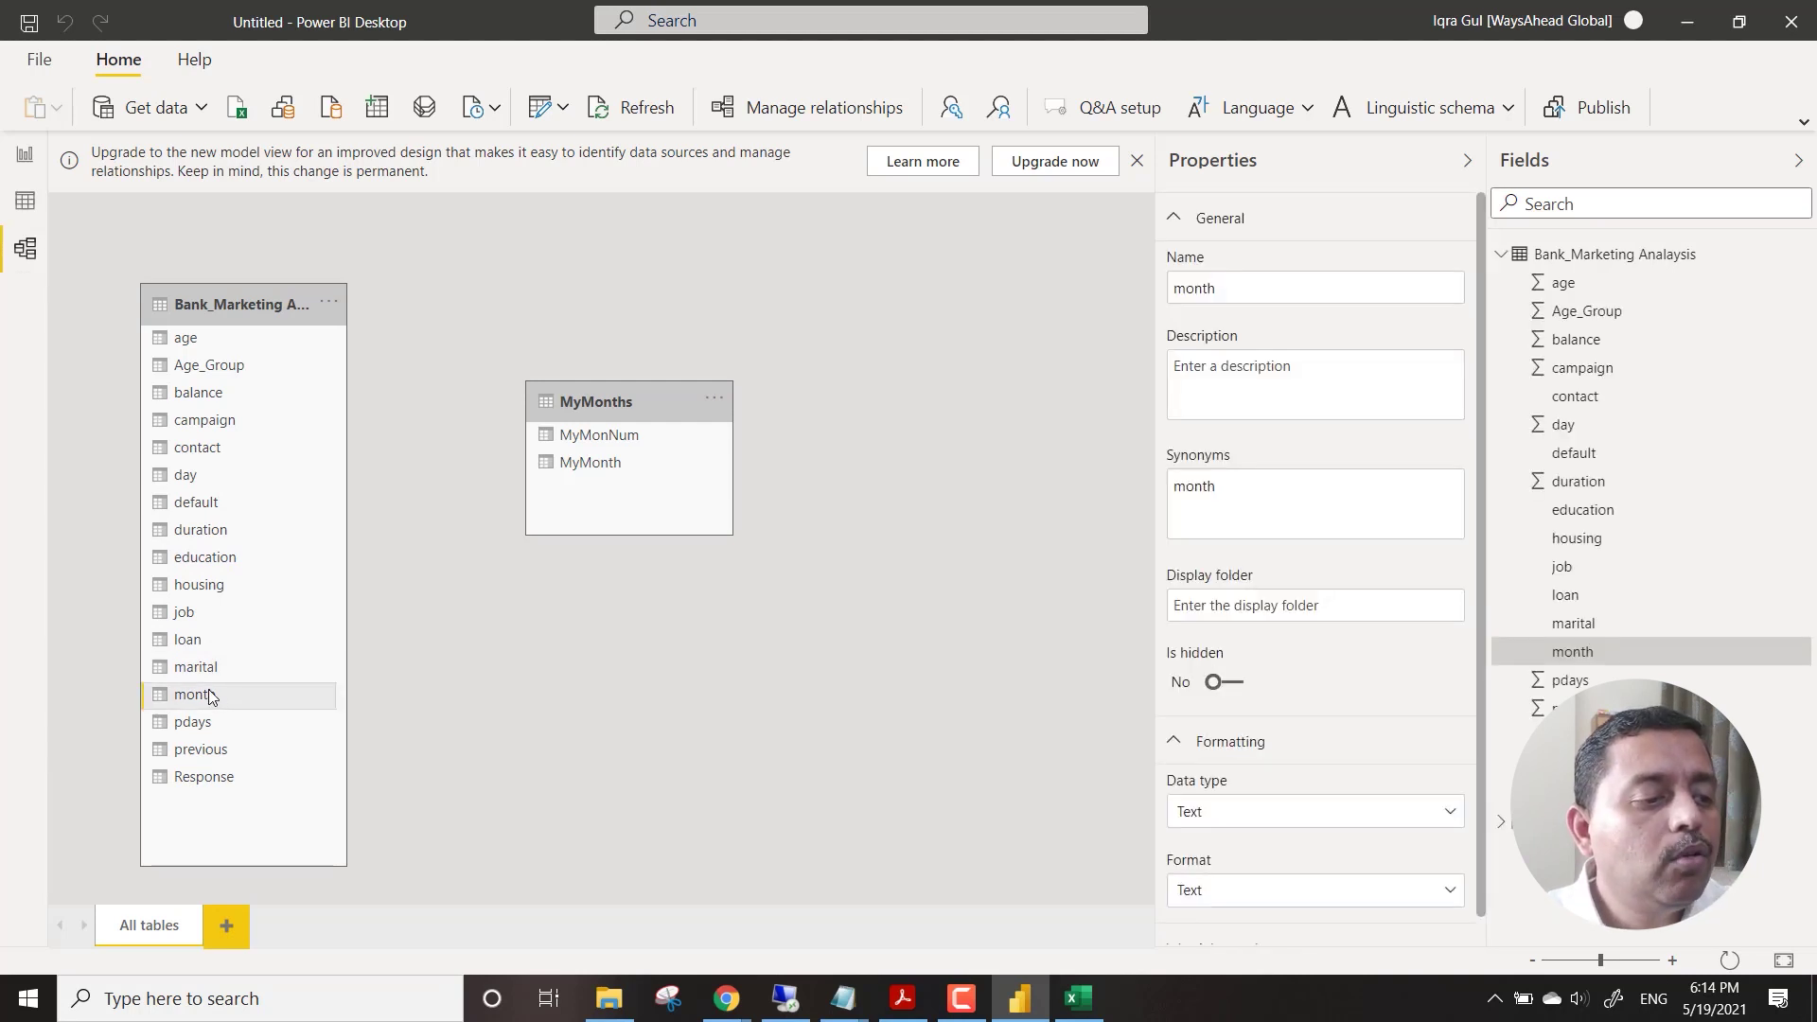
pyautogui.moveTo(196, 702); pyautogui.dragTo(640, 474)
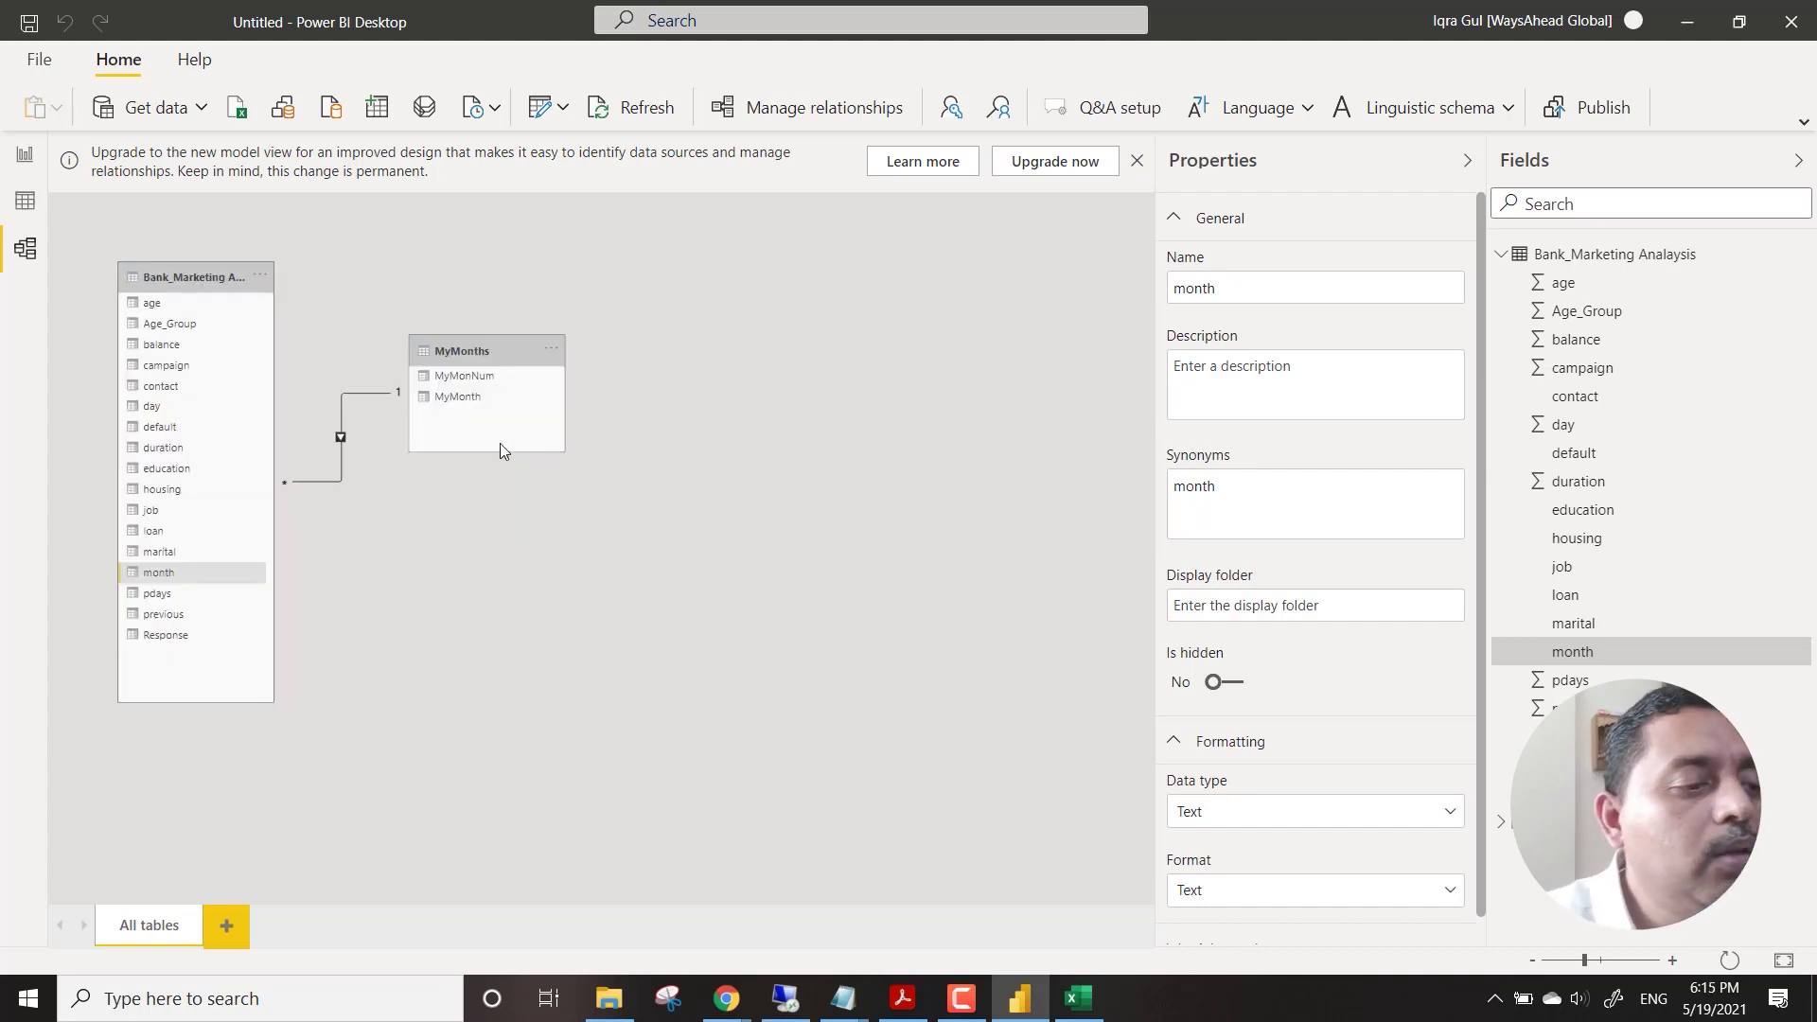
pyautogui.click(1055, 163)
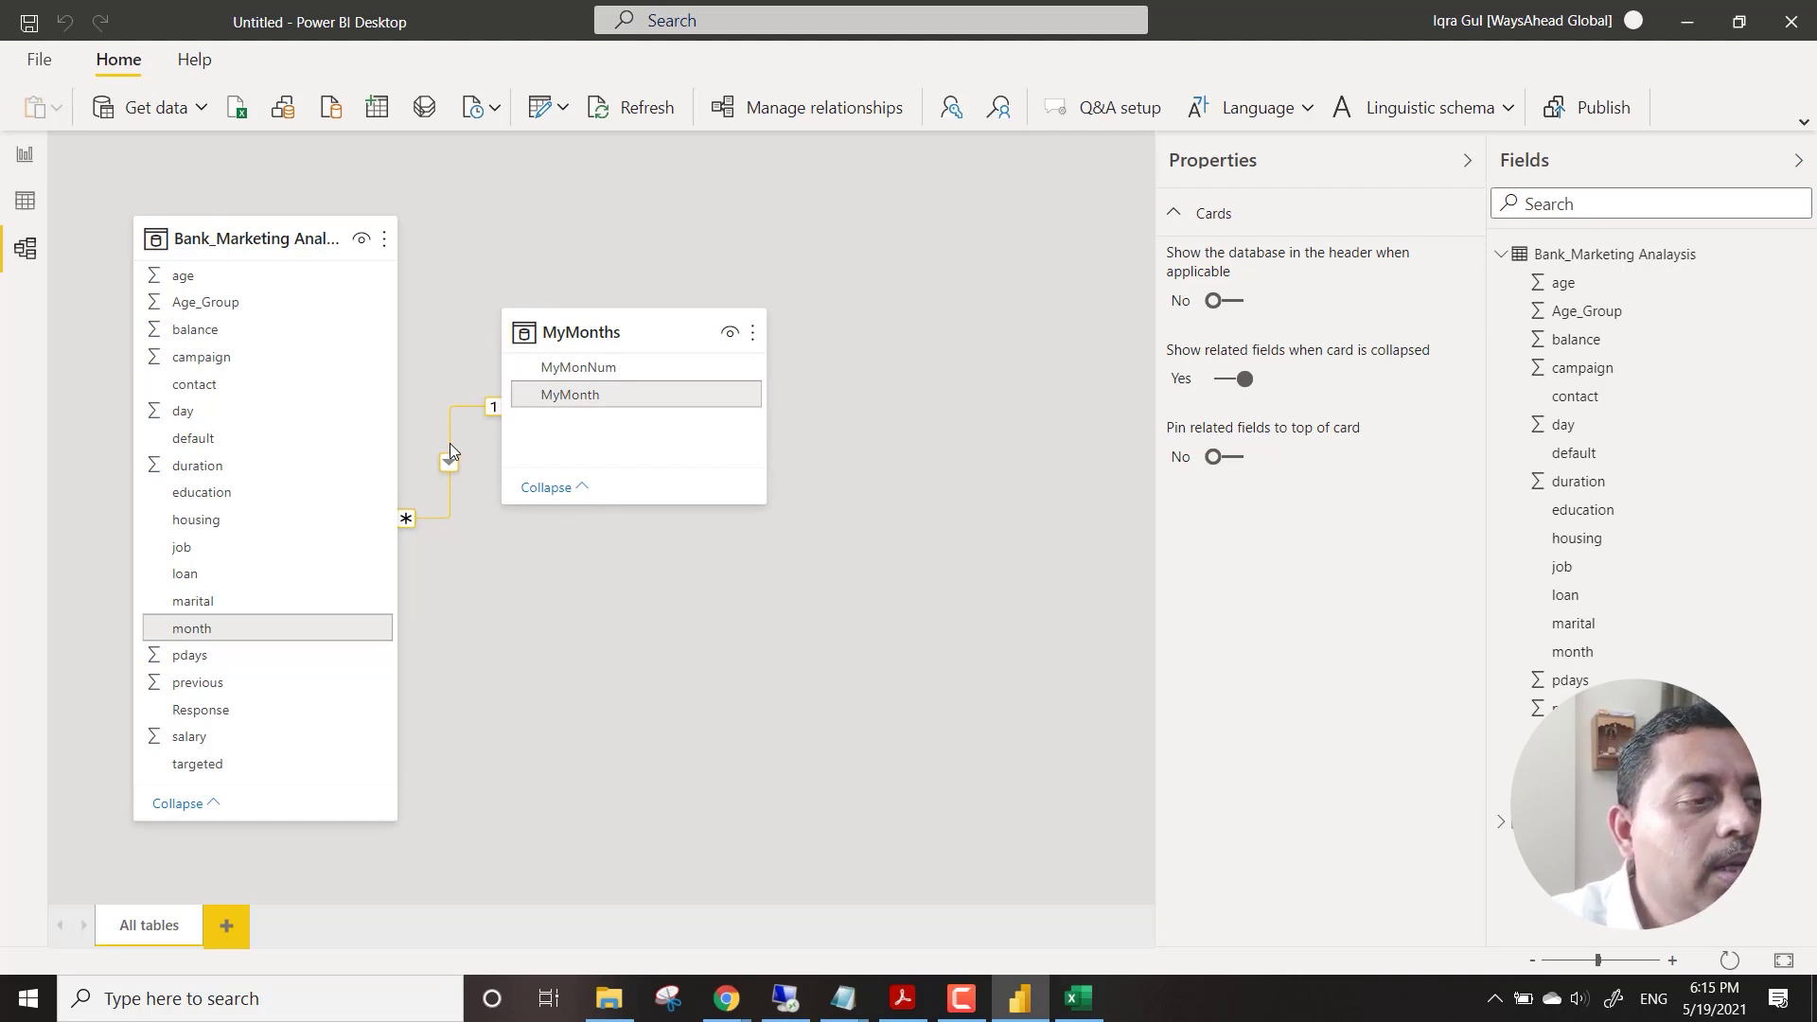
# Save the report as Module4_Part2_TrialBalanceDataPrep in the PowerBI_WorkedFiles folder.
pyautogui.click(40, 61)
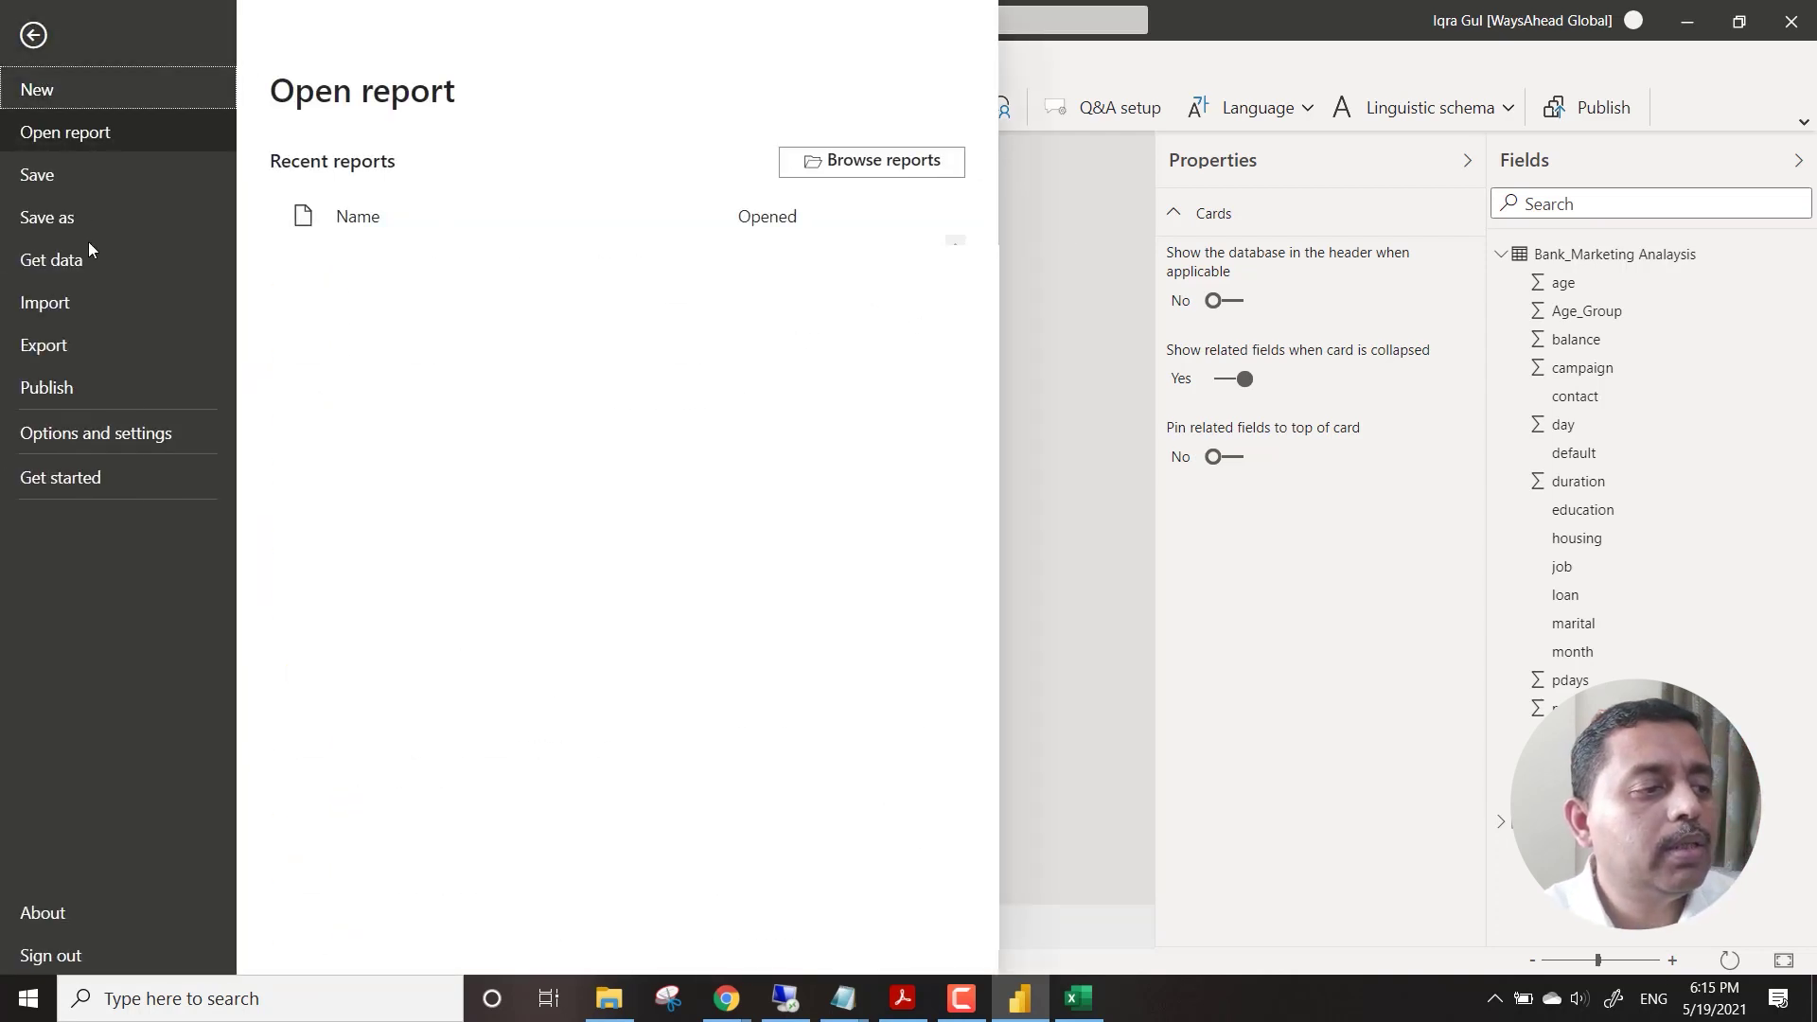
pyautogui.hotkey('ctrl', 's')
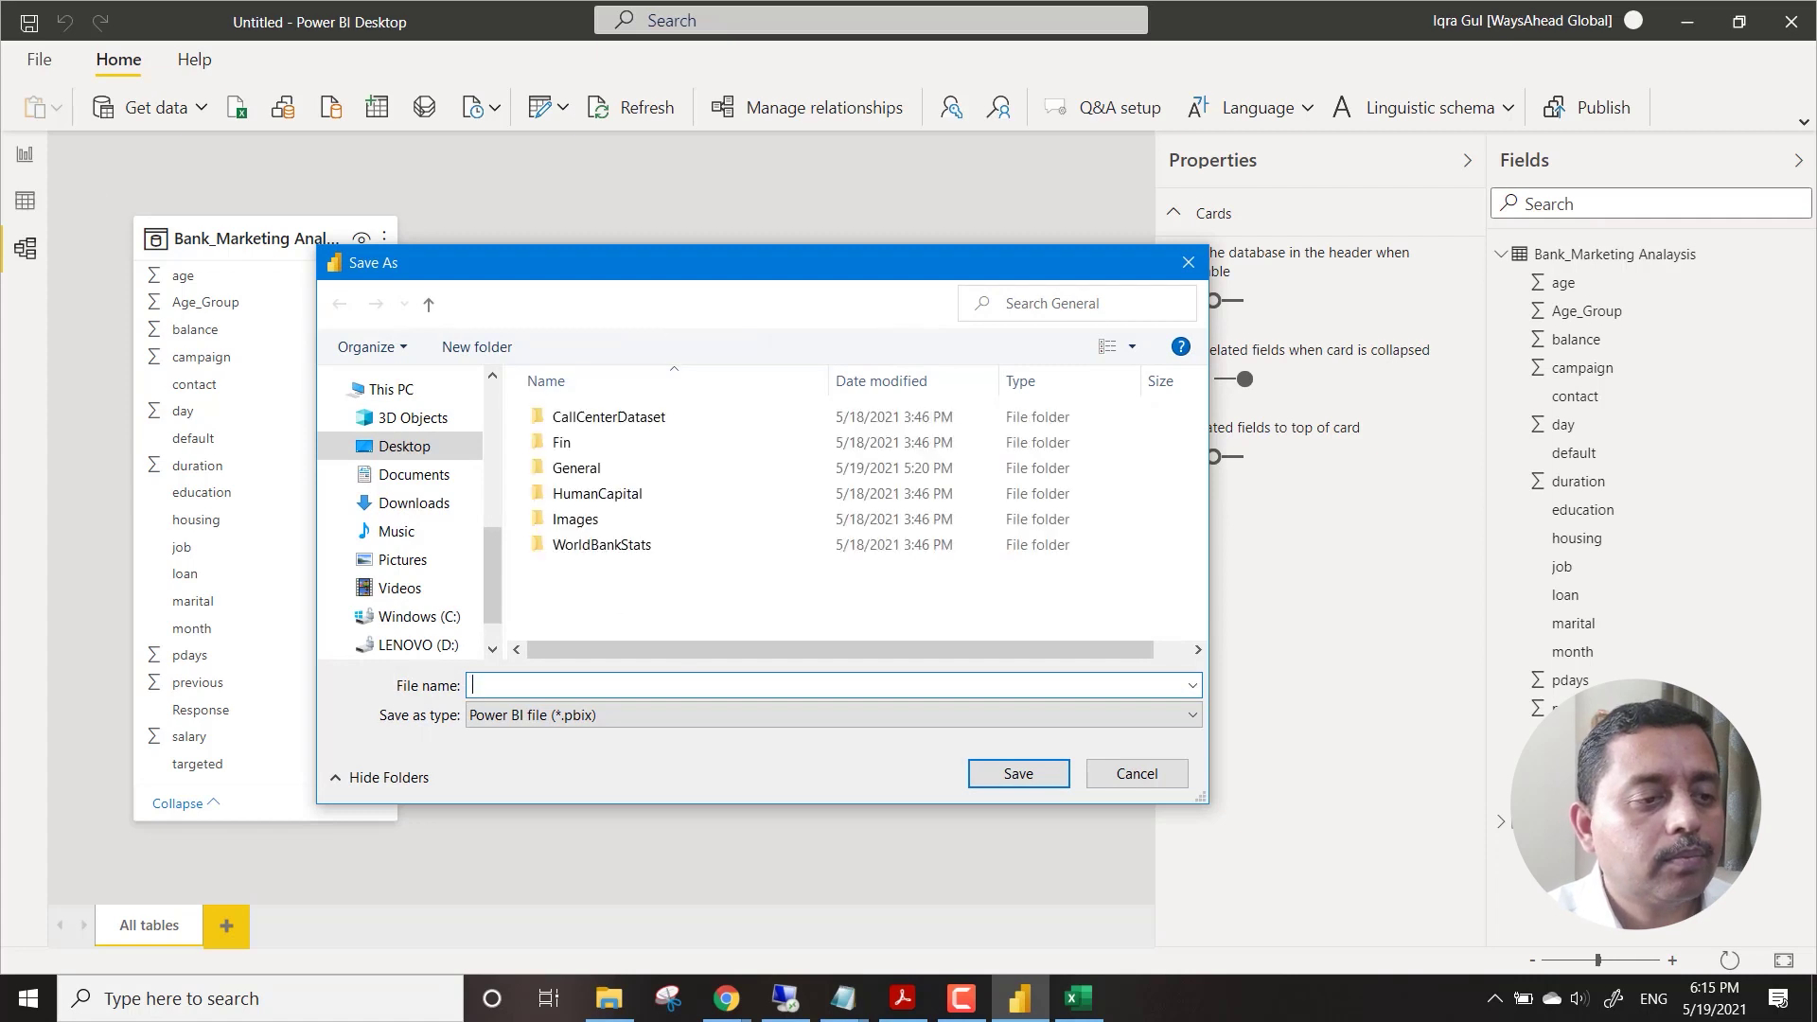
pyautogui.click(520, 310)
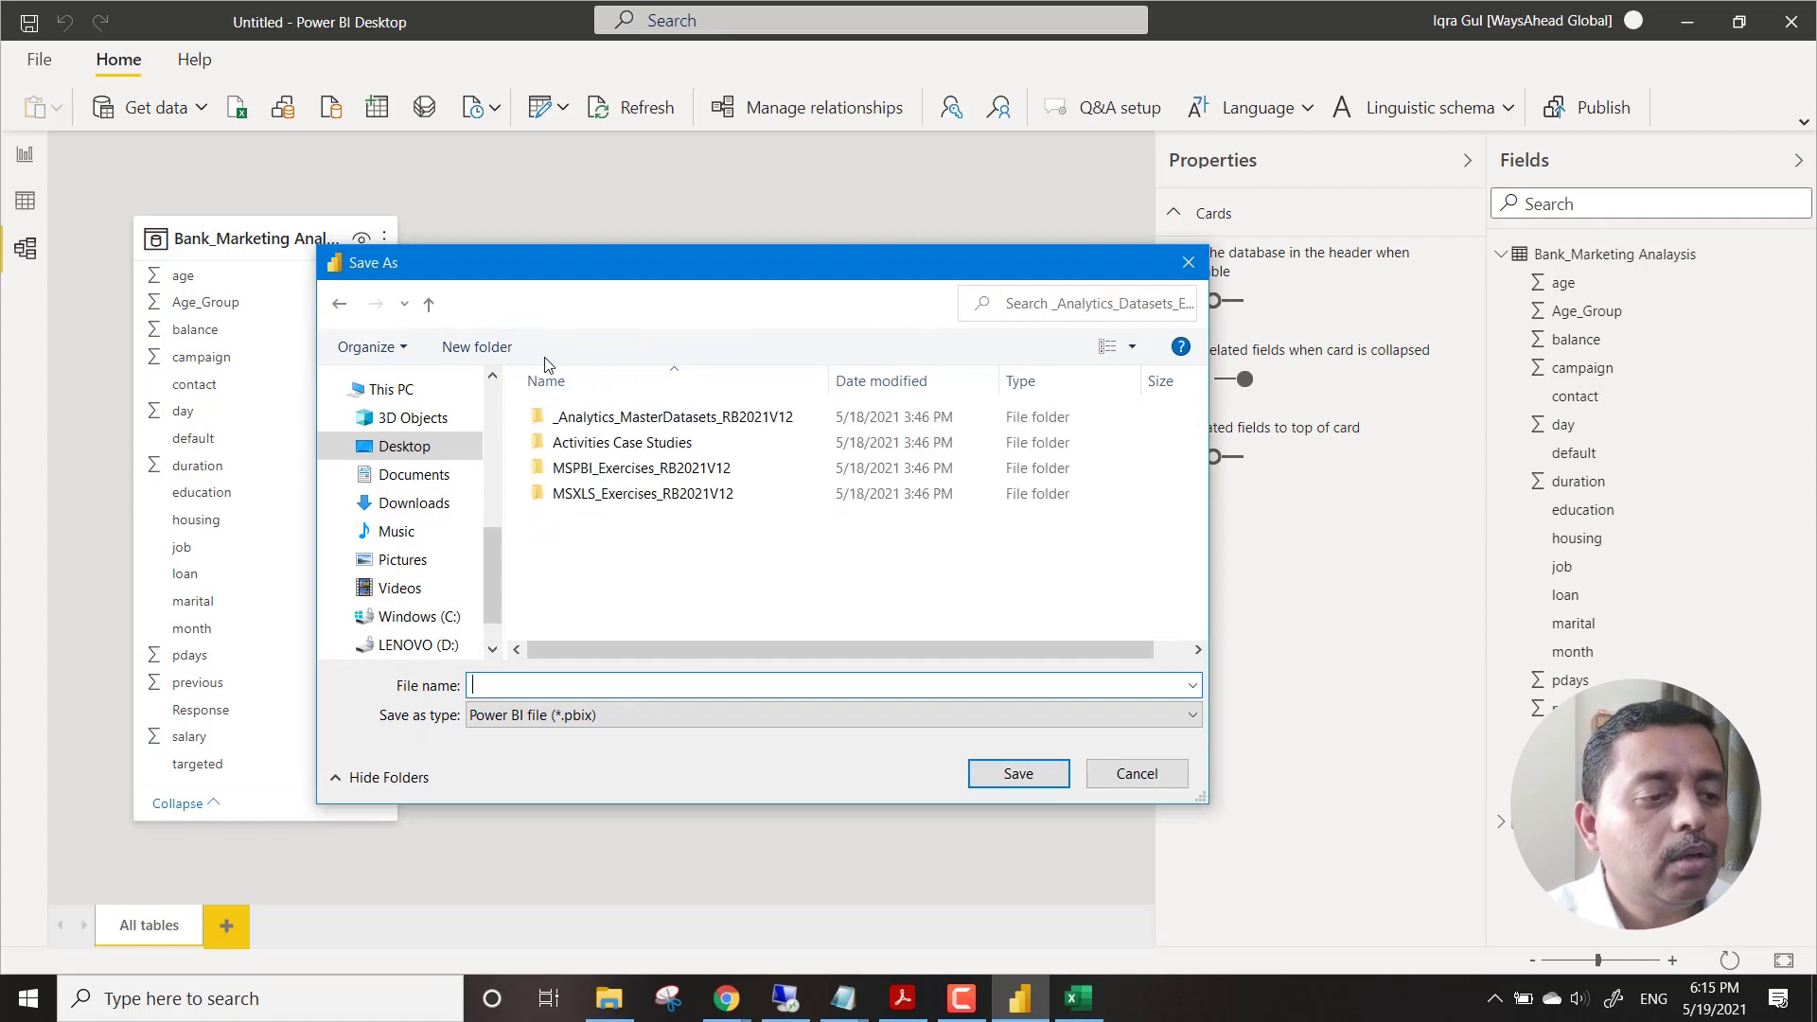
pyautogui.click(660, 545)
pyautogui.doubleClick(660, 545)
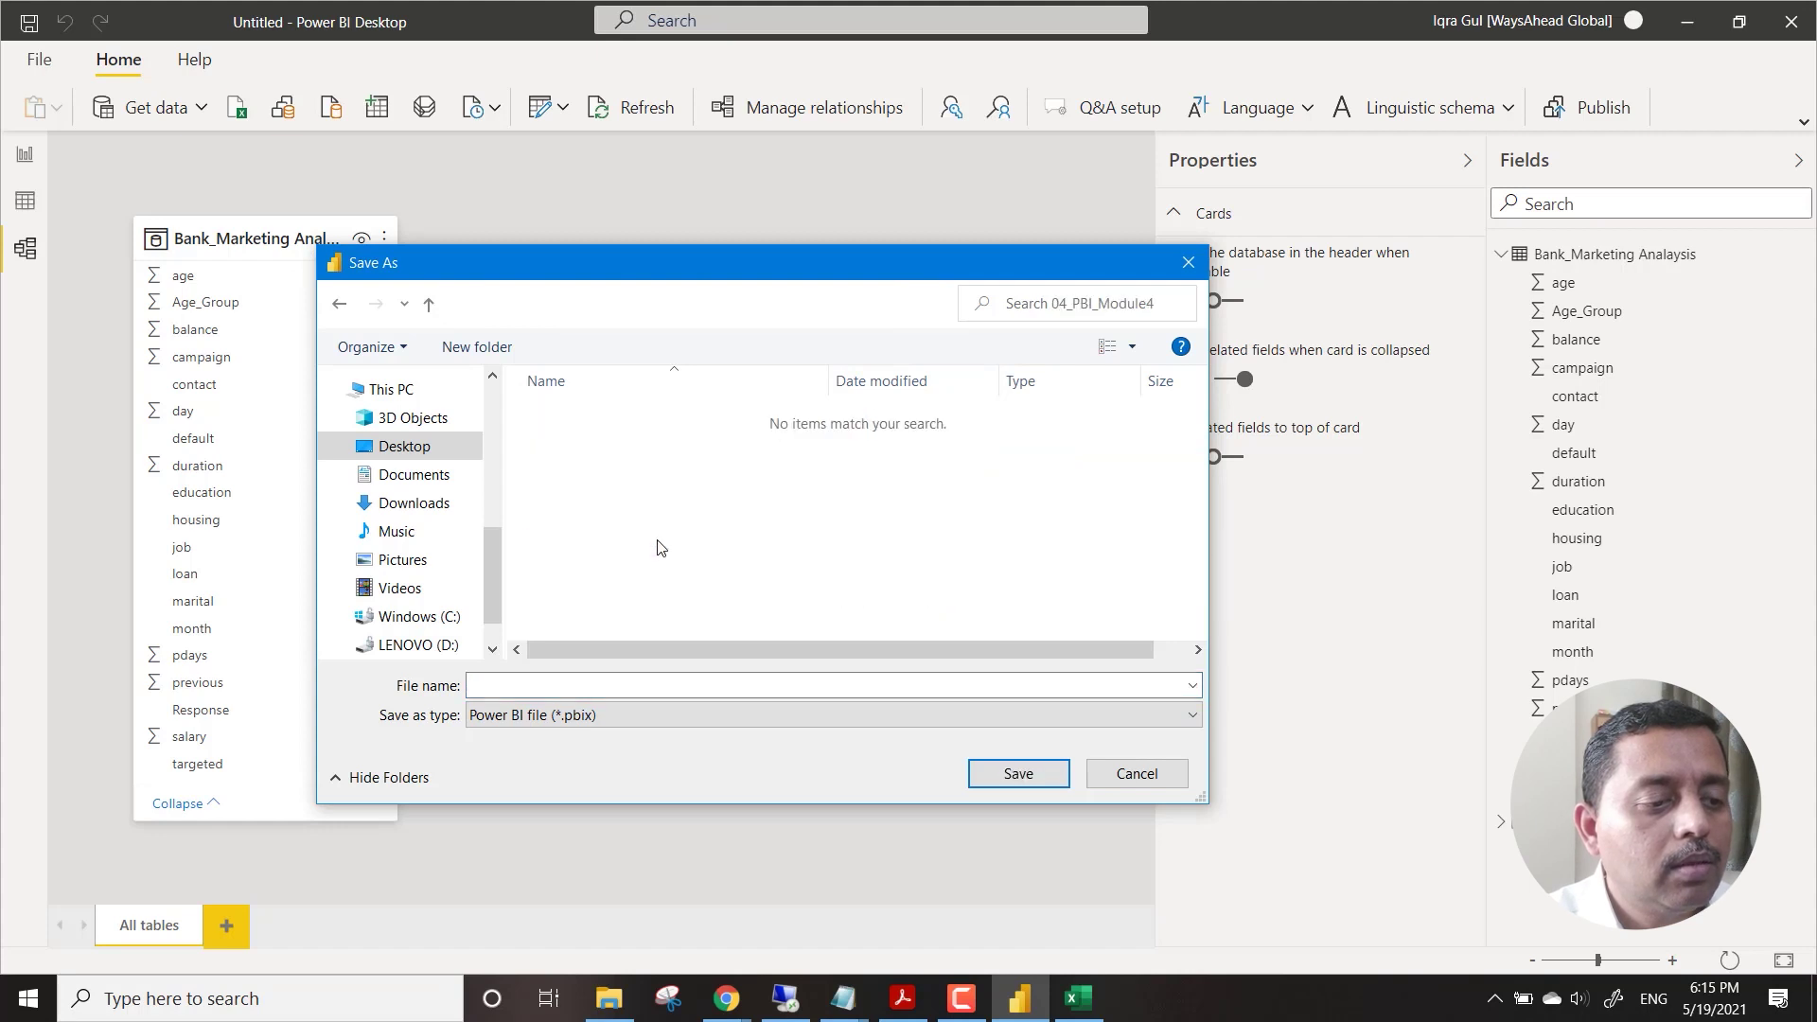
pyautogui.press('BackSpace')
pyautogui.doubleClick(647, 572)
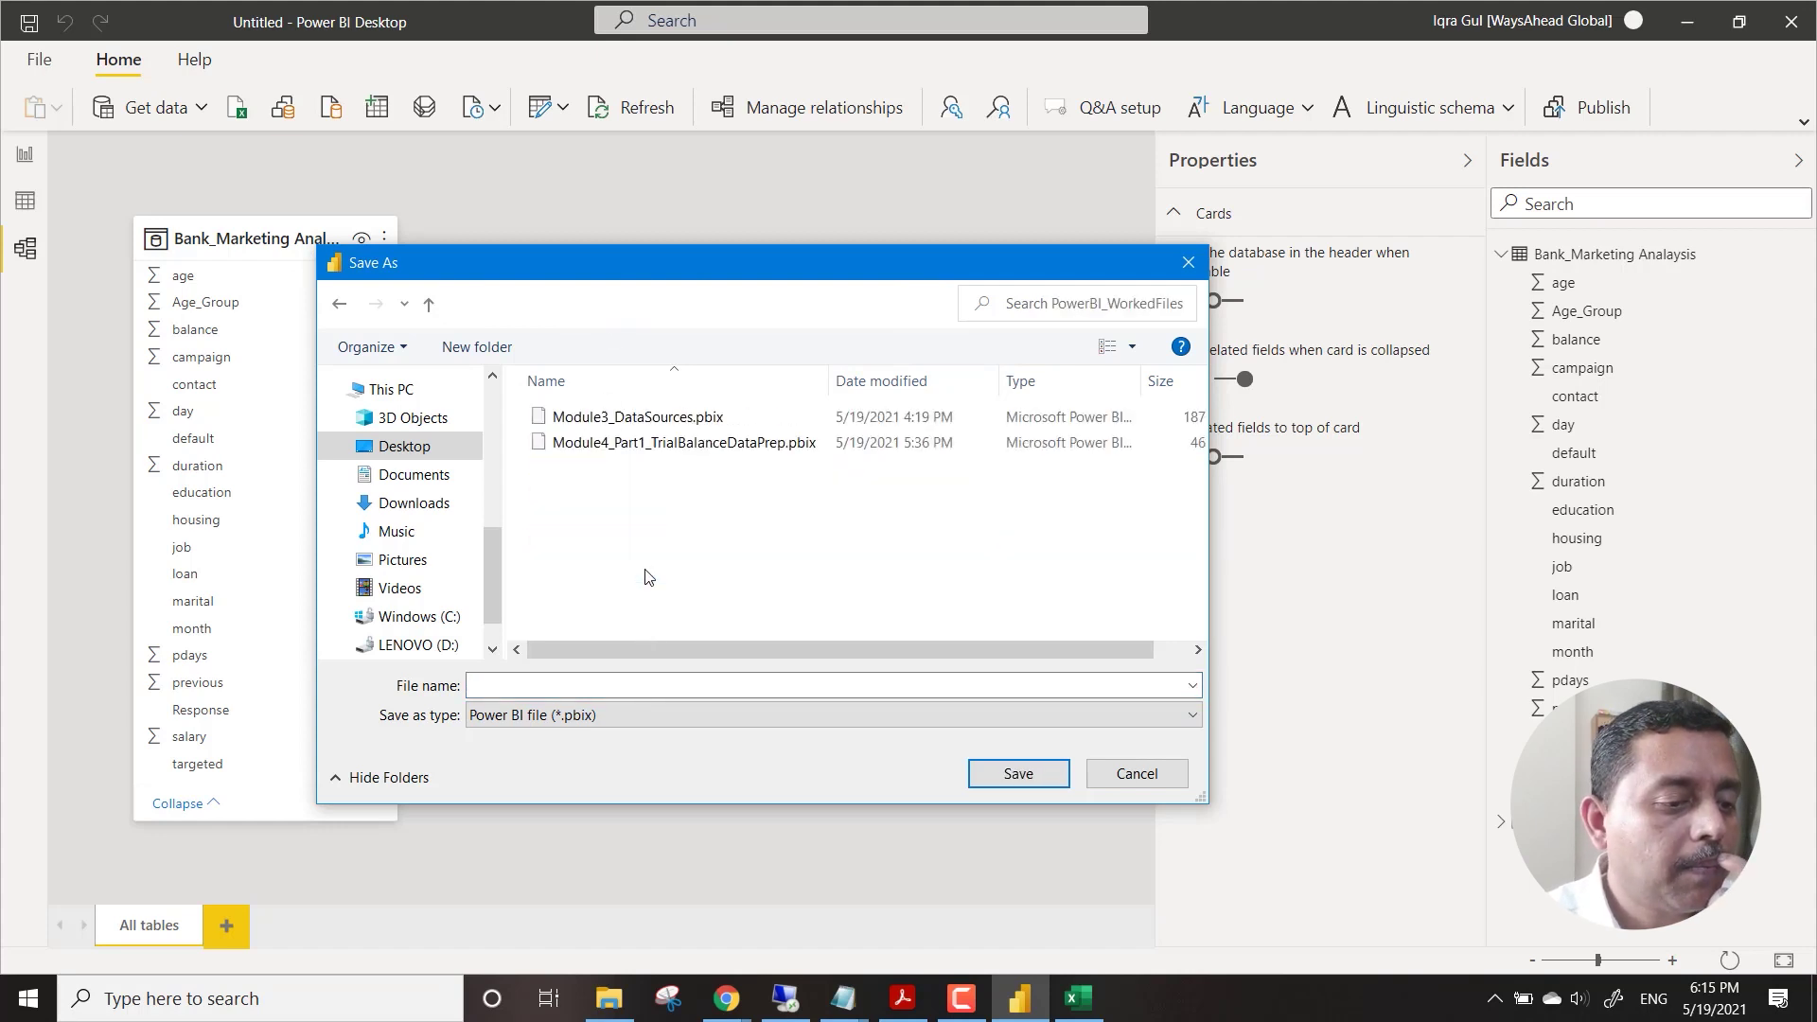
pyautogui.click(642, 450)
pyautogui.click(570, 685)
pyautogui.click(568, 685)
pyautogui.hotkey('shift', 'Left')
pyautogui.write('2')
pyautogui.press('Return')
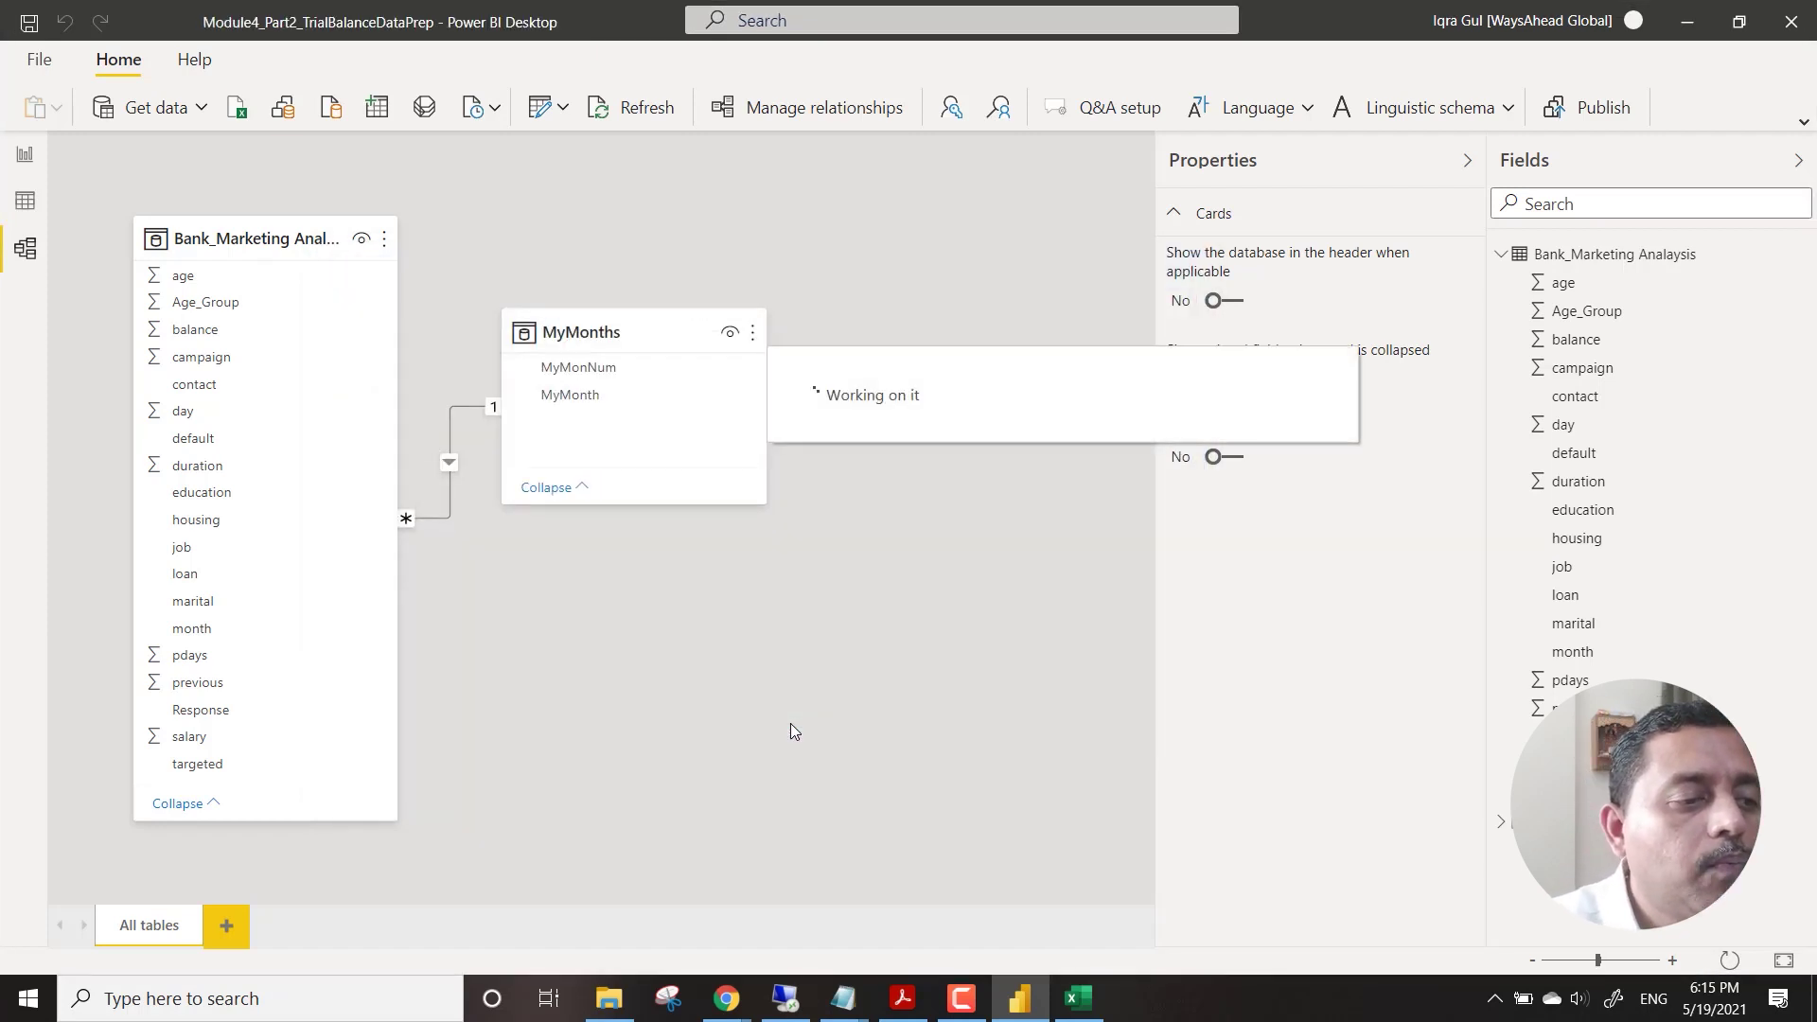
# Add the calculated column MyNum = RELATED(MyMonths[MyMonNum]) to the Bank_Marketing Analaysis table.
pyautogui.click(25, 157)
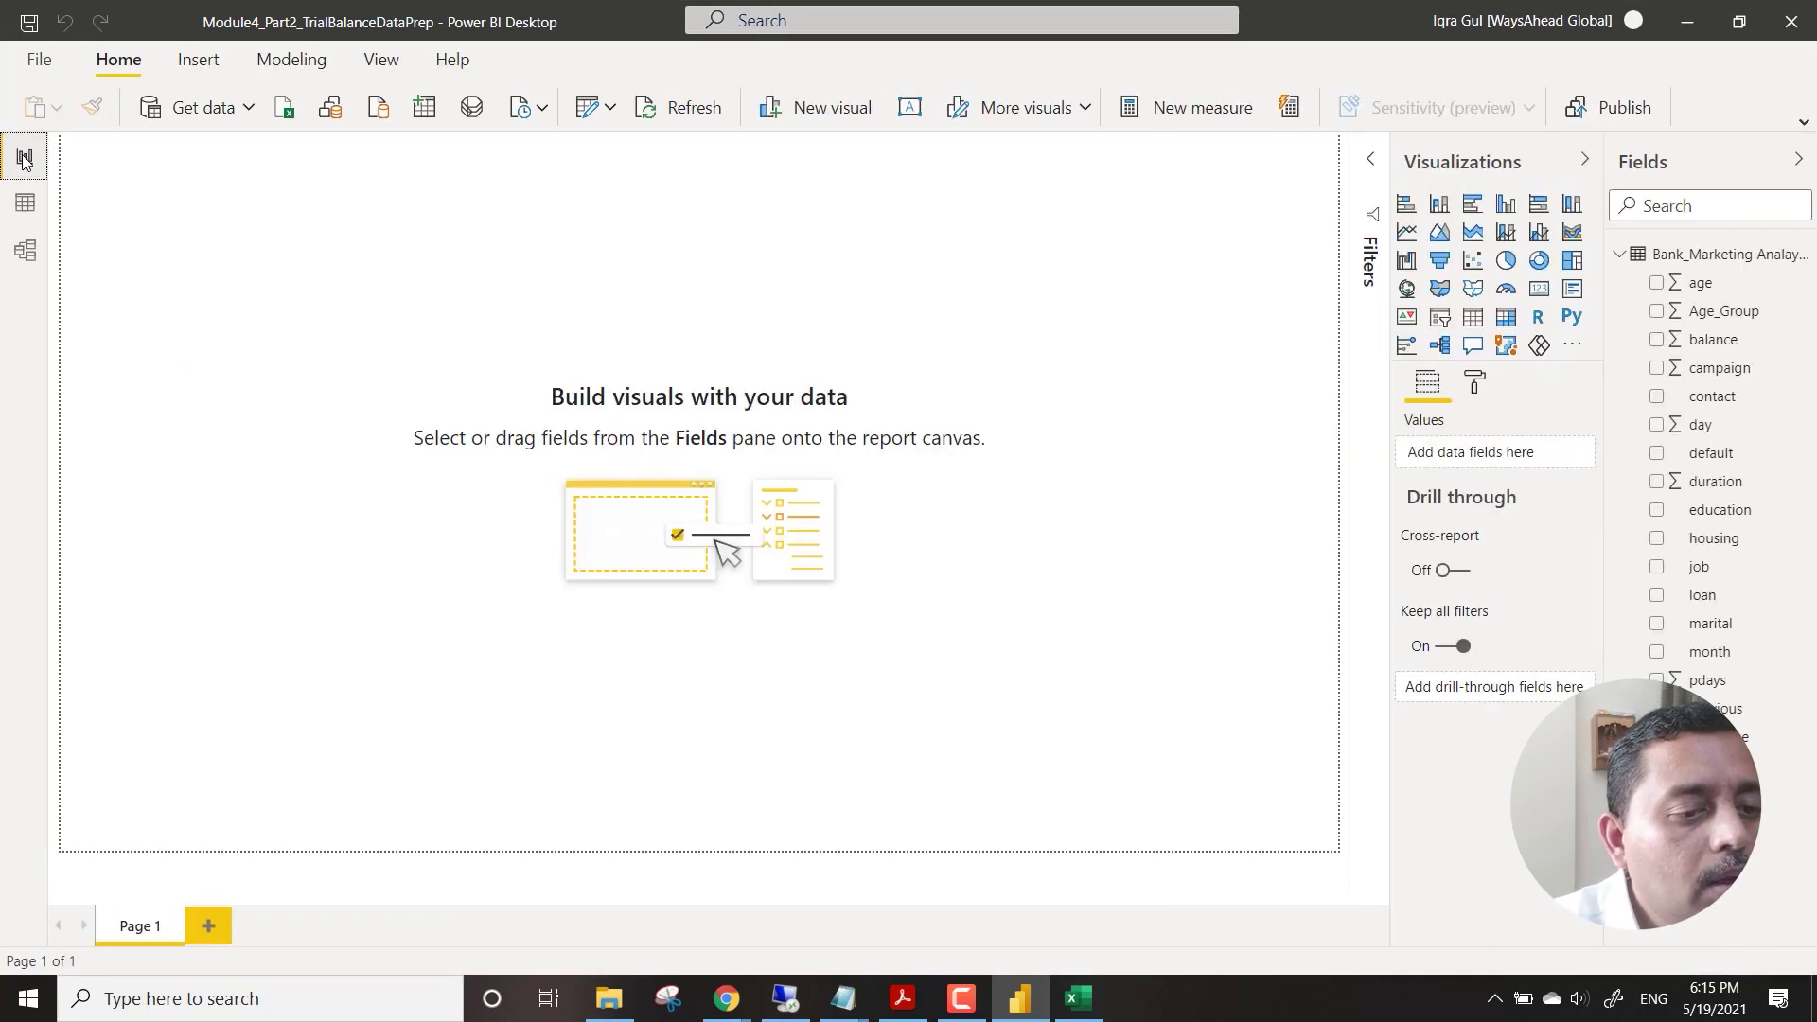
pyautogui.click(25, 203)
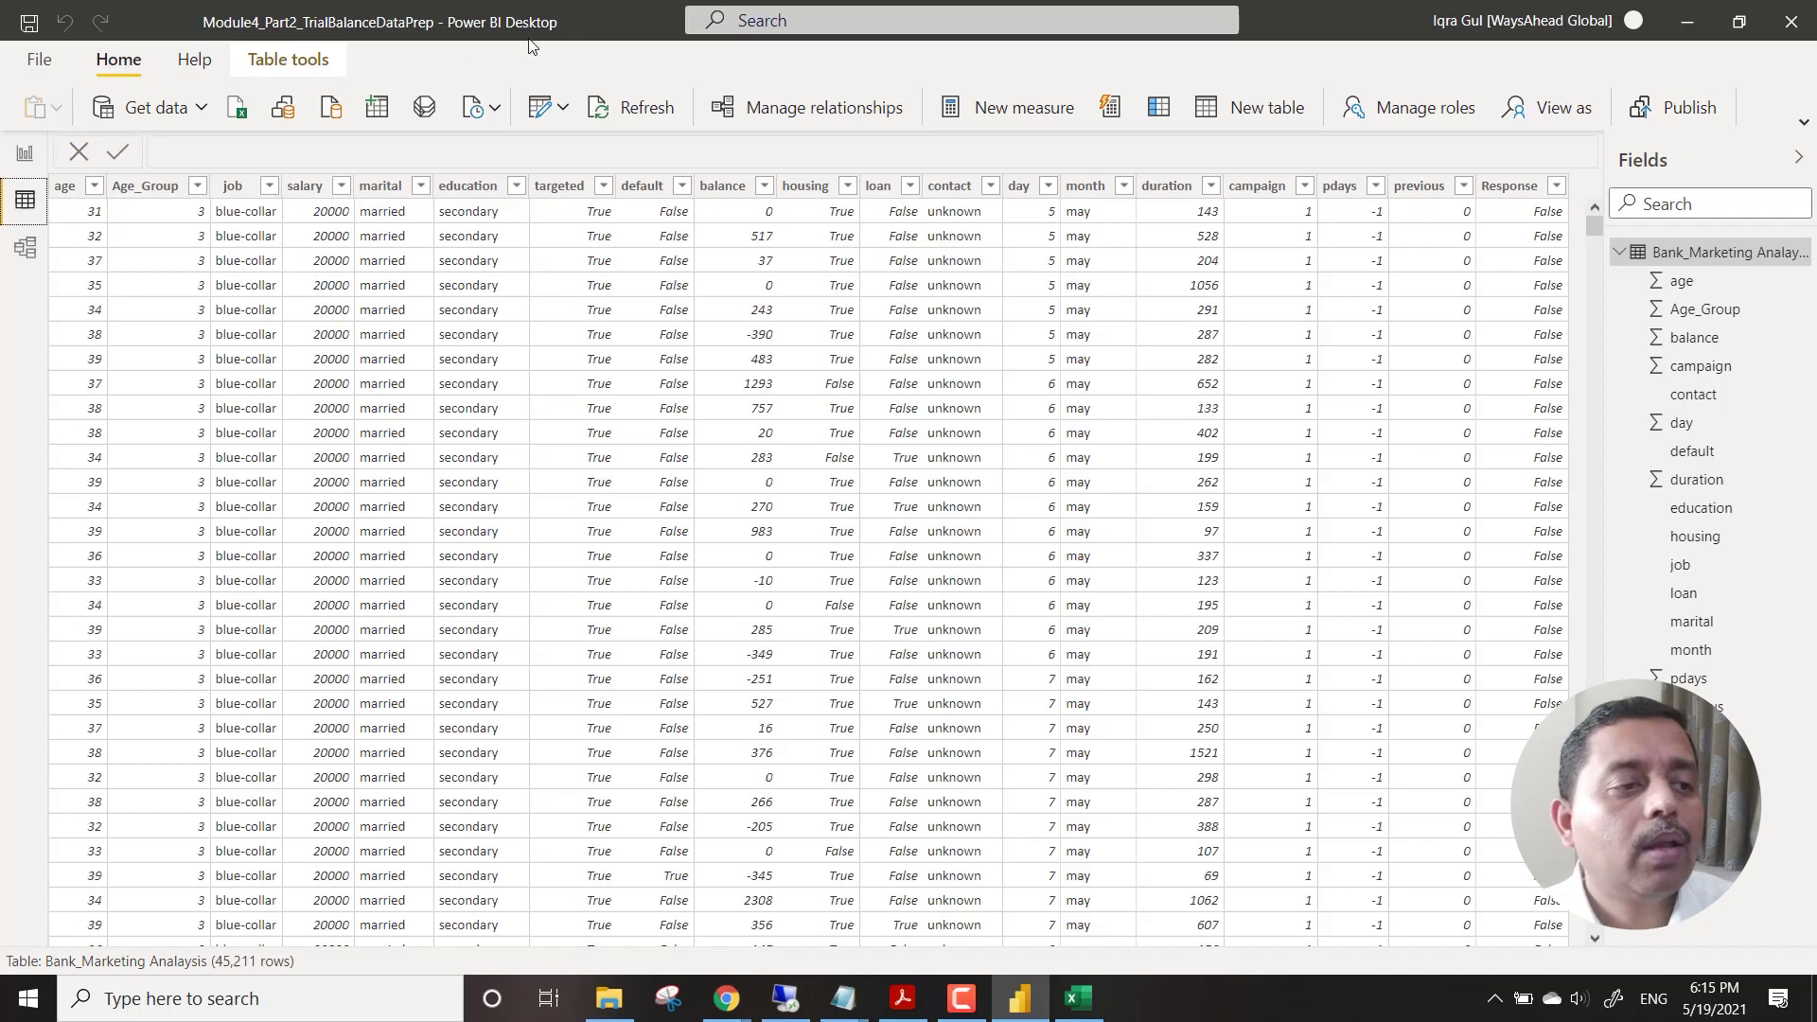
pyautogui.click(288, 62)
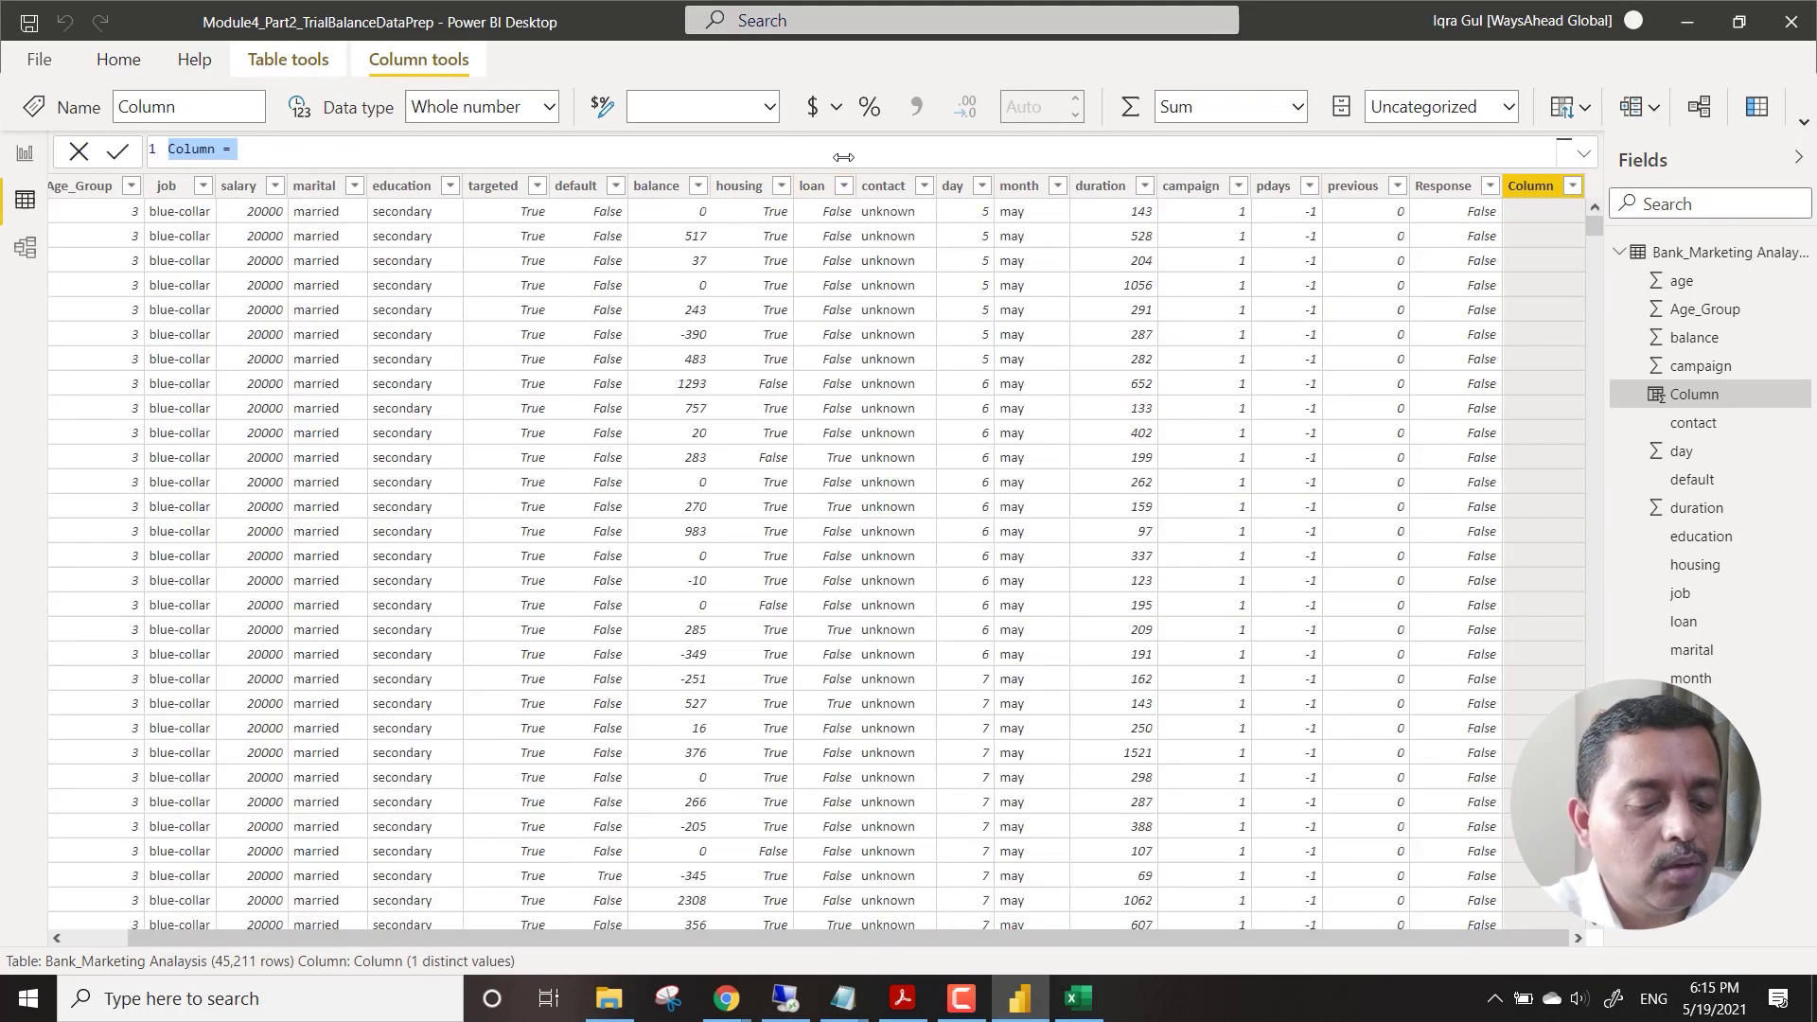
pyautogui.write('MyNum')
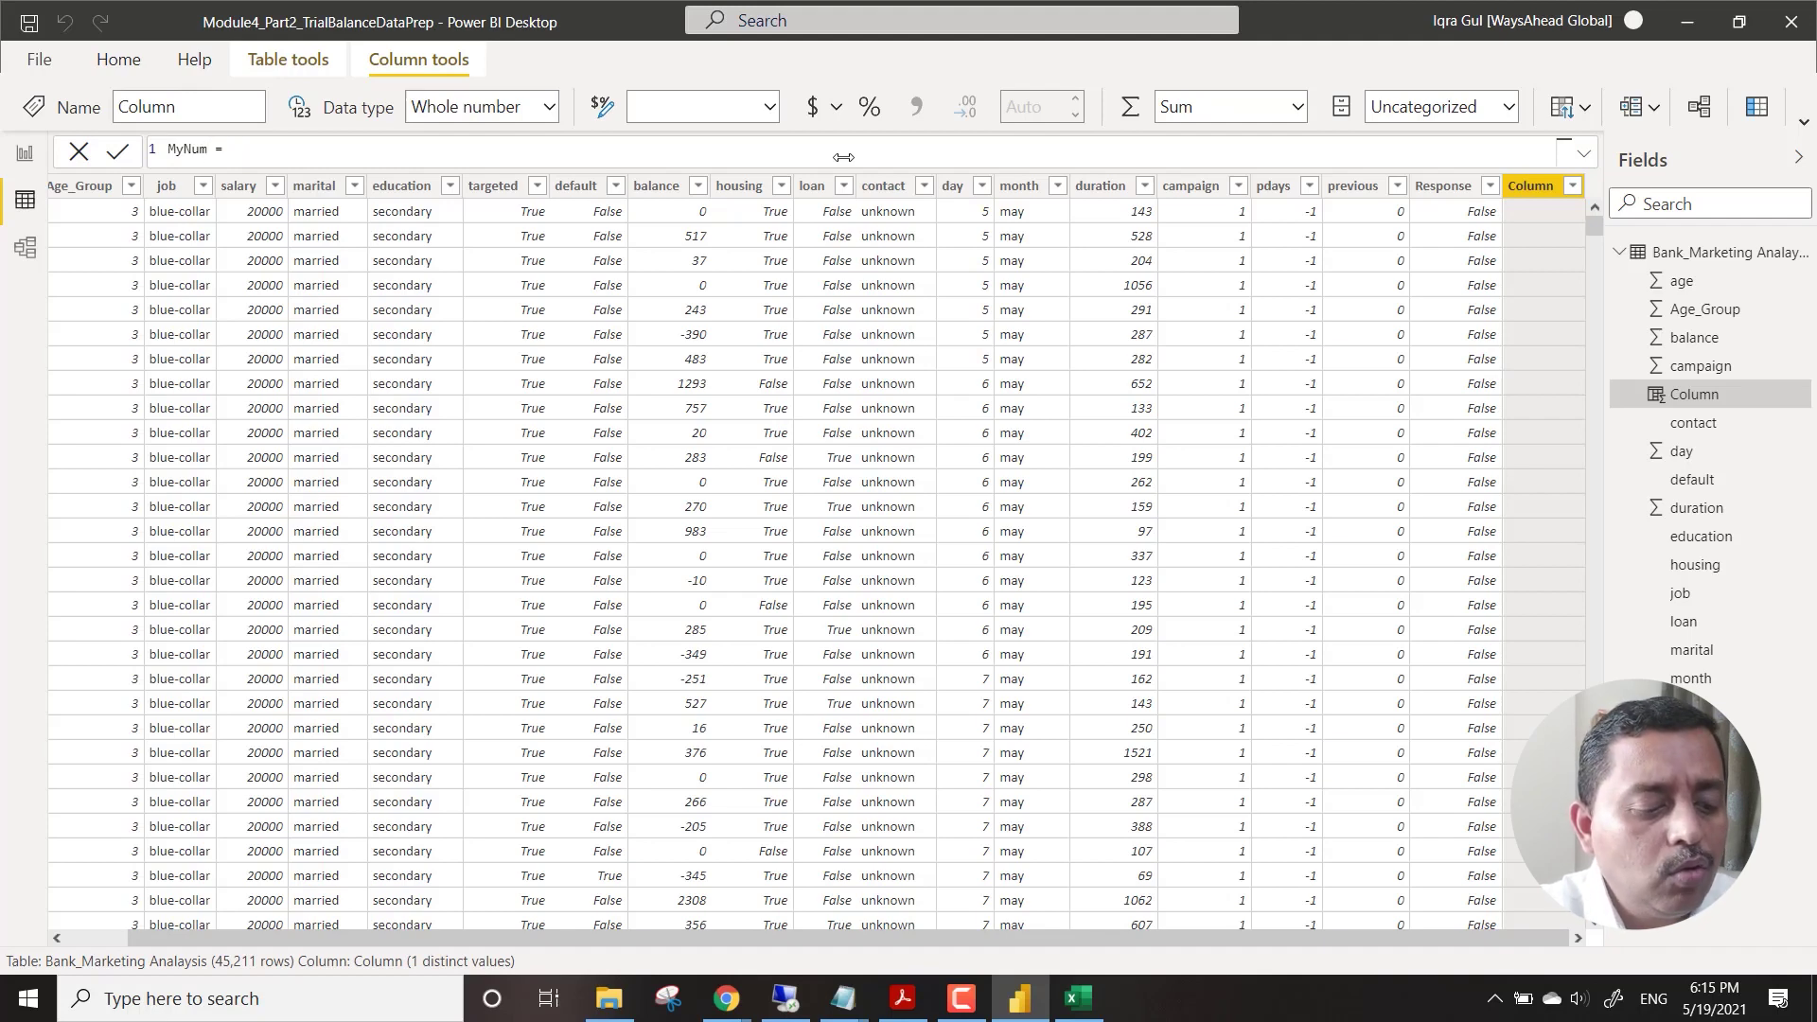
pyautogui.write('= rel')
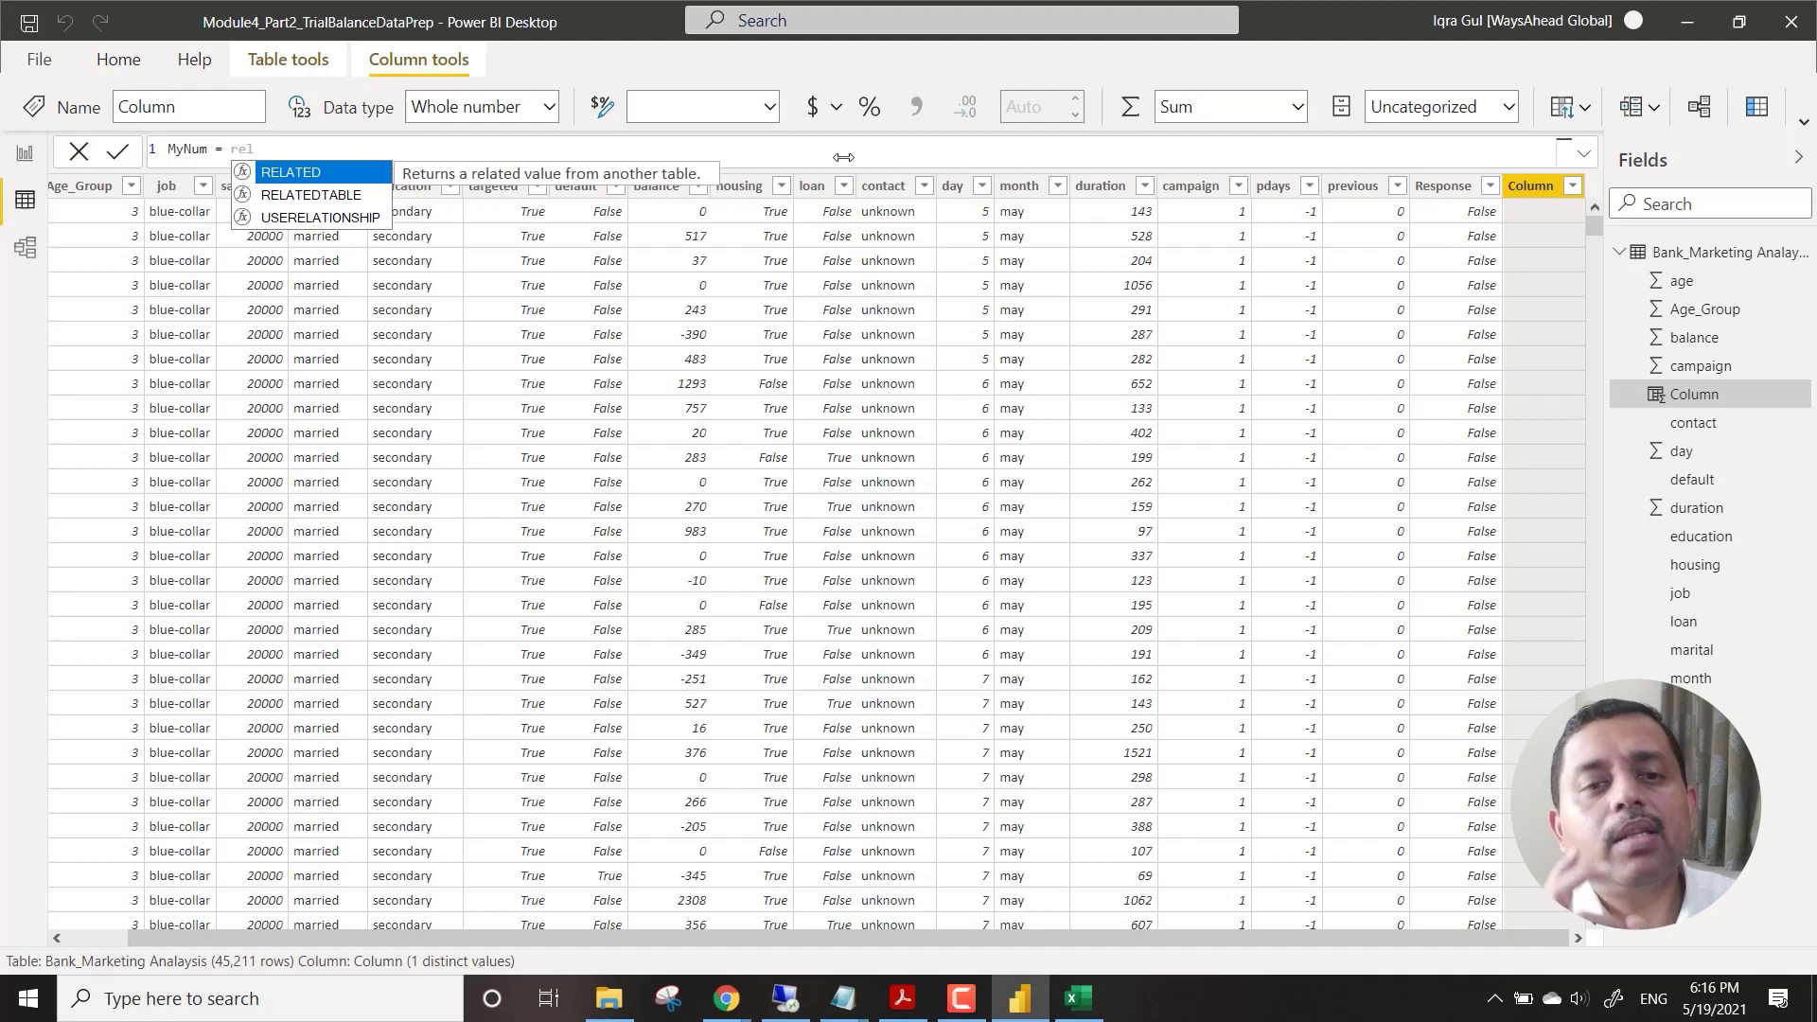
pyautogui.press('Tab')
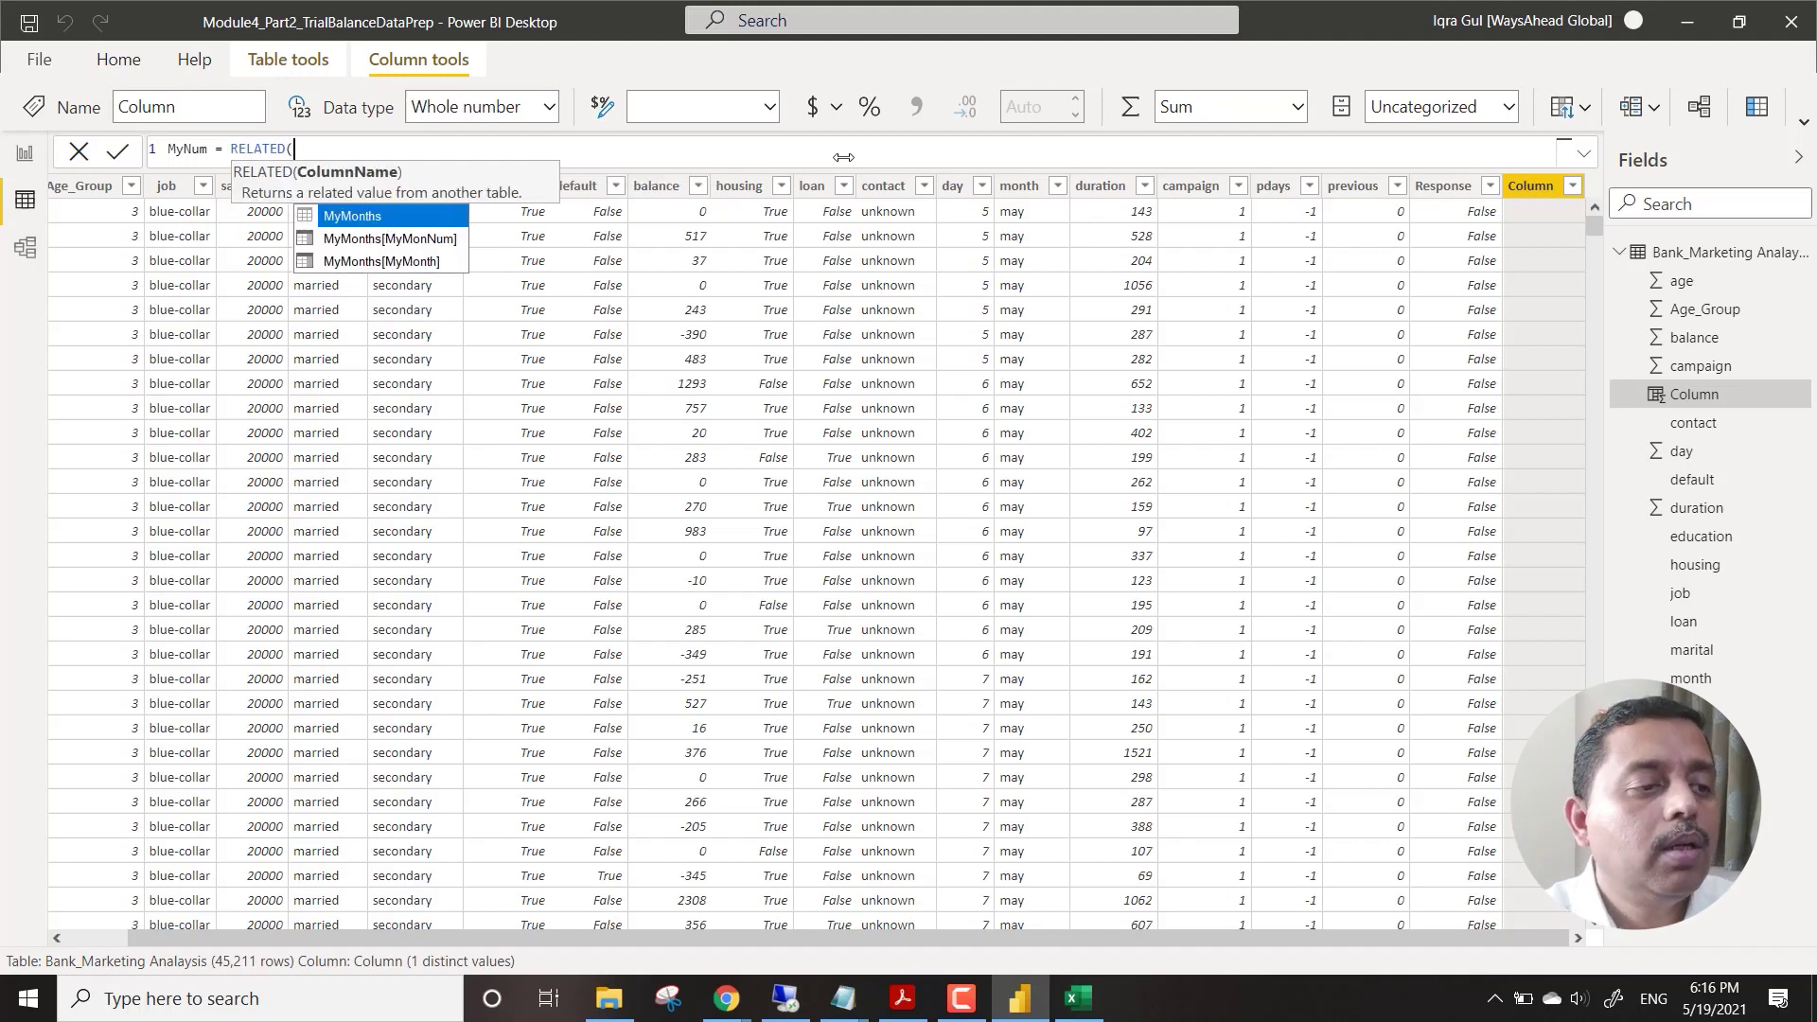
pyautogui.press('Down')
pyautogui.press('Down')
pyautogui.press('Up')
pyautogui.press('Tab')
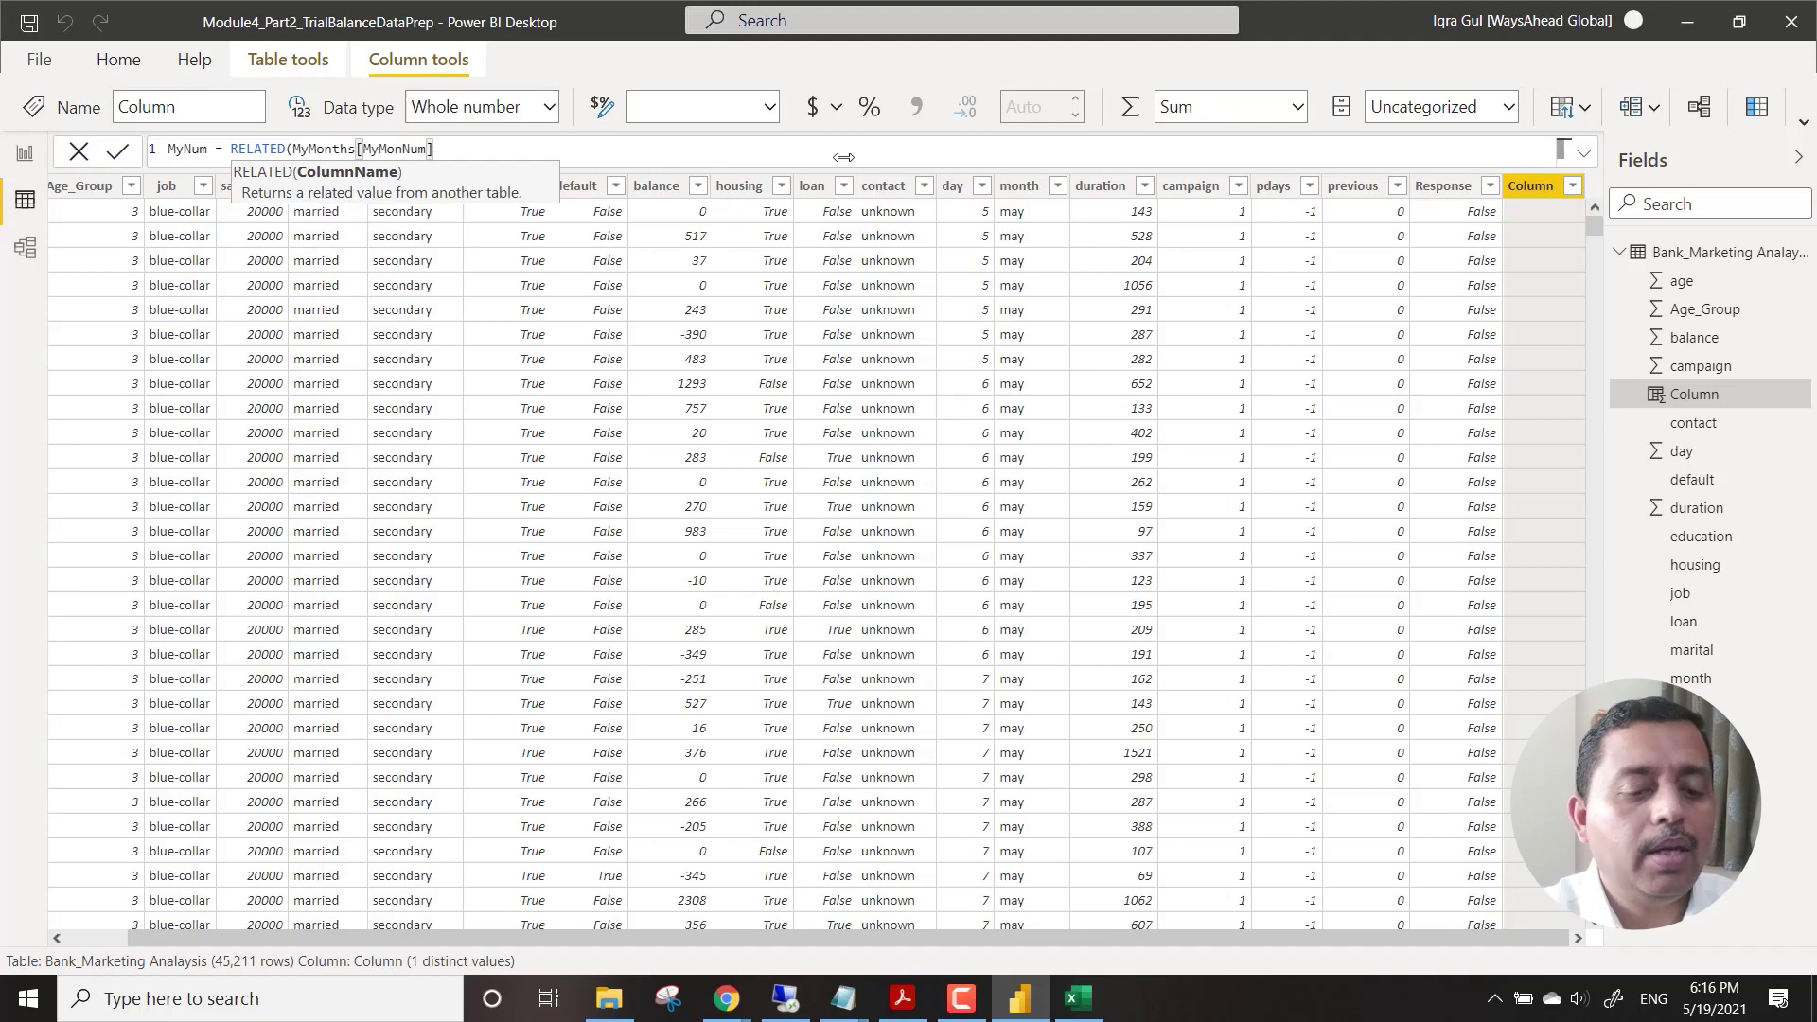
pyautogui.write(')')
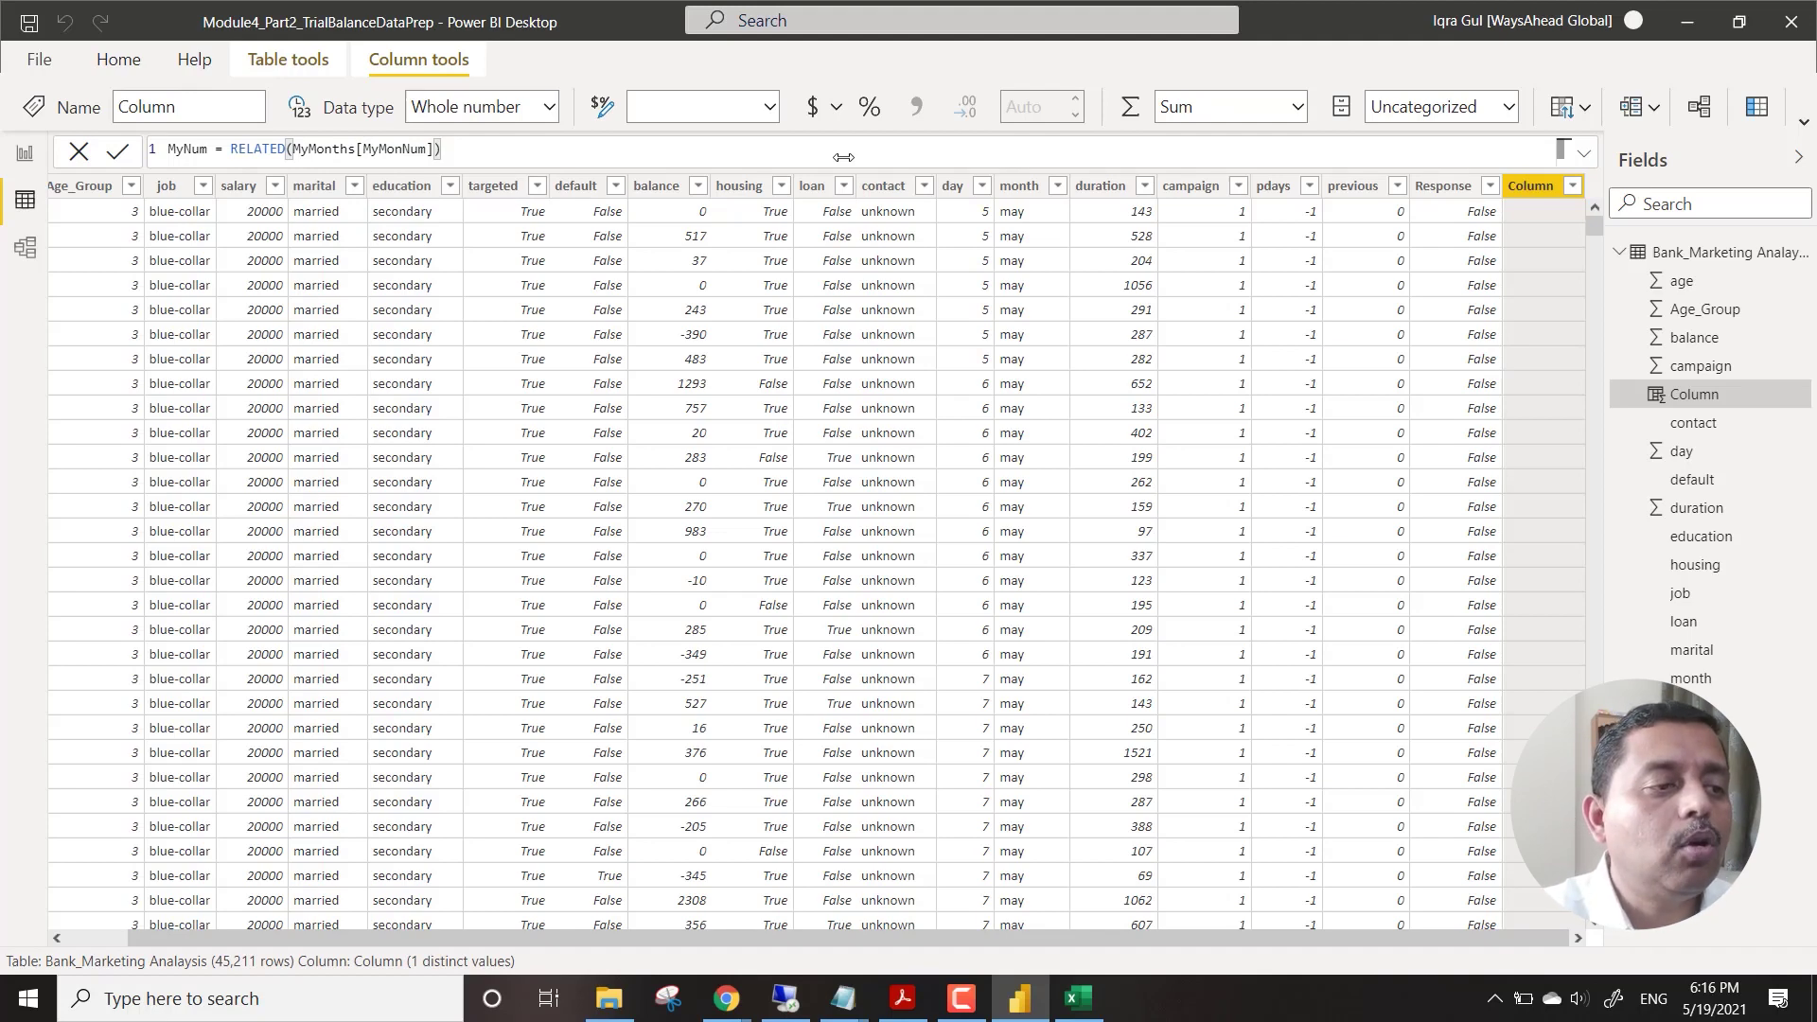
pyautogui.press('Return')
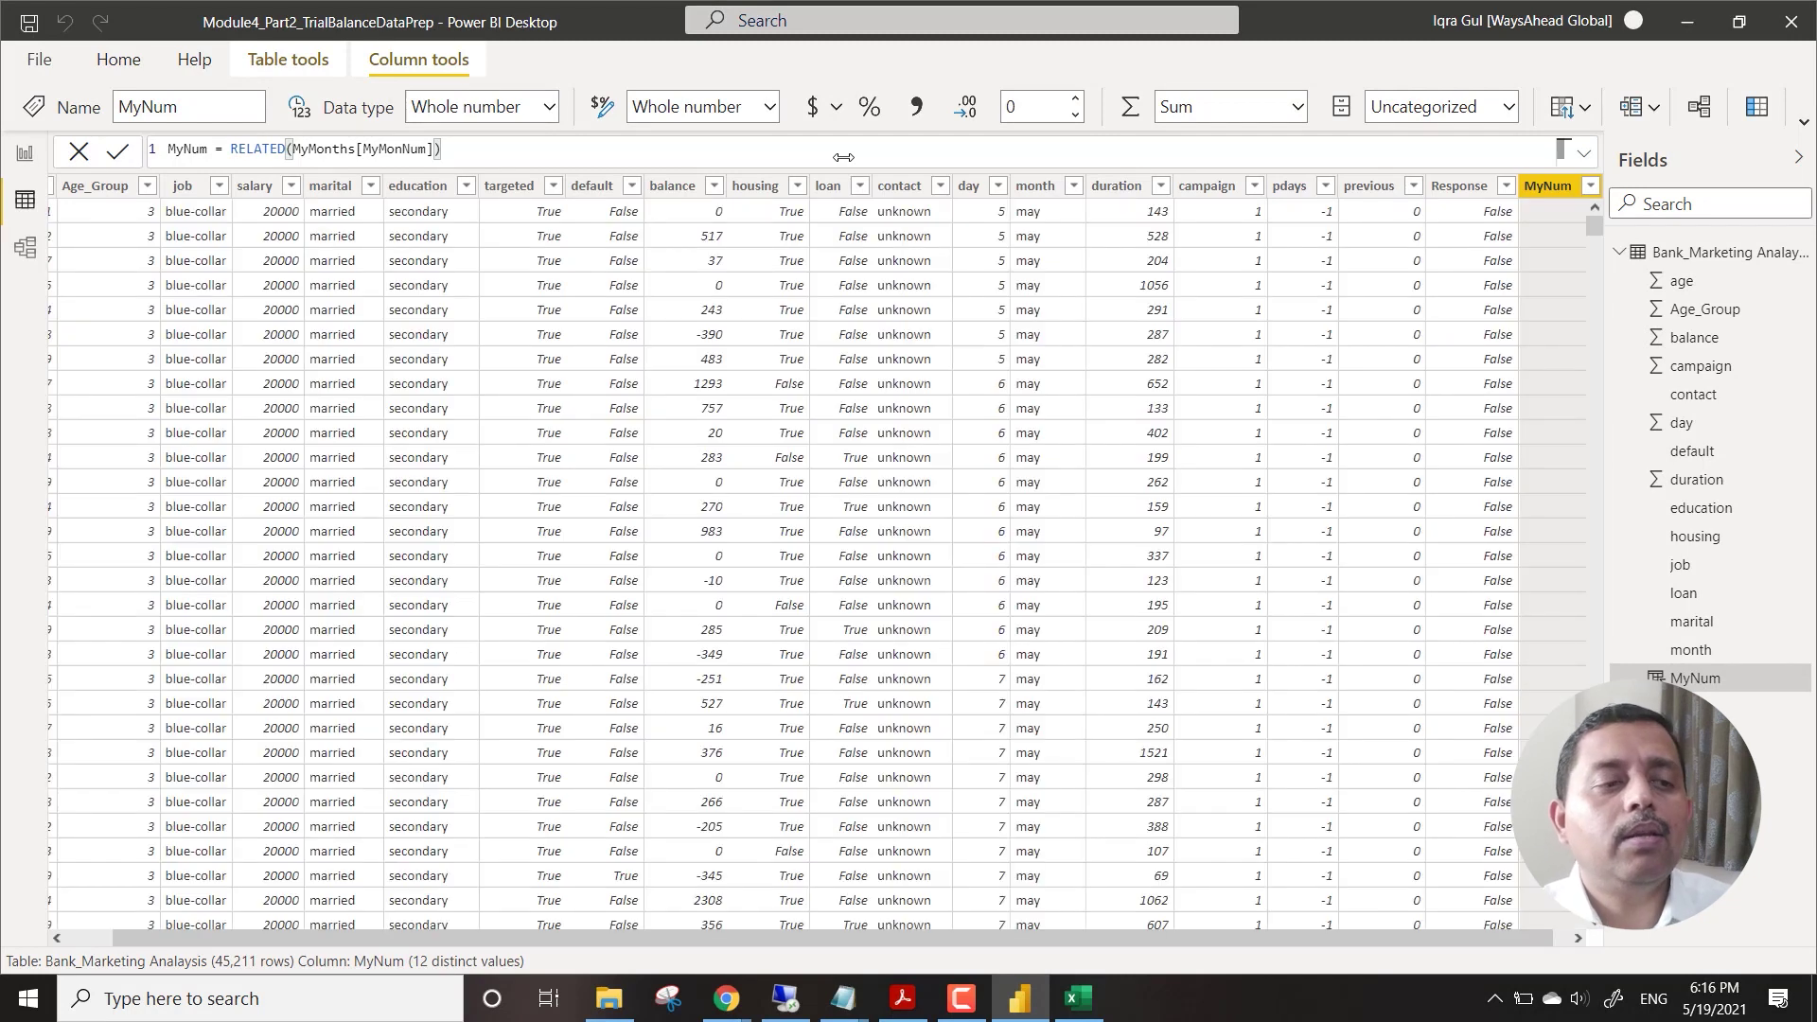
pyautogui.moveTo(1514, 938); pyautogui.dragTo(1547, 939)
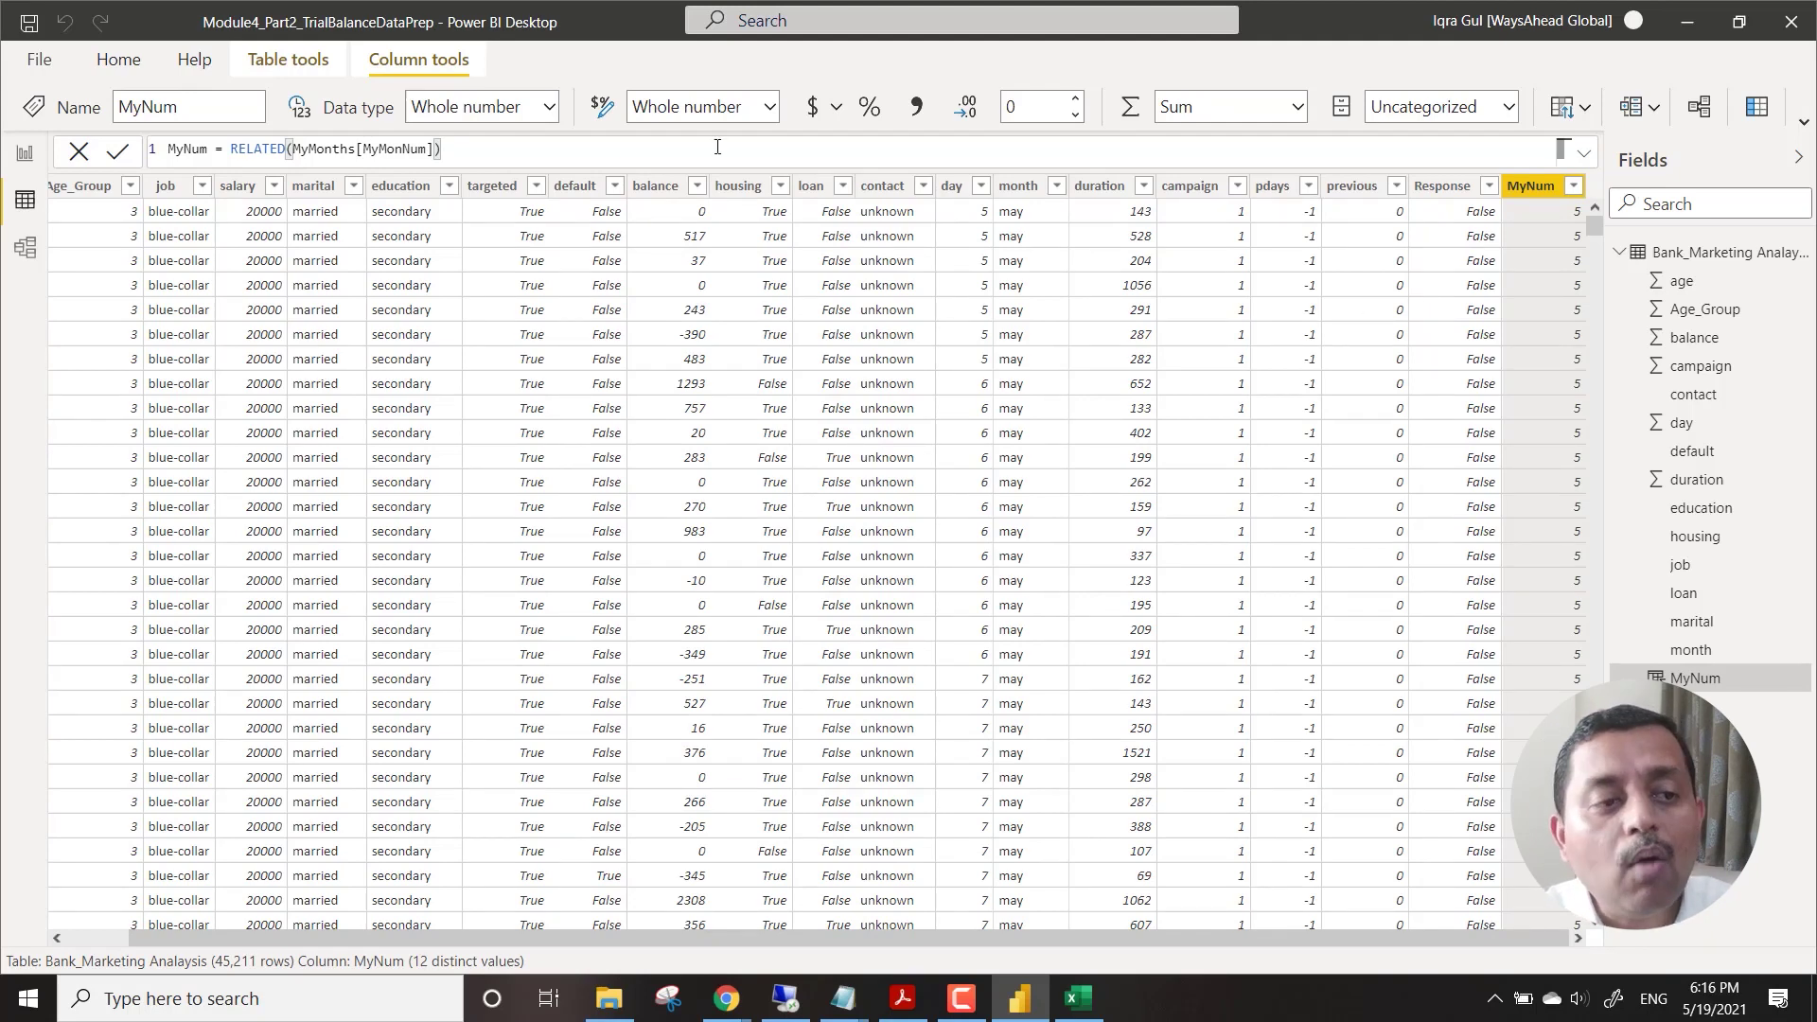
# Add the calculated column MyDate = DATE(2019,'Bank_Marketing Analaysis'[MyNum],'Bank_Marketing Analaysis'[day]) to the Bank_Marketing Analaysis table.
pyautogui.click(284, 59)
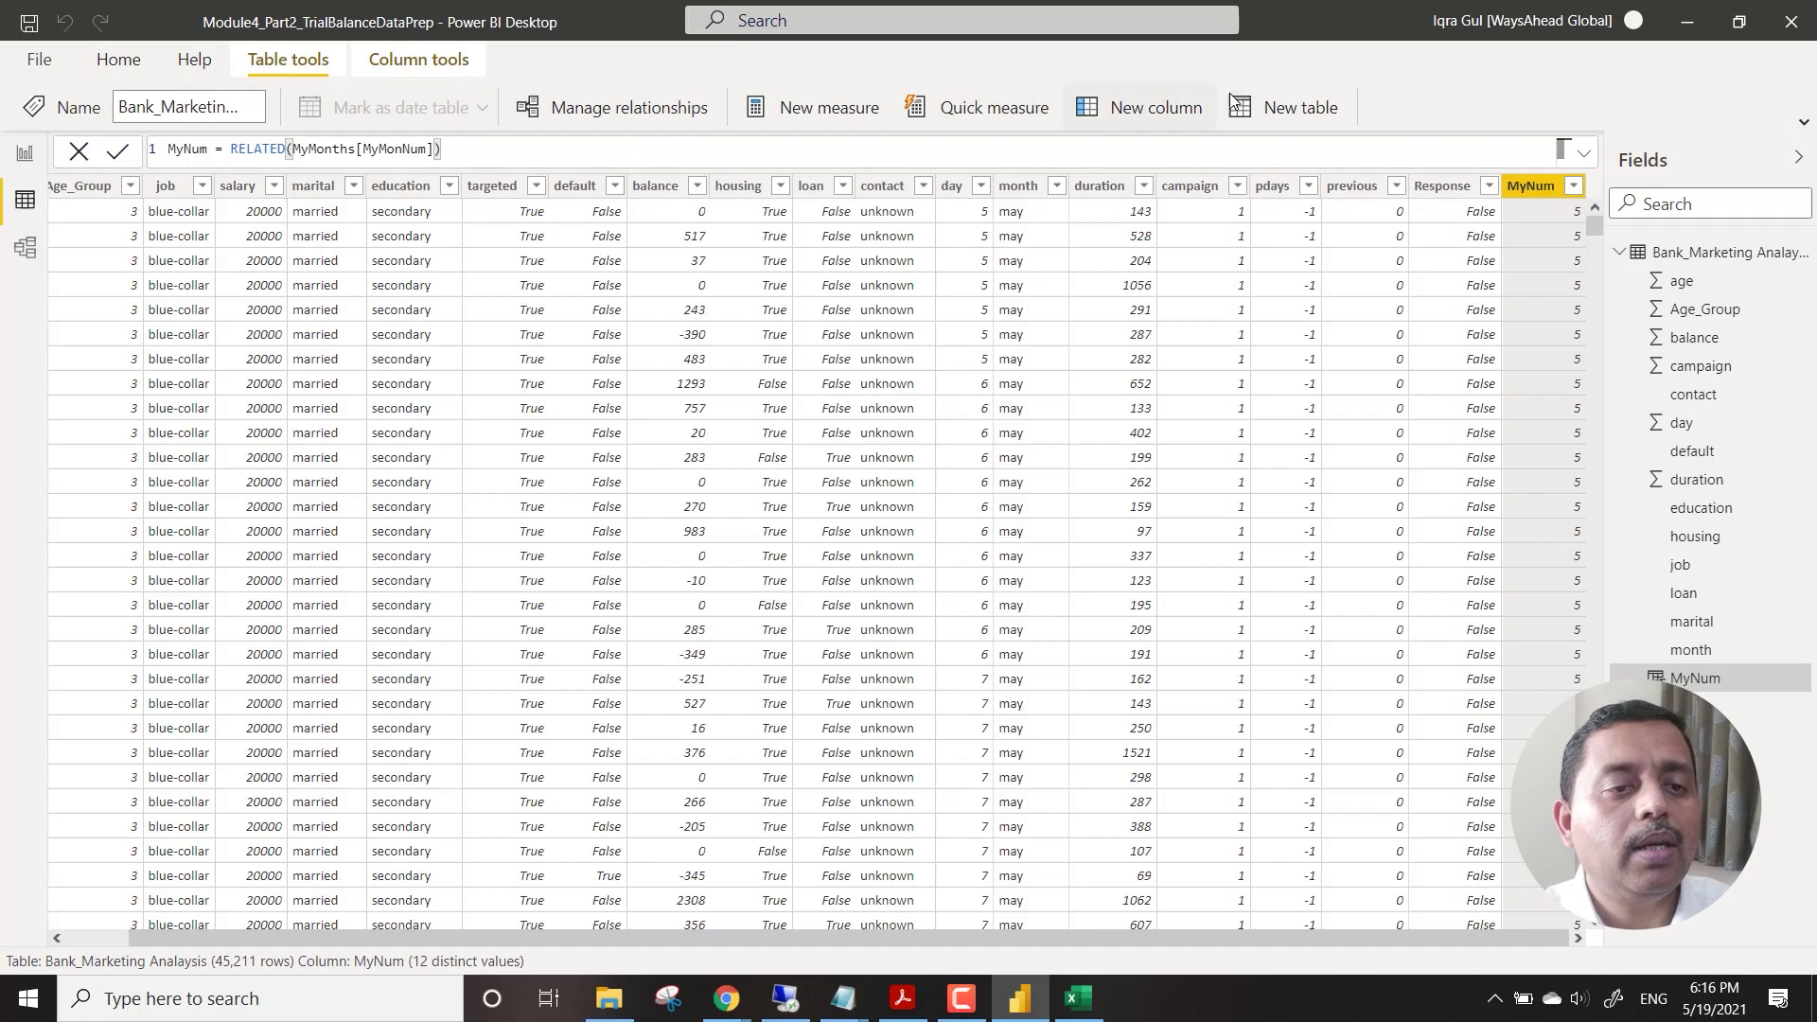
pyautogui.click(1159, 110)
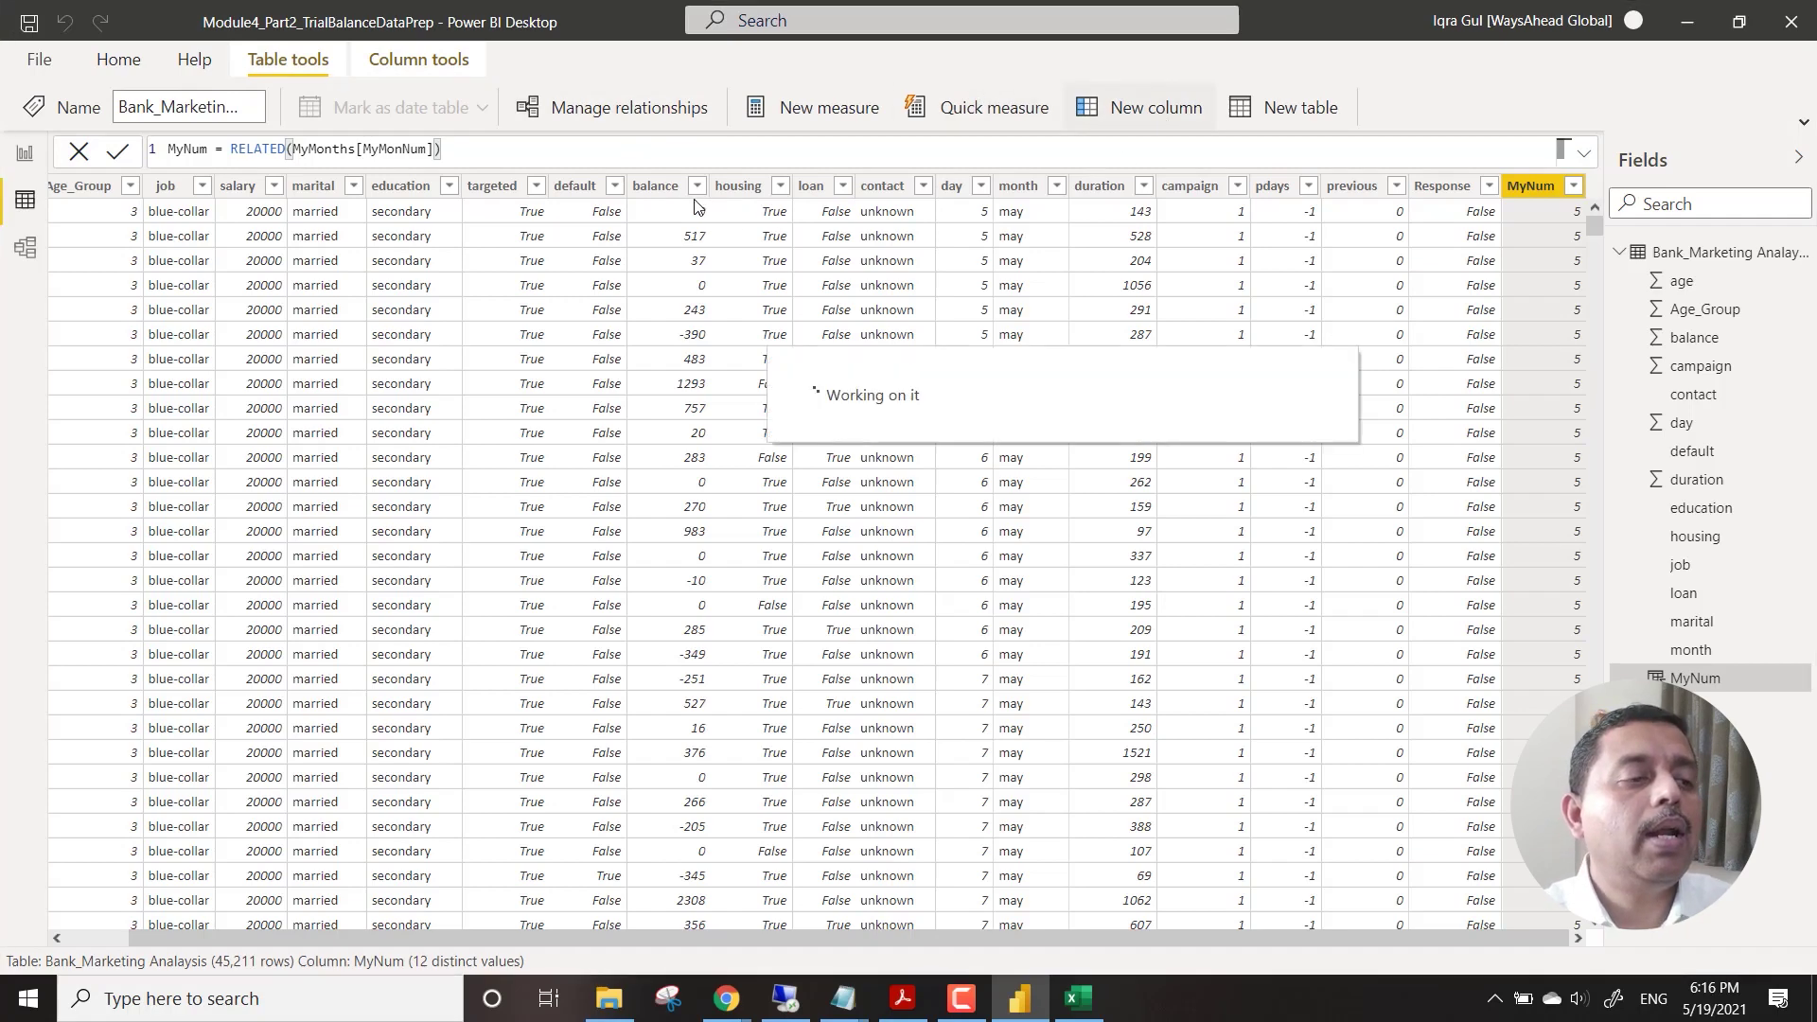
pyautogui.write('MyDate')
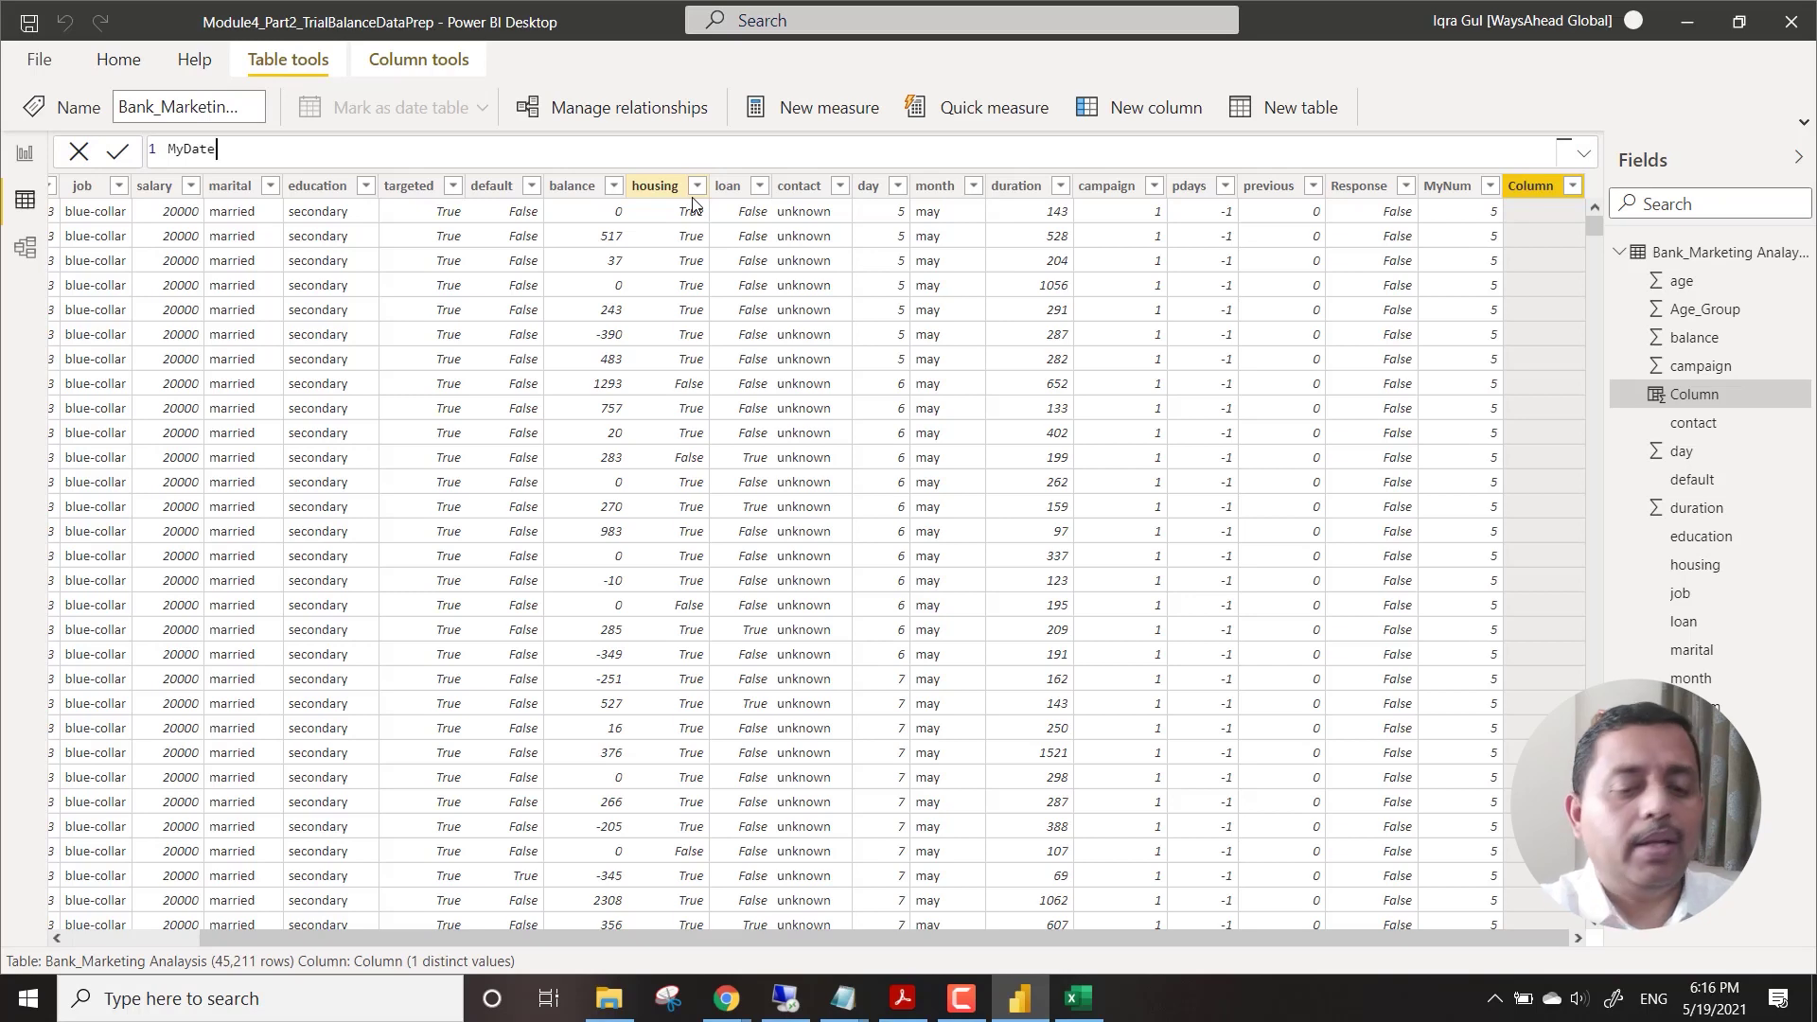
pyautogui.write(' = DATE(')
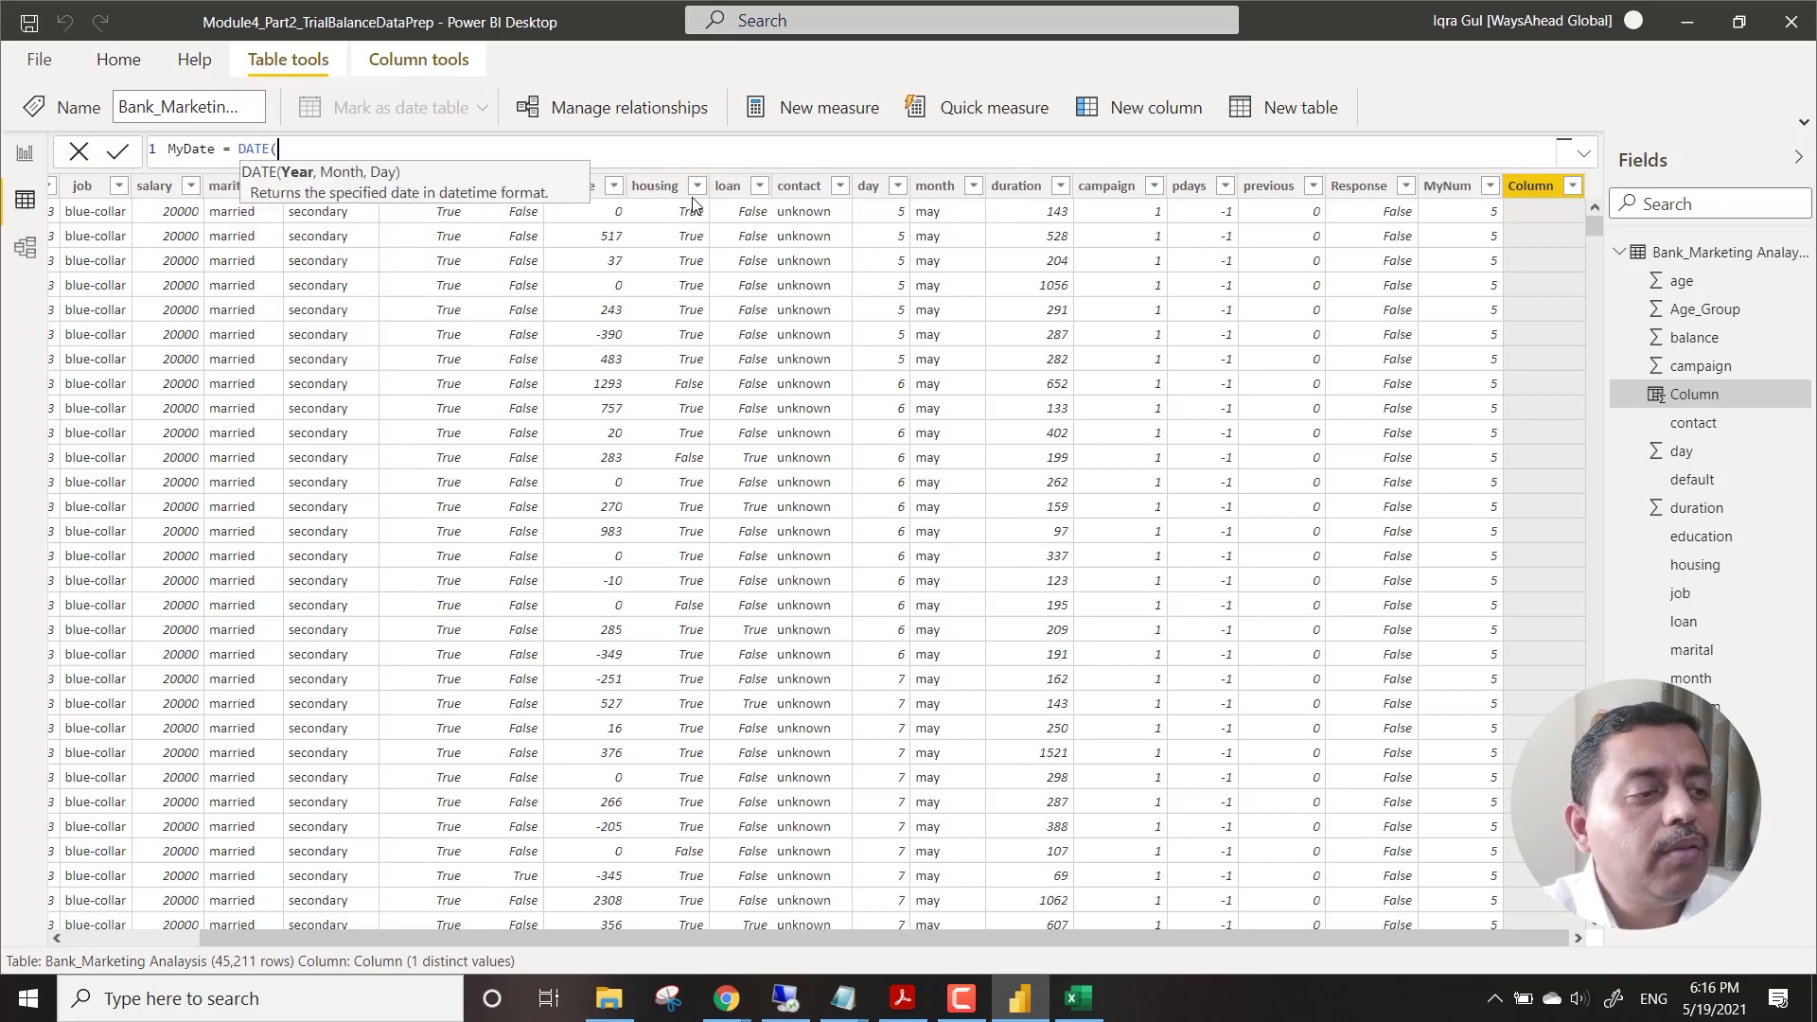
pyautogui.write('201')
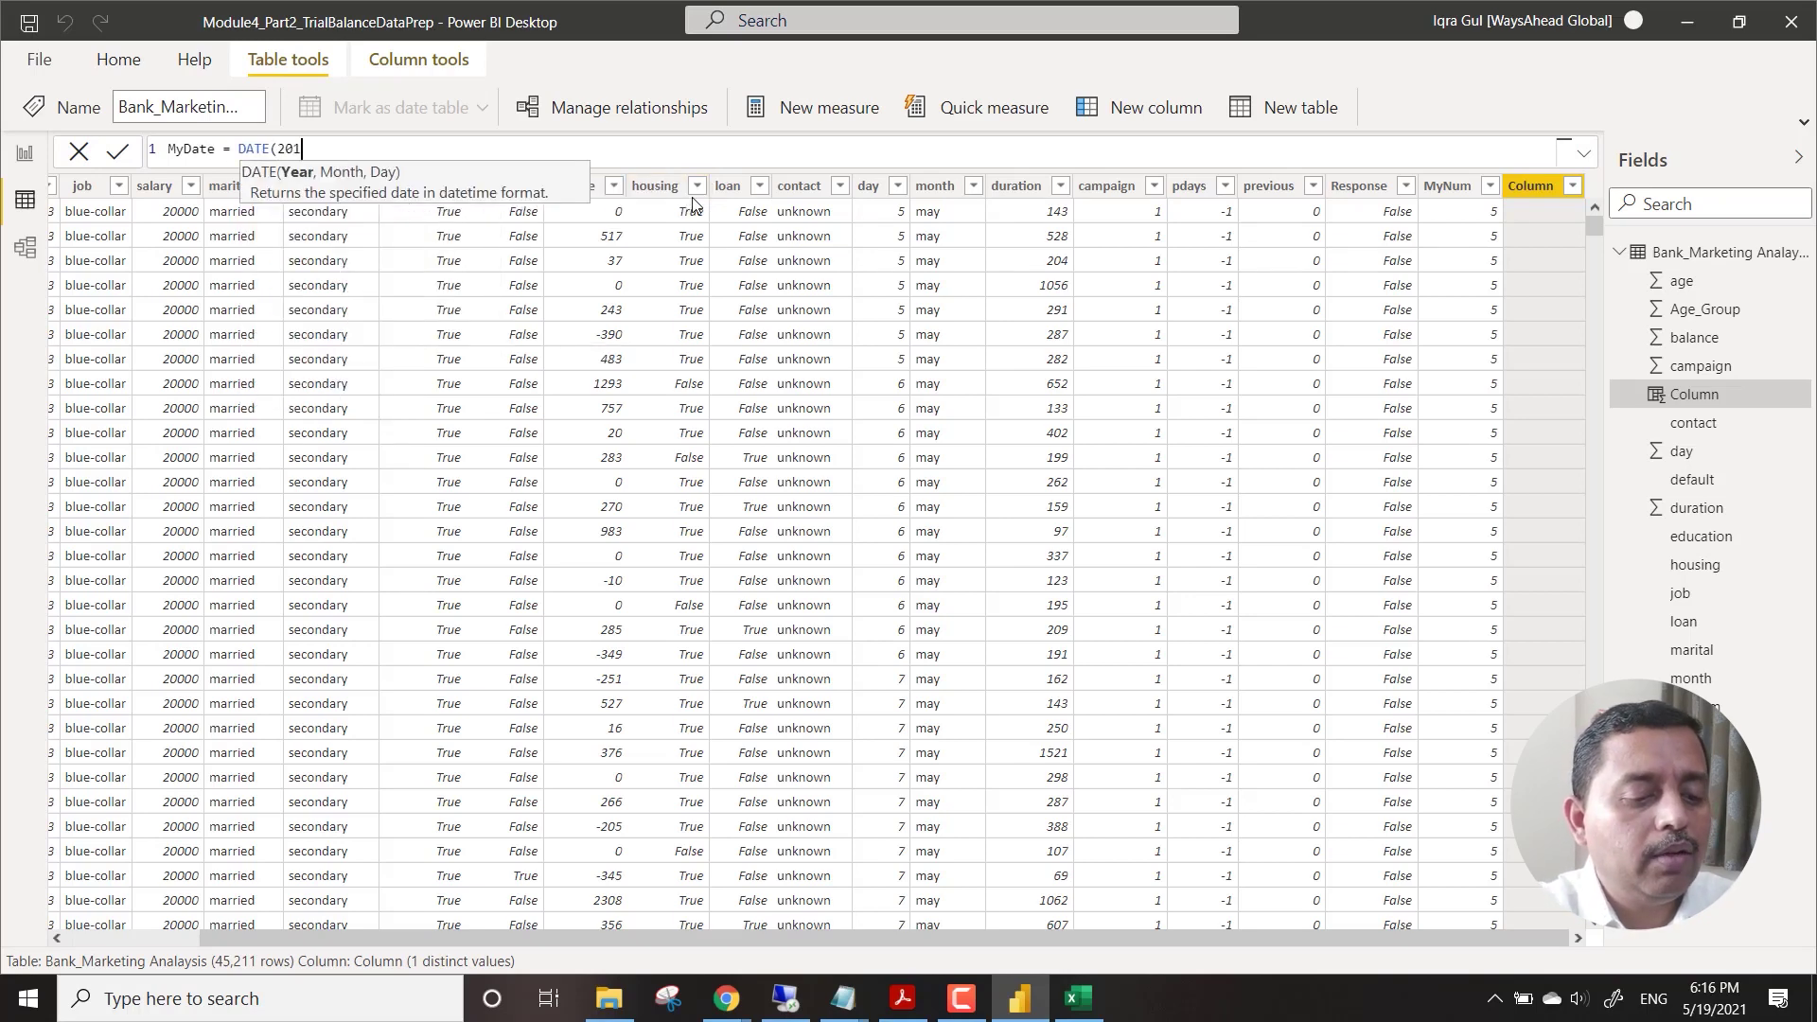
pyautogui.write('9,')
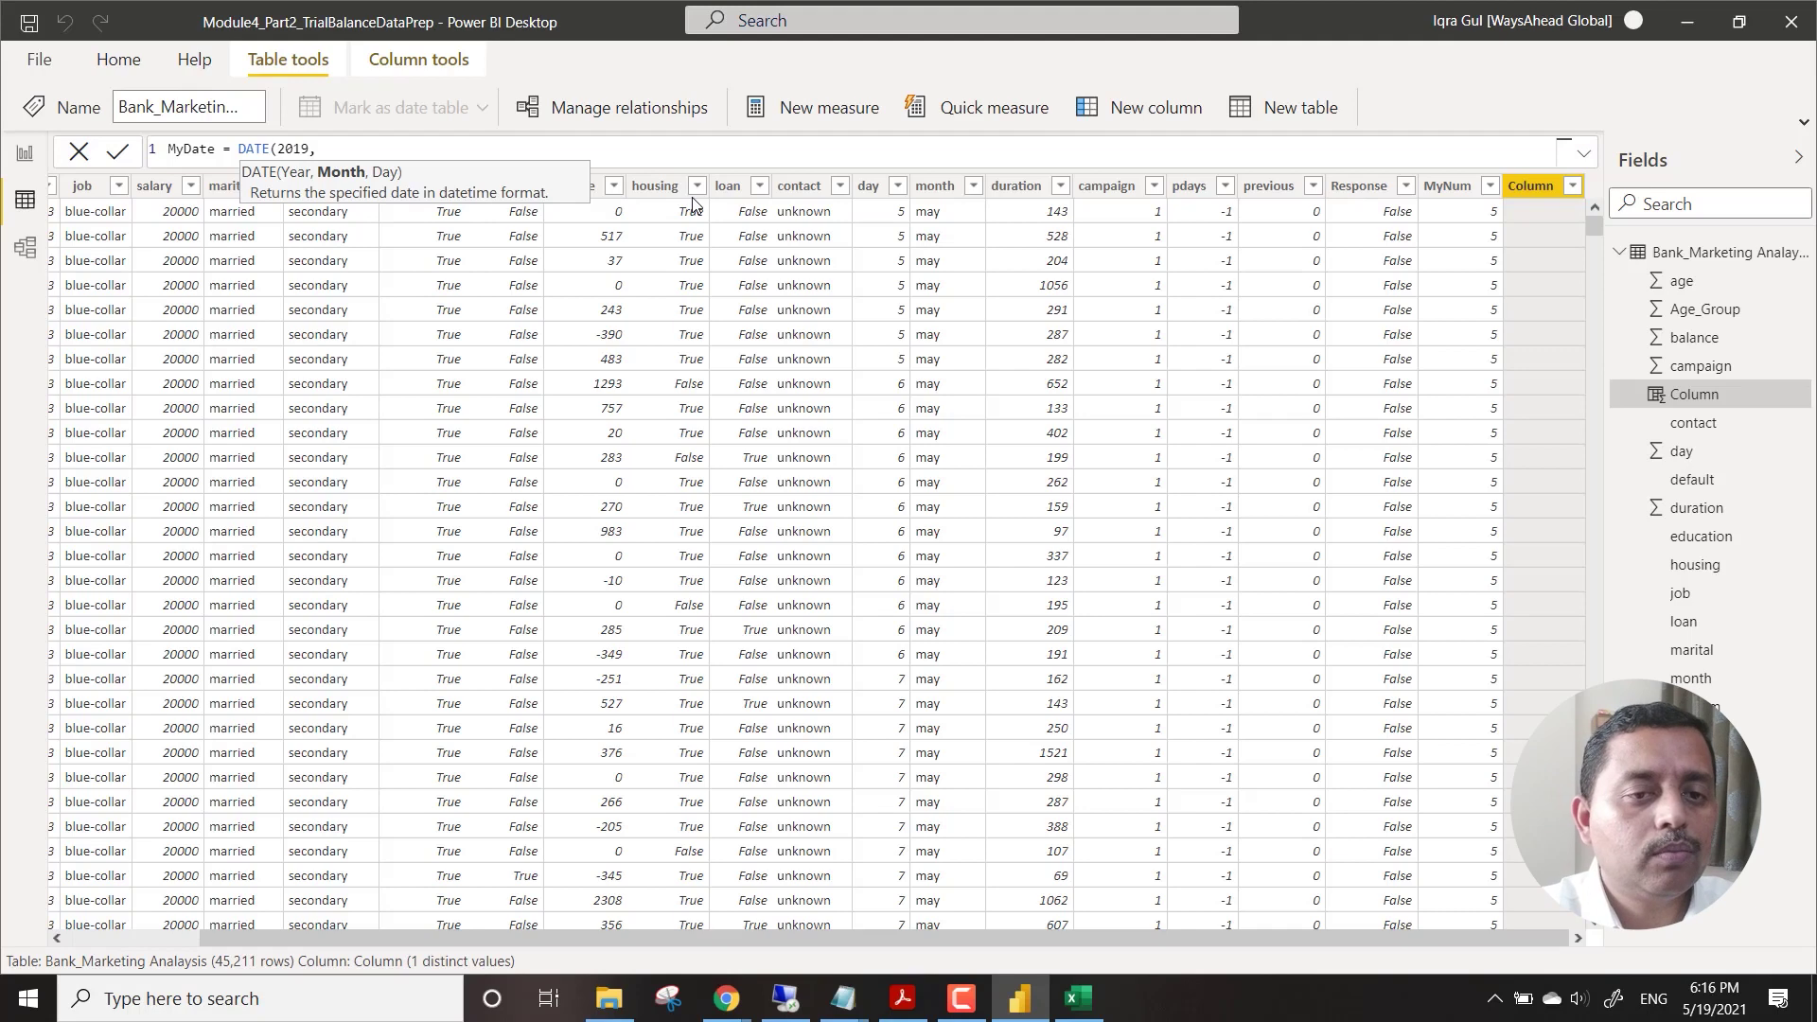
pyautogui.write("'Bank_Marketing Analaysis'[MyNum]")
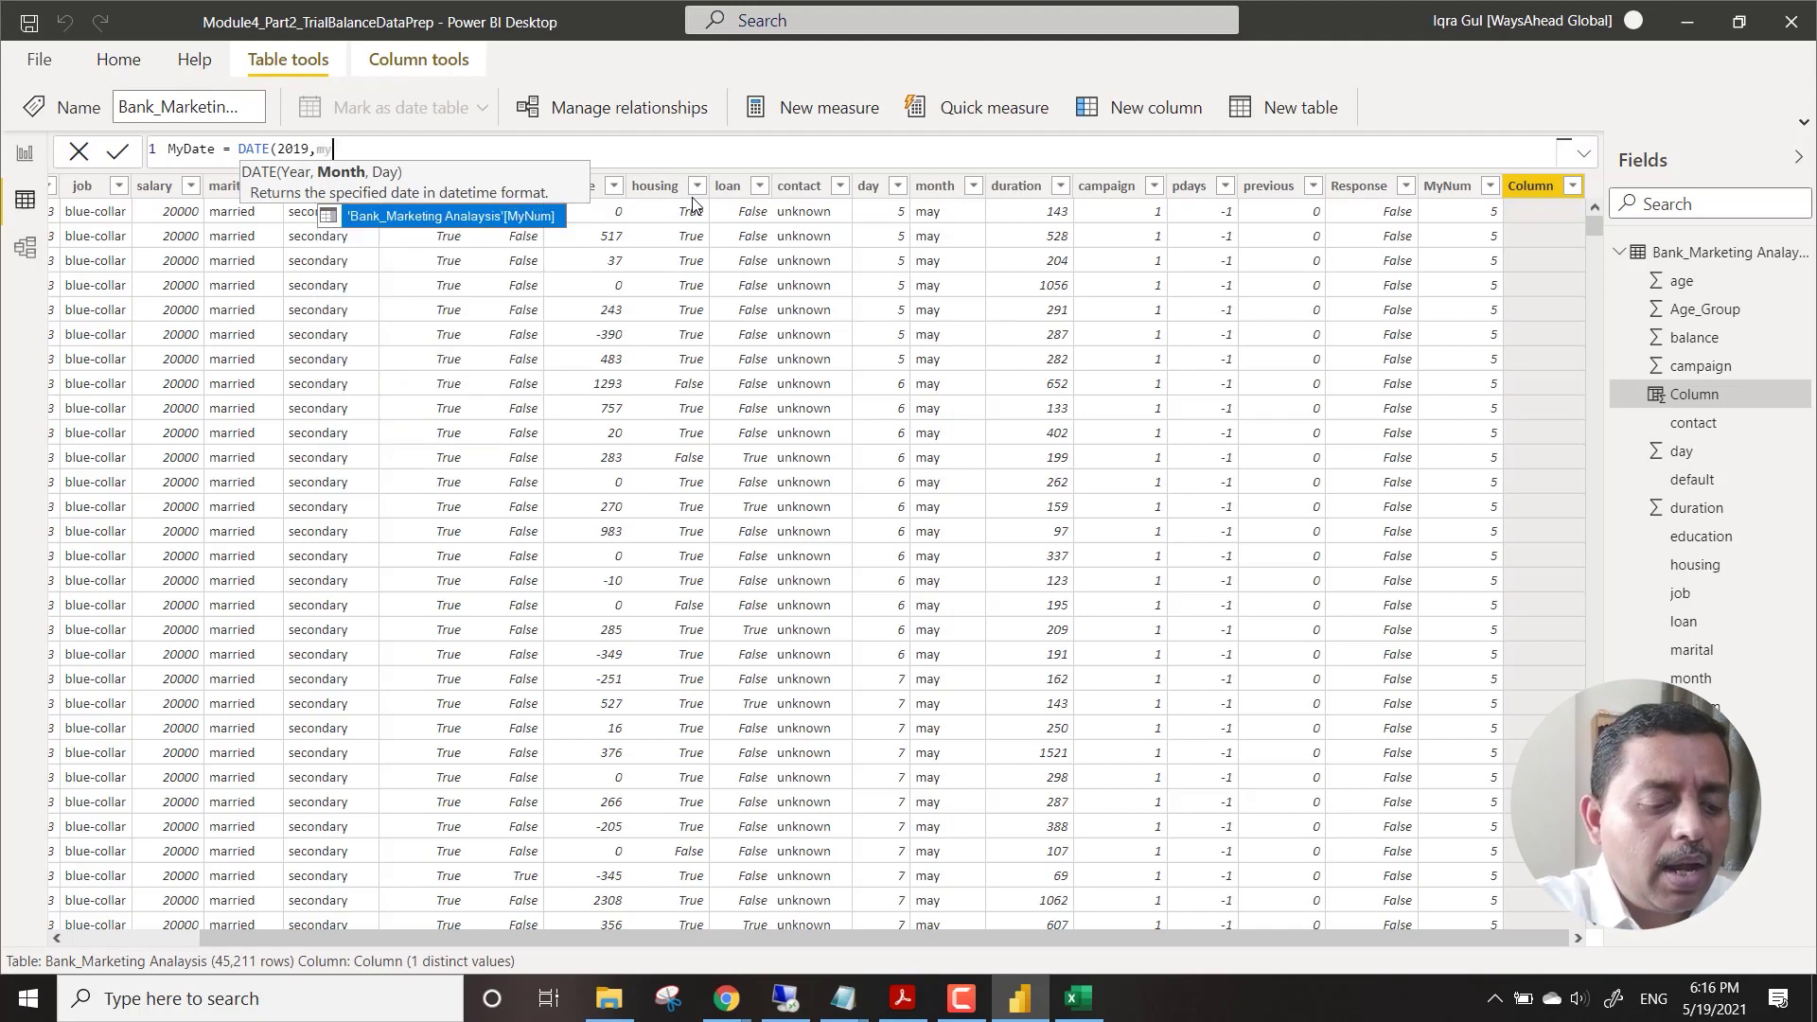
pyautogui.press('Tab')
pyautogui.write(',')
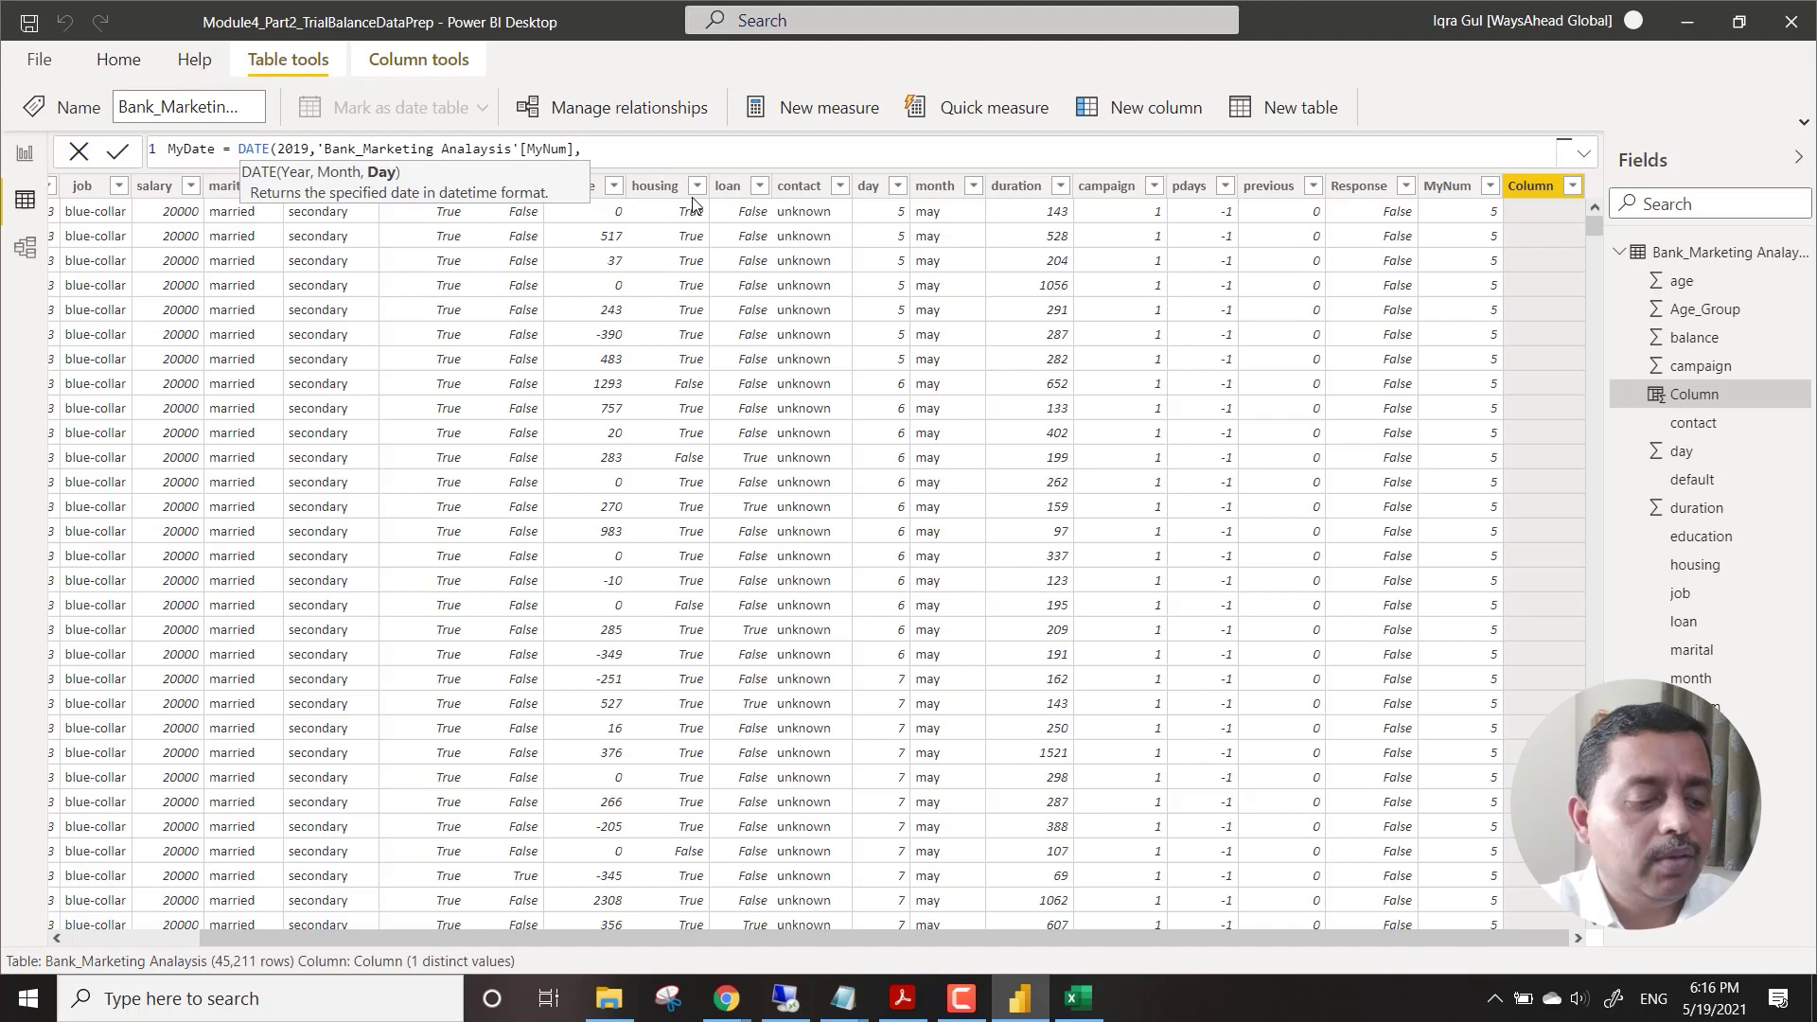
pyautogui.write('day')
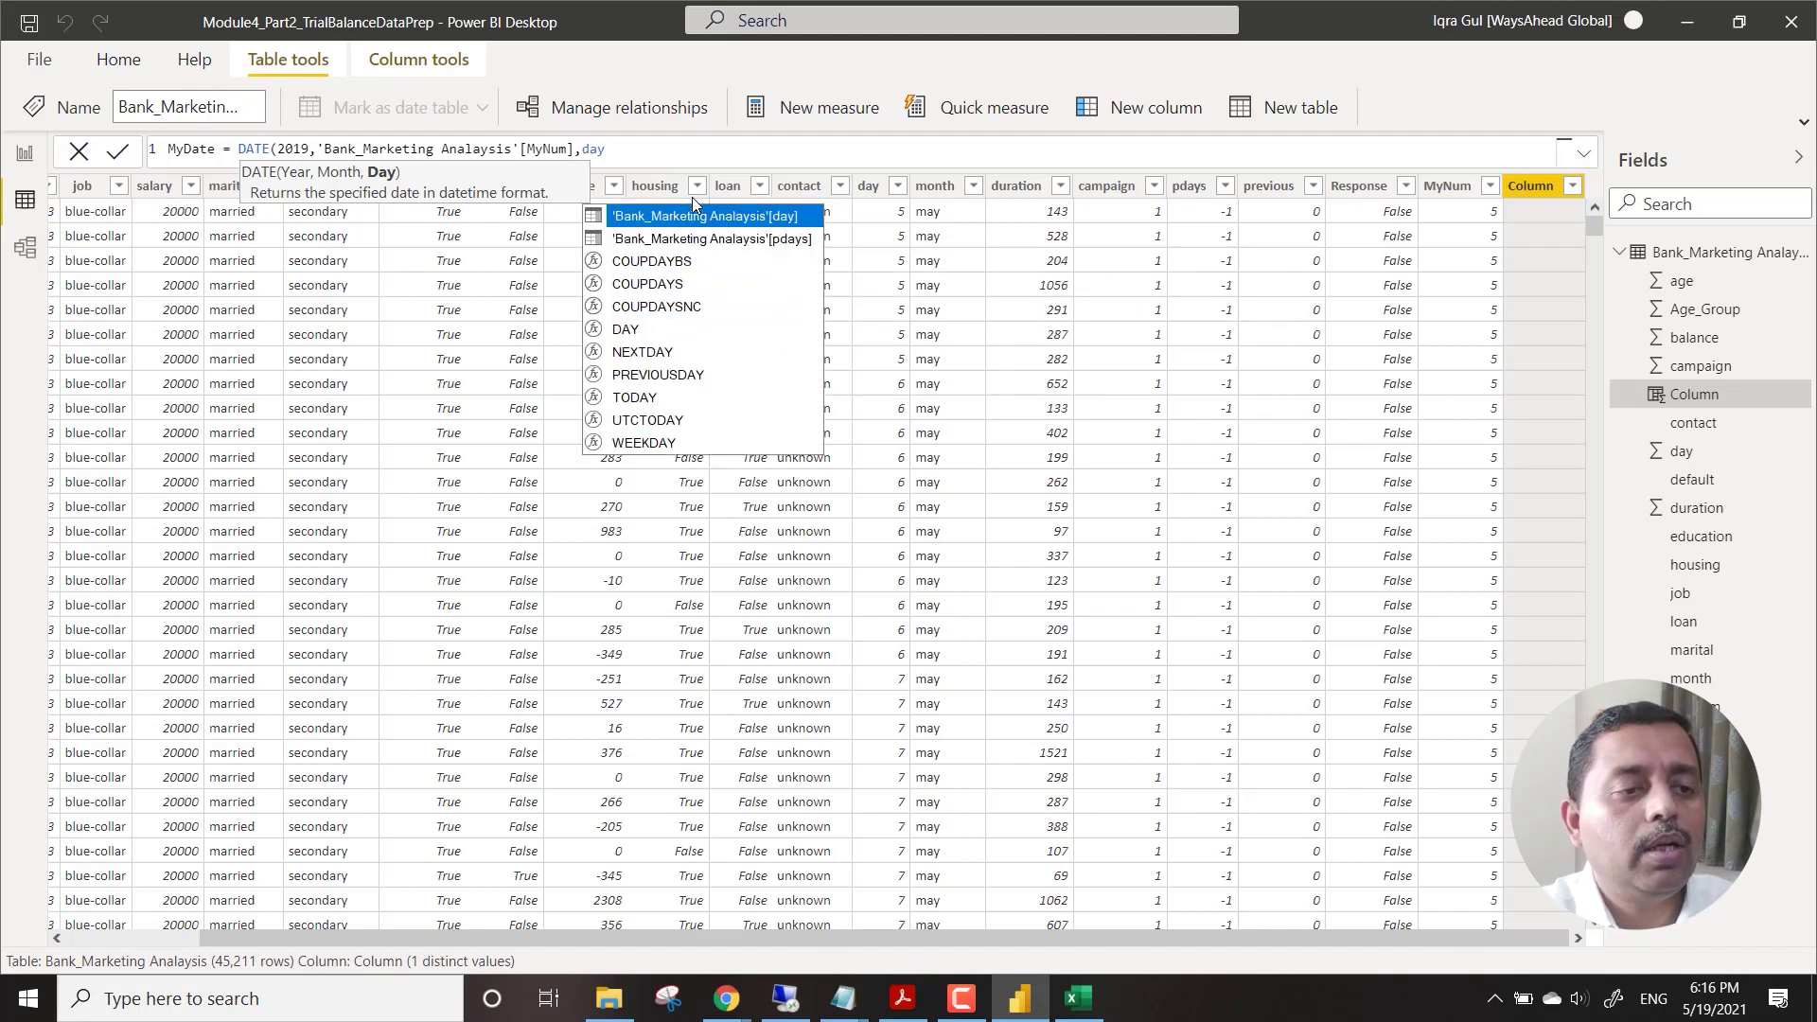
pyautogui.press('Tab')
pyautogui.write(')')
pyautogui.press('Return')
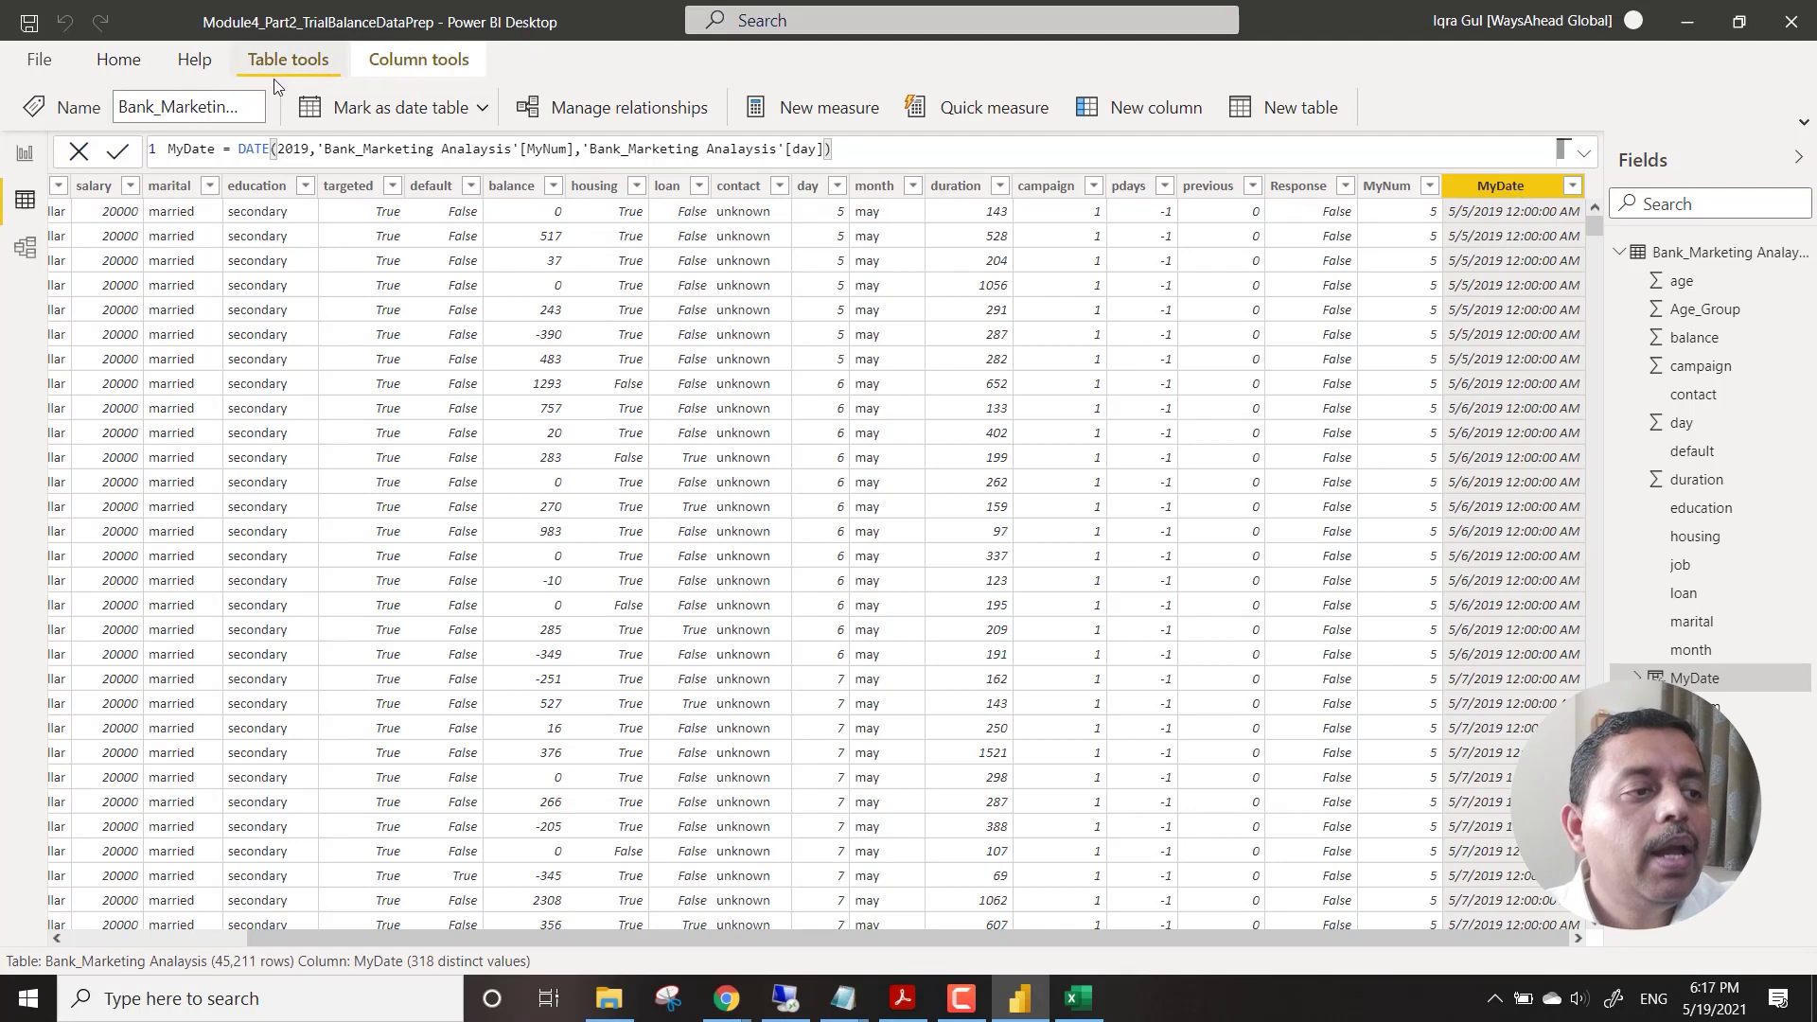
# Change the data type of the MyDate column to Date.
pyautogui.click(390, 69)
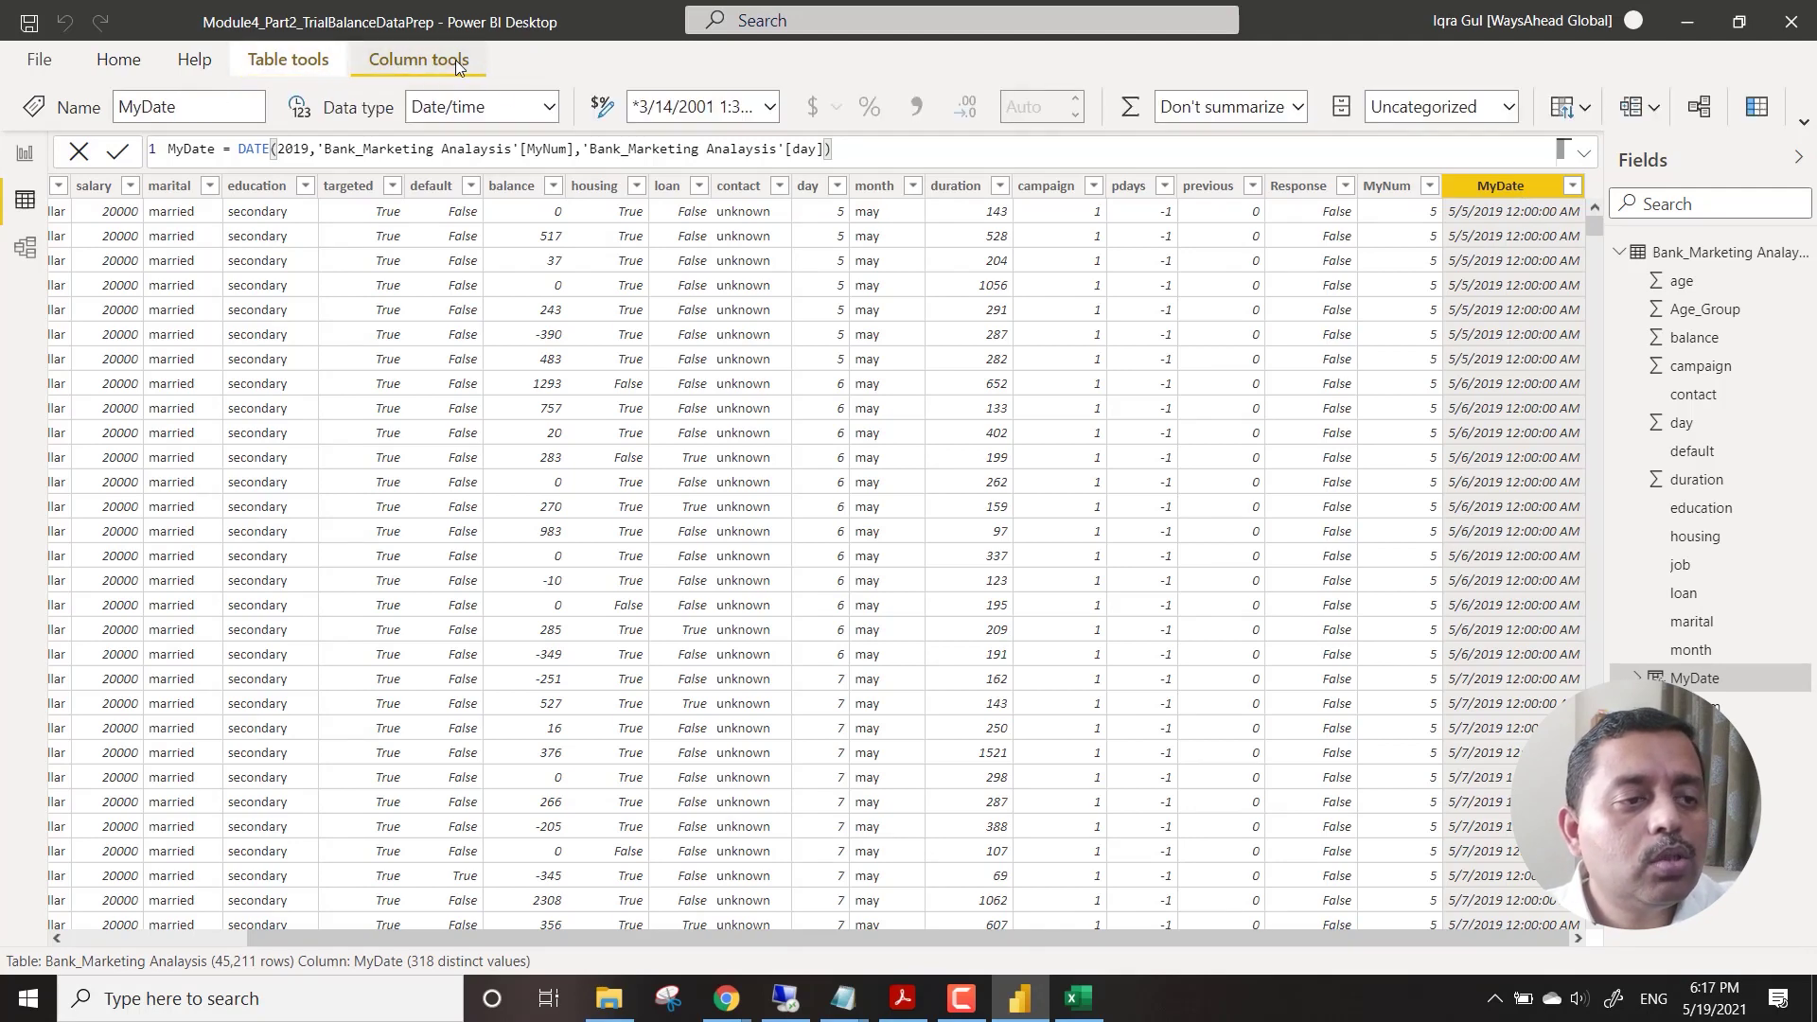
pyautogui.click(549, 106)
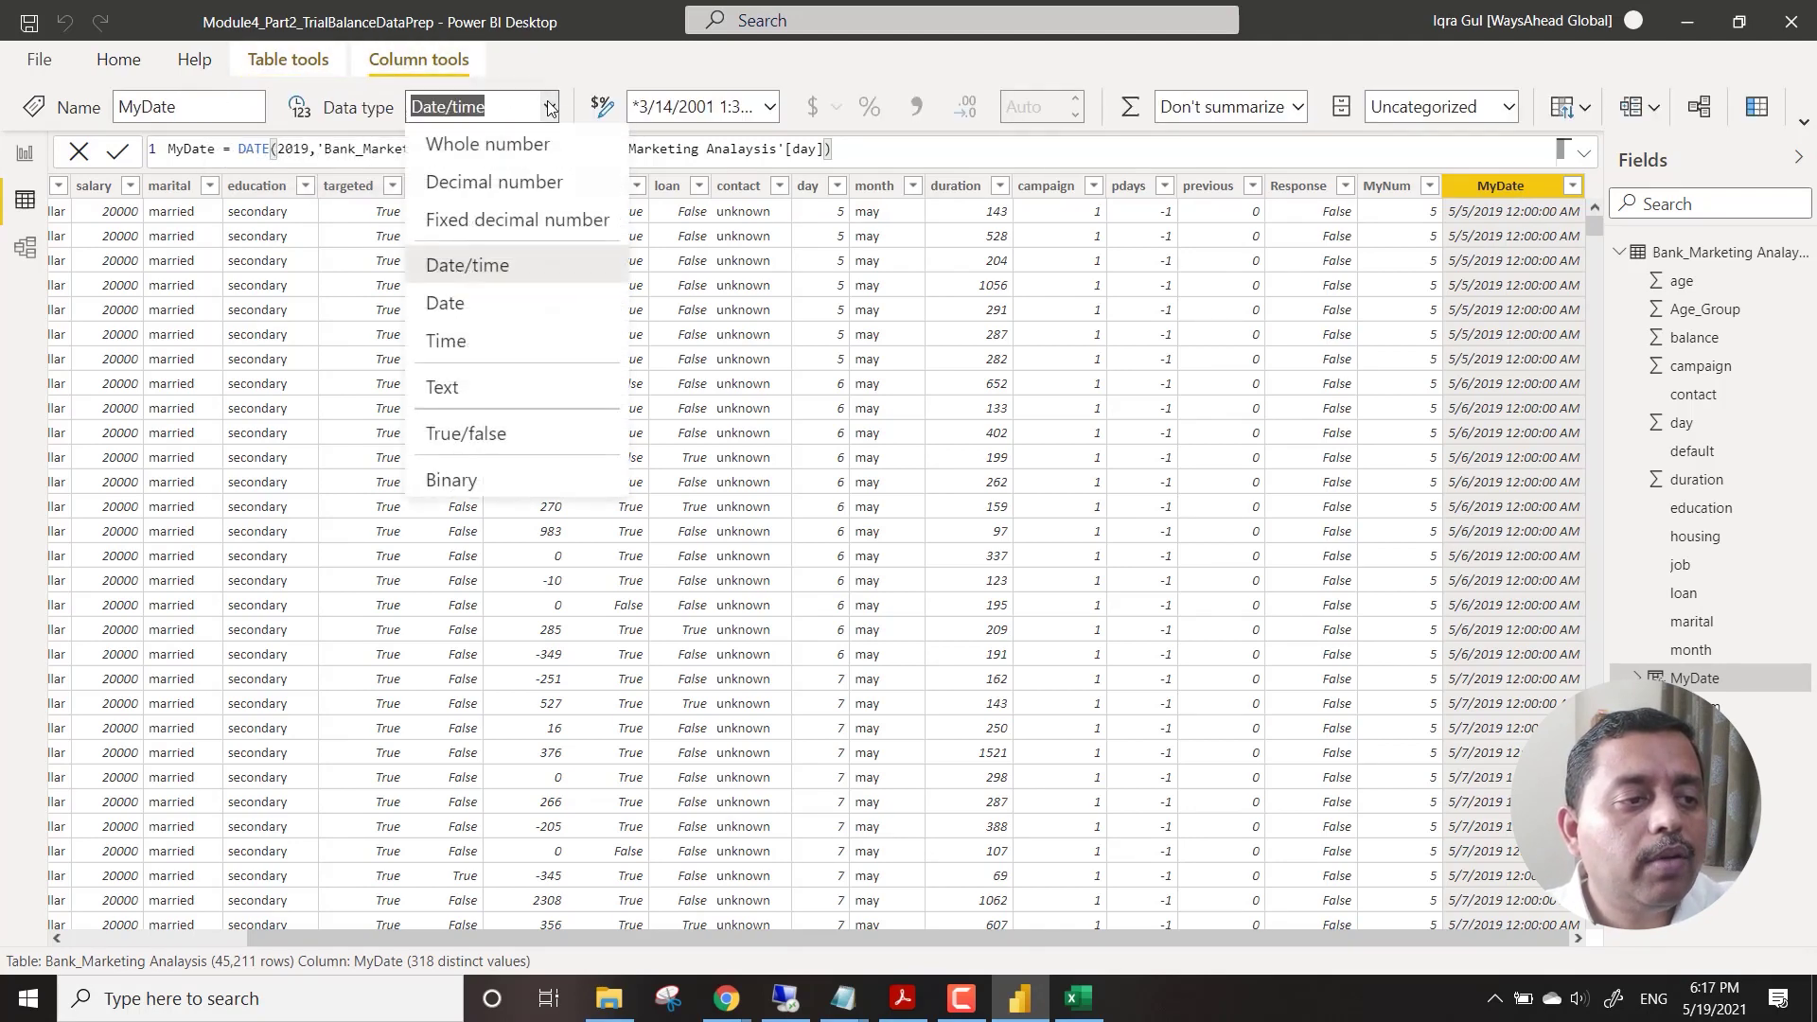
pyautogui.click(464, 303)
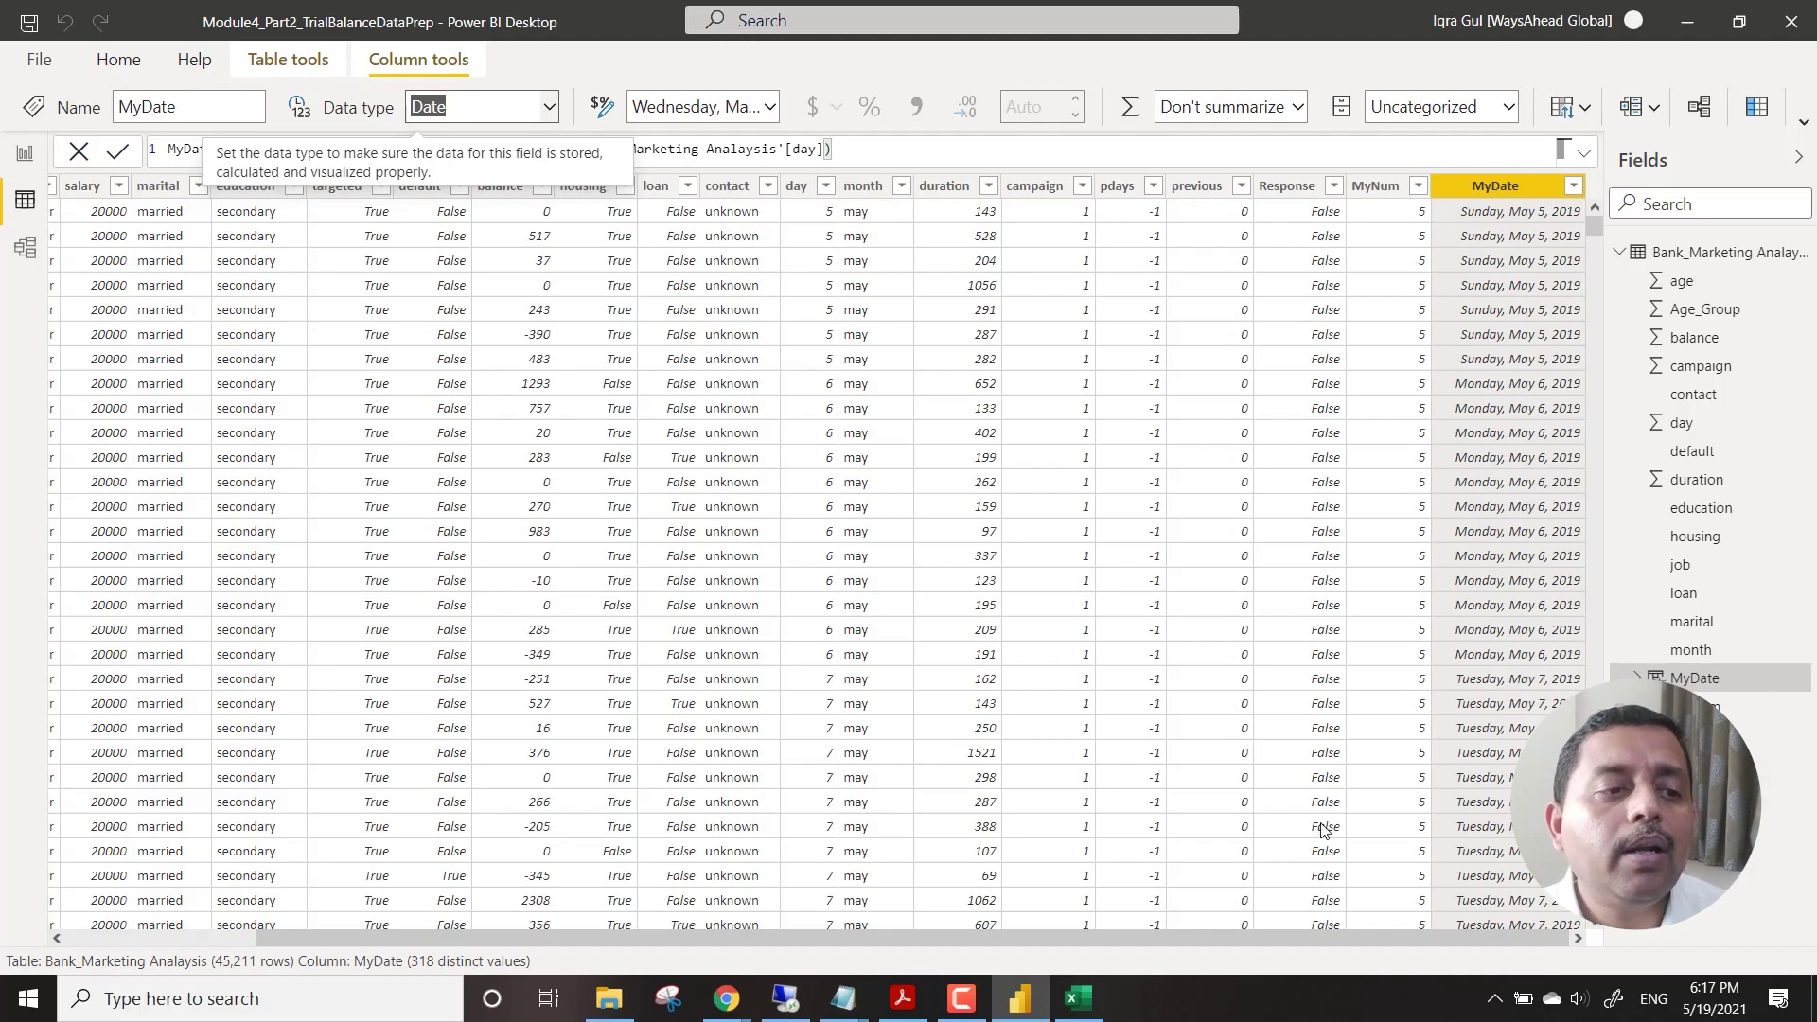
pyautogui.click(1312, 150)
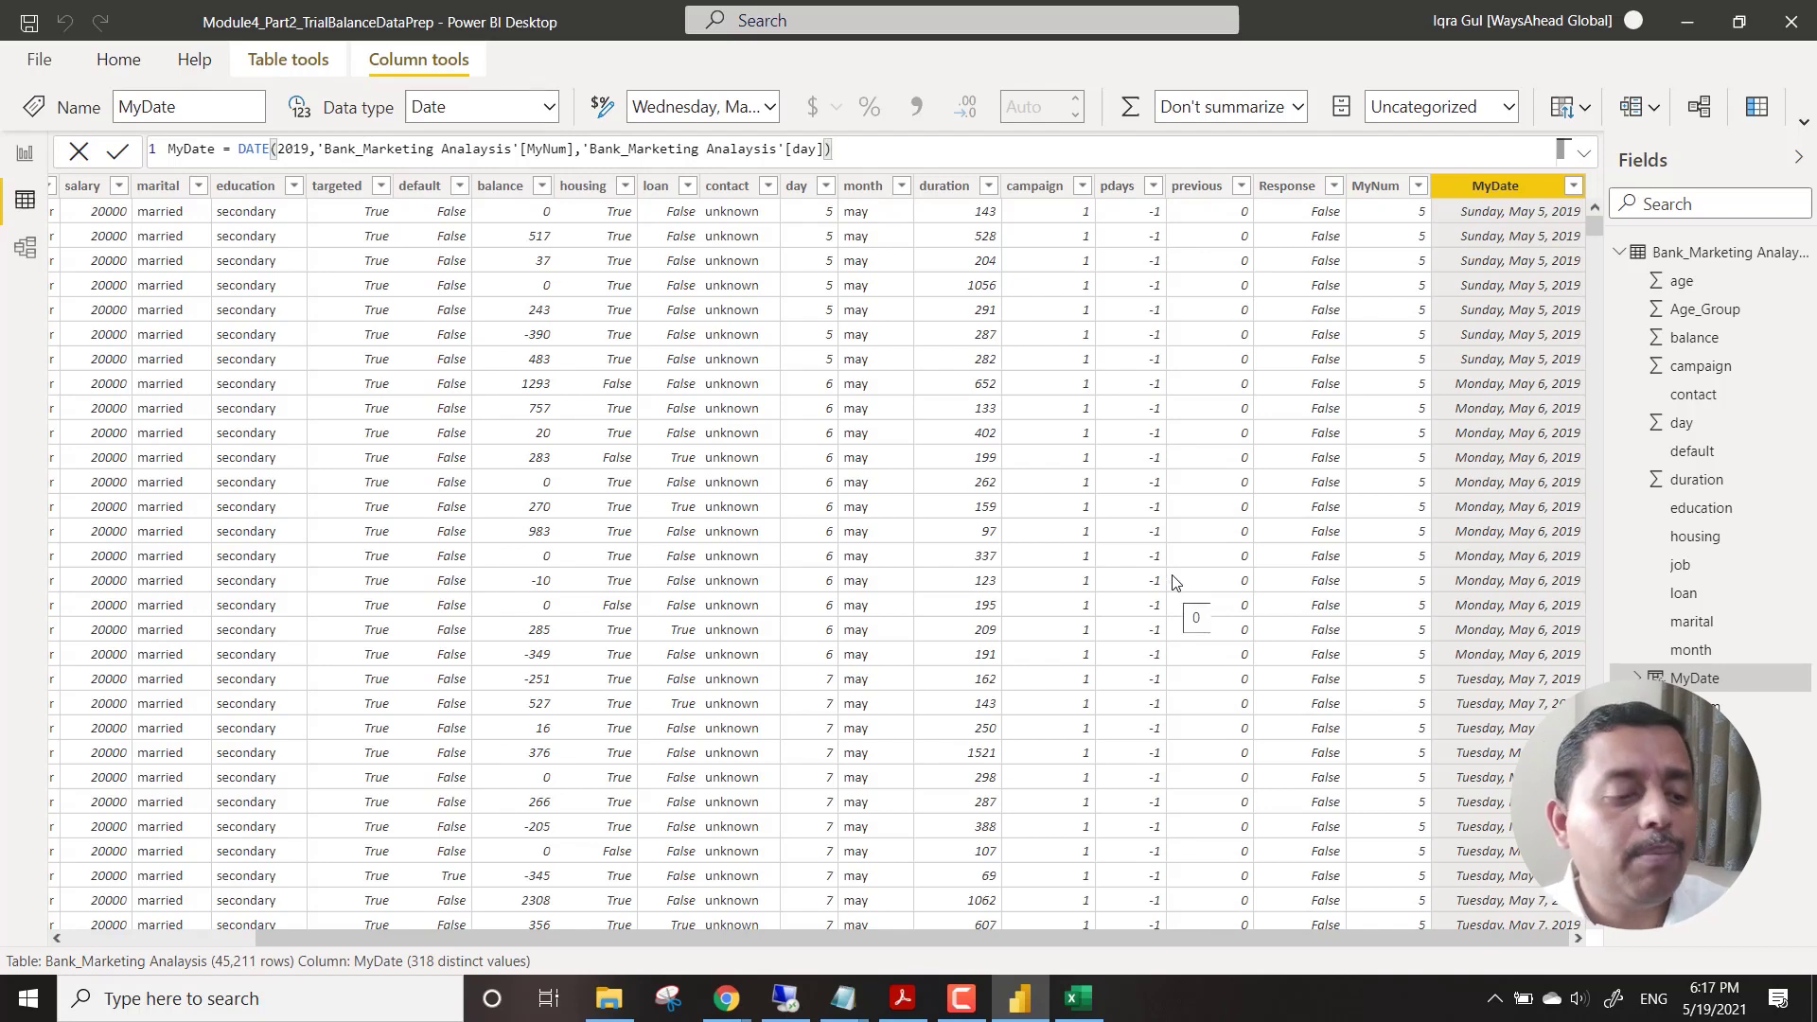
pyautogui.press('Return')
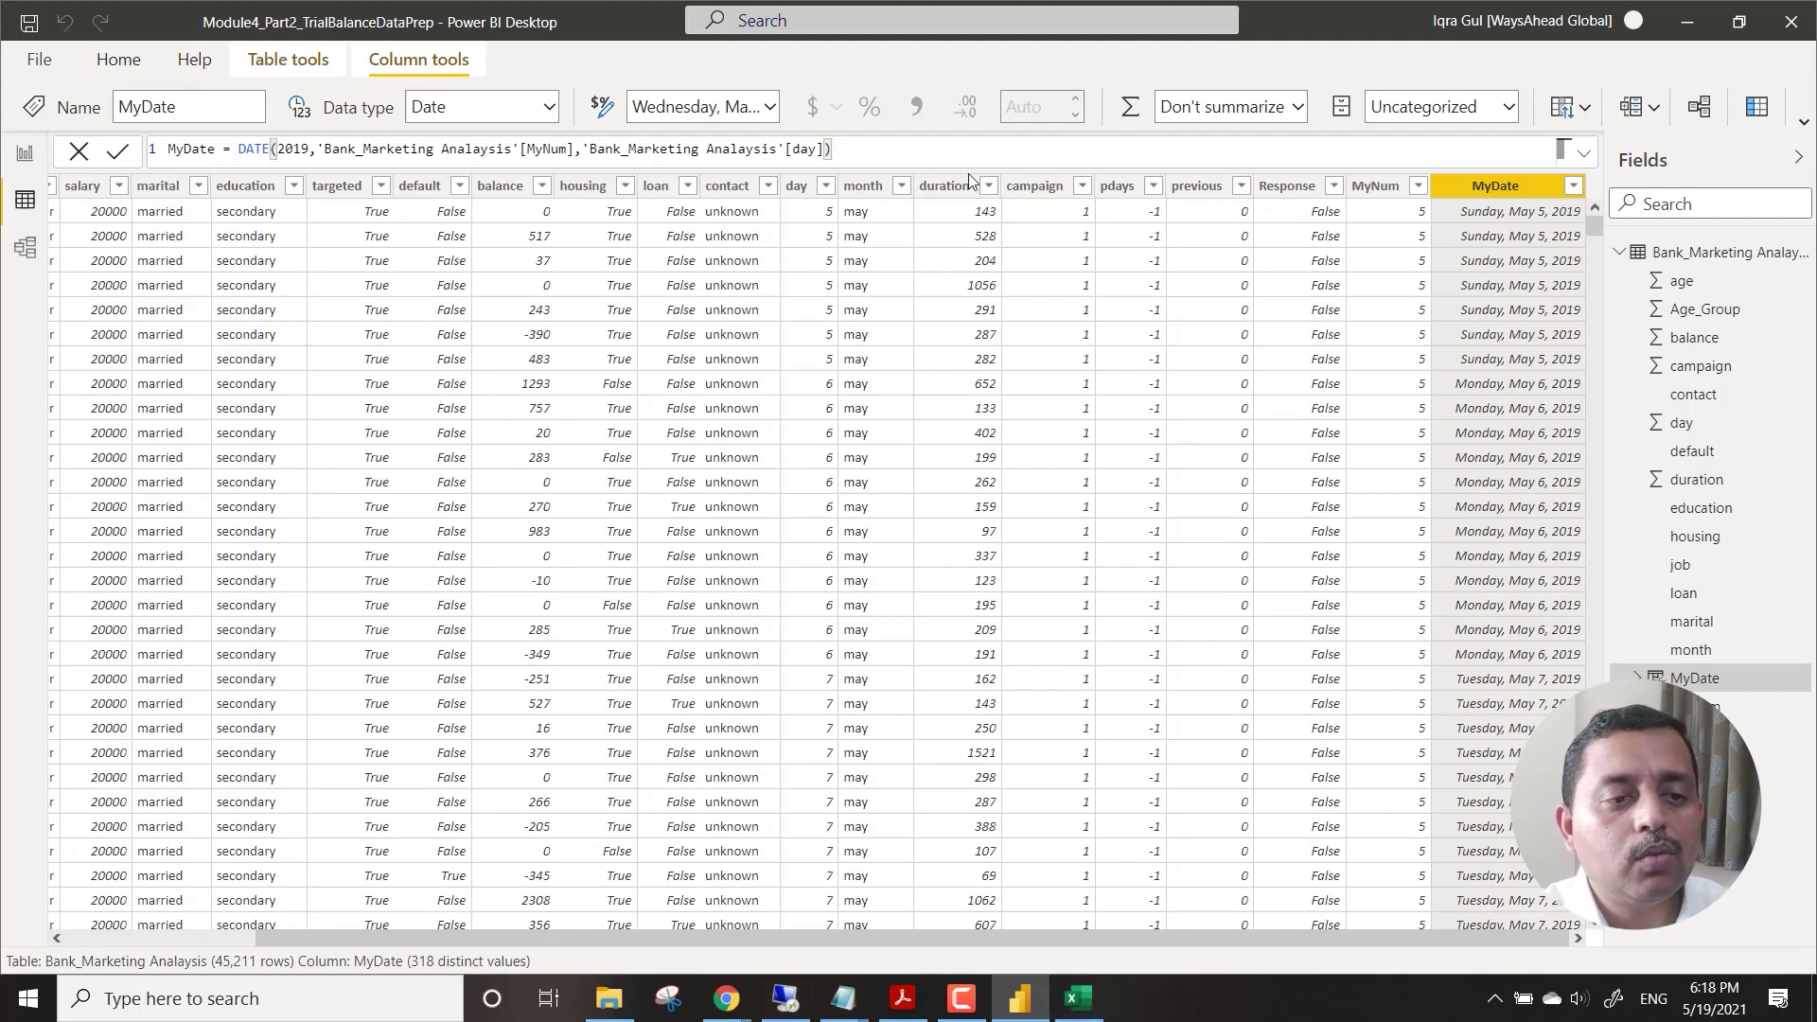
# Look through the distinct values of the campaign column down to the highest one, leaving the column unfiltered.
pyautogui.click(1080, 188)
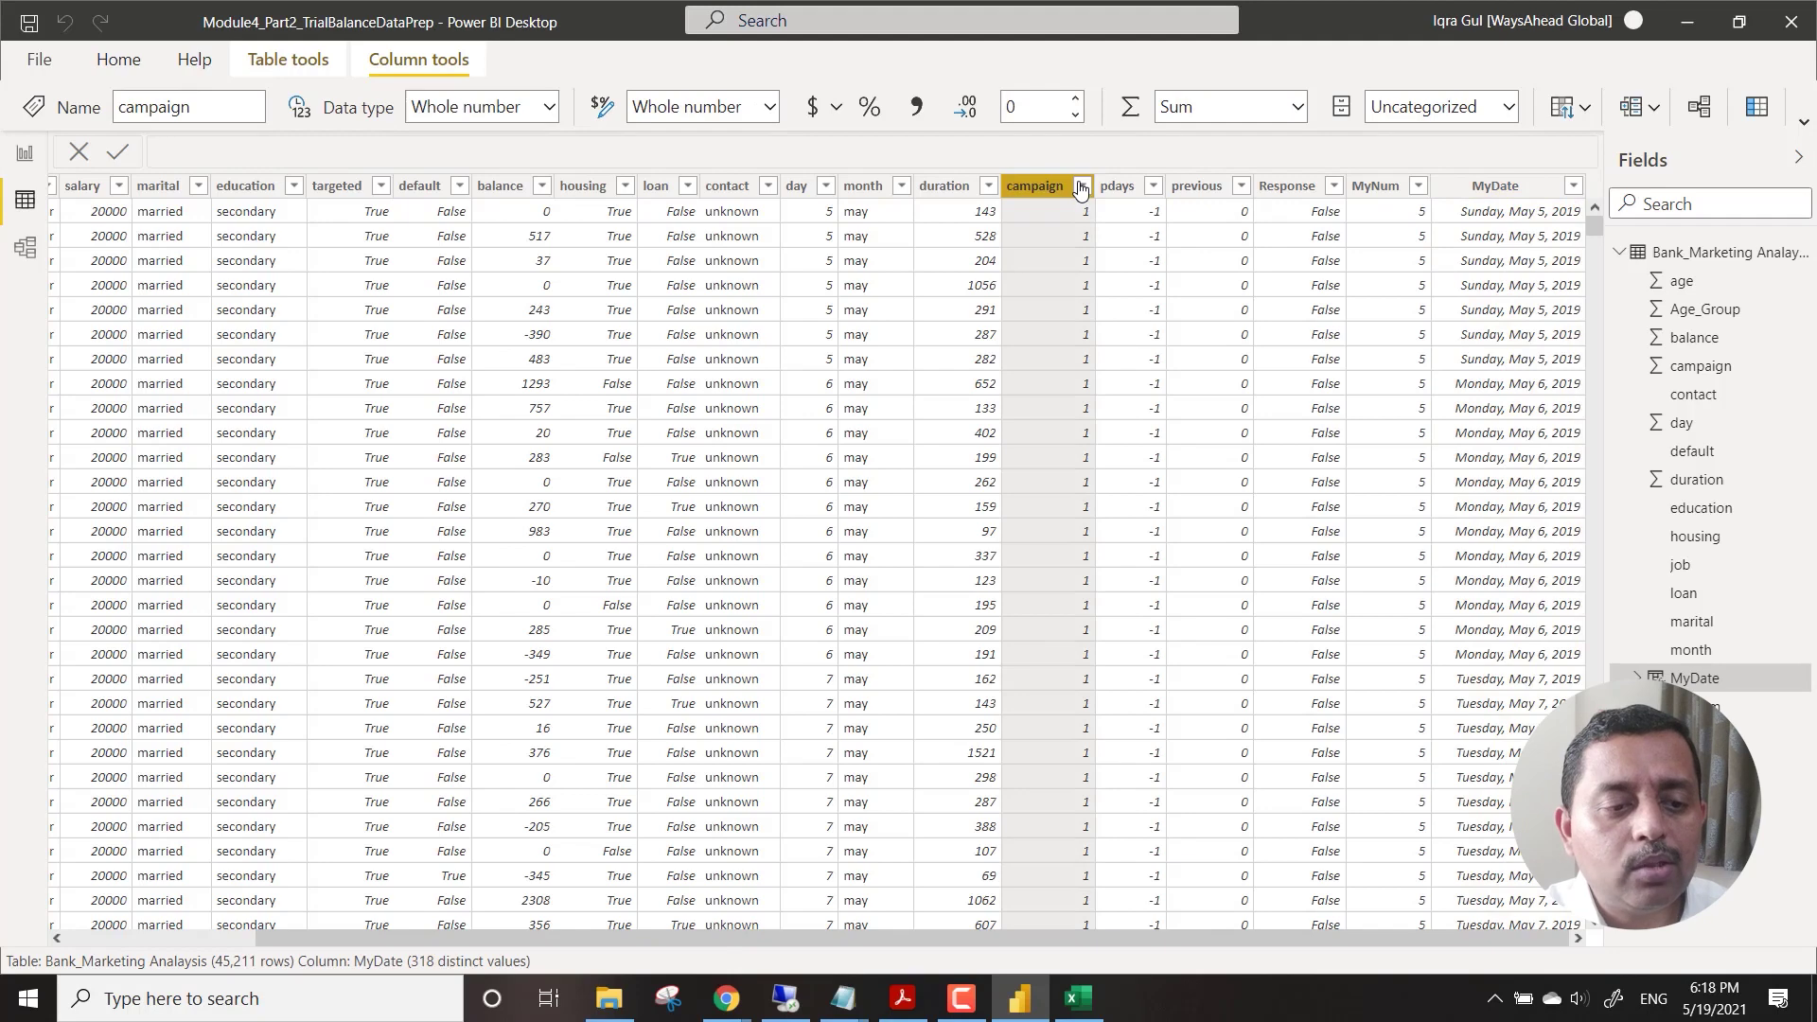
pyautogui.click(1082, 187)
pyautogui.moveTo(1418, 524); pyautogui.dragTo(1407, 787)
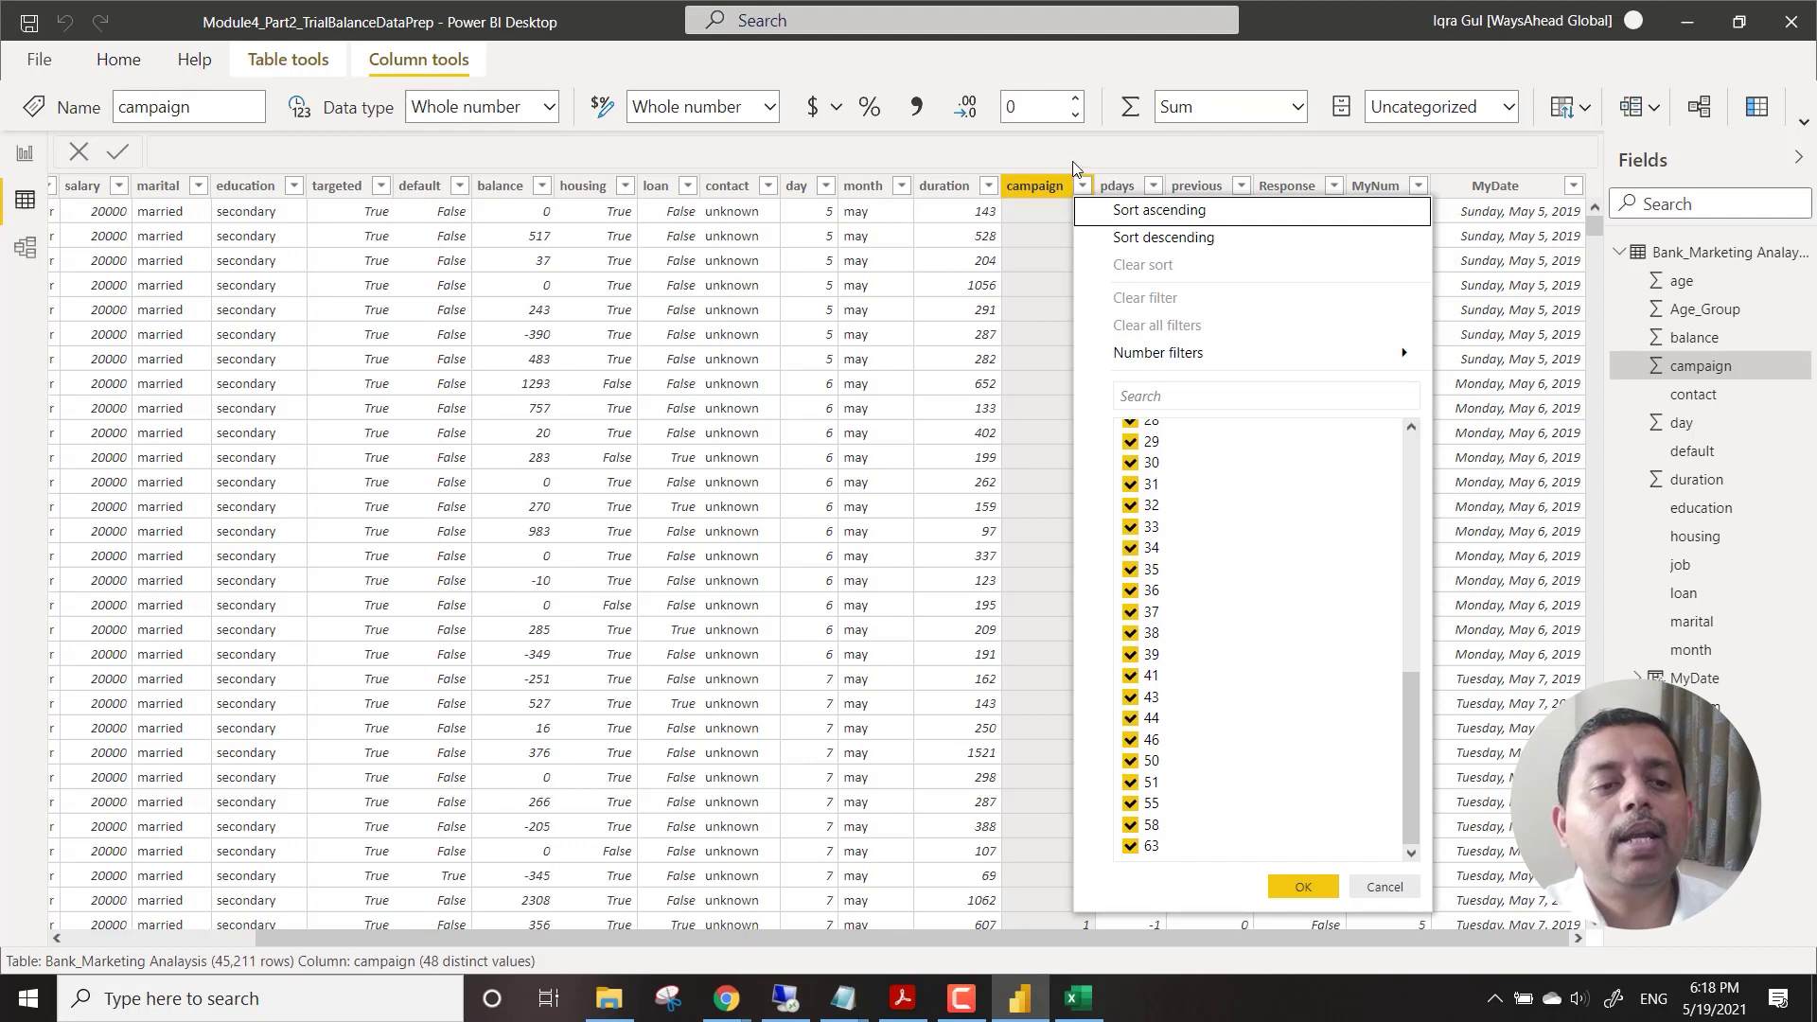
pyautogui.click(1031, 189)
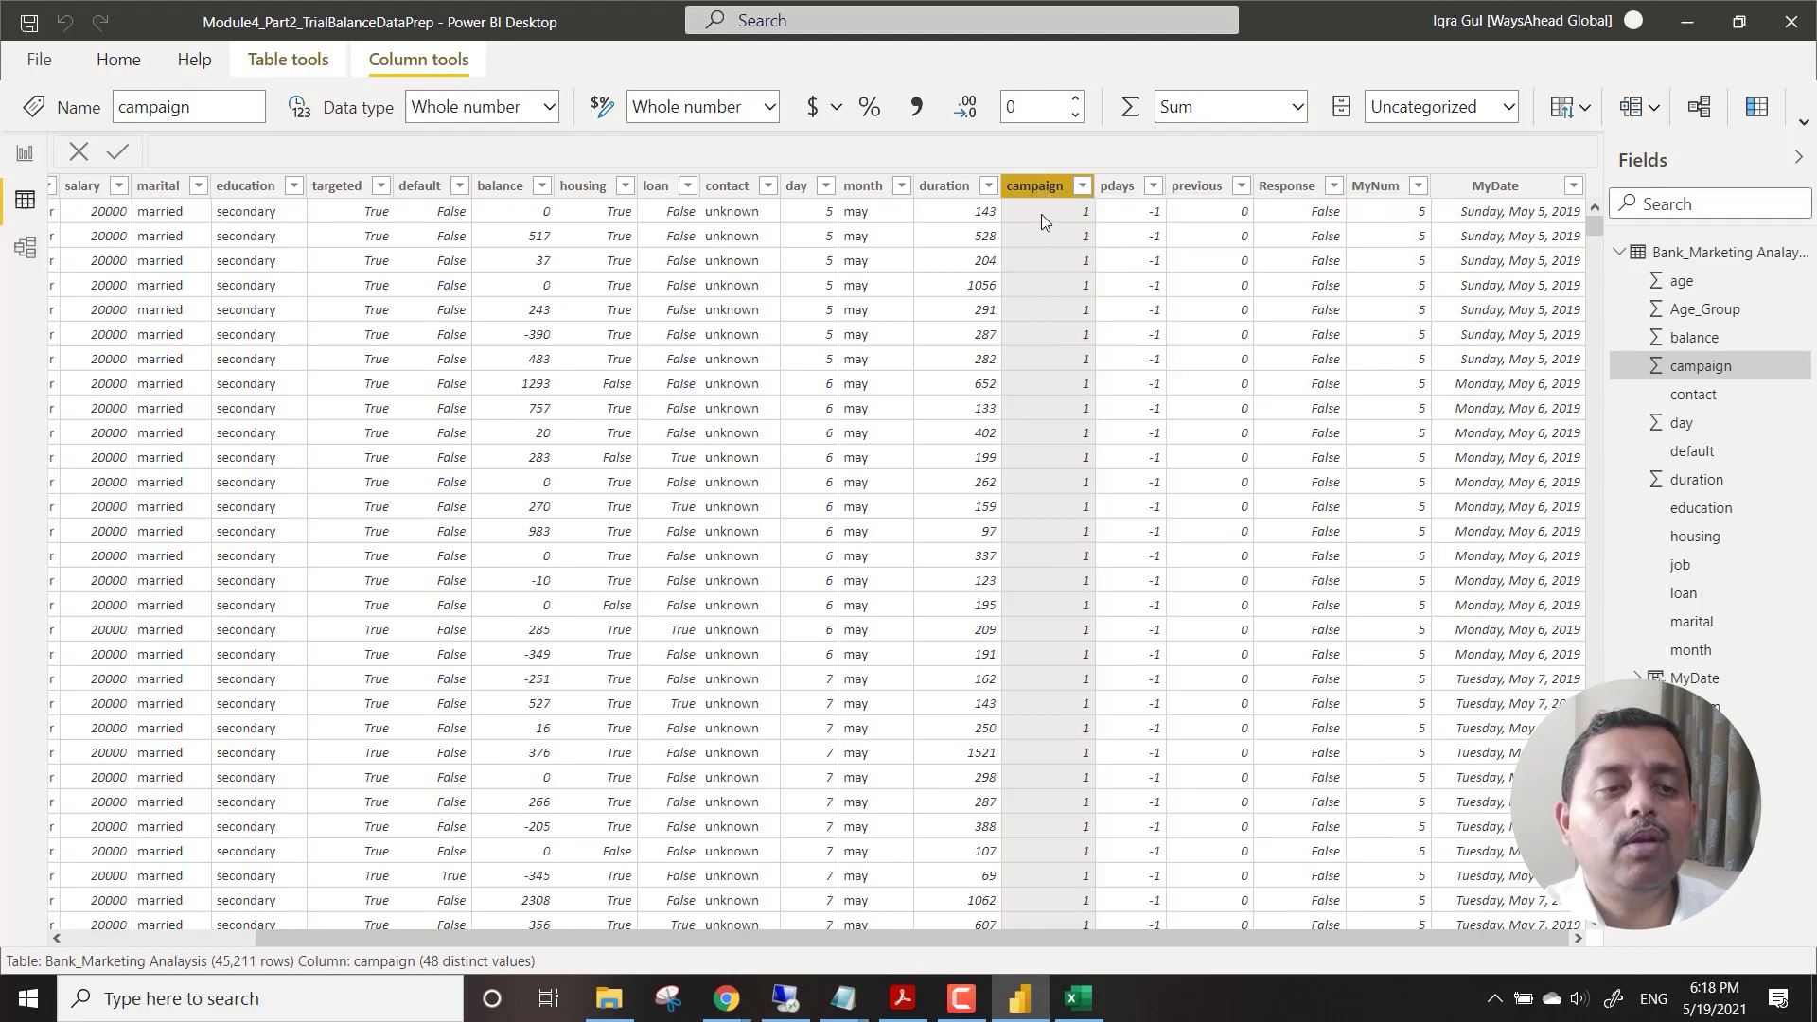
# Switch to the Excel workbook, enter the headers CampID, CampGroup and CampName in K8:M8, and widen columns L and M.
pyautogui.click(1098, 1008)
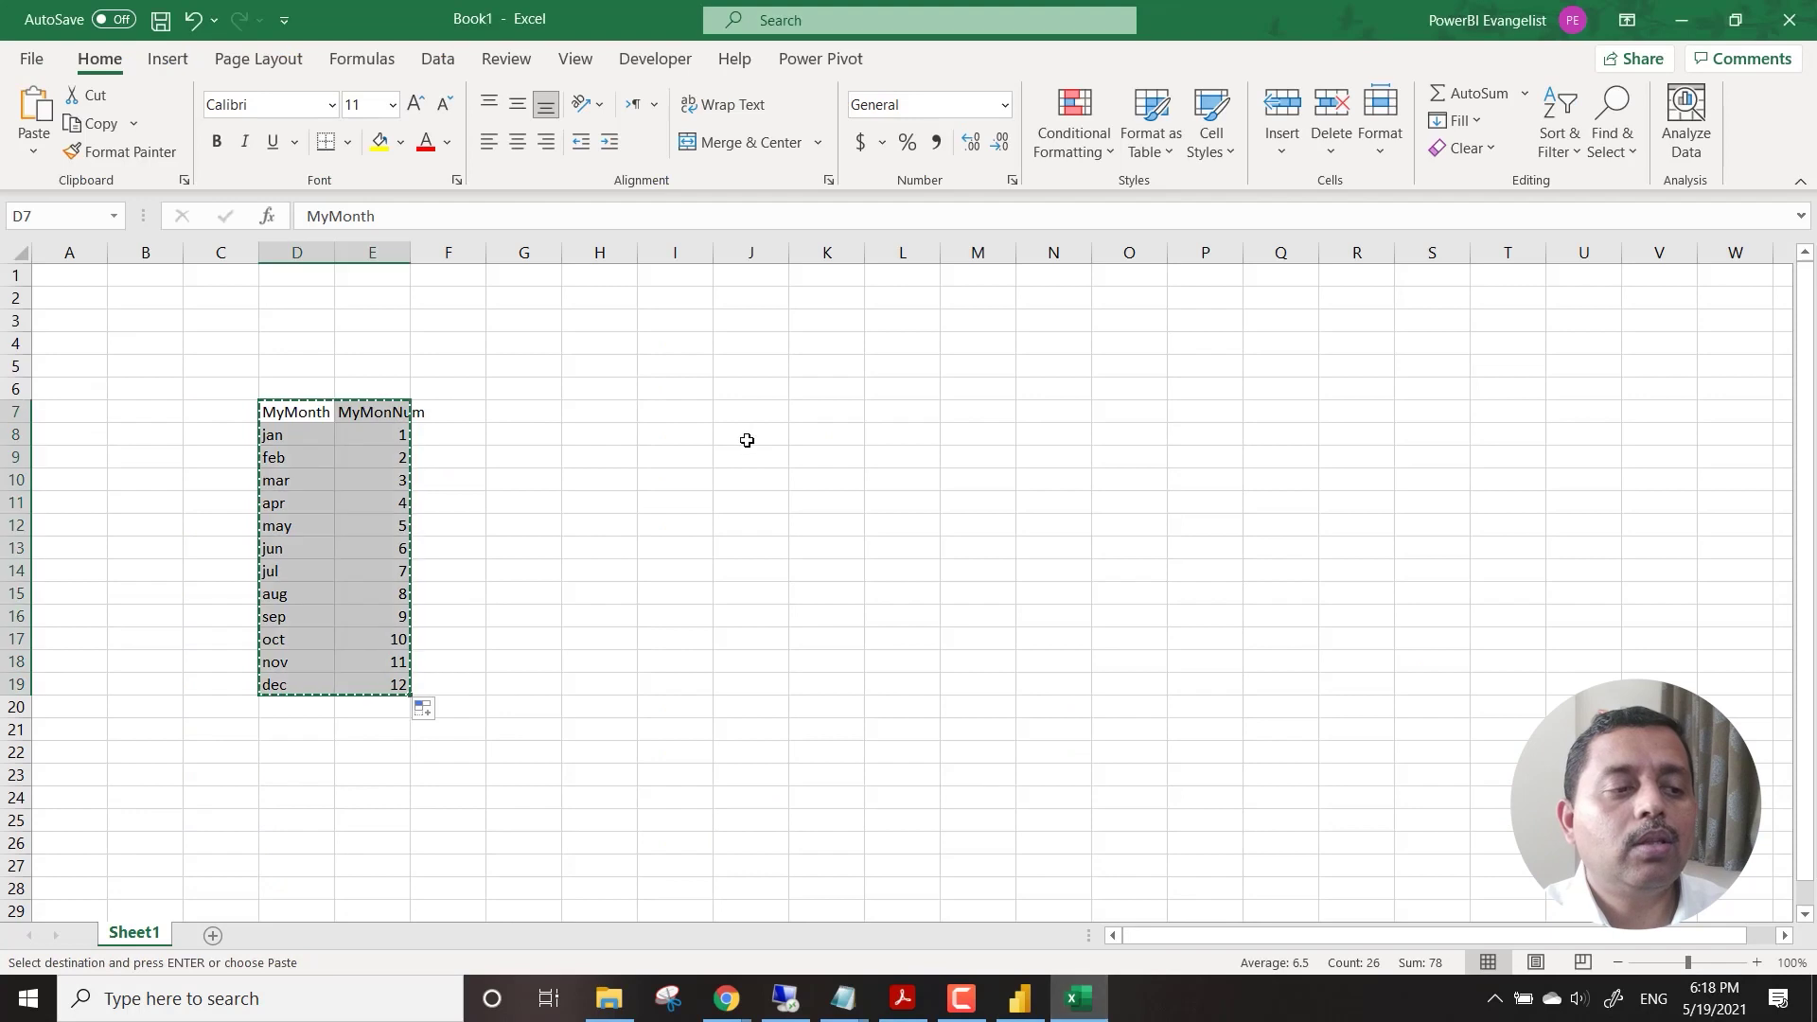
pyautogui.click(816, 437)
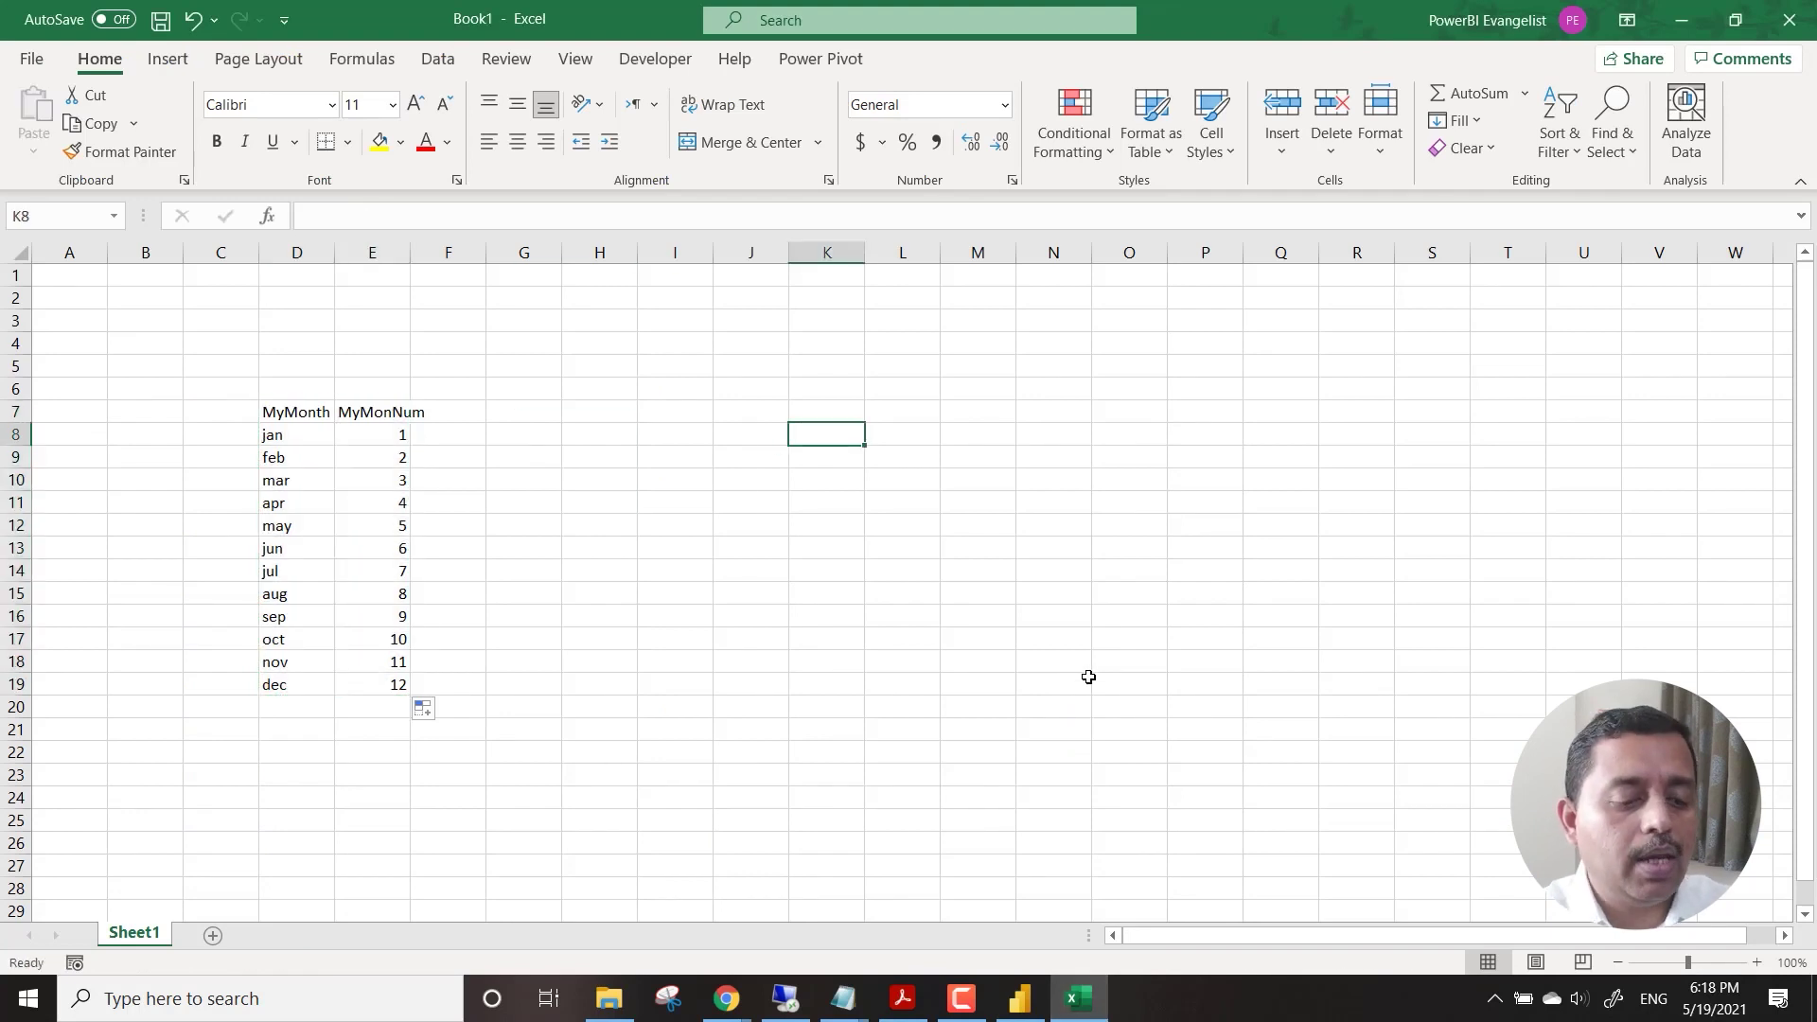
pyautogui.write('CampID')
pyautogui.press('Return')
pyautogui.press('Up')
pyautogui.press('Right')
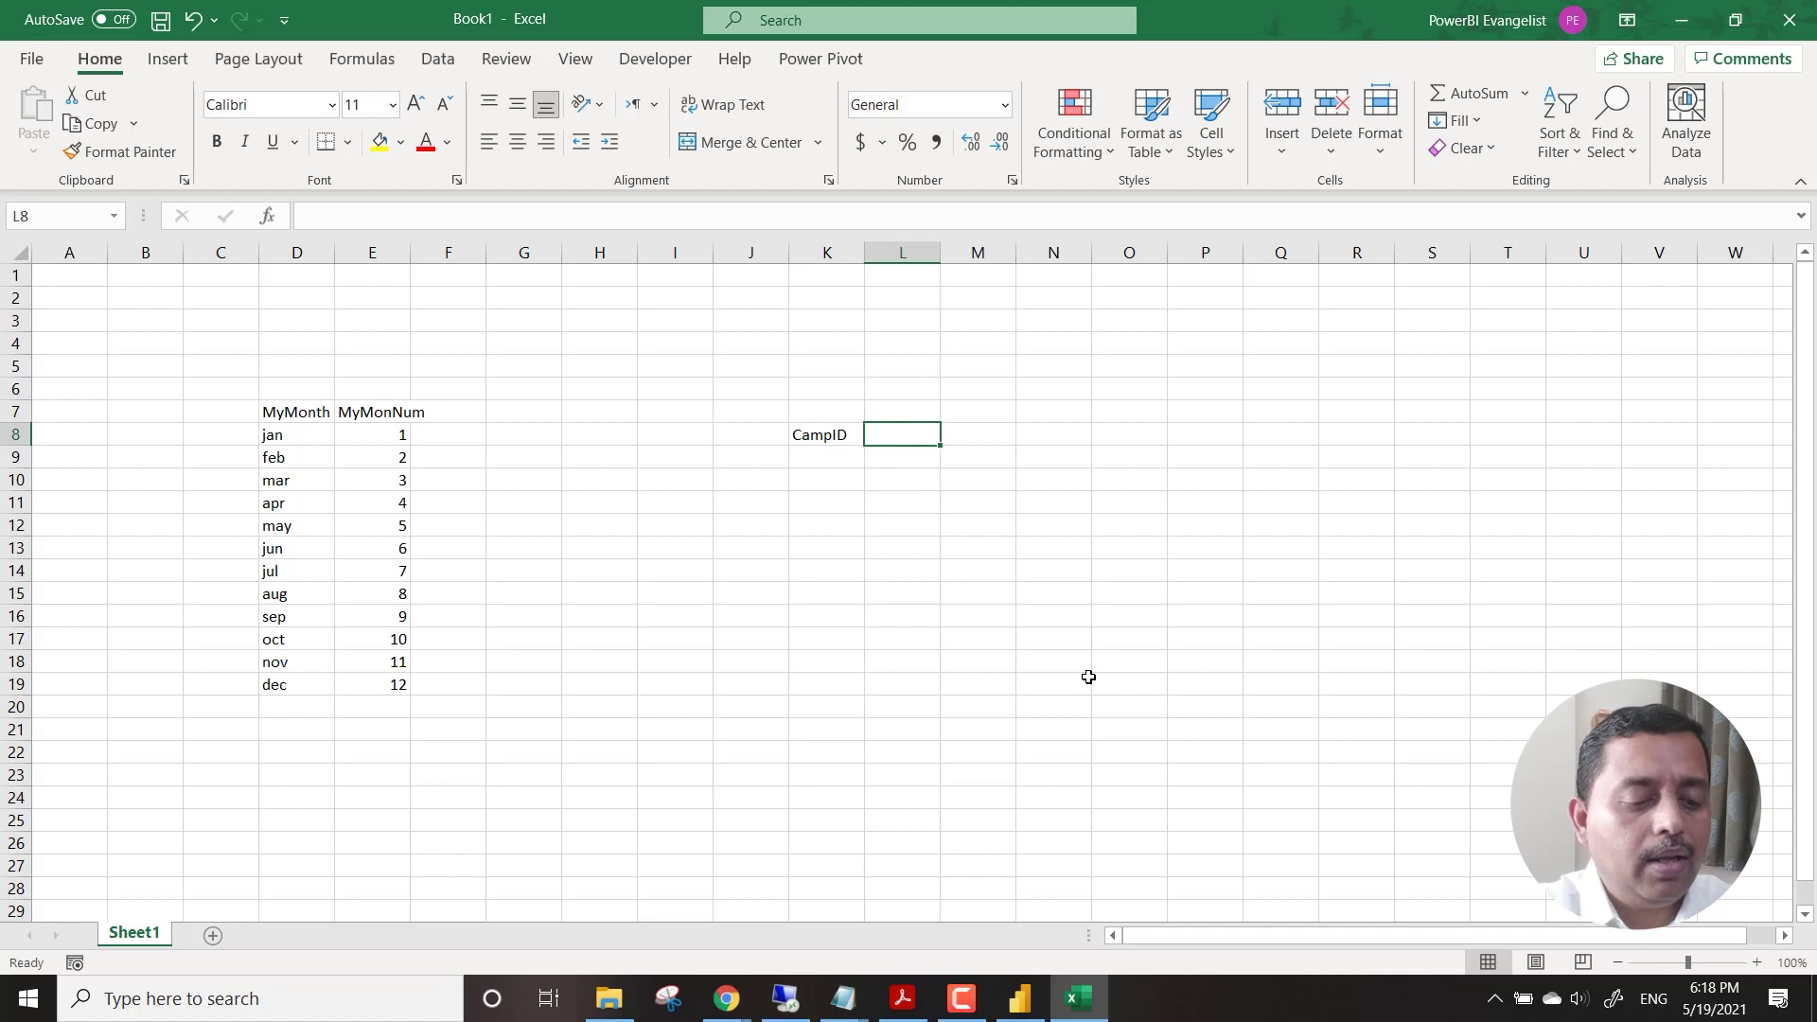
pyautogui.write('Camp')
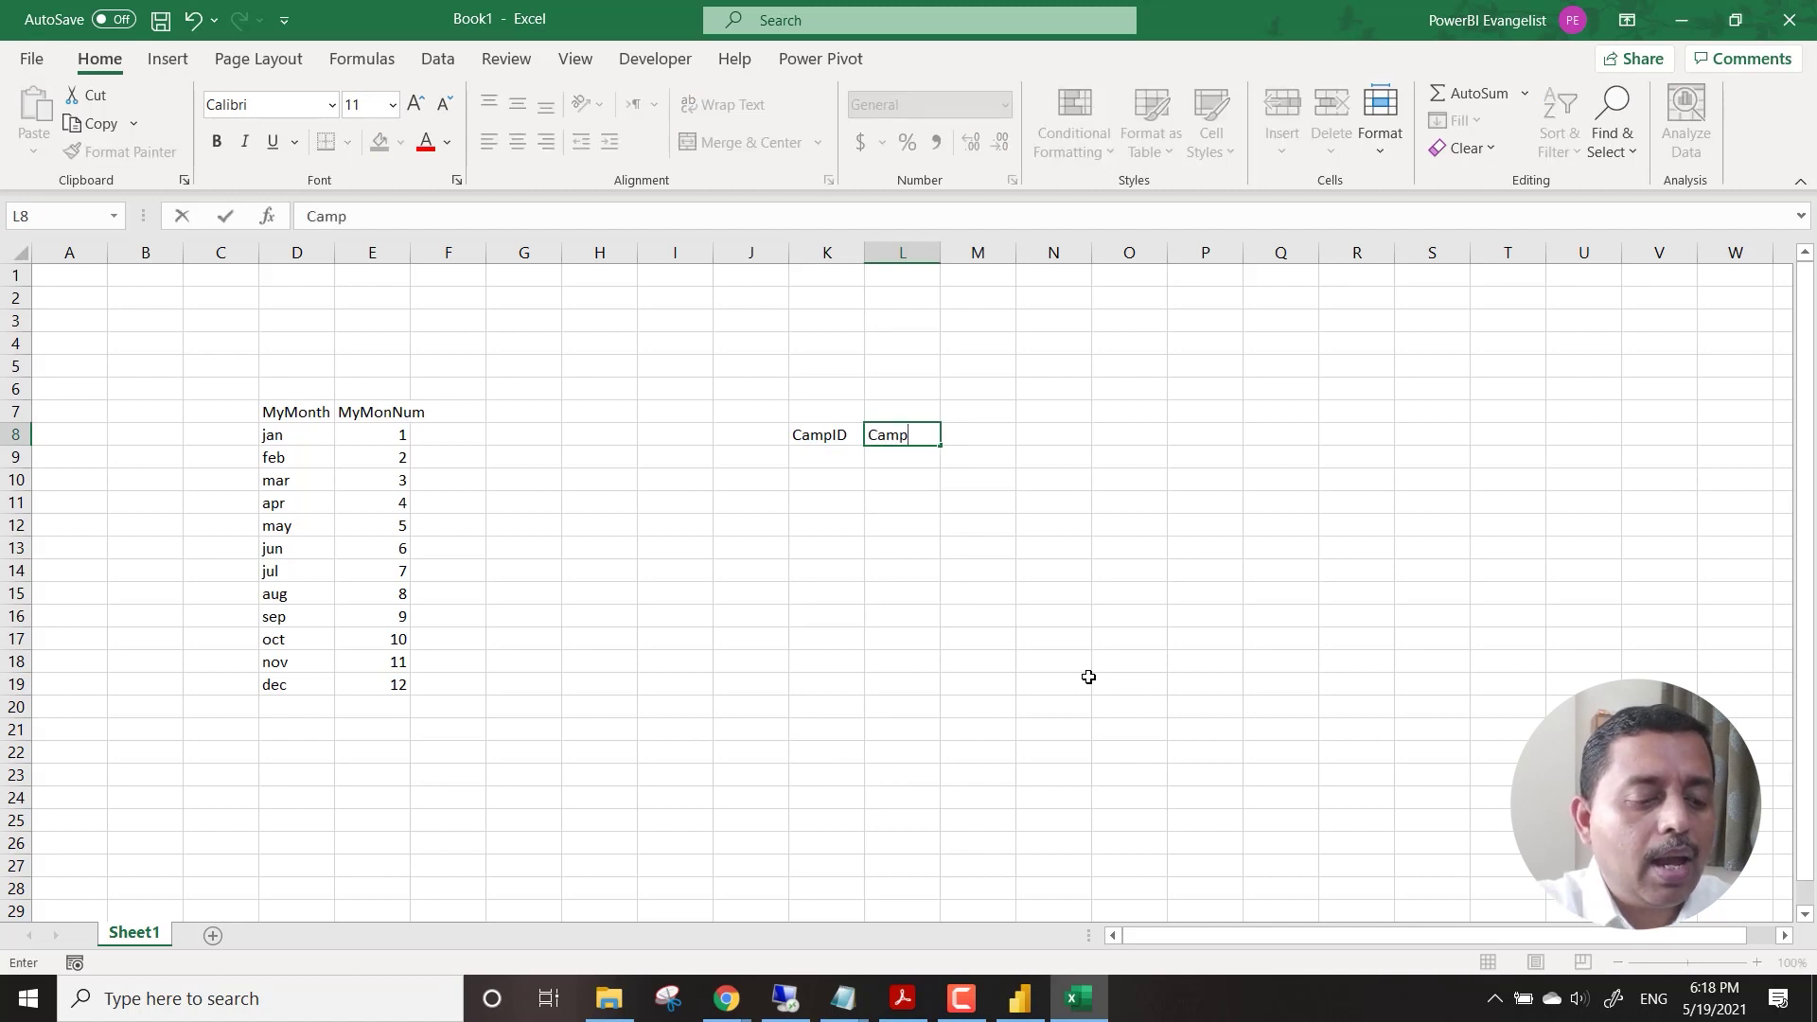
pyautogui.write('Group')
pyautogui.press('Return')
pyautogui.press('Up')
pyautogui.press('Right')
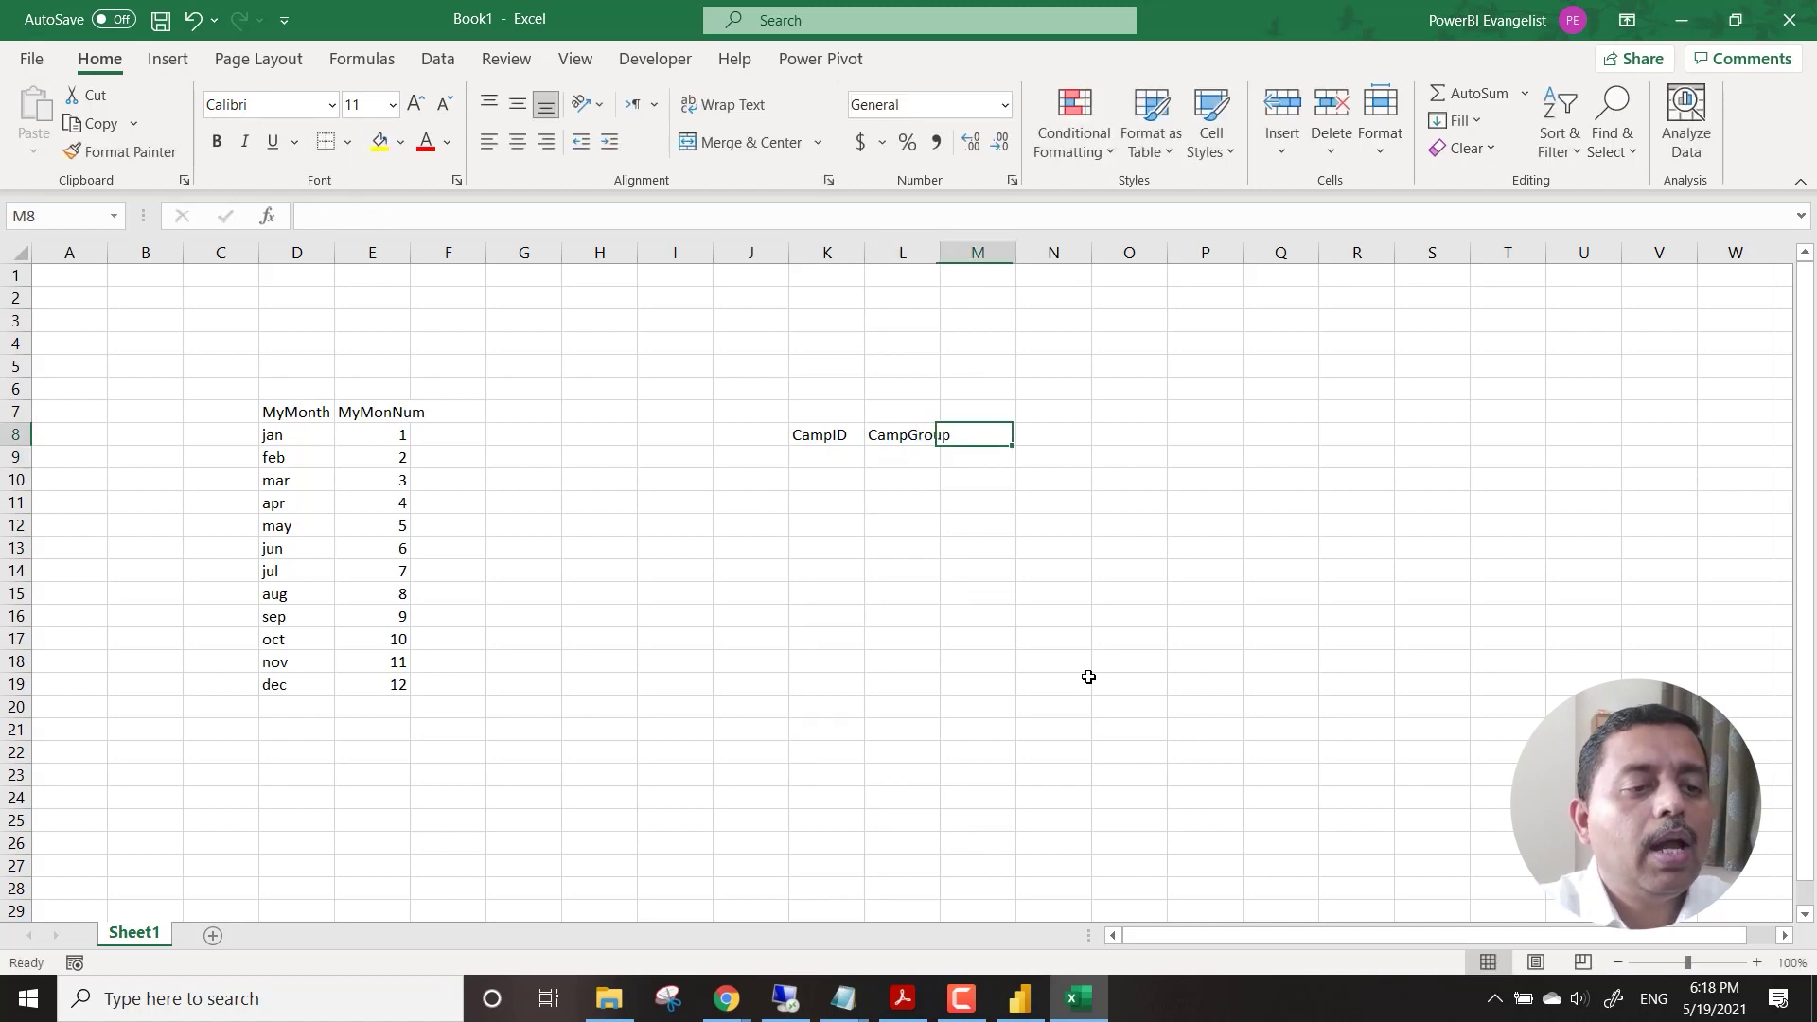
pyautogui.write('CampName')
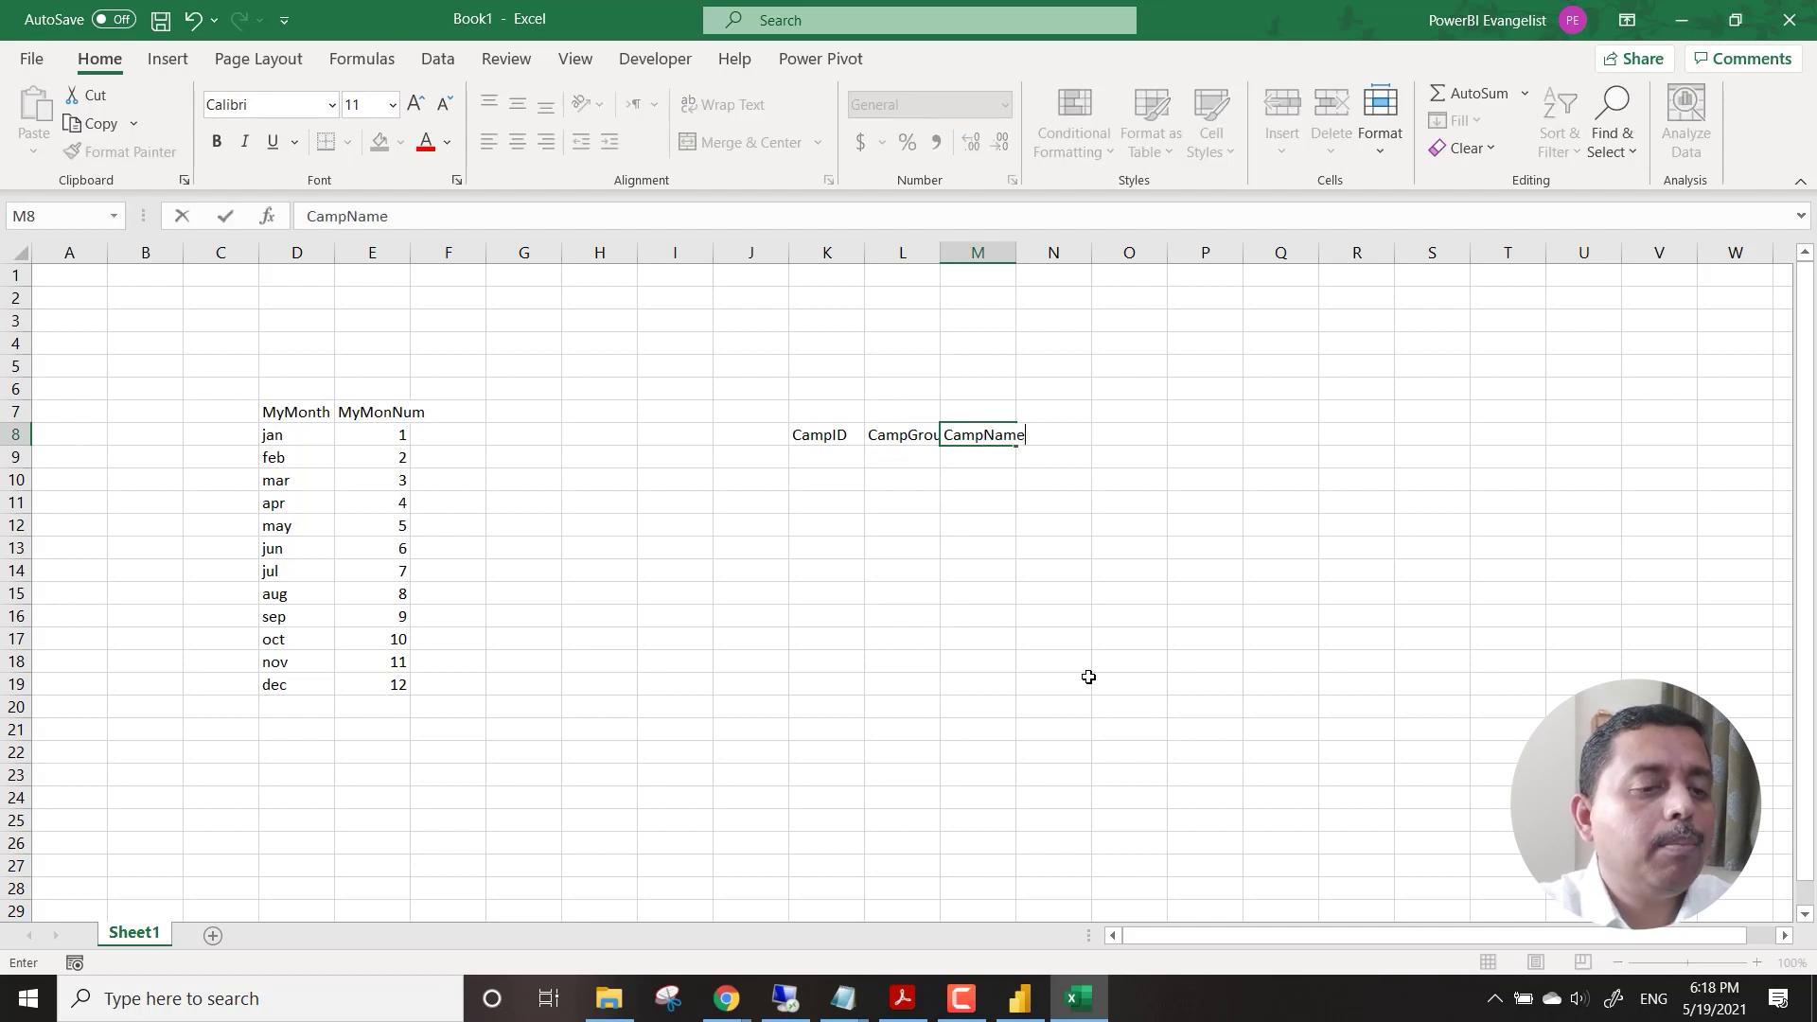
pyautogui.press('Return')
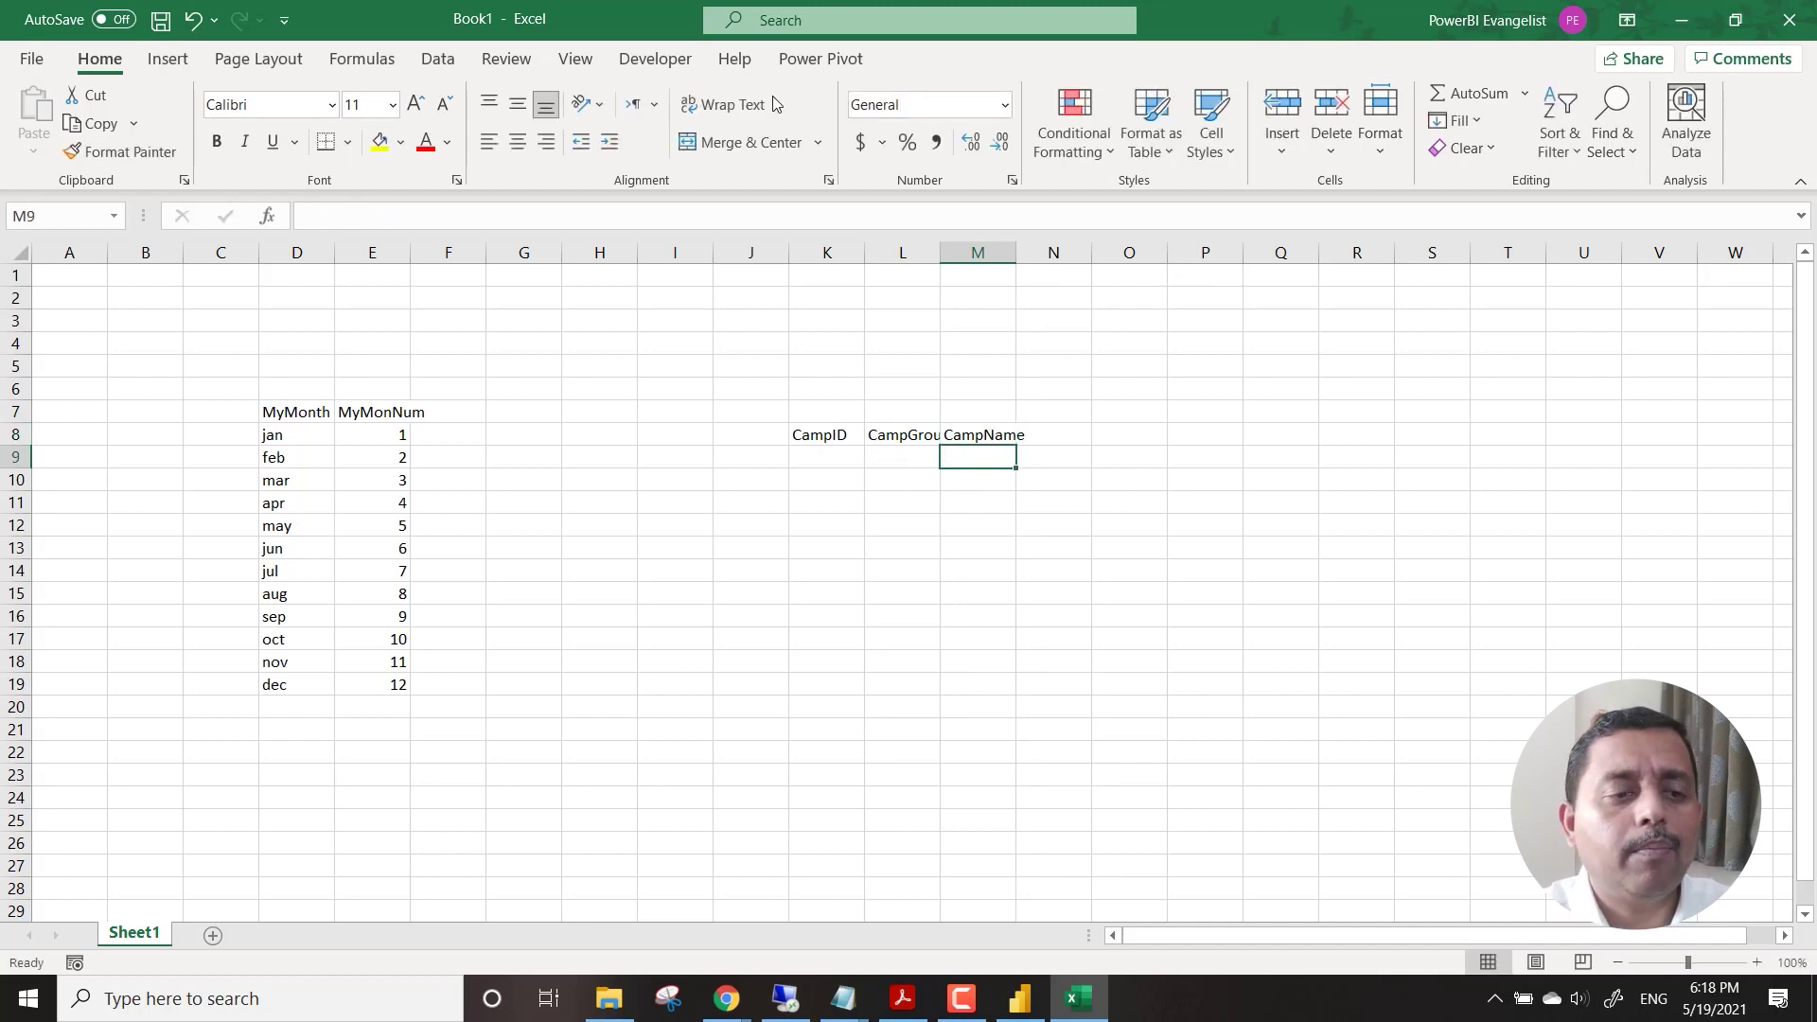
pyautogui.moveTo(941, 253); pyautogui.dragTo(1174, 253)
# Fill the CampID column with consecutive numbers starting at 1 in K9 and running down past 55.
pyautogui.click(852, 468)
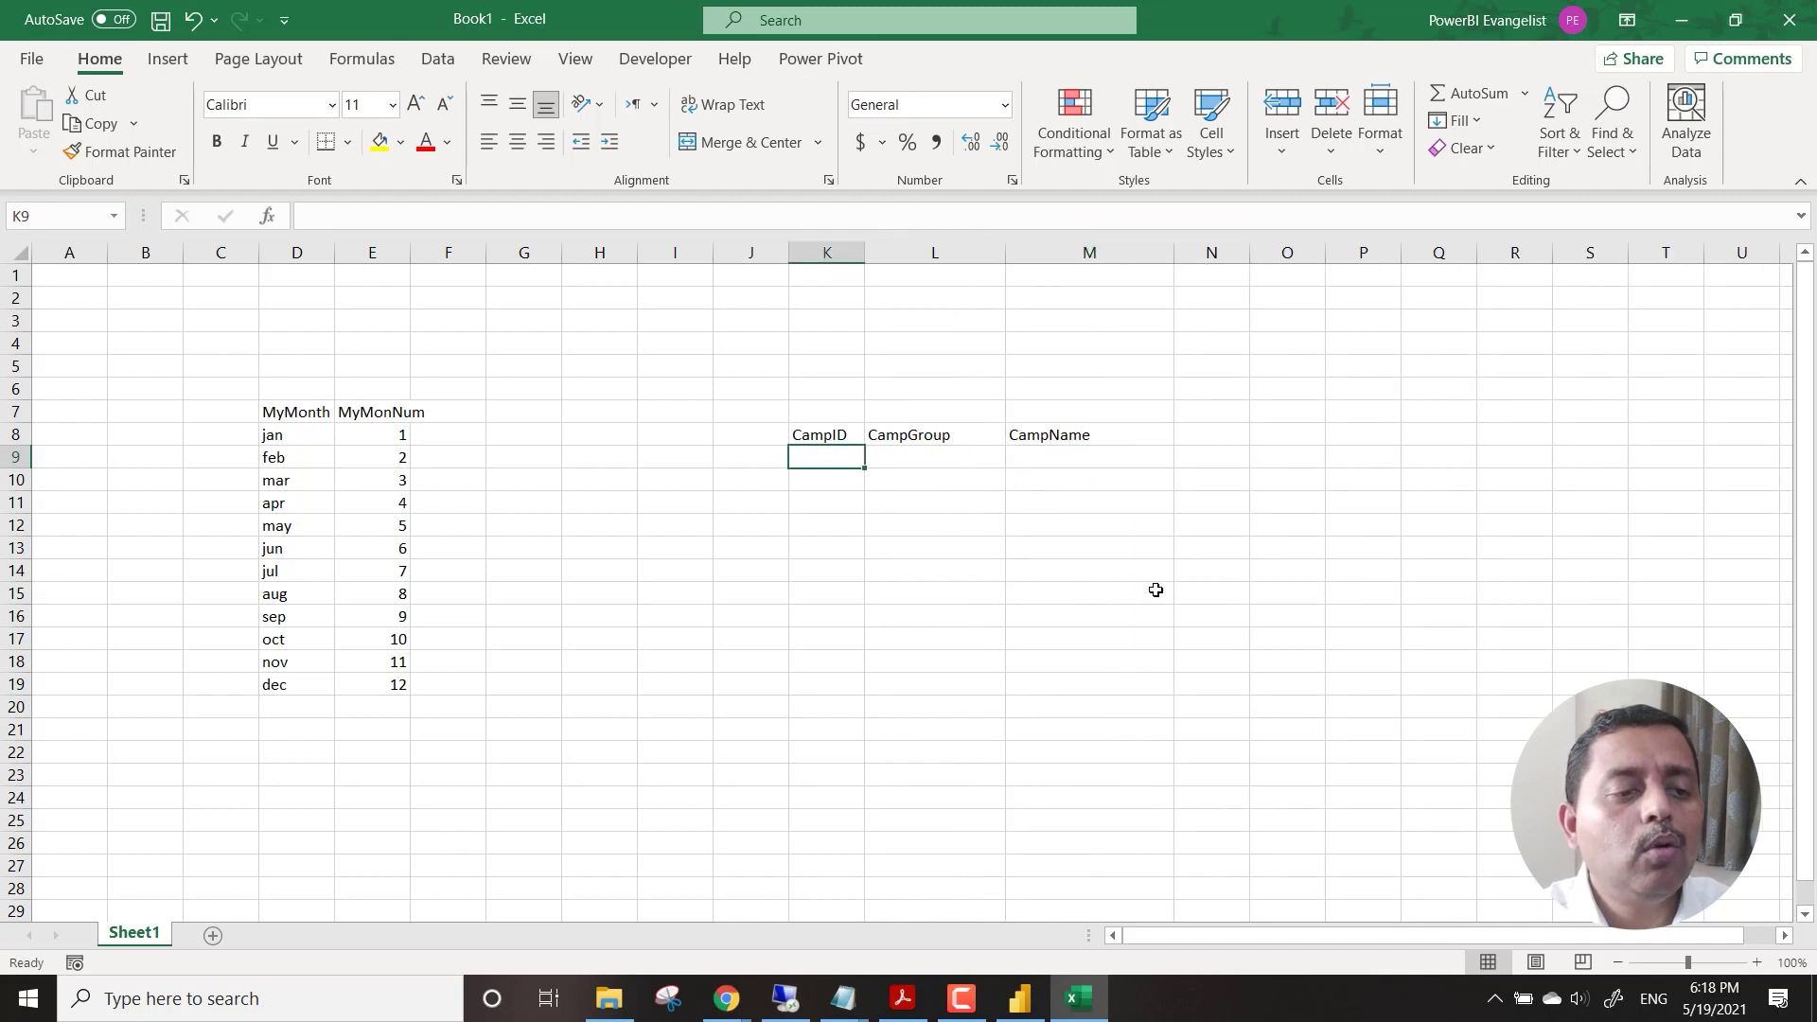
pyautogui.write('1')
pyautogui.press('Return')
pyautogui.write('2')
pyautogui.press('Return')
pyautogui.press('Up')
pyautogui.press('Up')
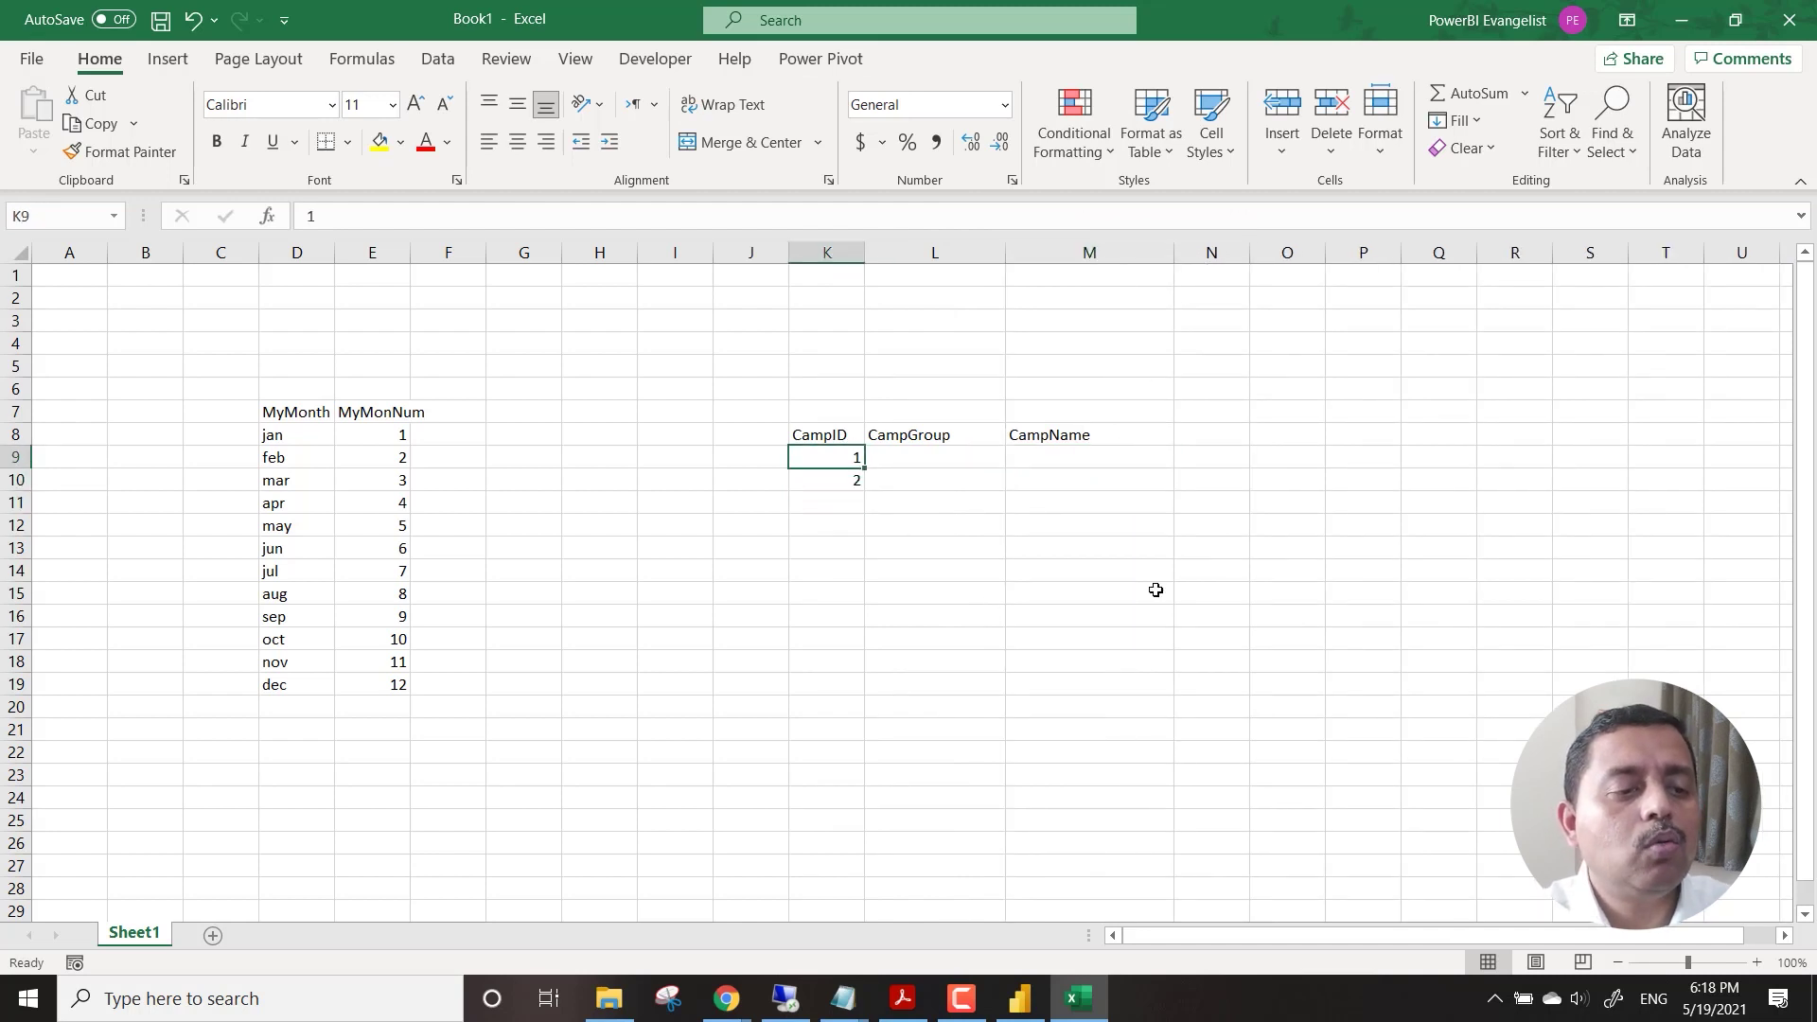
pyautogui.hotkey('shift', 'Down')
pyautogui.moveTo(865, 490); pyautogui.dragTo(834, 742)
pyautogui.hotkey('ctrl', 'Up')
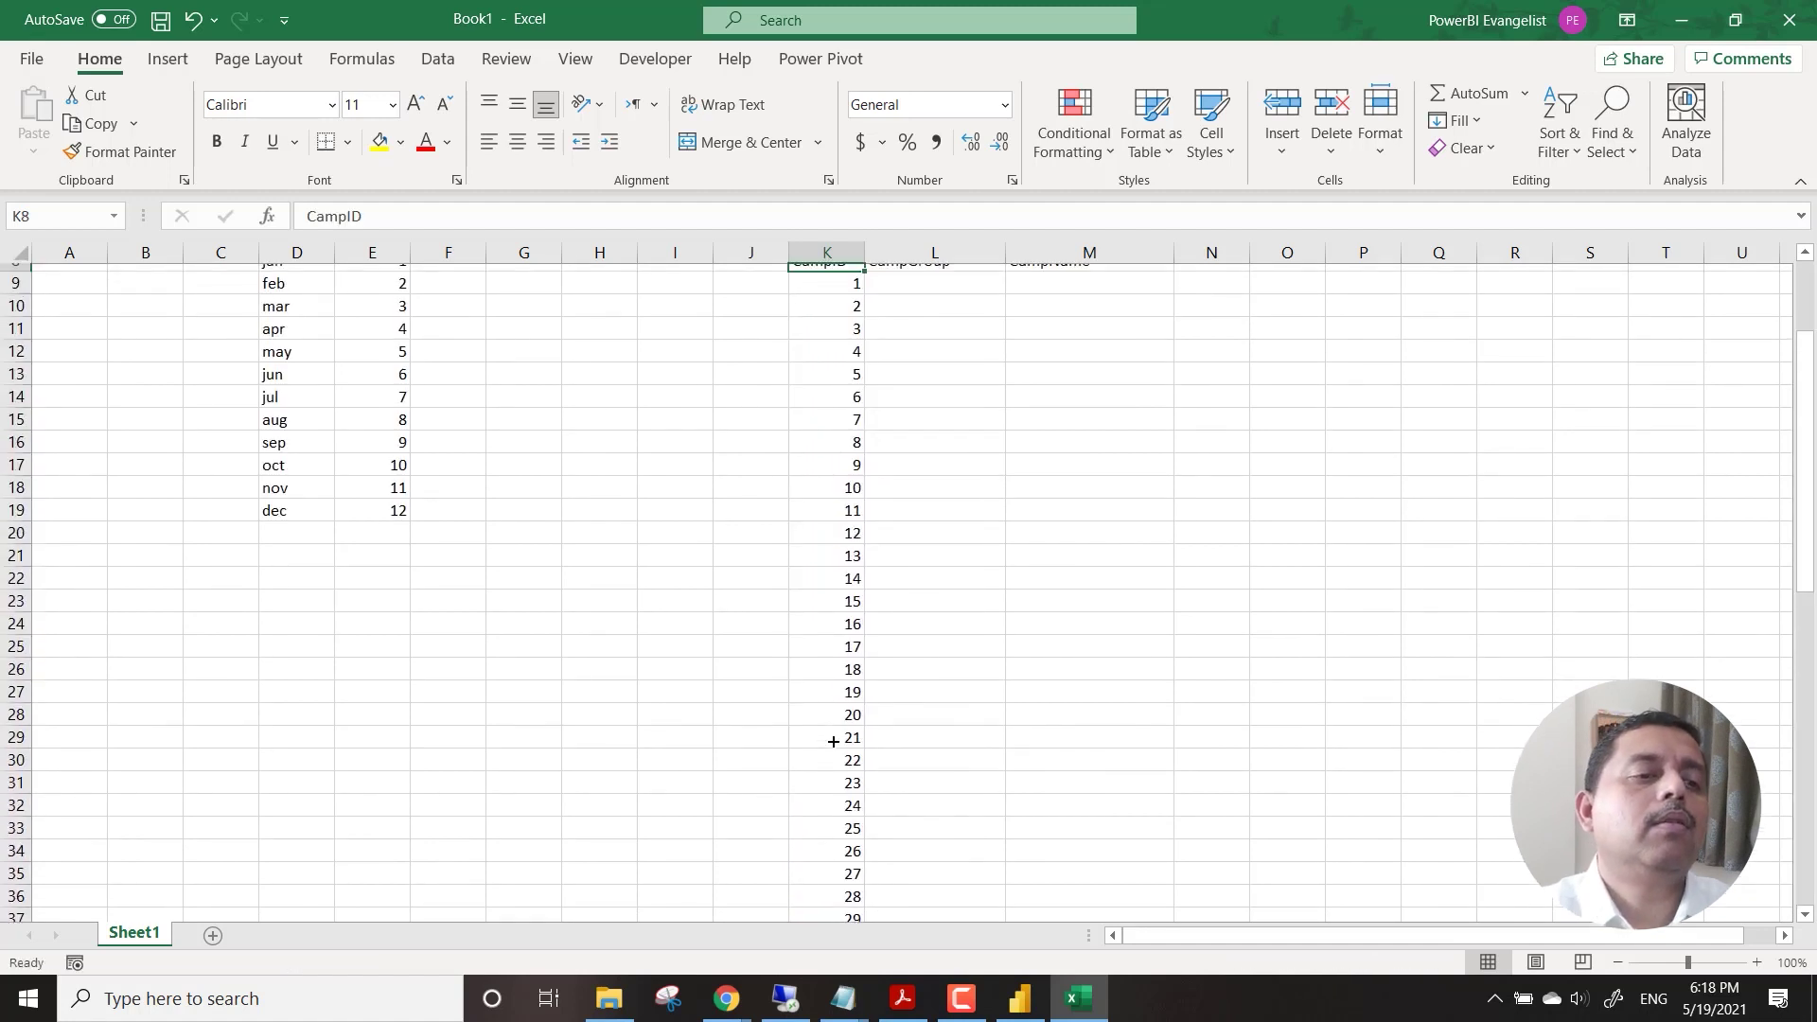
# Fill CampGroup with 1 in L9:L26, for CampIDs 1 to 18.
pyautogui.press('Down')
pyautogui.press('Right')
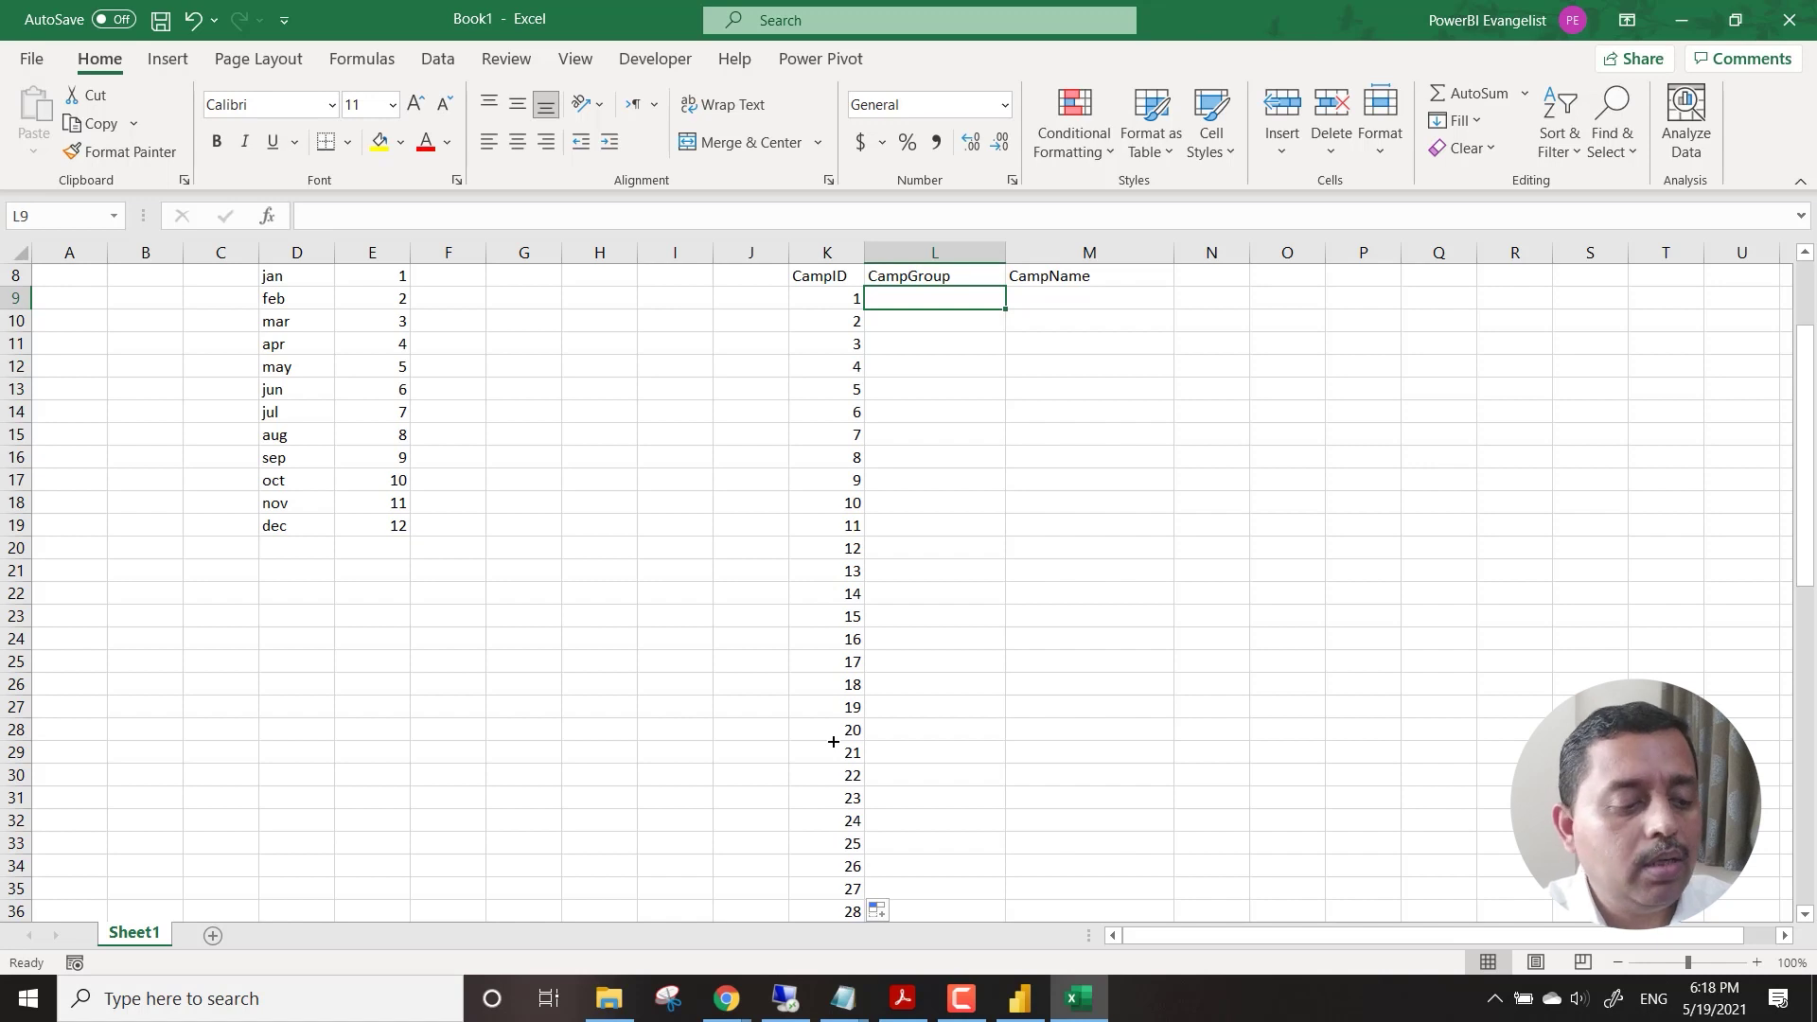
pyautogui.write('1')
pyautogui.press('Return')
pyautogui.press('Up')
pyautogui.hotkey('shift', 'Down')
pyautogui.hotkey('shift', 'Down')
pyautogui.hotkey('shift', 'Down')
pyautogui.hotkey('shift', 'Down')
pyautogui.hotkey('shift', 'Down')
pyautogui.hotkey('shift', 'Down')
pyautogui.hotkey('shift', 'Down')
pyautogui.hotkey('shift', 'Down')
pyautogui.hotkey('shift', 'Down')
pyautogui.hotkey('shift', 'Down')
pyautogui.hotkey('shift', 'Down')
pyautogui.hotkey('shift', 'Down')
pyautogui.hotkey('shift', 'Down')
pyautogui.hotkey('shift', 'Down')
pyautogui.hotkey('shift', 'Down')
pyautogui.hotkey('shift', 'Down')
pyautogui.hotkey('shift', 'Down')
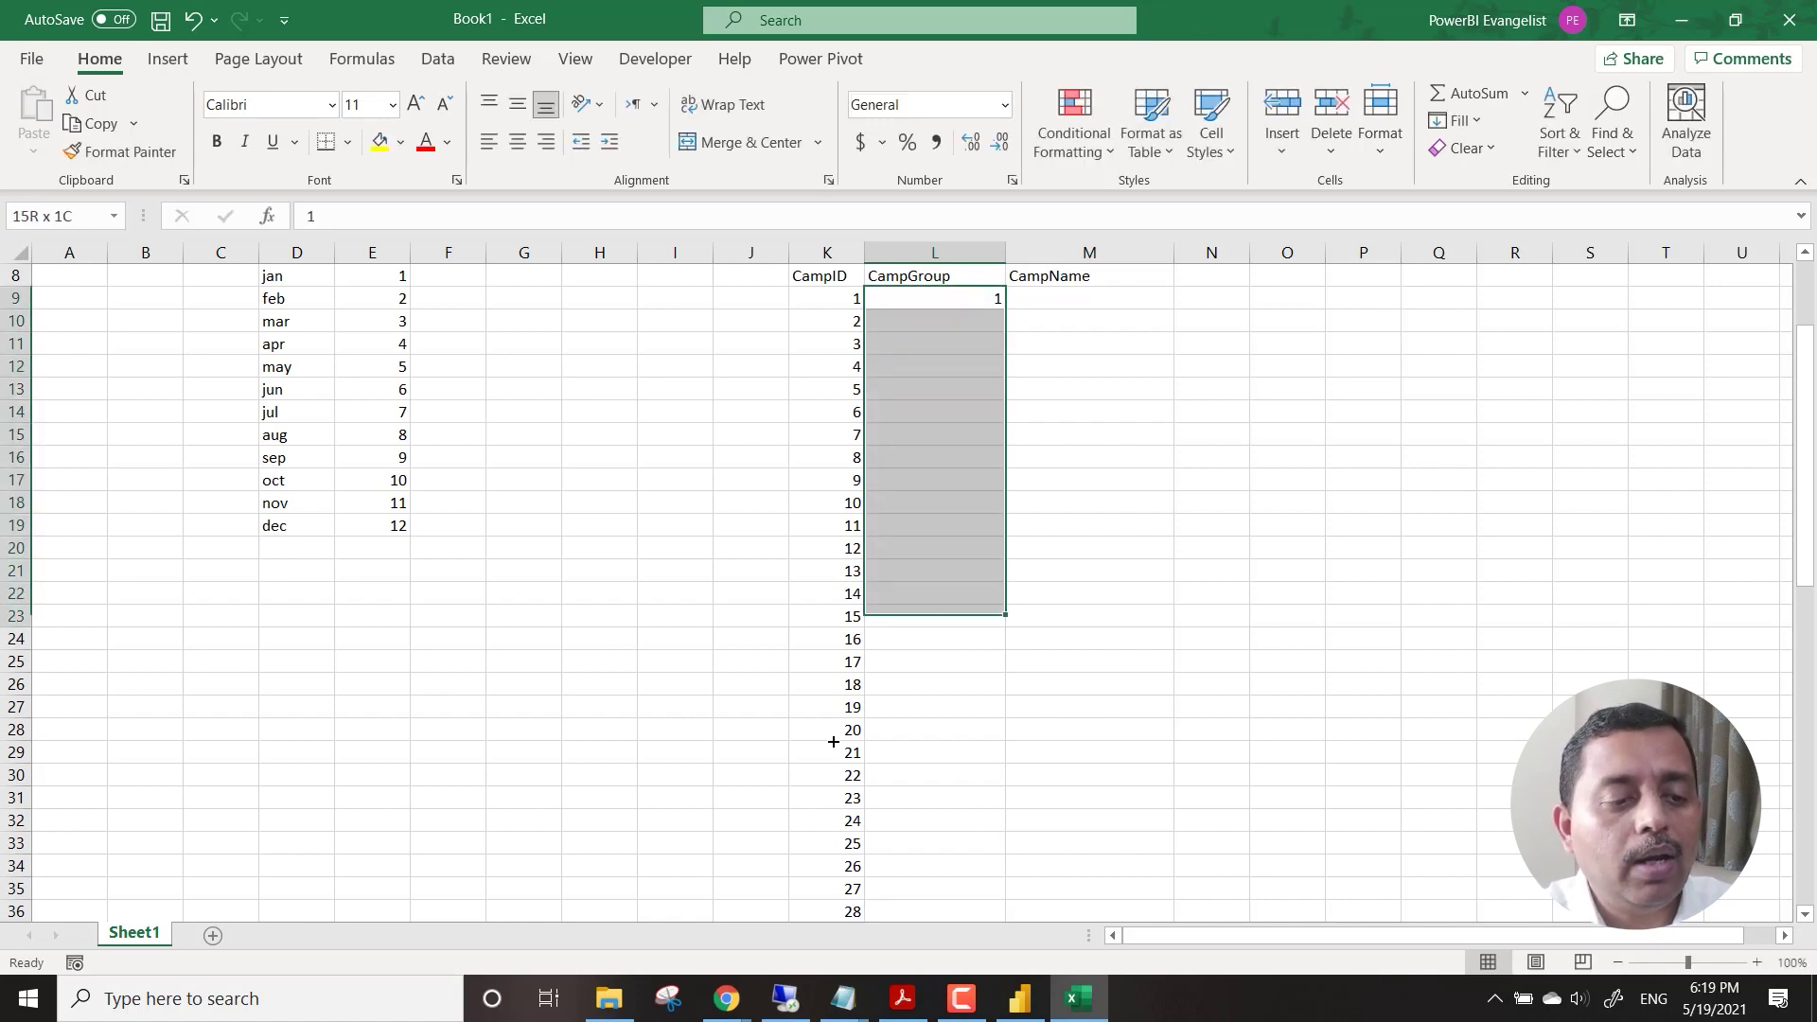
pyautogui.hotkey('ctrl', 'd')
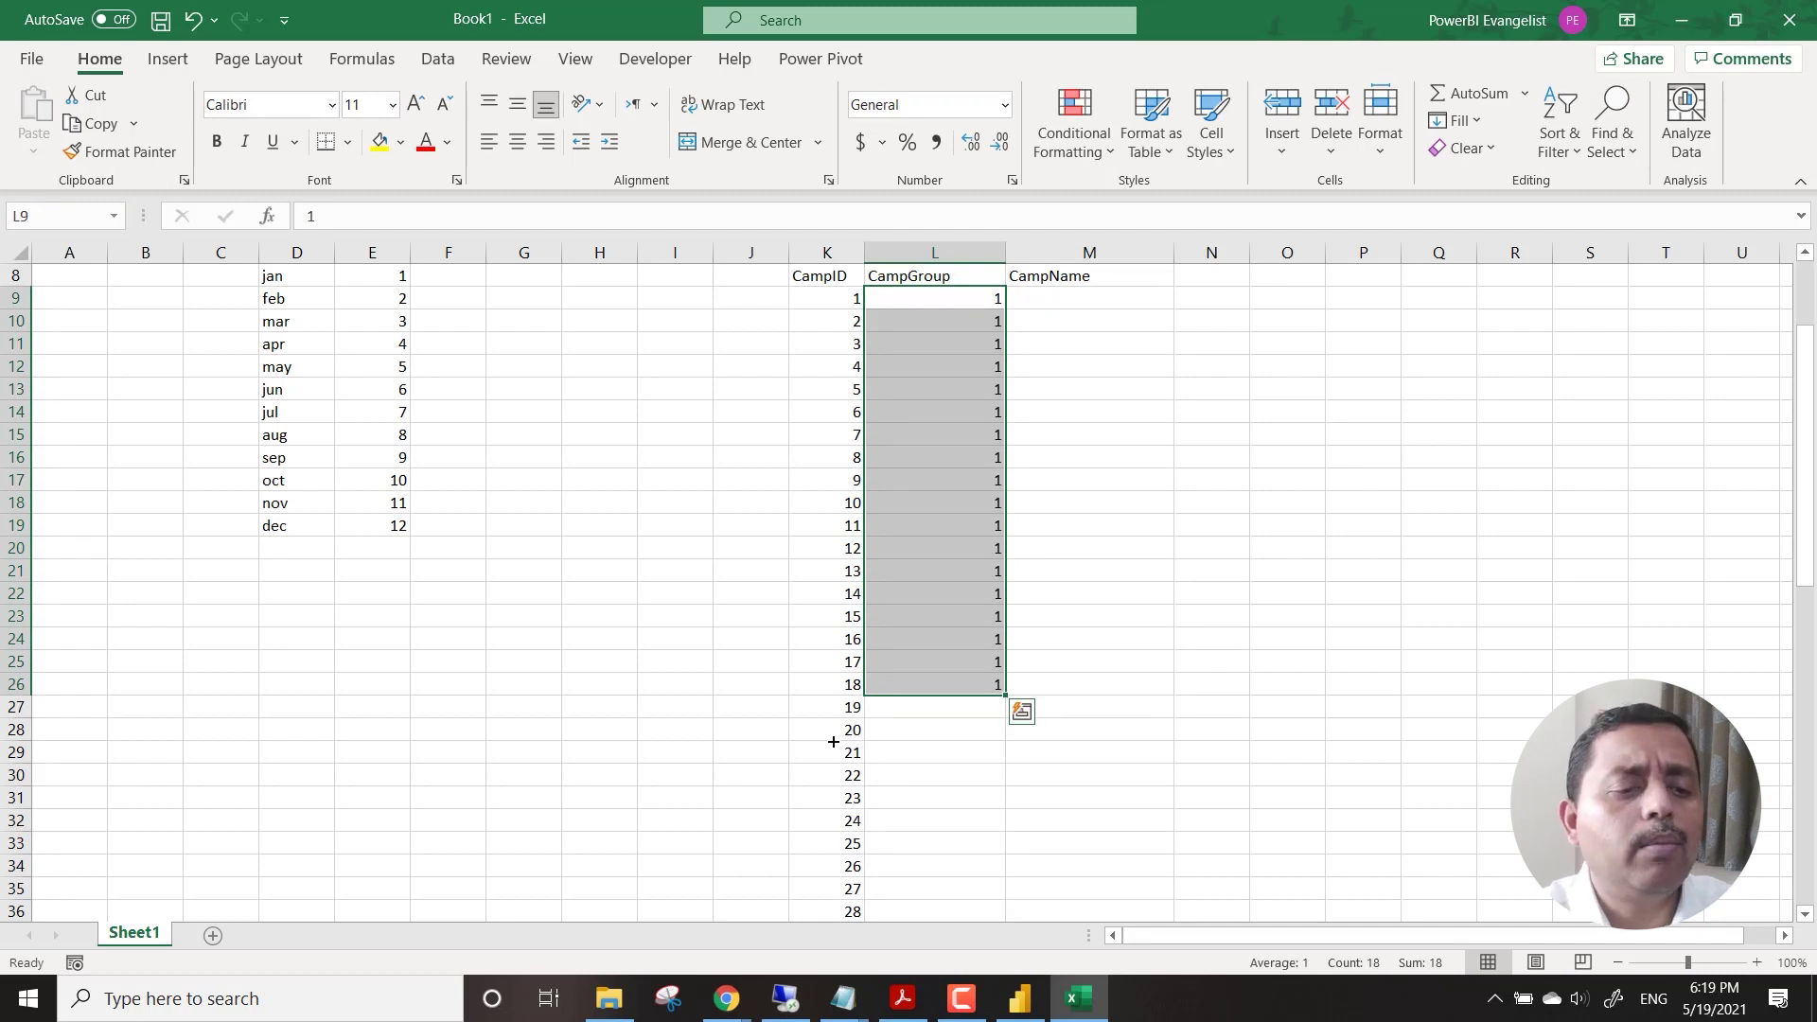
# Fill CampGroup with 2 in L27:L42, for CampIDs 19 to 34.
pyautogui.click(922, 716)
pyautogui.write('2')
pyautogui.press('Return')
pyautogui.press('Up')
pyautogui.hotkey('shift', 'Down')
pyautogui.hotkey('shift', 'Down')
pyautogui.hotkey('shift', 'Down')
pyautogui.hotkey('shift', 'Down')
pyautogui.hotkey('shift', 'Down')
pyautogui.hotkey('shift', 'Down')
pyautogui.hotkey('shift', 'Down')
pyautogui.hotkey('shift', 'Down')
pyautogui.hotkey('shift', 'Down')
pyautogui.hotkey('shift', 'Down')
pyautogui.hotkey('shift', 'Down')
pyautogui.hotkey('shift', 'Down')
pyautogui.hotkey('shift', 'Down')
pyautogui.hotkey('shift', 'Down')
pyautogui.hotkey('shift', 'Down')
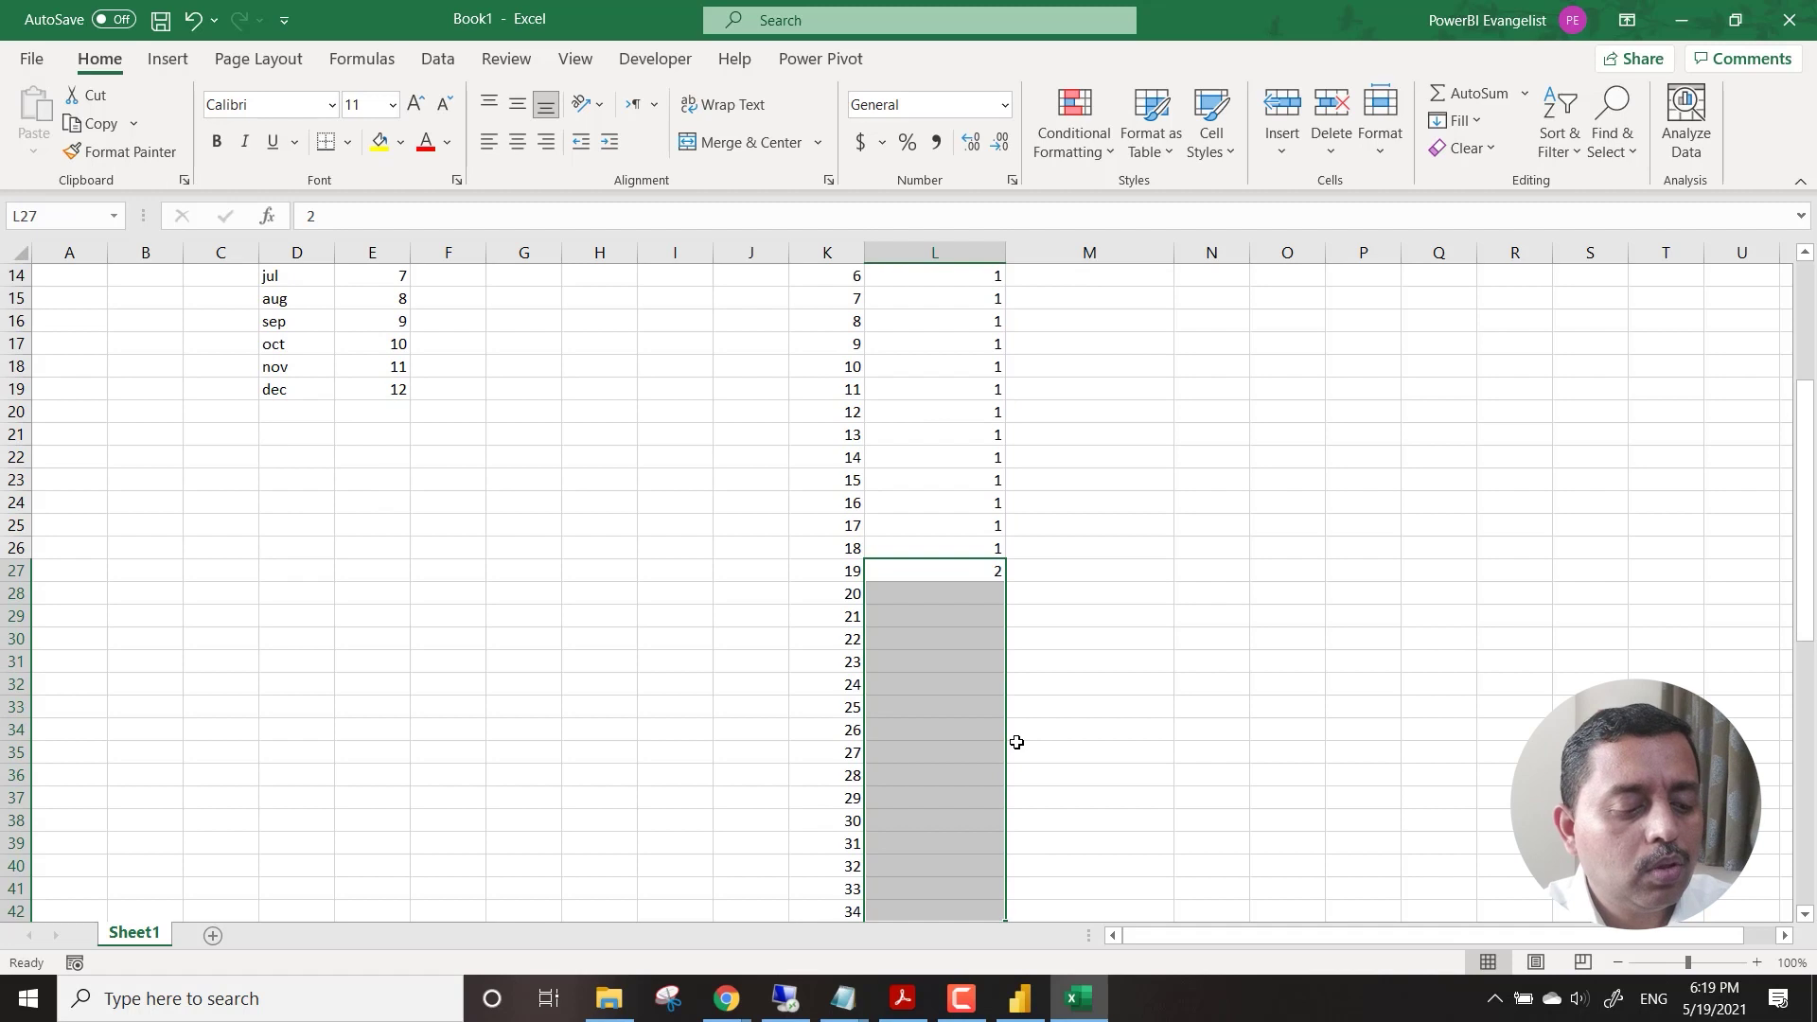
pyautogui.hotkey('ctrl', 'd')
# Fill CampGroup with 3 in L43:L57, for CampIDs 35 to 49.
pyautogui.press('Down')
pyautogui.press('Down')
pyautogui.press('Down')
pyautogui.press('Down')
pyautogui.press('Down')
pyautogui.press('Down')
pyautogui.press('Down')
pyautogui.press('Down')
pyautogui.press('Down')
pyautogui.press('Down')
pyautogui.press('Down')
pyautogui.press('Down')
pyautogui.press('Down')
pyautogui.press('Down')
pyautogui.press('Down')
pyautogui.press('Down')
pyautogui.press('Down')
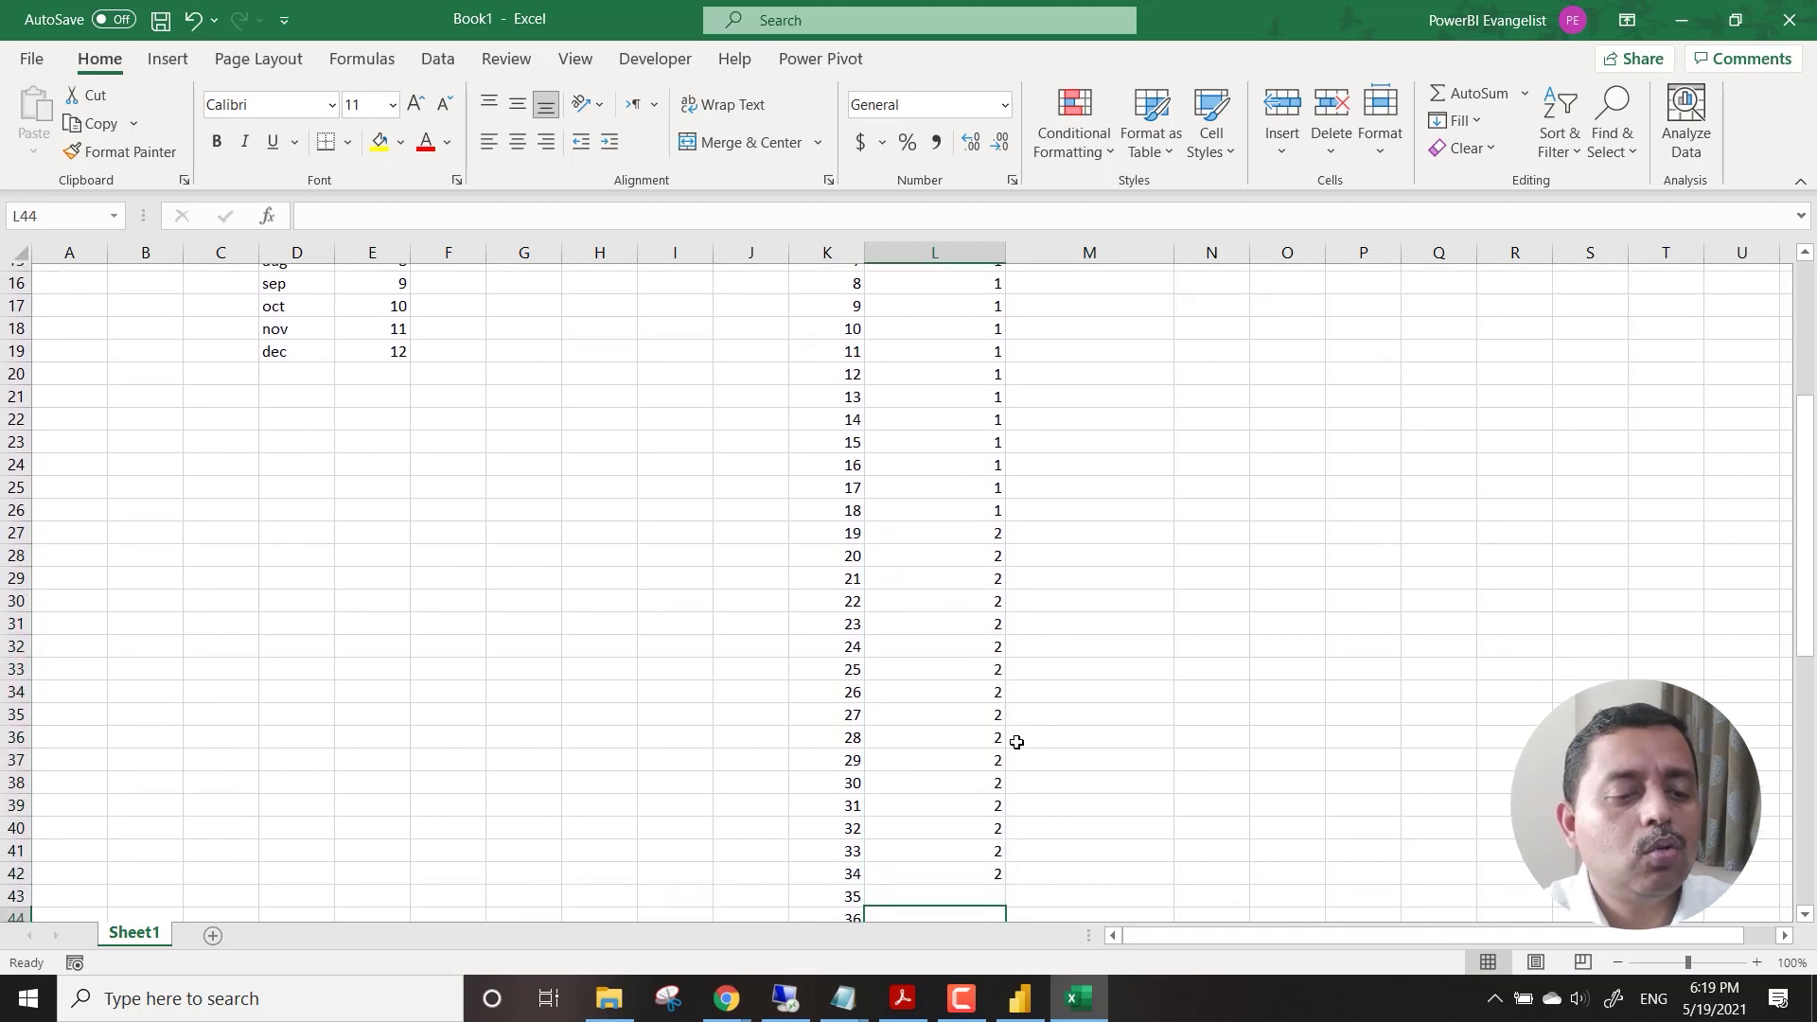
pyautogui.press('Up')
pyautogui.write('3')
pyautogui.press('Return')
pyautogui.press('Up')
pyautogui.hotkey('shift', 'Down')
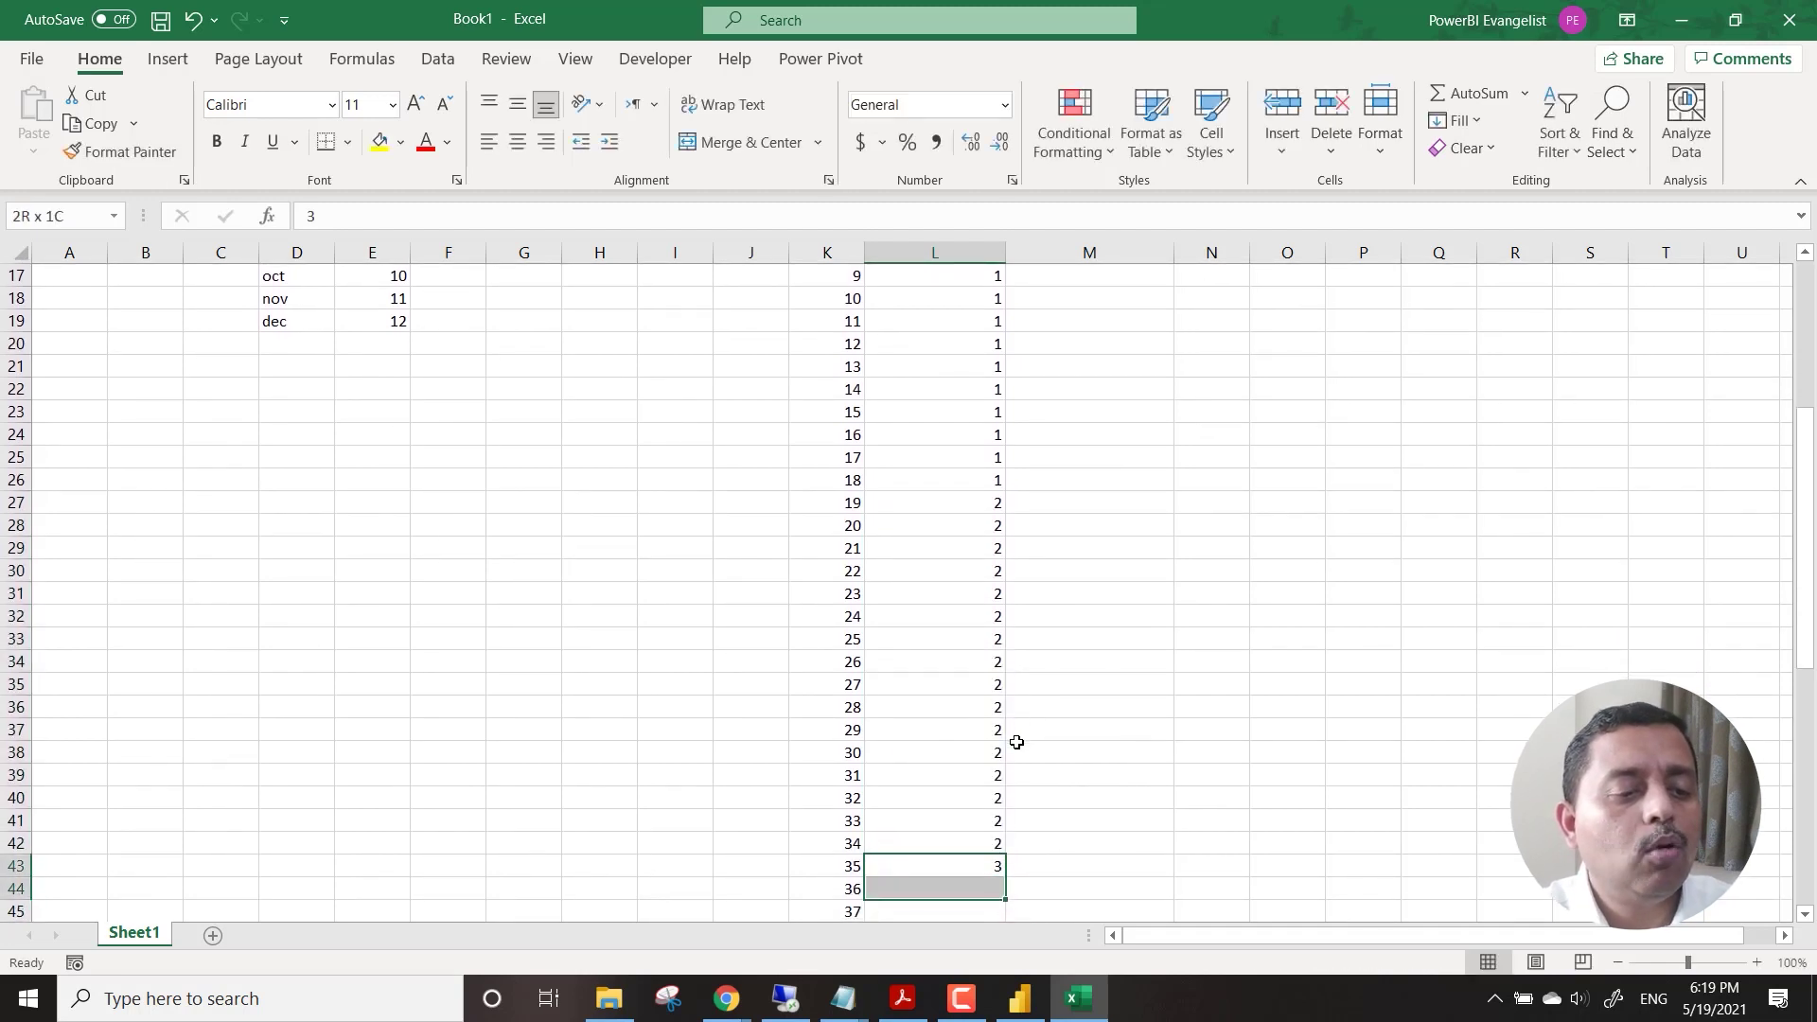
pyautogui.hotkey('shift', 'Down')
pyautogui.hotkey('shift', 'Down')
pyautogui.hotkey('shift', 'Down')
pyautogui.hotkey('shift', 'Down')
pyautogui.hotkey('shift', 'Down')
pyautogui.hotkey('shift', 'Down')
pyautogui.hotkey('shift', 'Down')
pyautogui.hotkey('shift', 'Down')
pyautogui.hotkey('shift', 'Down')
pyautogui.hotkey('shift', 'Down')
pyautogui.hotkey('shift', 'Down')
pyautogui.hotkey('shift', 'Down')
pyautogui.hotkey('shift', 'Down')
pyautogui.hotkey('shift', 'Down')
pyautogui.hotkey('shift', 'Down')
pyautogui.hotkey('shift', 'Down')
pyautogui.hotkey('shift', 'Down')
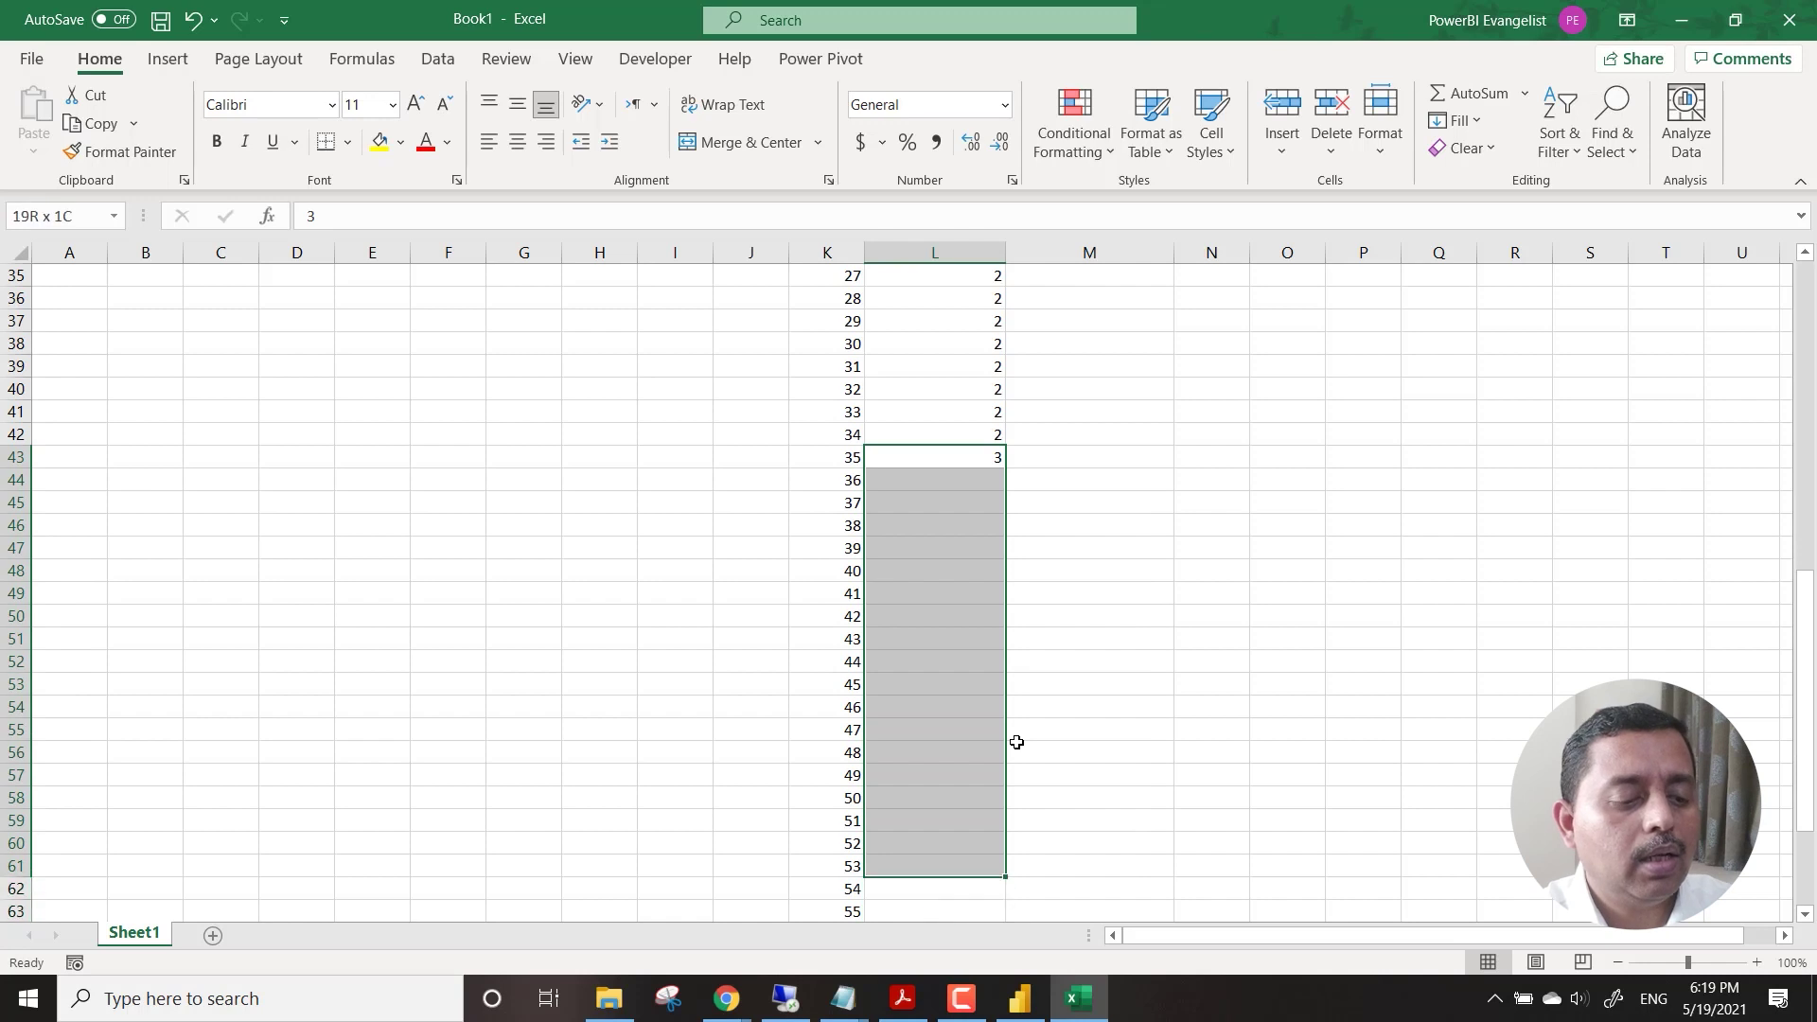
pyautogui.hotkey('shift', 'Up')
pyautogui.hotkey('shift', 'Up')
pyautogui.hotkey('shift', 'Up')
pyautogui.hotkey('shift', 'Up')
pyautogui.hotkey('ctrl', 'd')
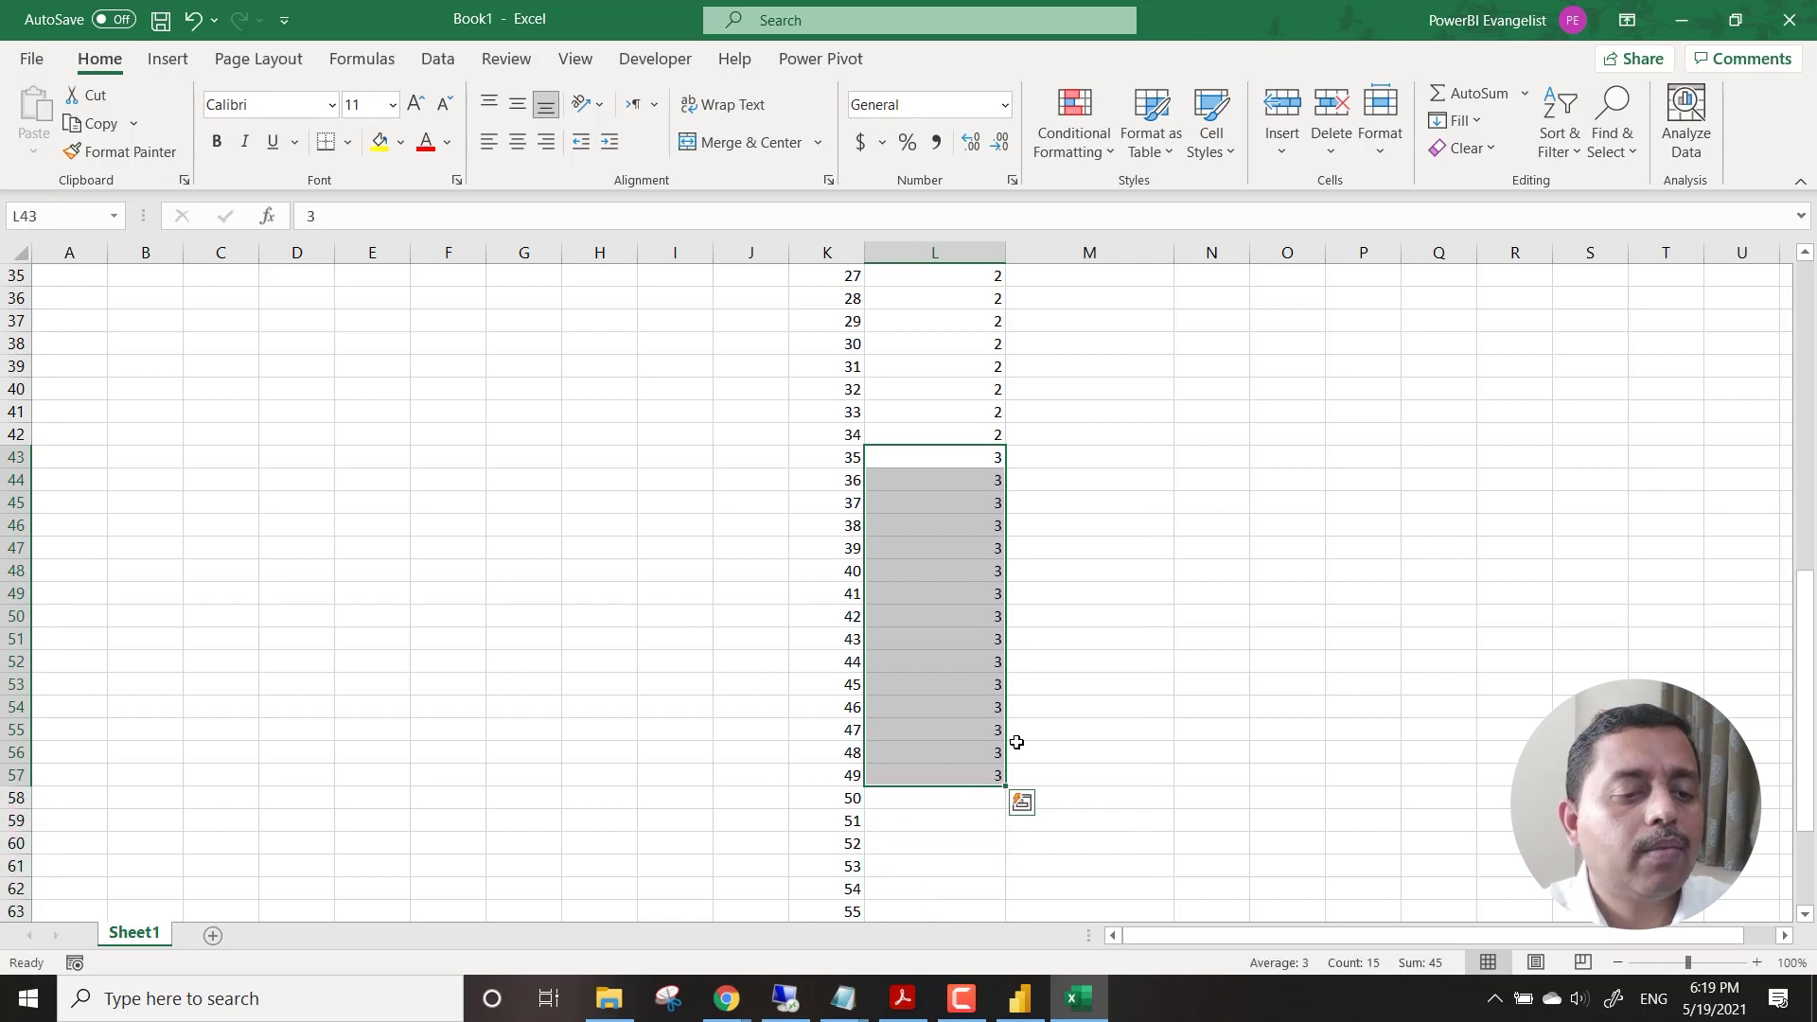
# Fill CampGroup with 4 in L58:L71, for CampIDs 50 to 63.
pyautogui.click(971, 804)
pyautogui.write('4')
pyautogui.press('Return')
pyautogui.press('Up')
pyautogui.hotkey('shift', 'Down')
pyautogui.hotkey('shift', 'Down')
pyautogui.hotkey('shift', 'Down')
pyautogui.hotkey('shift', 'Down')
pyautogui.hotkey('shift', 'Down')
pyautogui.hotkey('shift', 'Down')
pyautogui.hotkey('shift', 'Down')
pyautogui.hotkey('shift', 'Down')
pyautogui.hotkey('shift', 'Down')
pyautogui.hotkey('shift', 'Down')
pyautogui.hotkey('shift', 'Down')
pyautogui.hotkey('shift', 'Down')
pyautogui.hotkey('shift', 'Down')
pyautogui.hotkey('shift', 'Down')
pyautogui.hotkey('shift', 'Down')
pyautogui.hotkey('shift', 'Down')
pyautogui.hotkey('shift', 'Down')
pyautogui.hotkey('shift', 'Down')
pyautogui.hotkey('shift', 'Down')
pyautogui.hotkey('shift', 'Down')
pyautogui.hotkey('shift', 'Up')
pyautogui.hotkey('shift', 'Up')
pyautogui.hotkey('shift', 'Up')
pyautogui.hotkey('shift', 'Up')
pyautogui.hotkey('shift', 'Up')
pyautogui.hotkey('shift', 'Up')
pyautogui.hotkey('shift', 'Up')
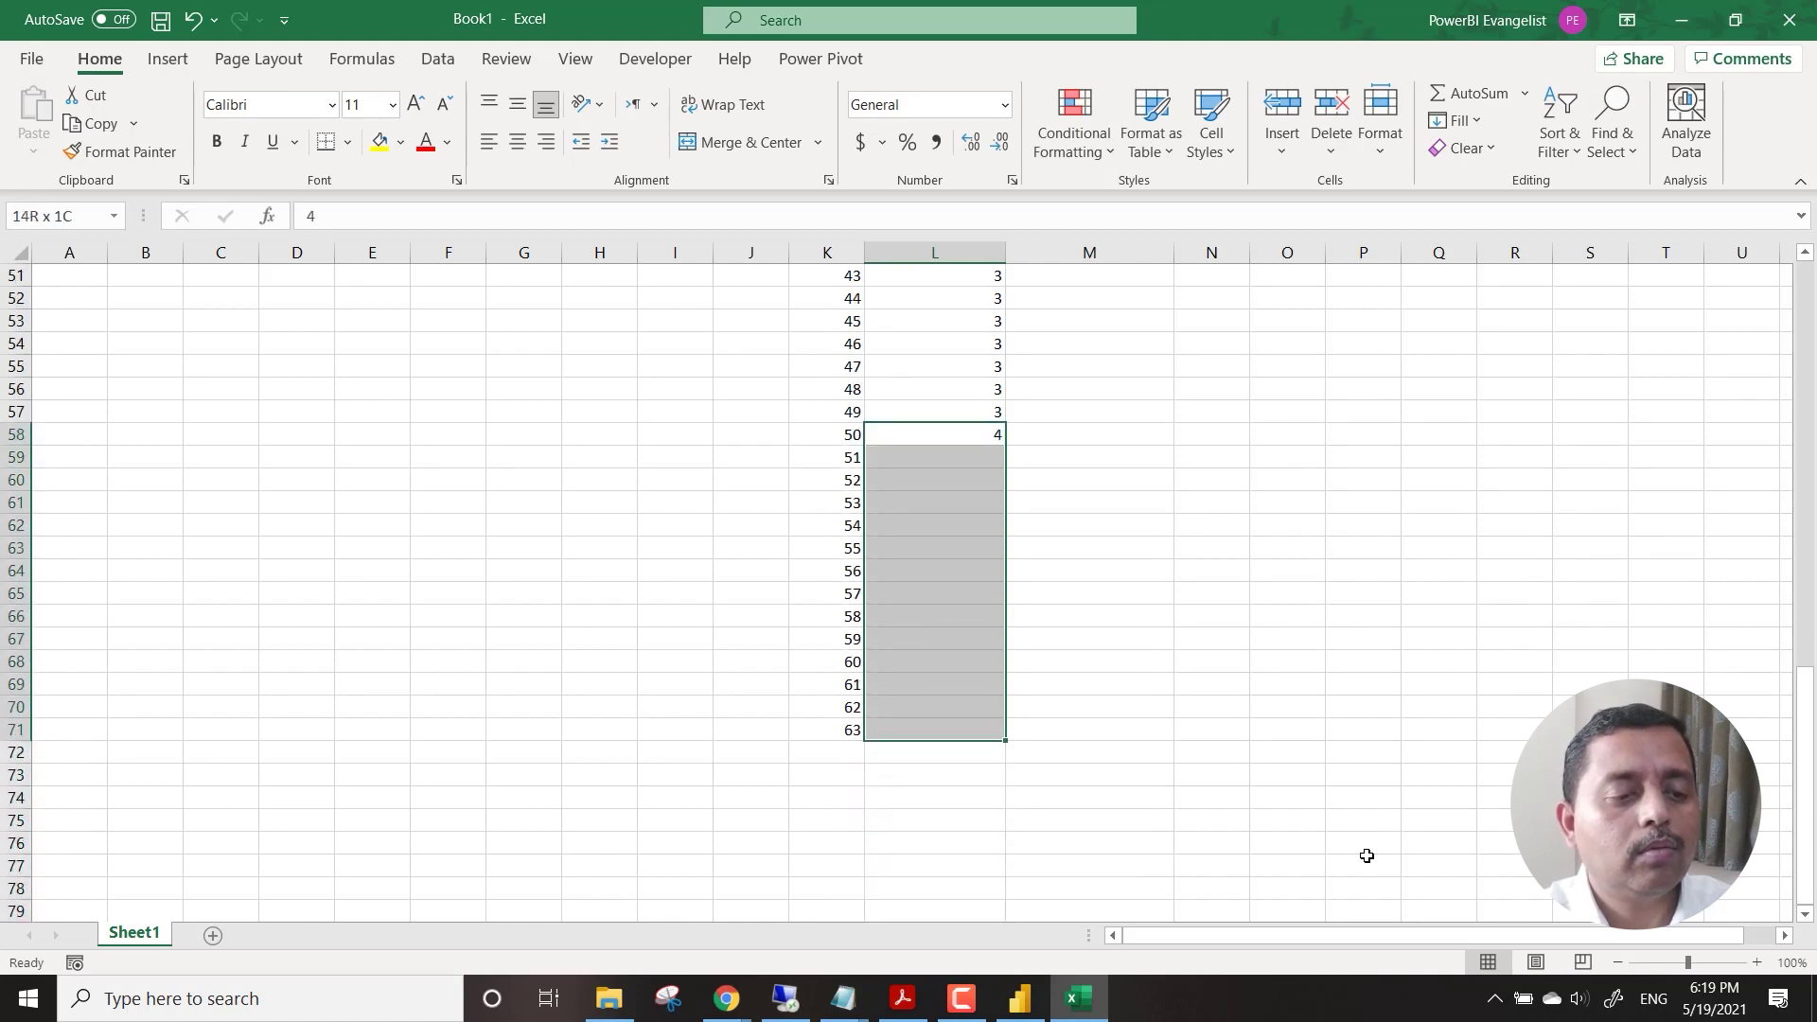
pyautogui.hotkey('ctrl', 'd')
# Fill CampName with Promo1 in M9:M26, for all the CampGroup 1 rows.
pyautogui.hotkey('ctrl', 'Up')
pyautogui.press('Down')
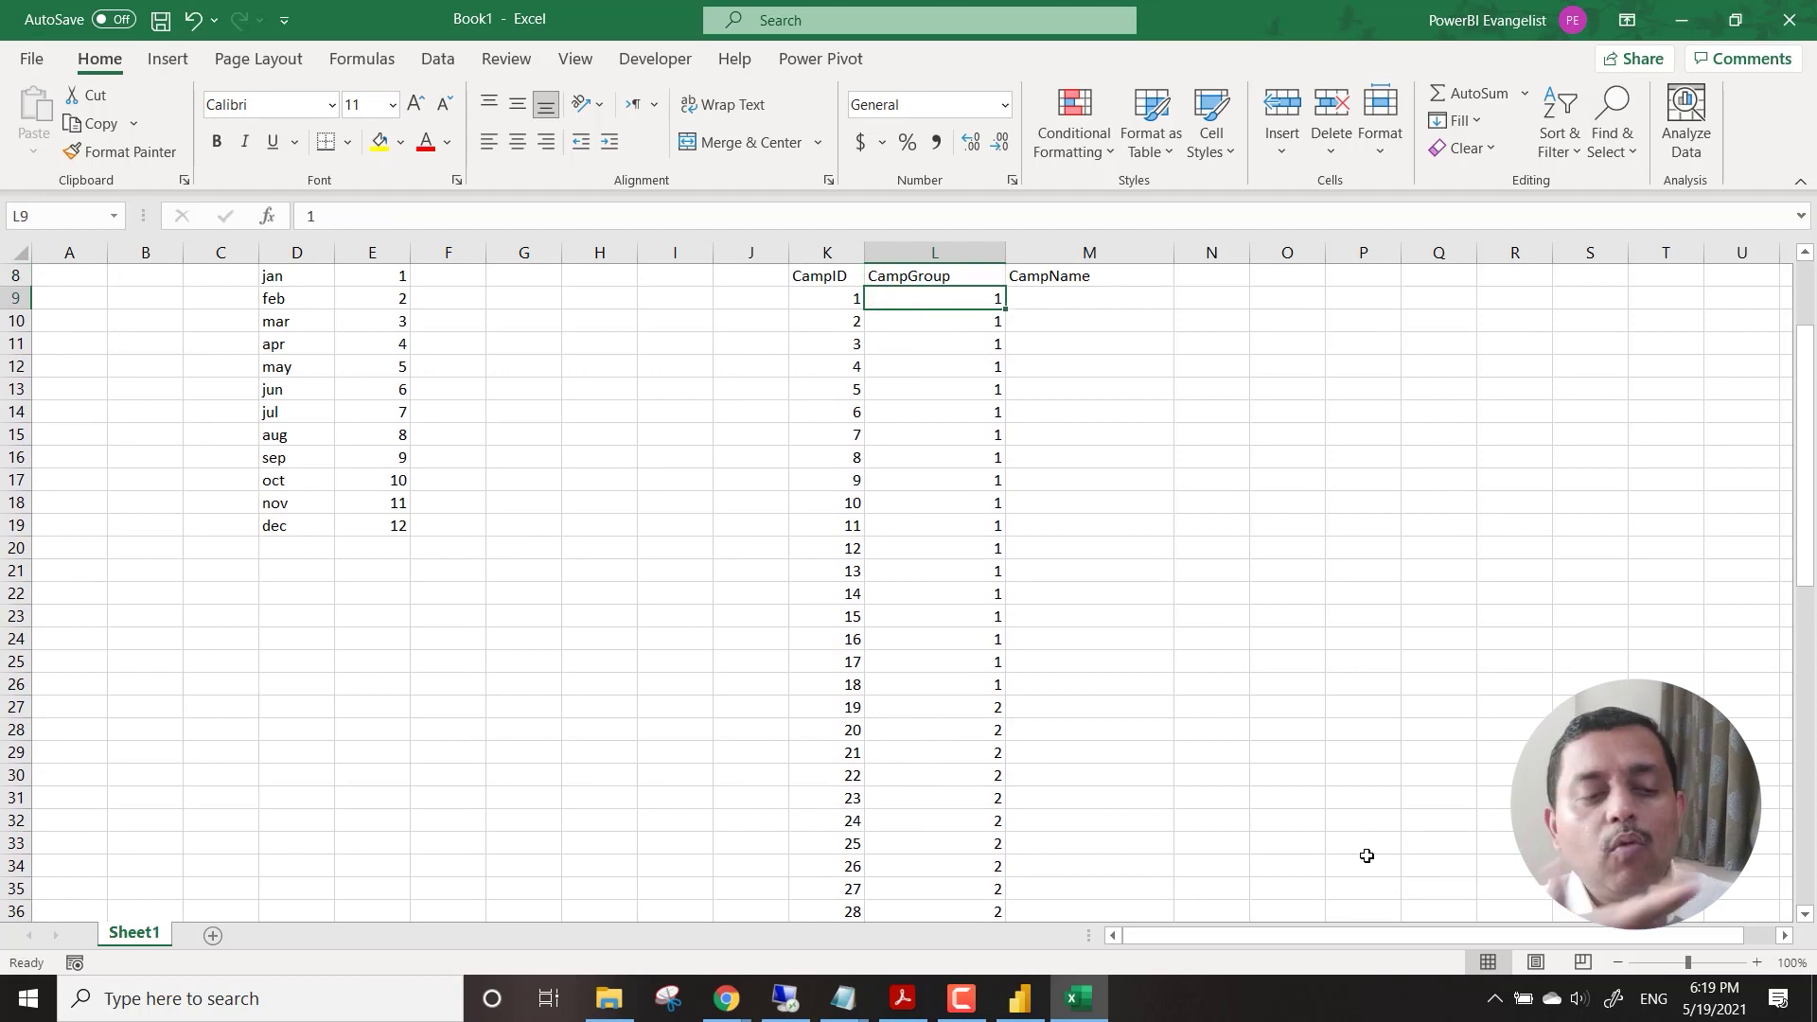
pyautogui.press('Up')
pyautogui.press('Right')
pyautogui.press('Down')
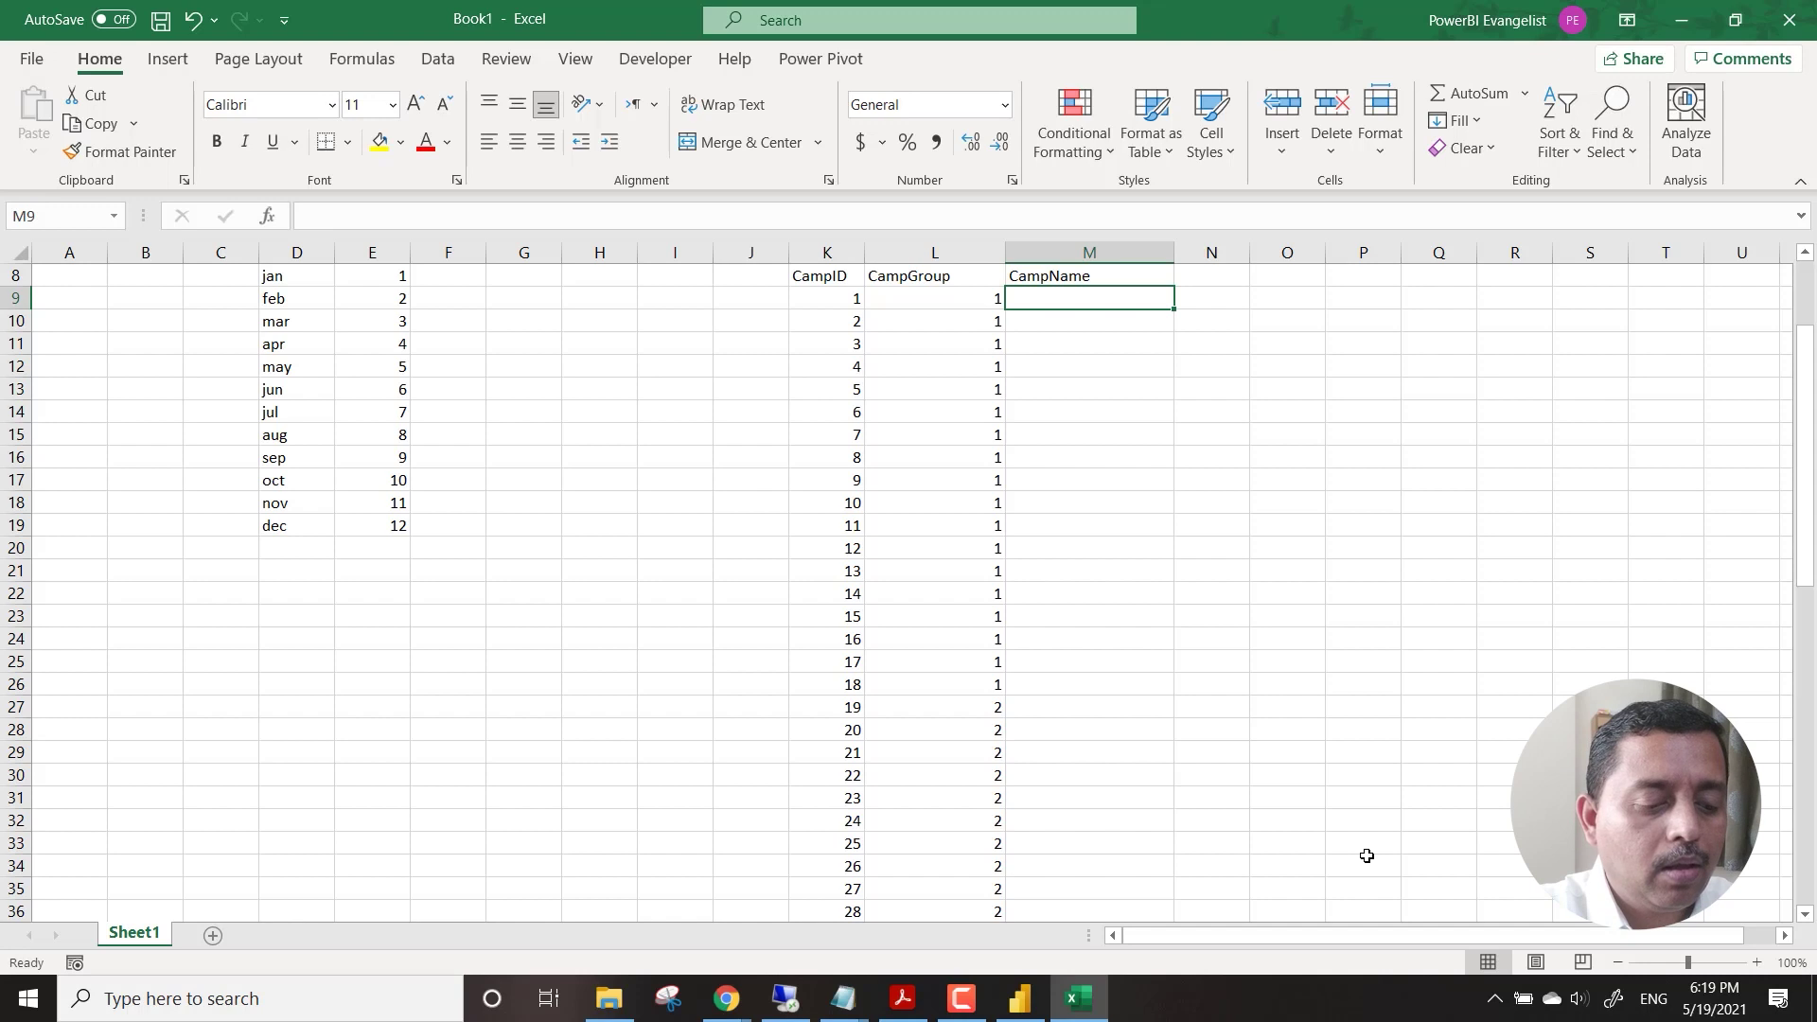
pyautogui.write('Promo1')
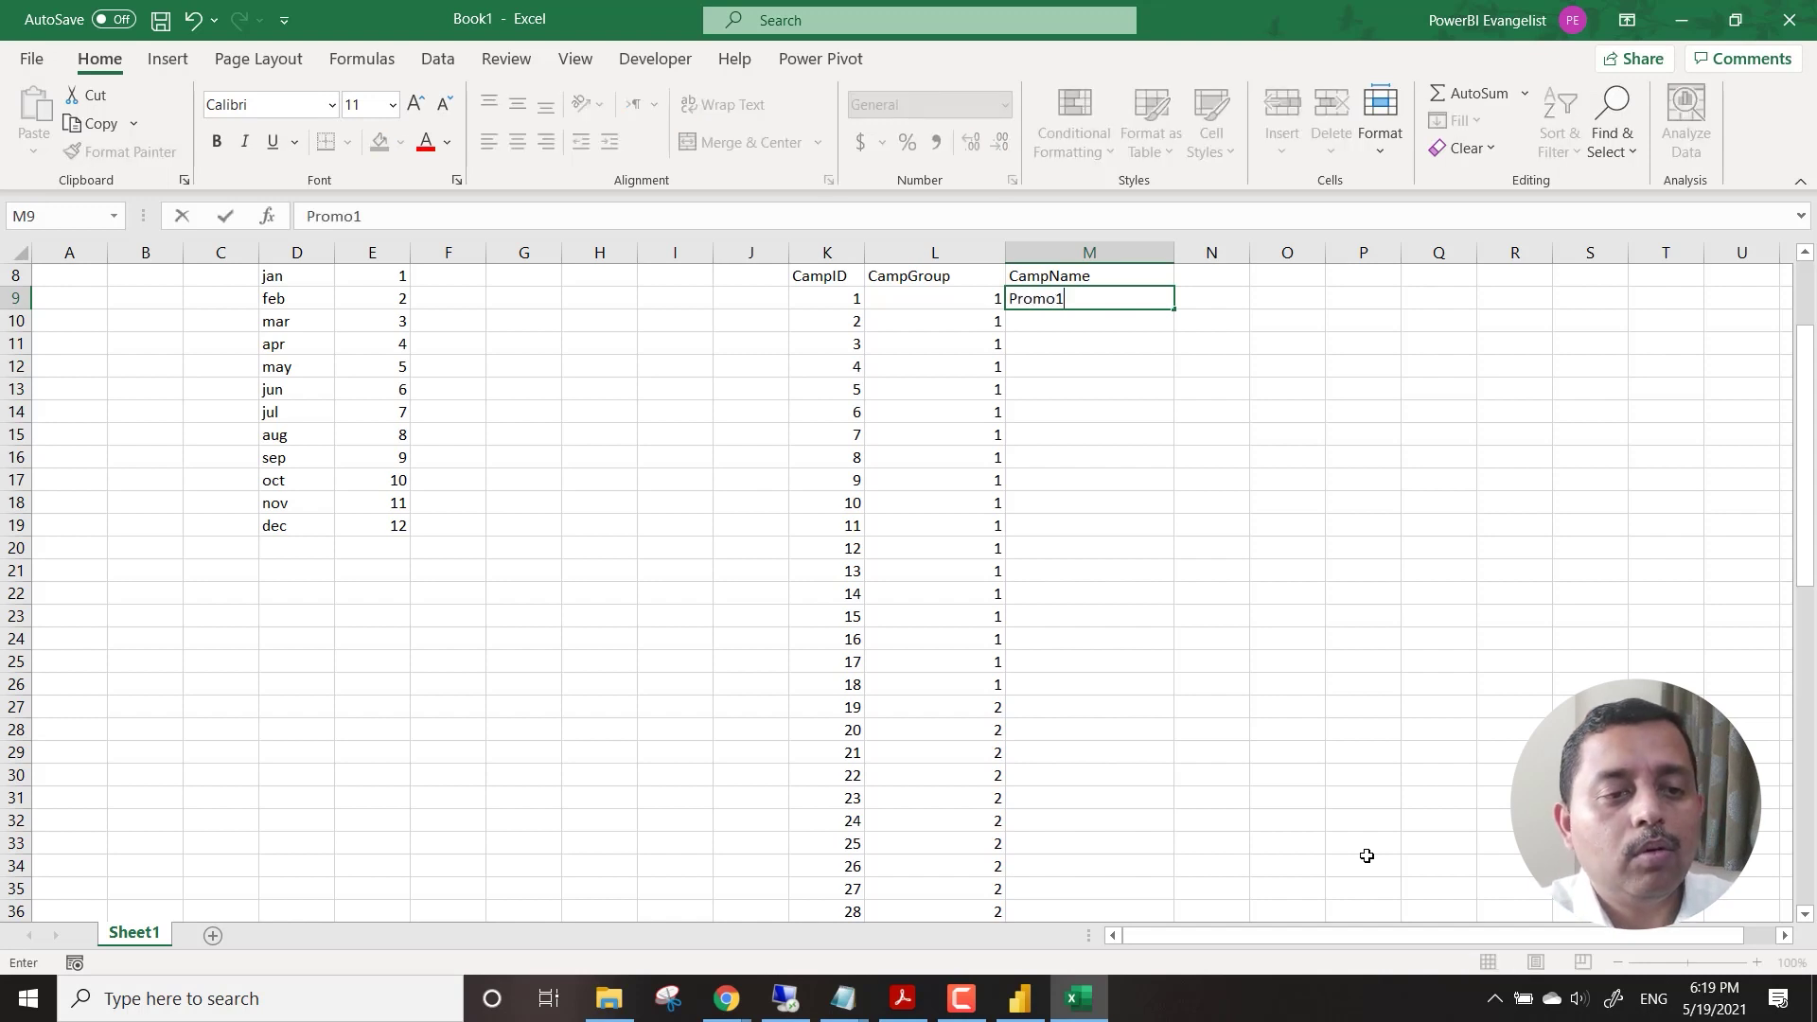
pyautogui.press('Return')
pyautogui.press('Up')
pyautogui.hotkey('shift', 'Down')
pyautogui.hotkey('shift', 'Down')
pyautogui.hotkey('shift', 'Down')
pyautogui.hotkey('shift', 'Down')
pyautogui.hotkey('shift', 'Down')
pyautogui.hotkey('shift', 'Down')
pyautogui.hotkey('shift', 'Down')
pyautogui.hotkey('shift', 'Down')
pyautogui.hotkey('shift', 'Down')
pyautogui.hotkey('shift', 'Down')
pyautogui.hotkey('shift', 'Down')
pyautogui.hotkey('shift', 'Down')
pyautogui.hotkey('shift', 'Down')
pyautogui.hotkey('shift', 'Down')
pyautogui.hotkey('shift', 'Down')
pyautogui.hotkey('shift', 'Down')
pyautogui.hotkey('shift', 'Down')
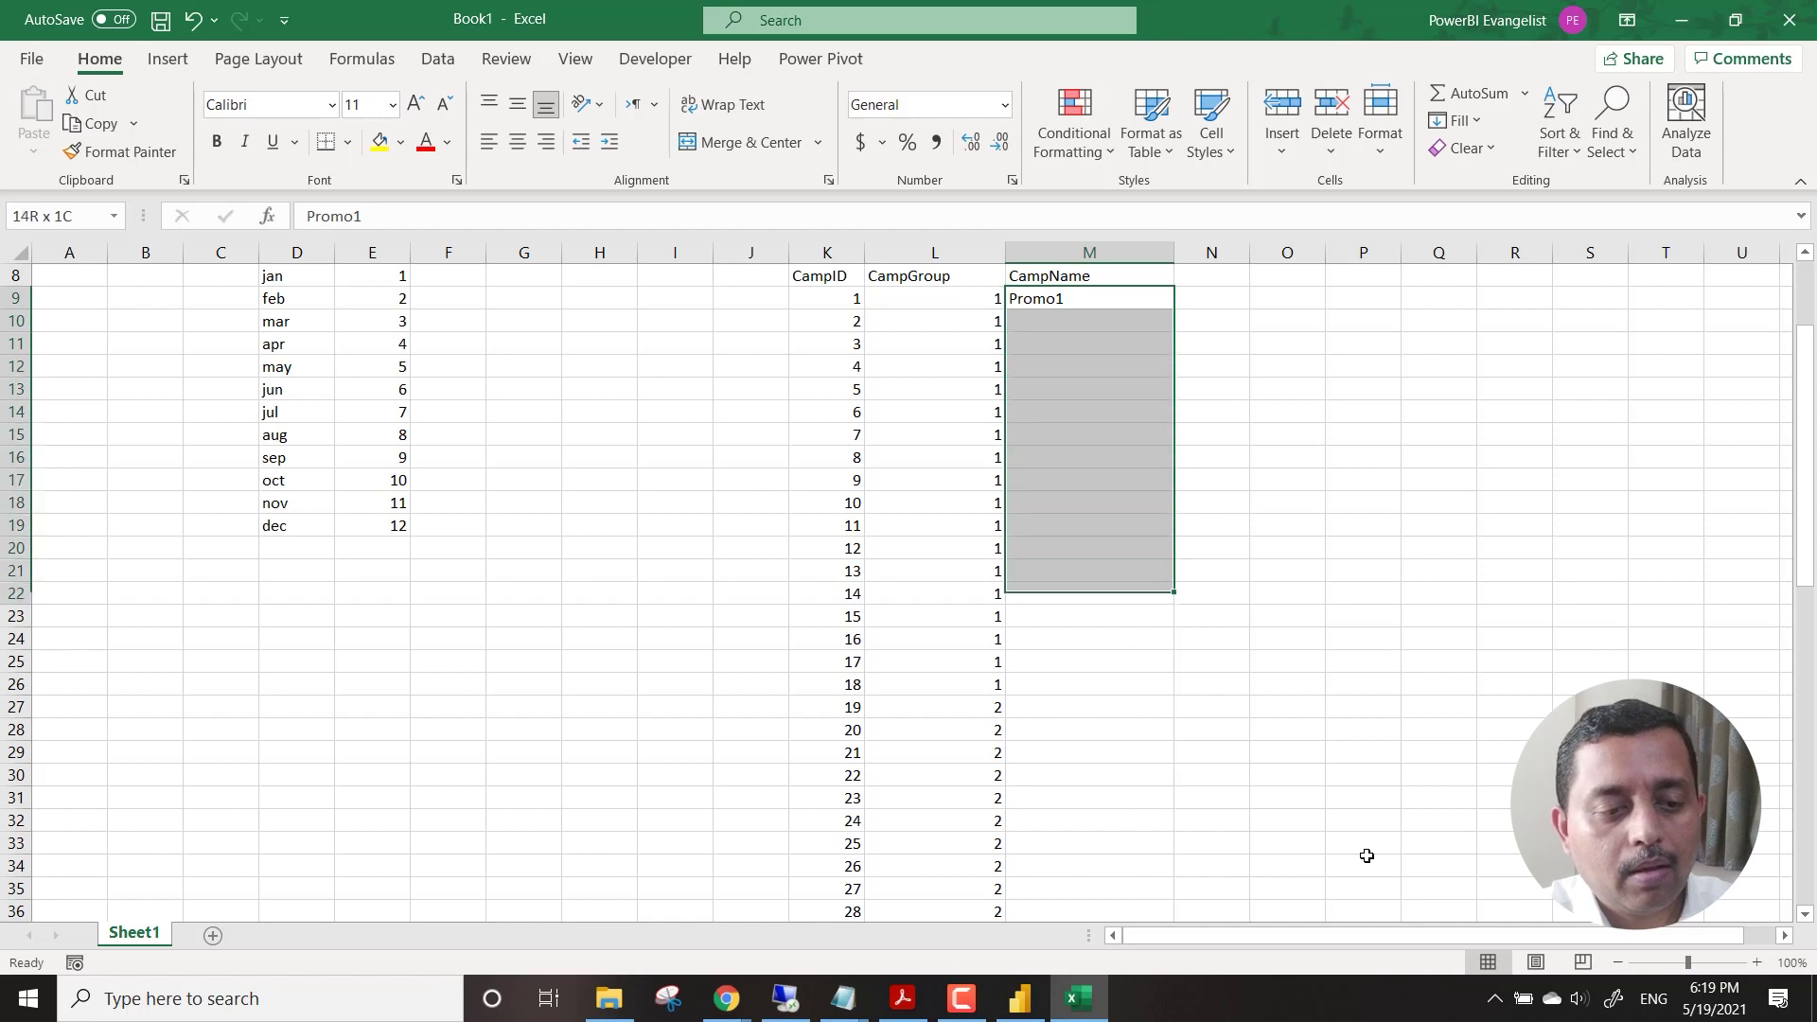
pyautogui.hotkey('ctrl', 'e')
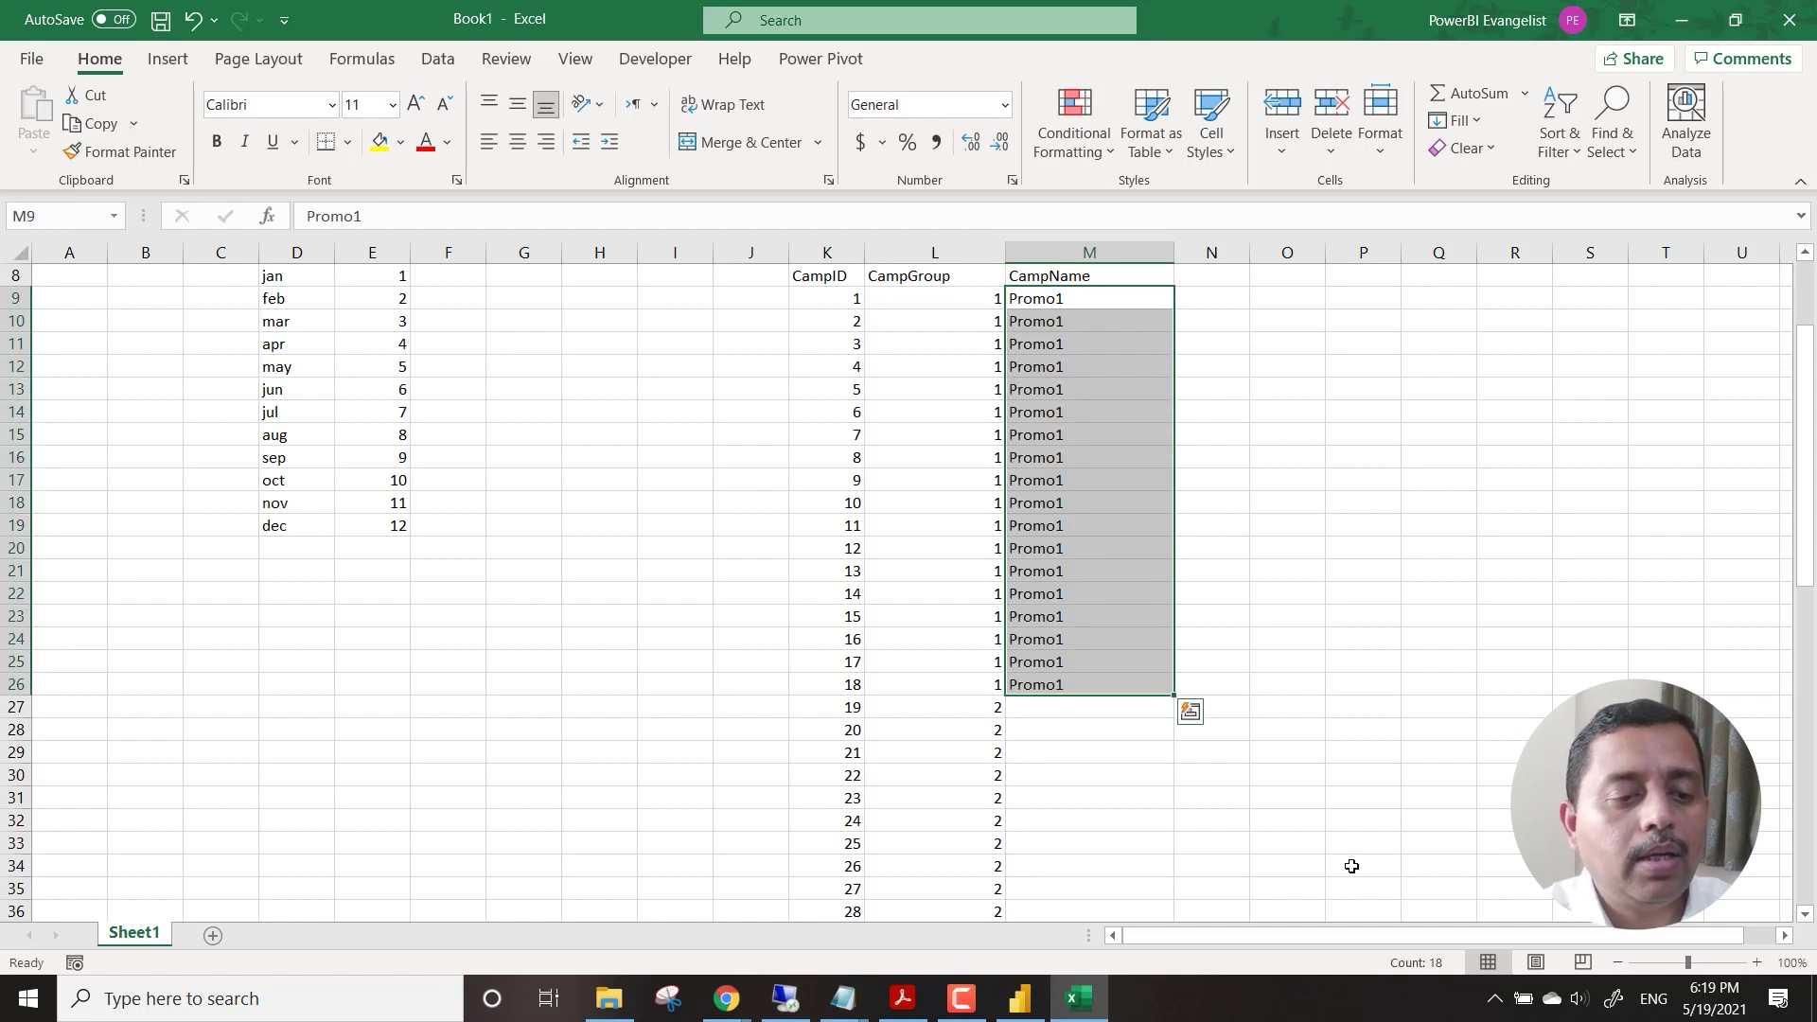
# Enter the campaign name BigSale in M27, on the first CampGroup 2 row.
pyautogui.click(1054, 707)
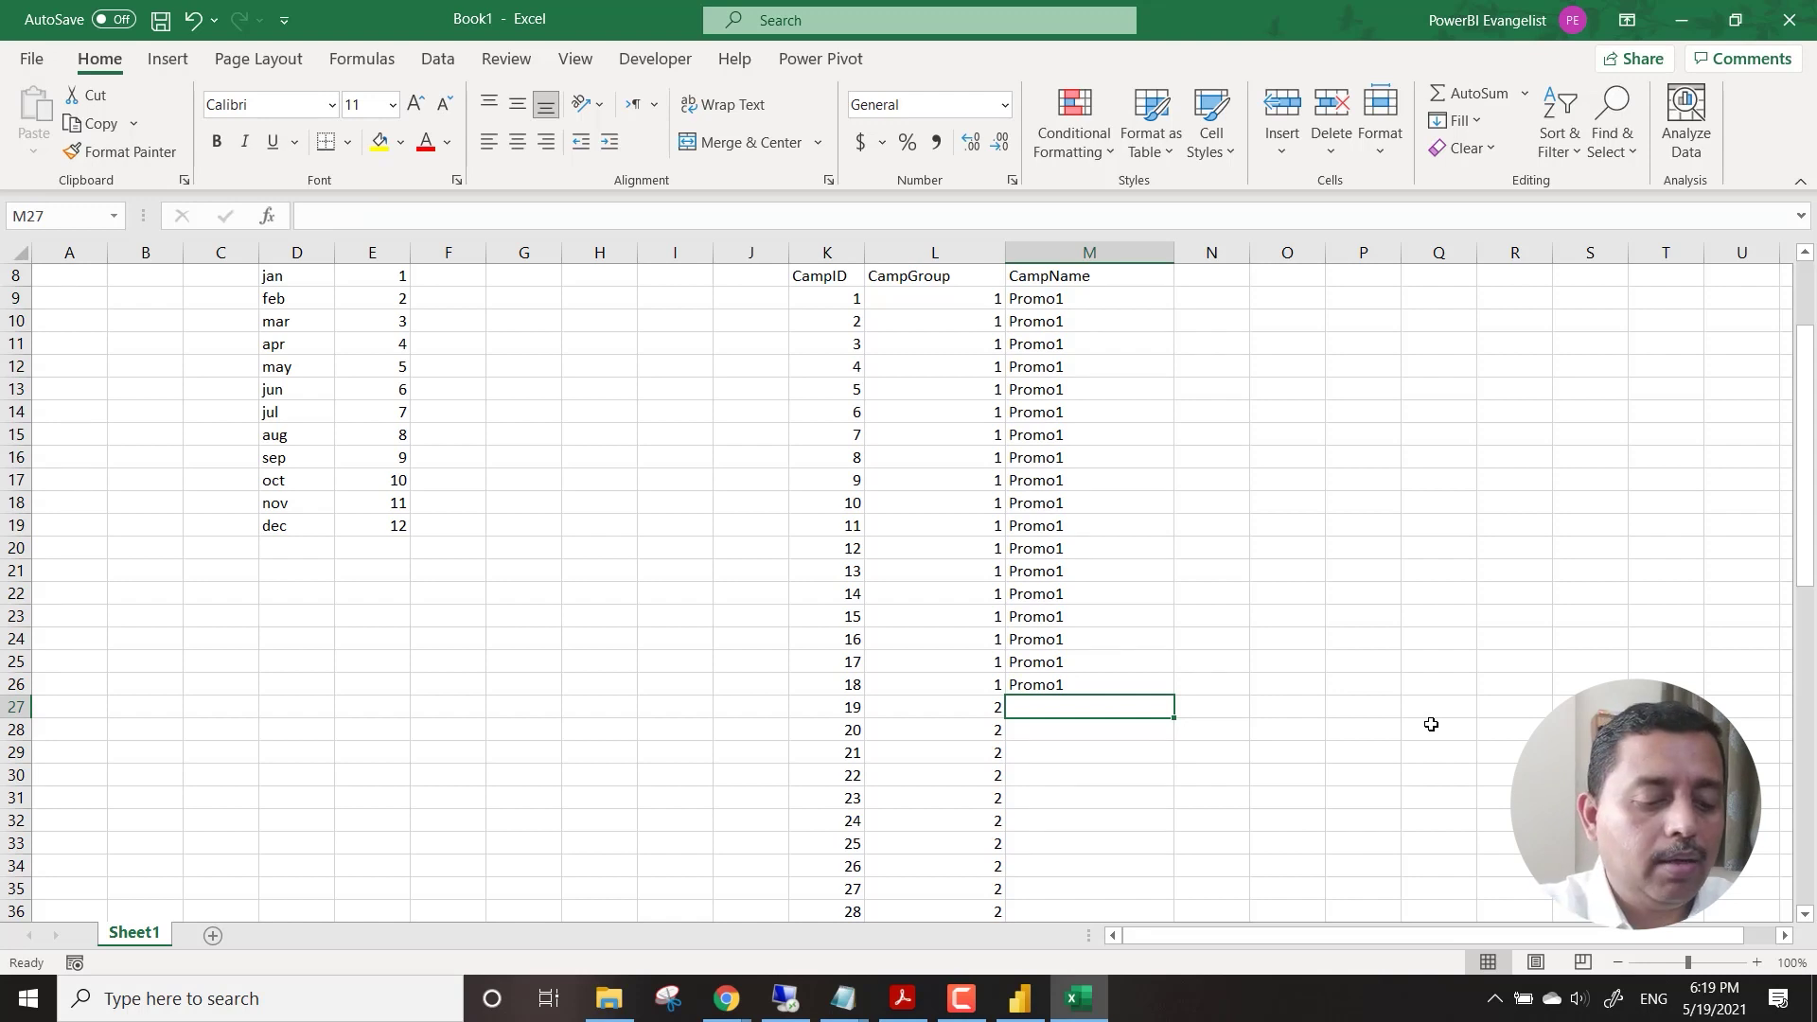
pyautogui.write('BigSale')
pyautogui.press('Return')
pyautogui.press('Up')
pyautogui.press('Up')
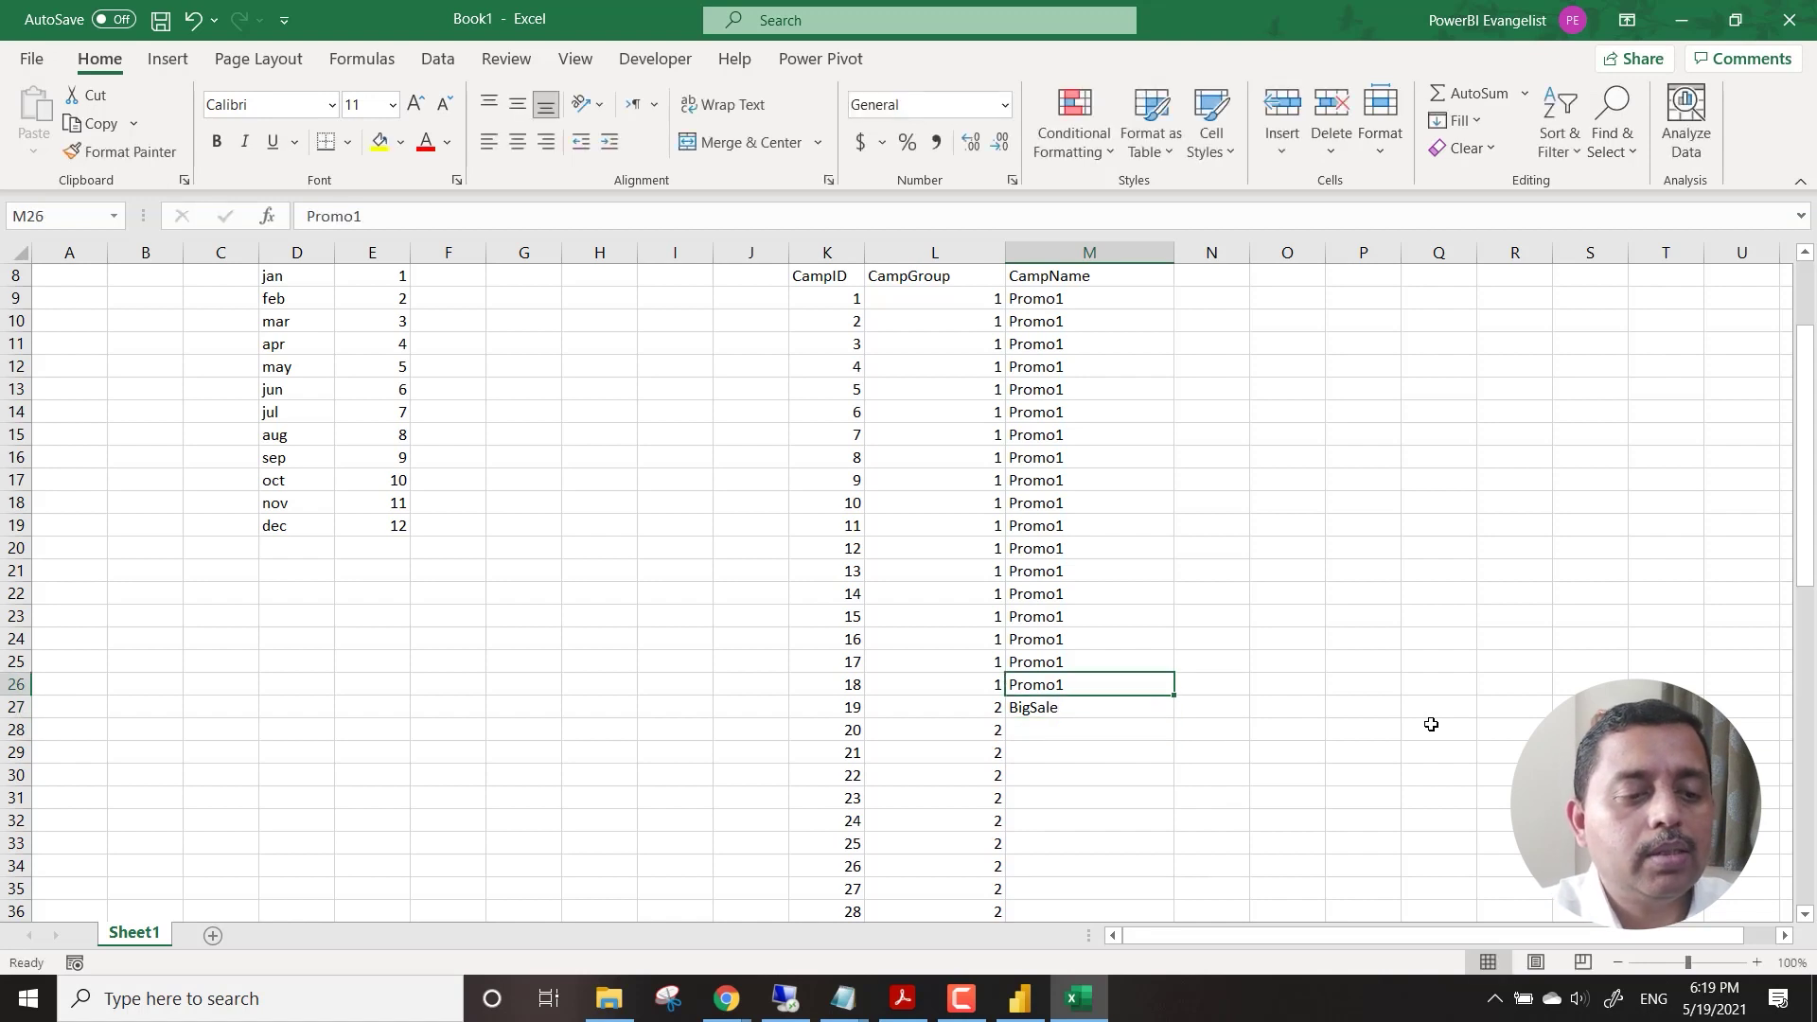
# Change the campaign name in M9 to PromoInsta and fill it down through M26, covering all CampGroup 1 rows.
pyautogui.doubleClick(1088, 300)
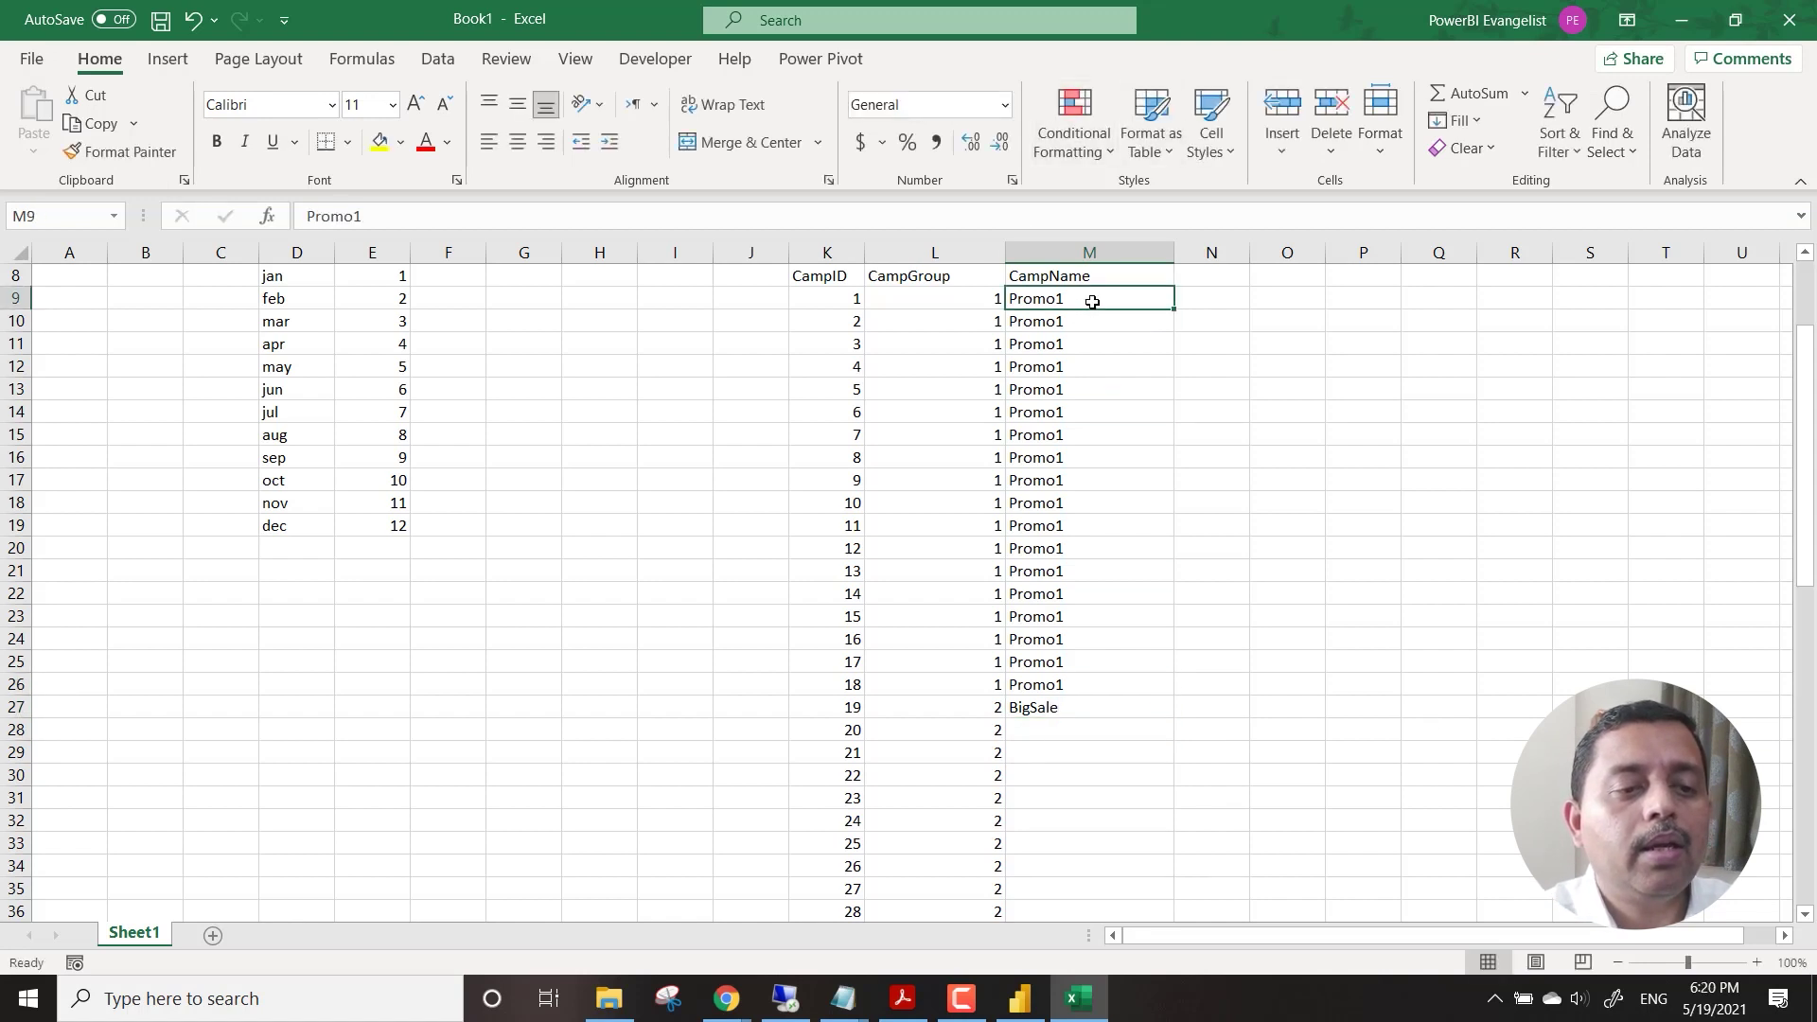
pyautogui.press('BackSpace')
pyautogui.write('l')
pyautogui.write('nsta')
pyautogui.press('Return')
pyautogui.press('Up')
pyautogui.hotkey('shift', 'Down')
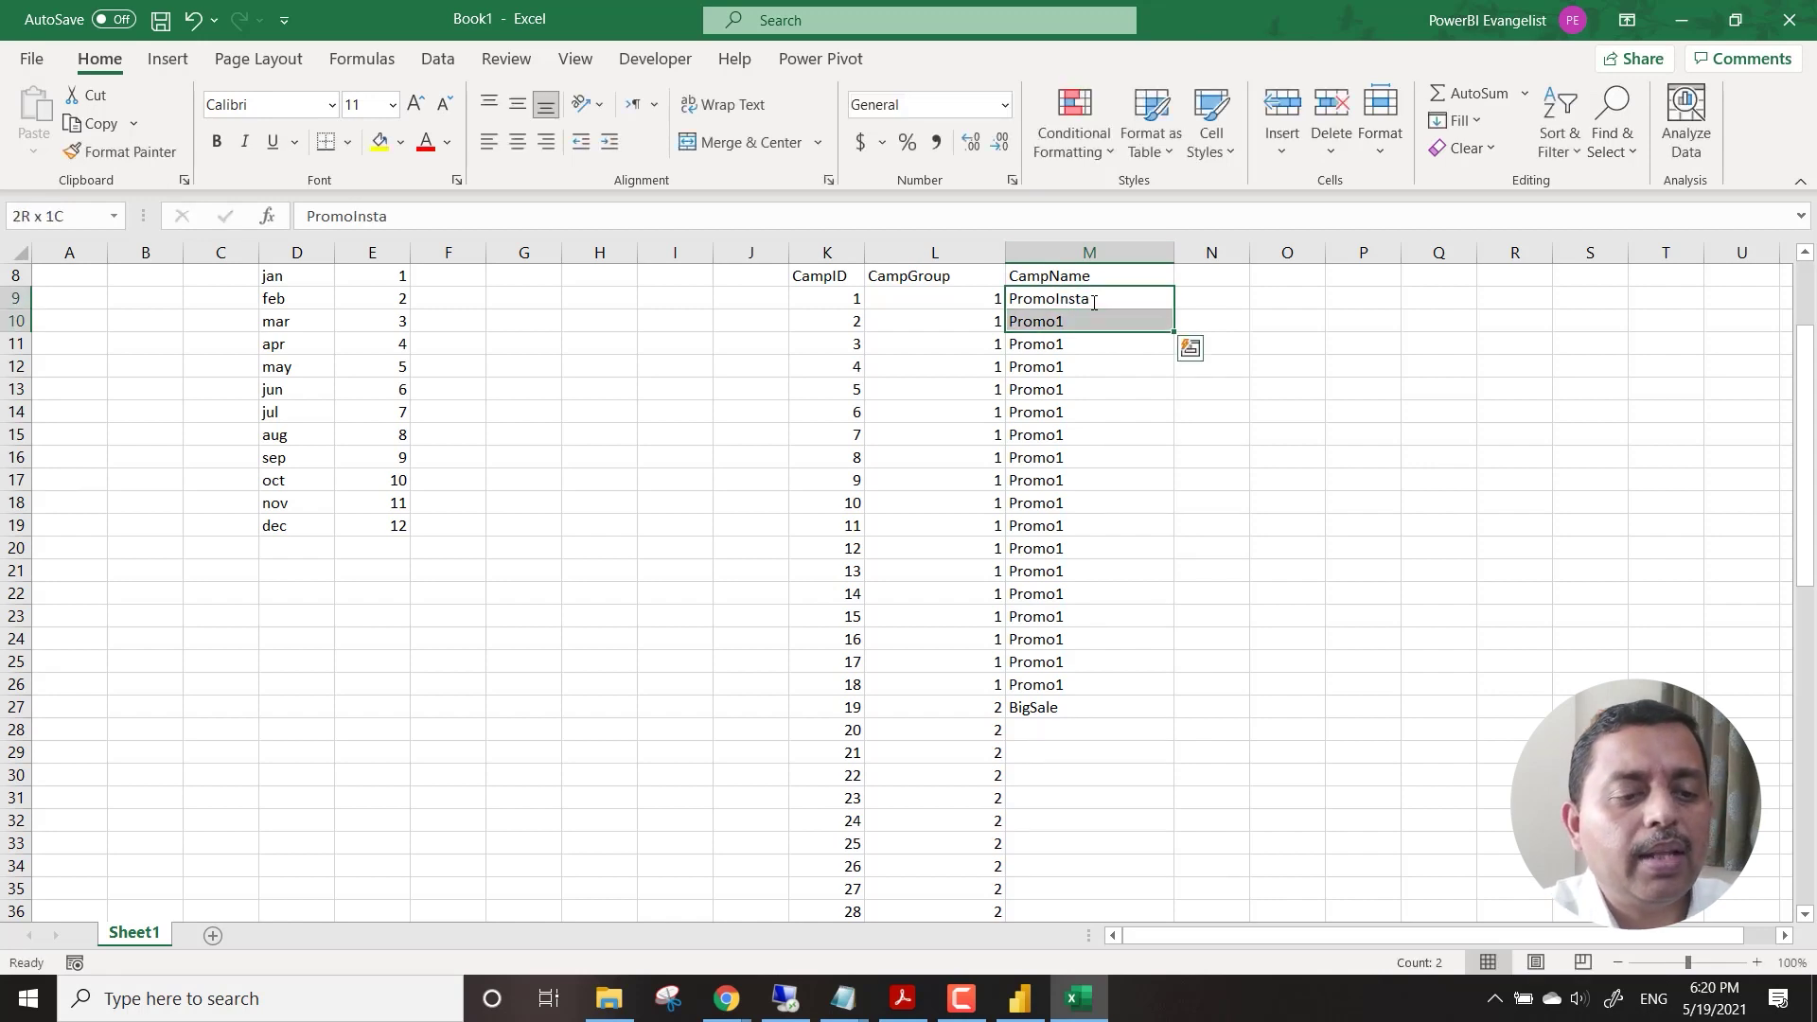
pyautogui.hotkey('shift', 'Down')
pyautogui.hotkey('shift', 'Down')
pyautogui.hotkey('shift', 'Down')
pyautogui.hotkey('shift', 'Down')
pyautogui.hotkey('shift', 'Down')
pyautogui.hotkey('shift', 'Down')
pyautogui.hotkey('shift', 'Down')
pyautogui.hotkey('shift', 'Down')
pyautogui.hotkey('shift', 'Down')
pyautogui.hotkey('shift', 'Down')
pyautogui.hotkey('shift', 'Down')
pyautogui.hotkey('shift', 'Down')
pyautogui.hotkey('shift', 'Down')
pyautogui.hotkey('shift', 'Down')
pyautogui.hotkey('shift', 'Down')
pyautogui.hotkey('shift', 'Down')
pyautogui.hotkey('ctrl', 'd')
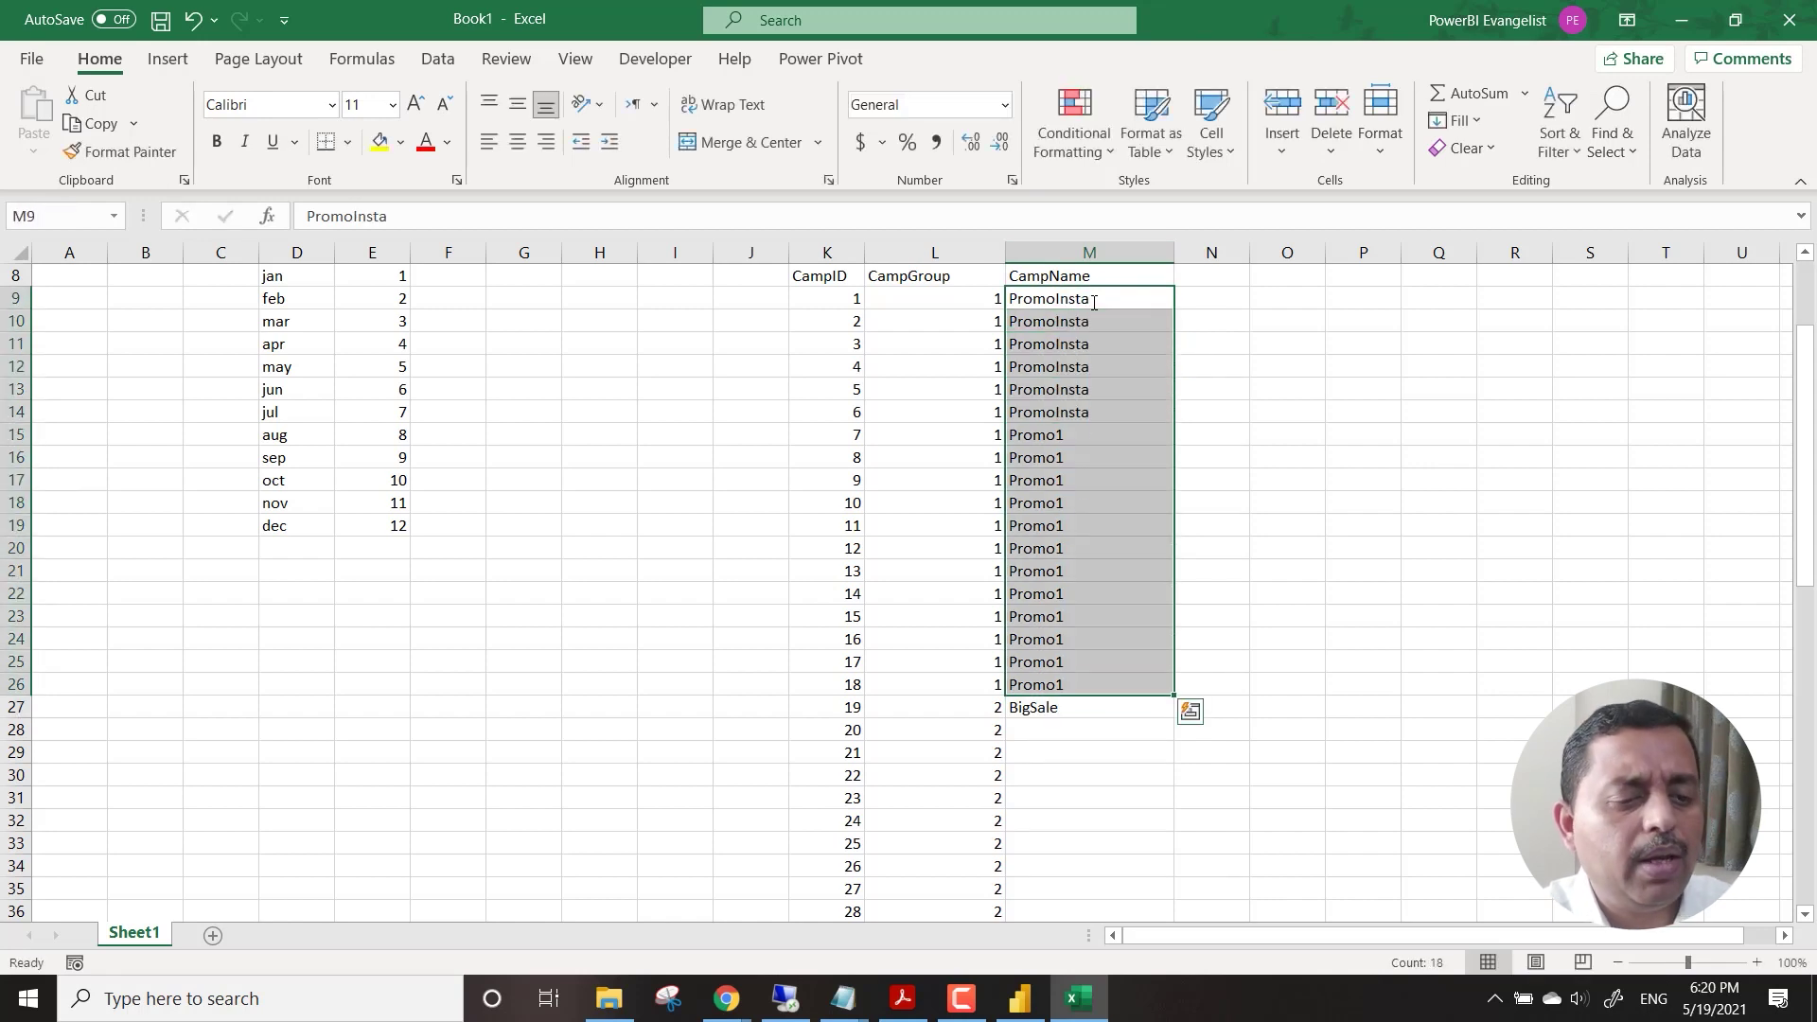
# Fill the campaign name BigSale down from M27 through M42, covering all CampGroup 2 rows.
pyautogui.click(1111, 706)
pyautogui.hotkey('shift', 'Down')
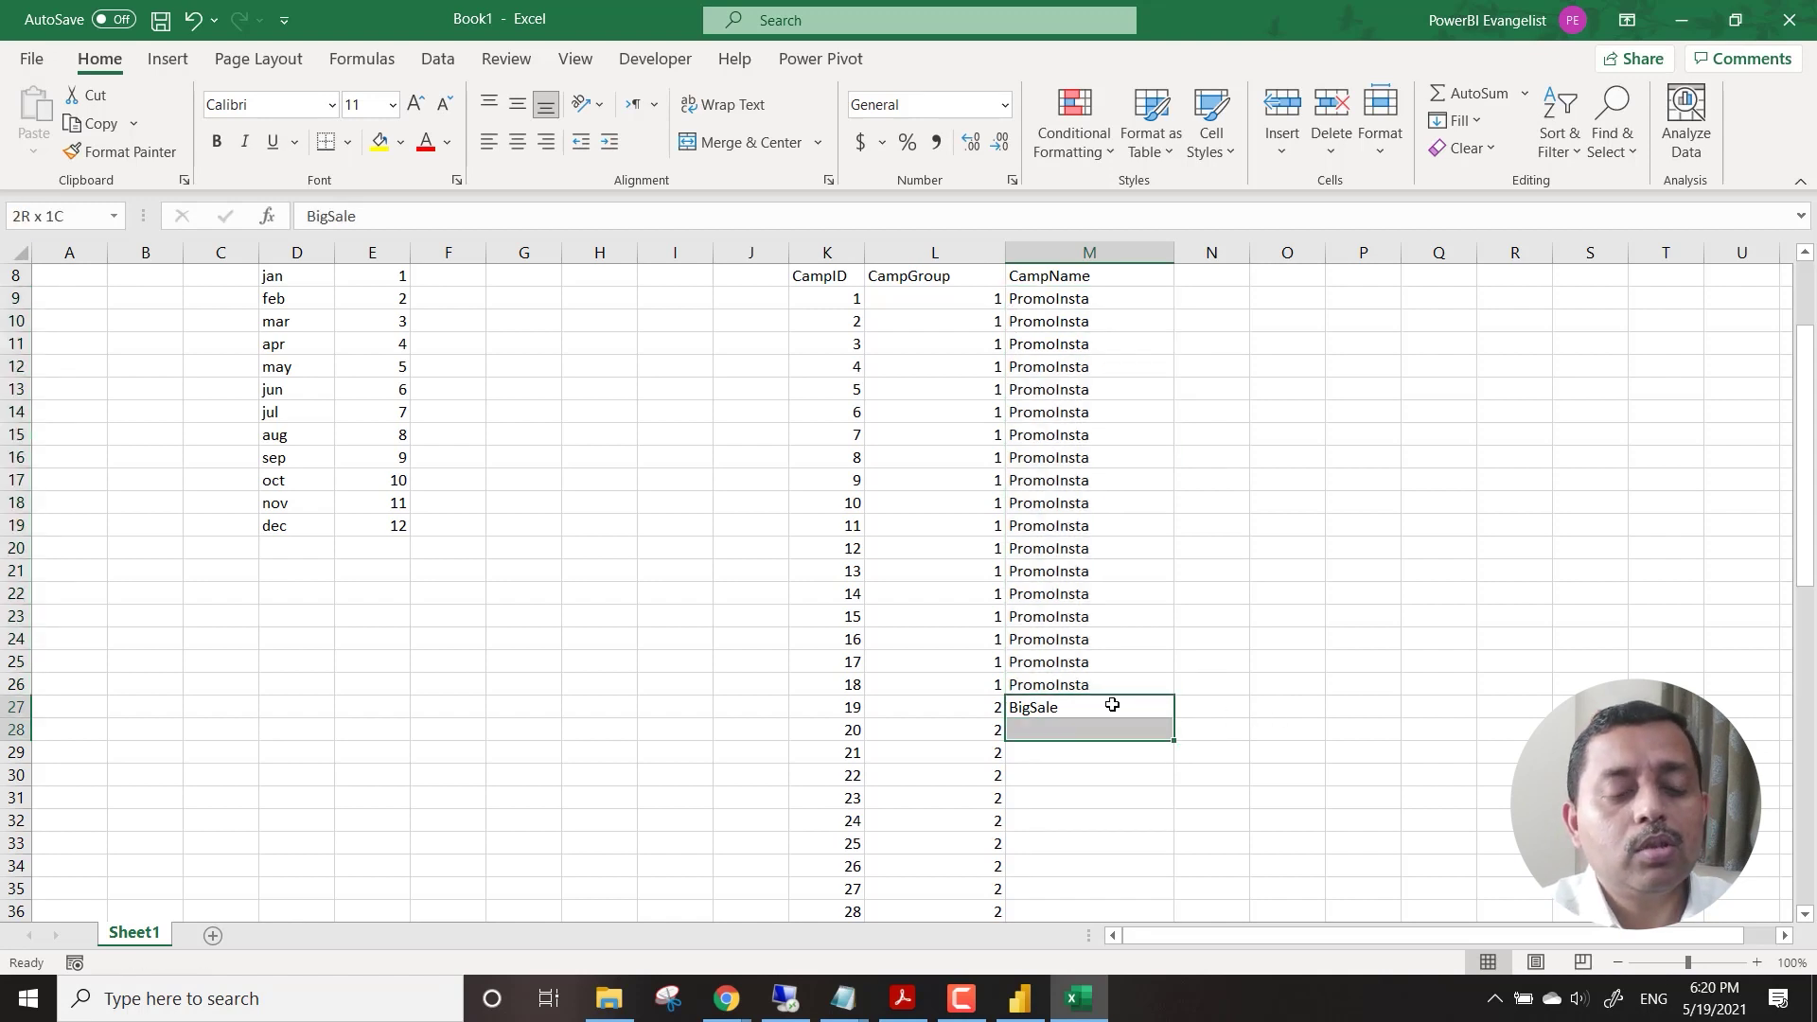
pyautogui.hotkey('shift', 'Down')
pyautogui.hotkey('shift', 'Down')
pyautogui.hotkey('shift', 'Down')
pyautogui.hotkey('shift', 'Down')
pyautogui.hotkey('shift', 'Down')
pyautogui.hotkey('shift', 'Down')
pyautogui.hotkey('shift', 'Down')
pyautogui.hotkey('shift', 'Down')
pyautogui.hotkey('shift', 'Down')
pyautogui.hotkey('shift', 'Down')
pyautogui.hotkey('shift', 'Down')
pyautogui.hotkey('shift', 'Down')
pyautogui.hotkey('shift', 'Down')
pyautogui.hotkey('shift', 'Down')
pyautogui.hotkey('shift', 'Down')
pyautogui.hotkey('shift', 'Down')
pyautogui.hotkey('shift', 'Down')
pyautogui.hotkey('shift', 'Down')
pyautogui.hotkey('shift', 'Down')
pyautogui.hotkey('shift', 'Down')
pyautogui.hotkey('shift', 'Up')
pyautogui.hotkey('shift', 'Up')
pyautogui.hotkey('shift', 'Up')
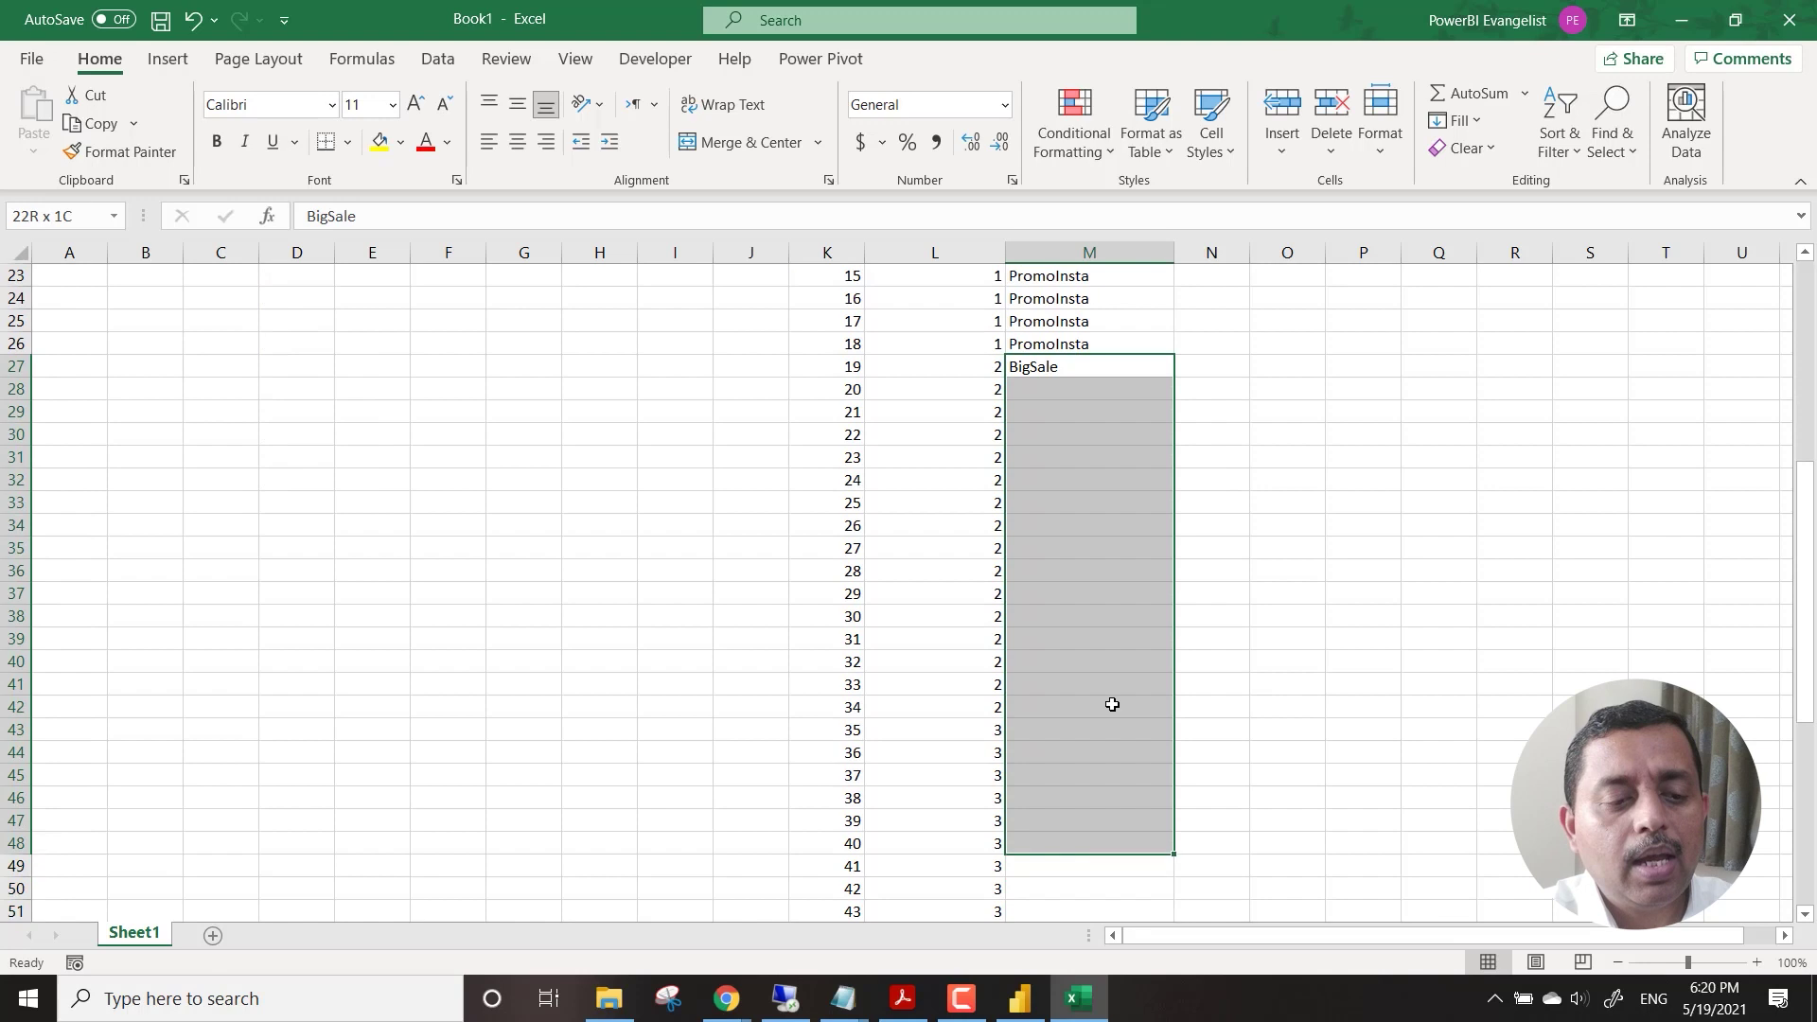
pyautogui.hotkey('shift', 'Up')
pyautogui.hotkey('shift', 'Up')
pyautogui.hotkey('shift', 'Up')
pyautogui.hotkey('shift', 'Up')
pyautogui.hotkey('shift', 'Up')
pyautogui.hotkey('shift', 'Up')
pyautogui.hotkey('ctrl', 'd')
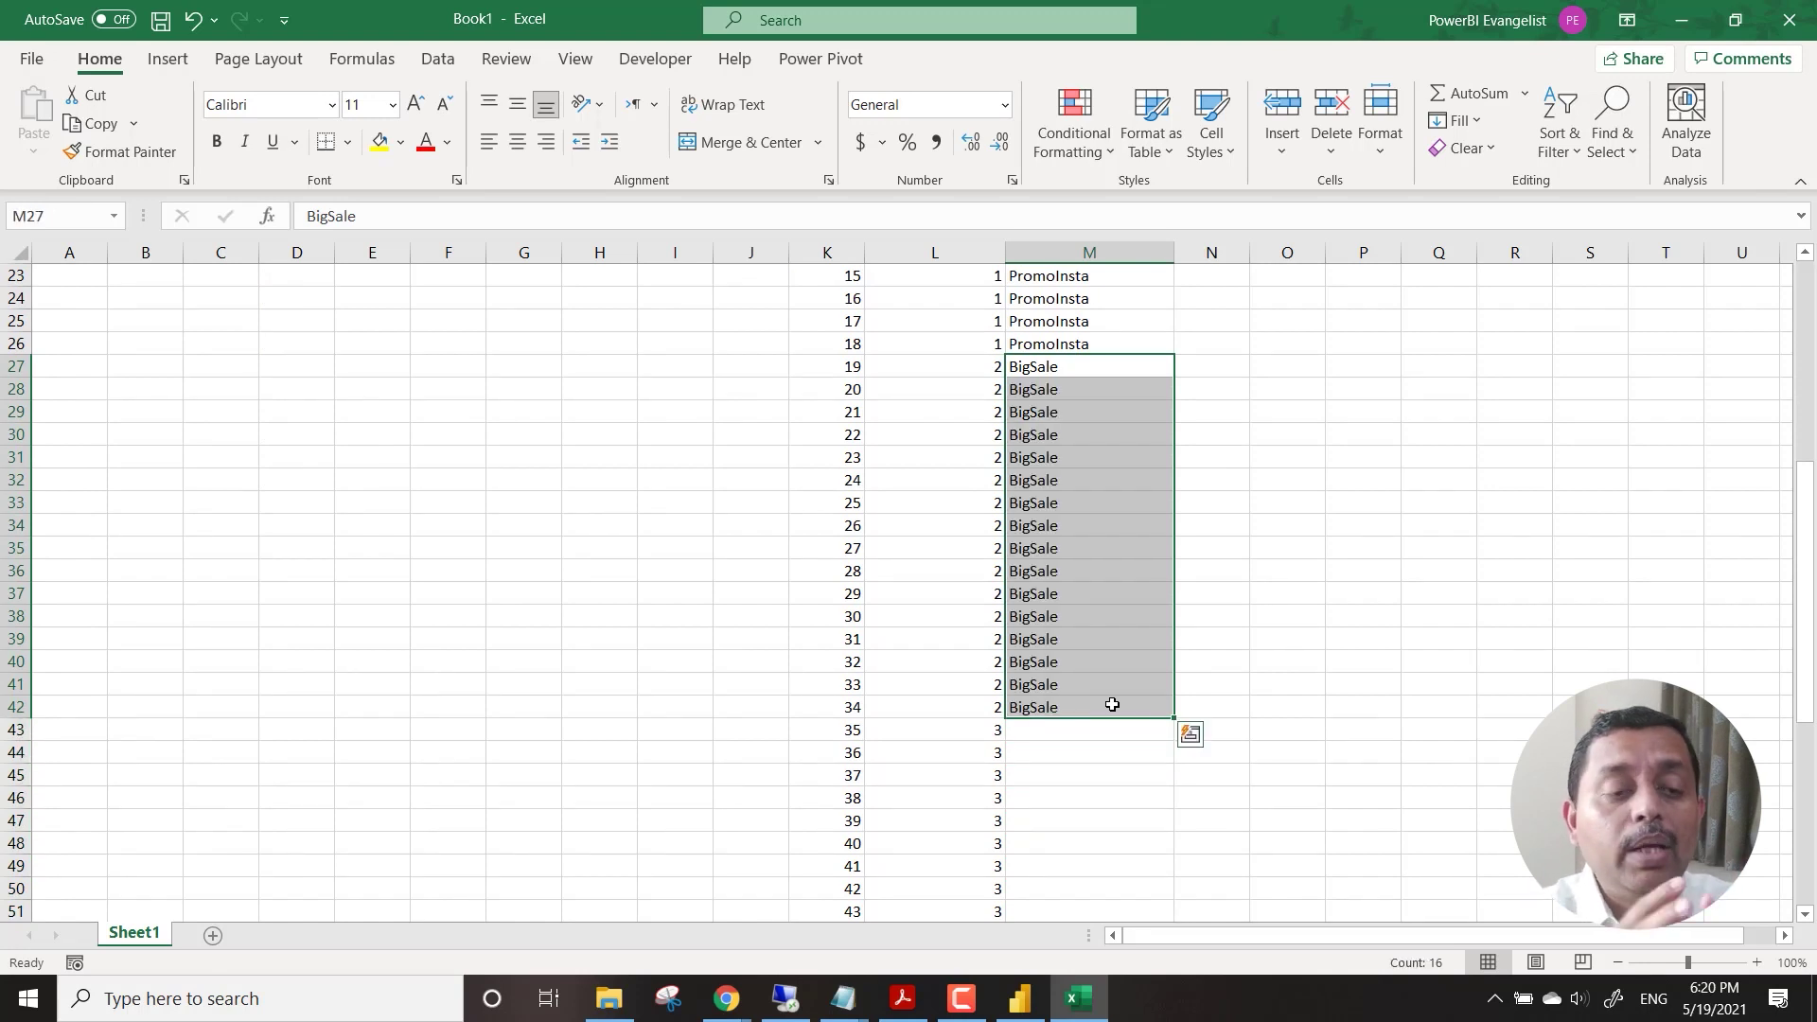
# Enter the campaign name OfferDay in M43 and fill it down through M57, covering all CampGroup 3 rows.
pyautogui.click(1087, 733)
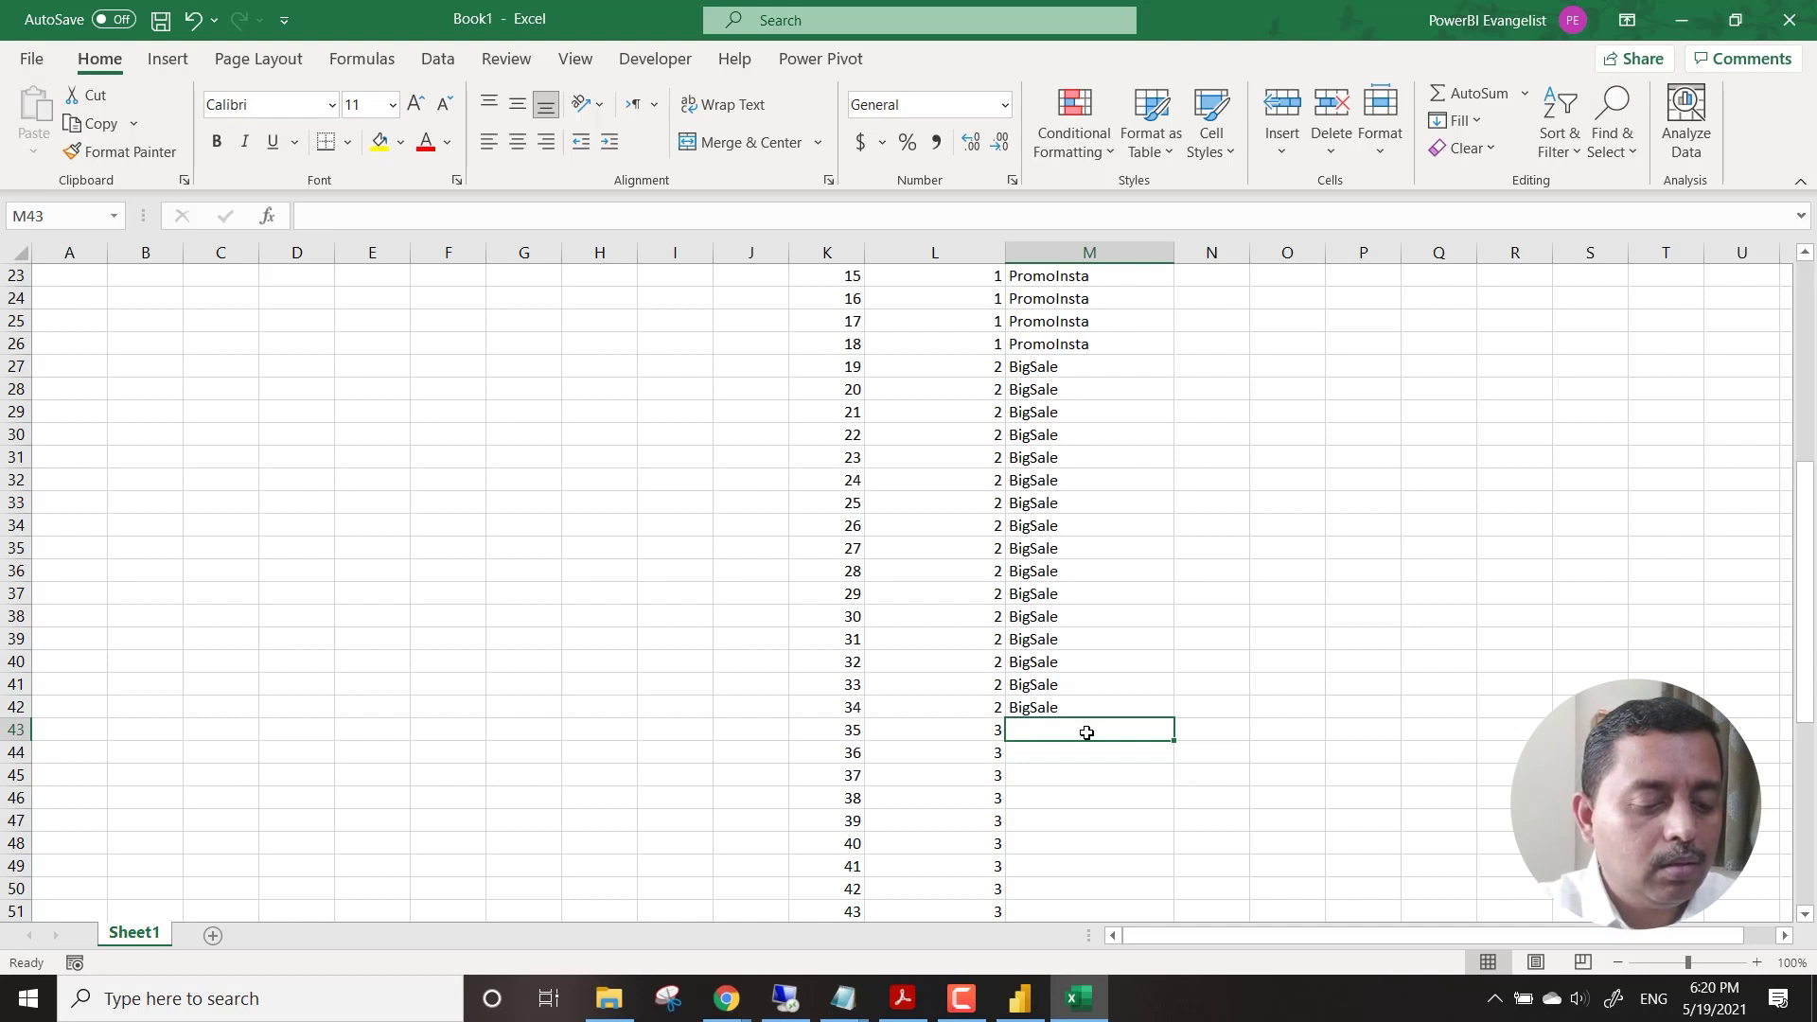
pyautogui.write('OfferDay')
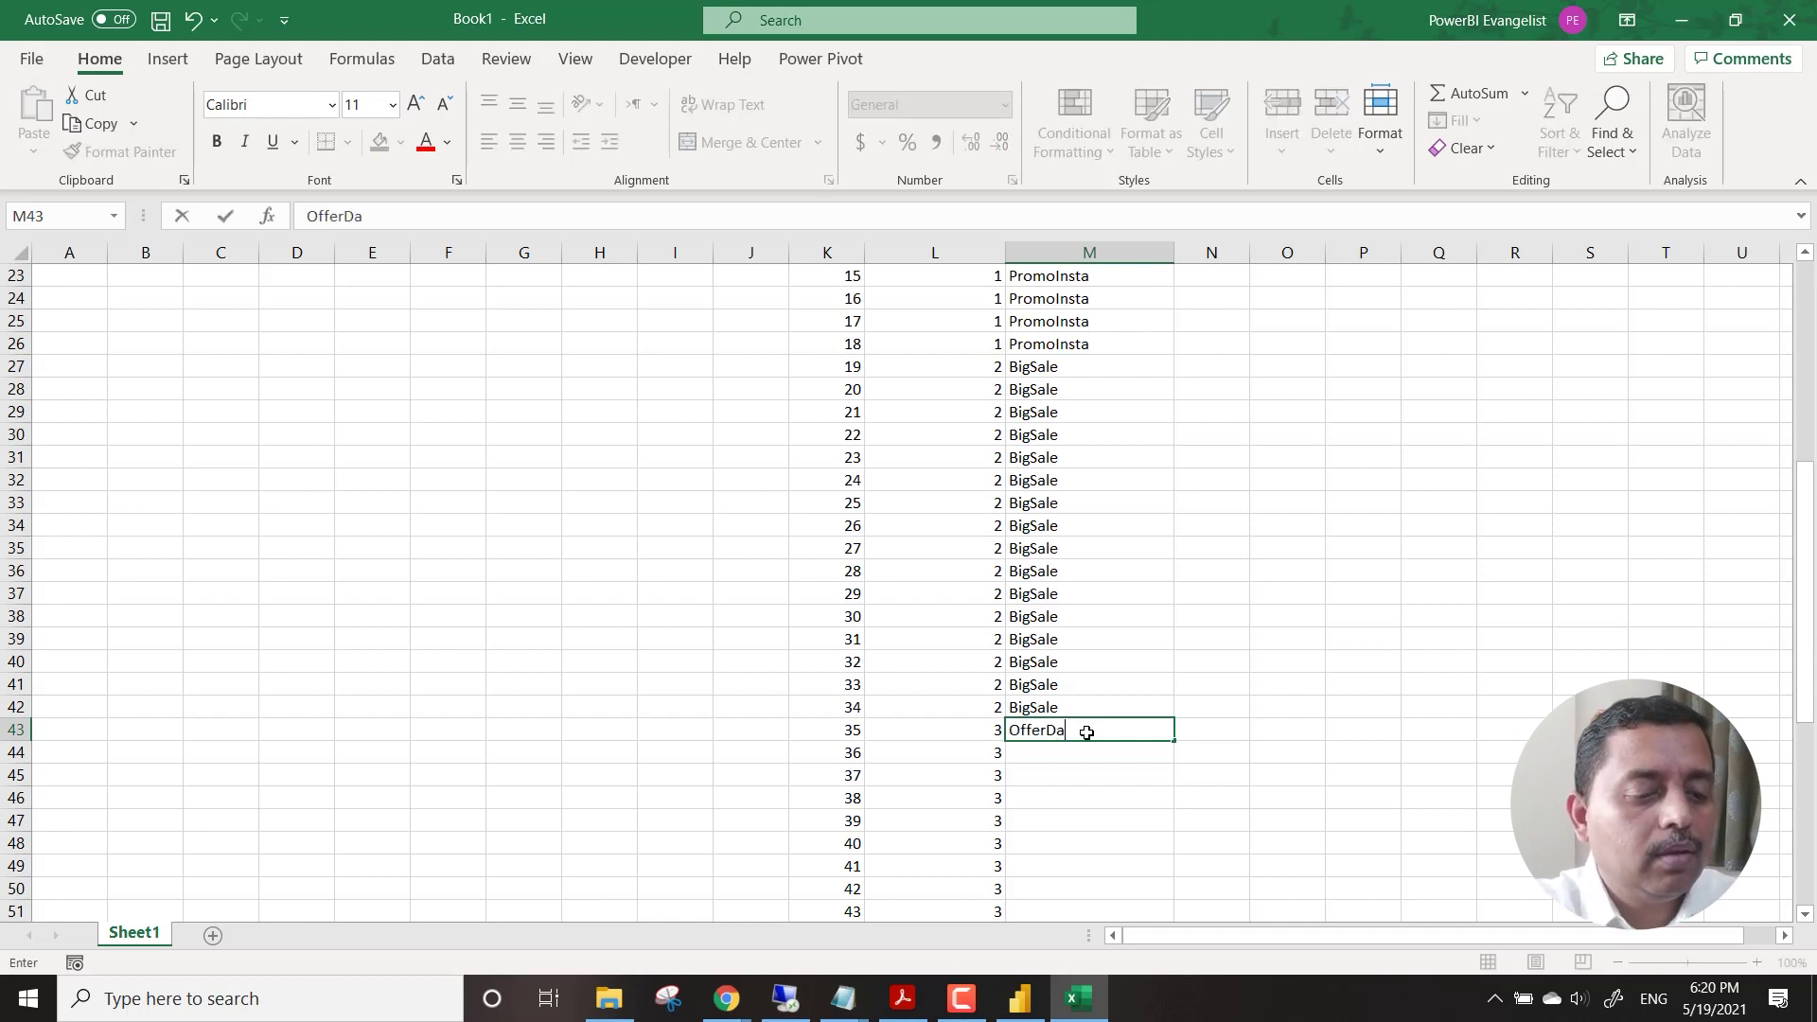
pyautogui.press('Return')
pyautogui.press('Up')
pyautogui.hotkey('shift', 'Down')
pyautogui.hotkey('shift', 'Down')
pyautogui.hotkey('shift', 'Down')
pyautogui.hotkey('shift', 'Down')
pyautogui.hotkey('shift', 'Down')
pyautogui.hotkey('shift', 'Down')
pyautogui.hotkey('shift', 'Down')
pyautogui.hotkey('shift', 'Down')
pyautogui.hotkey('shift', 'Down')
pyautogui.hotkey('shift', 'Down')
pyautogui.hotkey('shift', 'Down')
pyautogui.hotkey('shift', 'Down')
pyautogui.hotkey('shift', 'Down')
pyautogui.hotkey('shift', 'Down')
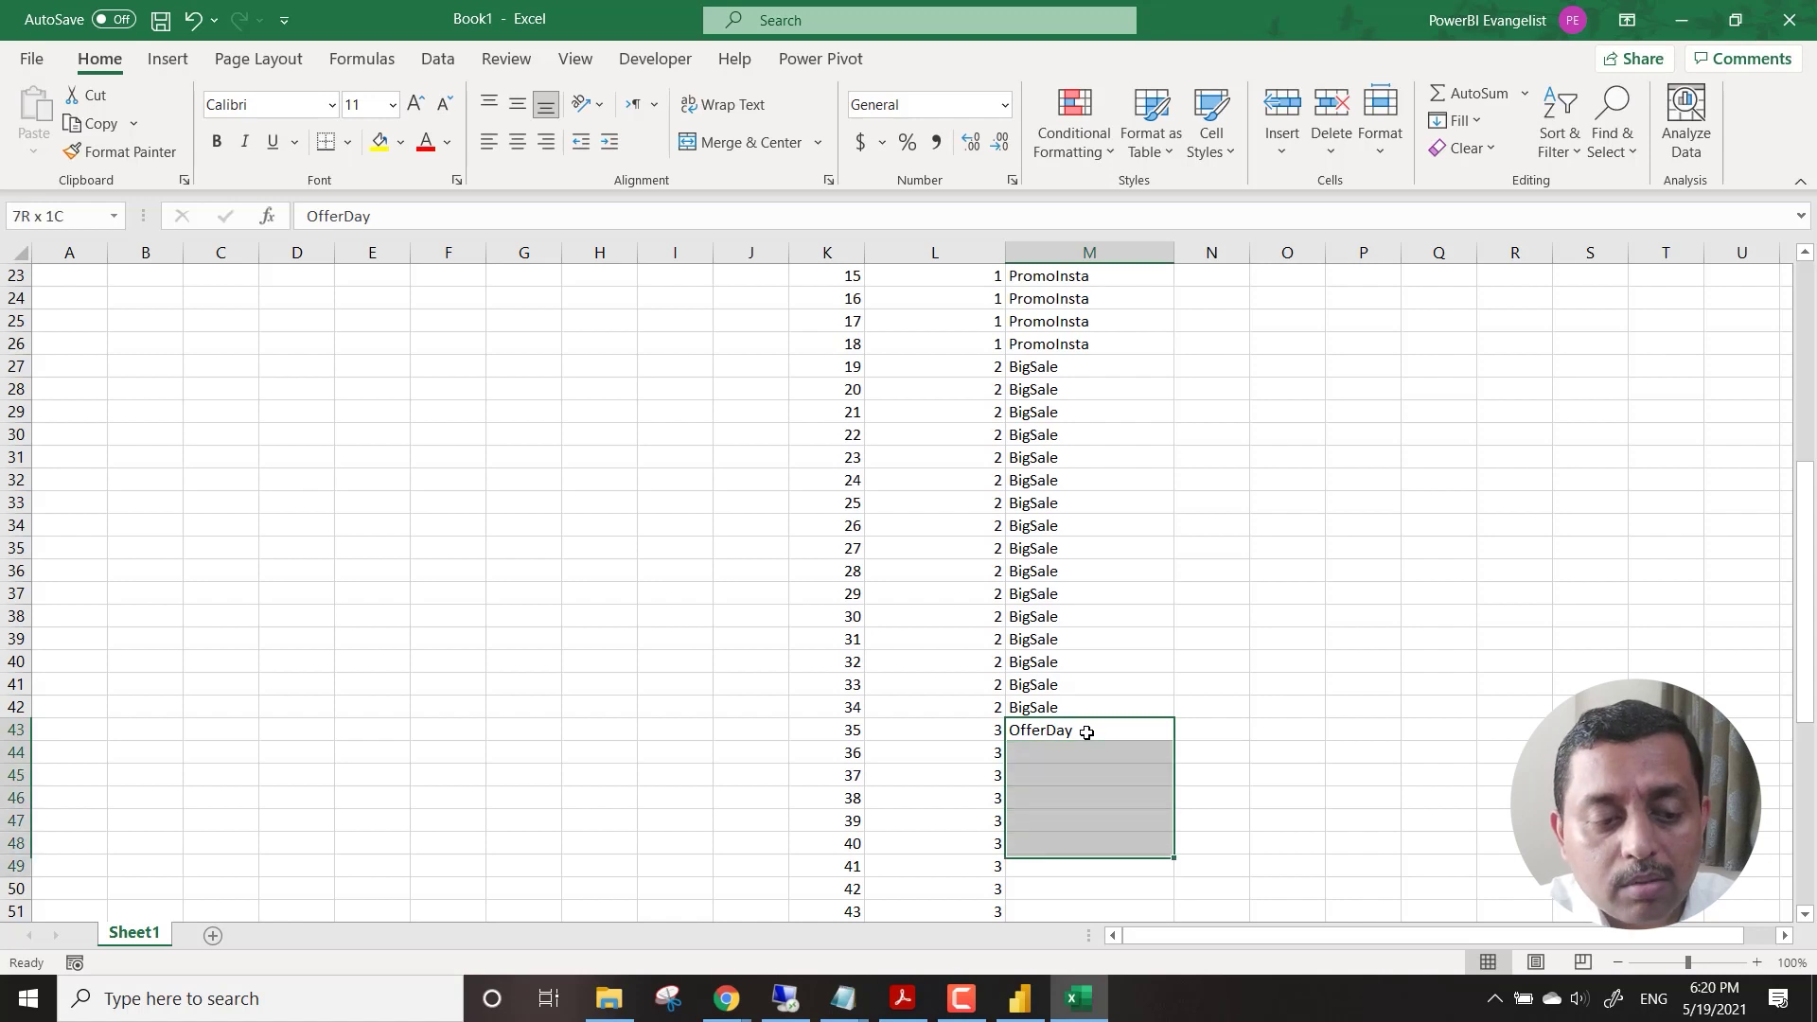
pyautogui.scroll(-2, 1086, 733)
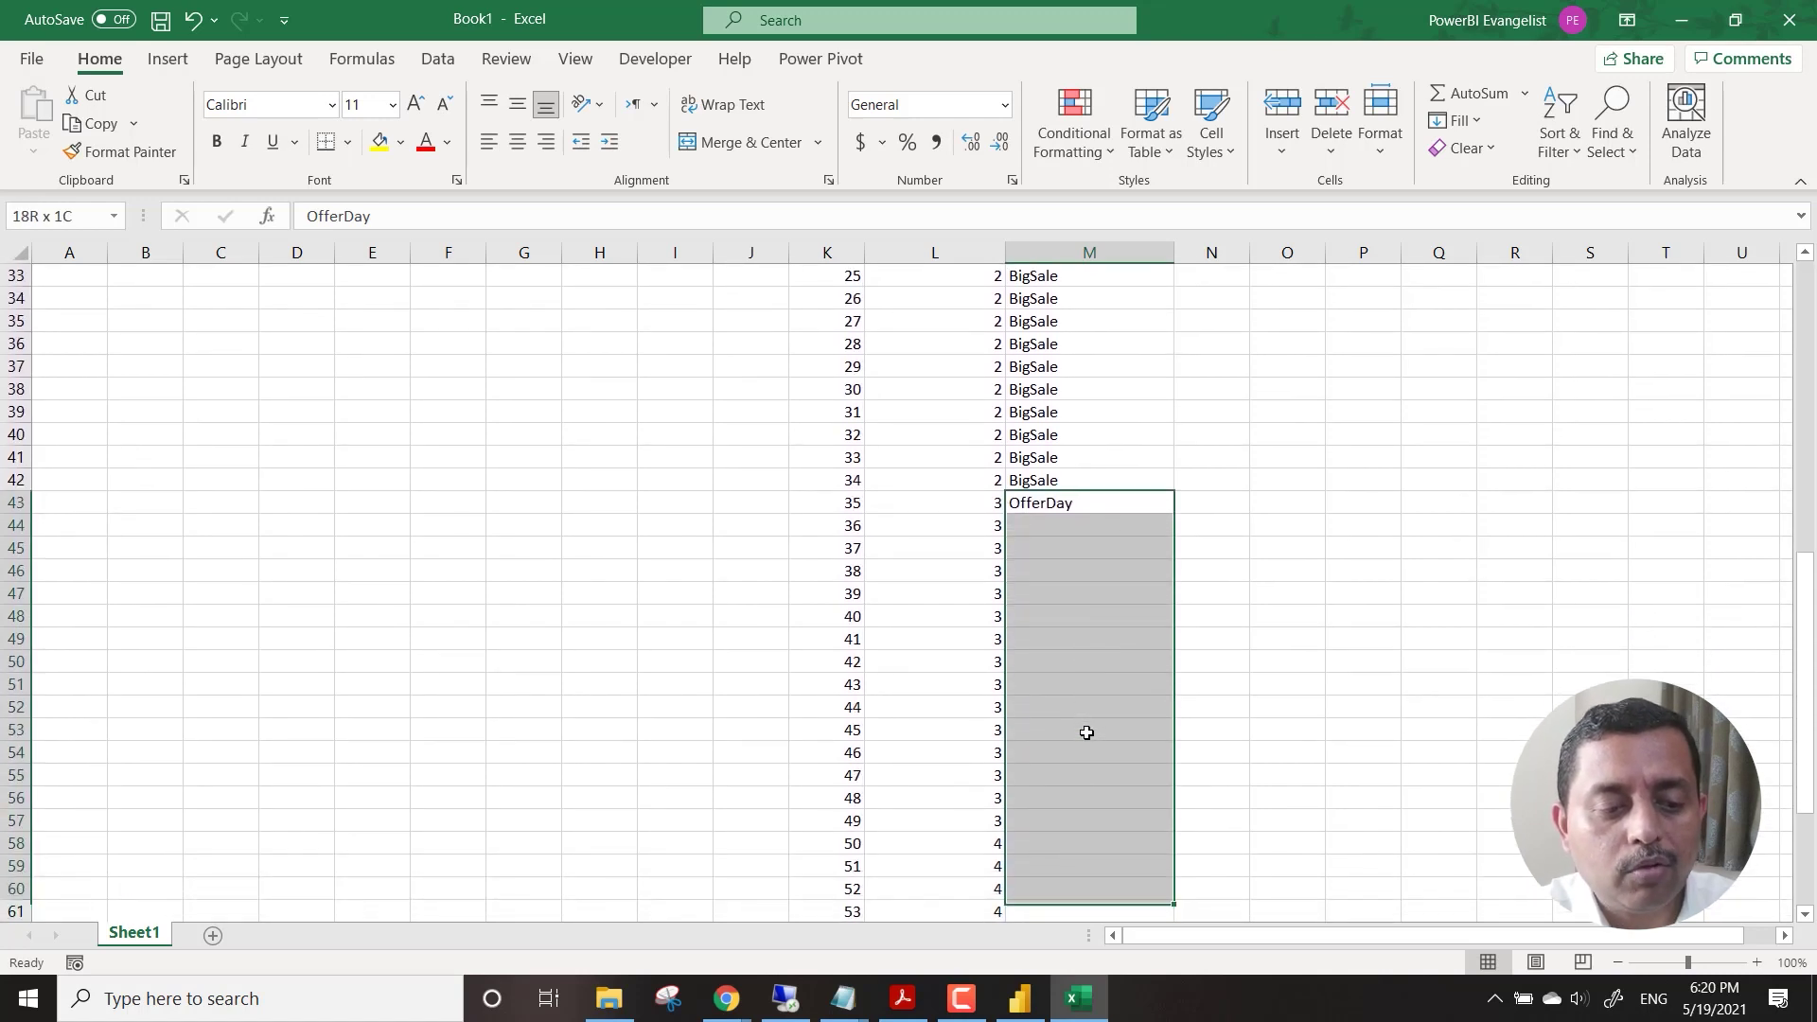
pyautogui.hotkey('ctrl', 'd')
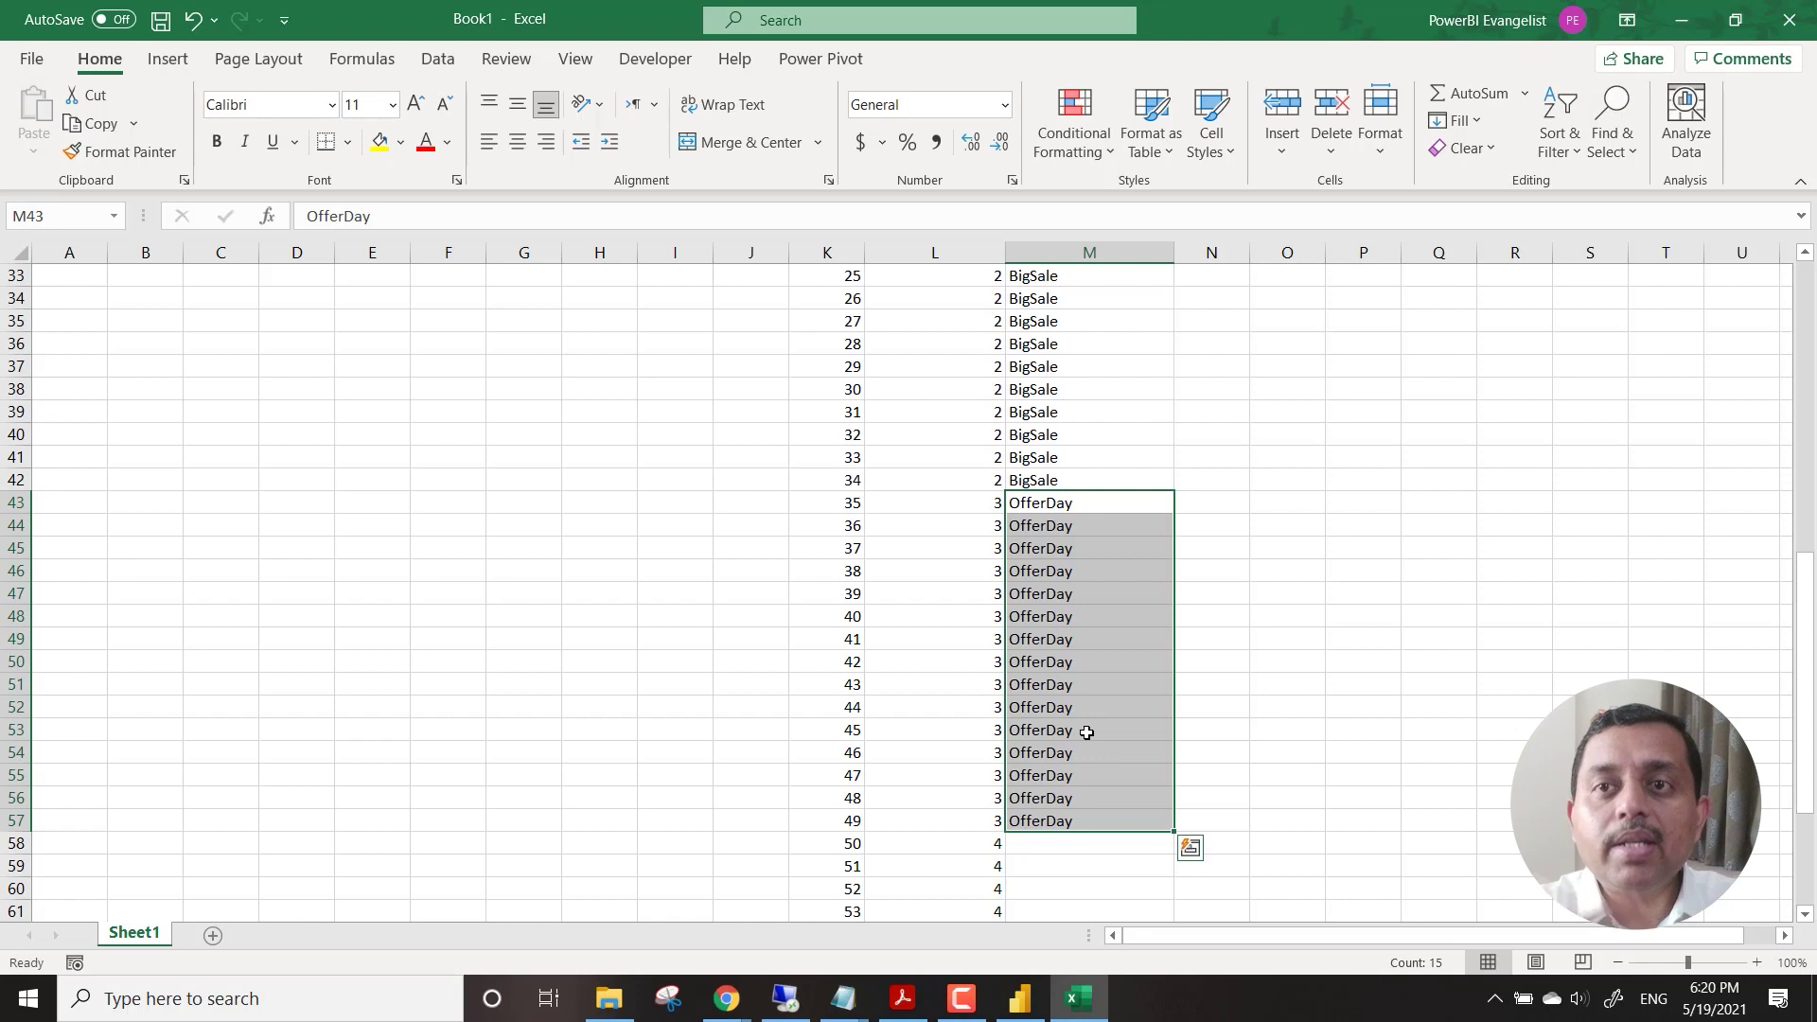
# Enter the campaign name NewArrival in M58, on the first CampGroup 4 row.
pyautogui.click(1064, 845)
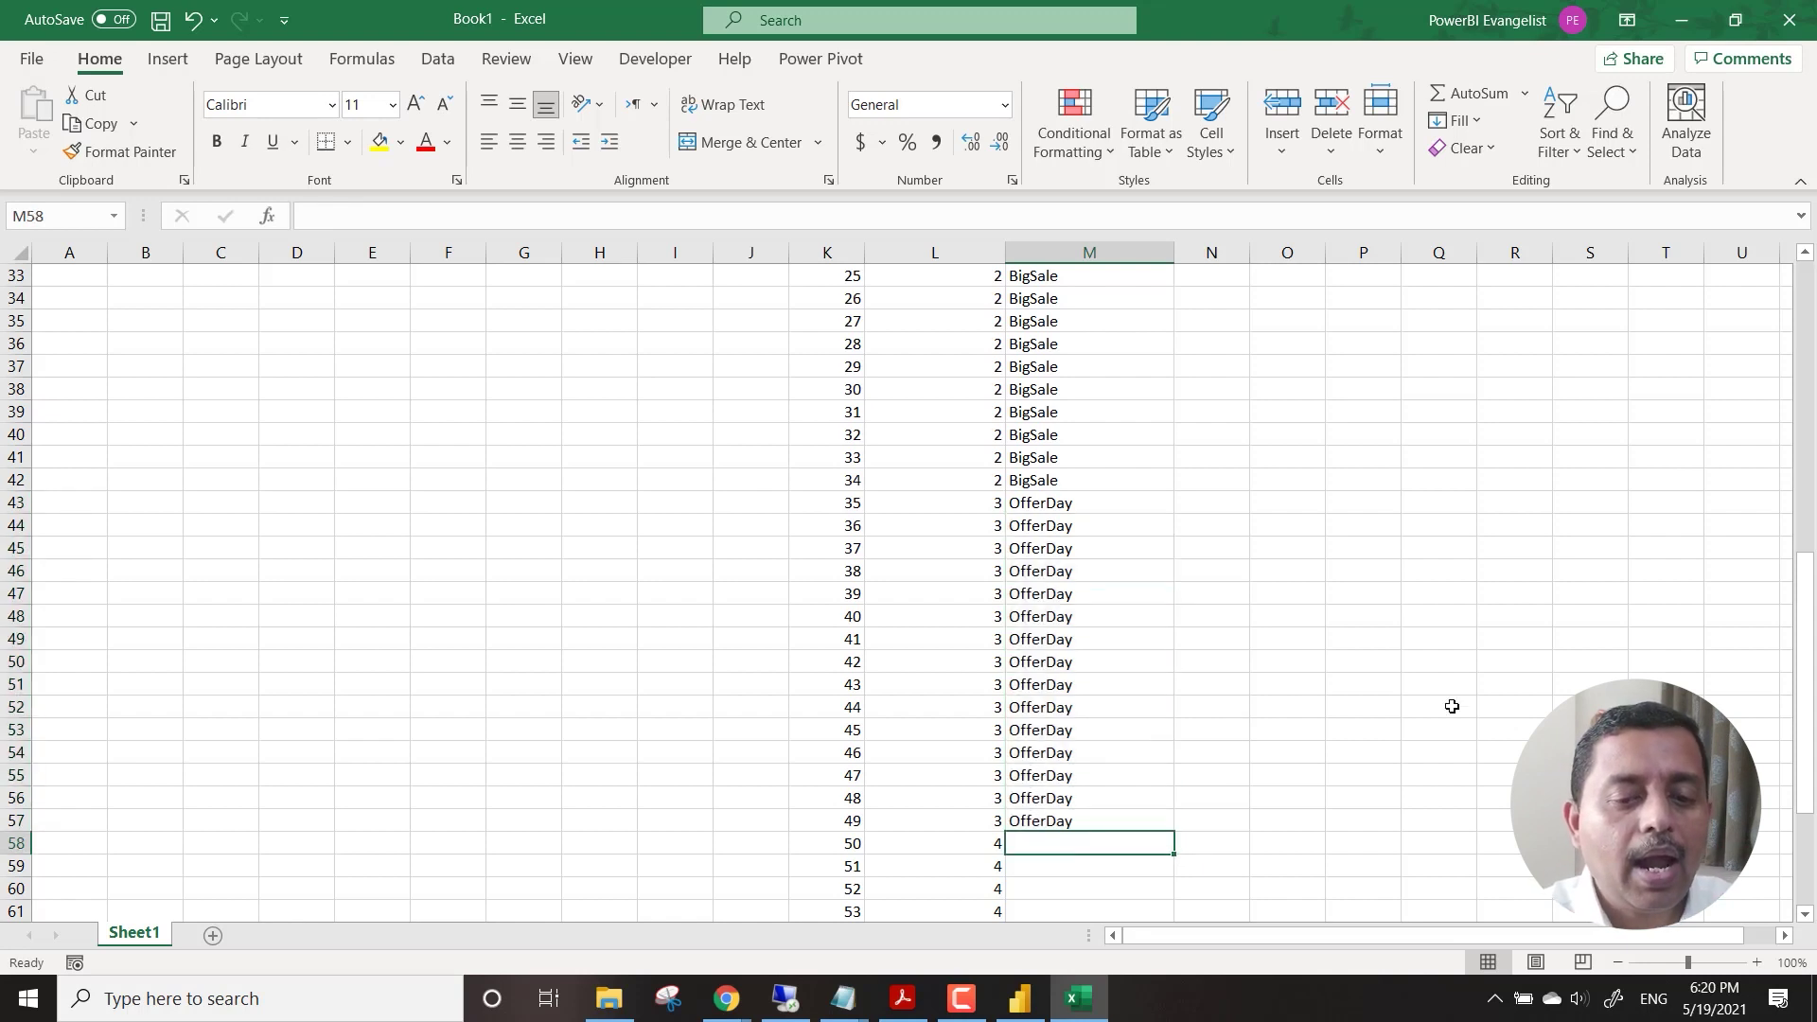
pyautogui.scroll(-5, 1541, 660)
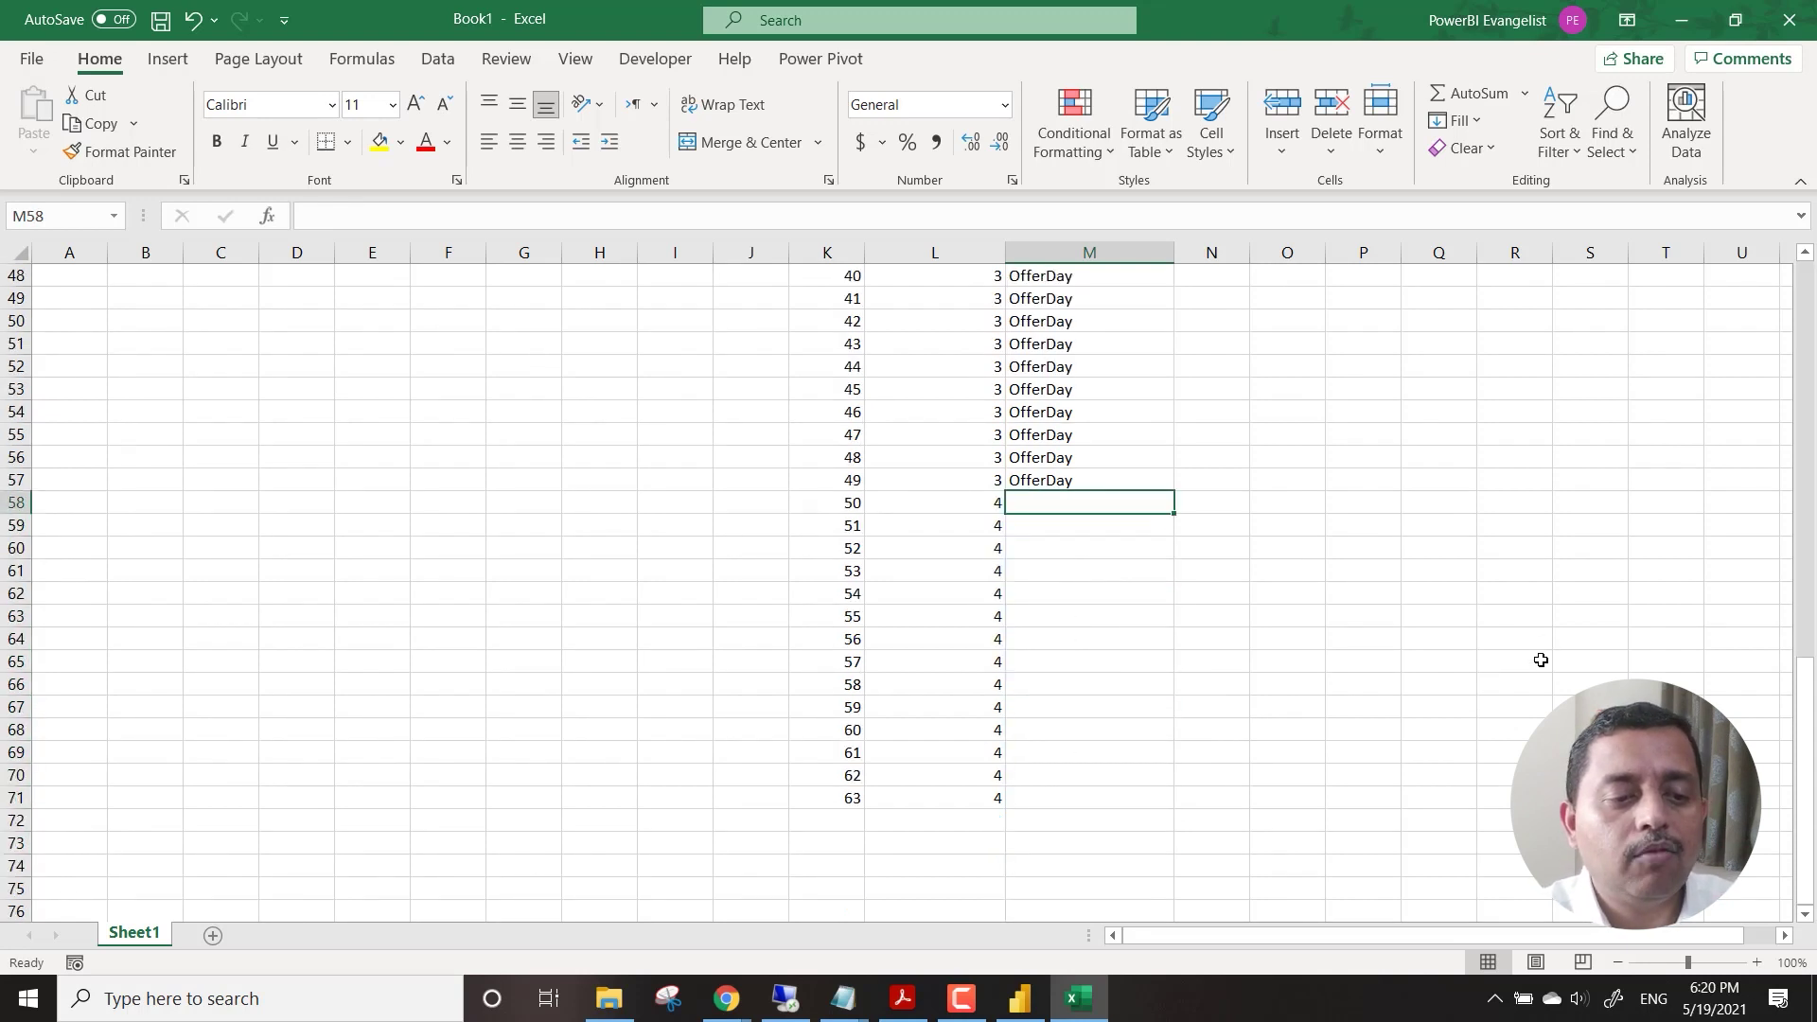
pyautogui.write('newOffer')
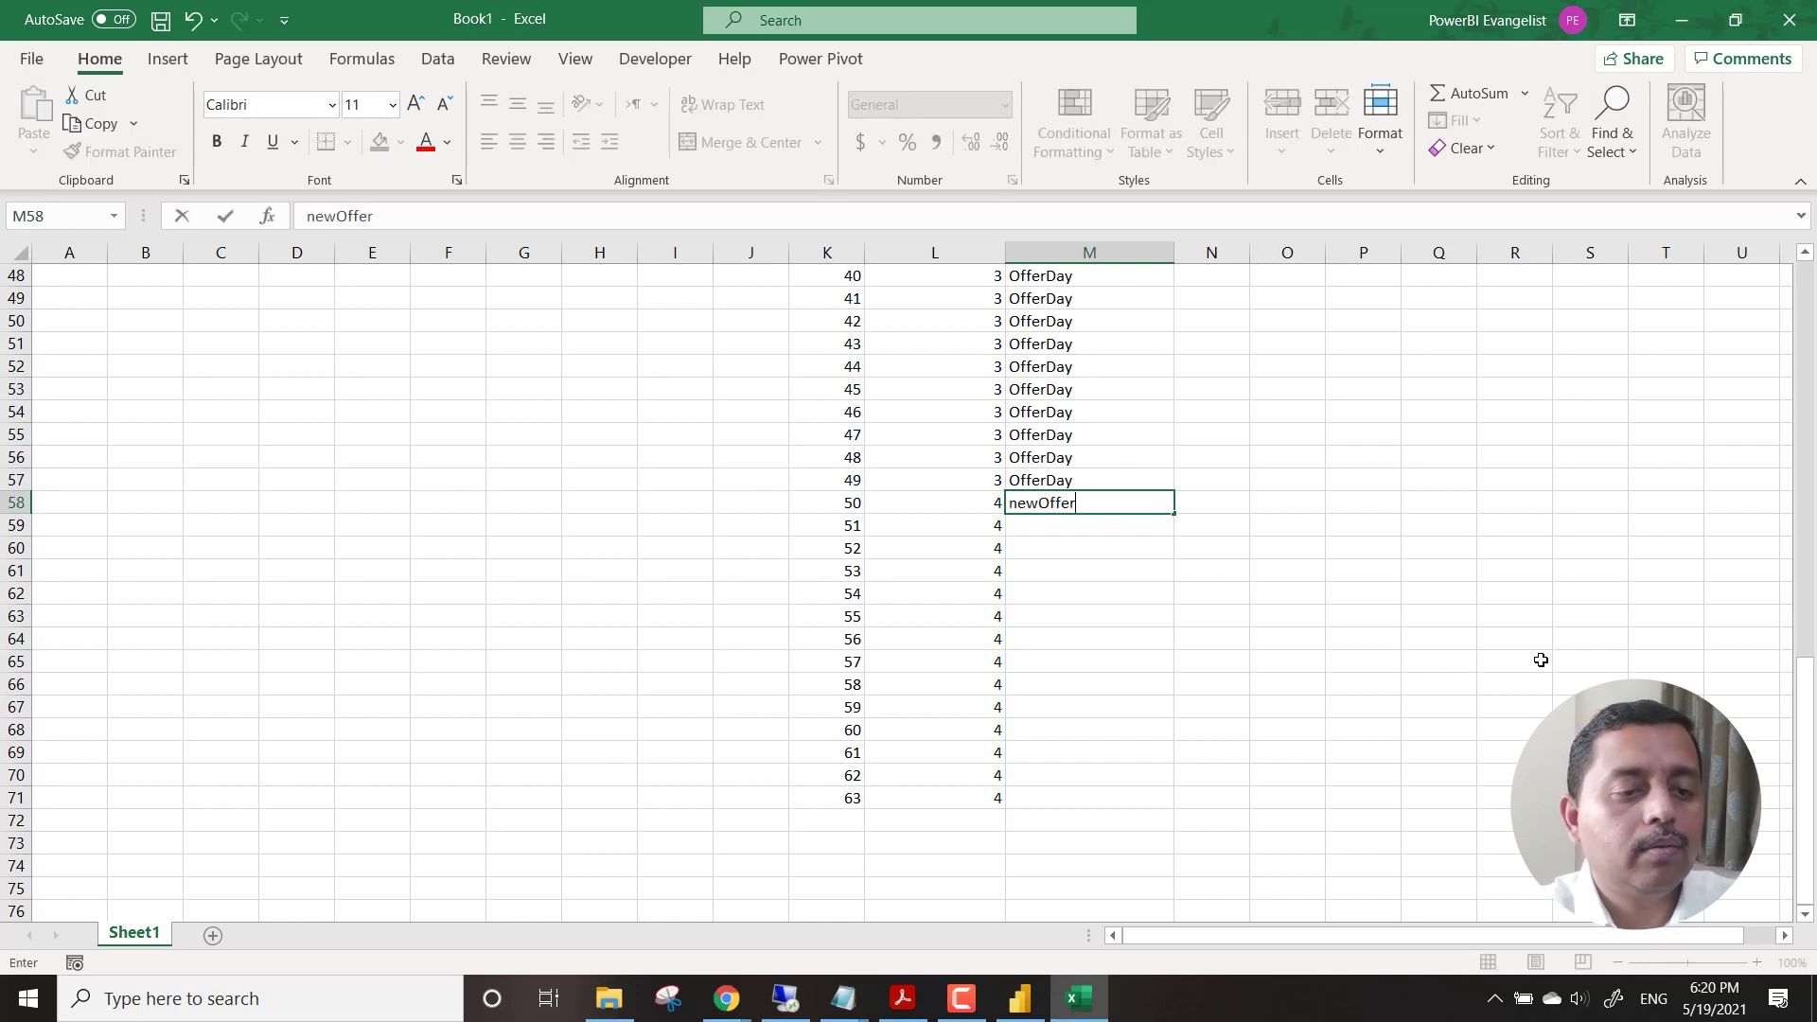
pyautogui.press('F2')
pyautogui.press('Home')
pyautogui.press('Delete')
pyautogui.write('N')
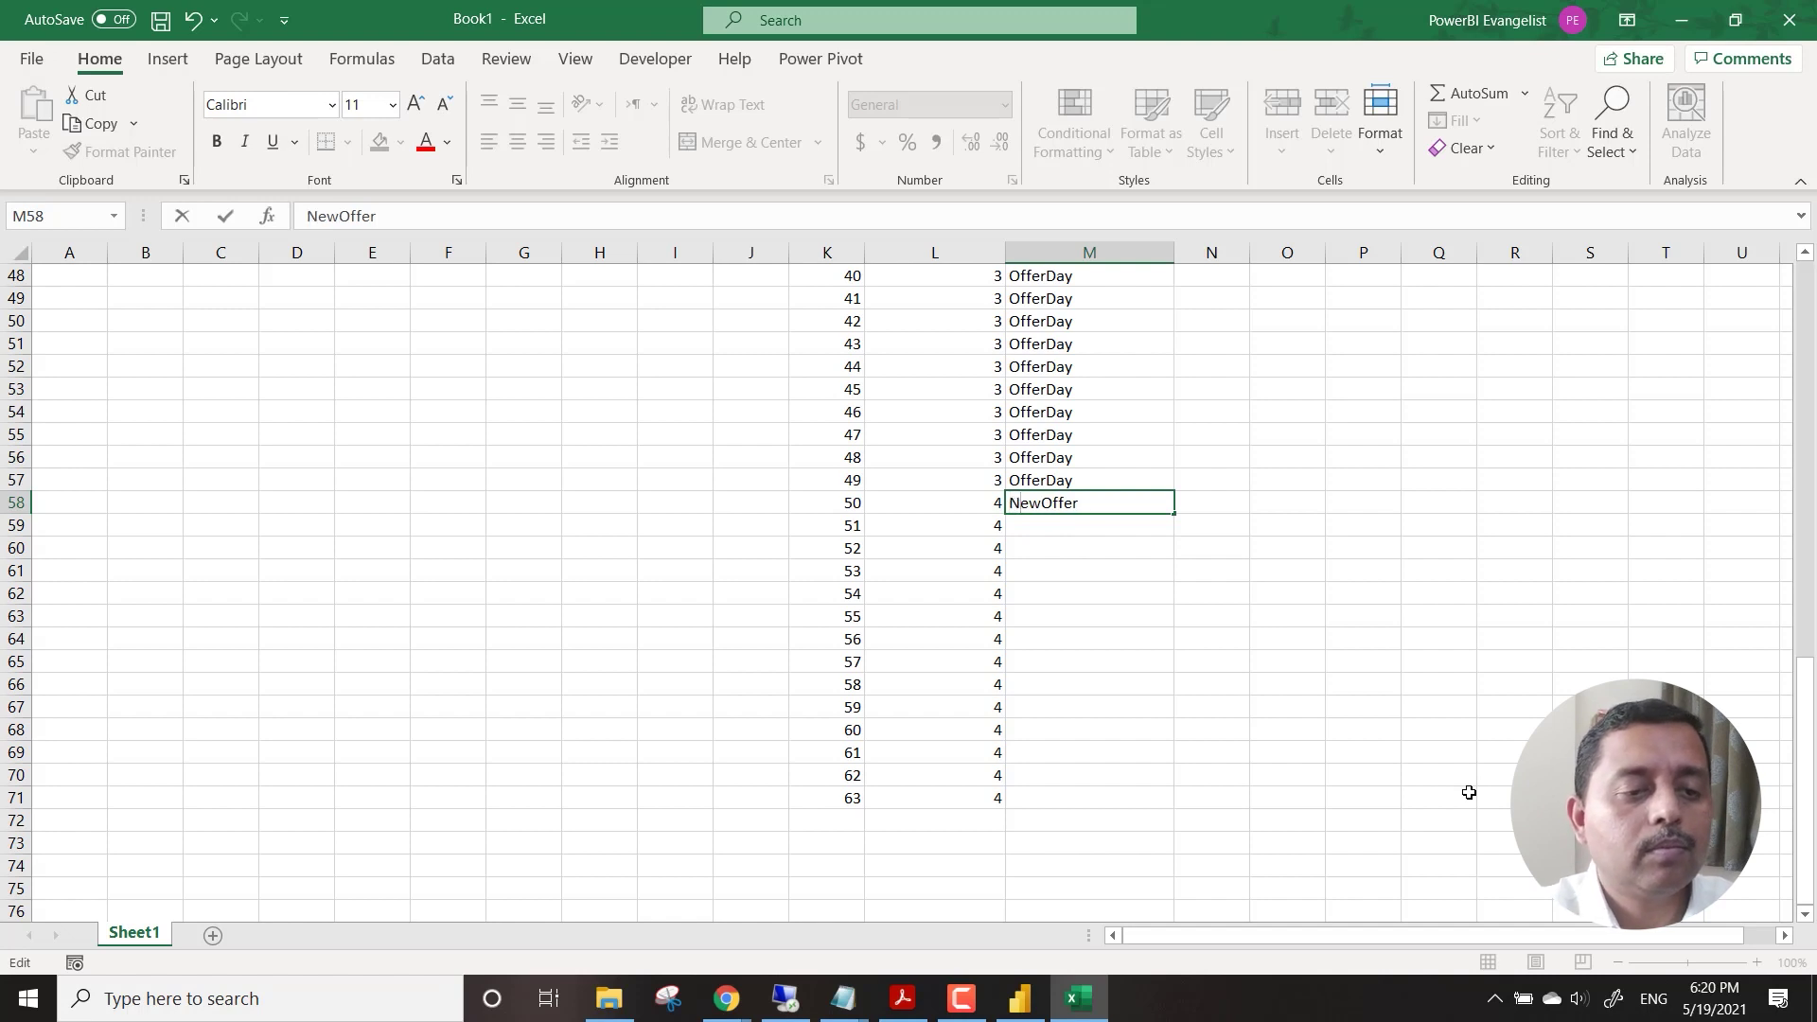
pyautogui.hotkey('shift', 'Right')
pyautogui.hotkey('shift', 'Right')
pyautogui.hotkey('shift', 'Right')
pyautogui.hotkey('shift', 'Right')
pyautogui.hotkey('shift', 'Right')
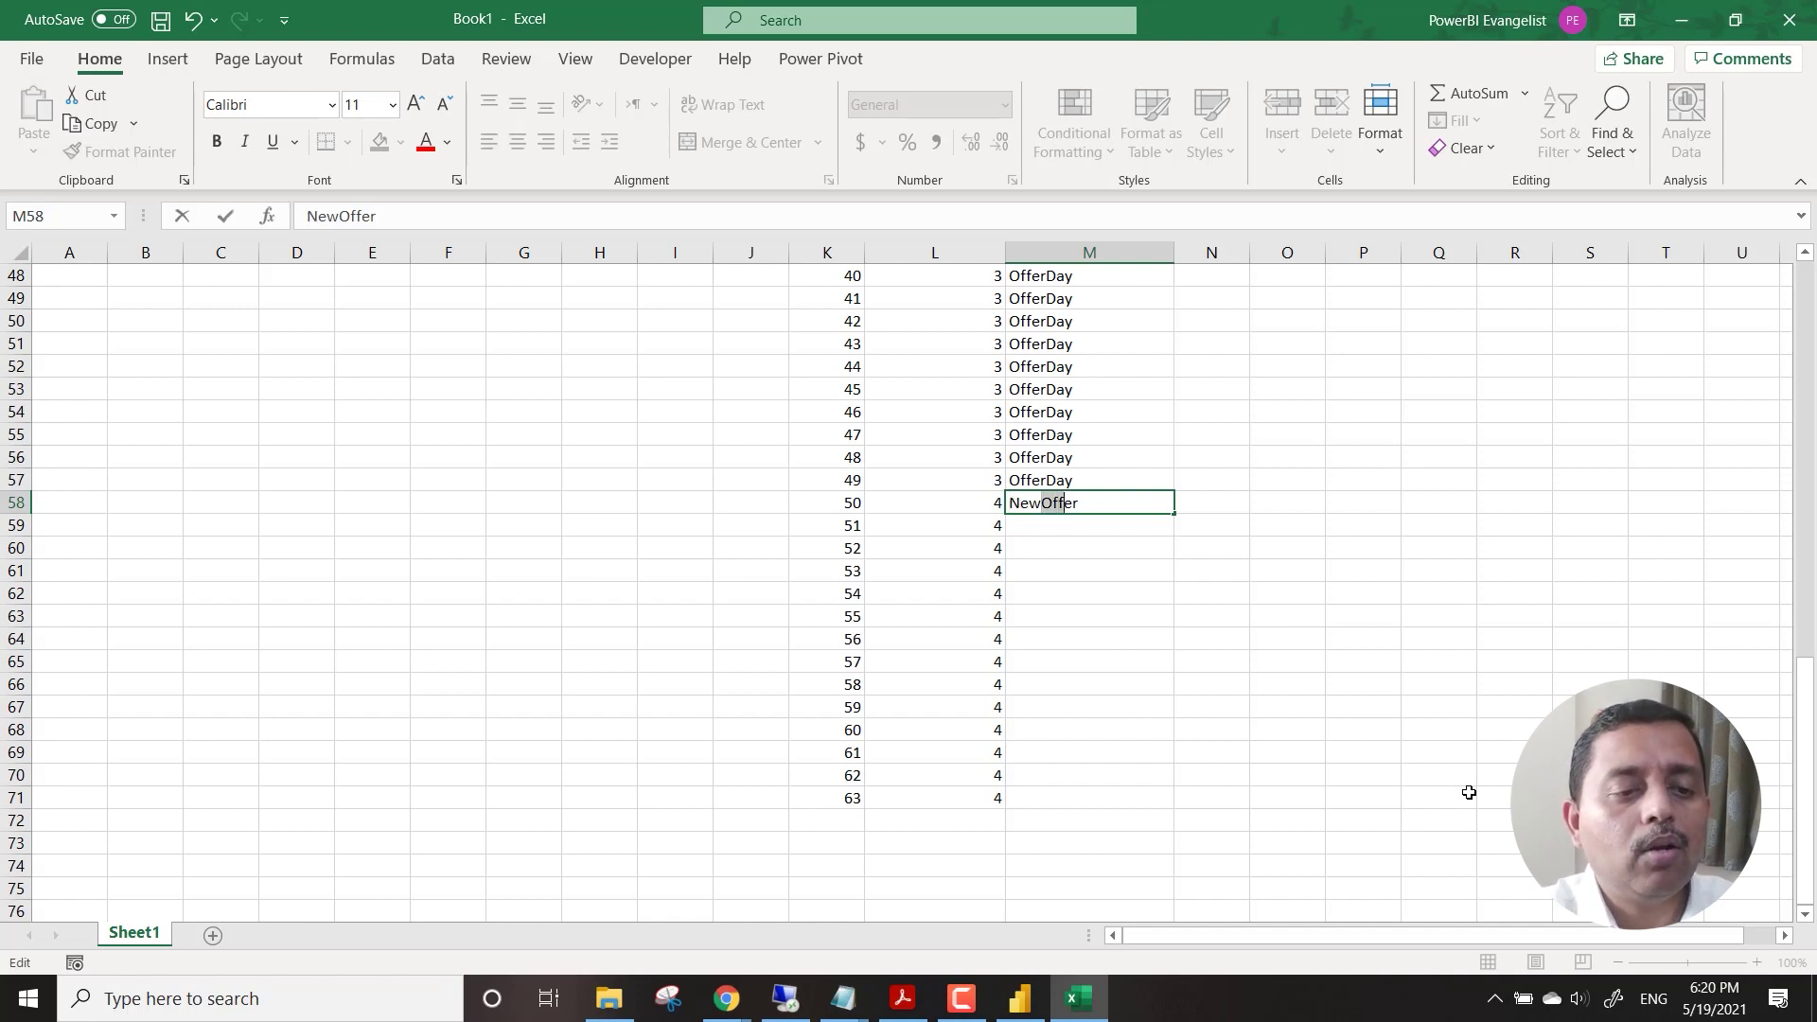
pyautogui.write('Arrival')
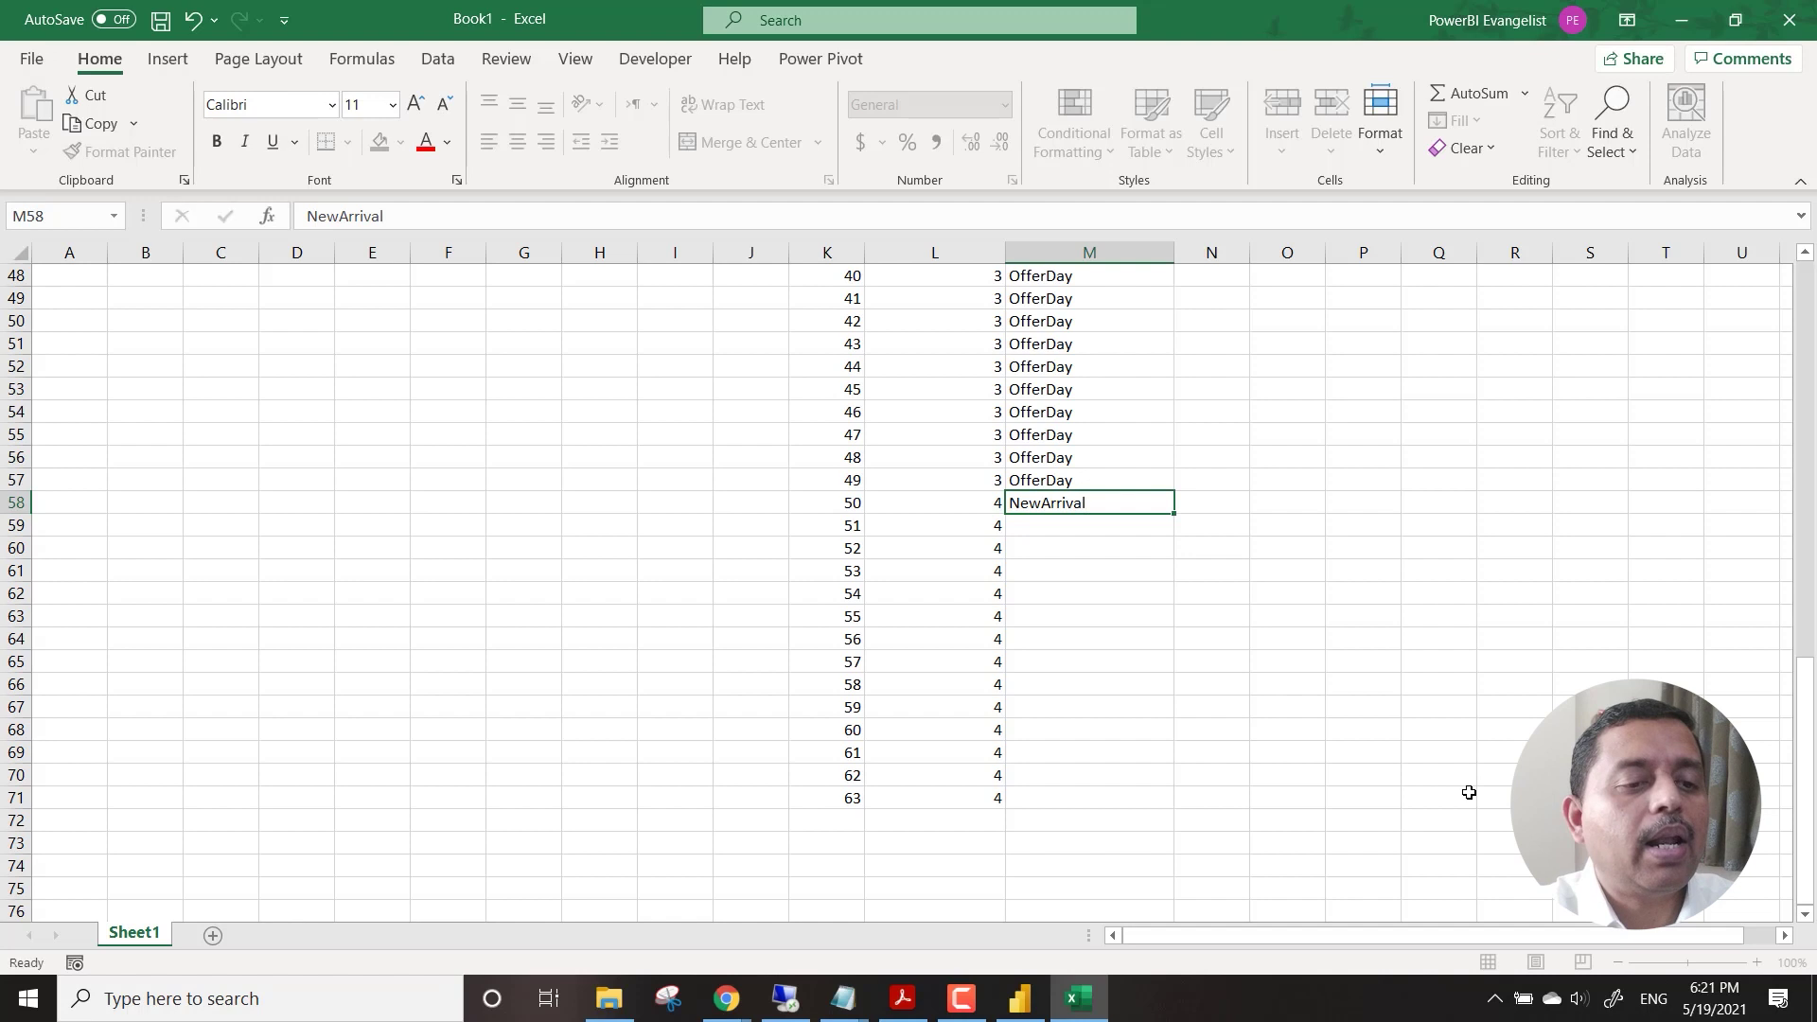
pyautogui.hotkey('ctrl', 'Return')
# Fill NewArrival down from M58 through M71, covering all CampGroup 4 rows.
pyautogui.hotkey('shift', 'Down')
pyautogui.hotkey('shift', 'Down')
pyautogui.hotkey('shift', 'Down')
pyautogui.hotkey('shift', 'Down')
pyautogui.hotkey('shift', 'Down')
pyautogui.hotkey('shift', 'Down')
pyautogui.hotkey('shift', 'Down')
pyautogui.hotkey('shift', 'Down')
pyautogui.hotkey('shift', 'Down')
pyautogui.hotkey('shift', 'Down')
pyautogui.hotkey('shift', 'Down')
pyautogui.hotkey('shift', 'Down')
pyautogui.hotkey('shift', 'Down')
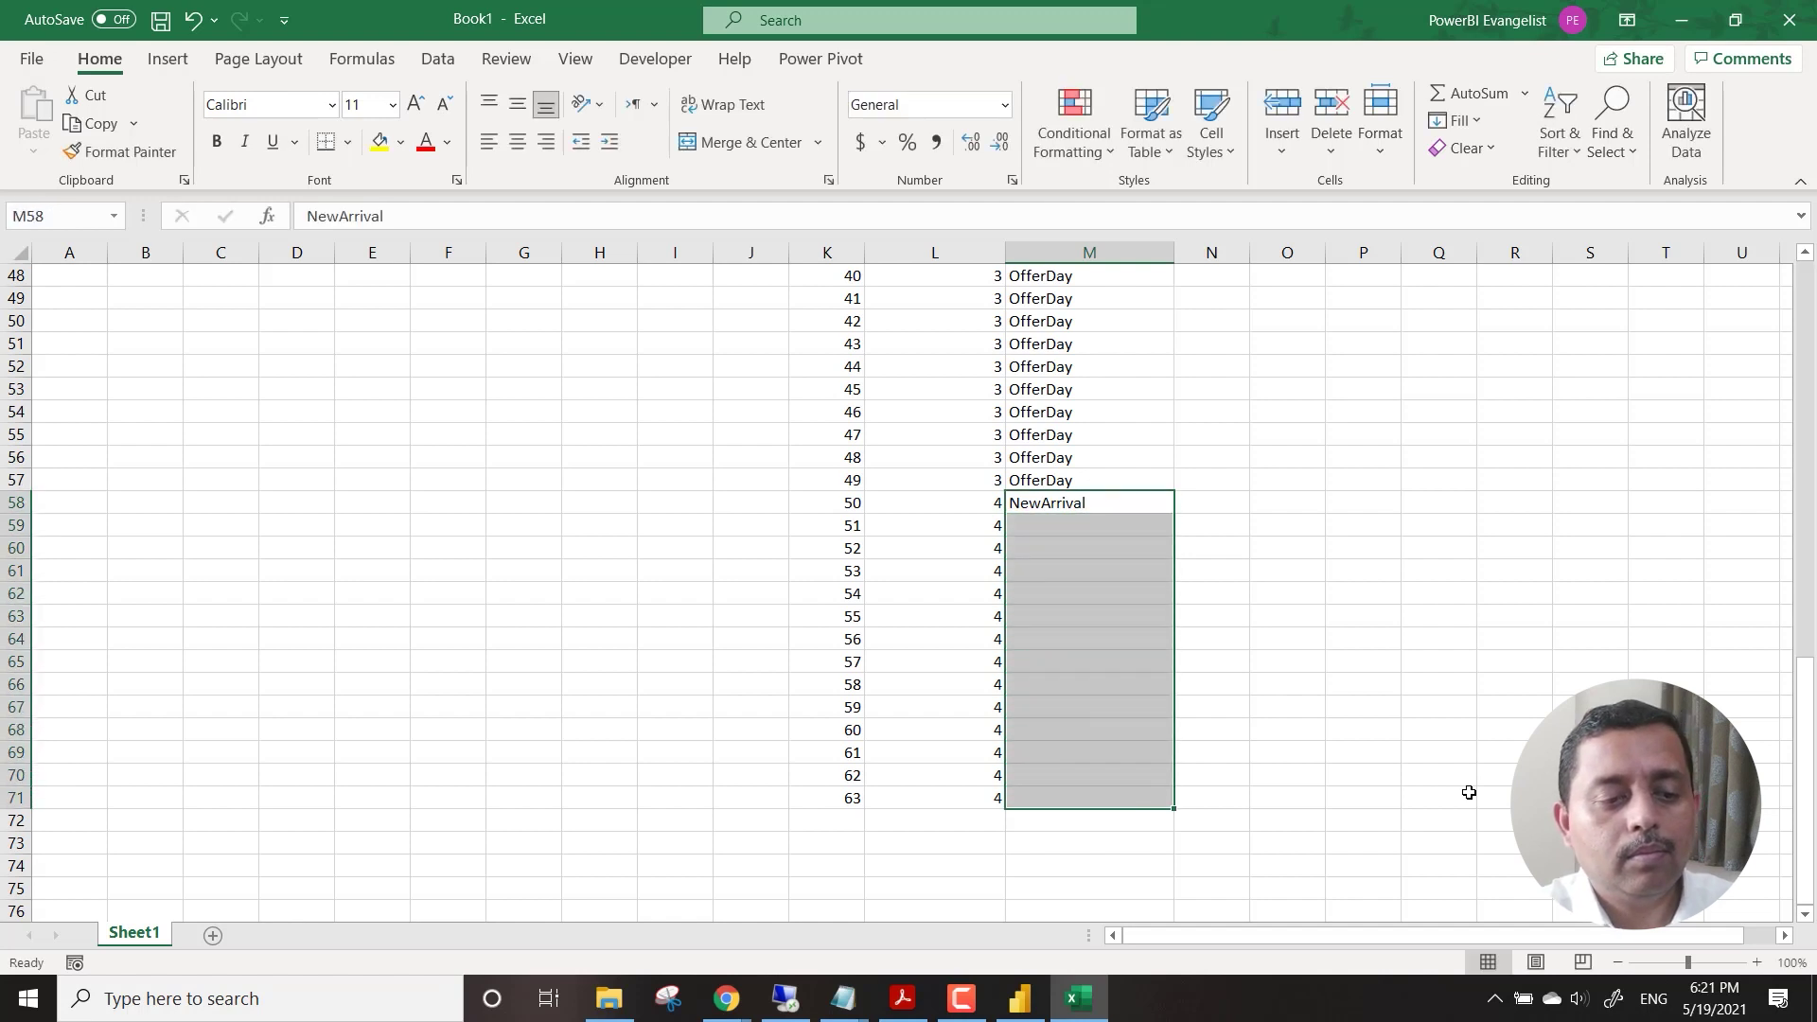
pyautogui.hotkey('ctrl', 'd')
# Copy the whole campaign table with its CampID, CampGroup and CampName headers, K8:M71.
pyautogui.hotkey('ctrl', 'Up')
pyautogui.press('Left')
pyautogui.press('Left')
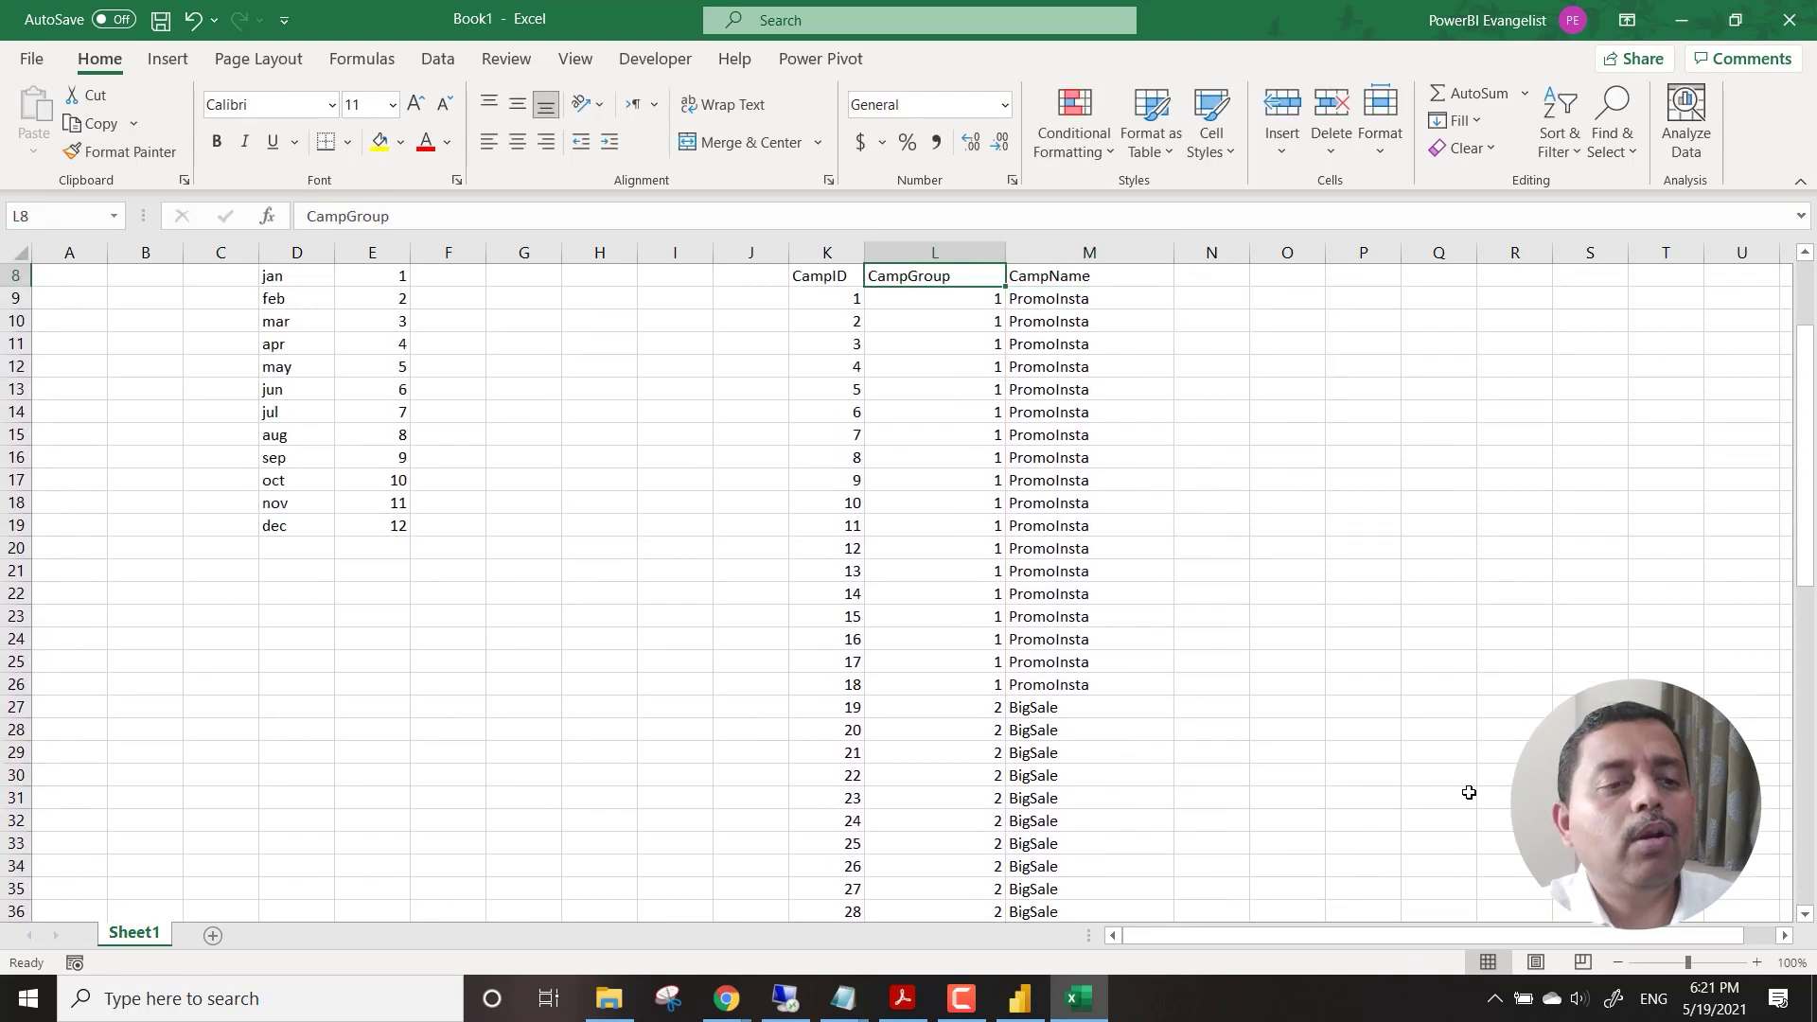
pyautogui.hotkey('shift', 'Right')
pyautogui.hotkey('shift', 'Right')
pyautogui.hotkey('ctrl', 'shift', 'Down')
pyautogui.hotkey('ctrl', 'c')
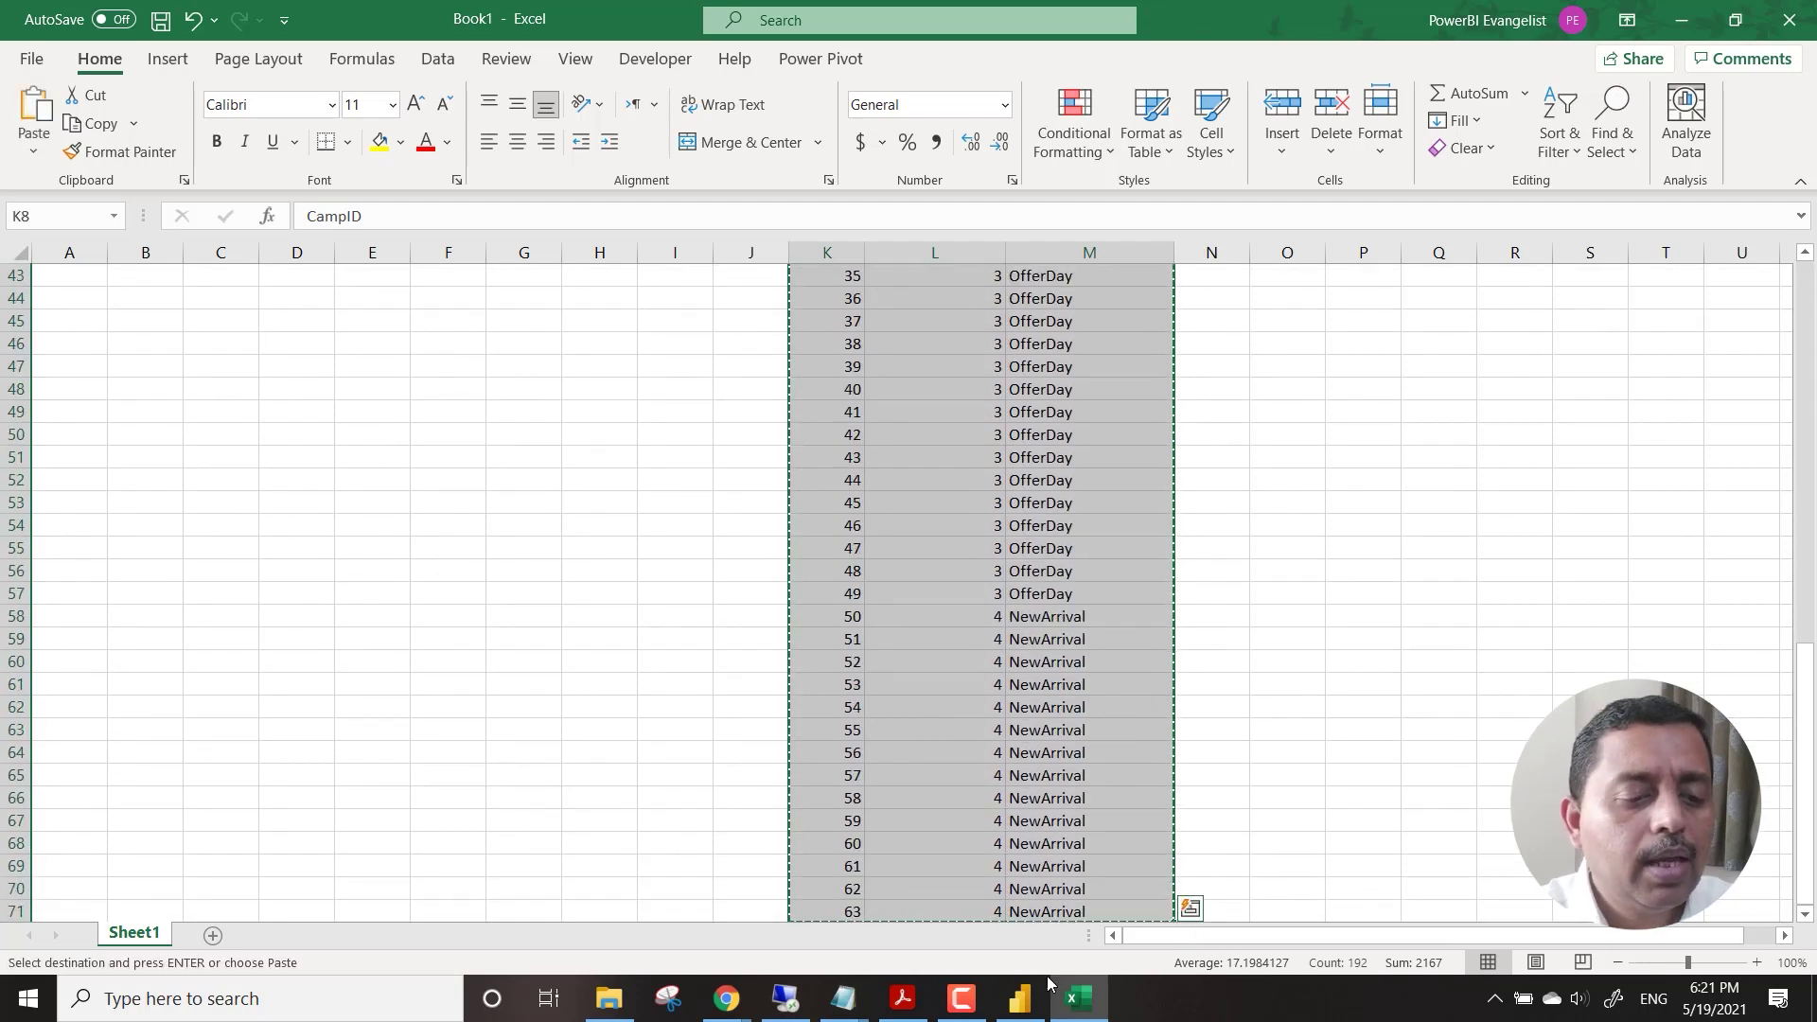
# Switch to Power BI Desktop and paste the copied campaign data into a new manually entered table.
pyautogui.click(1021, 999)
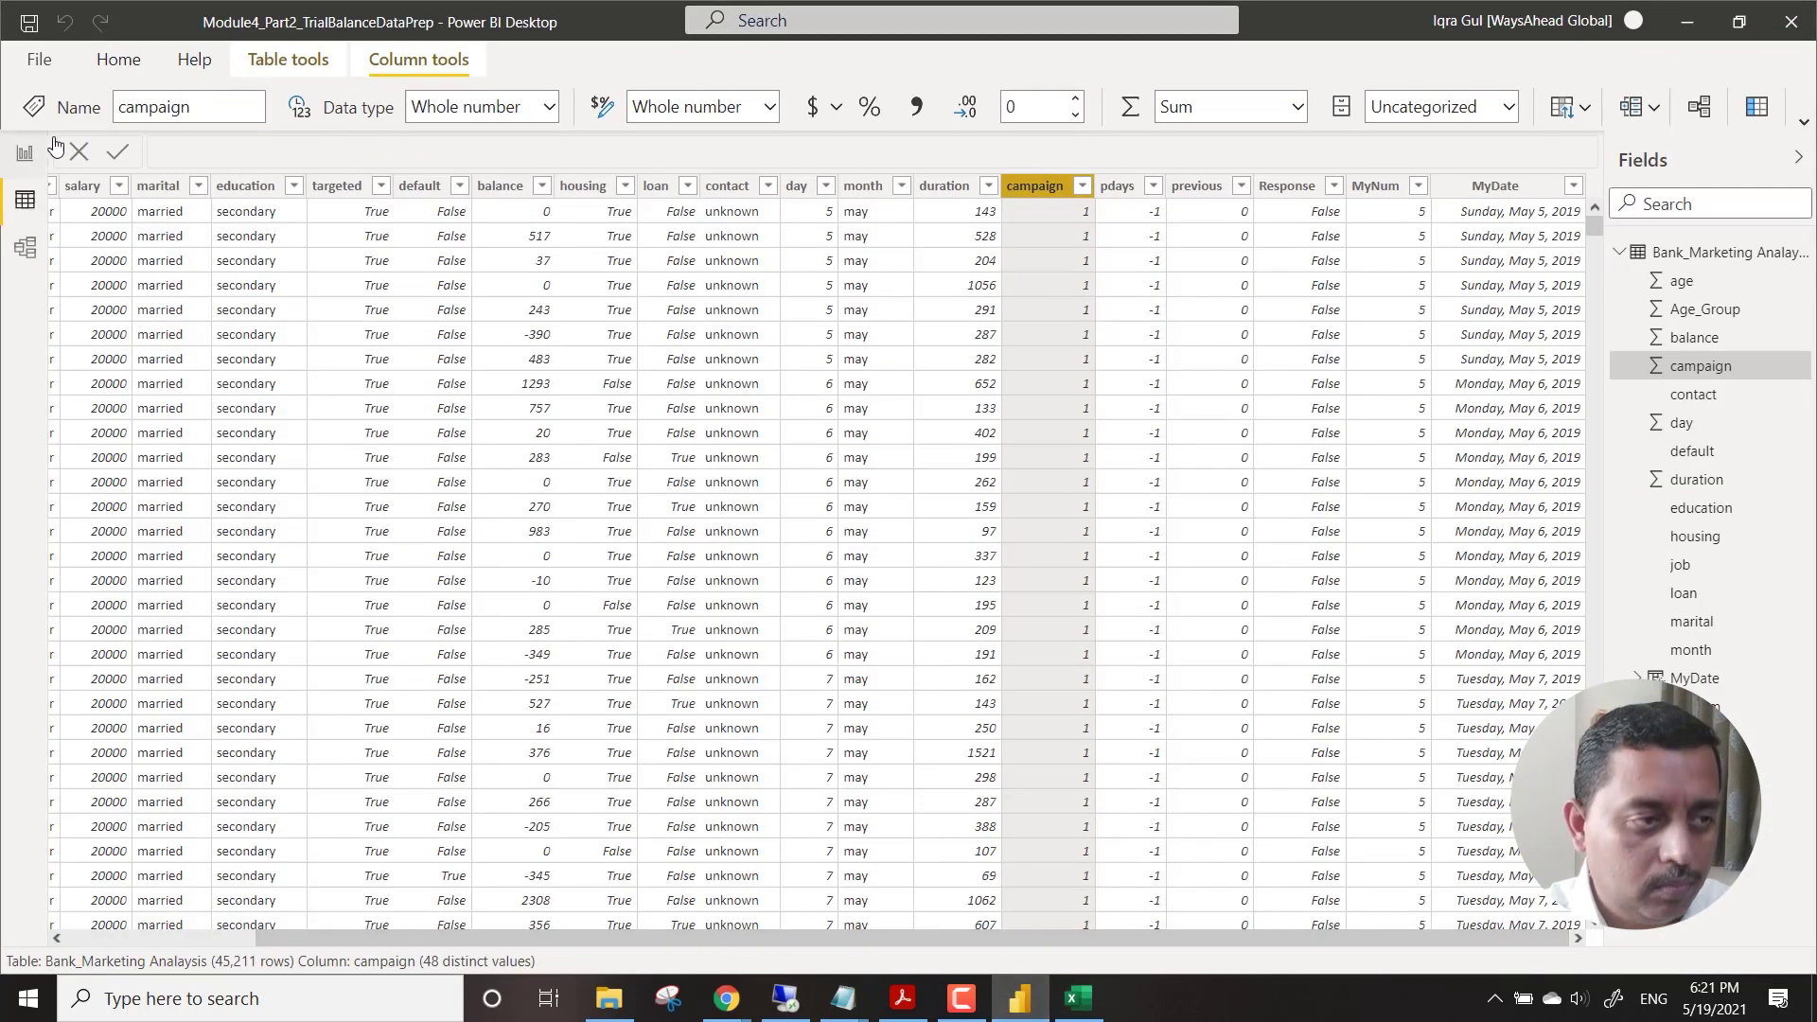
pyautogui.click(284, 61)
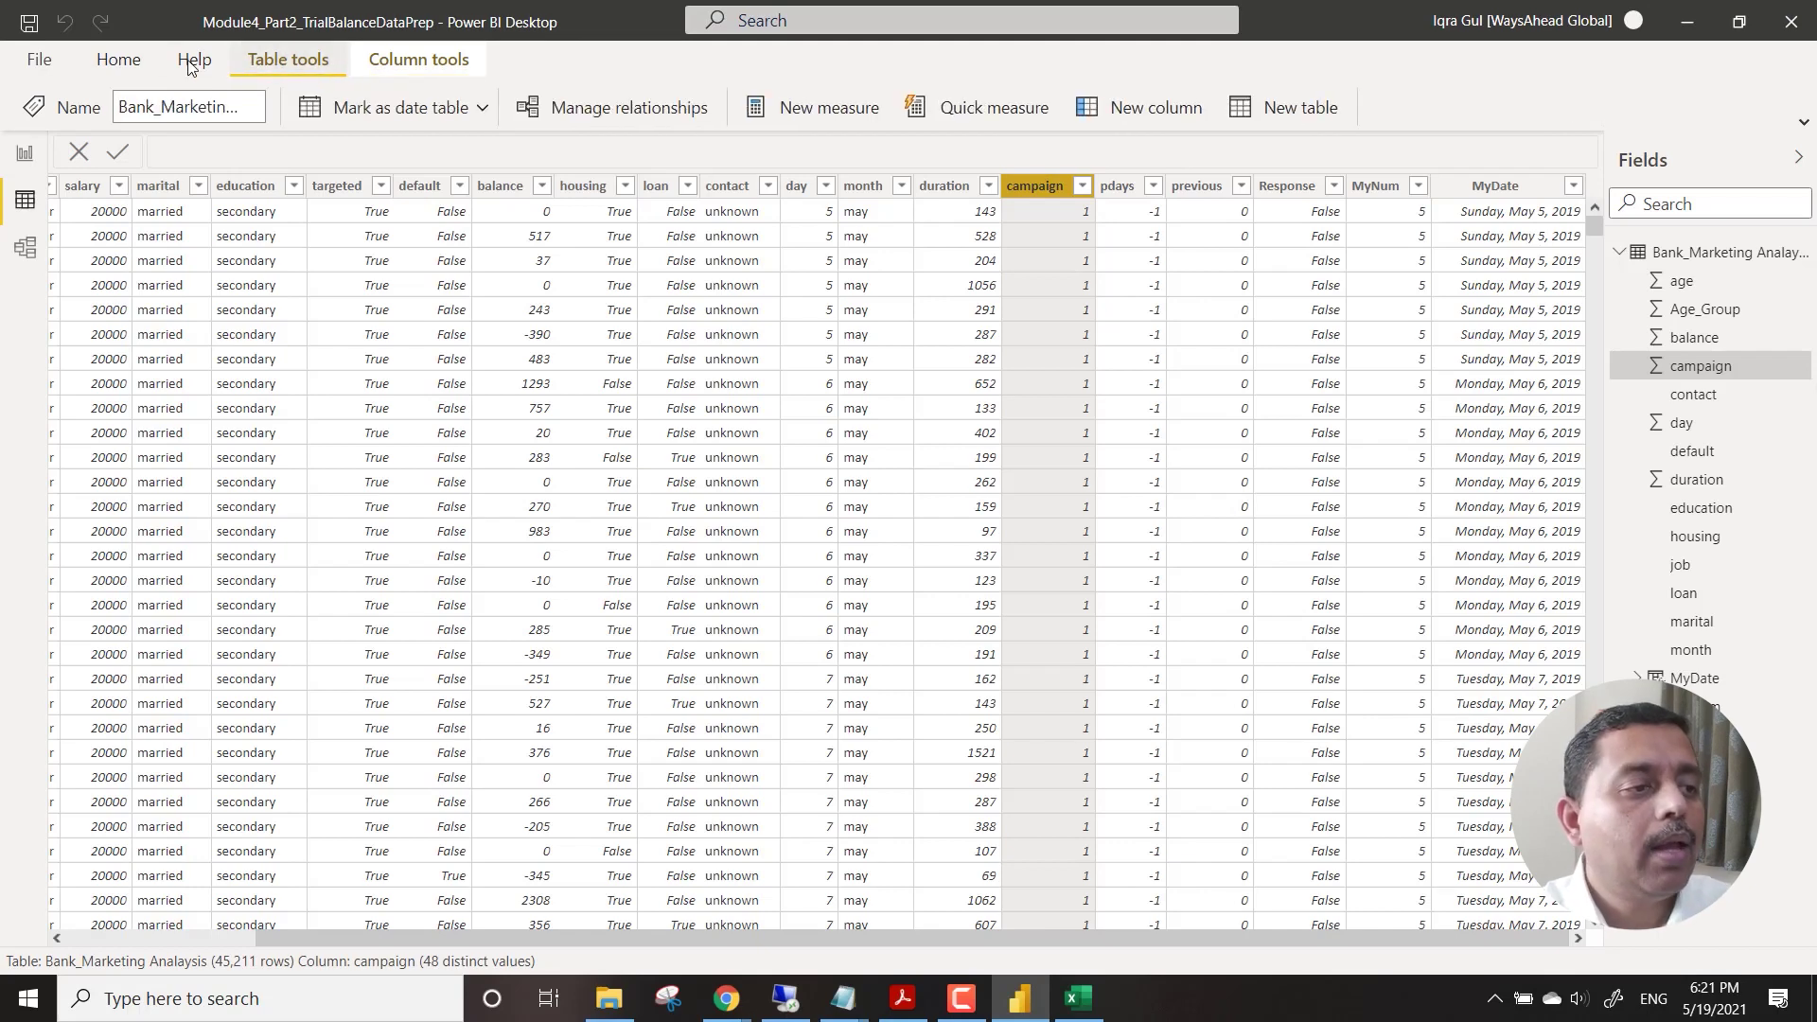
pyautogui.click(118, 63)
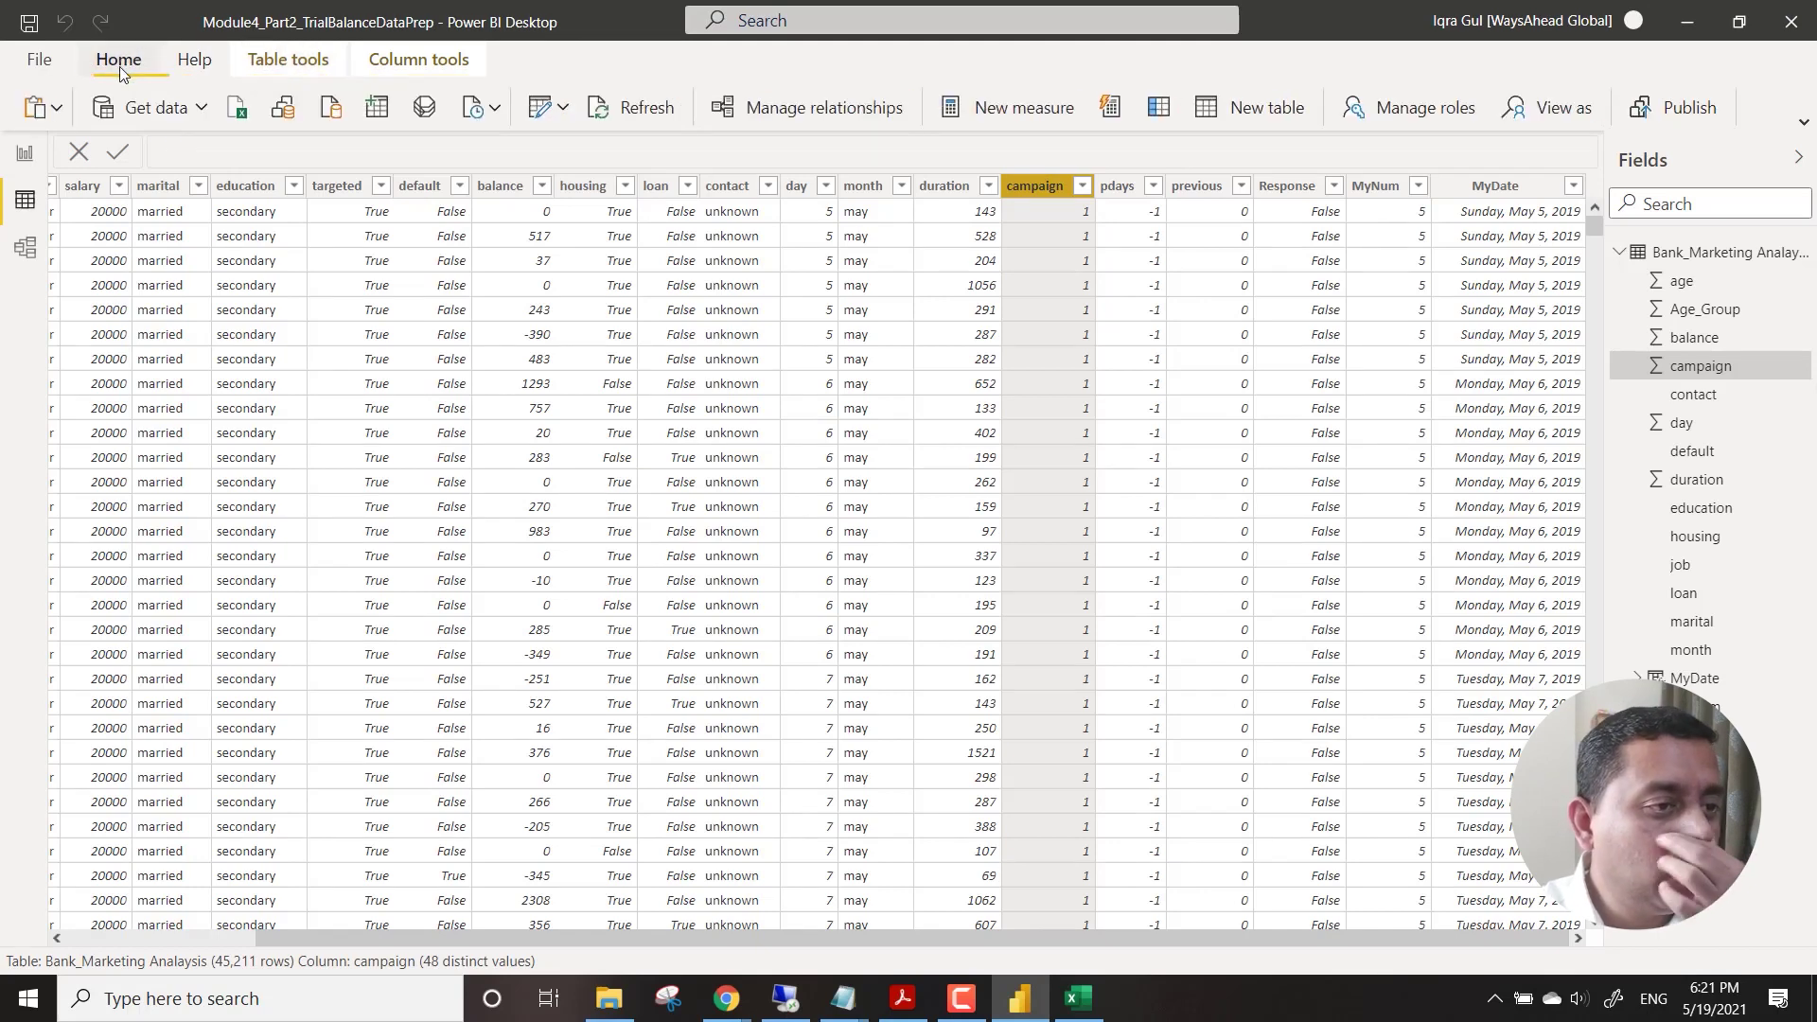
pyautogui.click(375, 112)
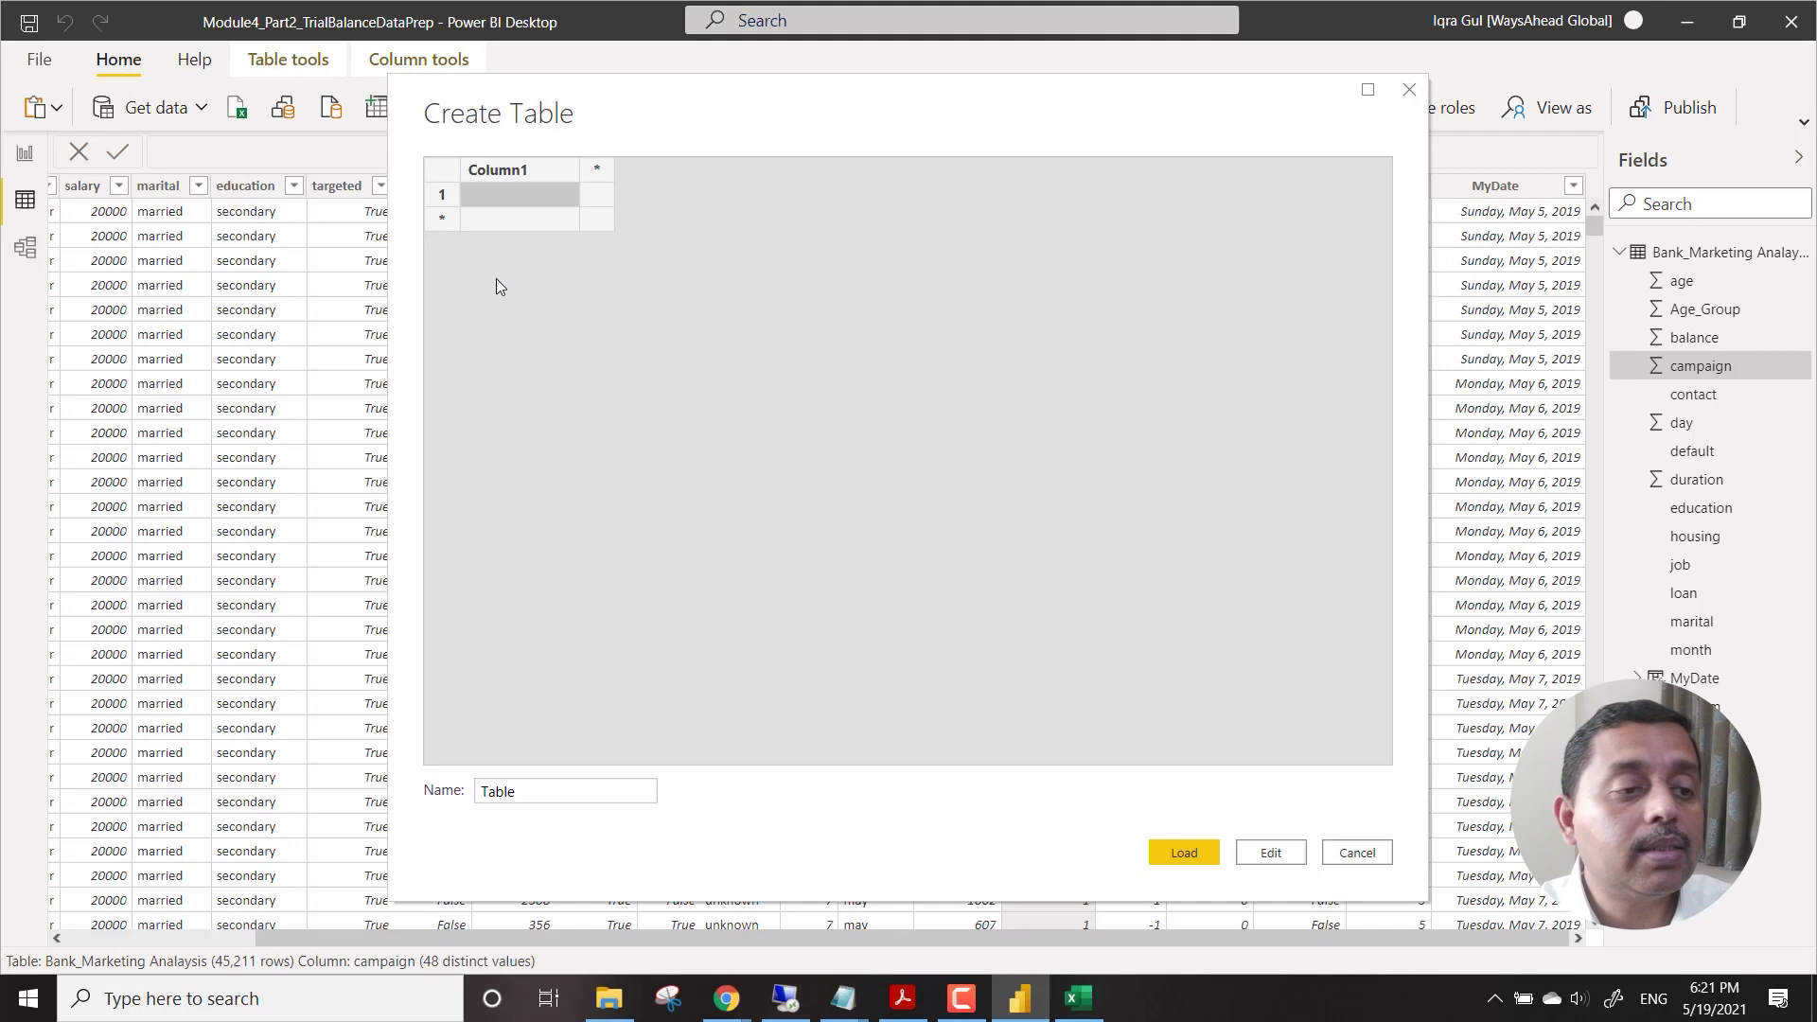
pyautogui.click(450, 170)
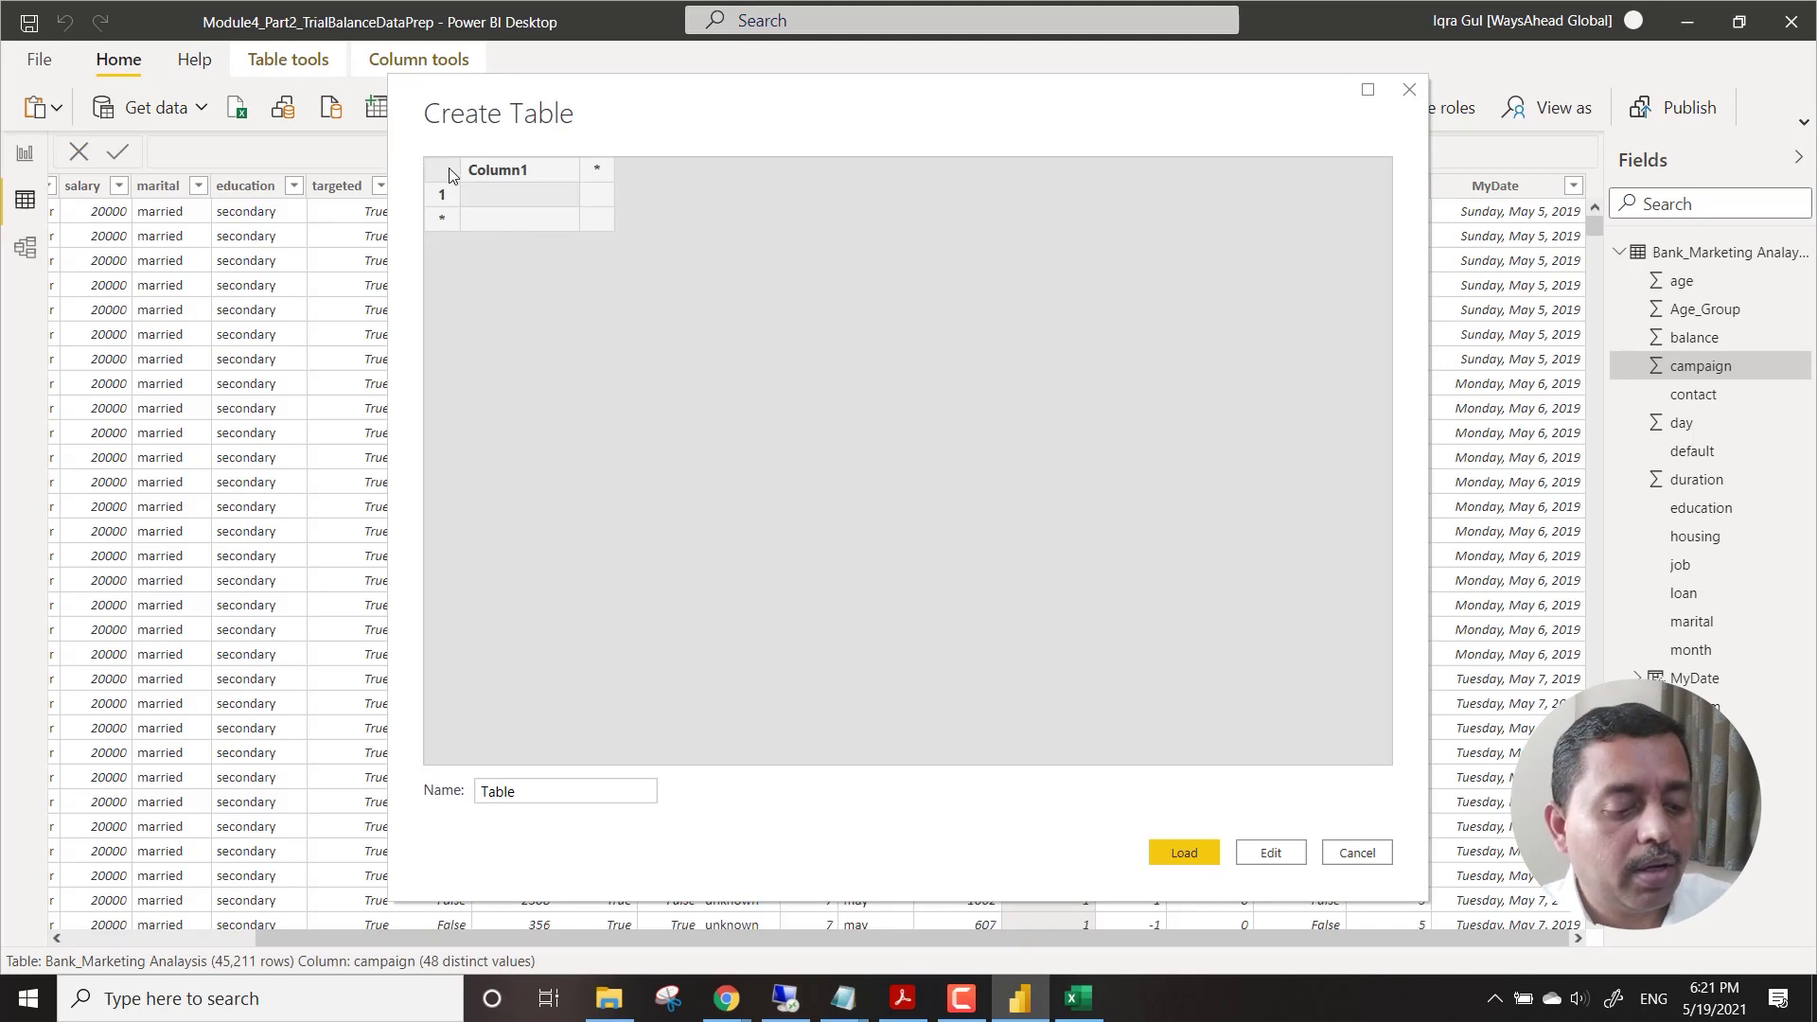
pyautogui.hotkey('ctrl', 'v')
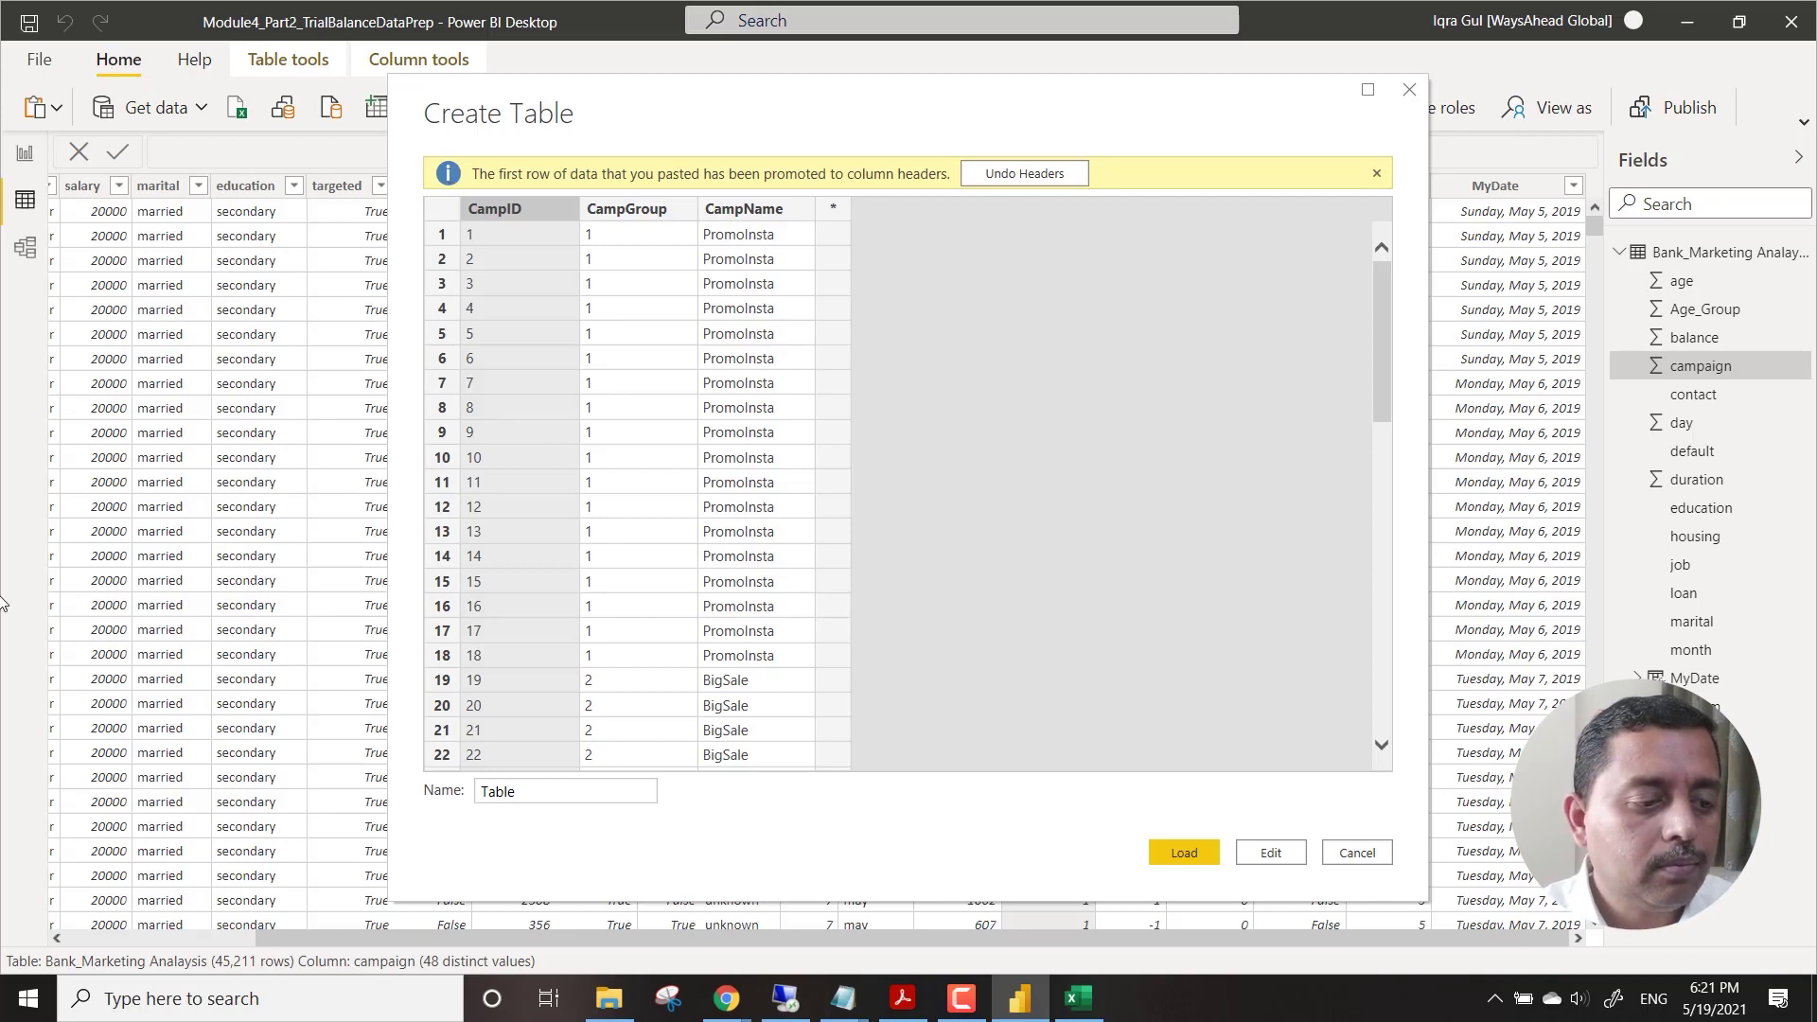
# Name the new table CampMaster and load it into the model.
pyautogui.click(559, 793)
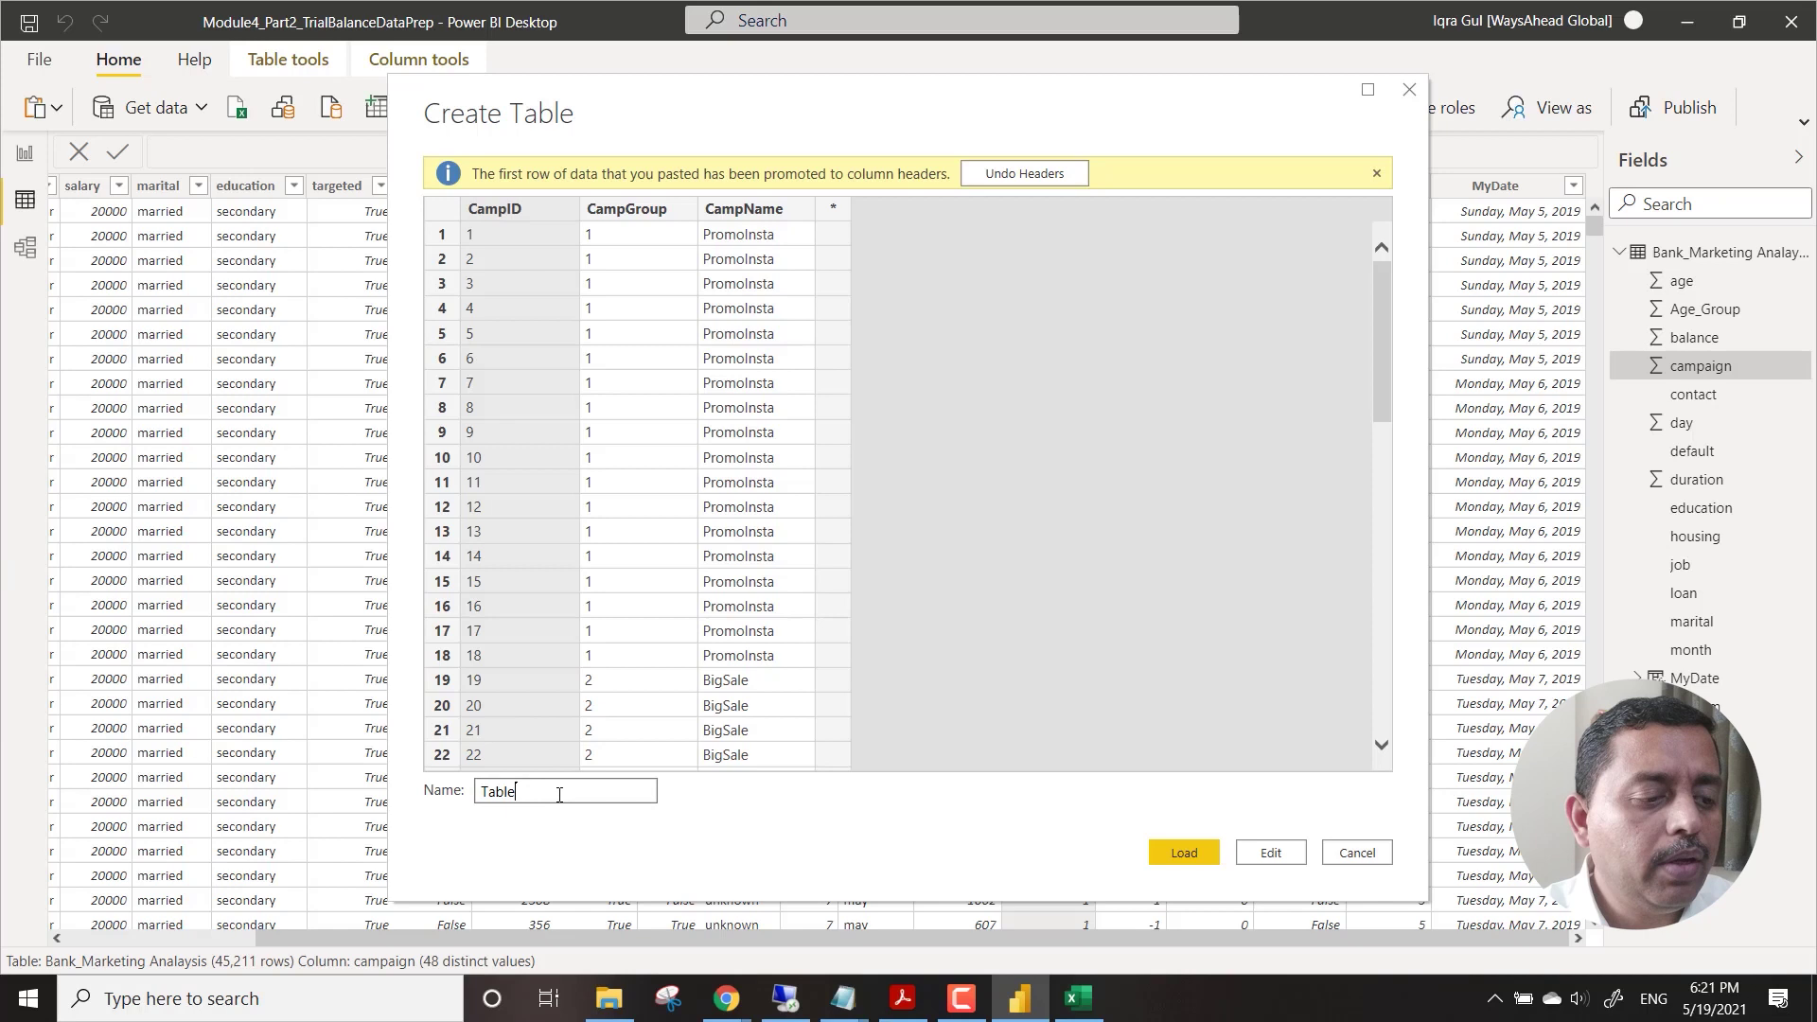
pyautogui.doubleClick(559, 795)
pyautogui.write('CampMaster')
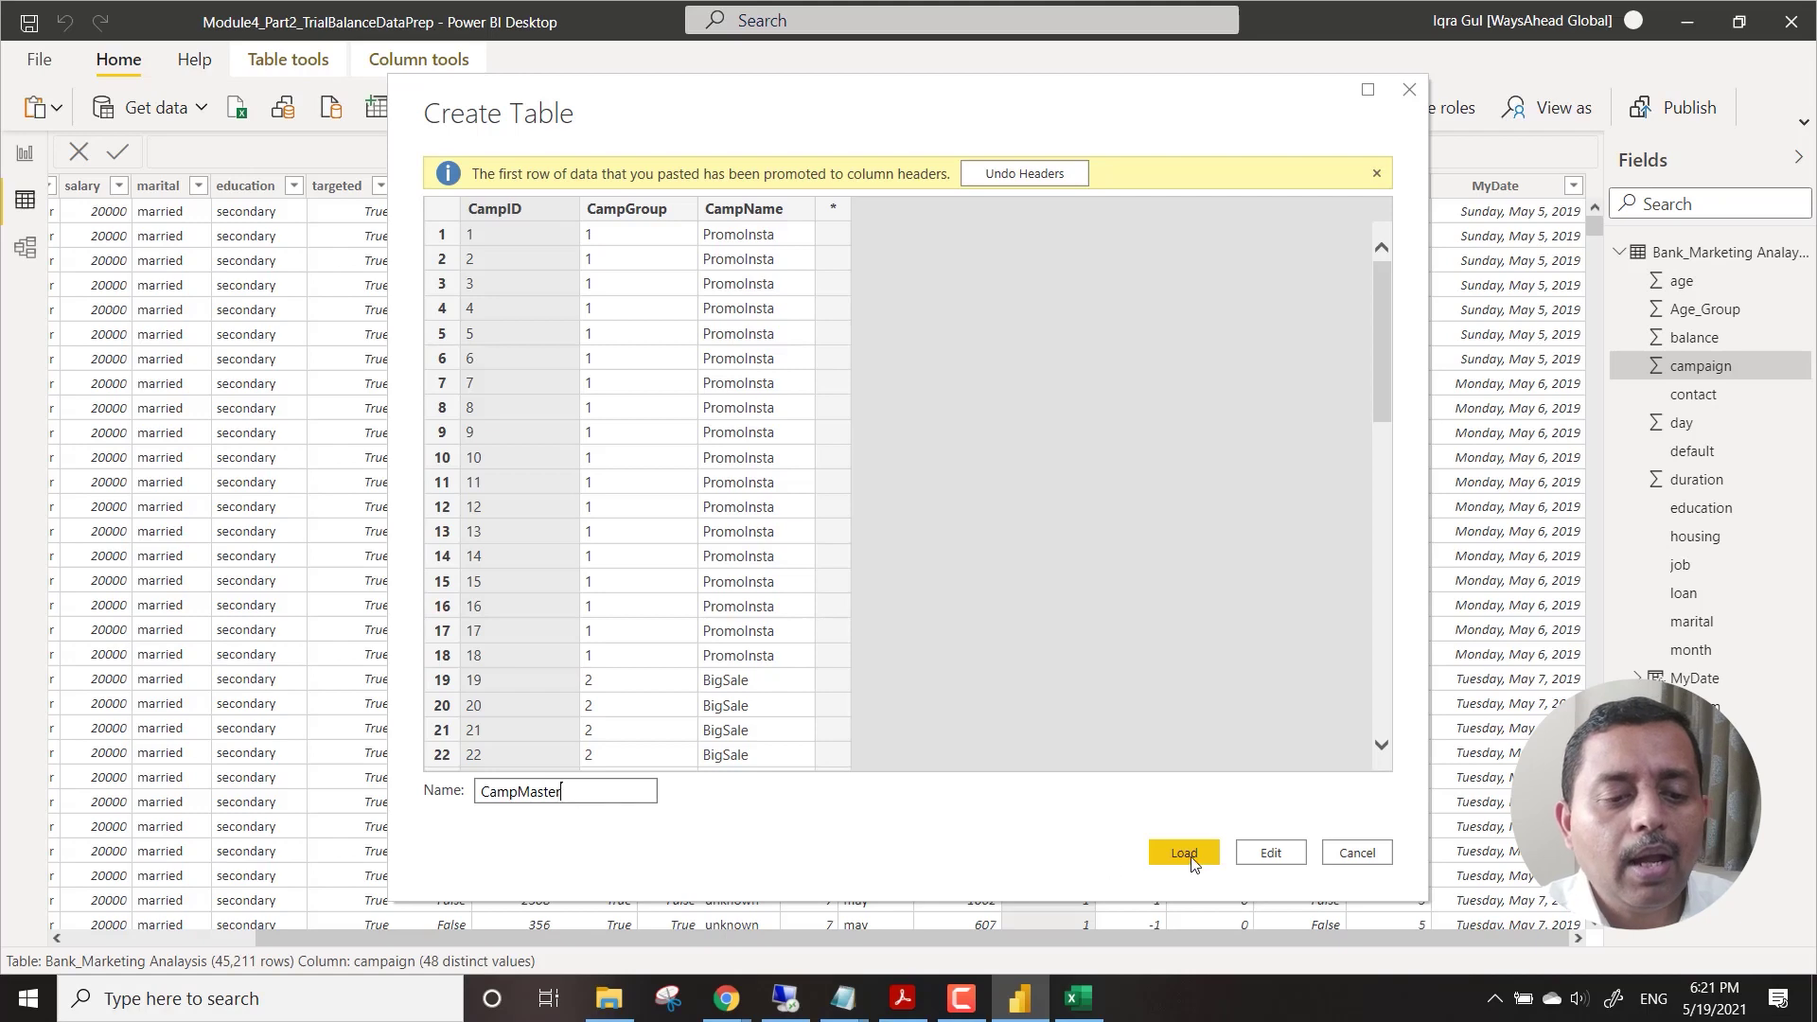
pyautogui.hotkey('alt', 'Tab')
pyautogui.hotkey('alt', 'Tab')
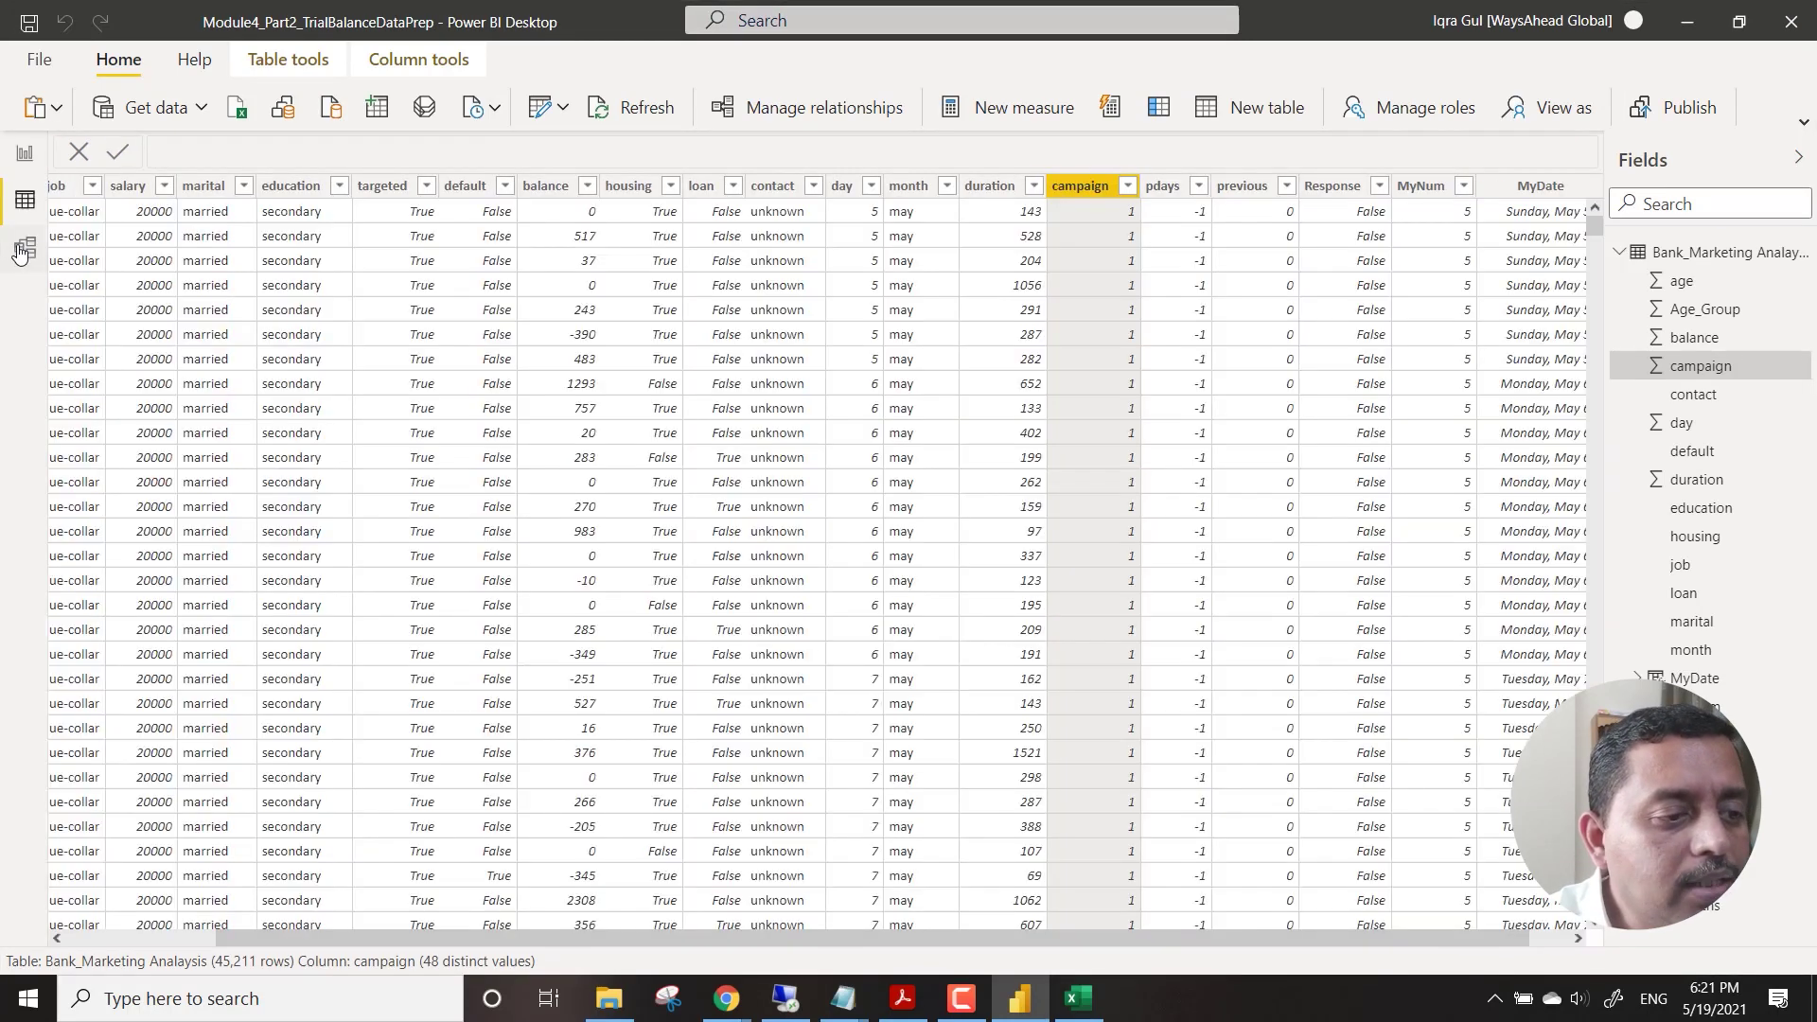
# In the model diagram, place CampMaster below MyMonths and relate campaign in the bank marketing table to CampID in CampMaster.
pyautogui.click(24, 249)
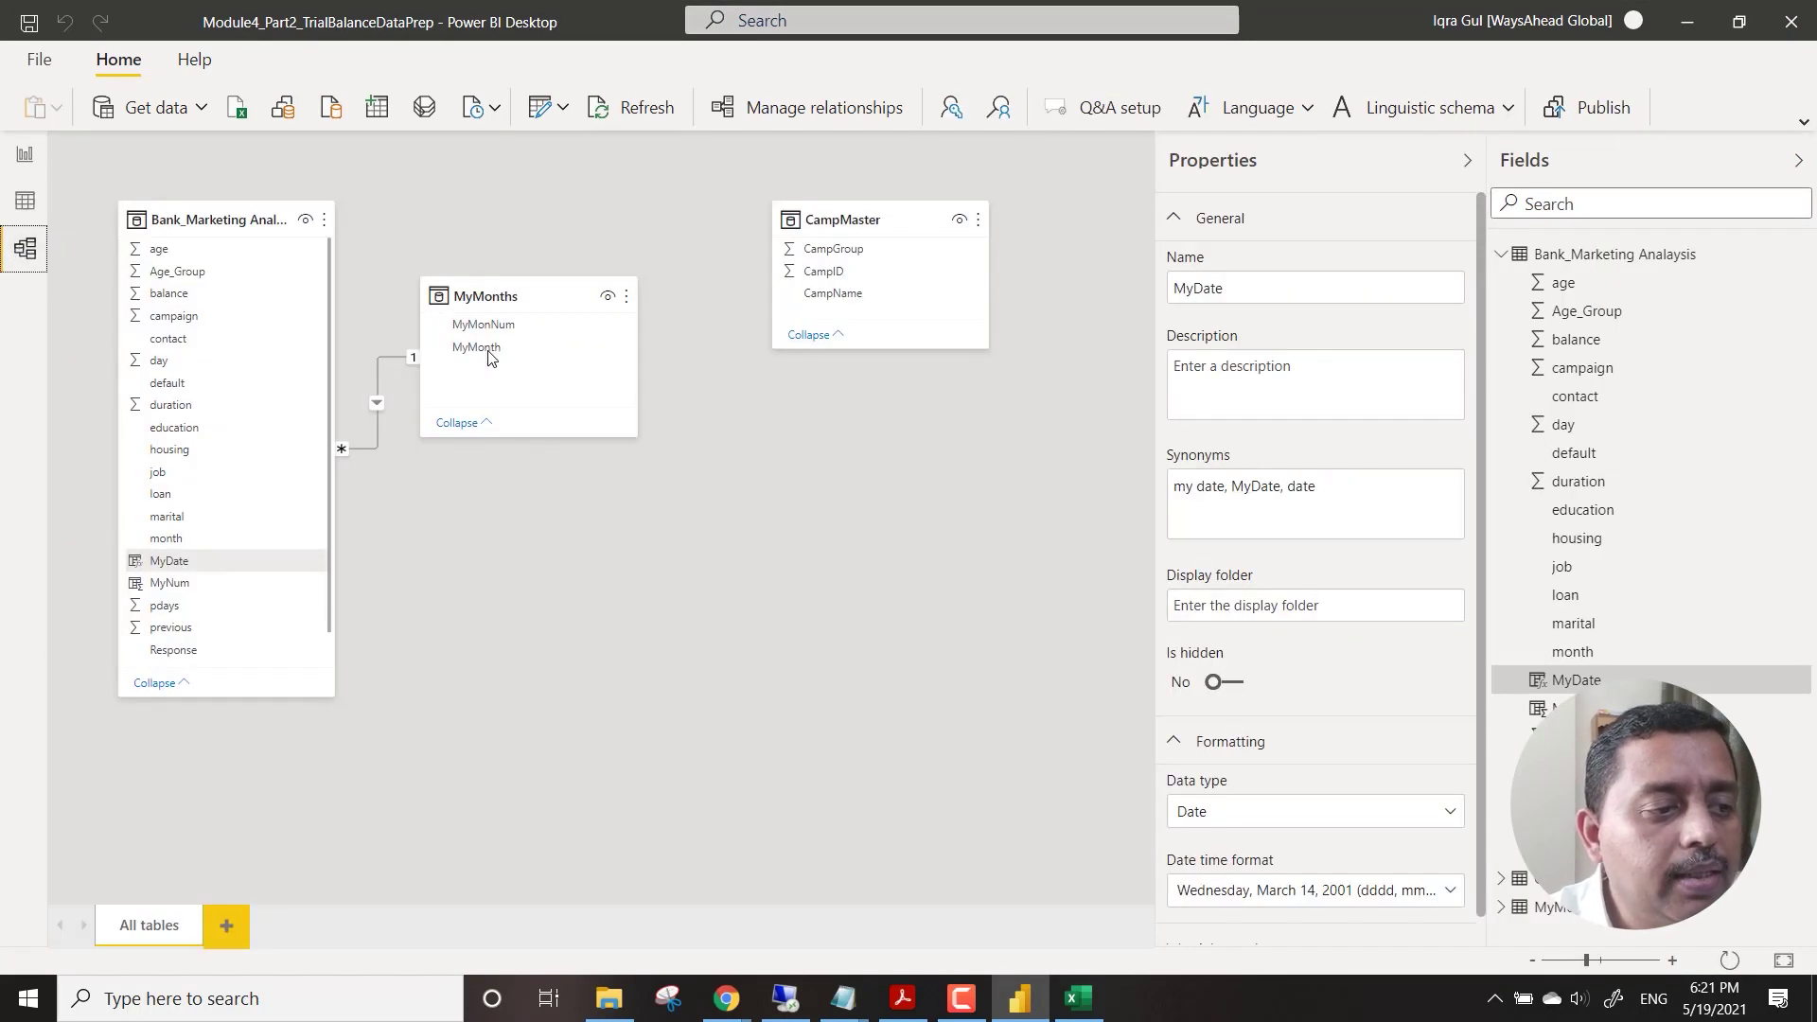
pyautogui.moveTo(270, 697); pyautogui.dragTo(268, 761)
pyautogui.moveTo(871, 218); pyautogui.dragTo(528, 554)
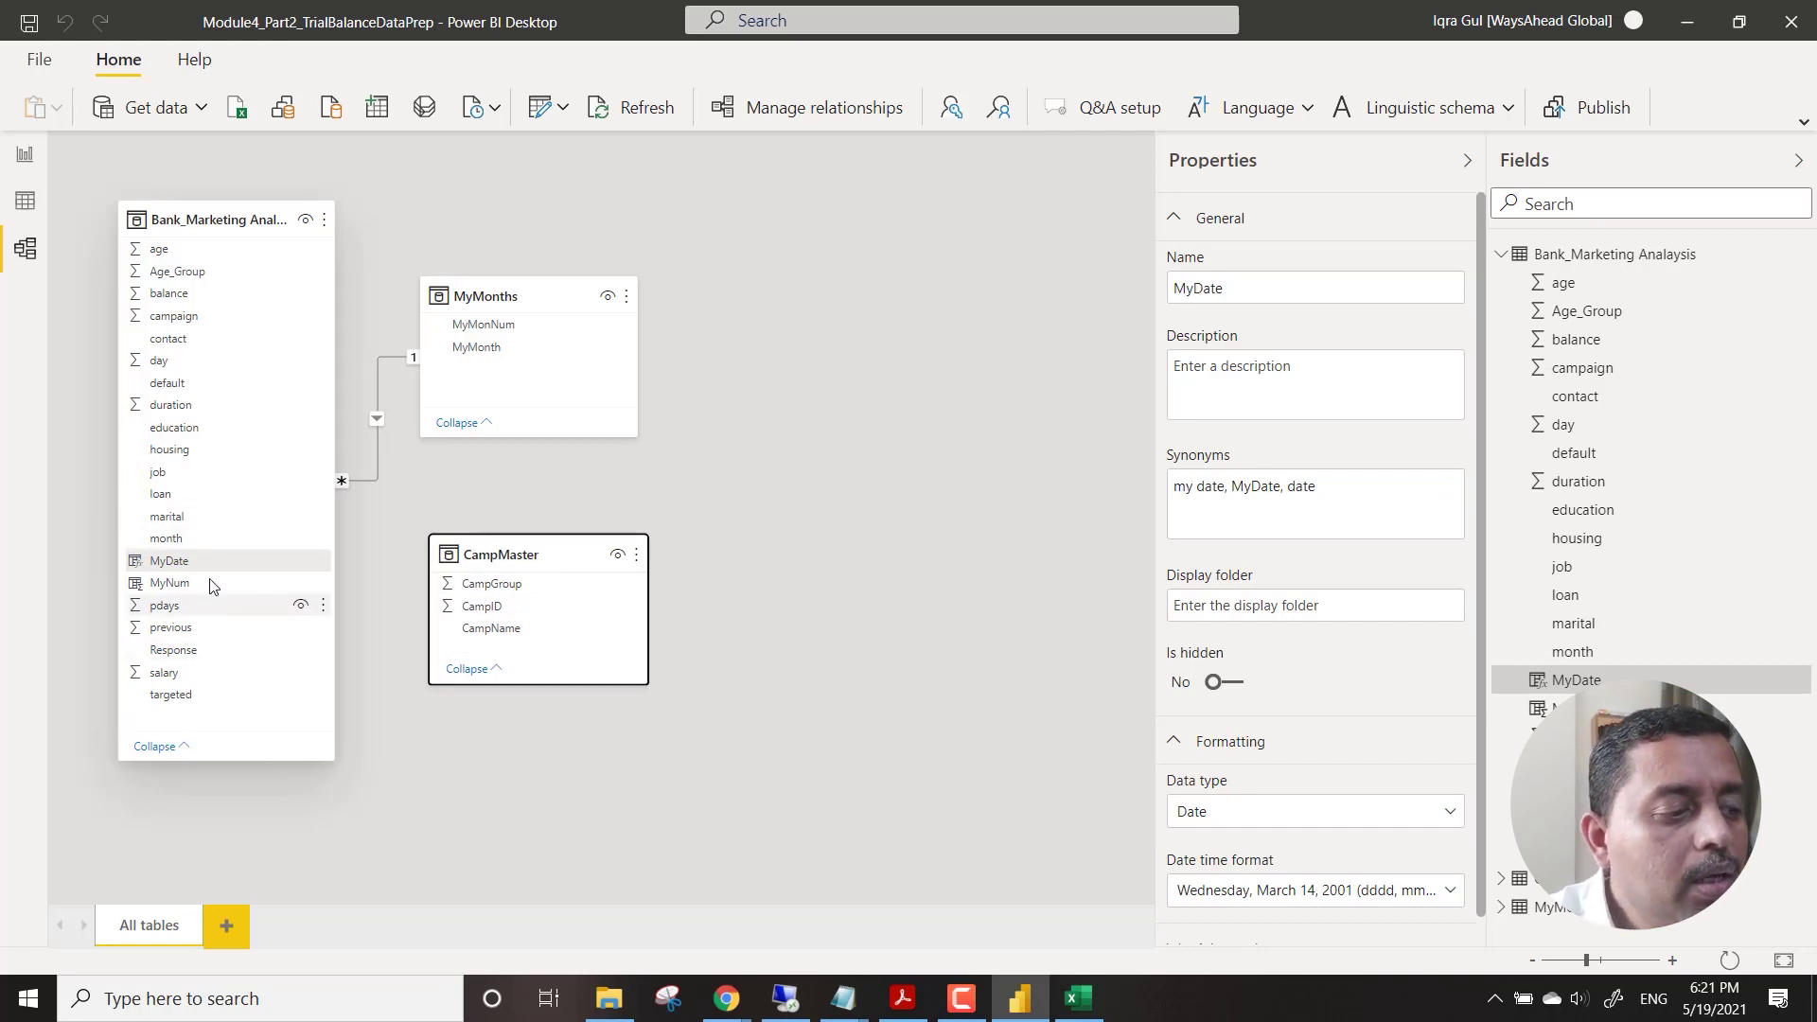
pyautogui.moveTo(195, 328); pyautogui.dragTo(510, 618)
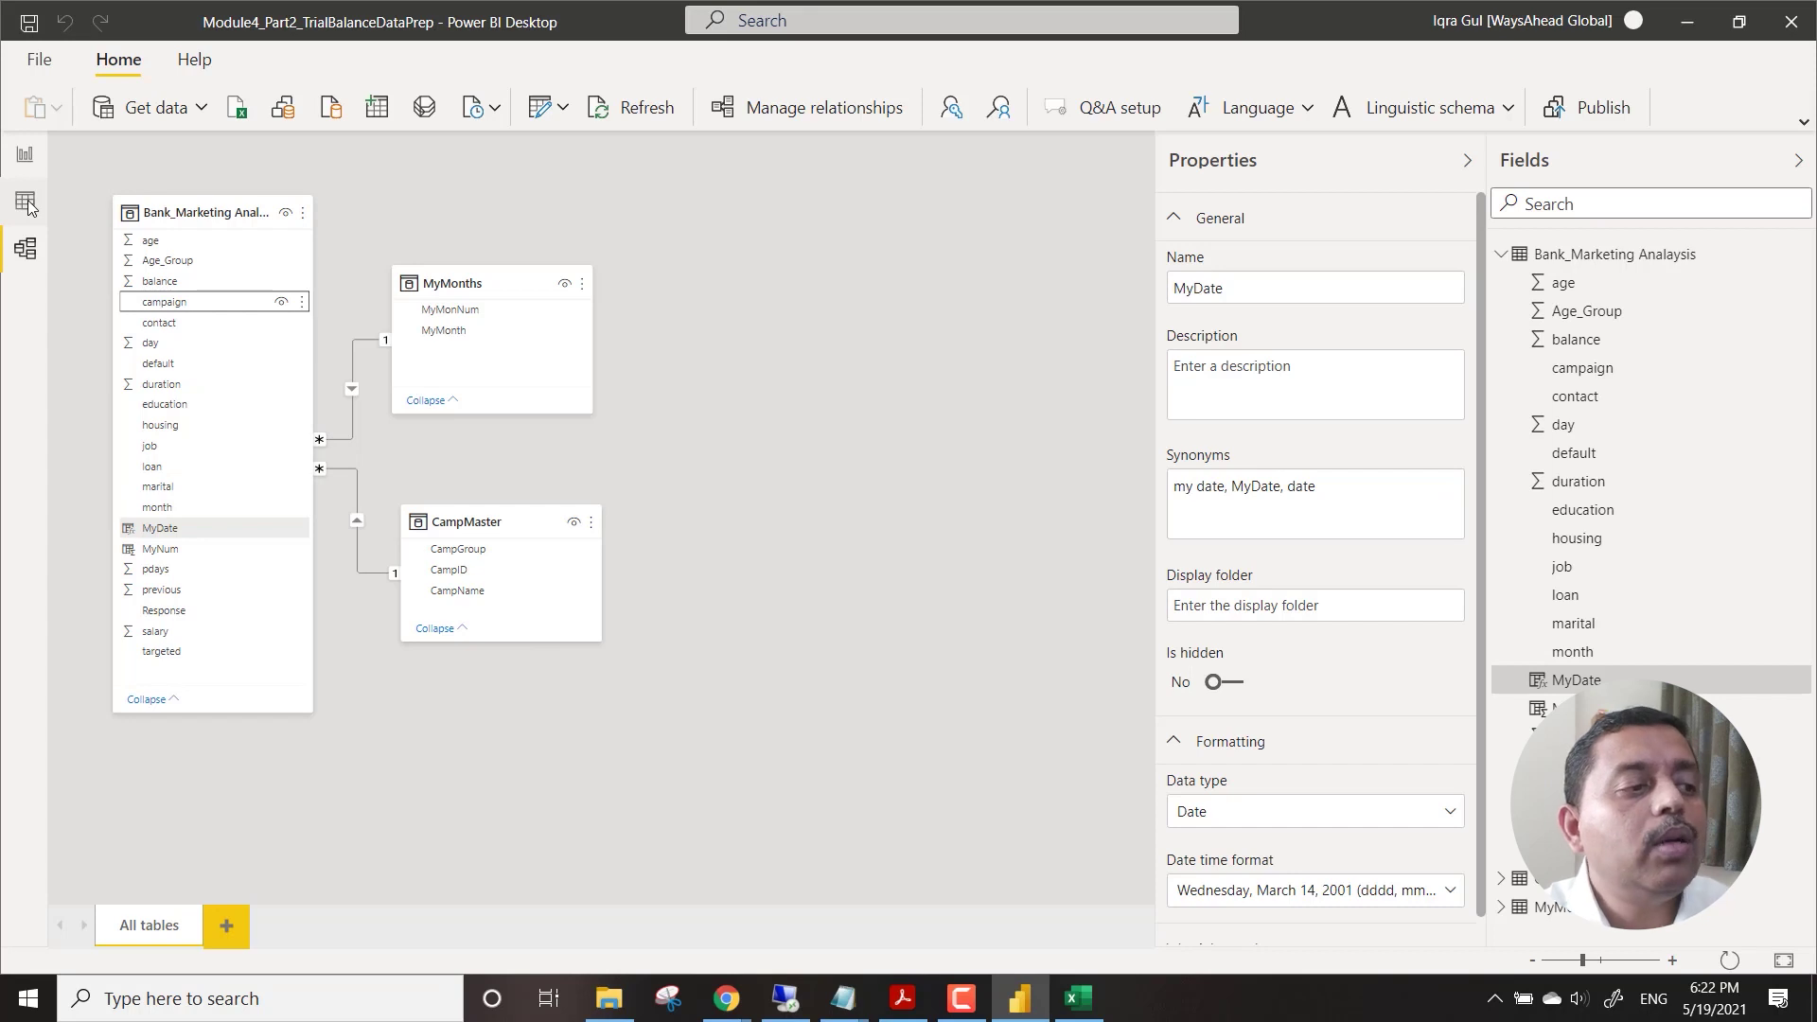
# On report Page 1, look through the campaign table visual's values and move the visual lower on the canvas.
pyautogui.click(30, 154)
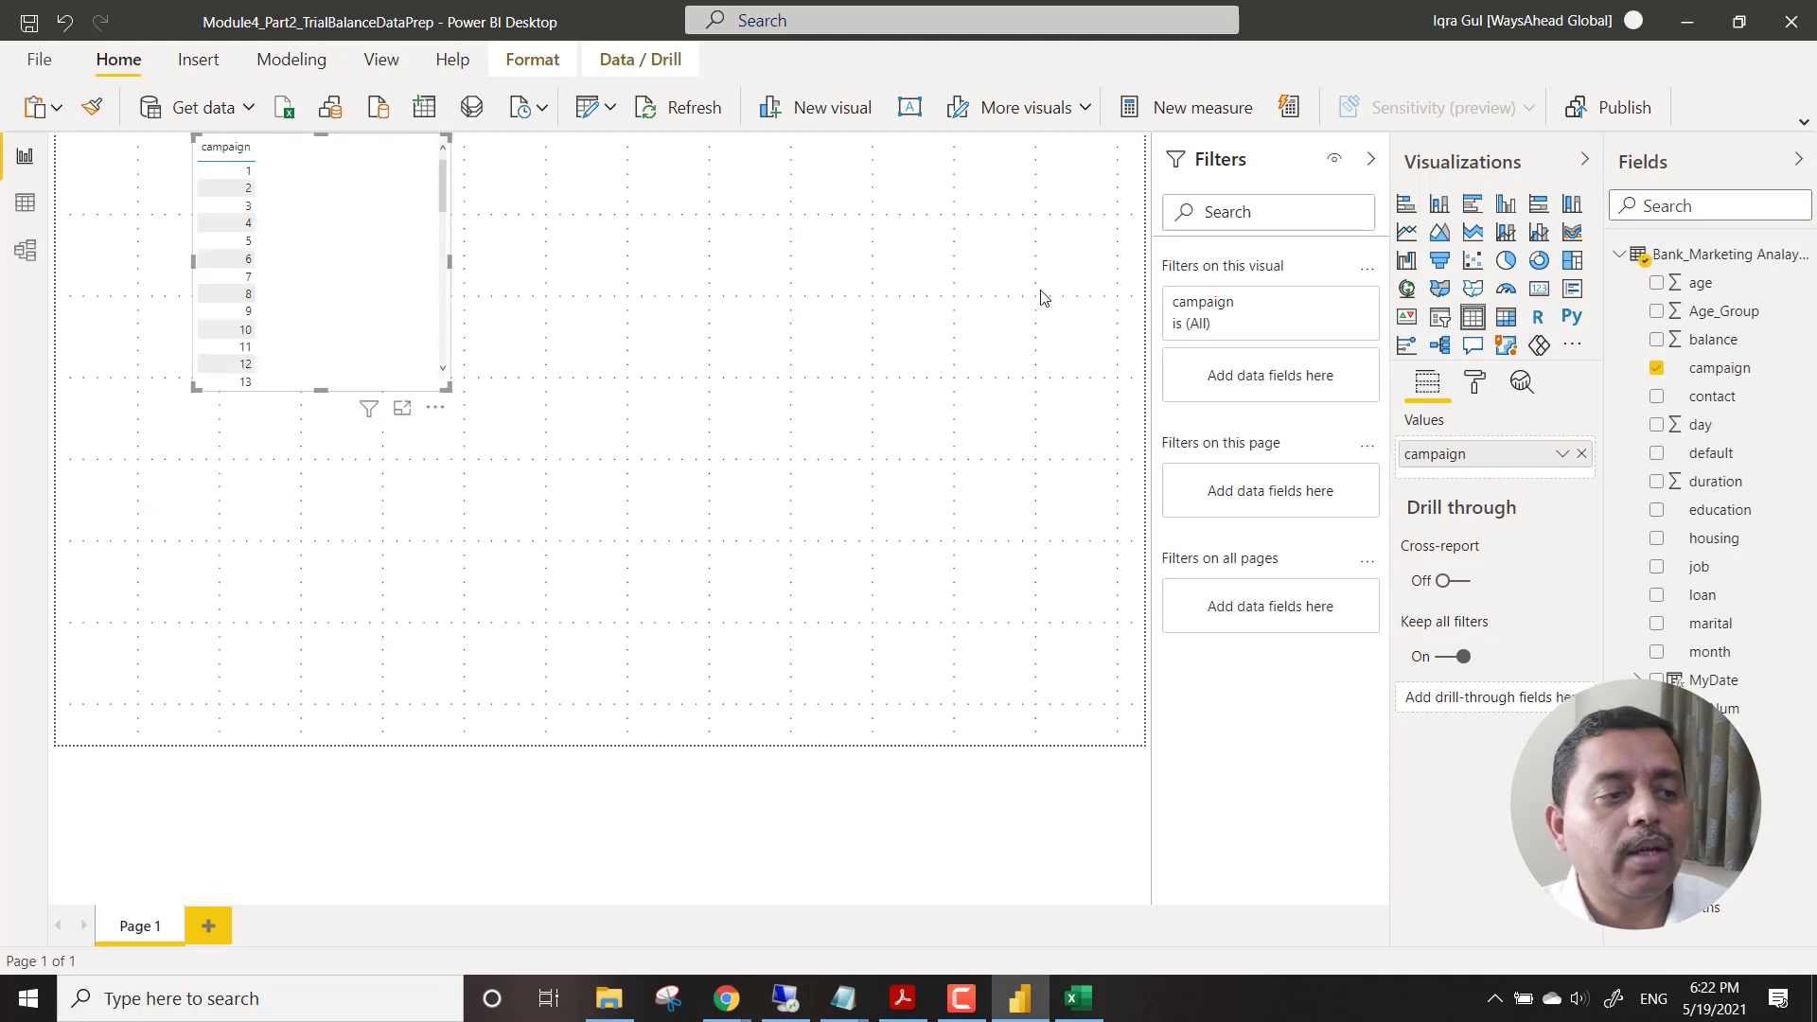
pyautogui.moveTo(442, 180); pyautogui.dragTo(451, 357)
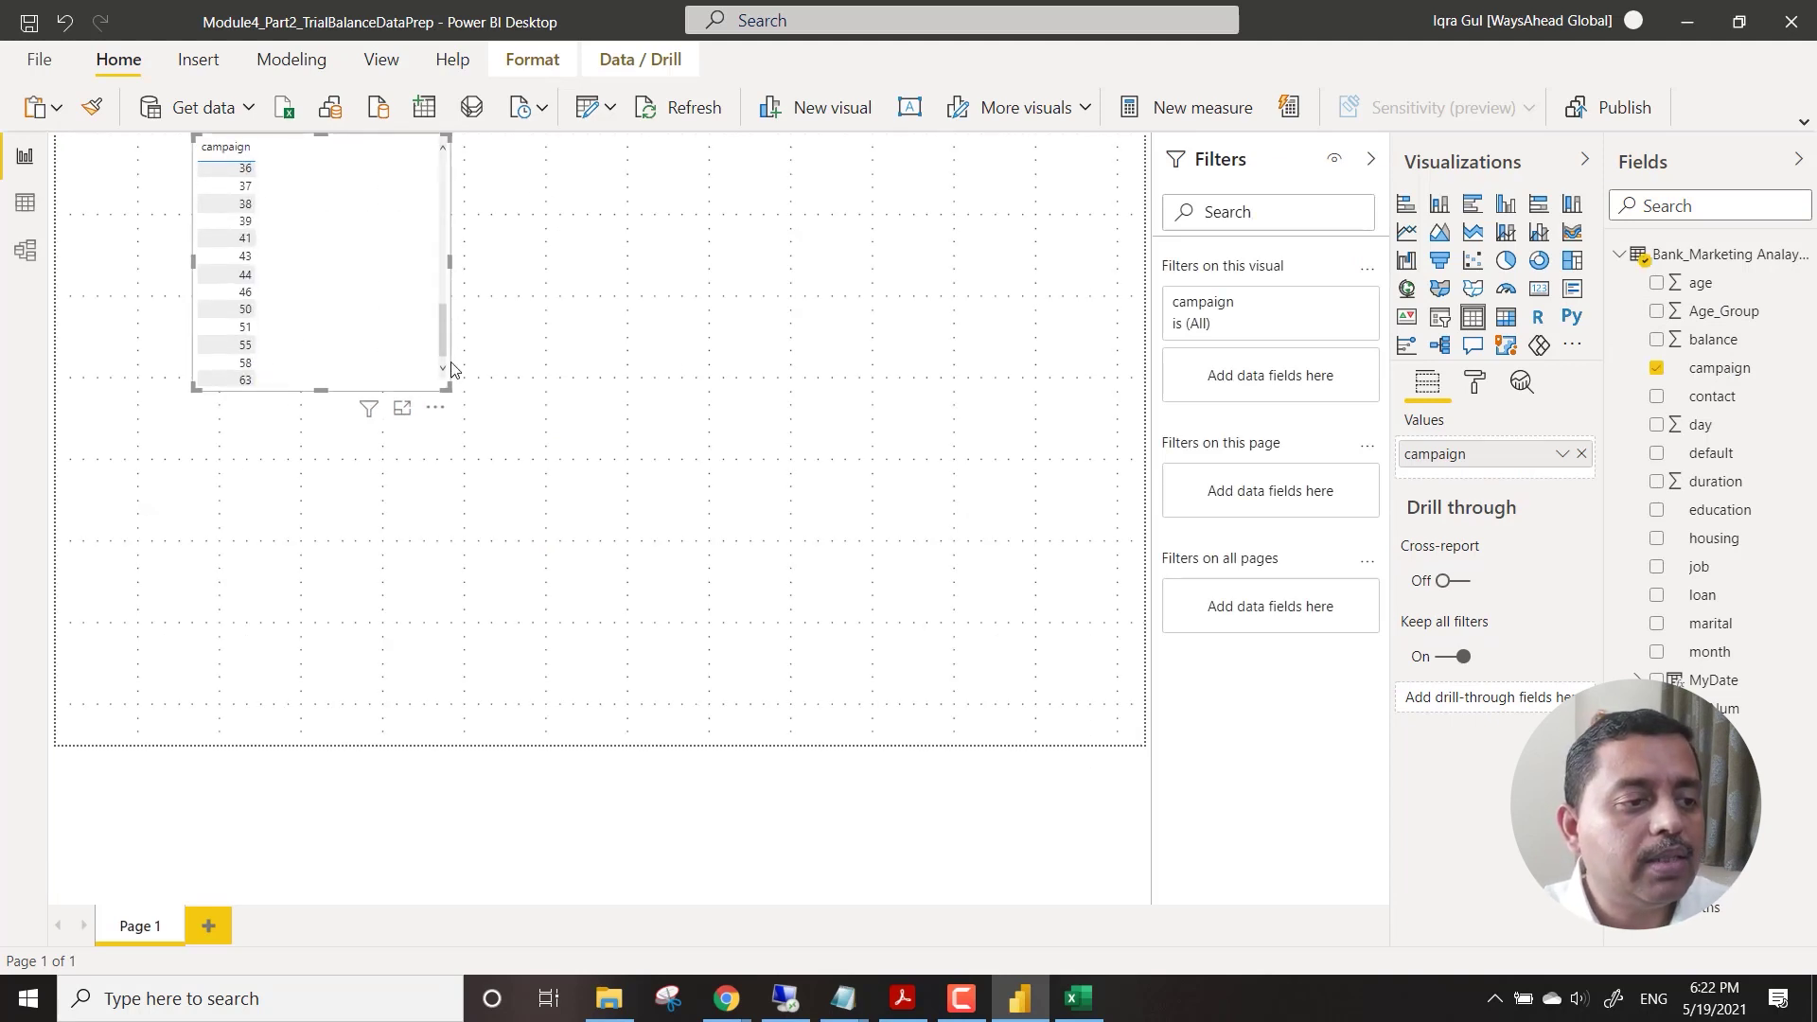
pyautogui.click(600, 341)
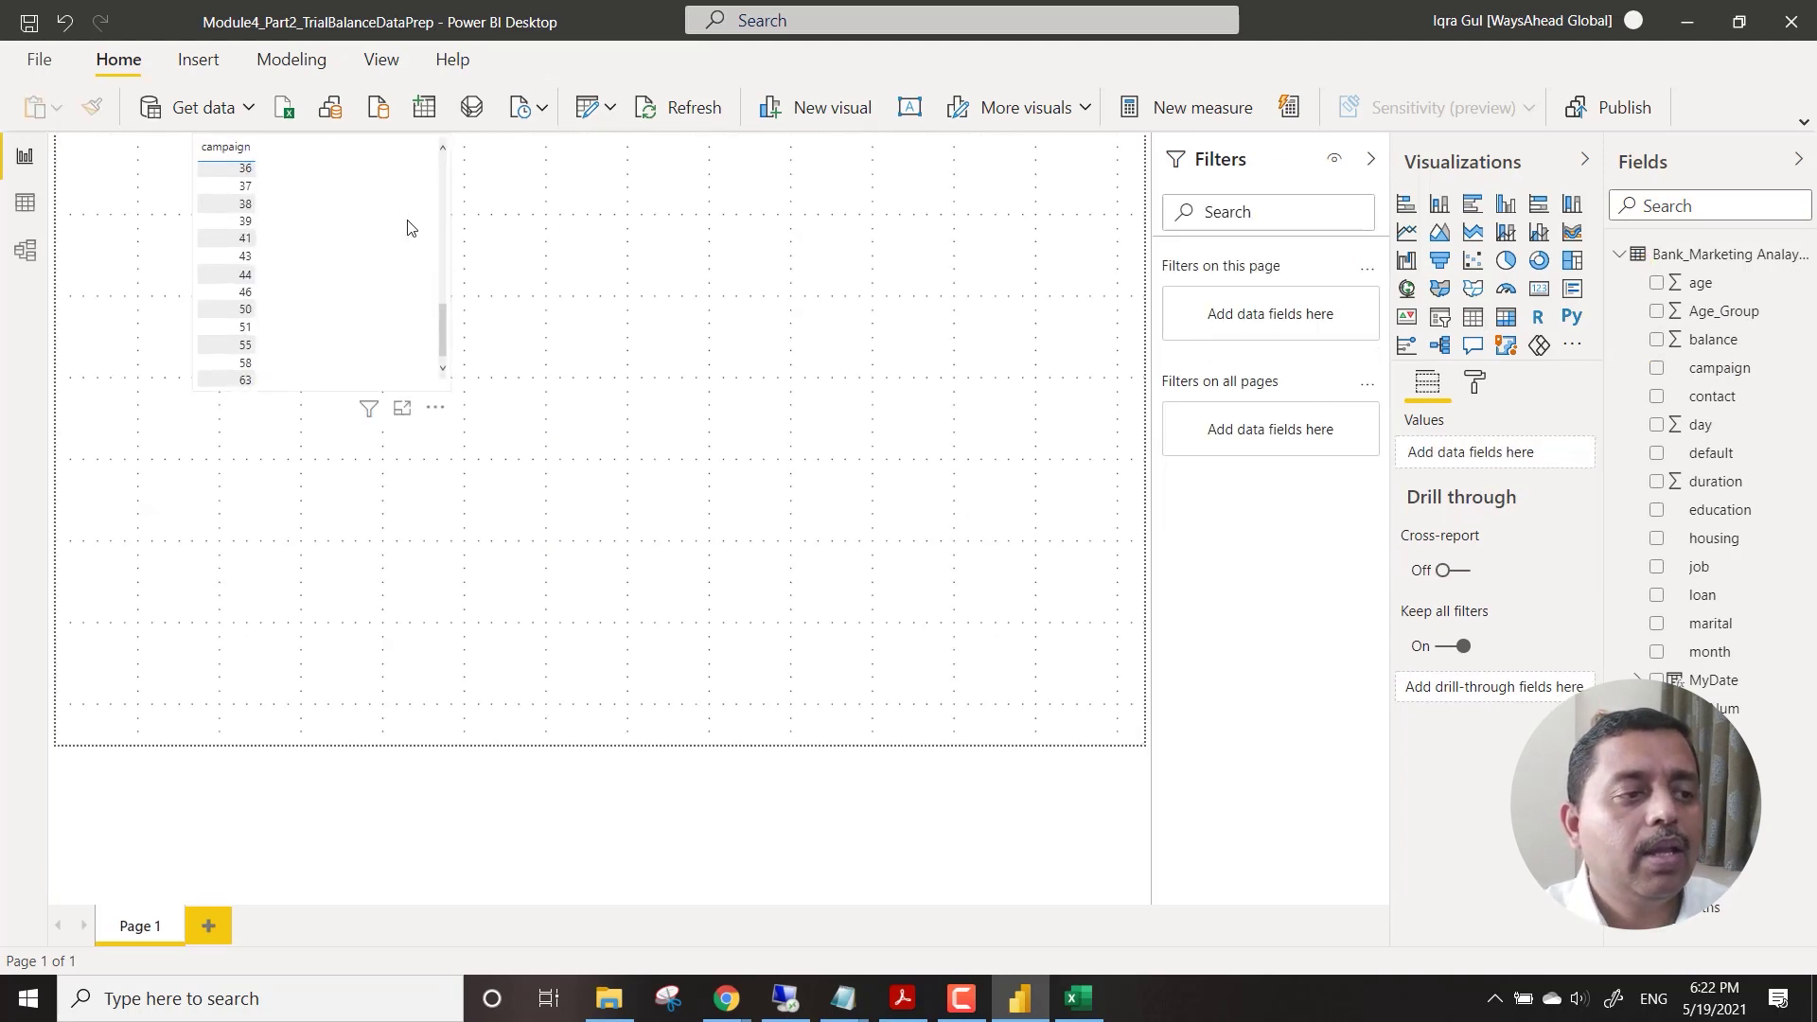
pyautogui.click(383, 213)
pyautogui.moveTo(378, 268); pyautogui.dragTo(336, 458)
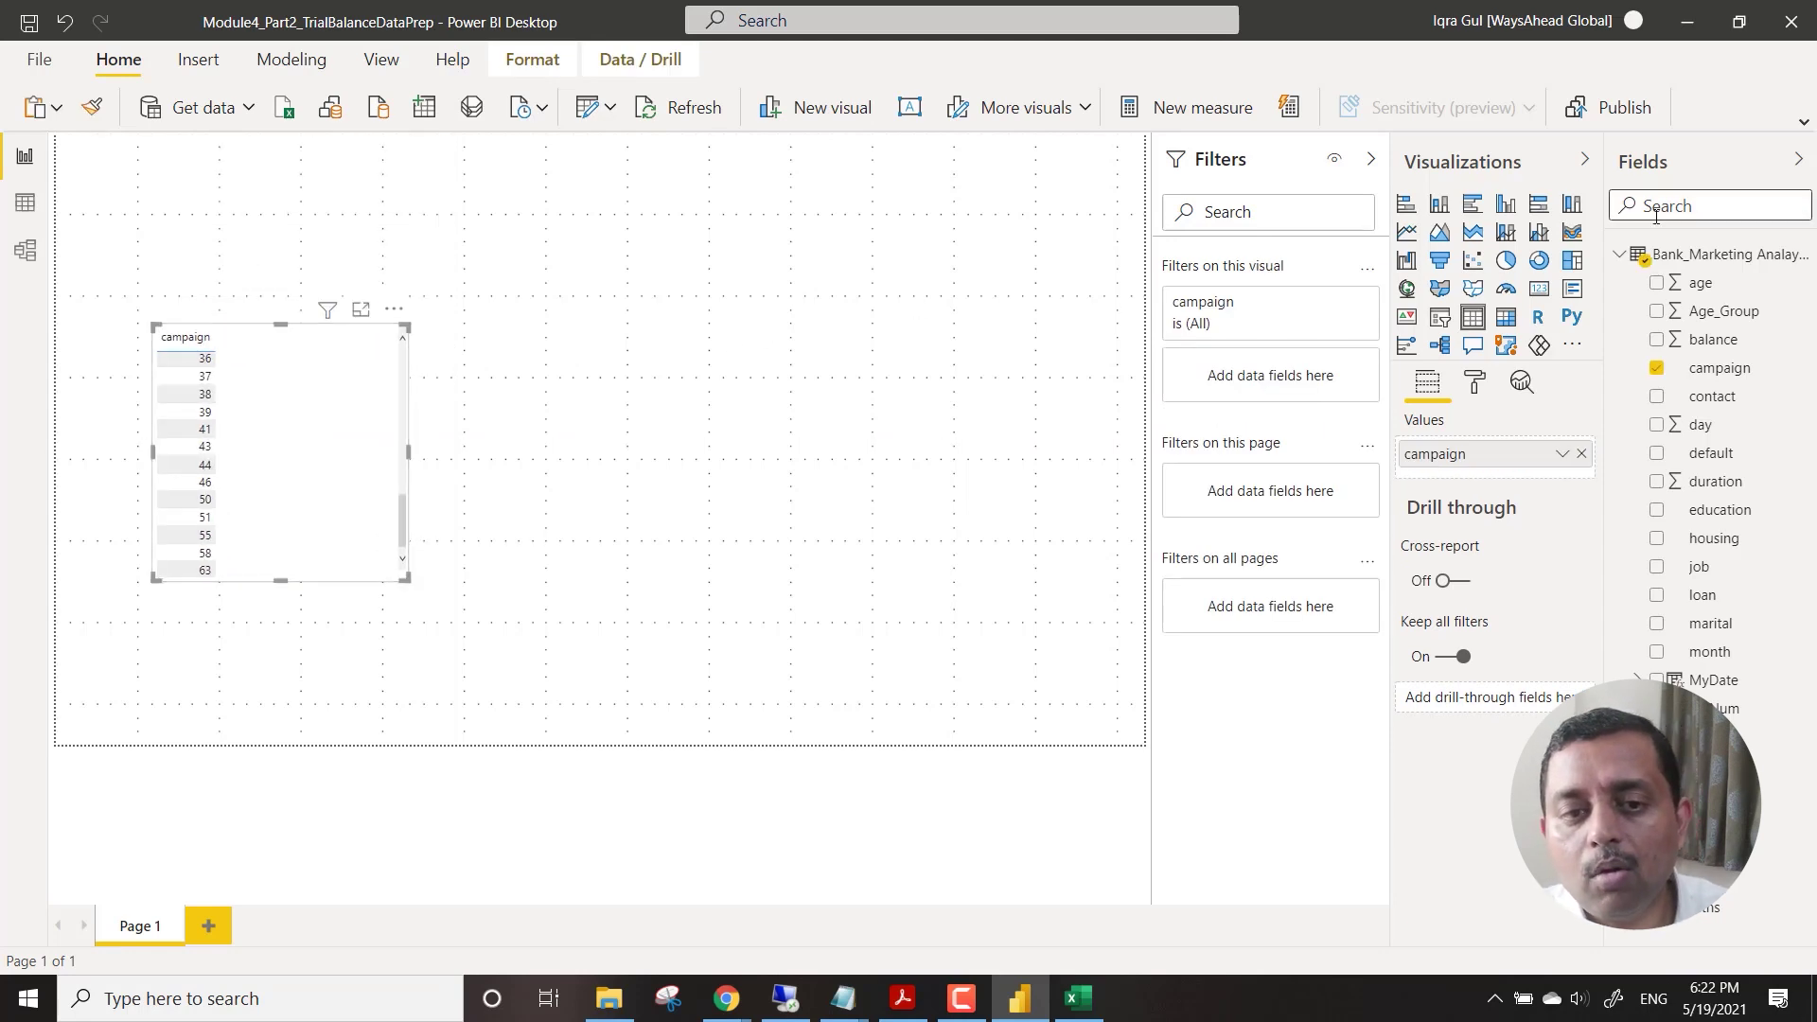
# Add a table visual of CampName from CampMaster to the right of the campaign visual.
pyautogui.click(1621, 255)
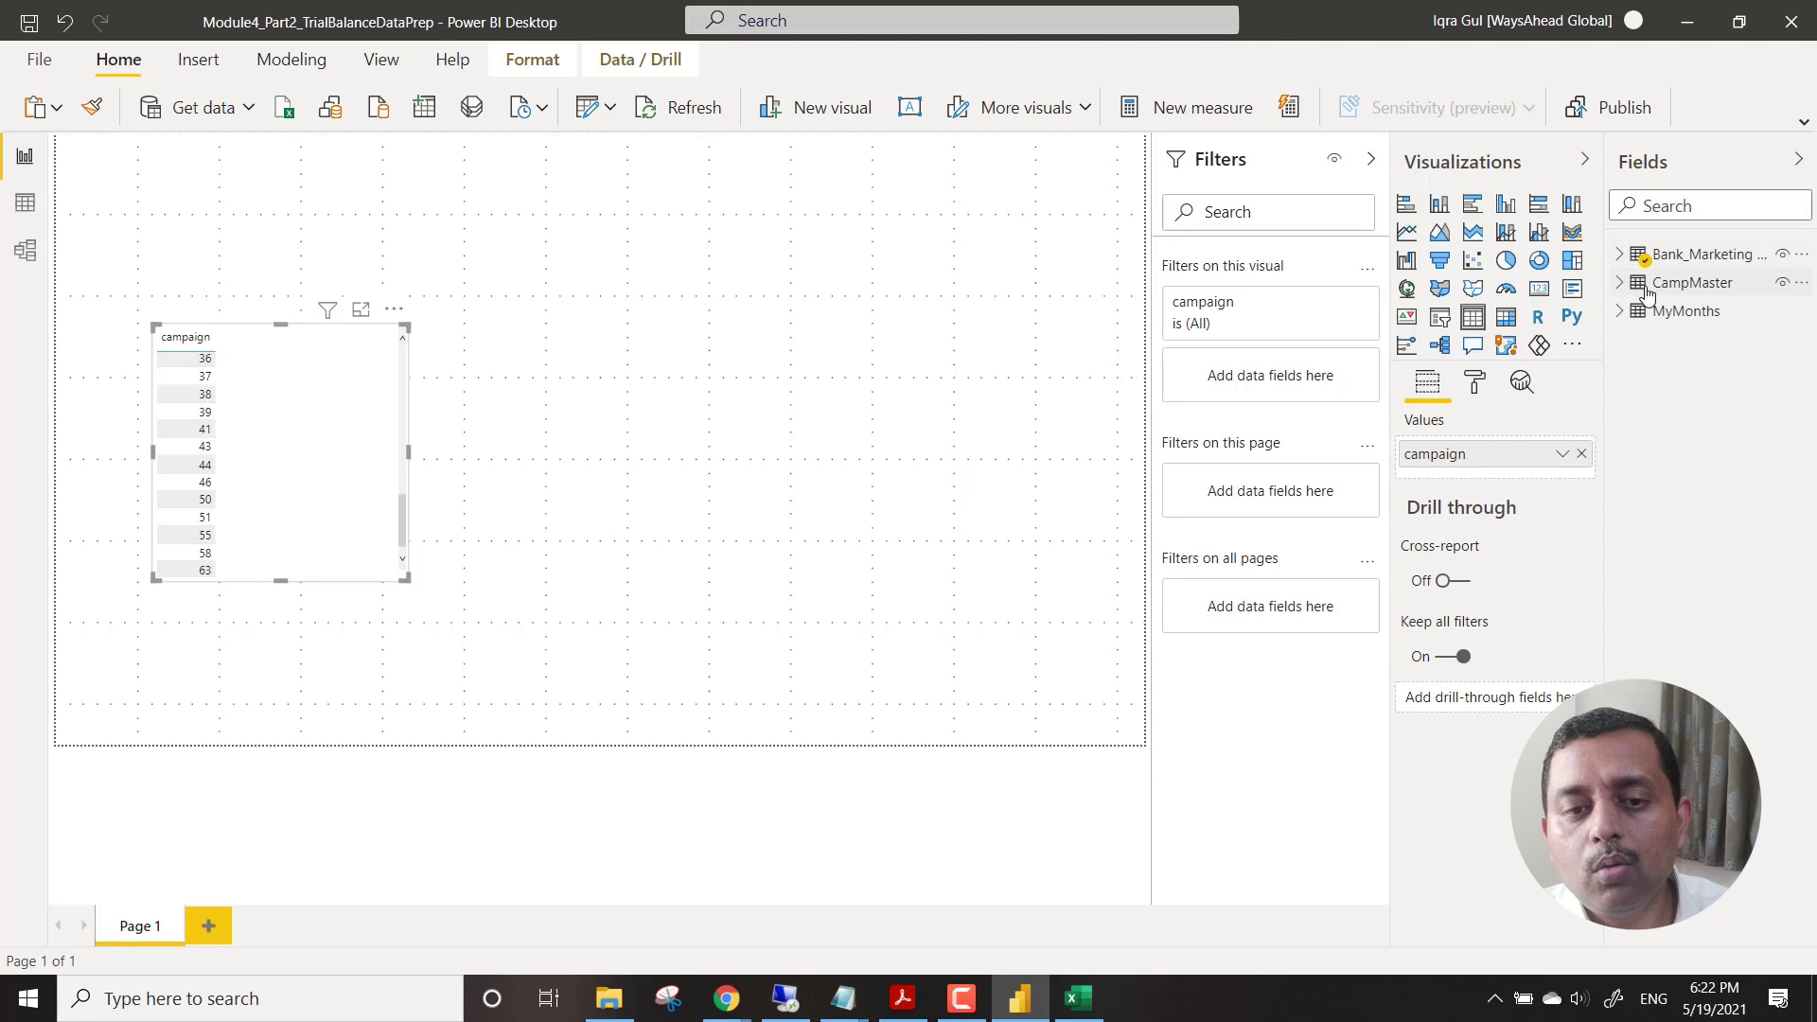
pyautogui.click(1620, 282)
pyautogui.moveTo(1724, 367); pyautogui.dragTo(806, 368)
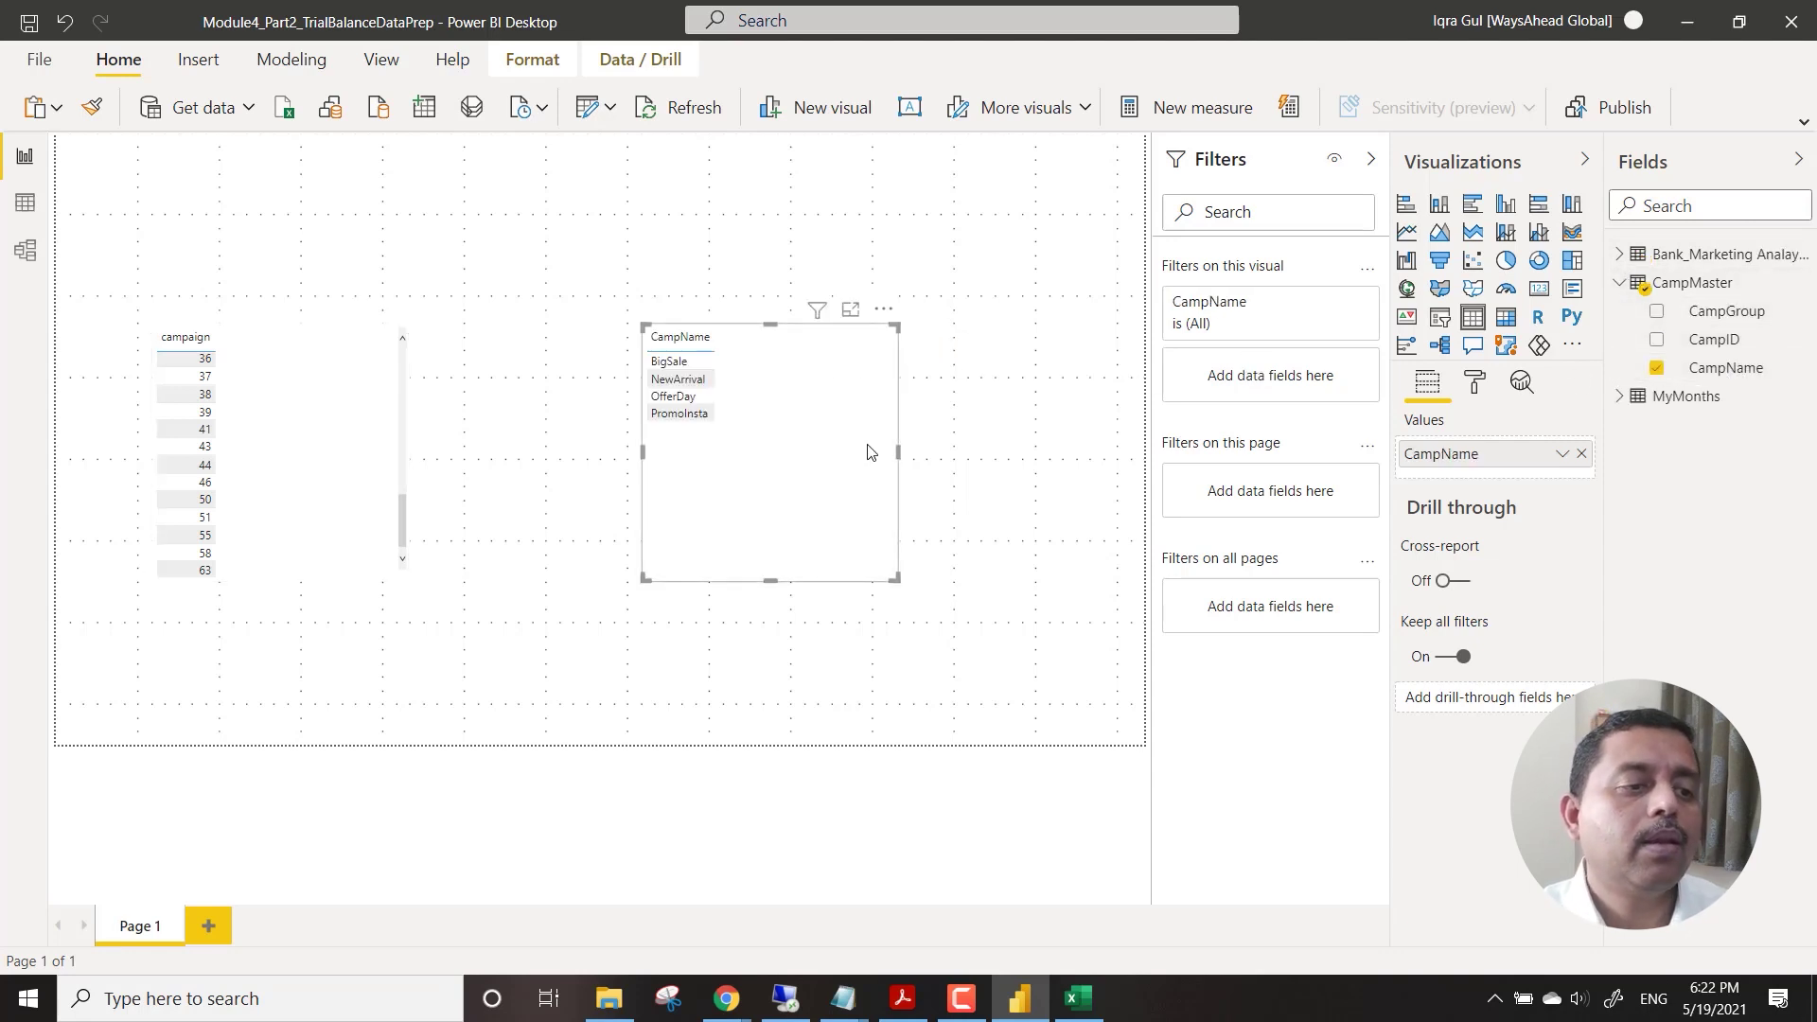
# Test cross-filtering between the two table visuals by selecting a campaign value, OfferDay and BigSale, and clear the selection.
pyautogui.click(204, 417)
pyautogui.click(204, 419)
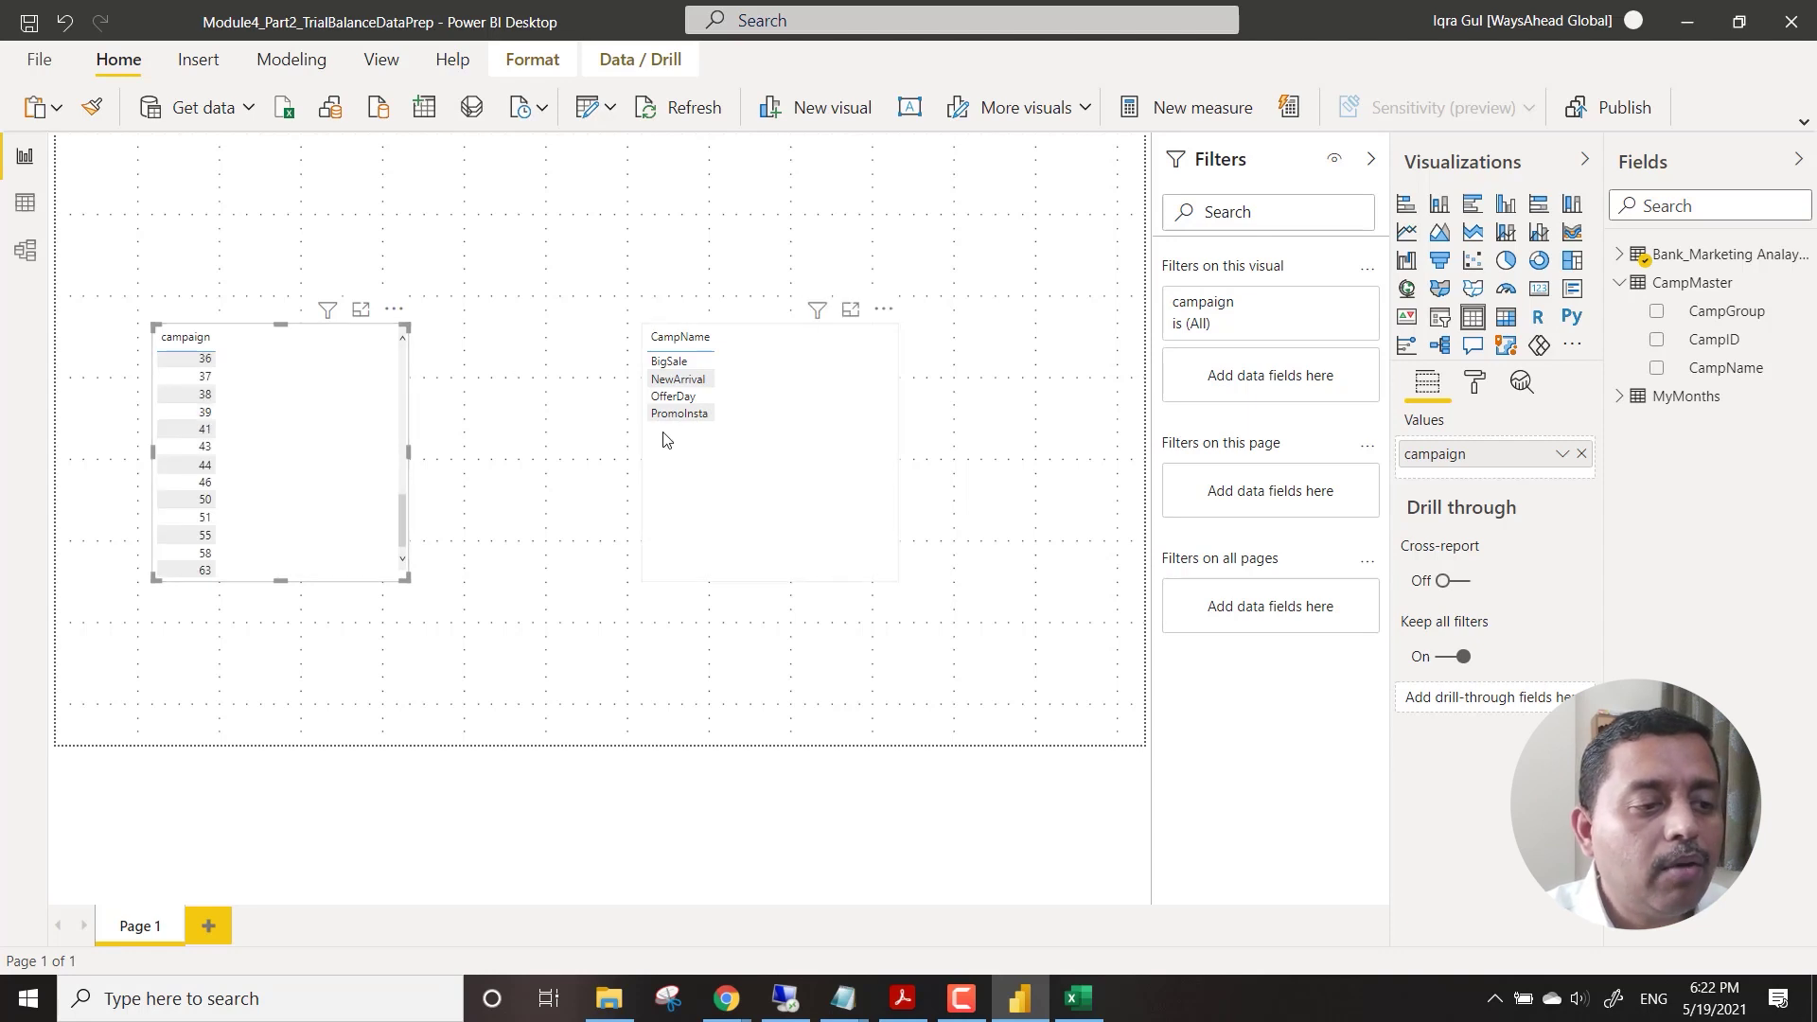
pyautogui.click(683, 398)
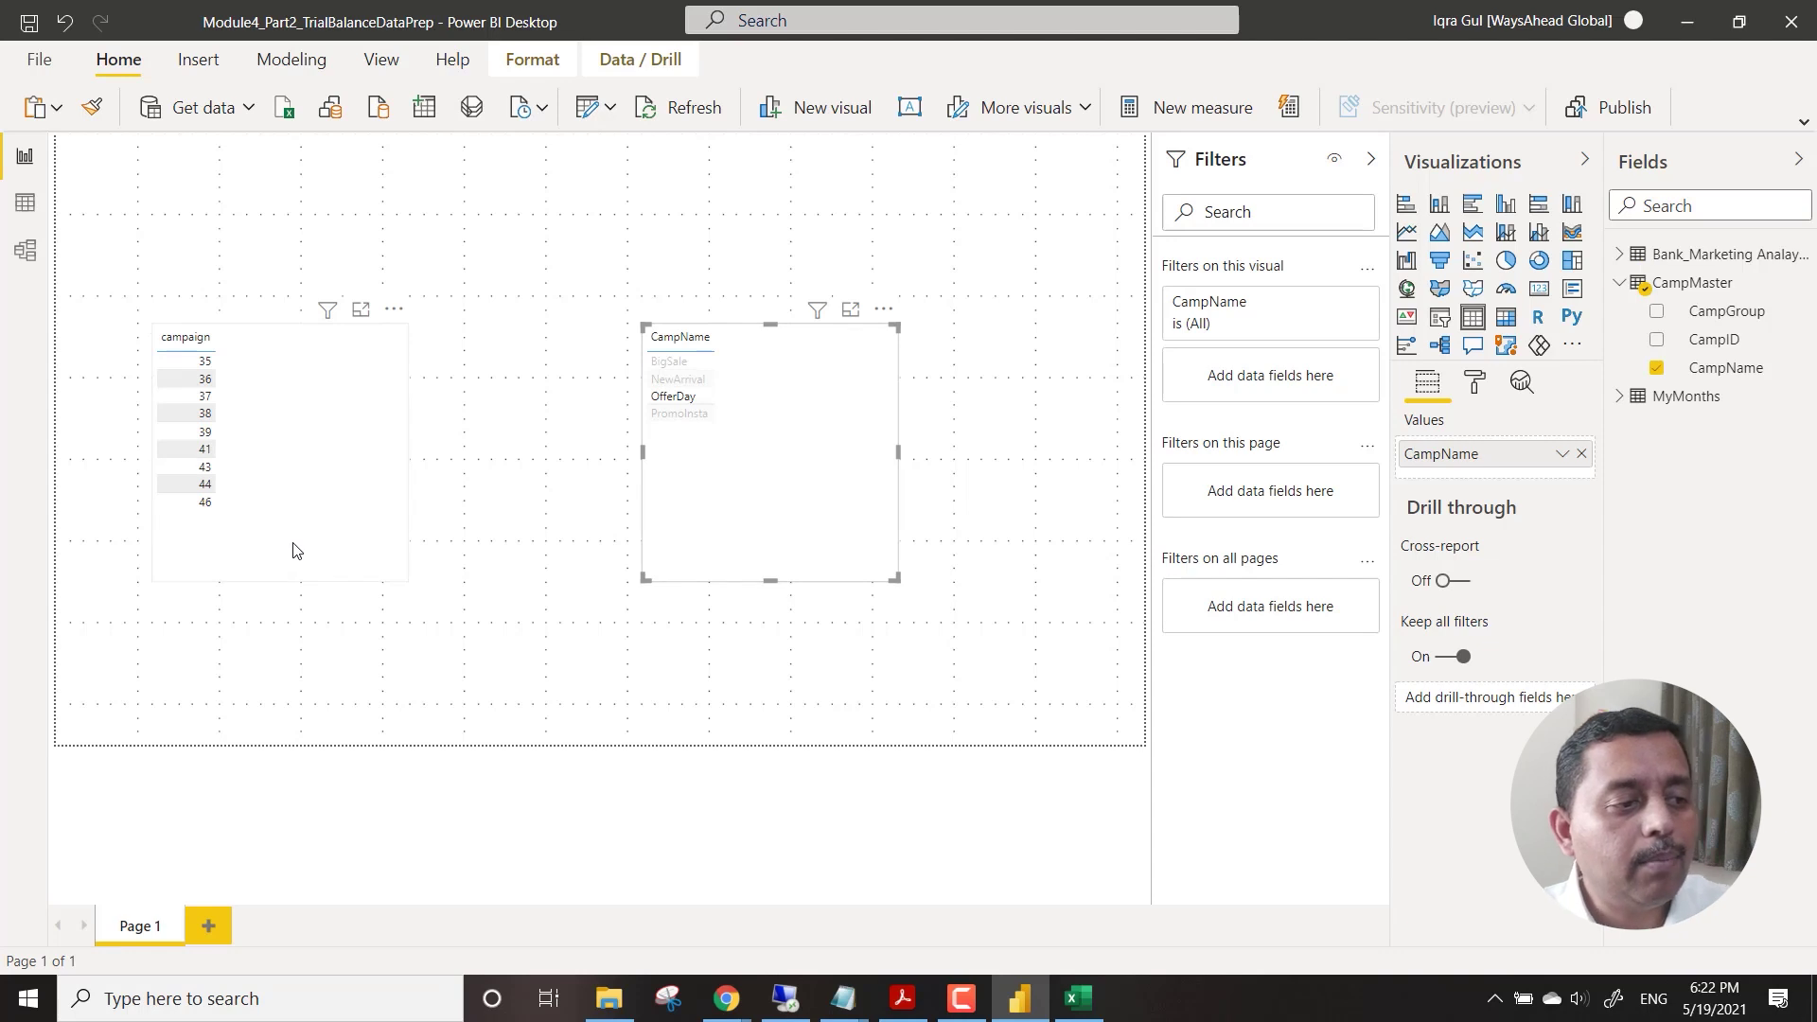
pyautogui.click(674, 361)
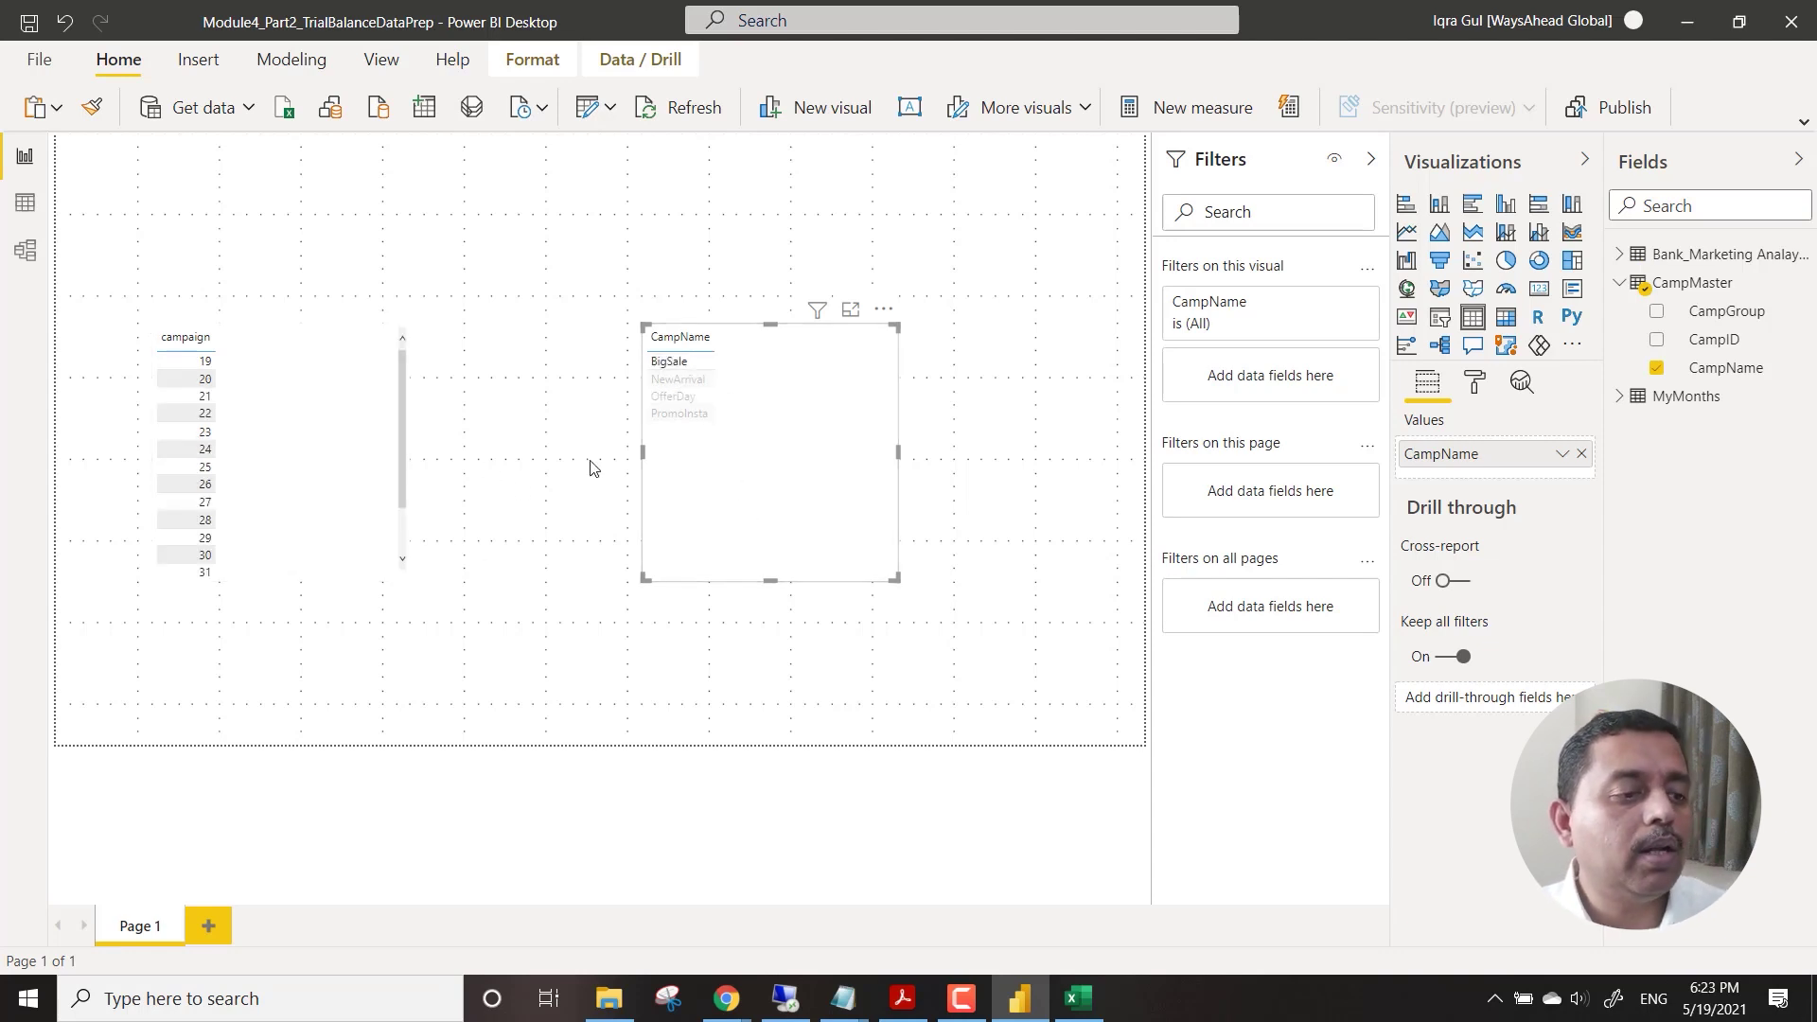
pyautogui.click(712, 368)
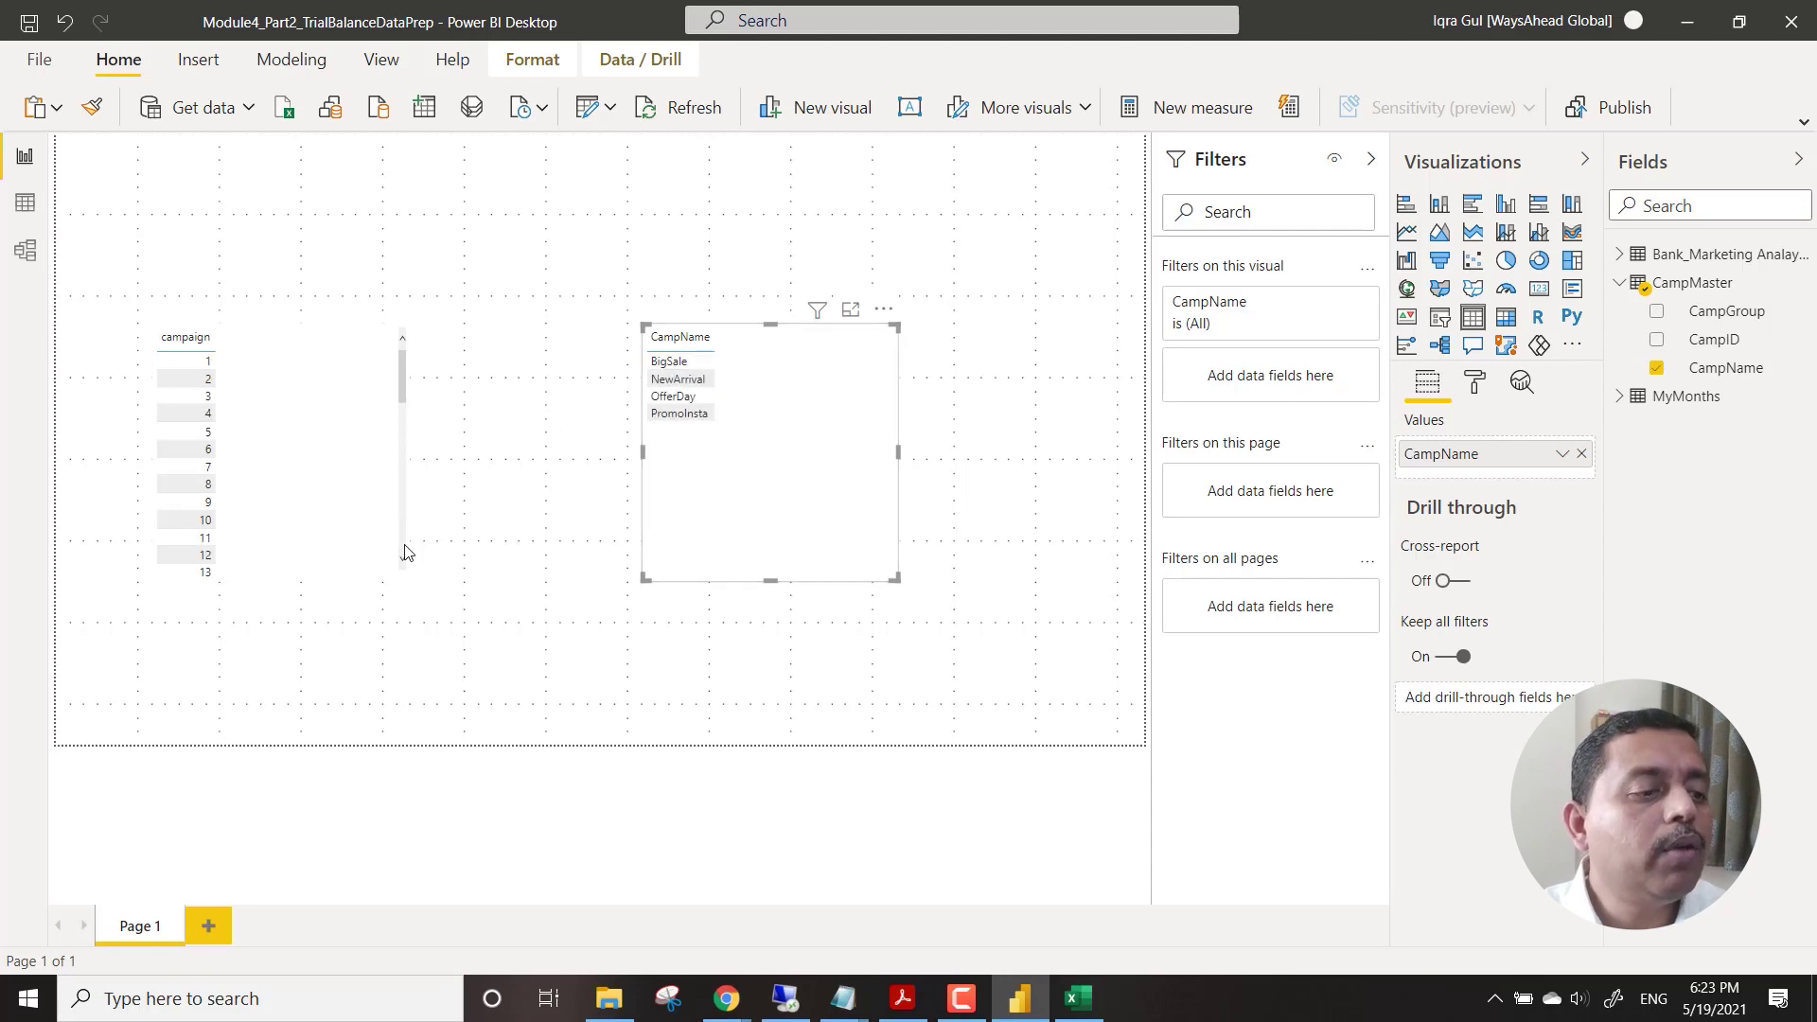
# Make the campaign visual taller, move it up on the canvas, and place the CampName visual closer beside it.
pyautogui.click(392, 573)
pyautogui.moveTo(405, 578); pyautogui.dragTo(407, 703)
pyautogui.moveTo(328, 331); pyautogui.dragTo(342, 182)
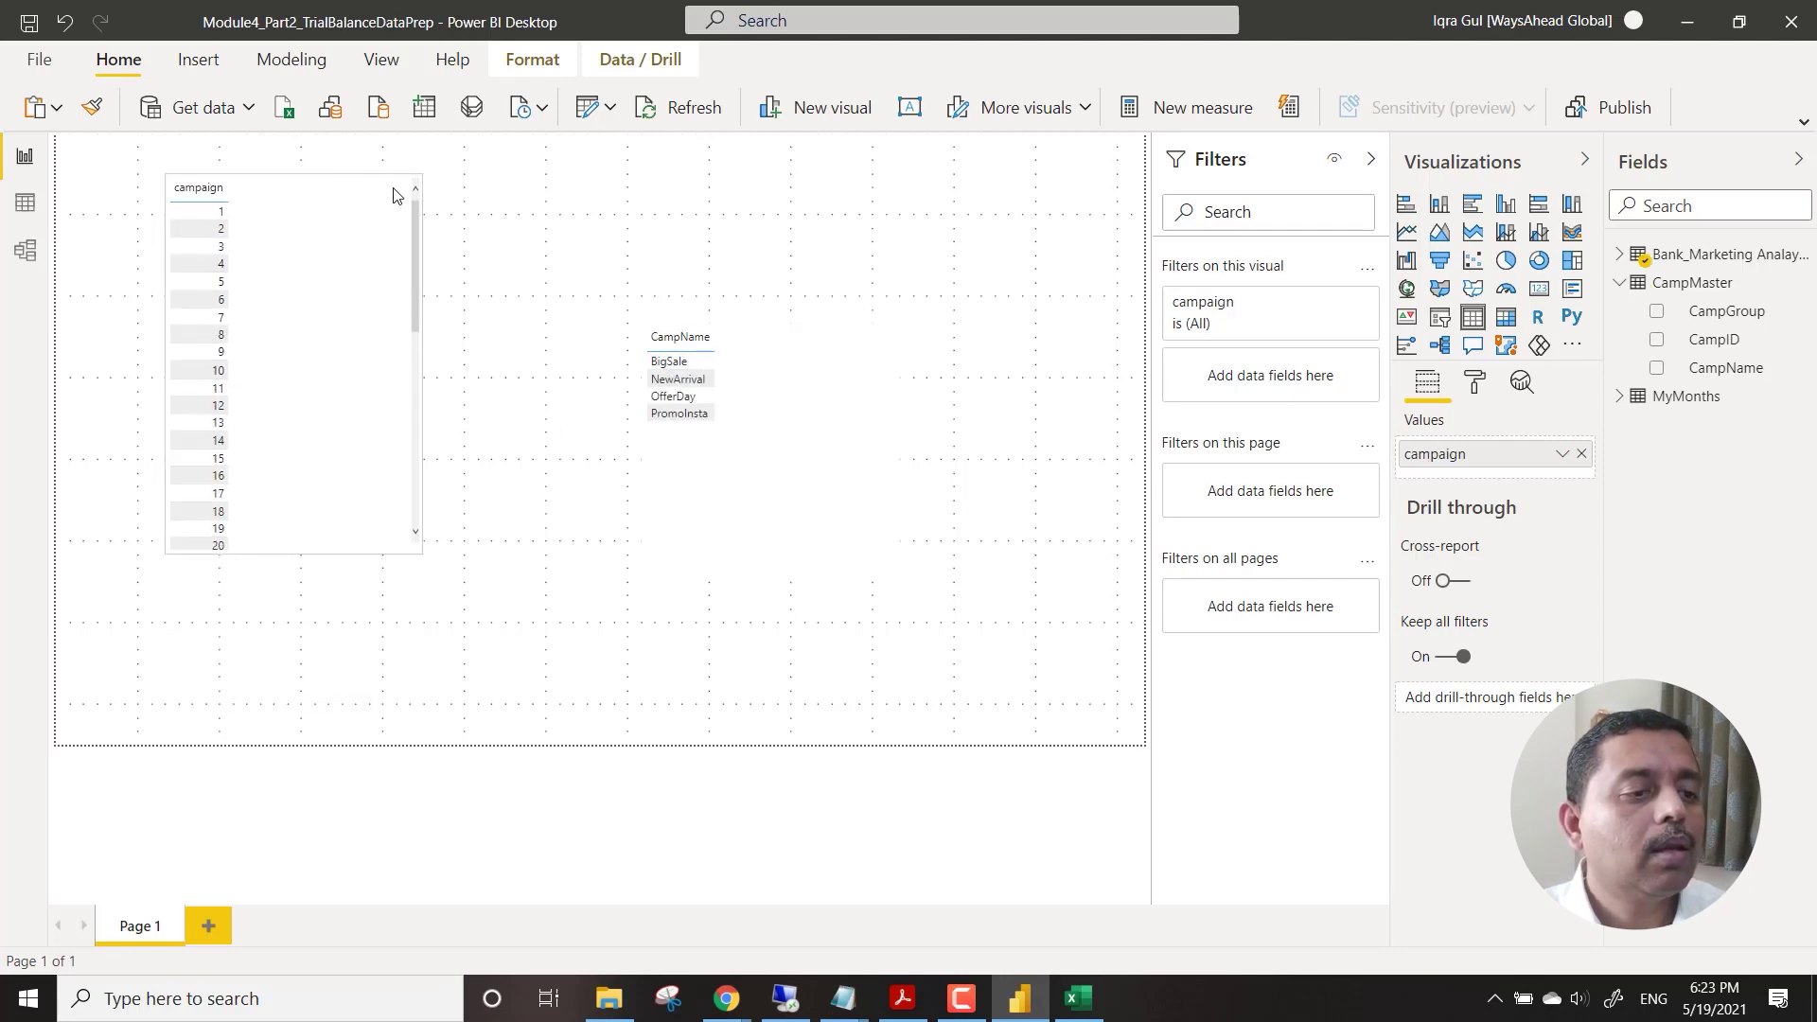
pyautogui.click(814, 380)
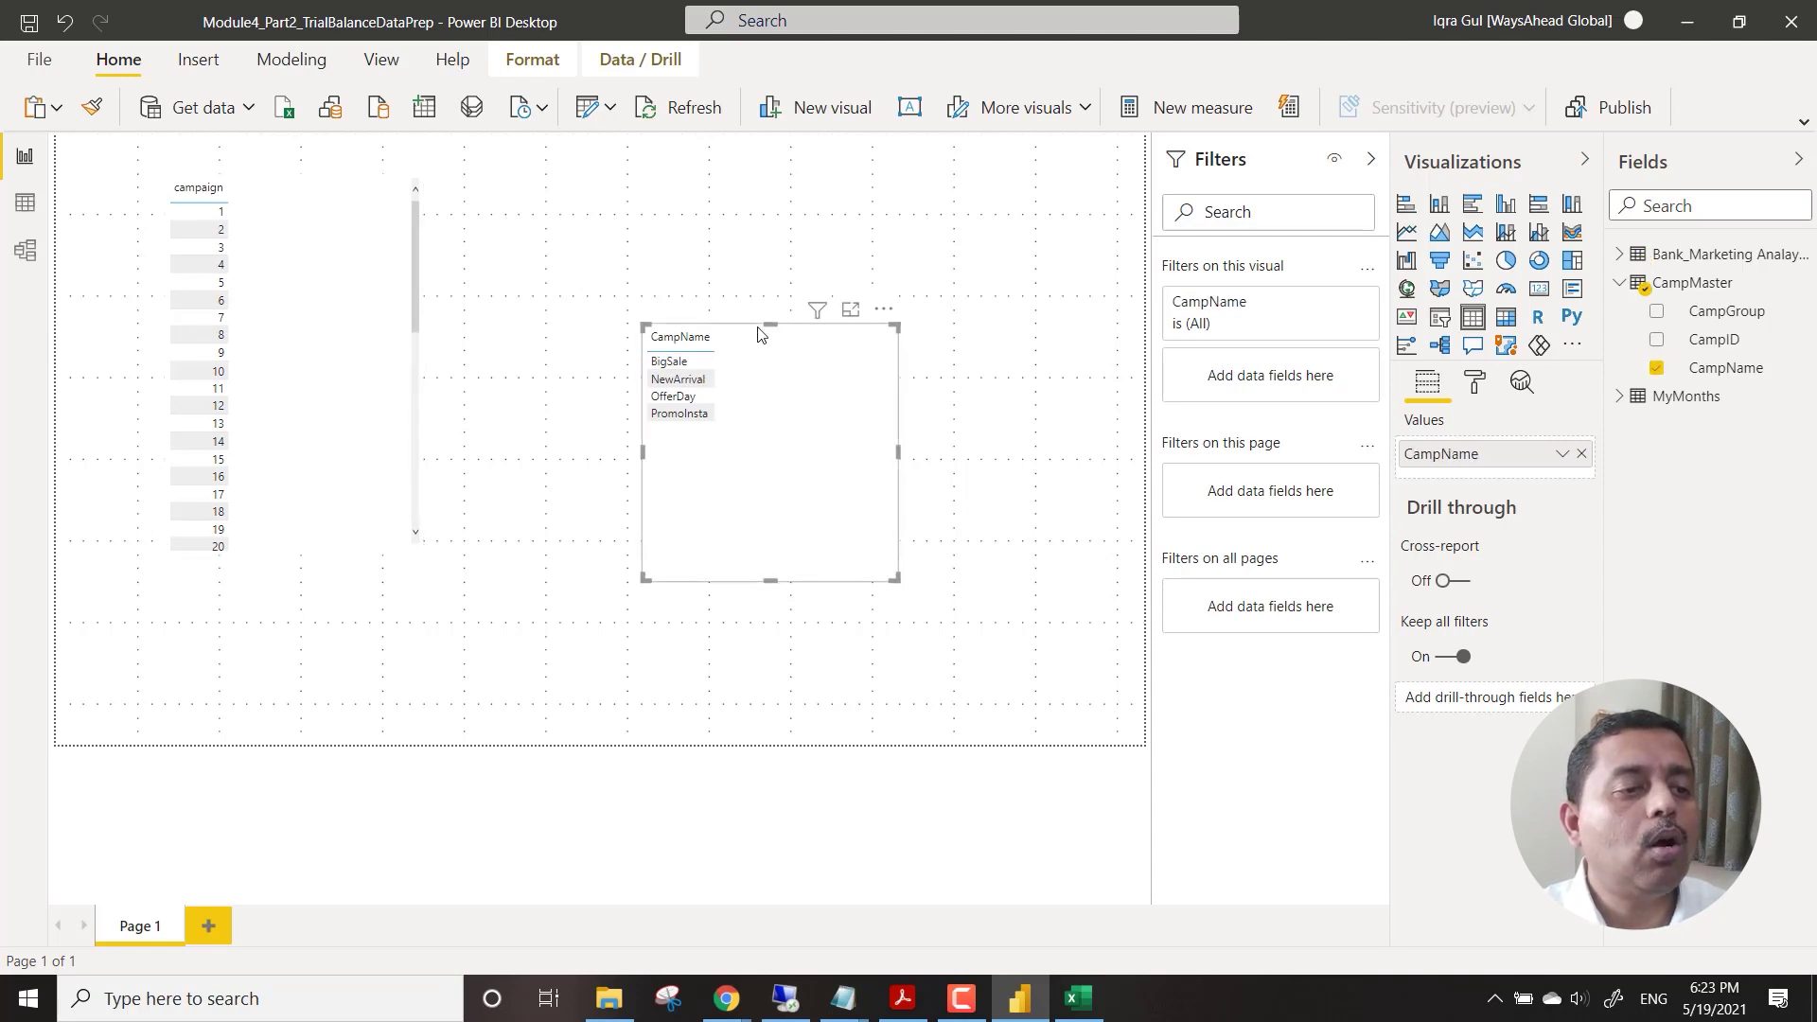
pyautogui.moveTo(882, 309); pyautogui.dragTo(746, 227)
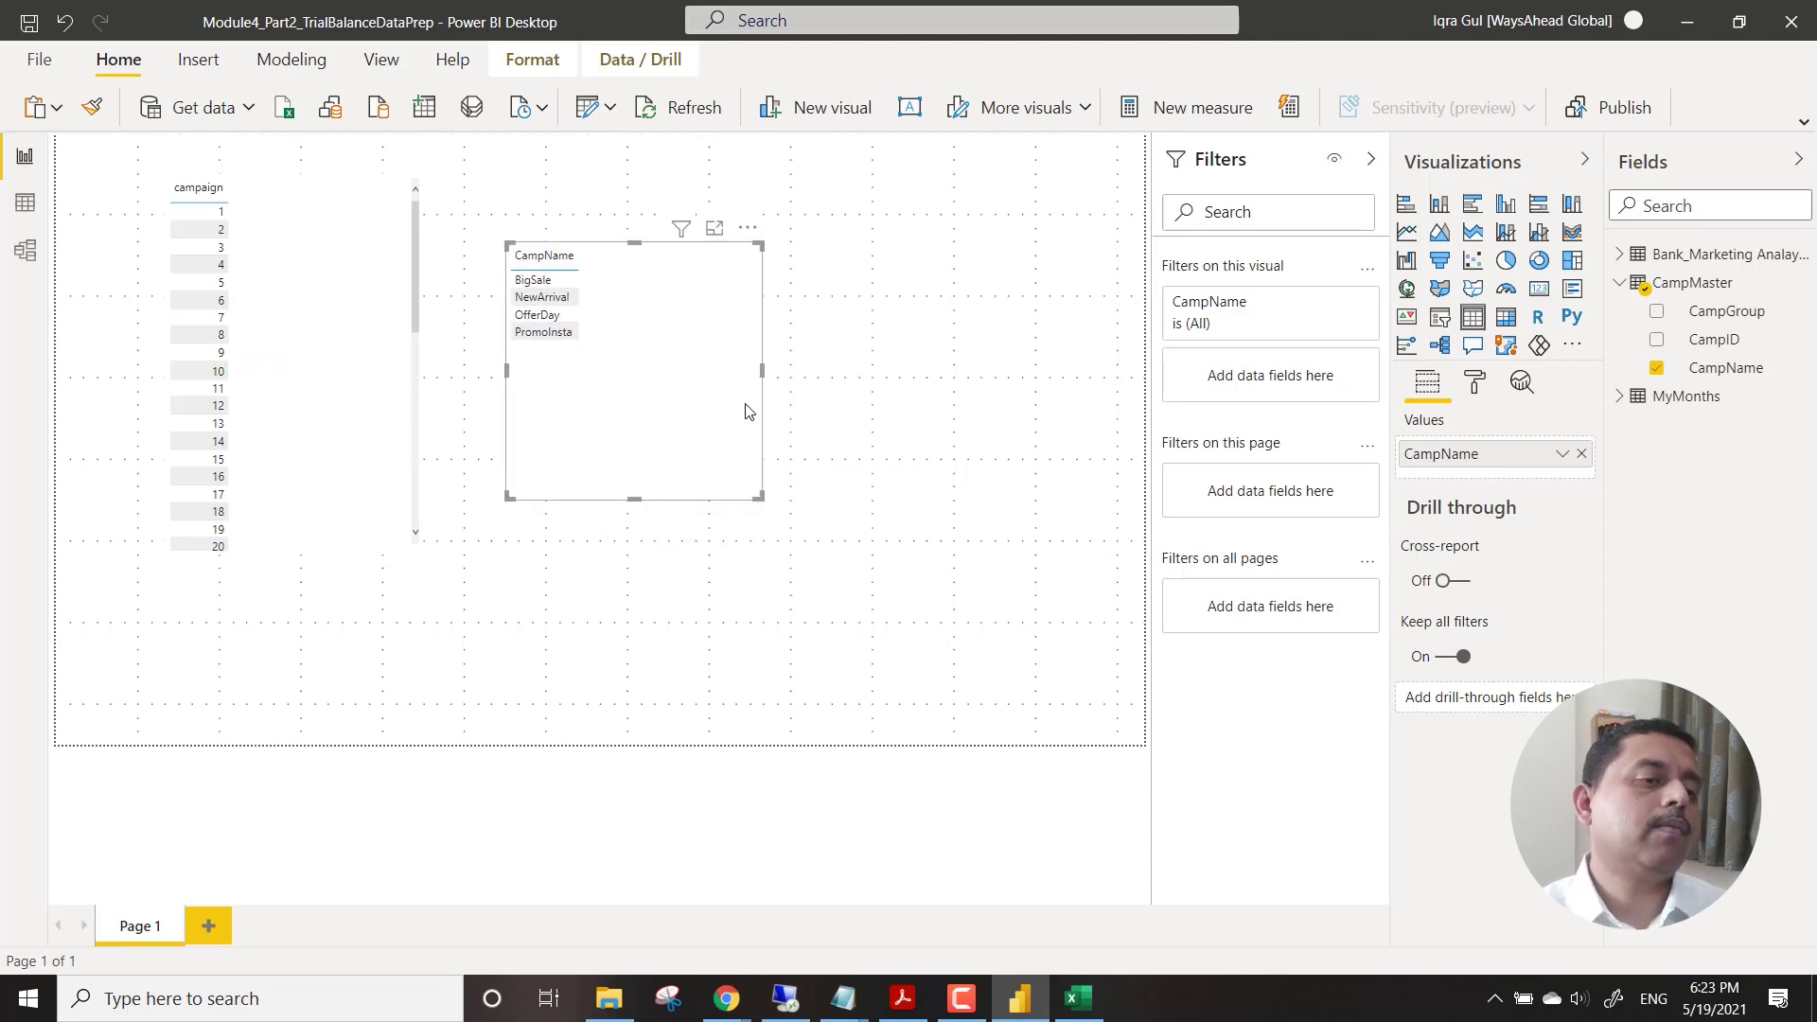
# Check how NewArrival filters the campaign visual and how a single campaign value affects CampName, clearing each selection.
pyautogui.click(544, 299)
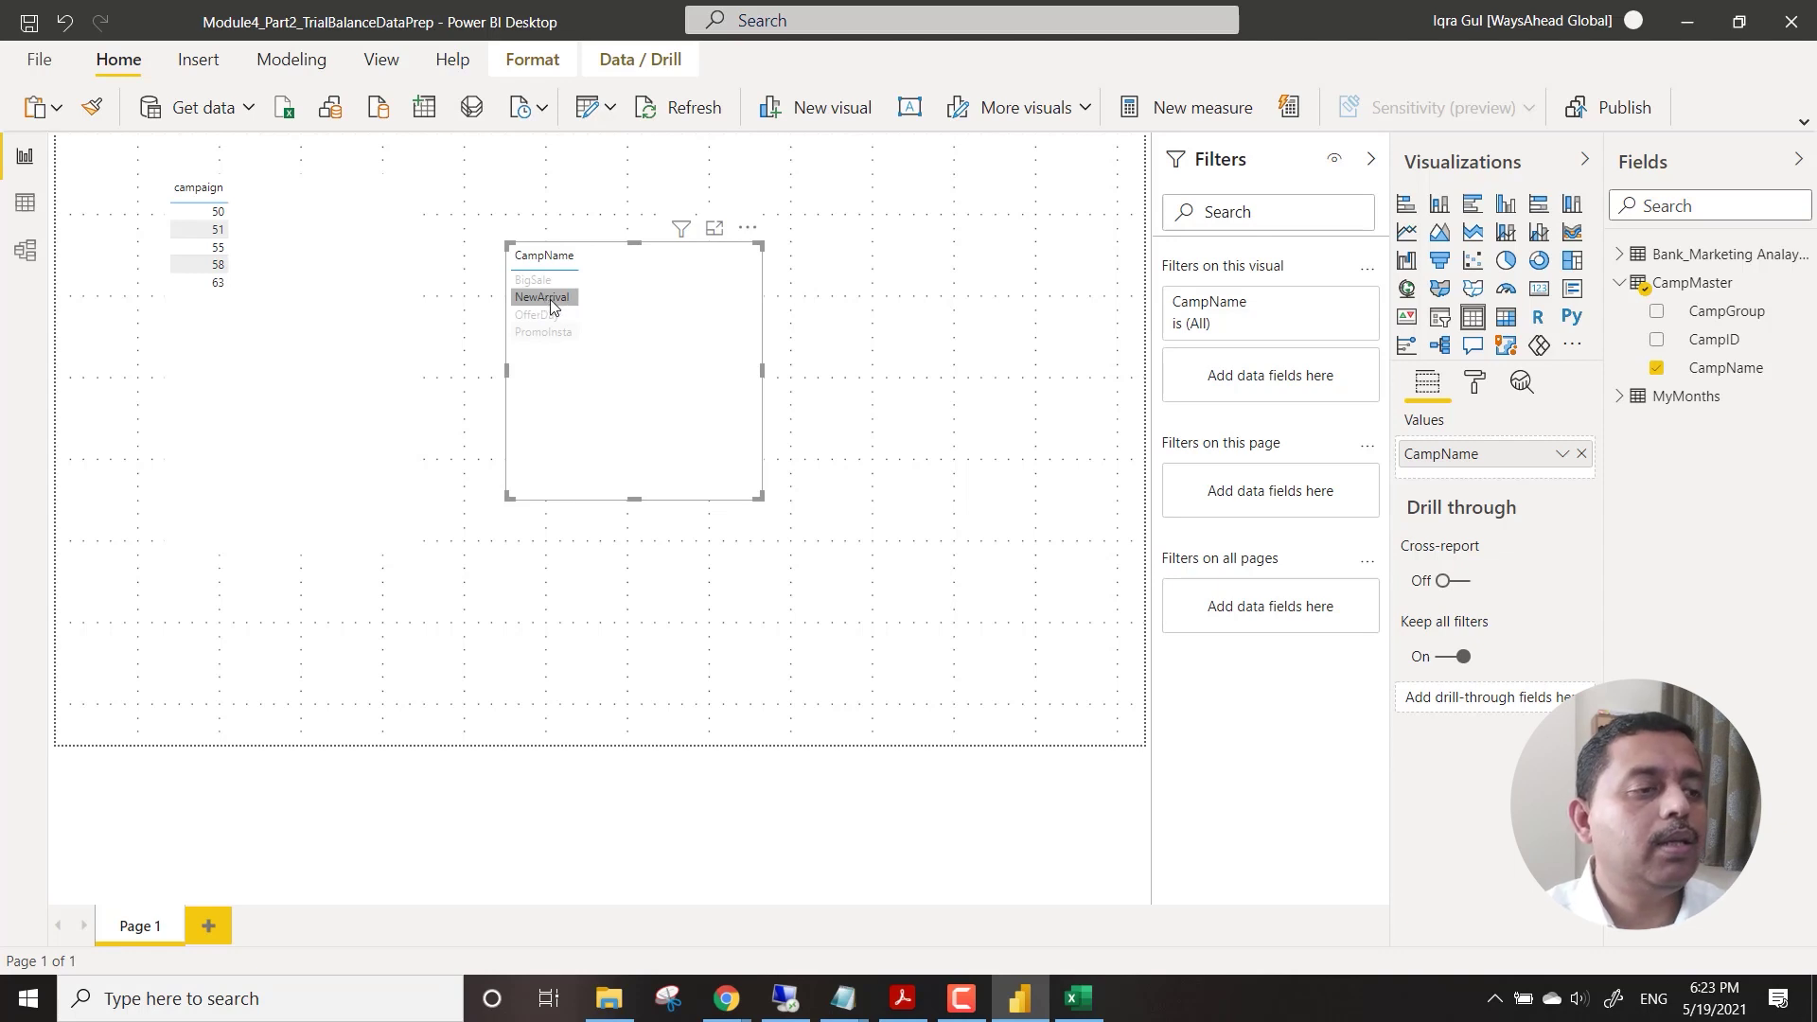
pyautogui.click(549, 299)
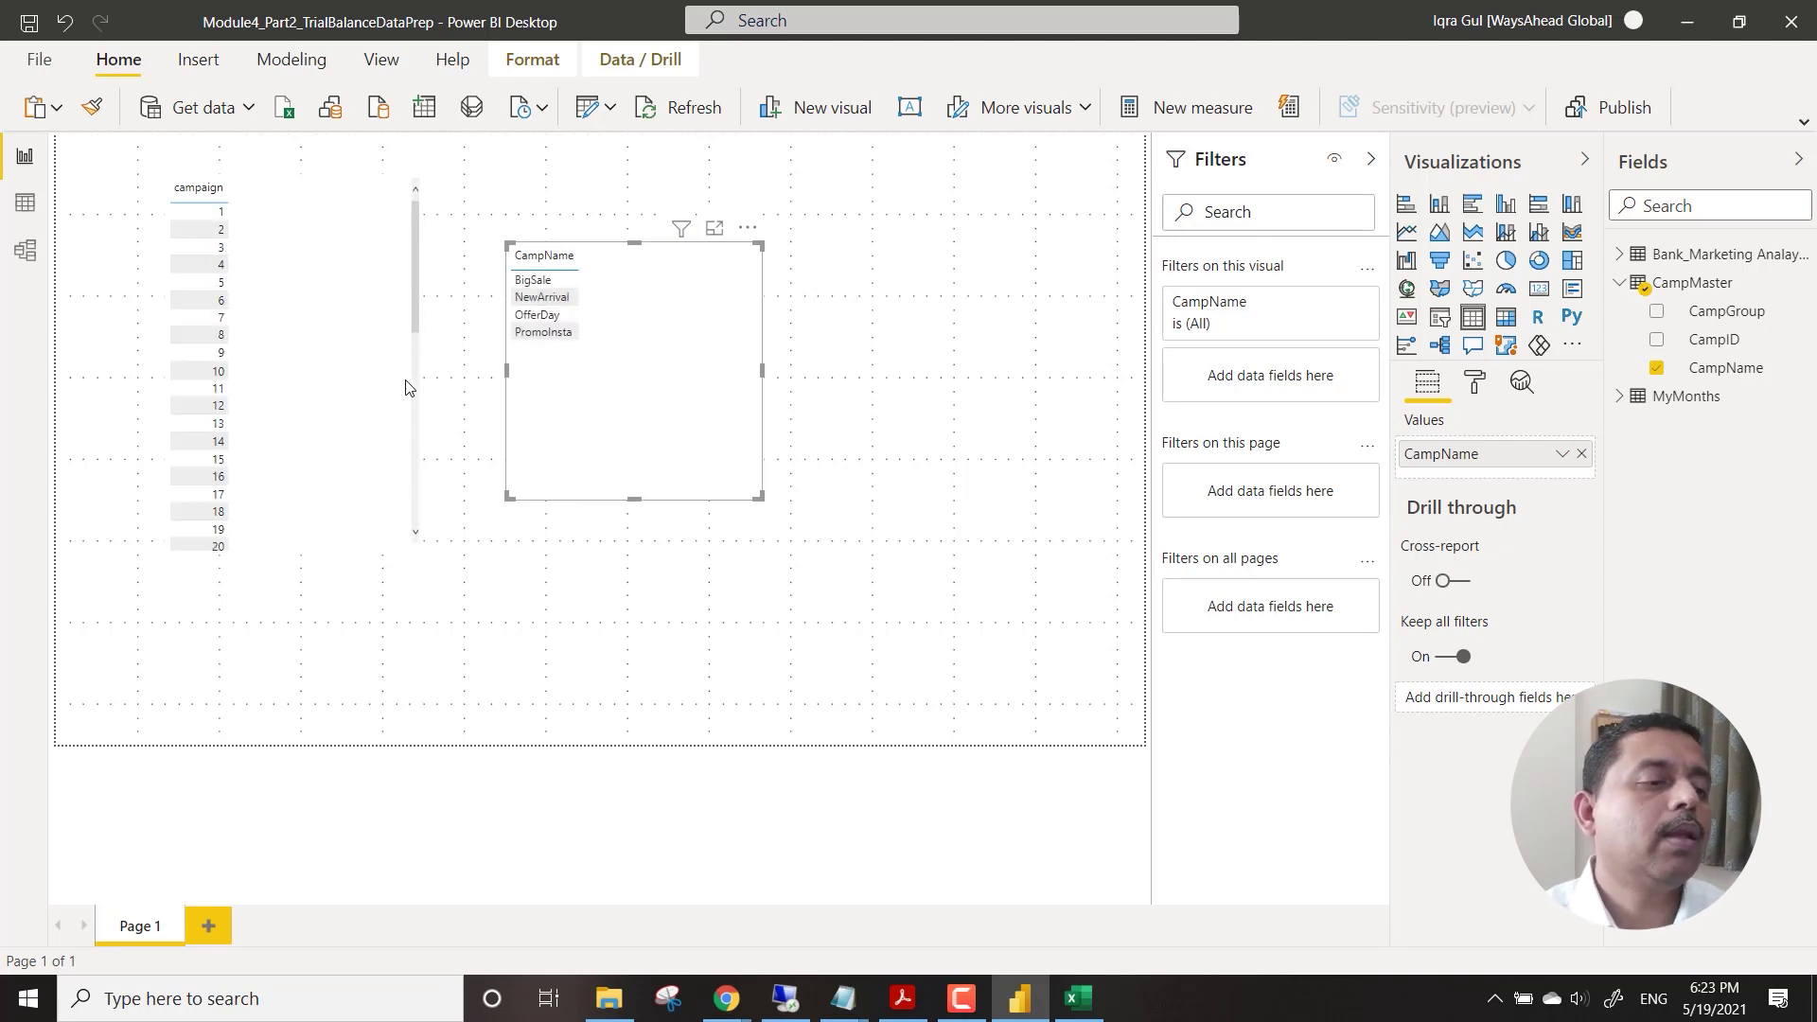
pyautogui.click(208, 343)
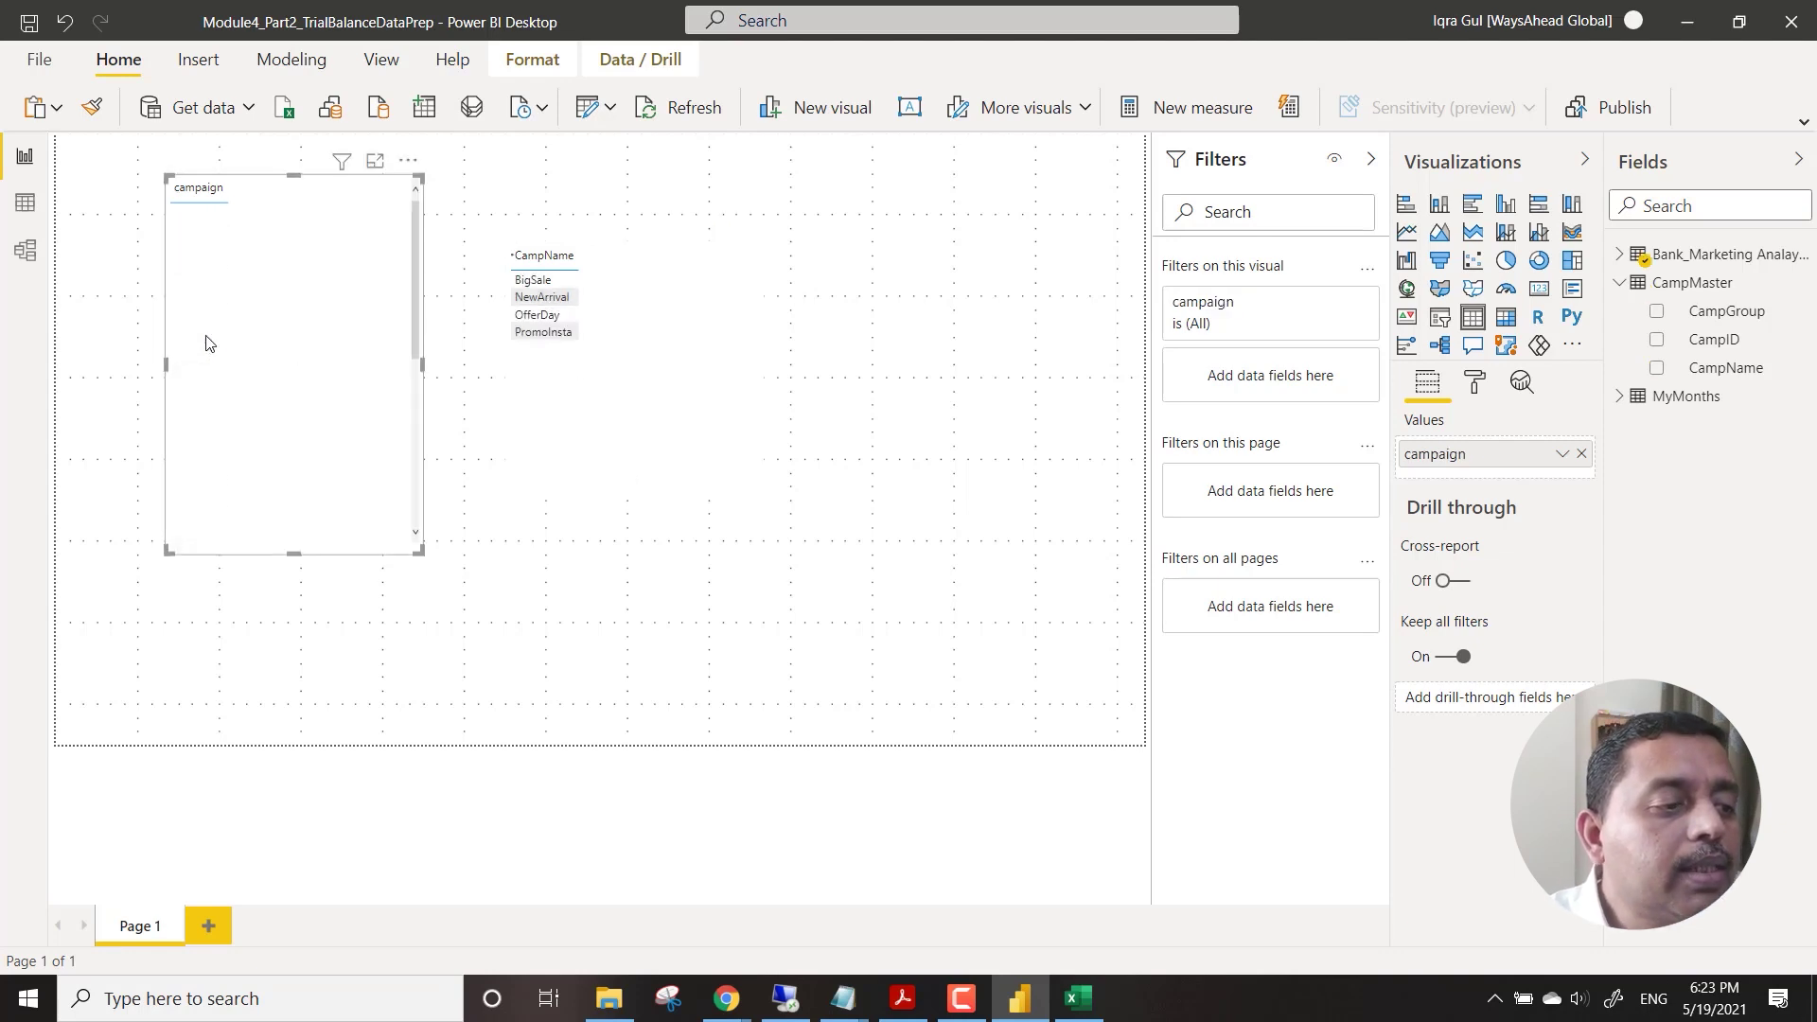
pyautogui.click(214, 325)
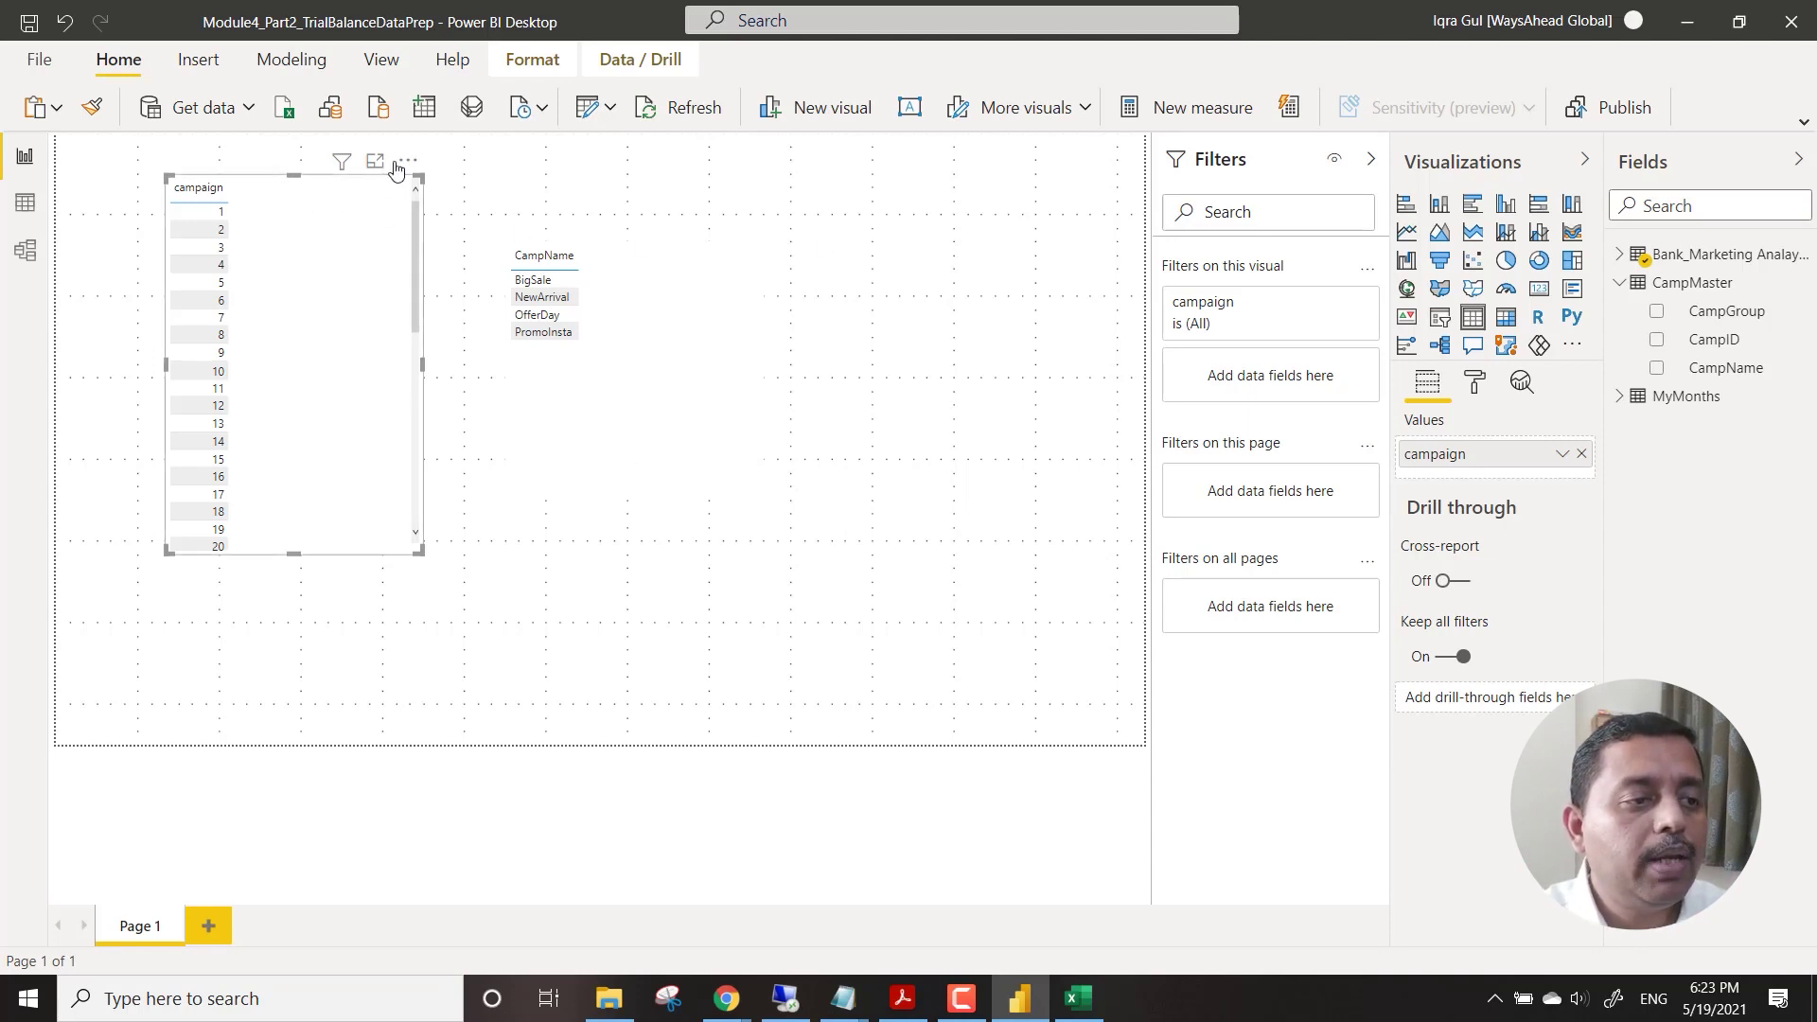
# Place the campaign visual to the right of the CampName visual and check its filtering by NewArrival.
pyautogui.moveTo(405, 179); pyautogui.dragTo(937, 179)
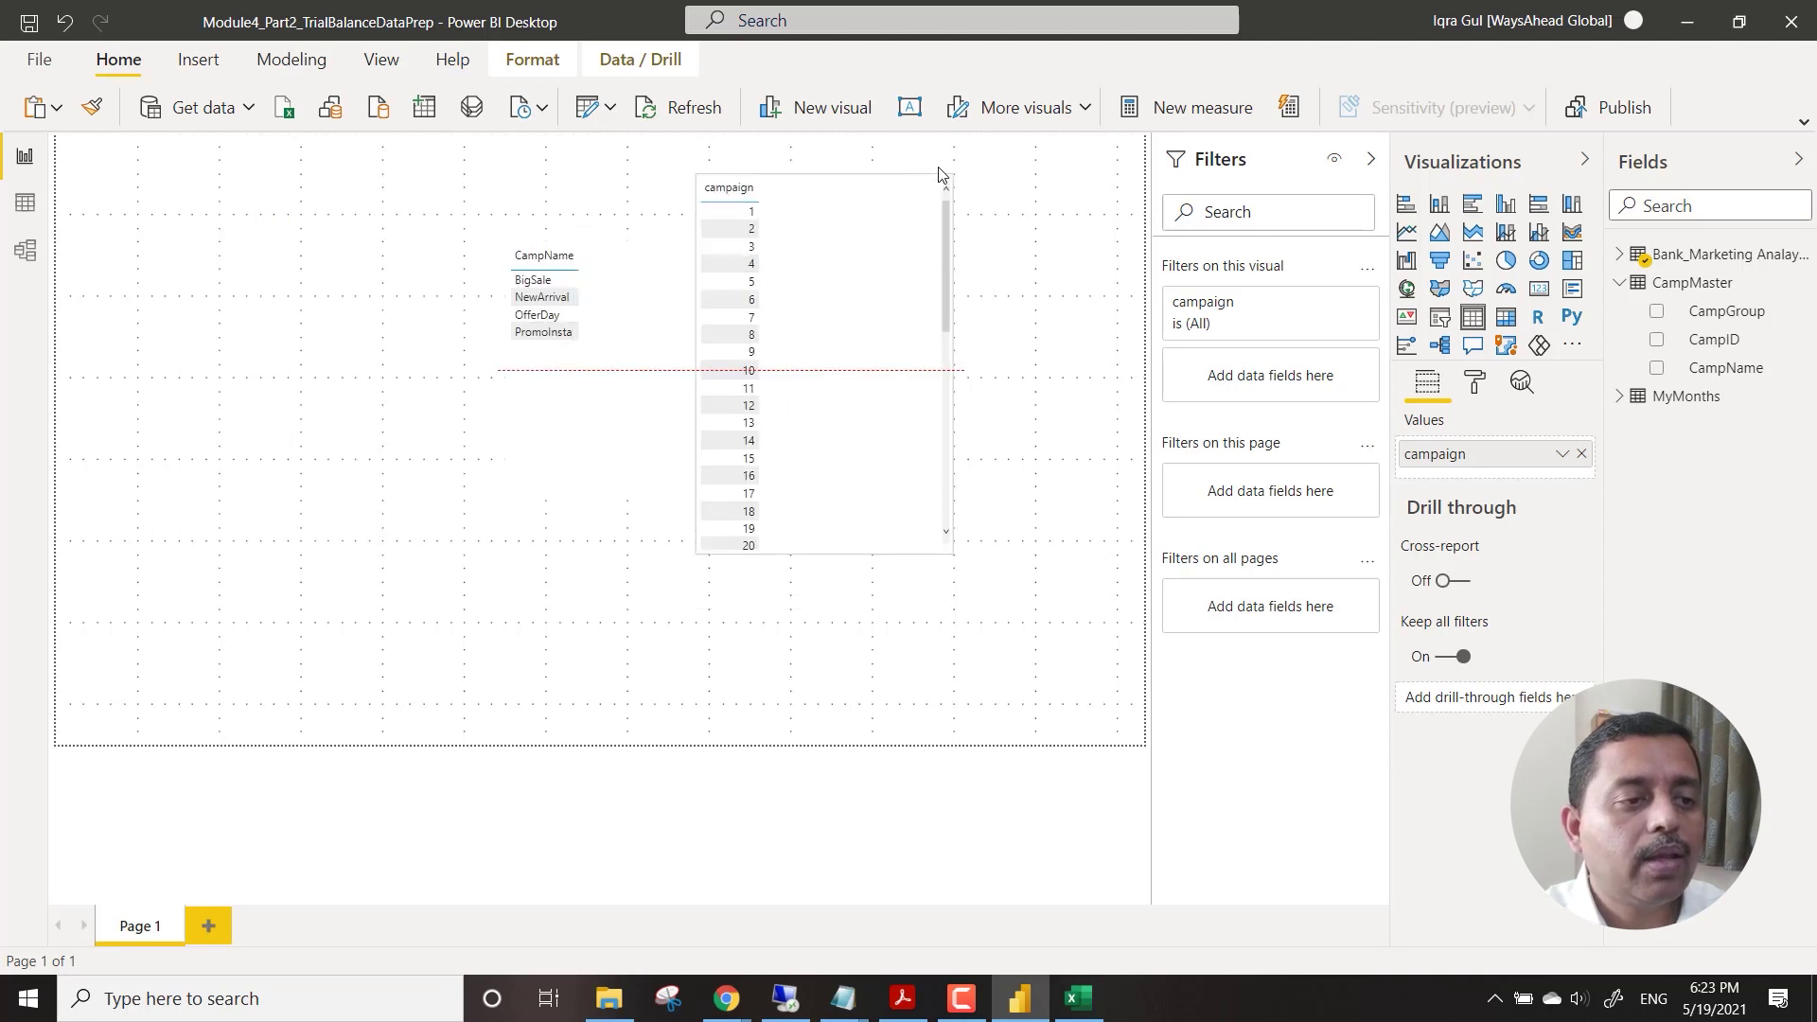
pyautogui.moveTo(630, 254); pyautogui.dragTo(505, 253)
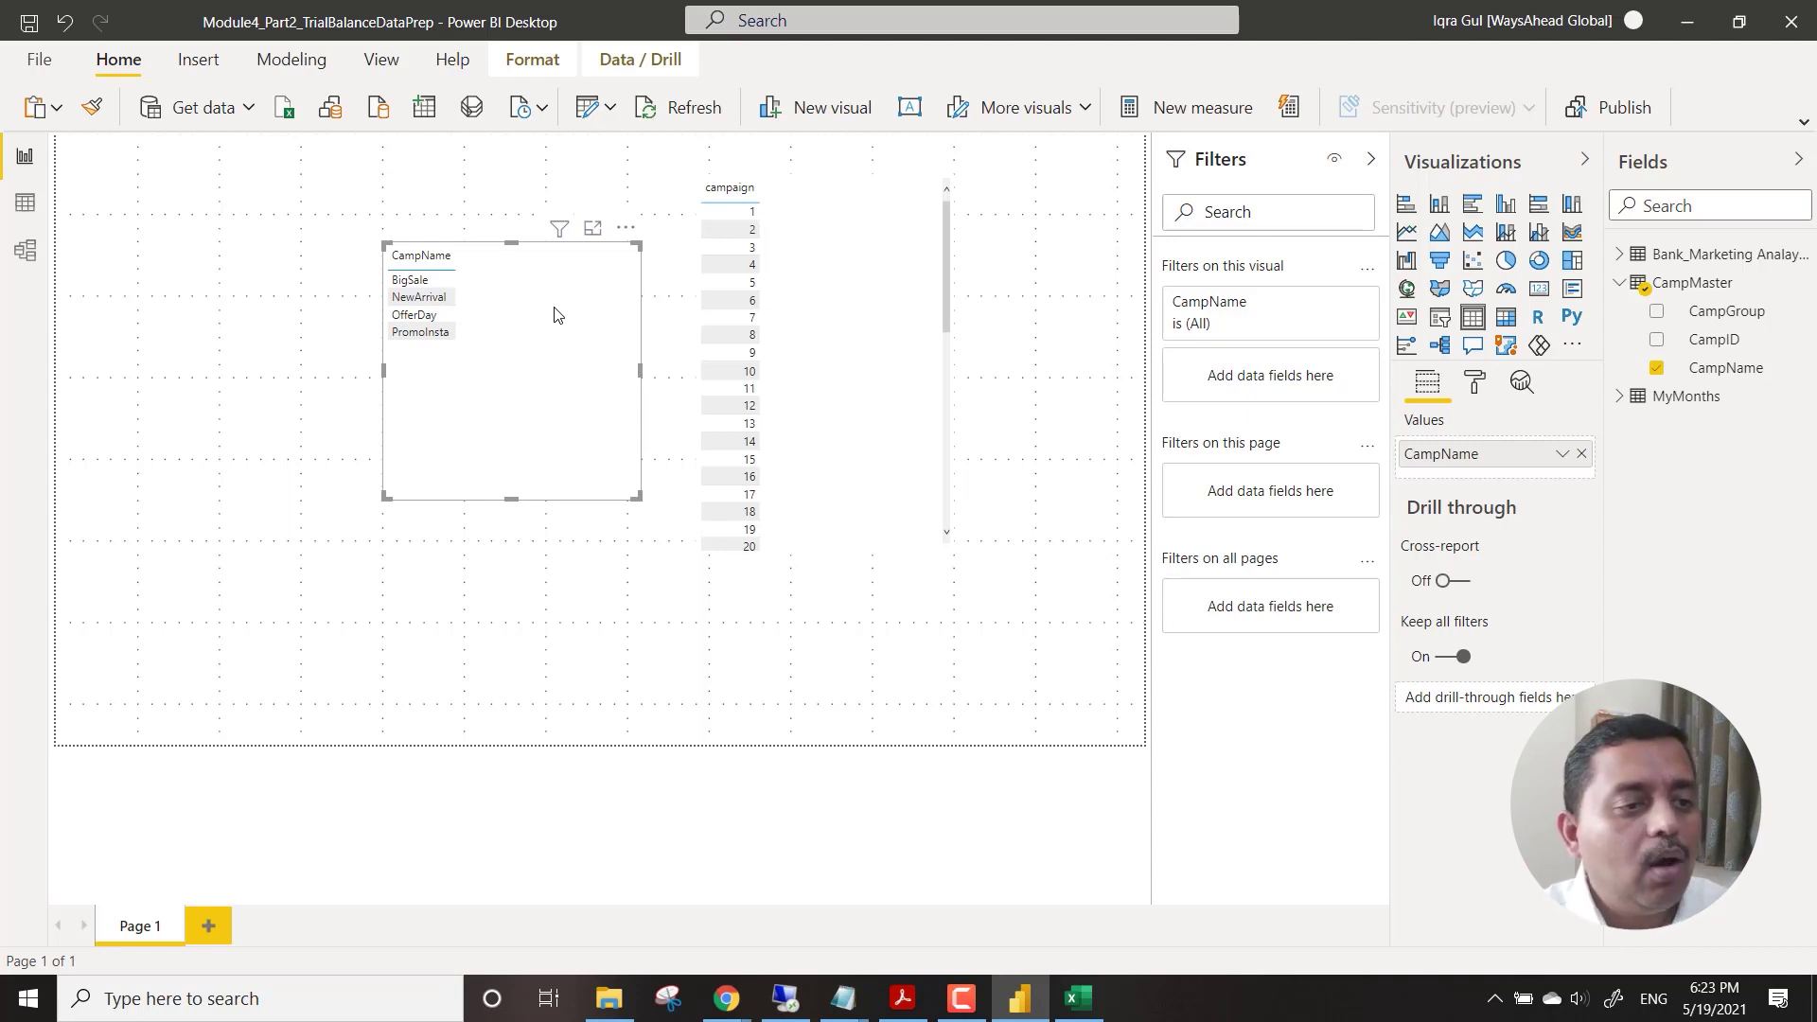
pyautogui.click(412, 306)
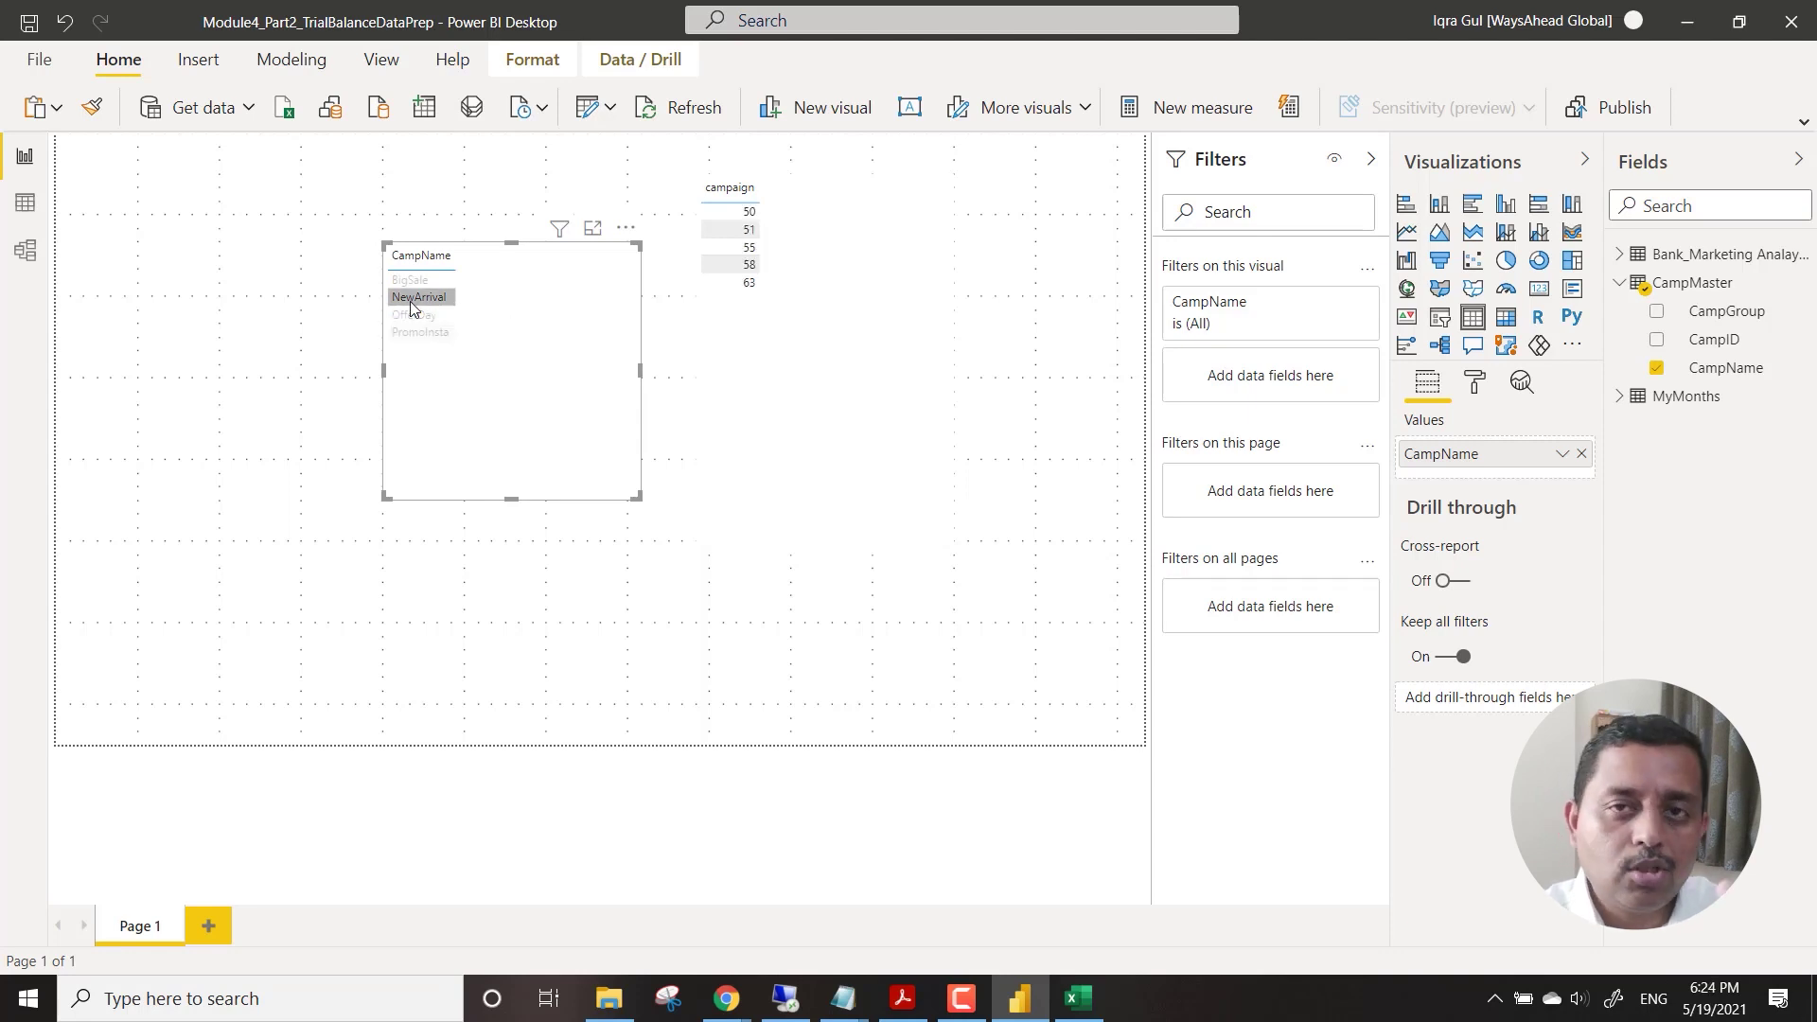
pyautogui.click(412, 306)
pyautogui.click(739, 310)
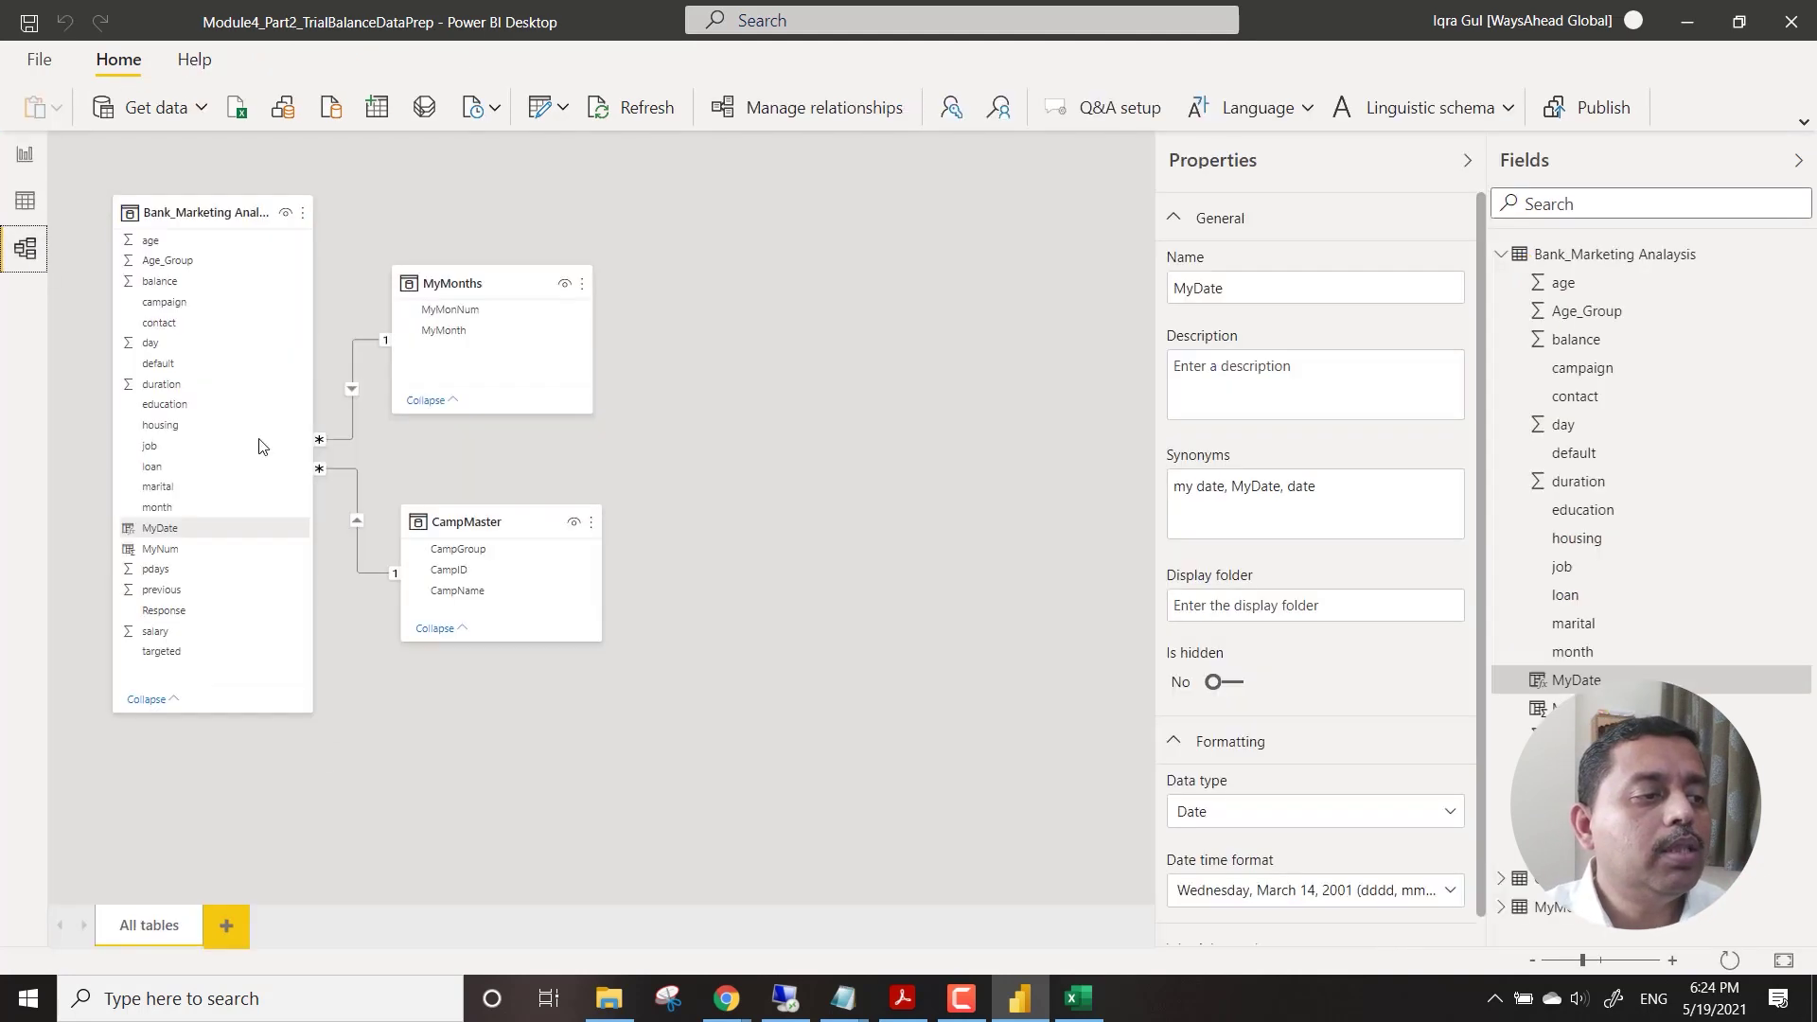
# In the model diagram, set the cross filter direction of the relationship between the bank marketing table and CampMaster to Both.
pyautogui.click(25, 250)
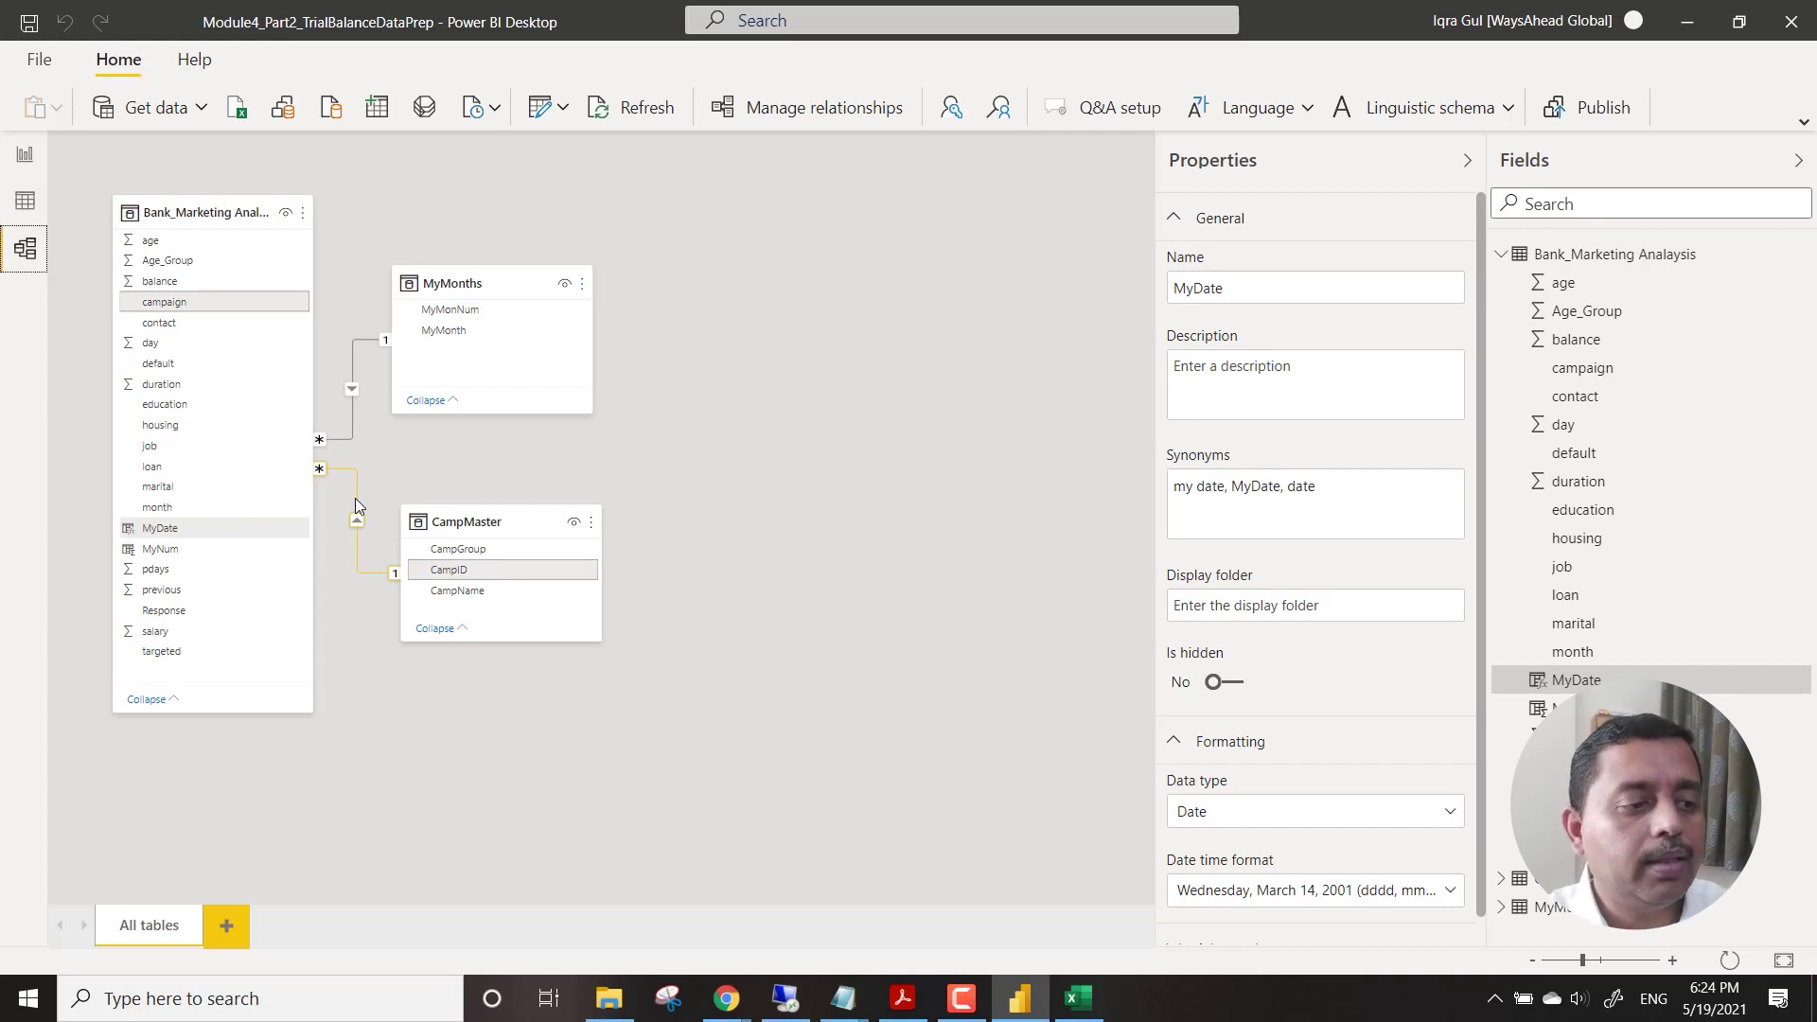
pyautogui.doubleClick(355, 498)
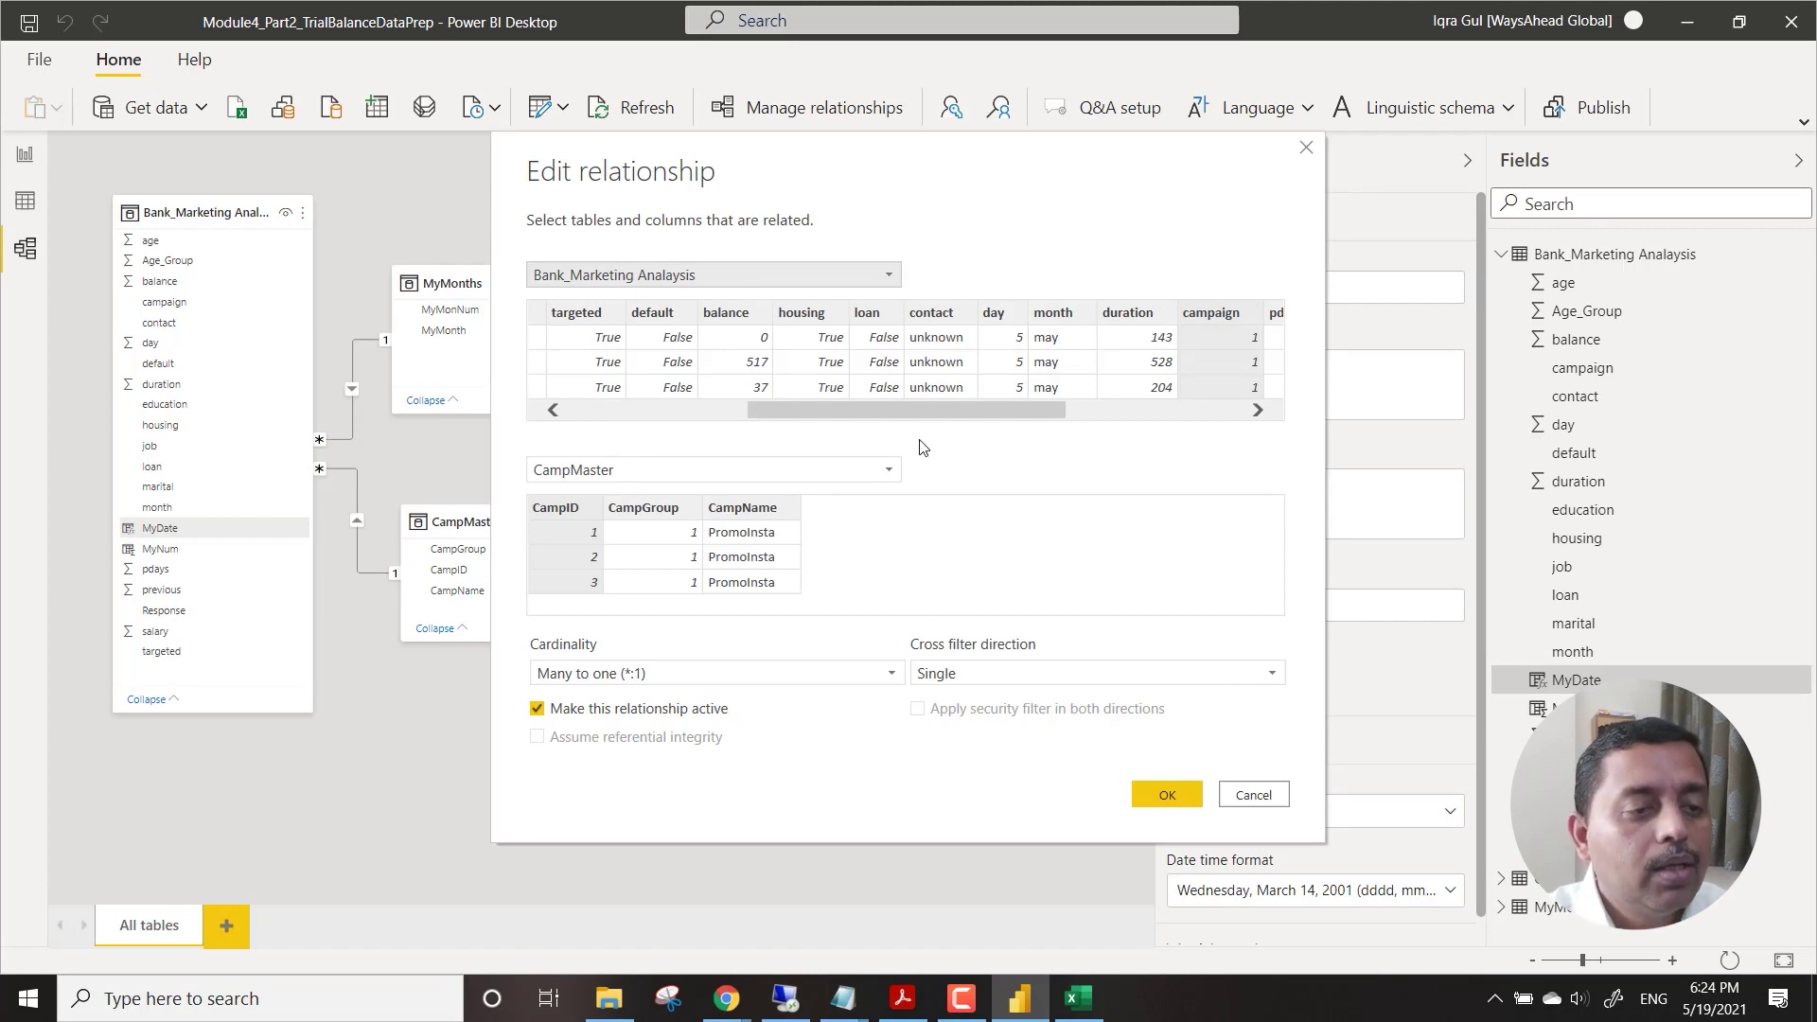
pyautogui.moveTo(912, 165); pyautogui.dragTo(1071, 210)
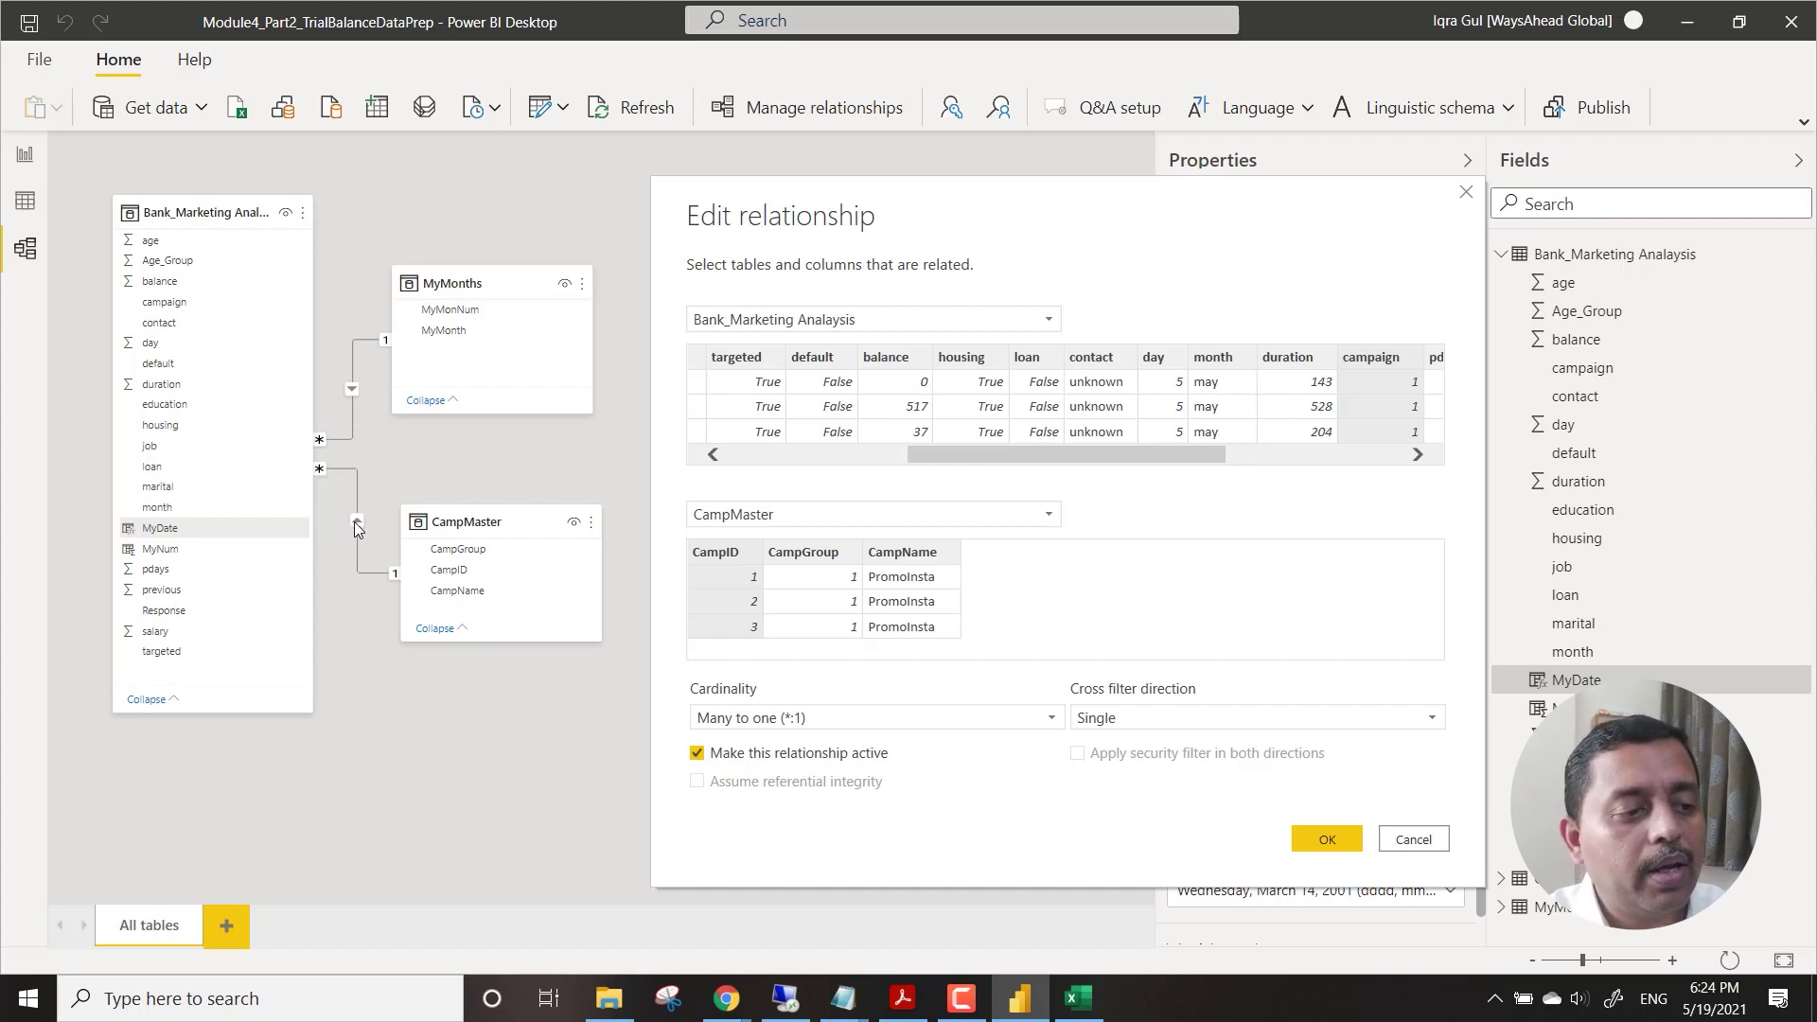
pyautogui.click(1165, 721)
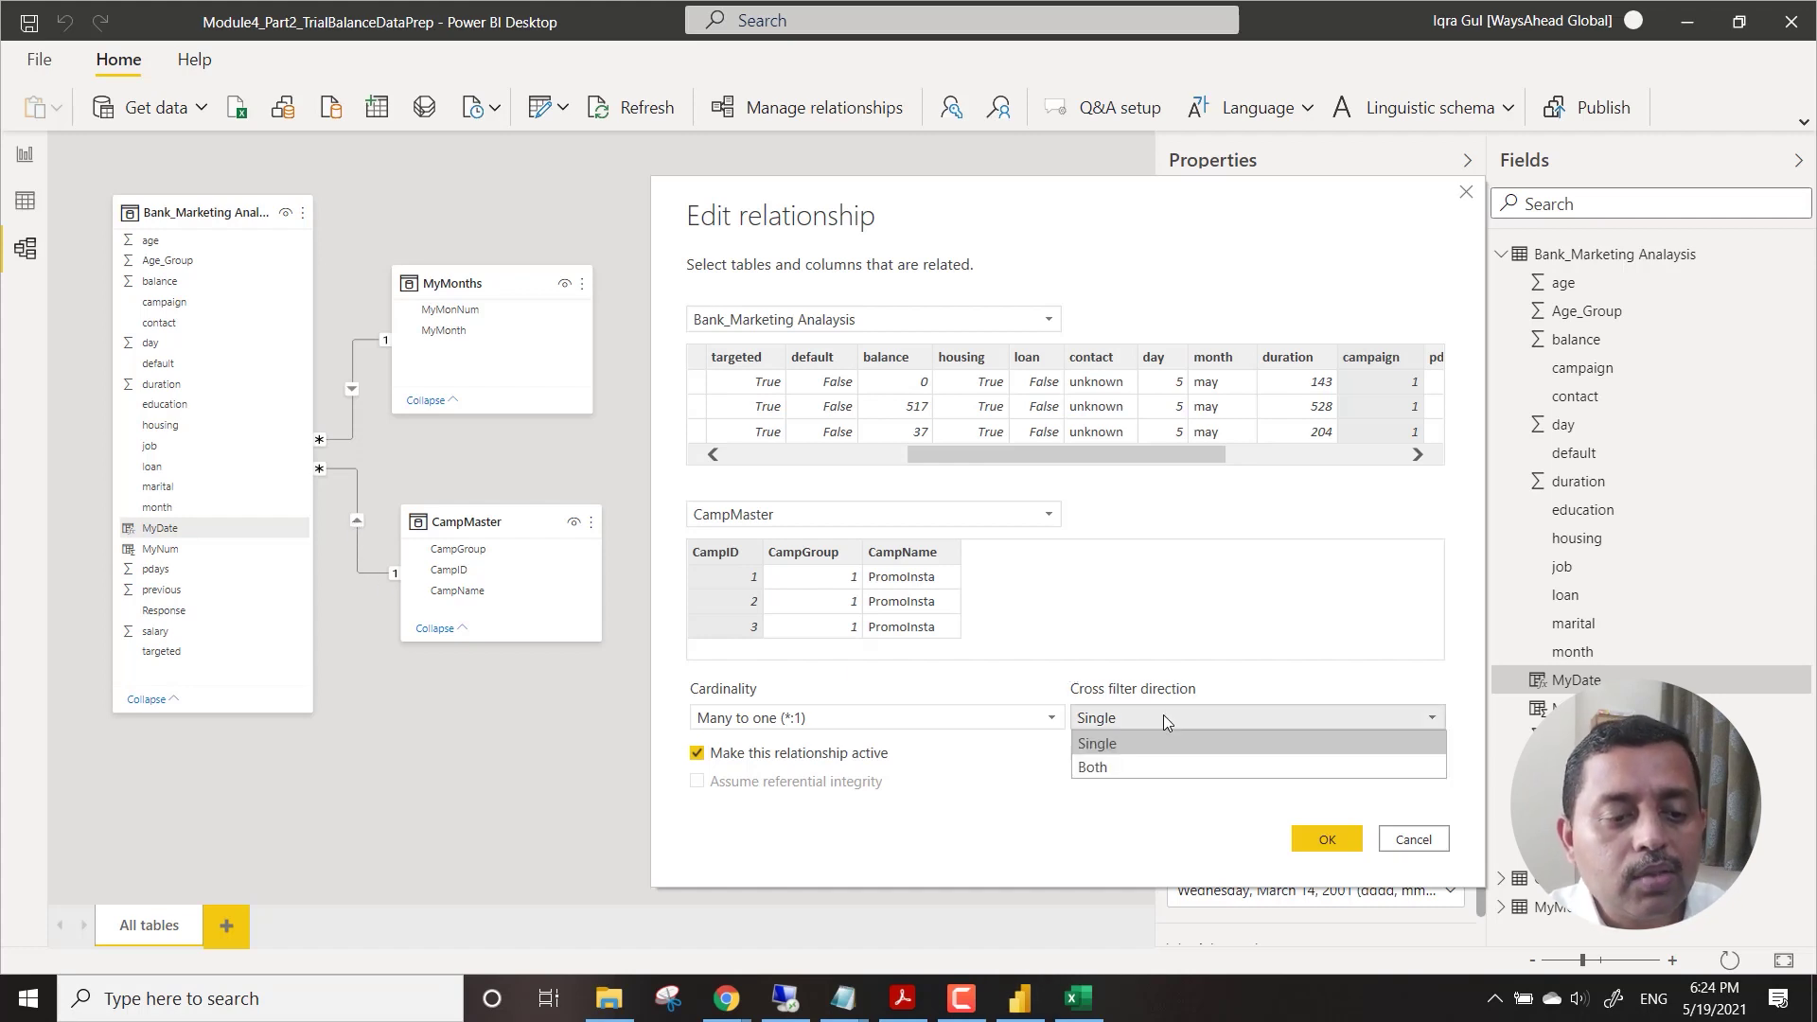
pyautogui.click(1127, 767)
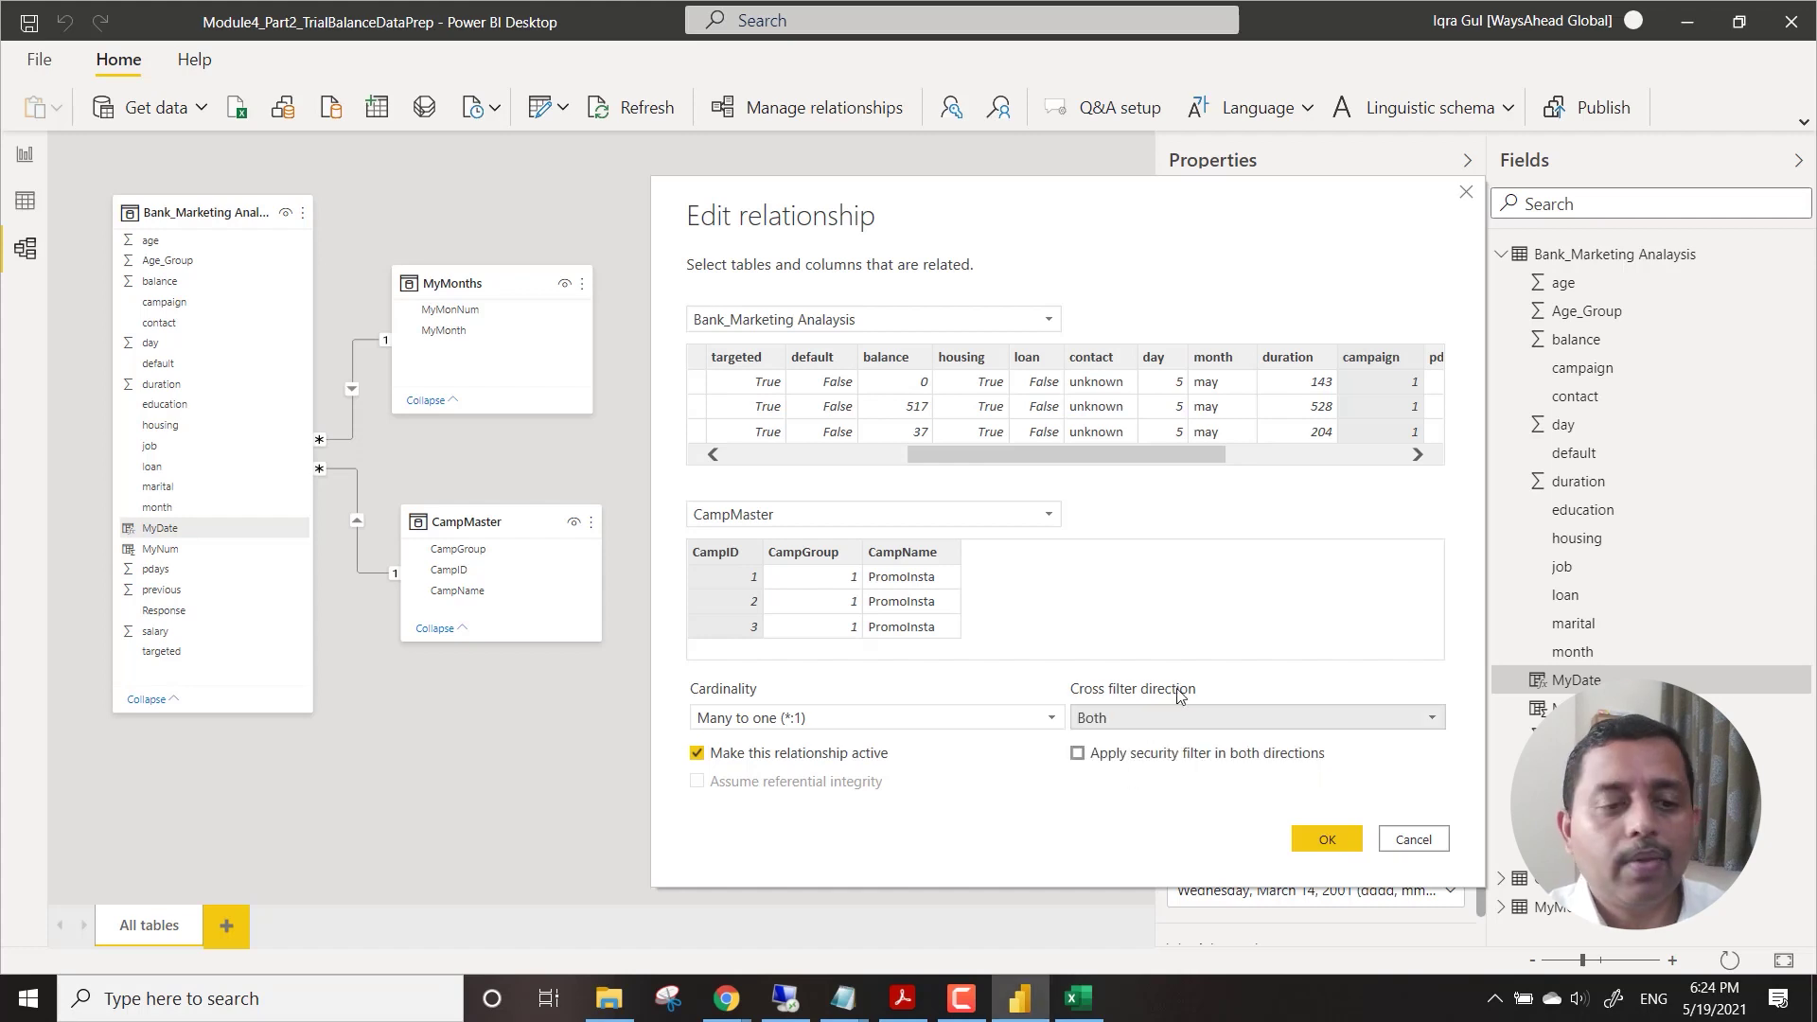
pyautogui.click(1327, 837)
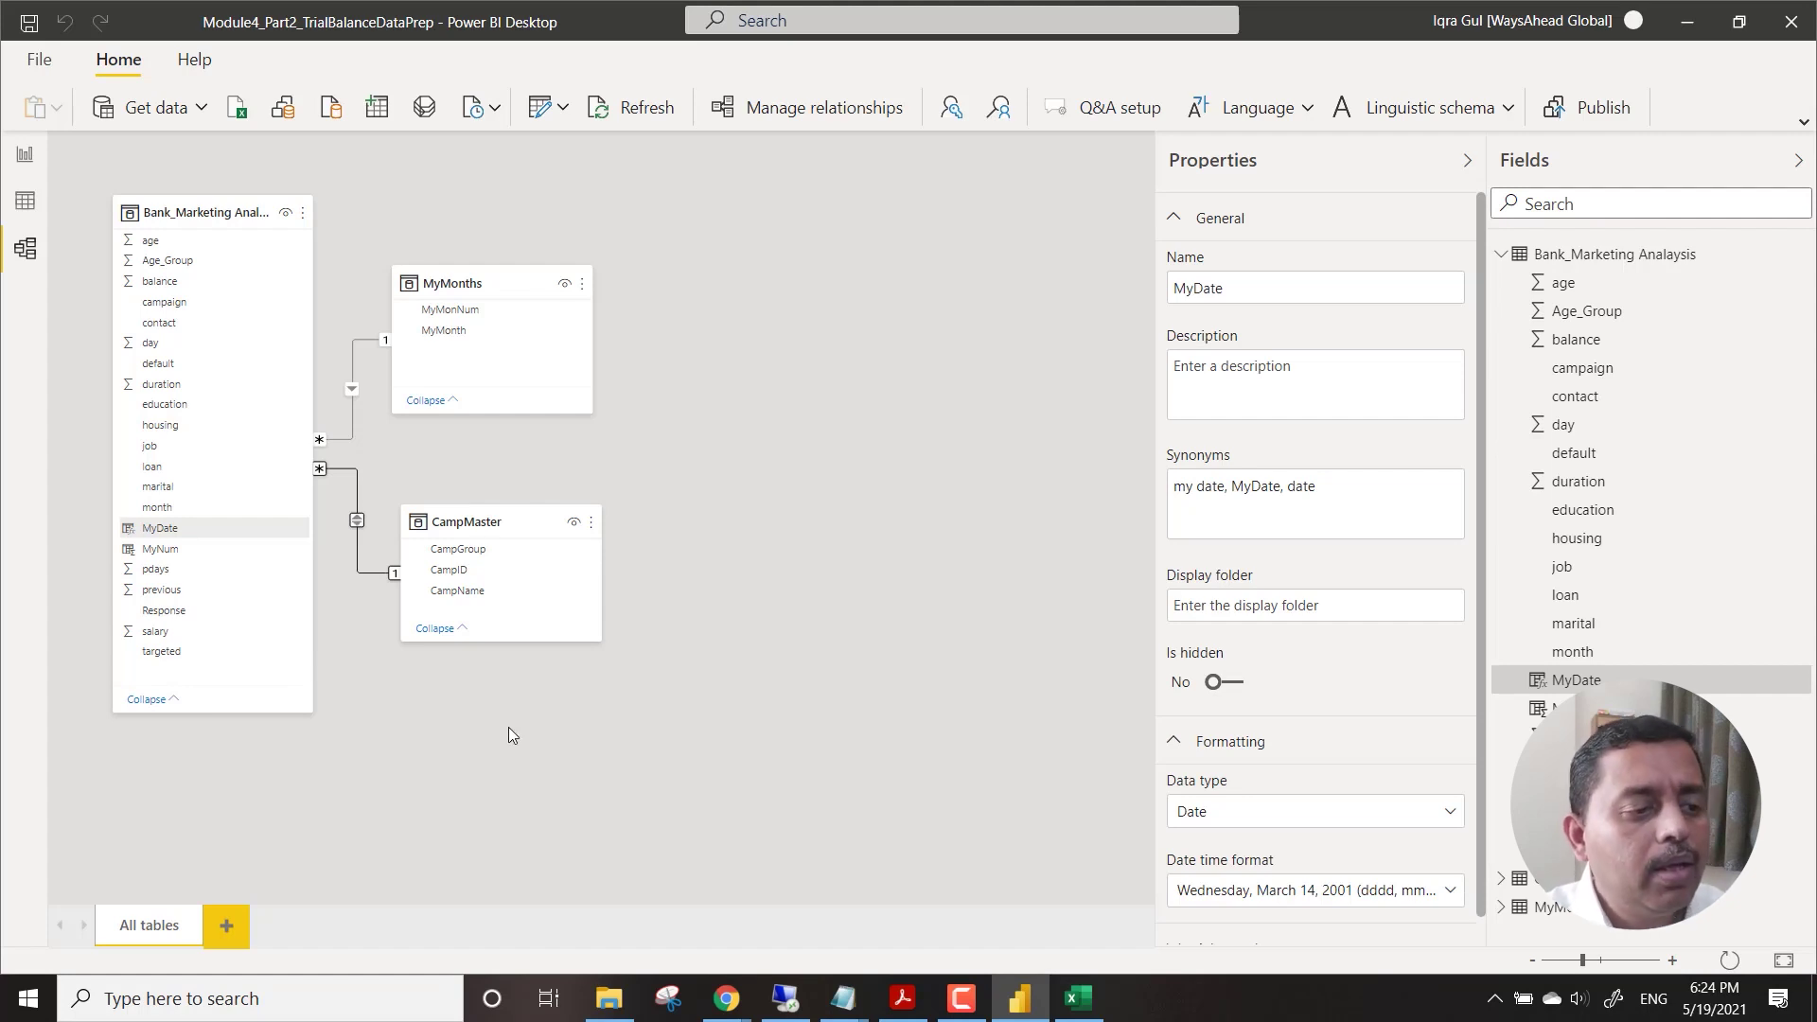
pyautogui.click(386, 606)
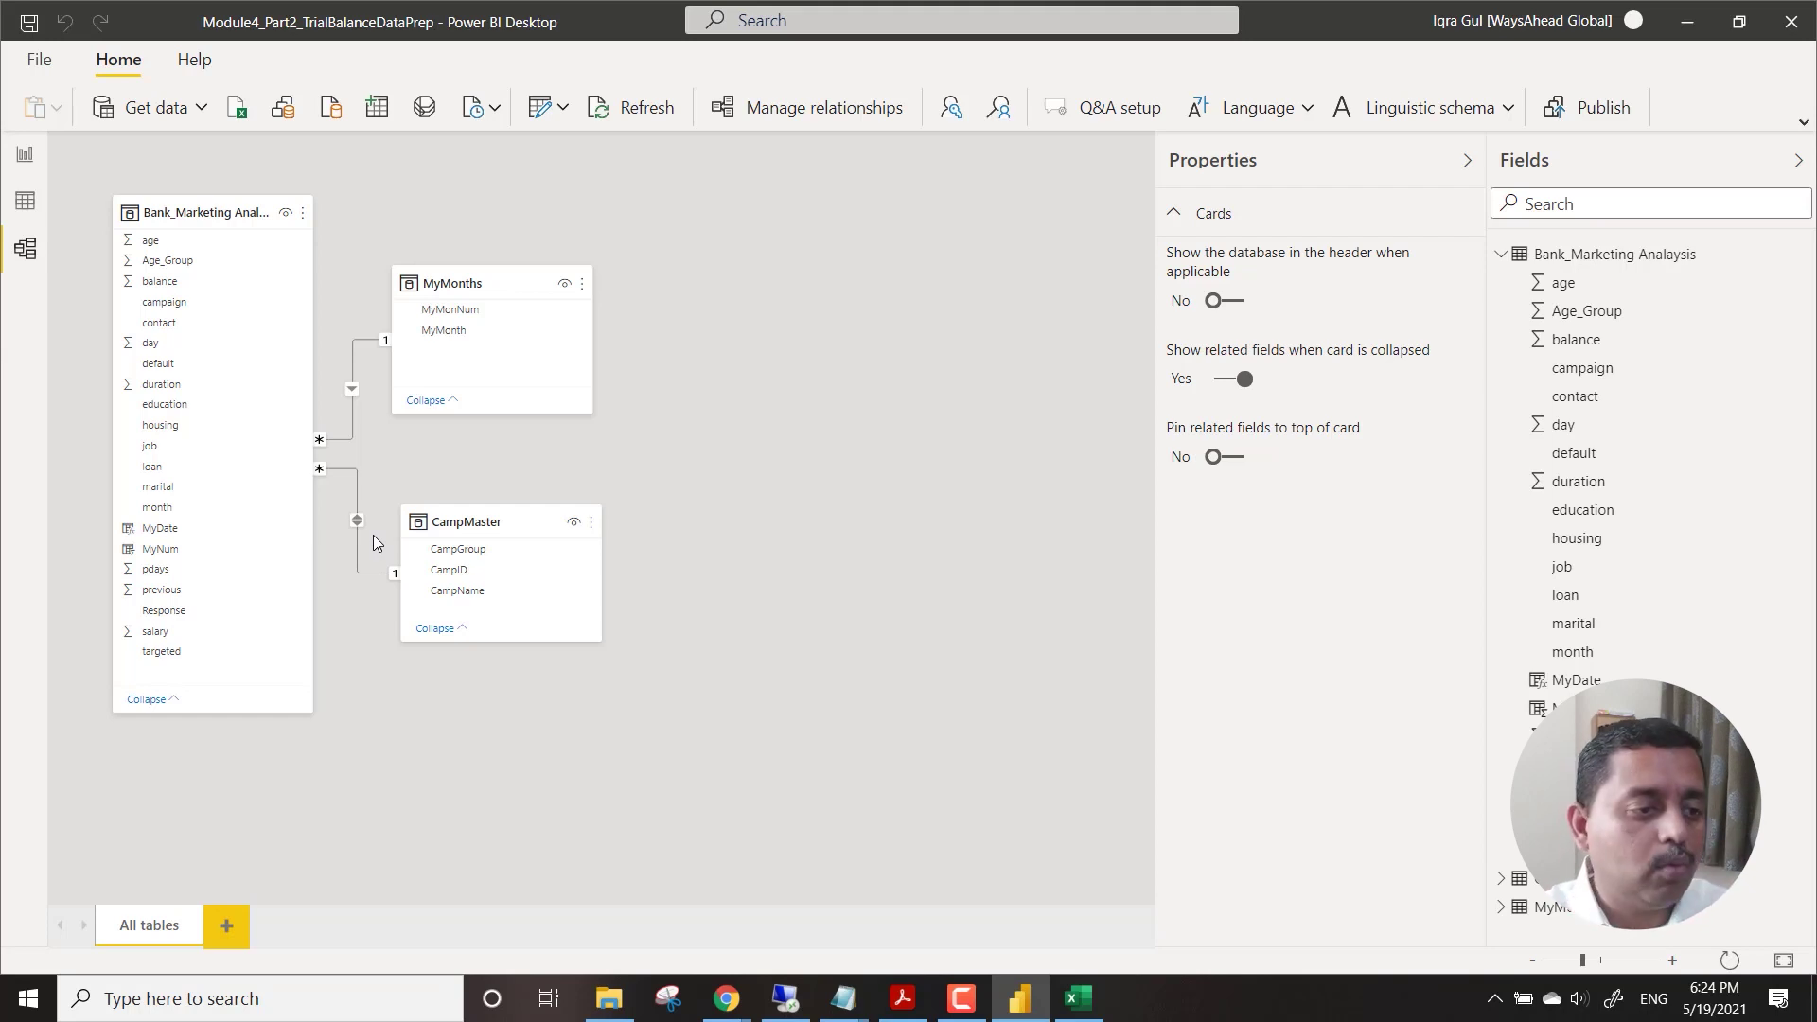
# Back on report Page 1, filter the campaign visual by NewArrival and clear the selection.
pyautogui.click(25, 158)
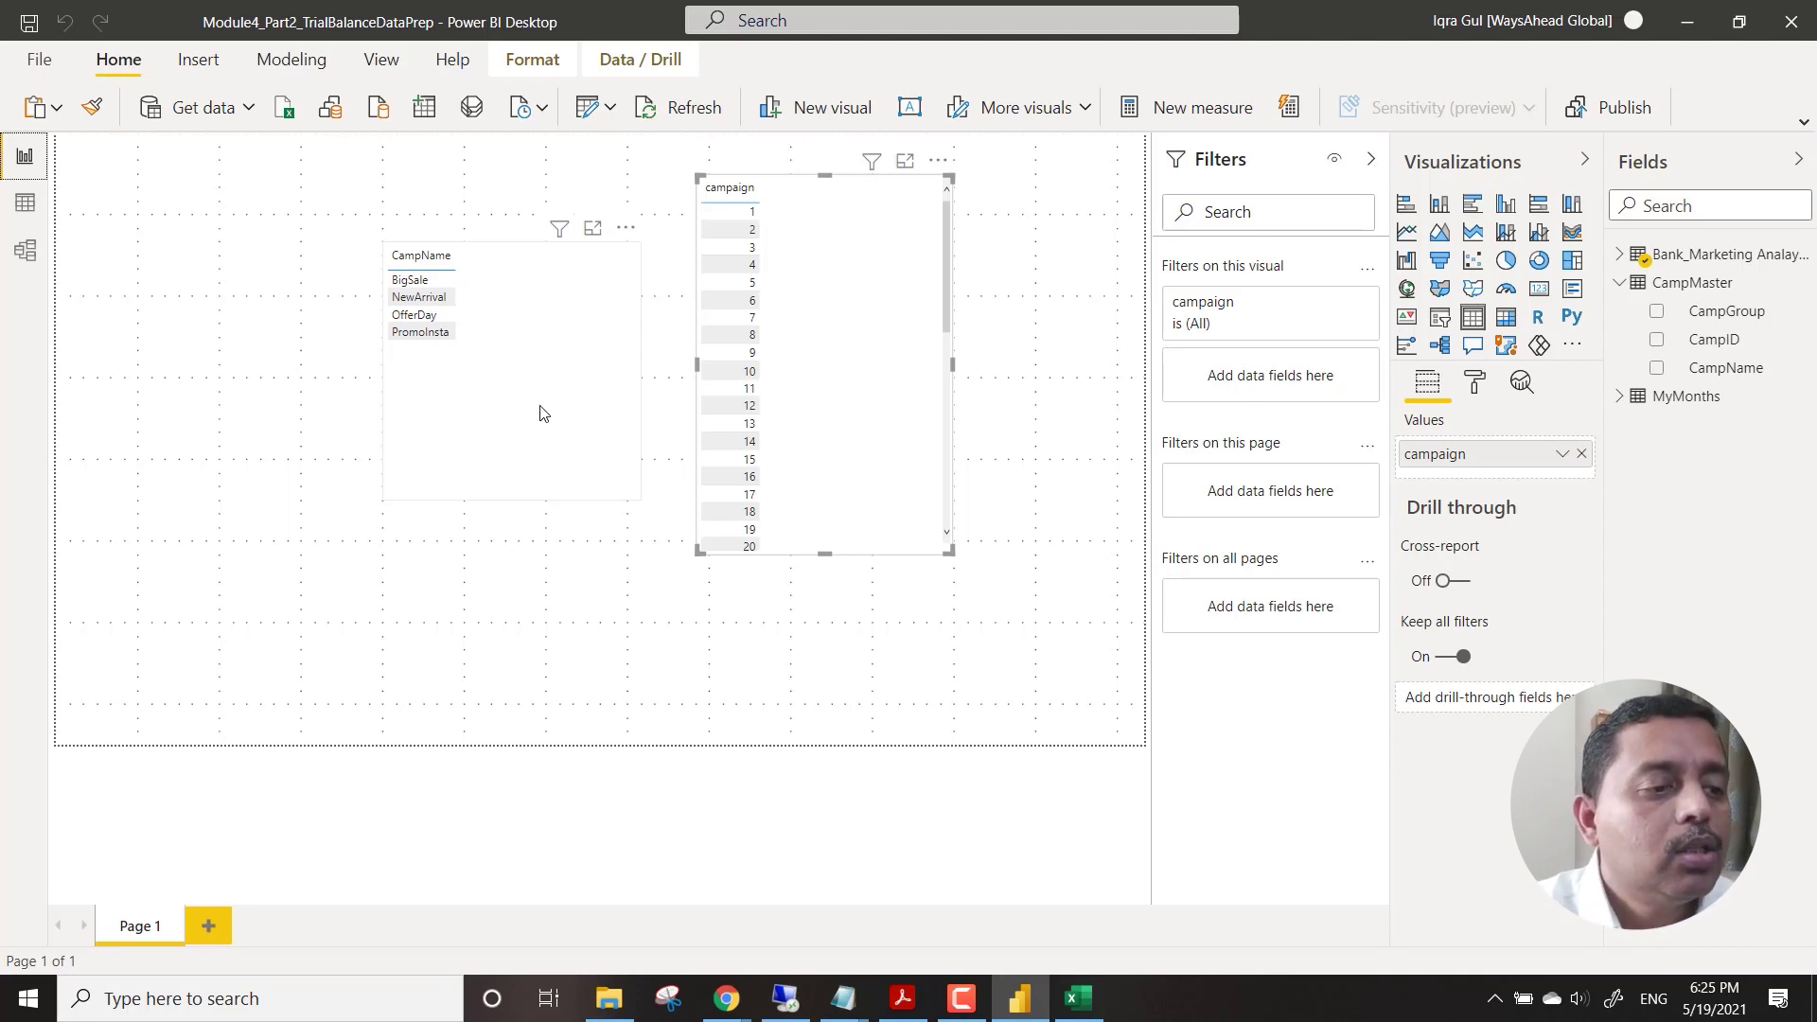
pyautogui.click(430, 299)
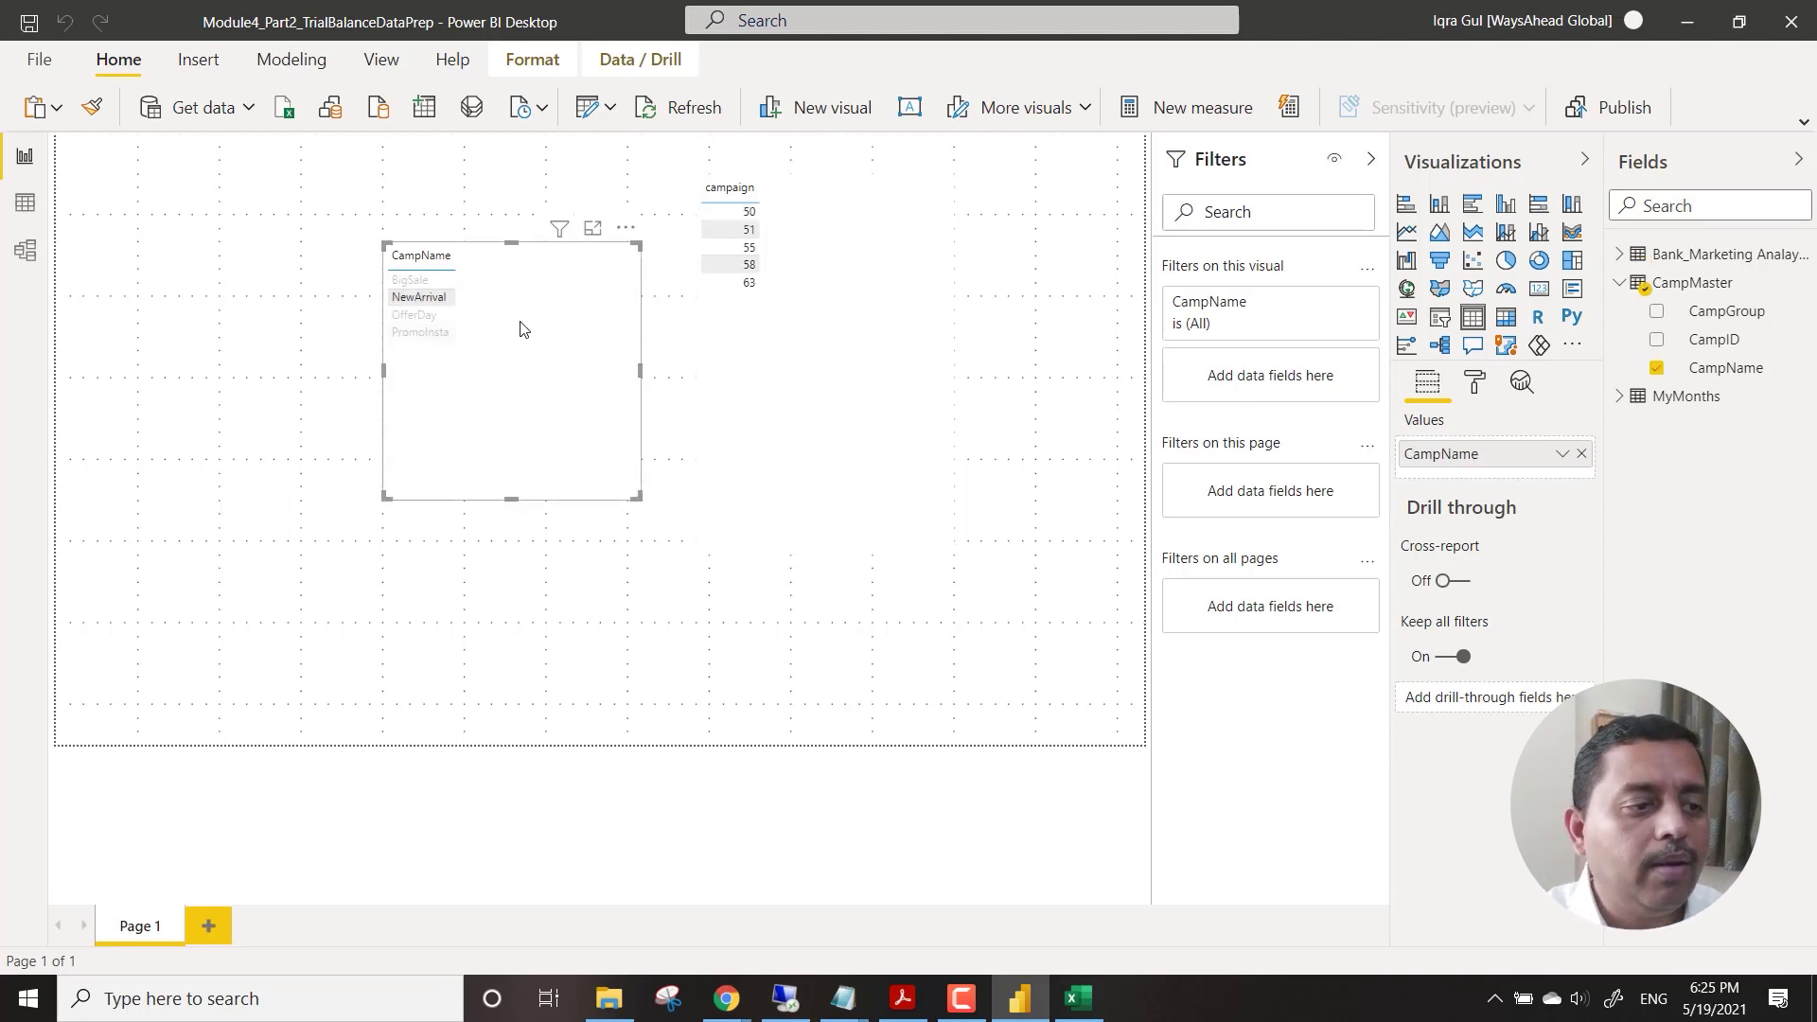
pyautogui.click(465, 302)
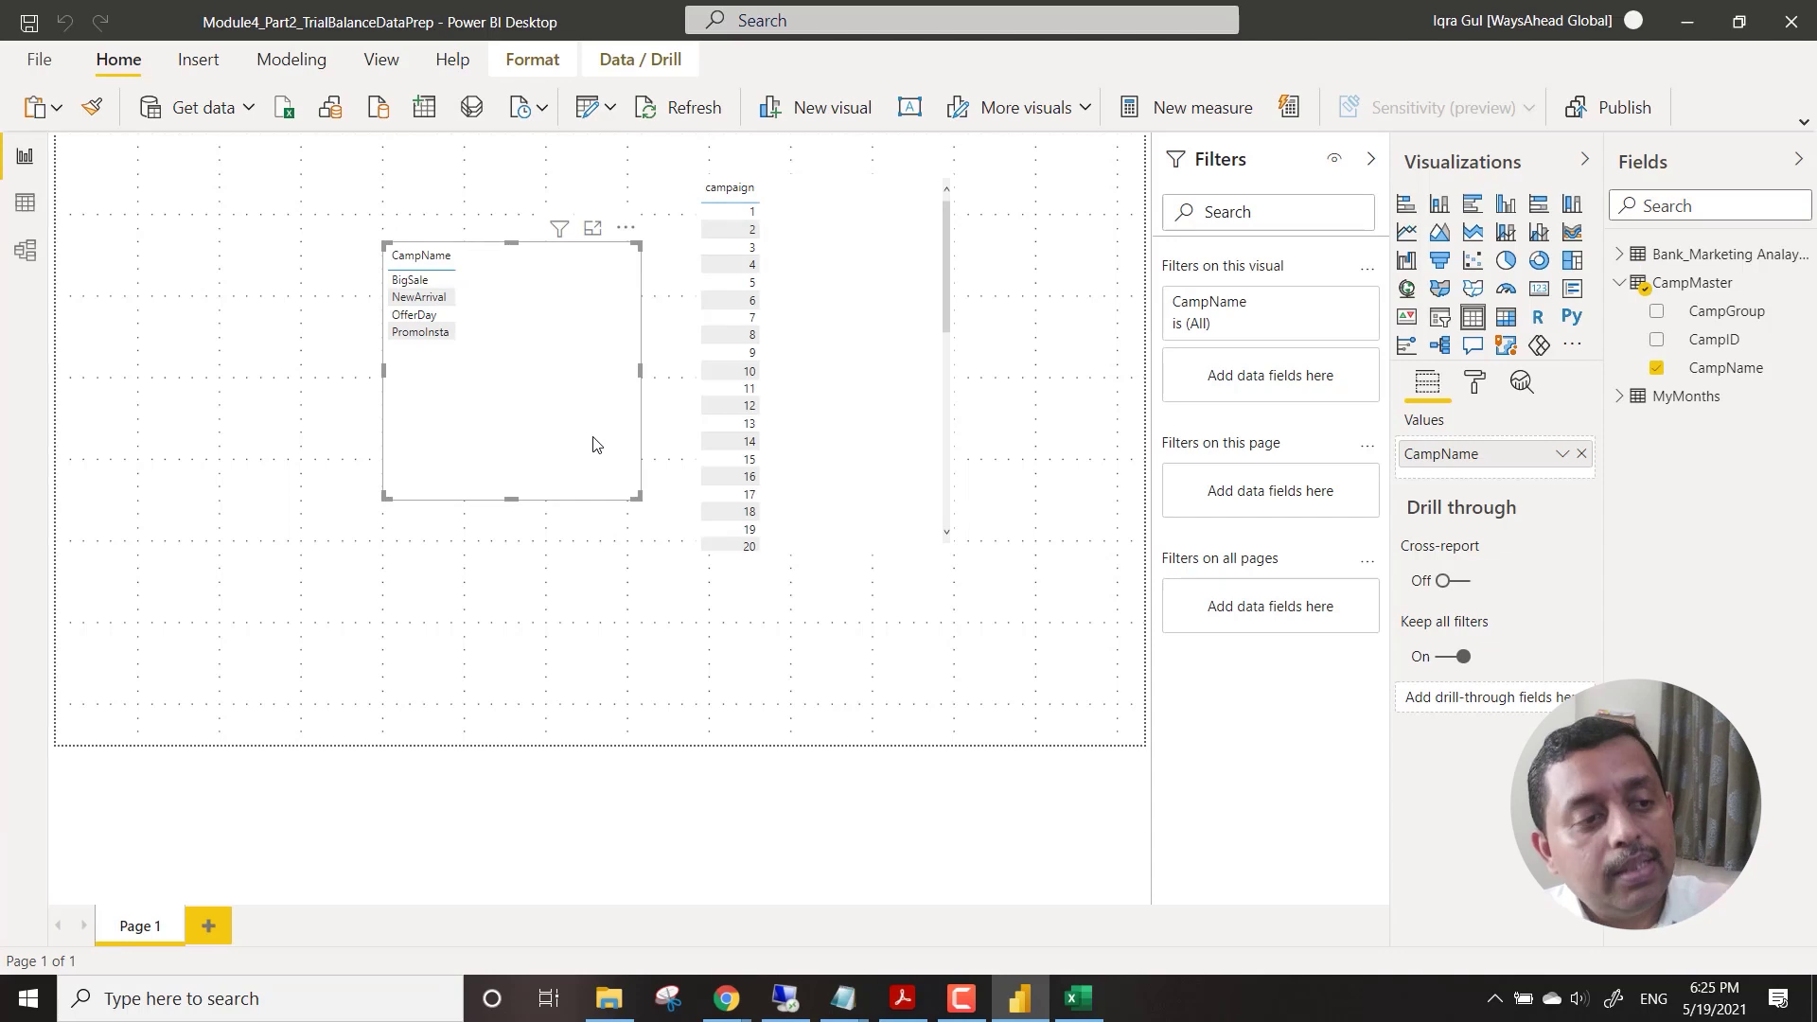
# Test how the campaign visual filters CampName by selecting campaigns 6, 16, 32 and 37 one at a time, and clear the selection.
pyautogui.click(746, 301)
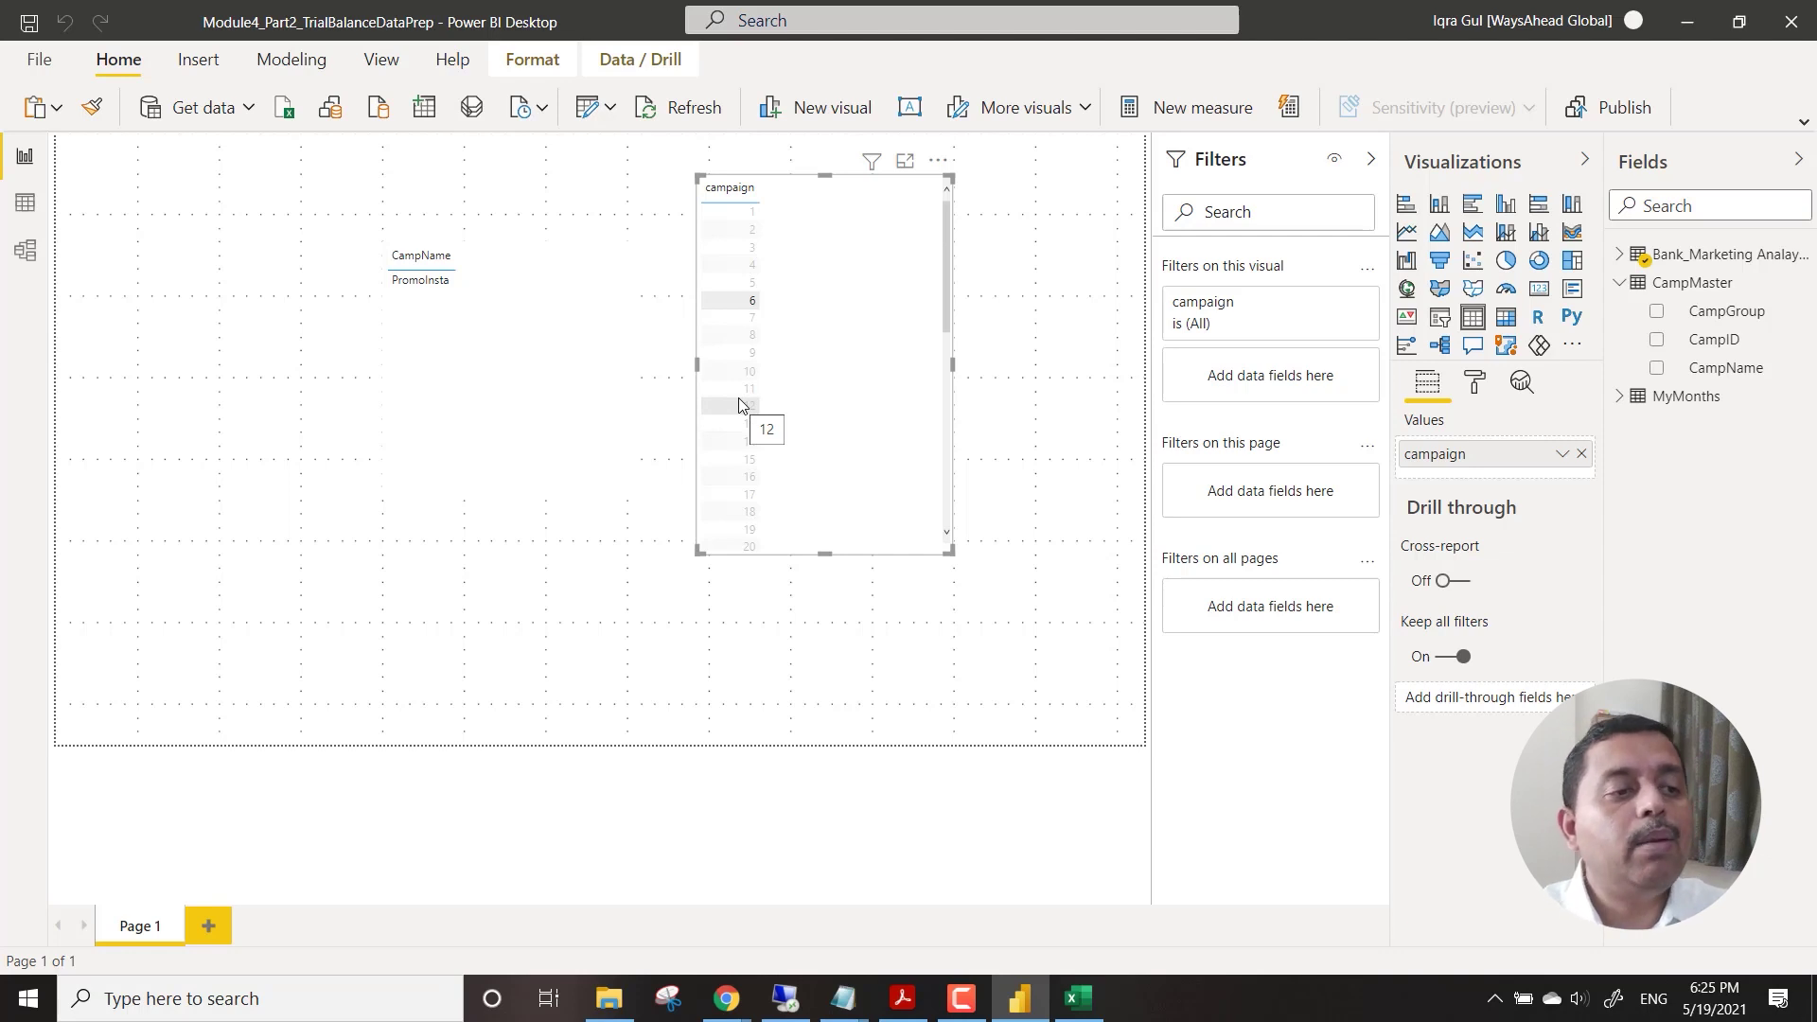
pyautogui.click(741, 479)
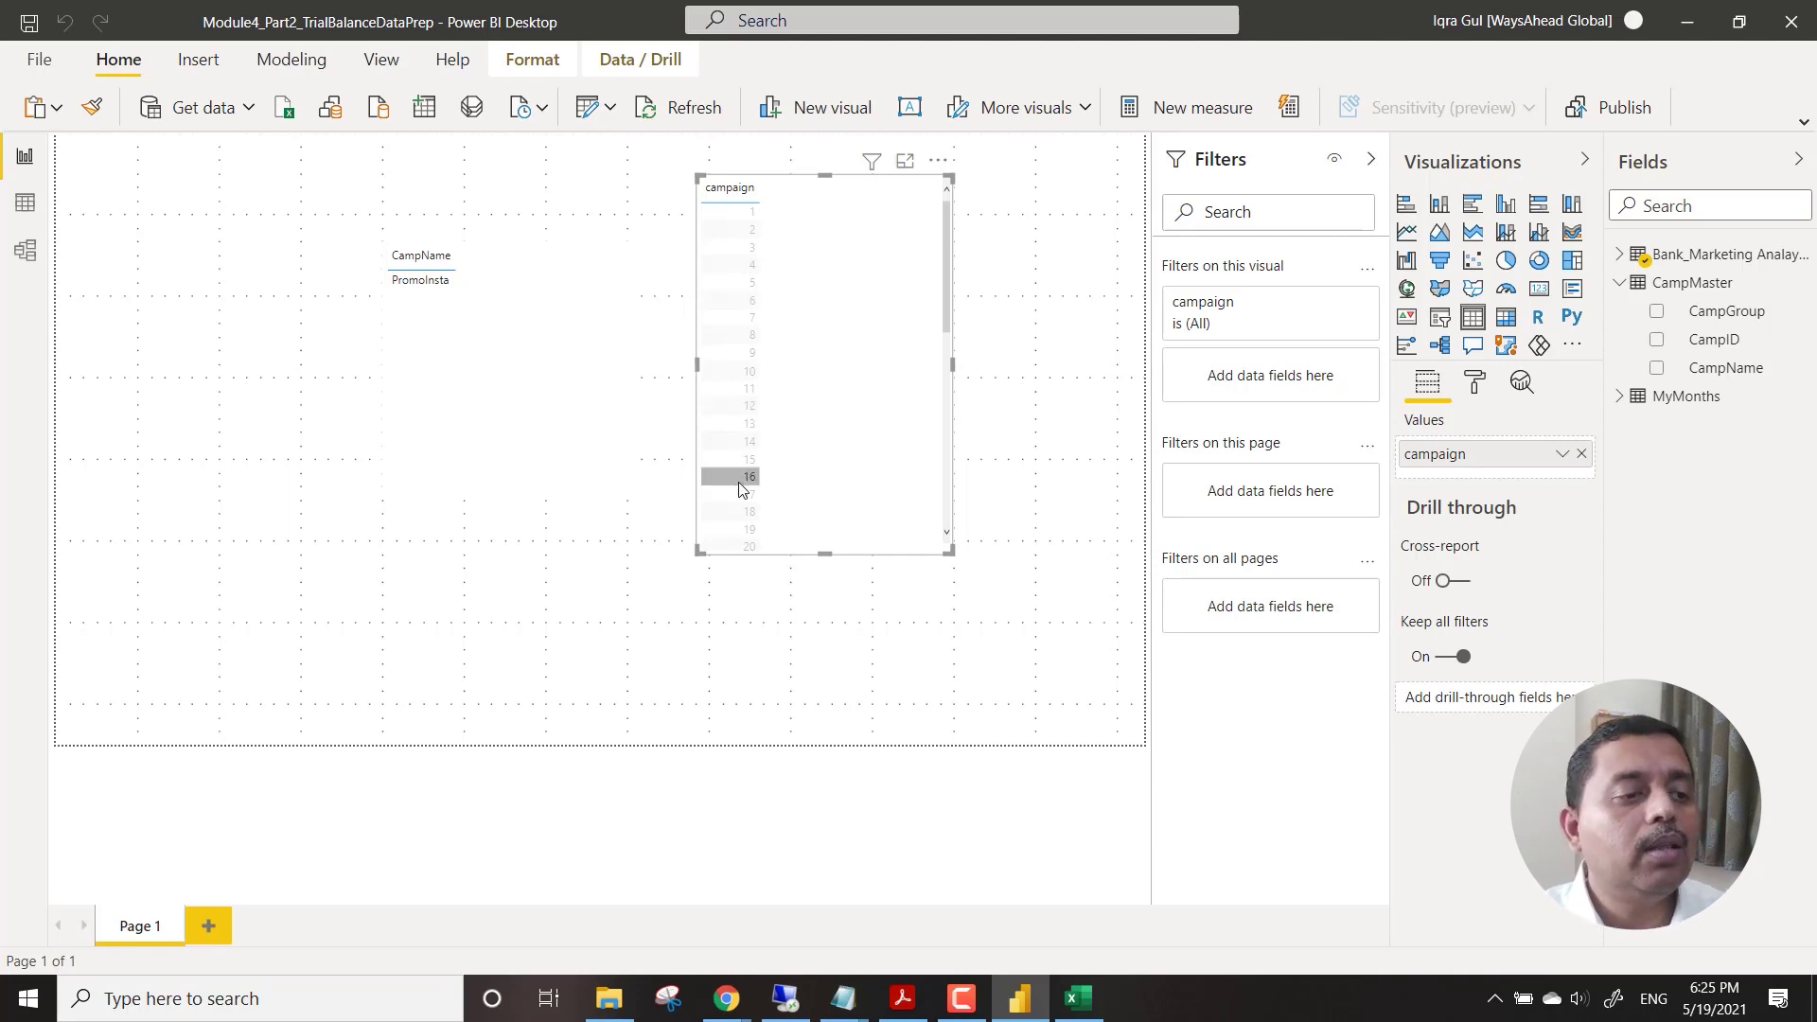
pyautogui.scroll(-5, 738, 440)
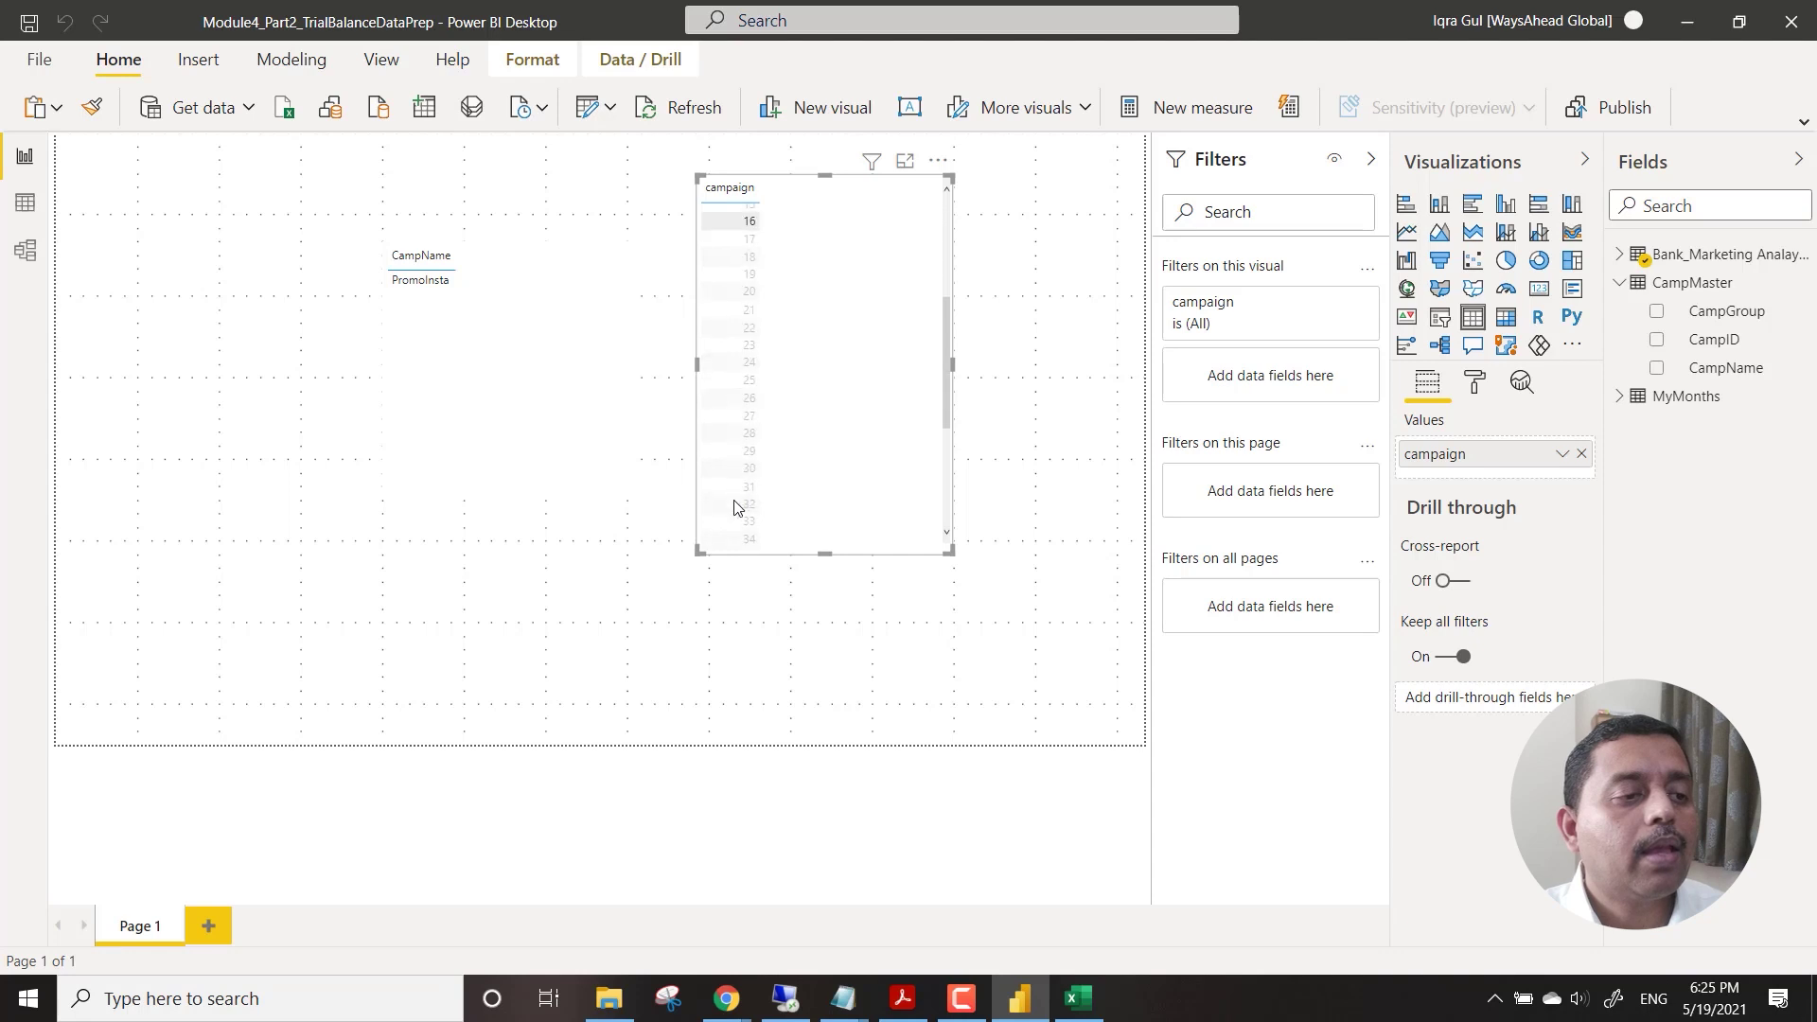
pyautogui.click(735, 504)
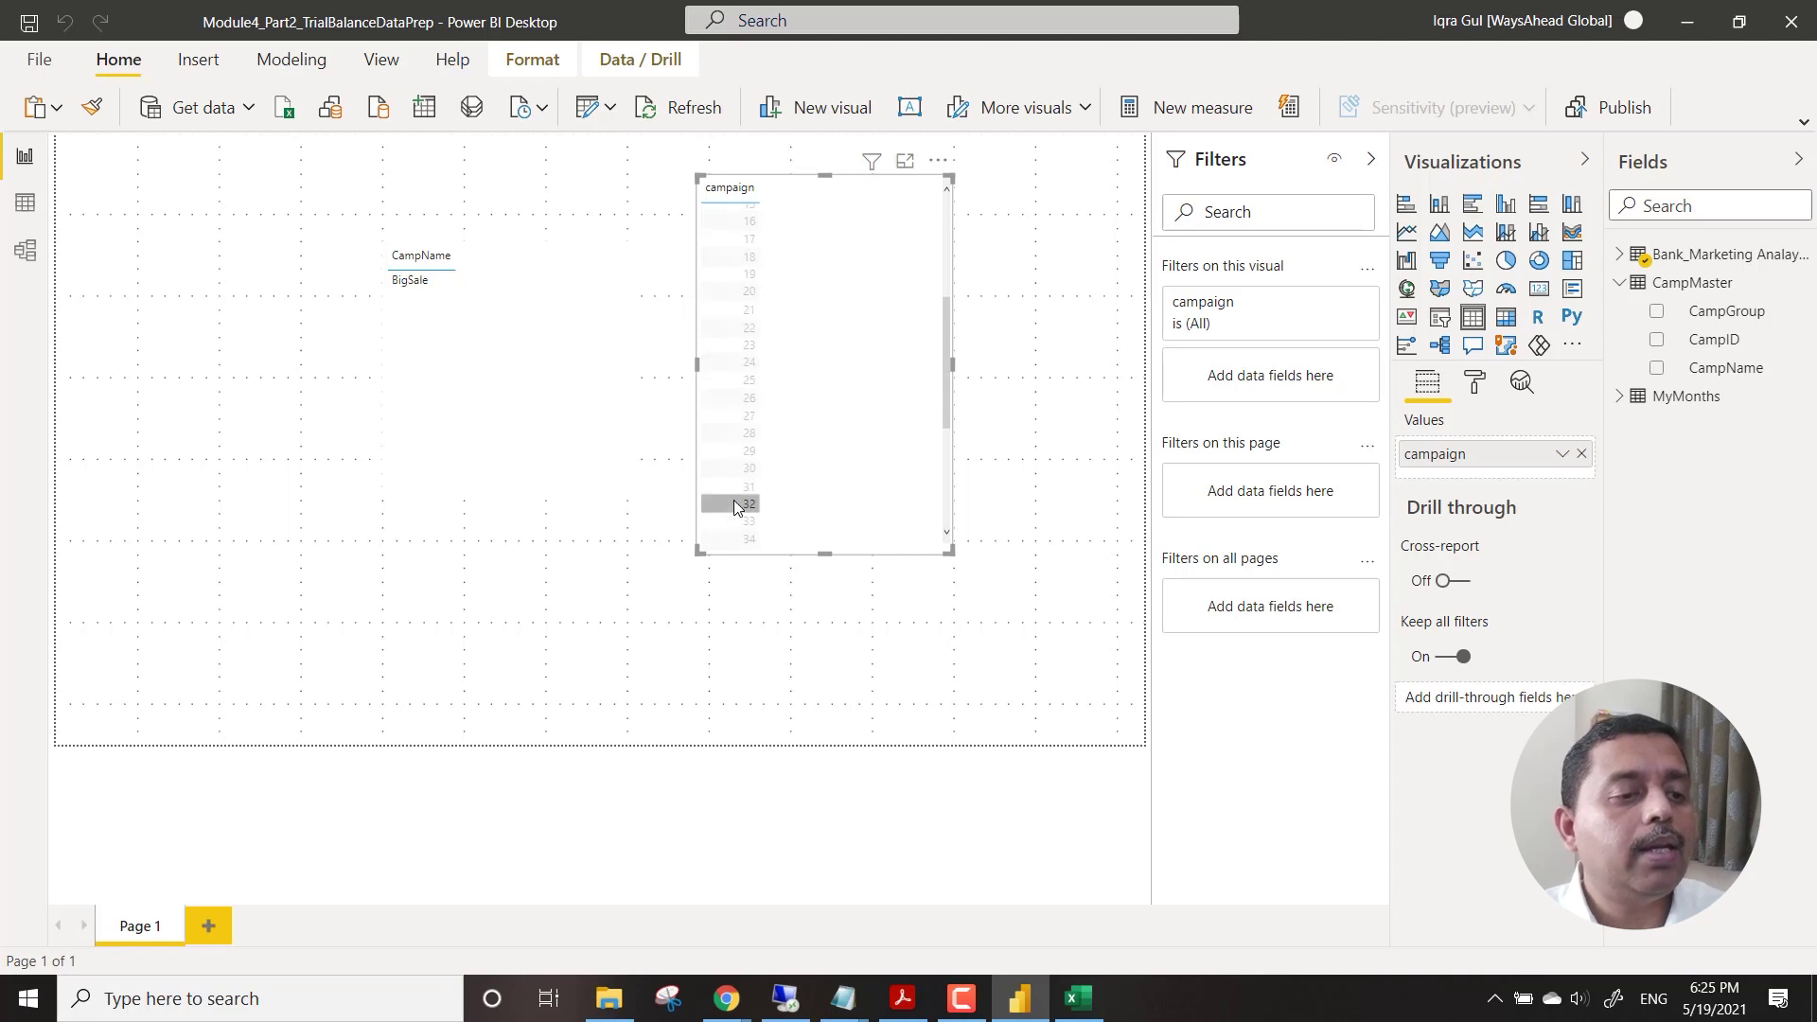
pyautogui.click(734, 504)
pyautogui.scroll(-2, 747, 471)
pyautogui.click(743, 505)
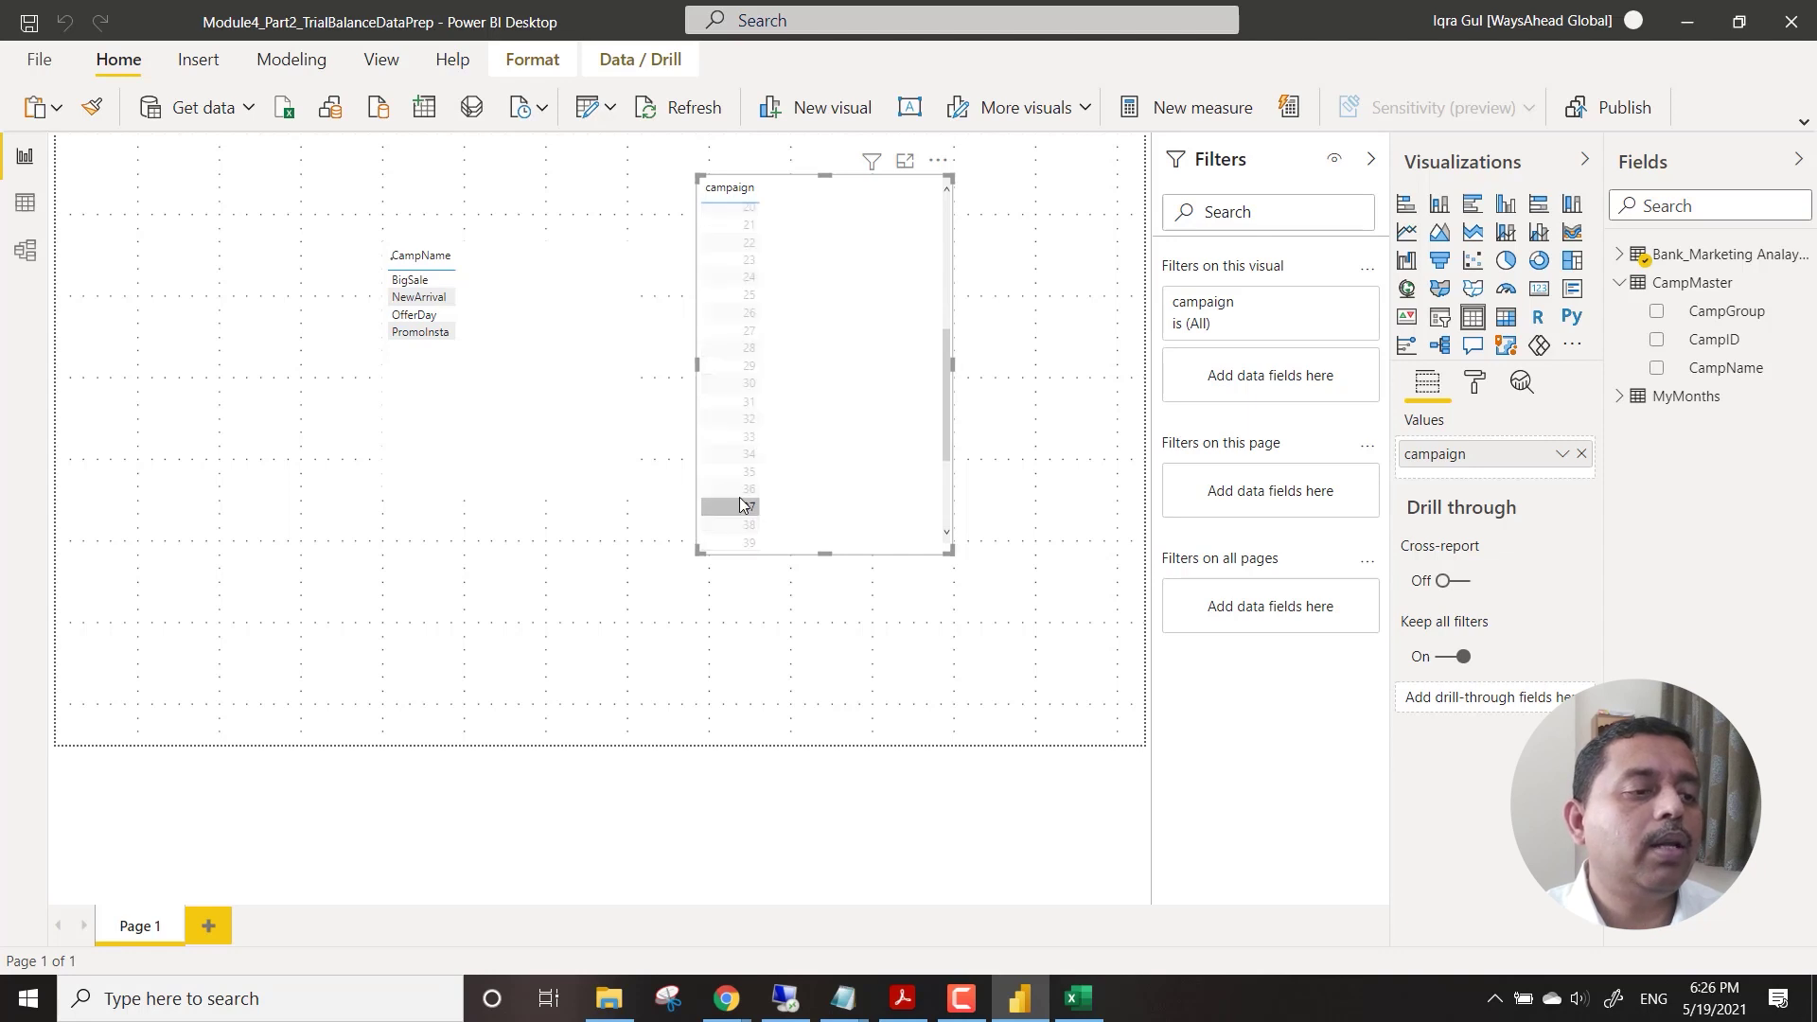
pyautogui.click(743, 505)
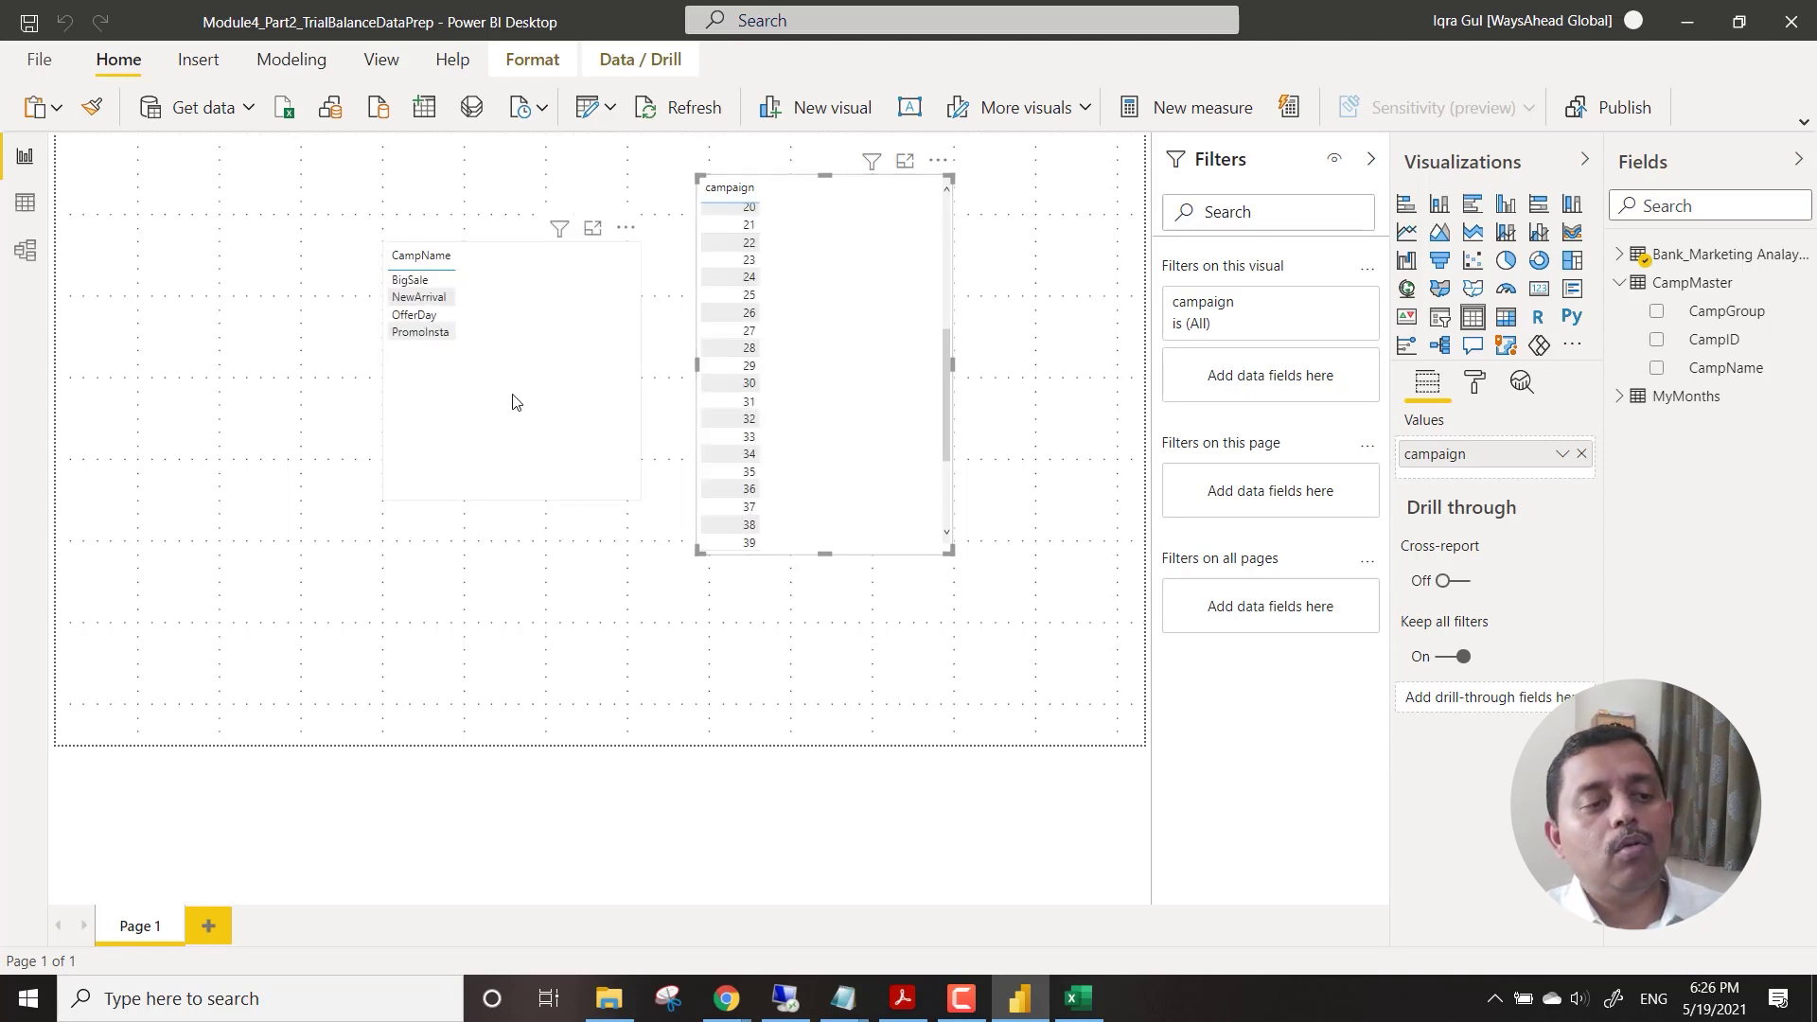
# Filter the campaign visual by OfferDay, clear the selection, and deselect the visuals.
pyautogui.click(424, 317)
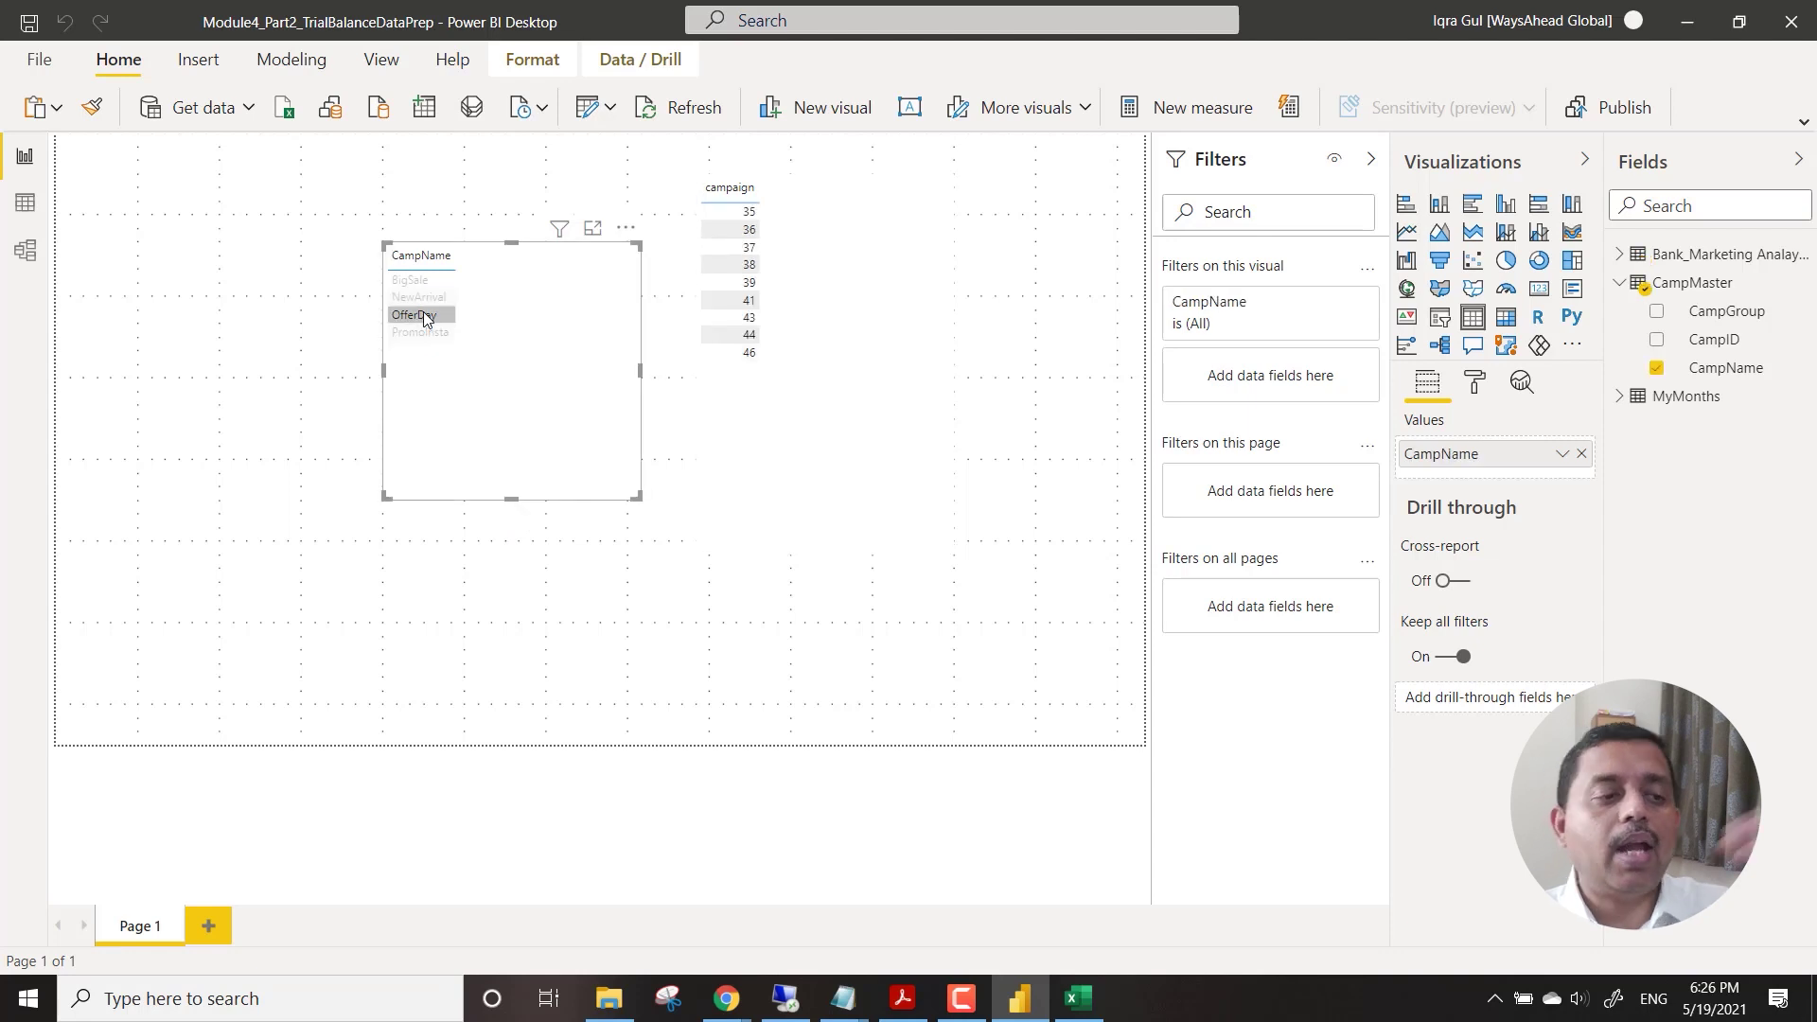
pyautogui.click(509, 342)
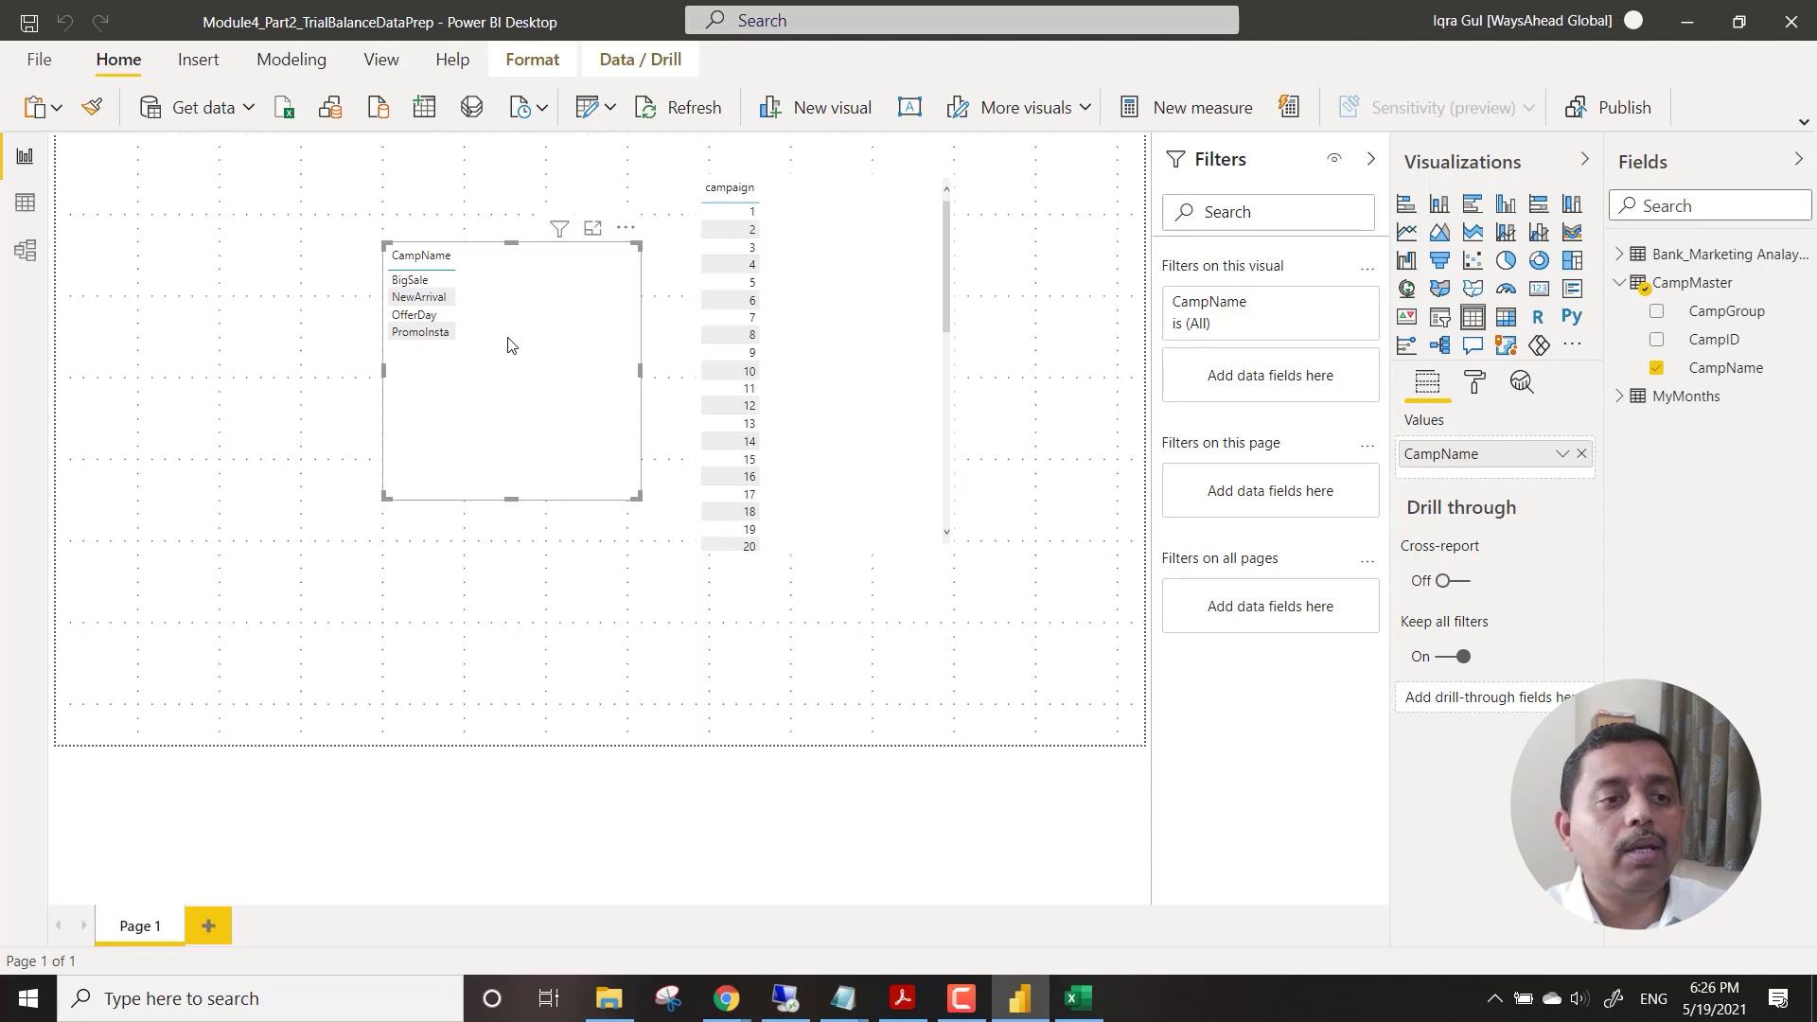
pyautogui.click(578, 621)
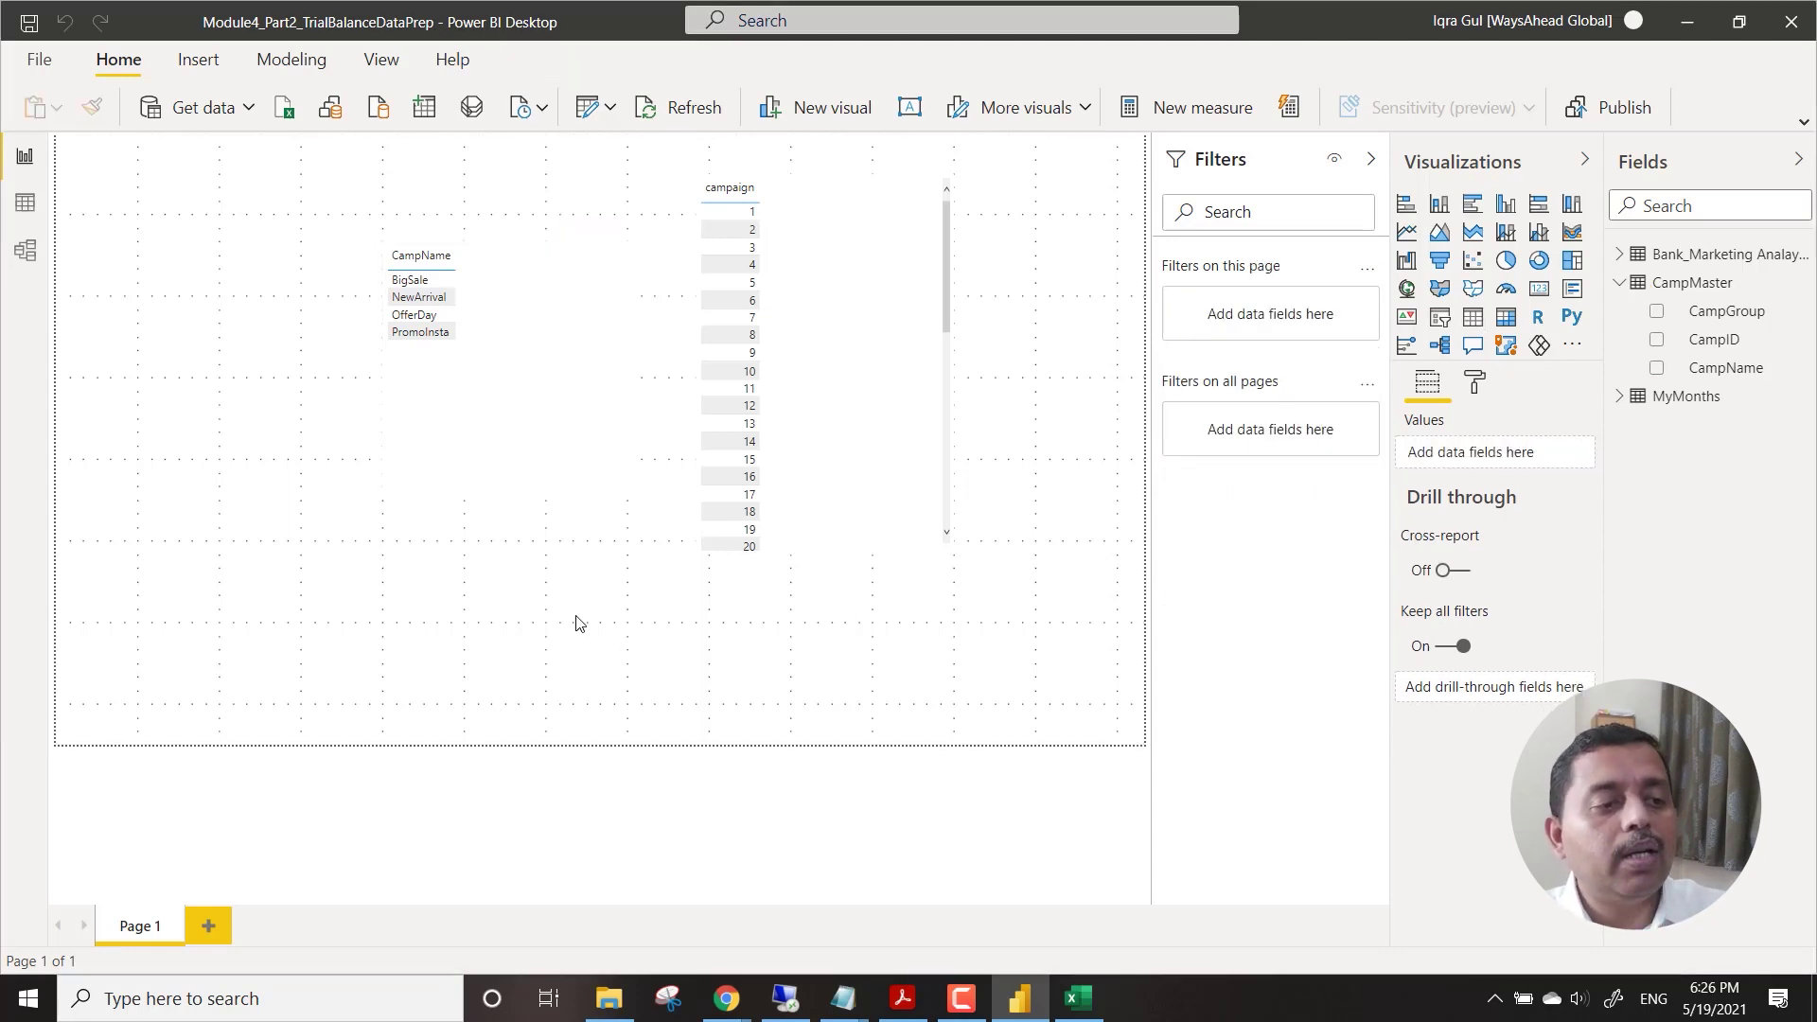